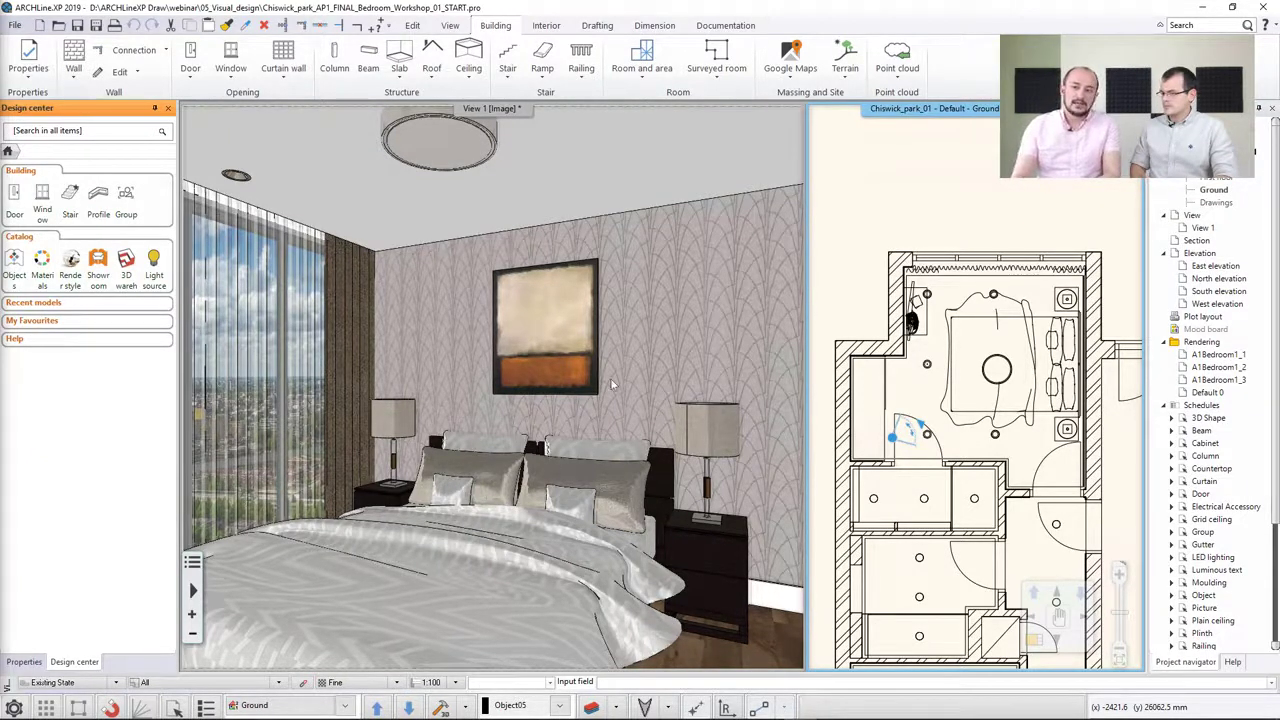
Open the project parameters to review the building and location information, then close them without changes
left_click(15, 25)
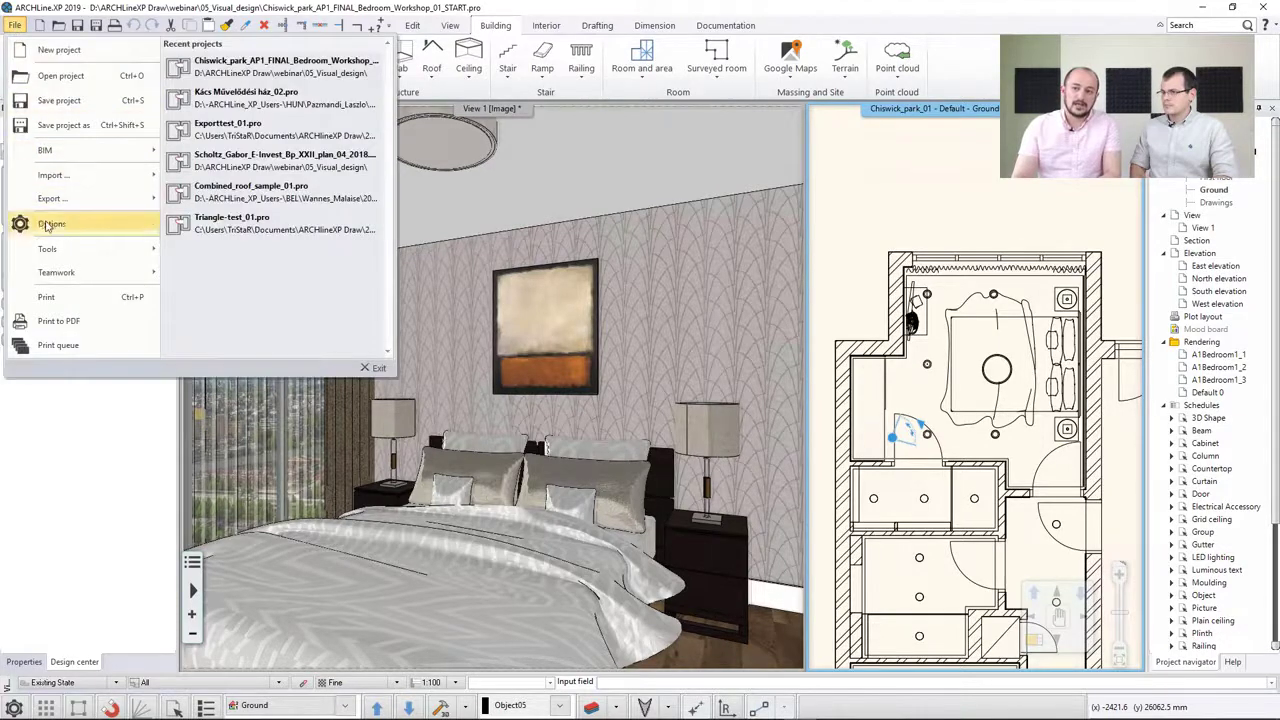
mouse_move(75, 150)
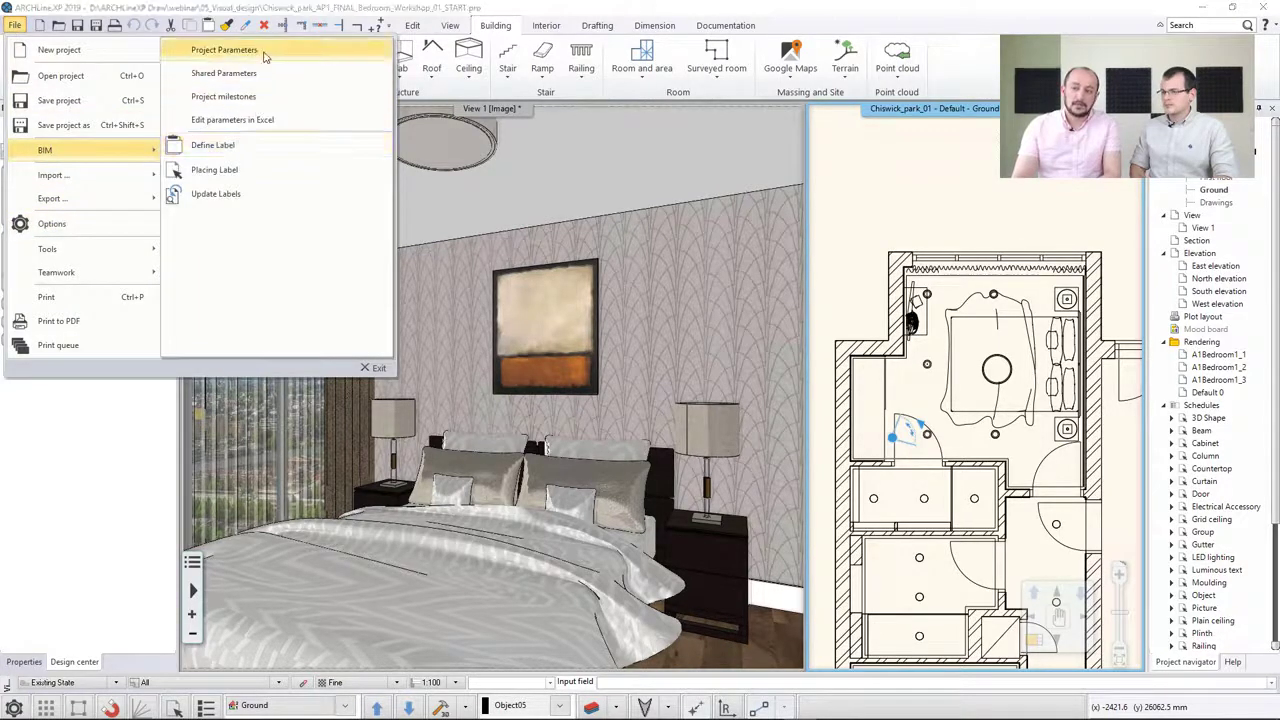
left_click(265, 50)
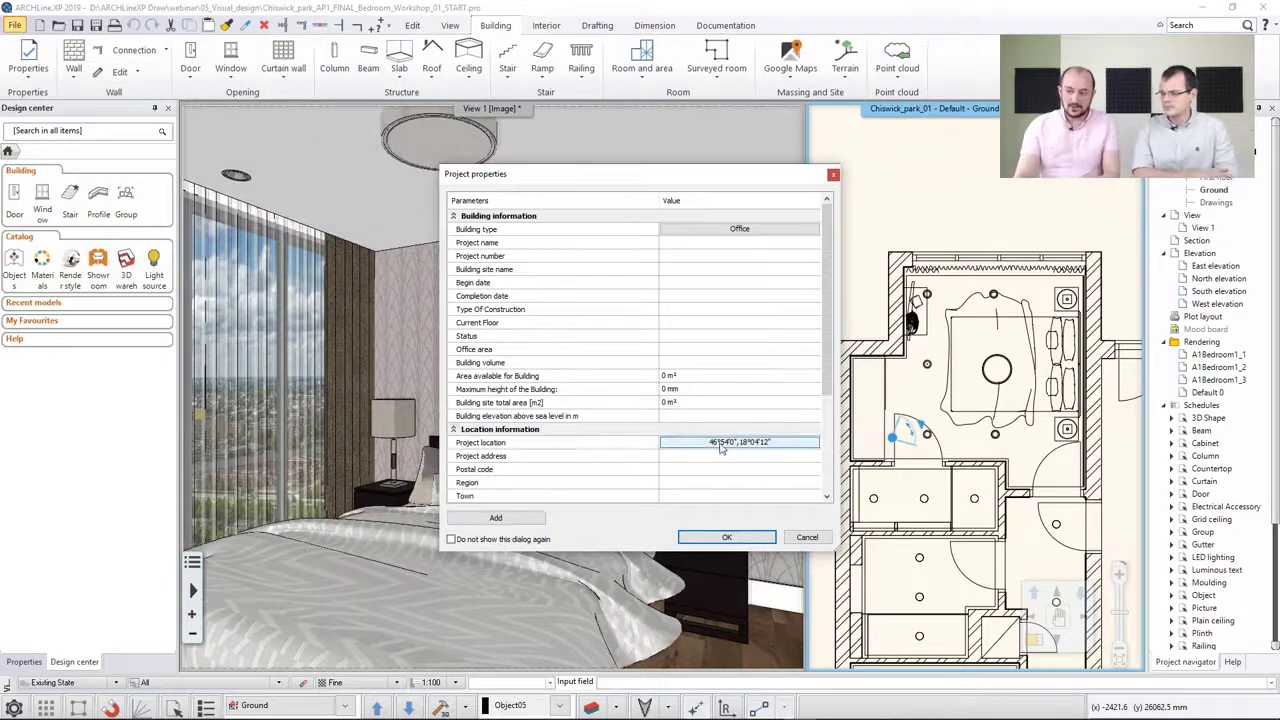
left_click(805, 537)
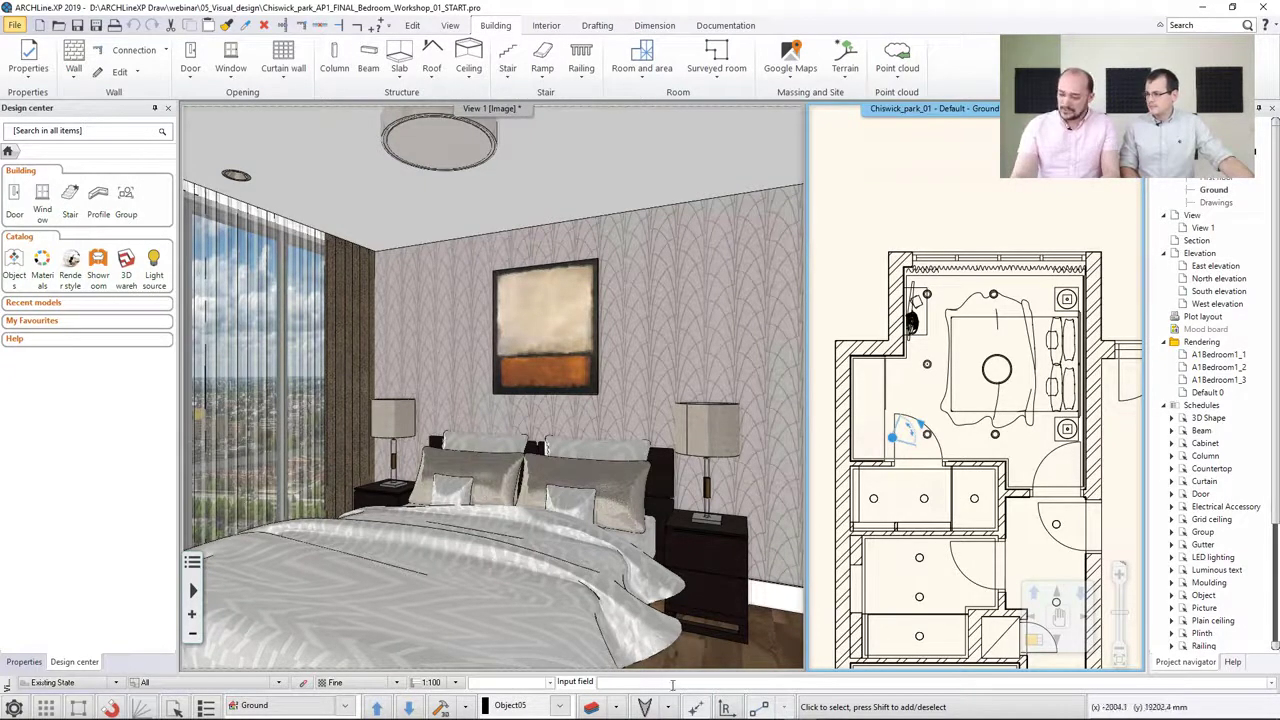
Open the sun position settings to review location, date, time and north direction, then cancel
scroll(966, 441, "down", 3)
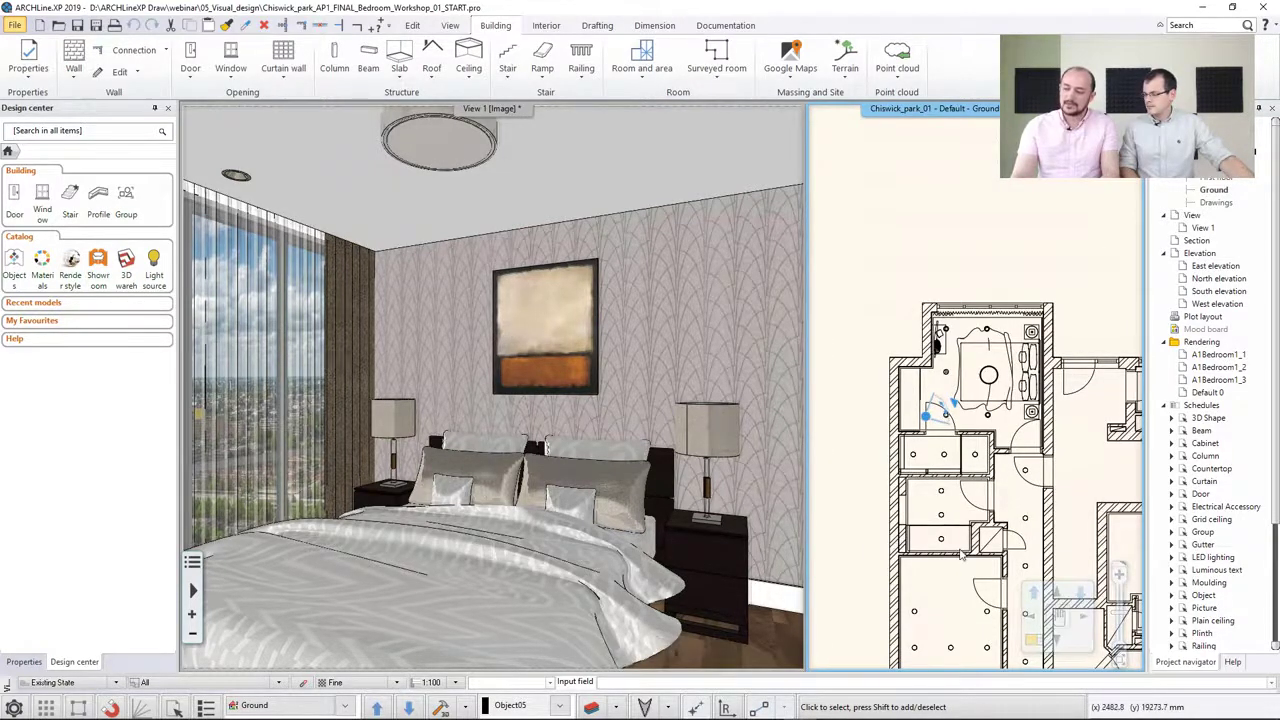
left_click(670, 707)
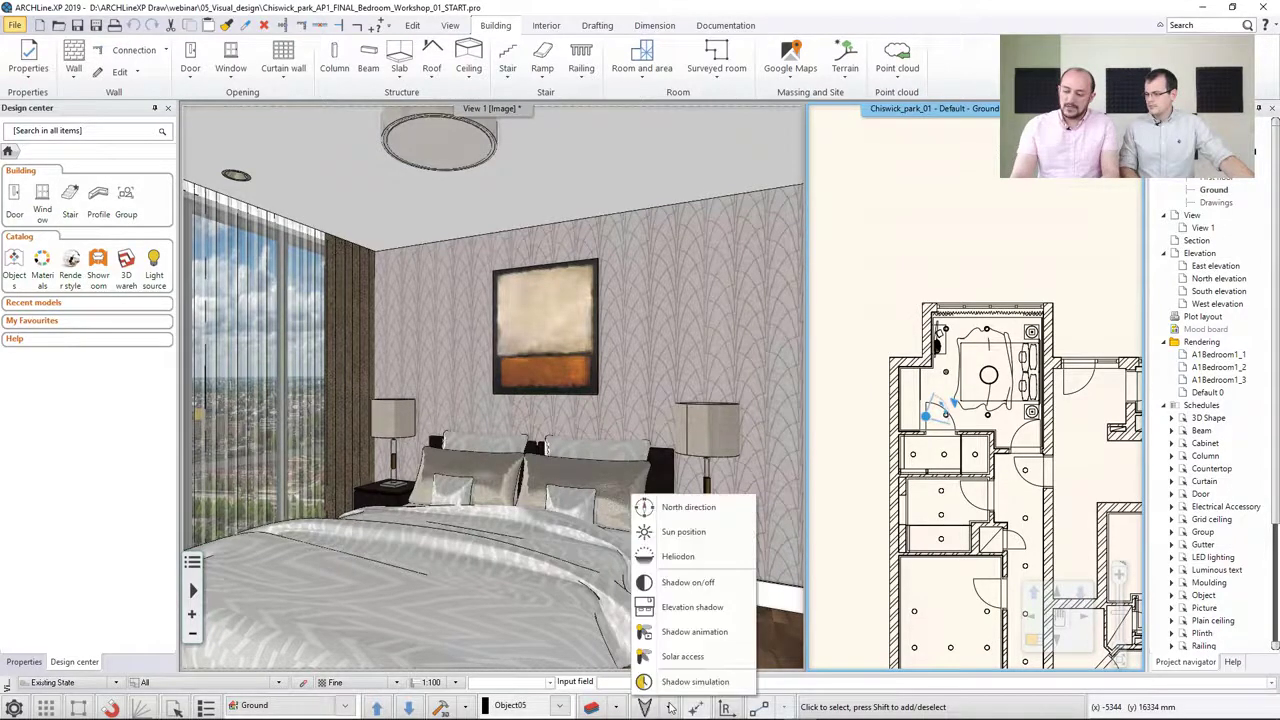
left_click(703, 531)
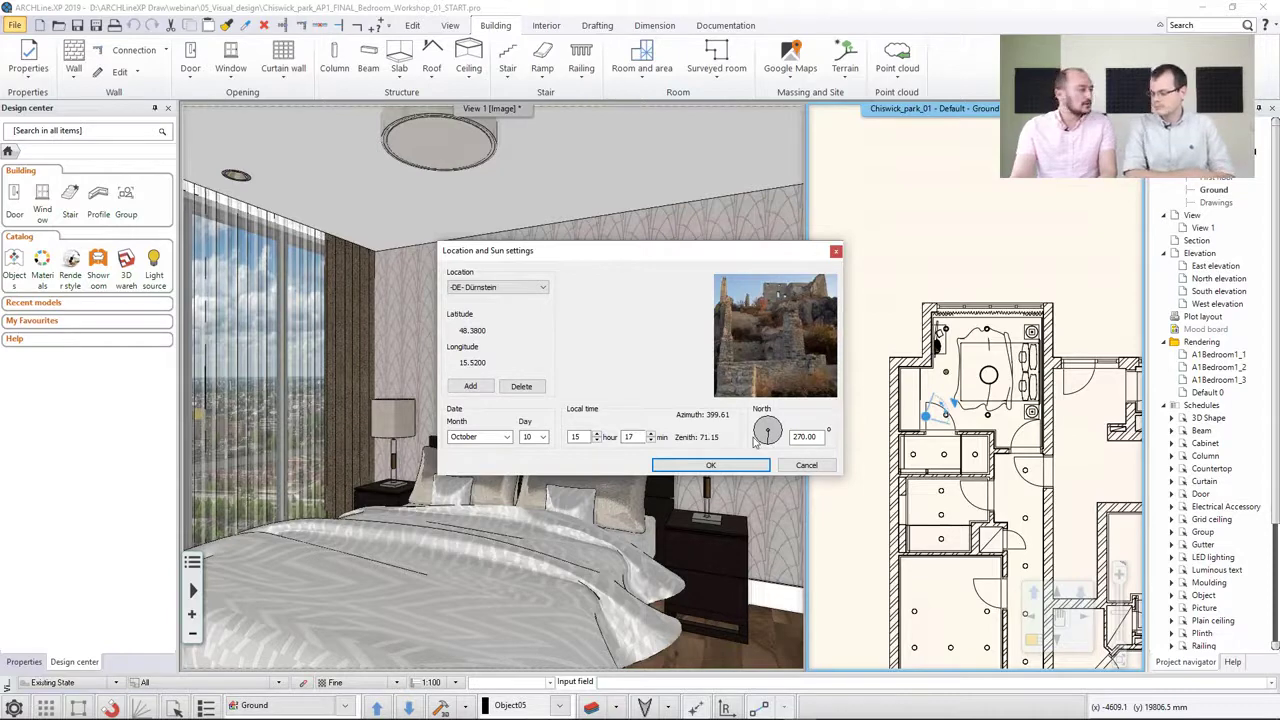
left_click(806, 466)
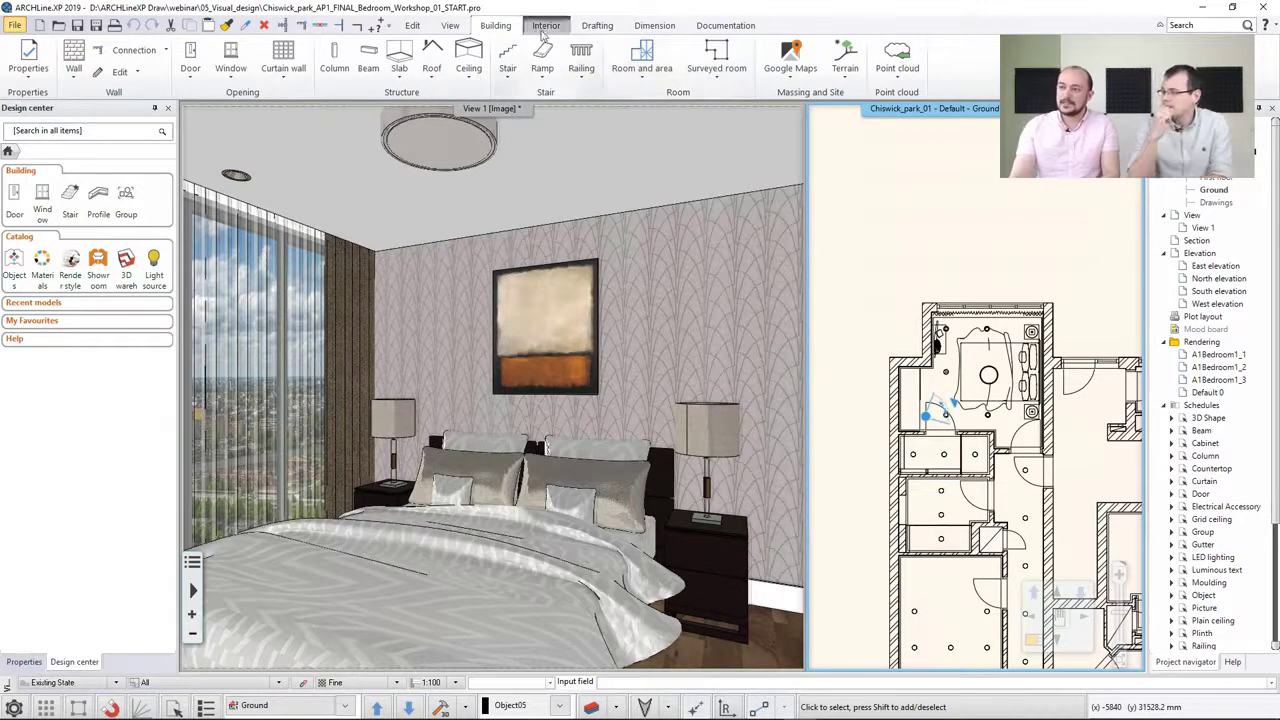
Preview daylight shadows in the bedroom's 3D view by varying the date and time in Shadow simulation, then cancel
left_click(450, 26)
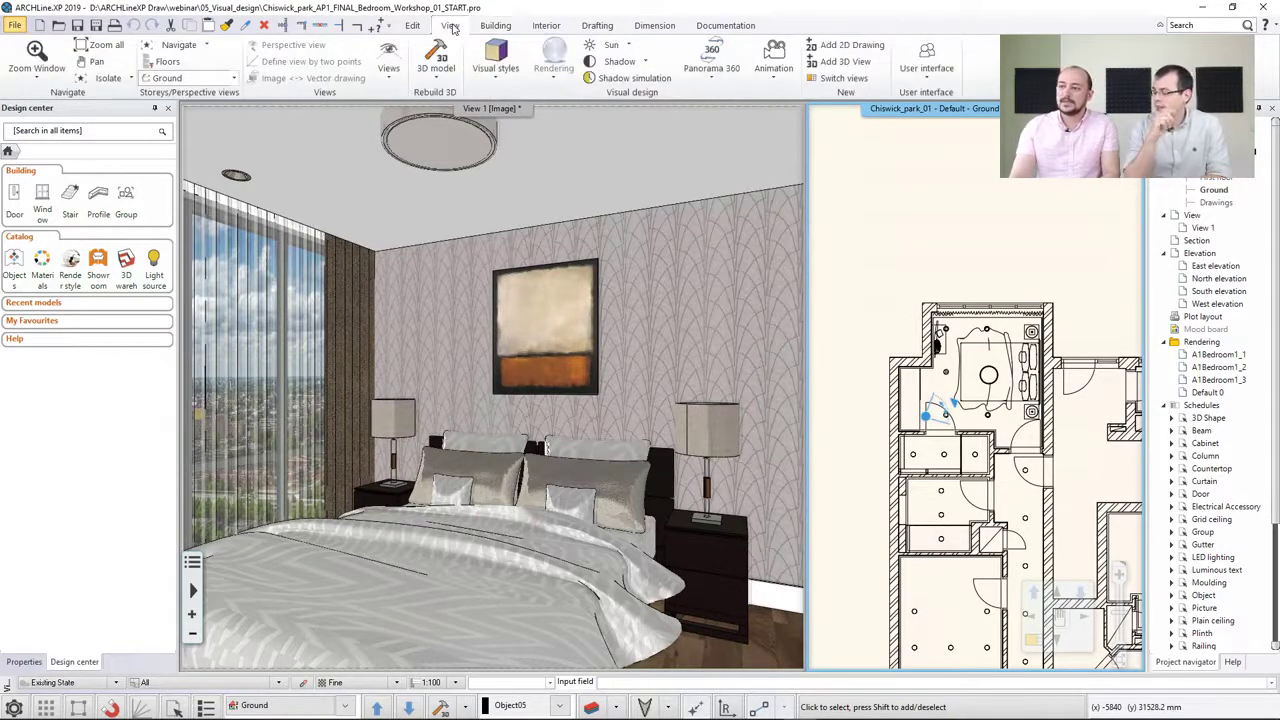
left_click(618, 83)
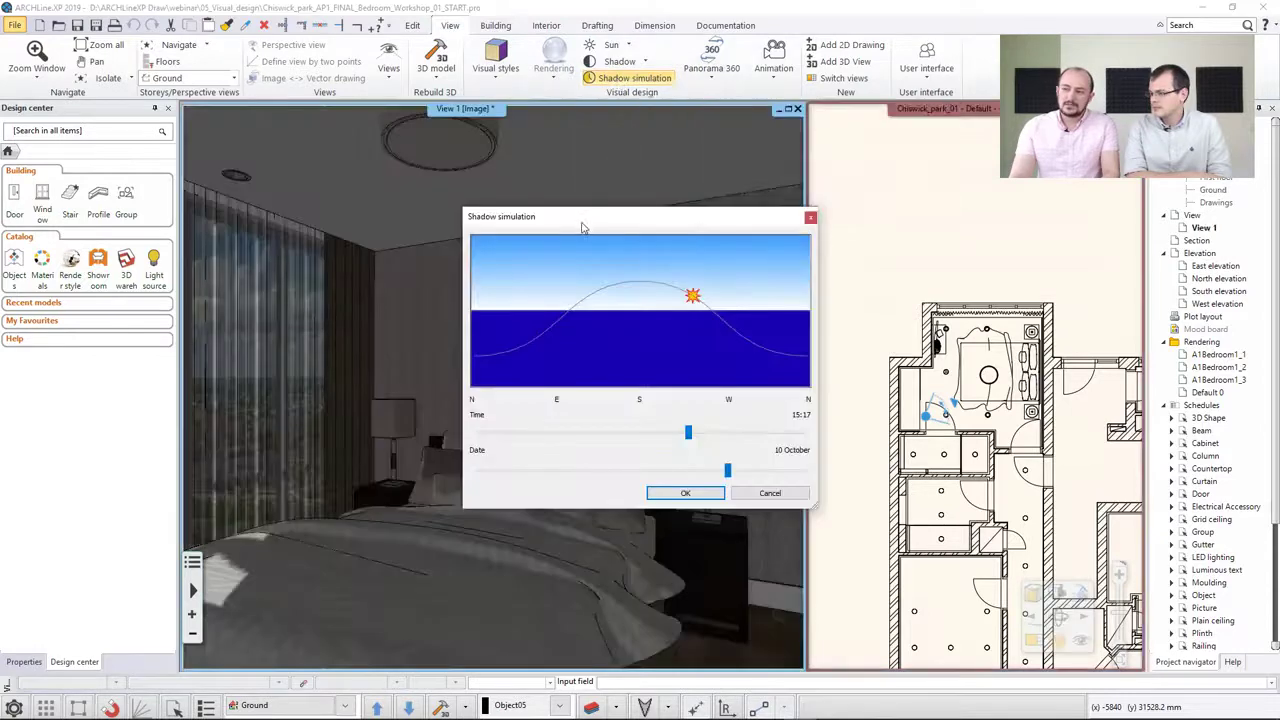
left_click_drag(613, 204, 797, 100)
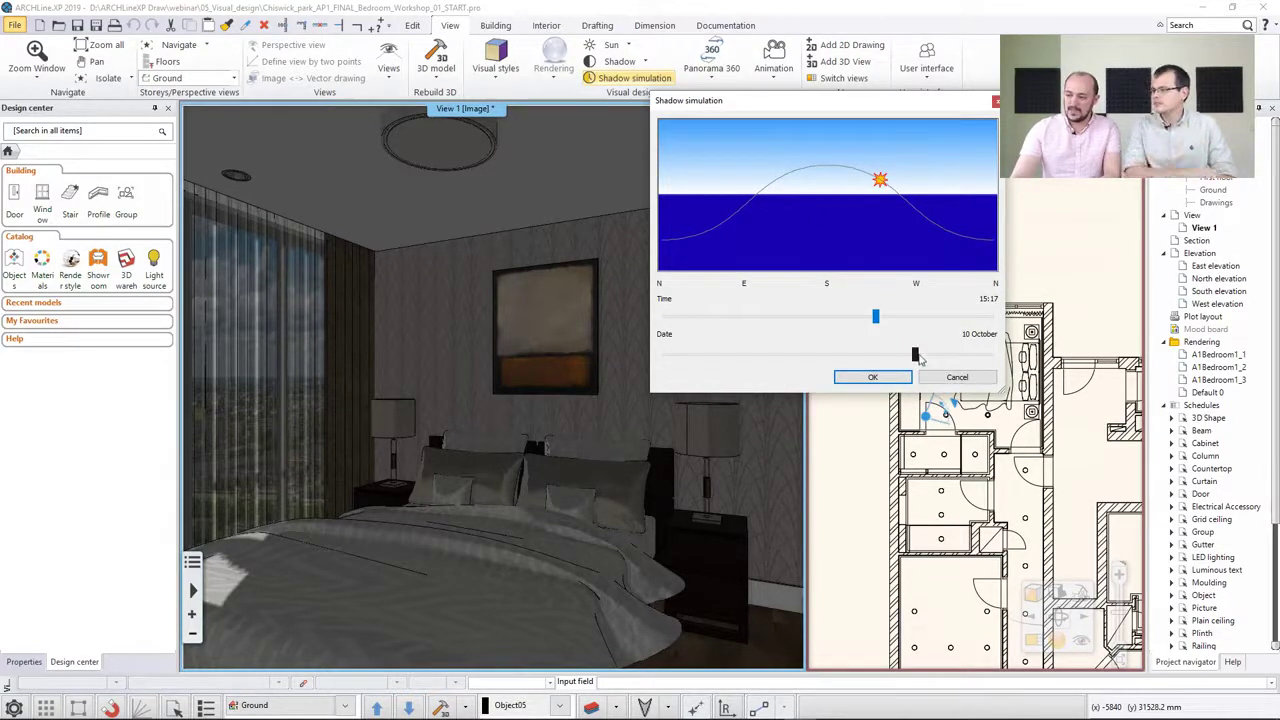
left_click_drag(914, 357, 931, 356)
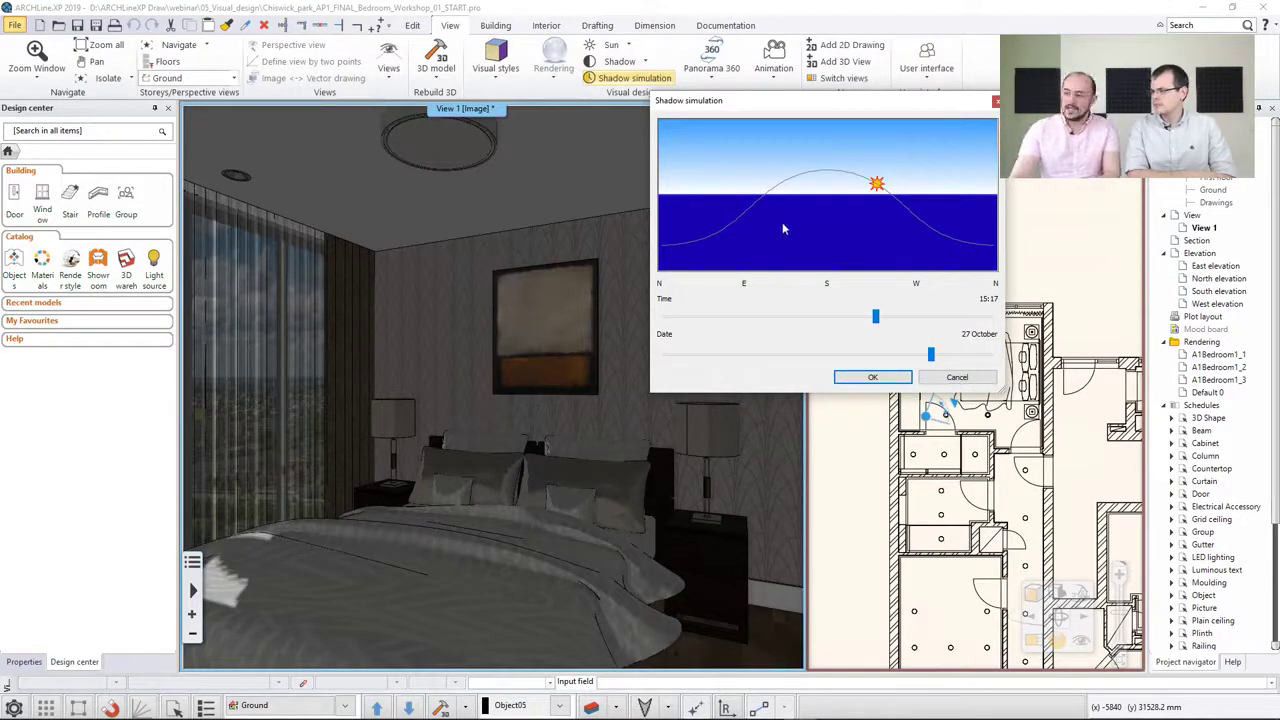
left_click_drag(876, 317, 819, 318)
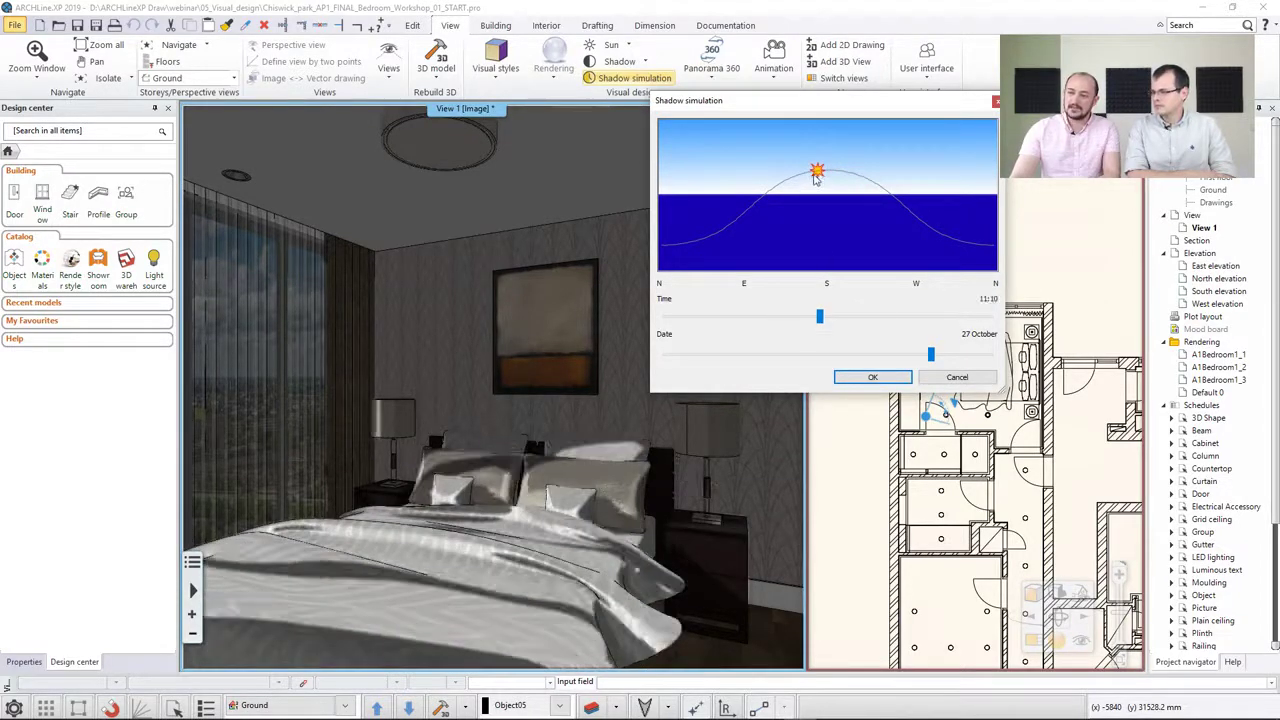
left_click_drag(819, 175, 816, 178)
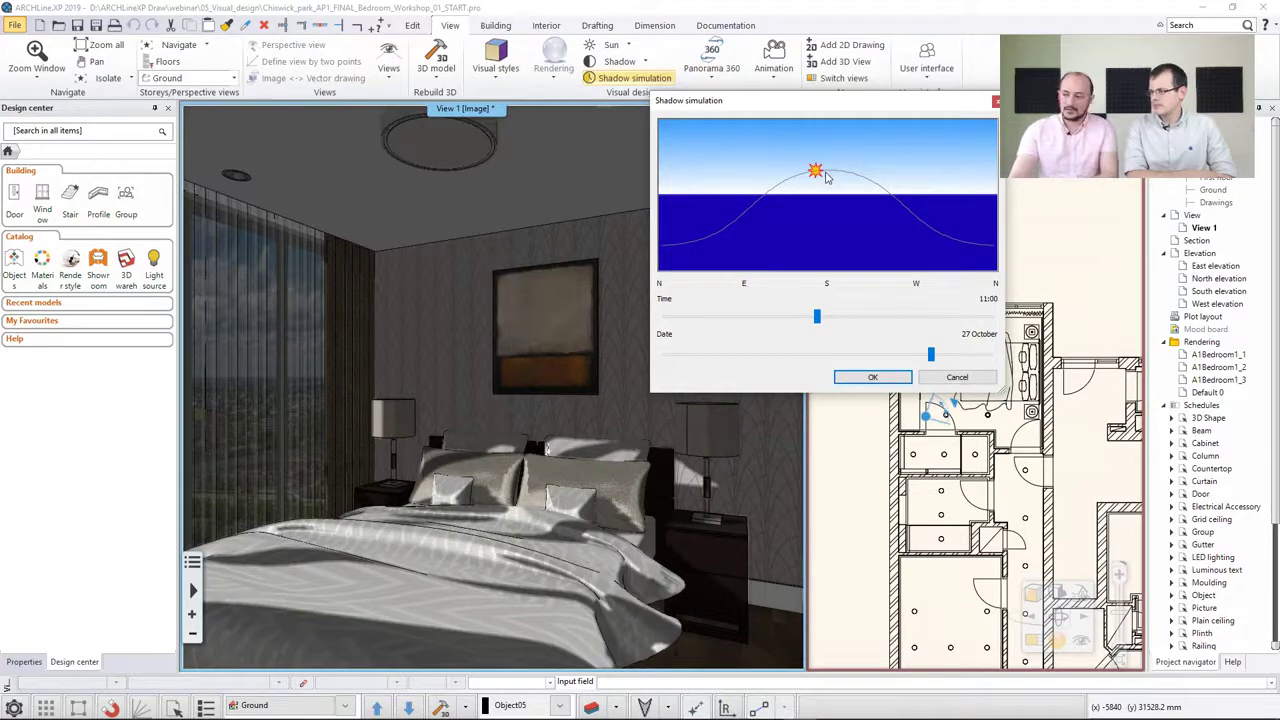
mouse_move(815, 175)
left_mouse_down()
mouse_move(773, 193)
mouse_move(846, 176)
mouse_move(880, 191)
mouse_move(774, 190)
left_mouse_up()
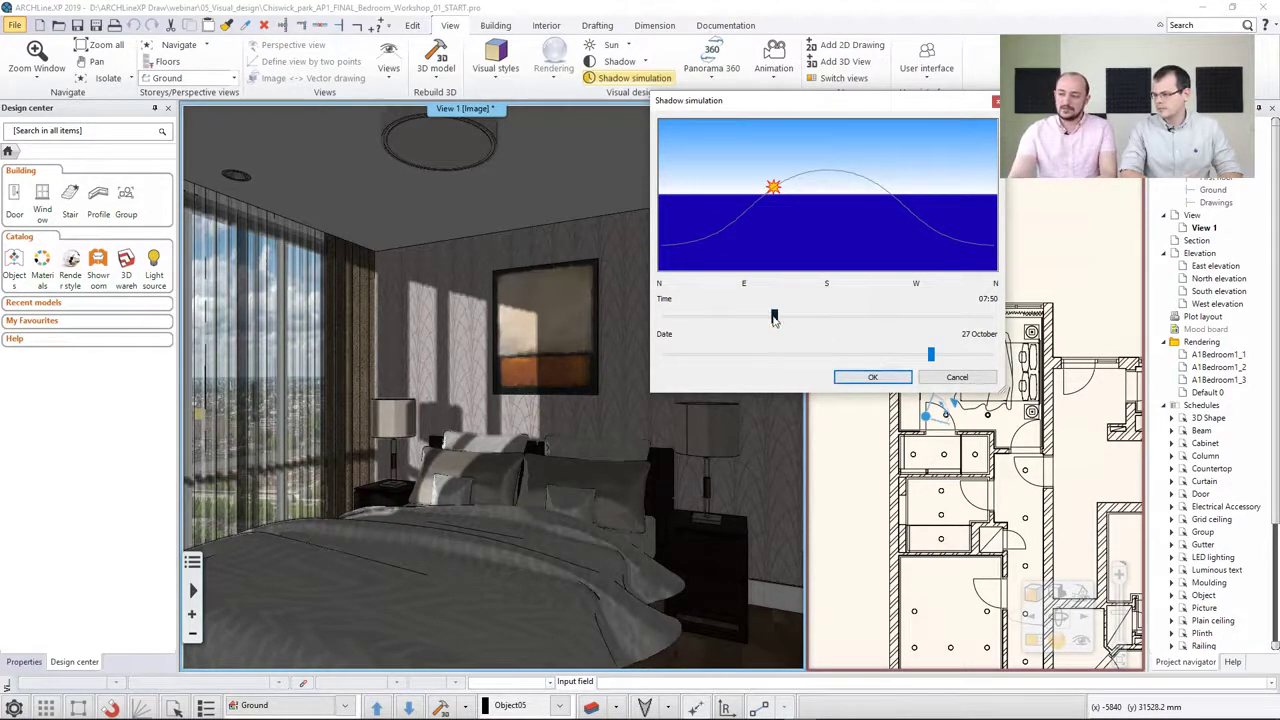
left_click_drag(775, 318, 855, 318)
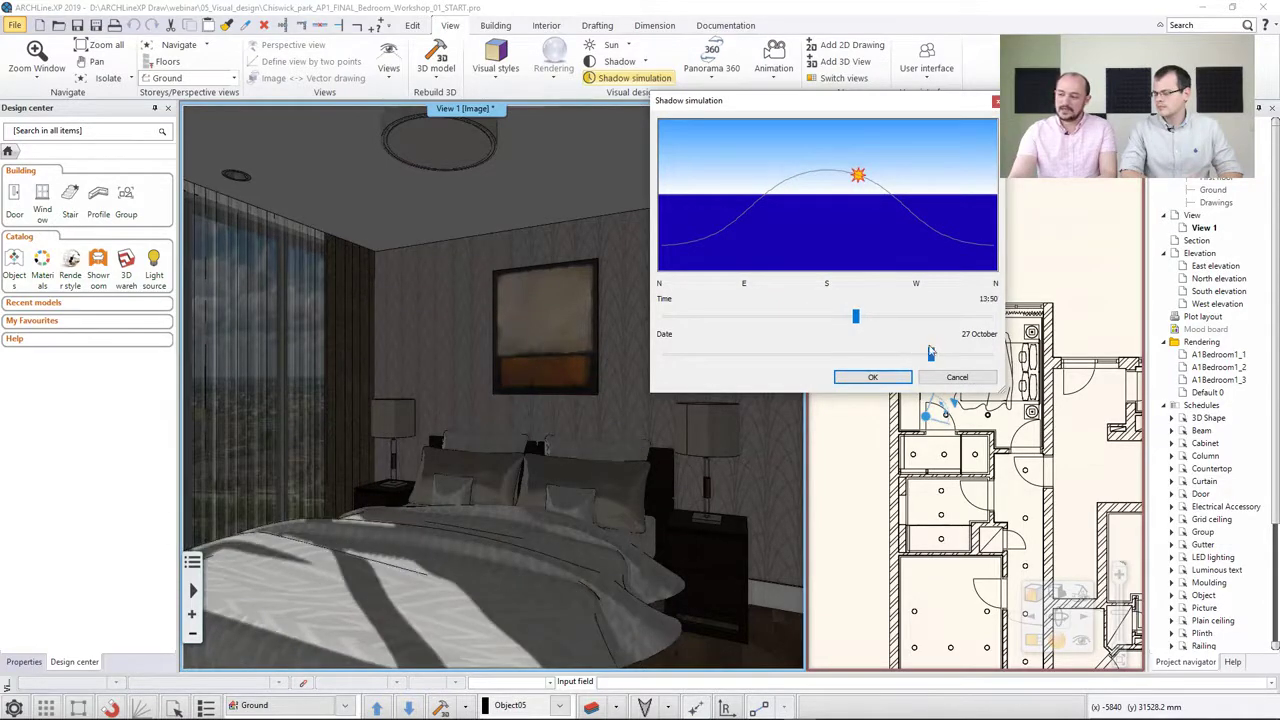
left_click_drag(931, 355, 869, 355)
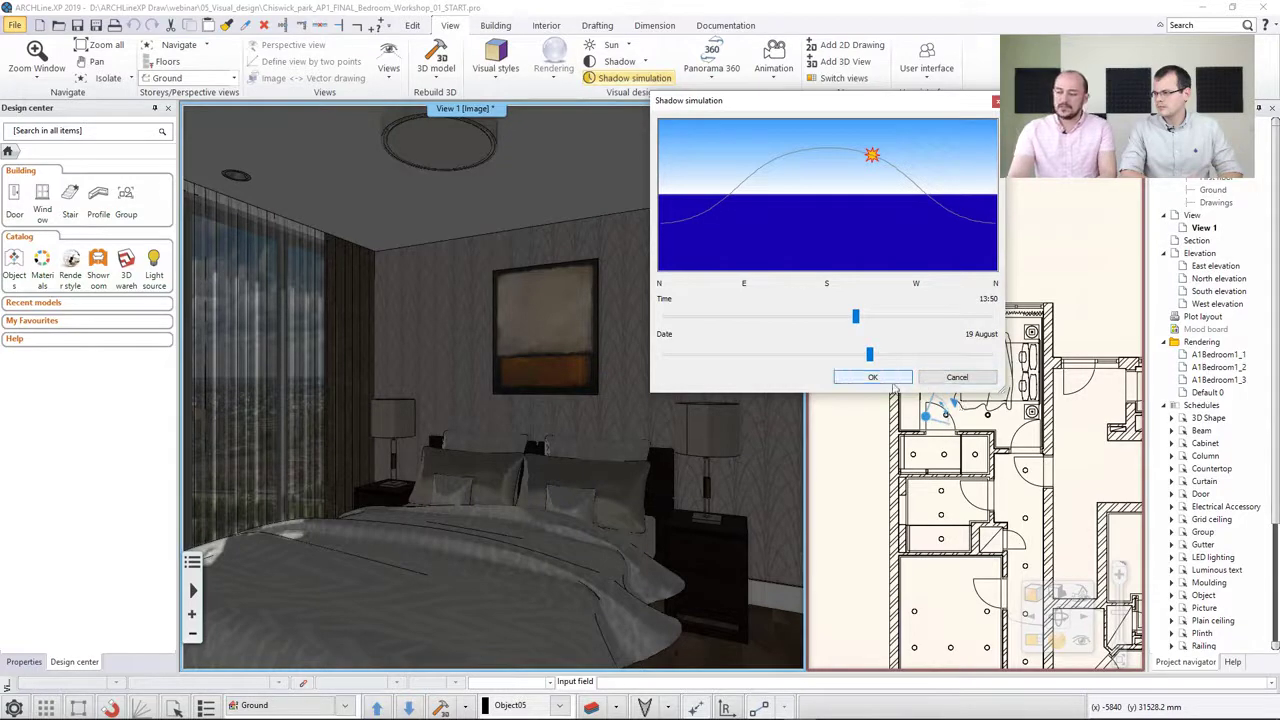
left_click(955, 377)
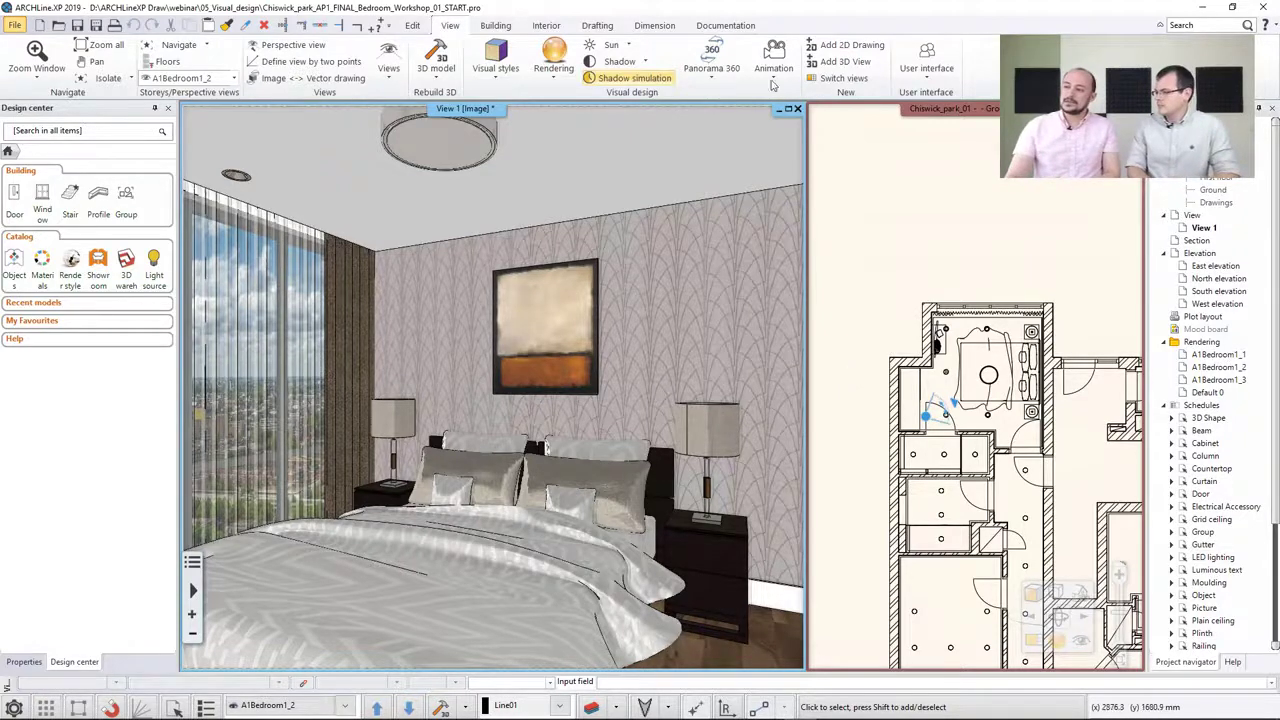
left_click(630, 78)
left_click(670, 708)
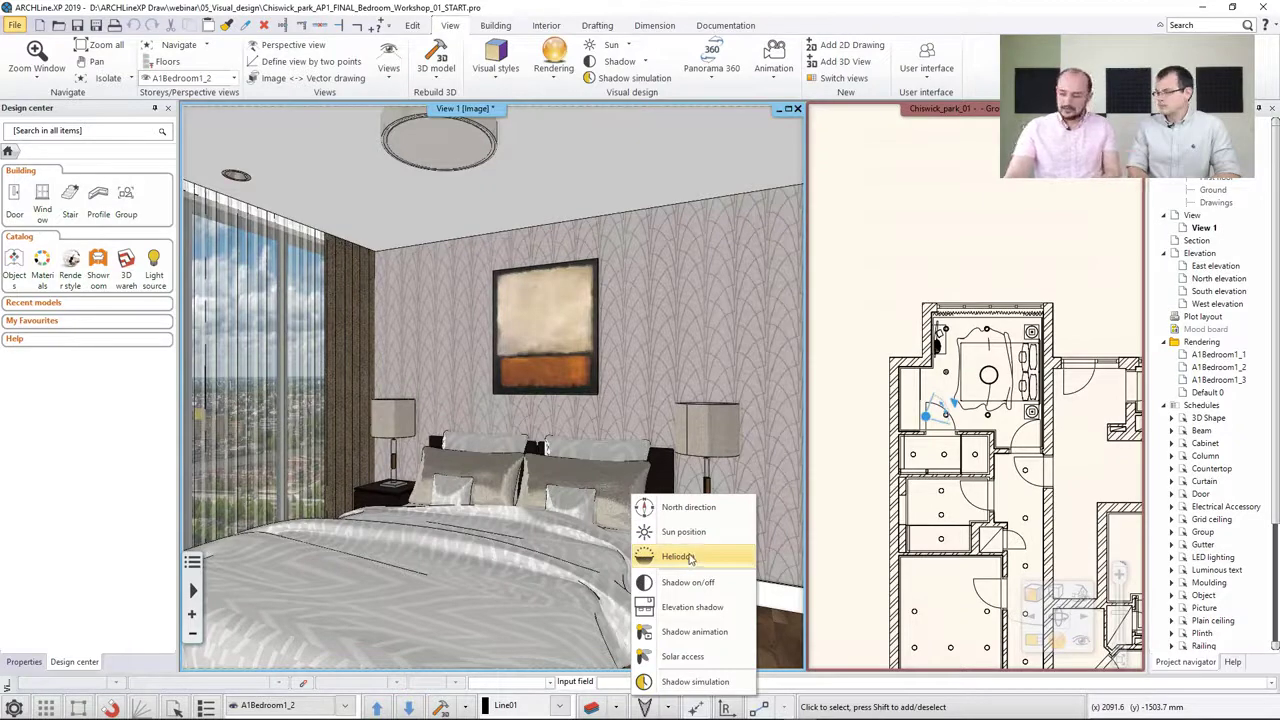
left_click(847, 392)
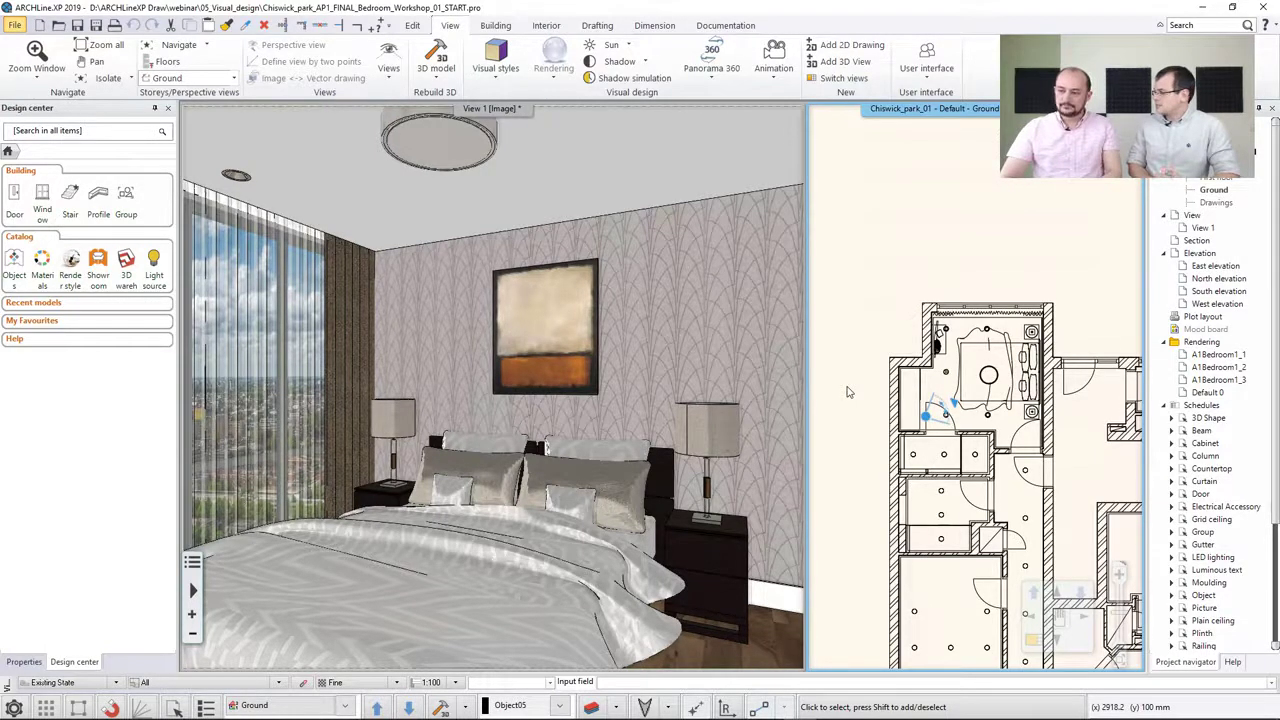
Select the round ceiling lamp above the bed and inspect its light source properties in 3D and plan
left_click(680, 360)
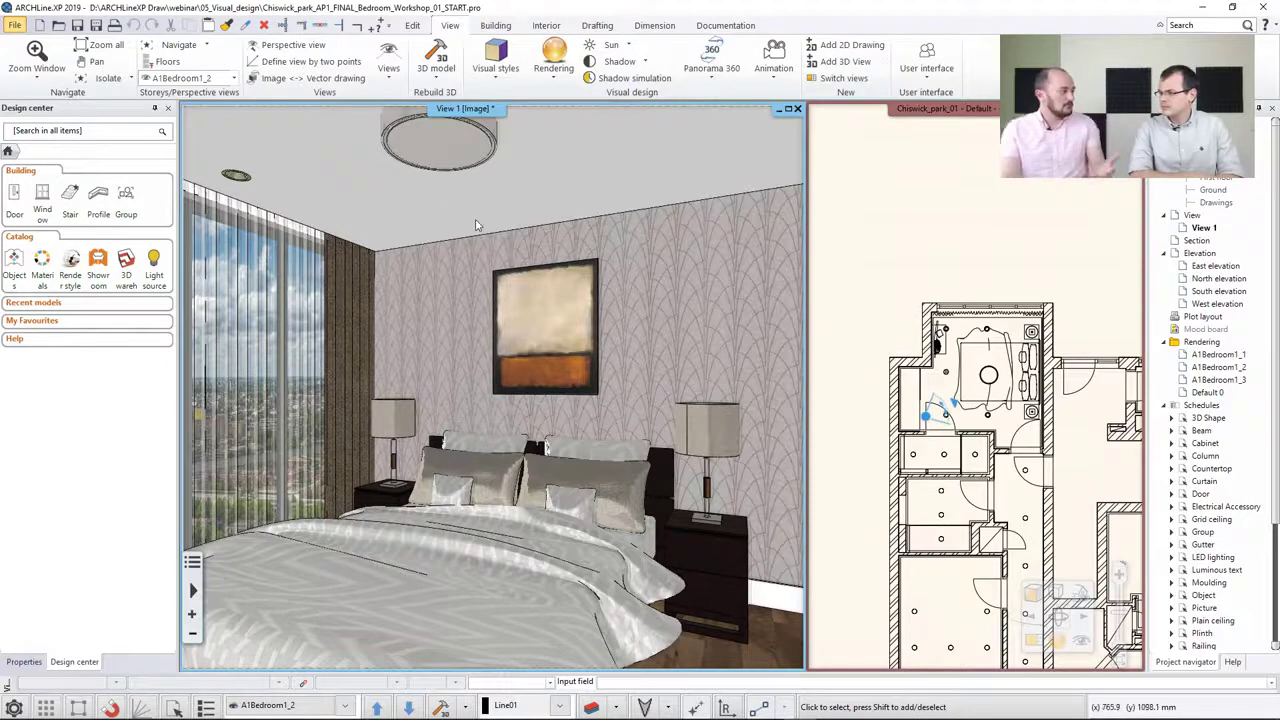
left_click(448, 140)
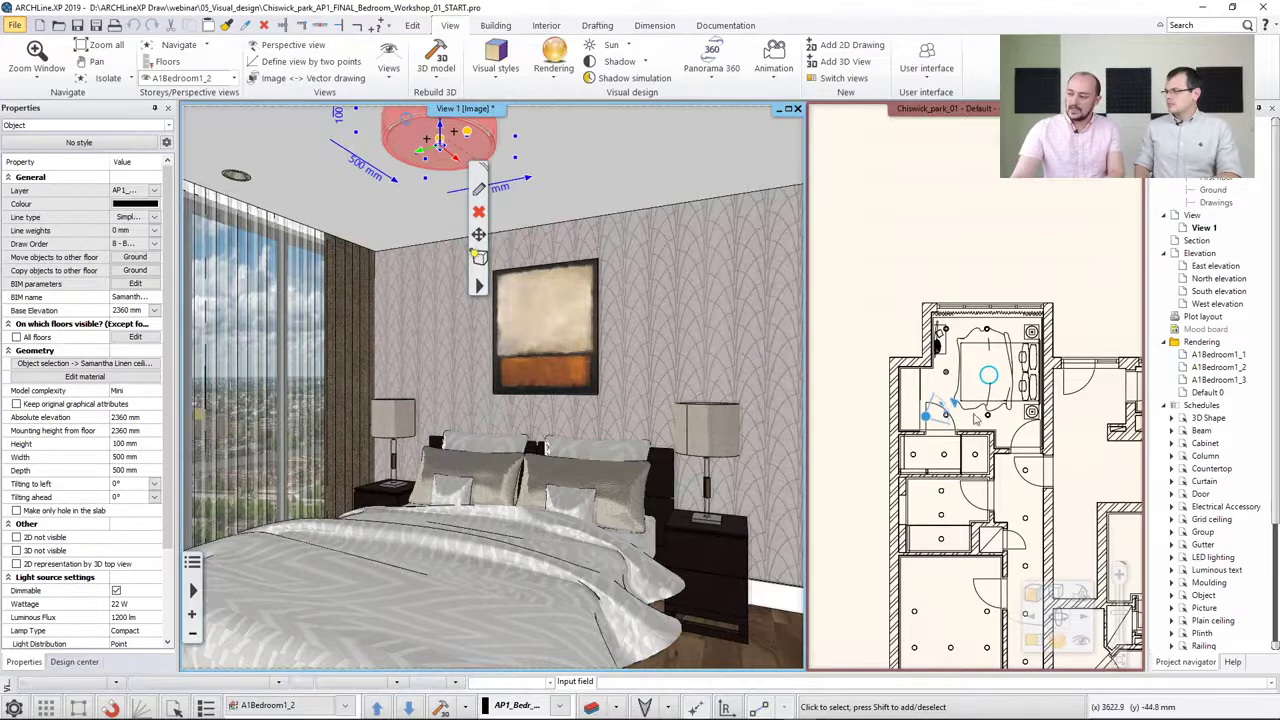
left_click(990, 380)
scroll(990, 380, "up", 3)
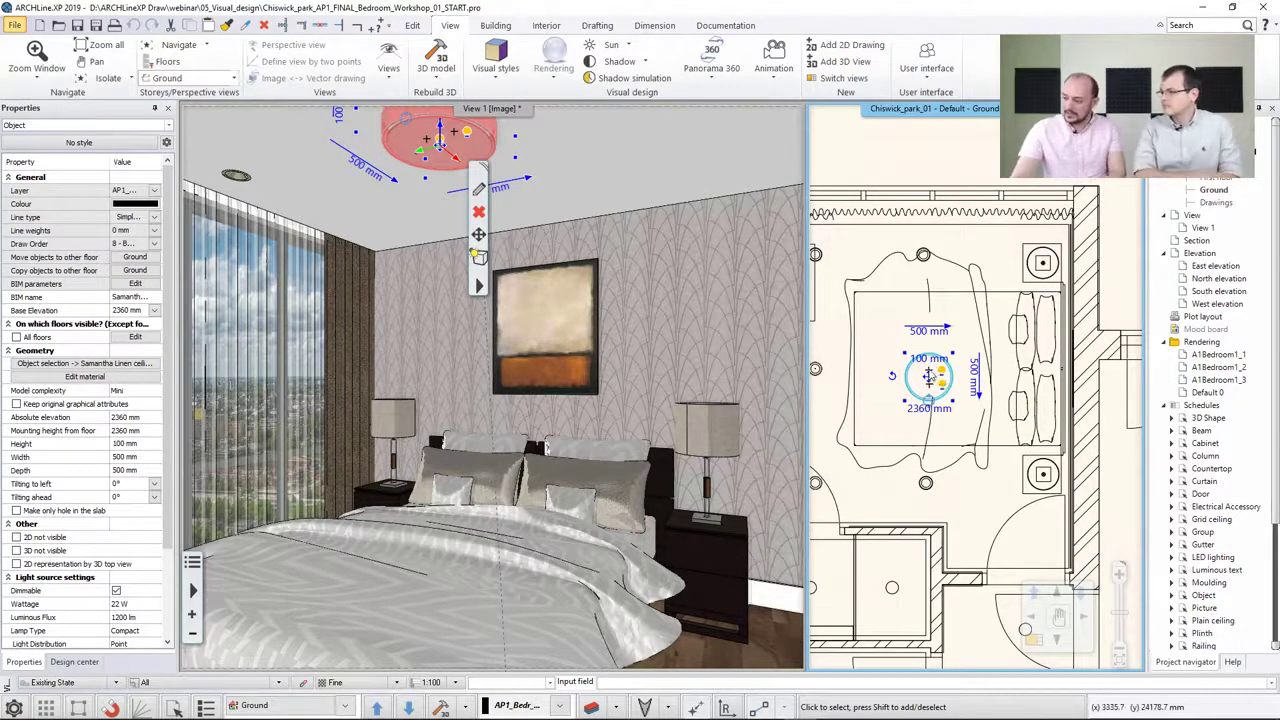
scroll(932, 380, "up", 2)
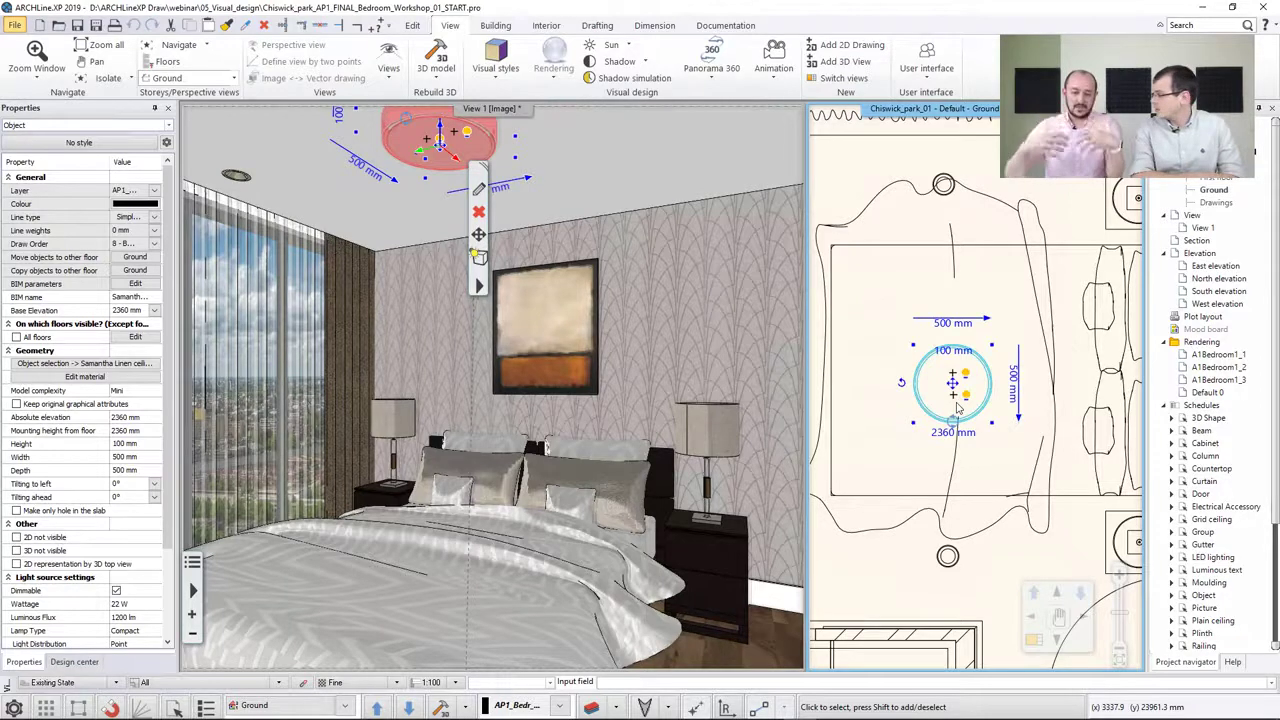
left_click(878, 289)
left_click(855, 300)
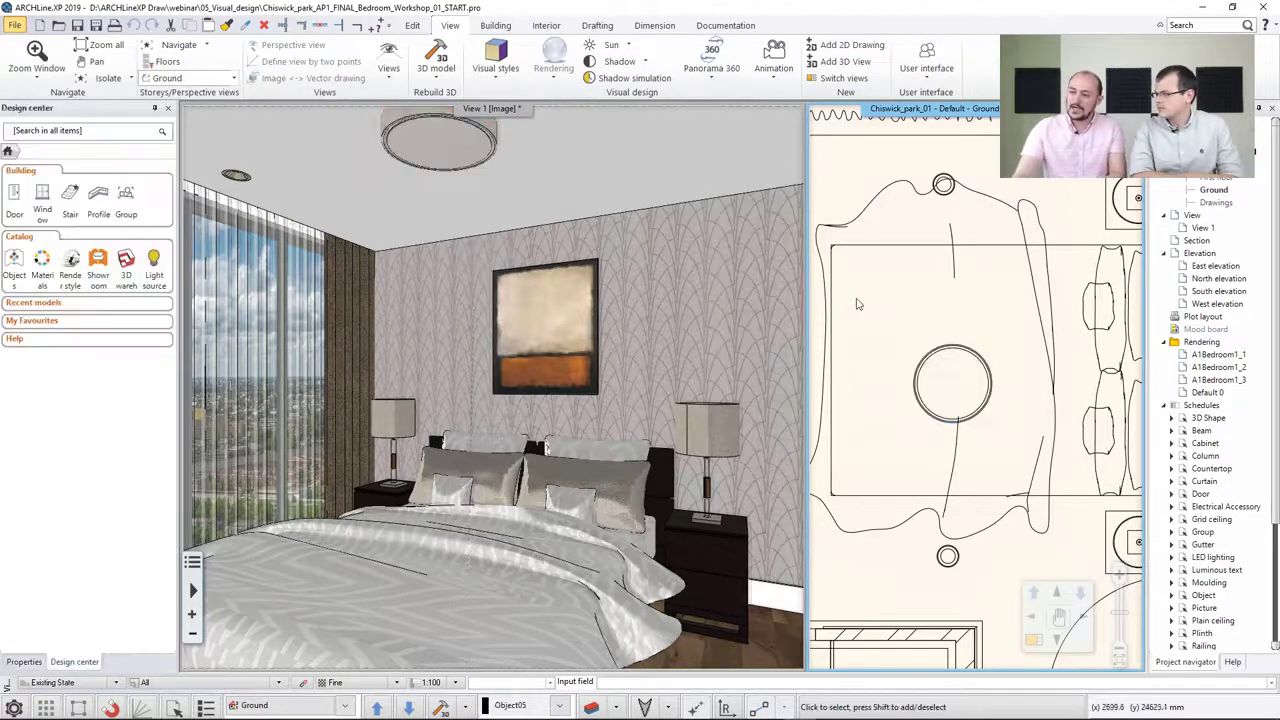
Select the ceiling spotlight near the window and inspect its light source properties
left_click(238, 179)
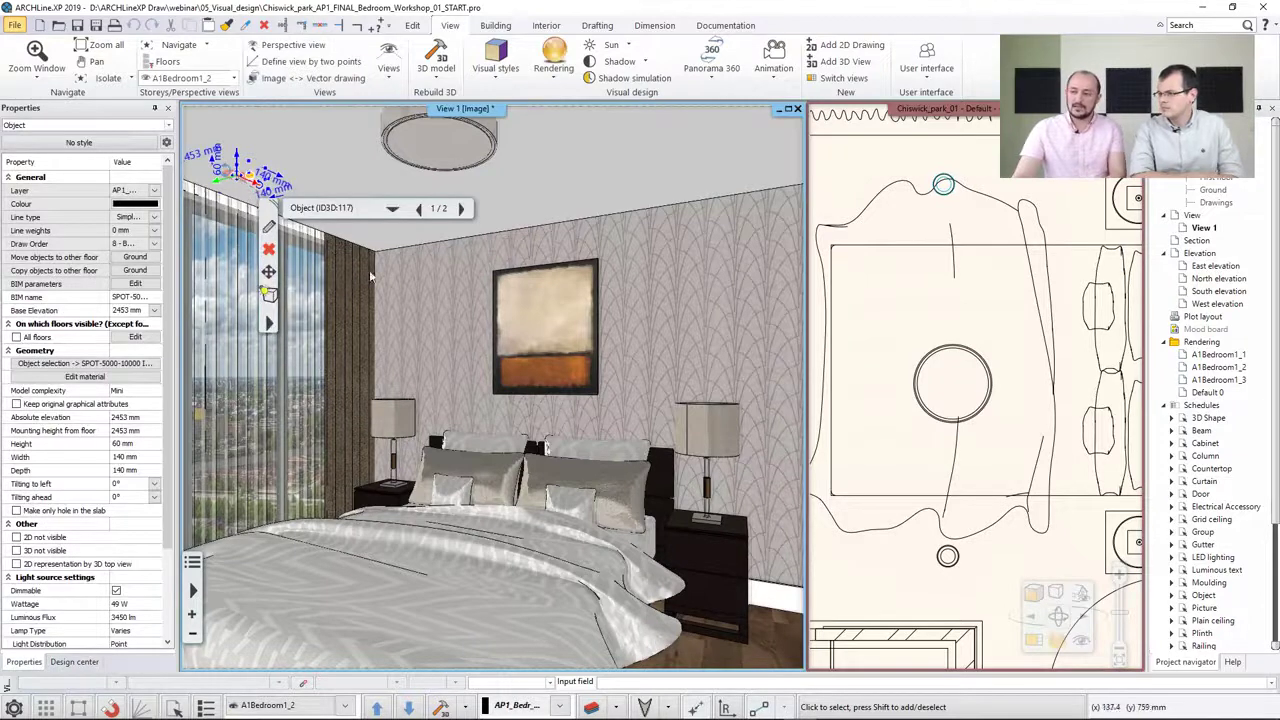
left_click(936, 338)
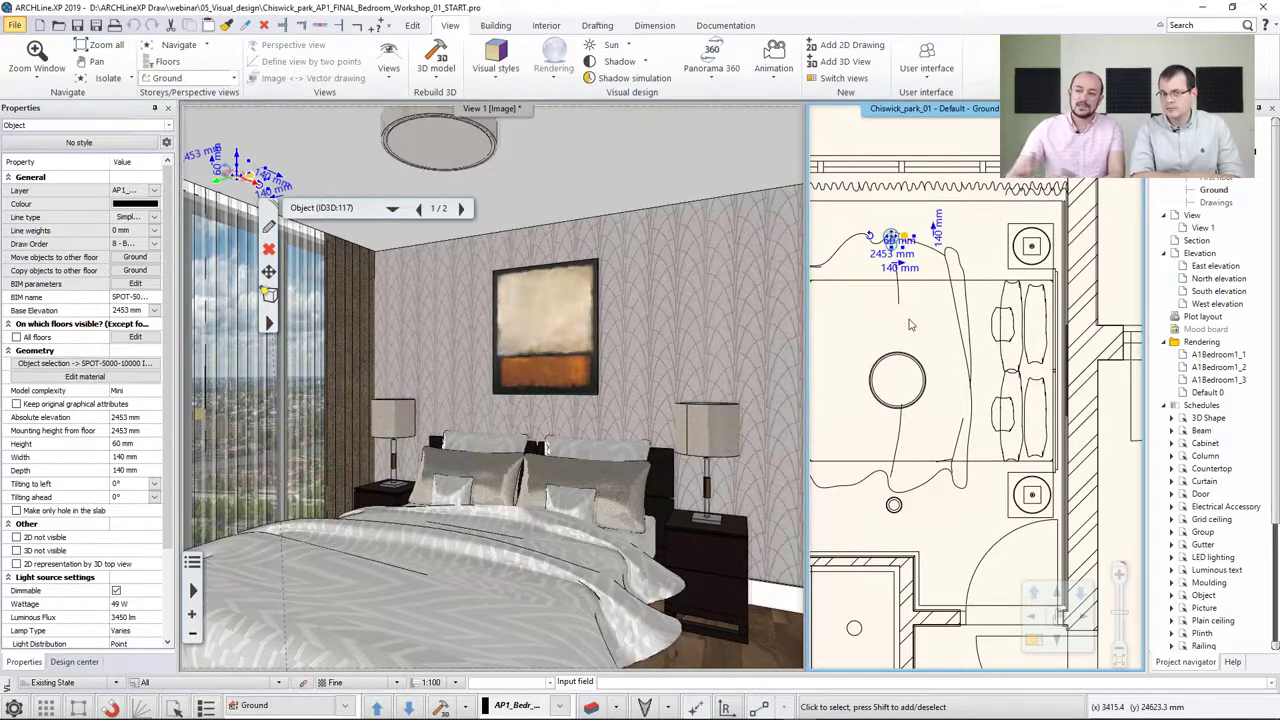
left_click(878, 320)
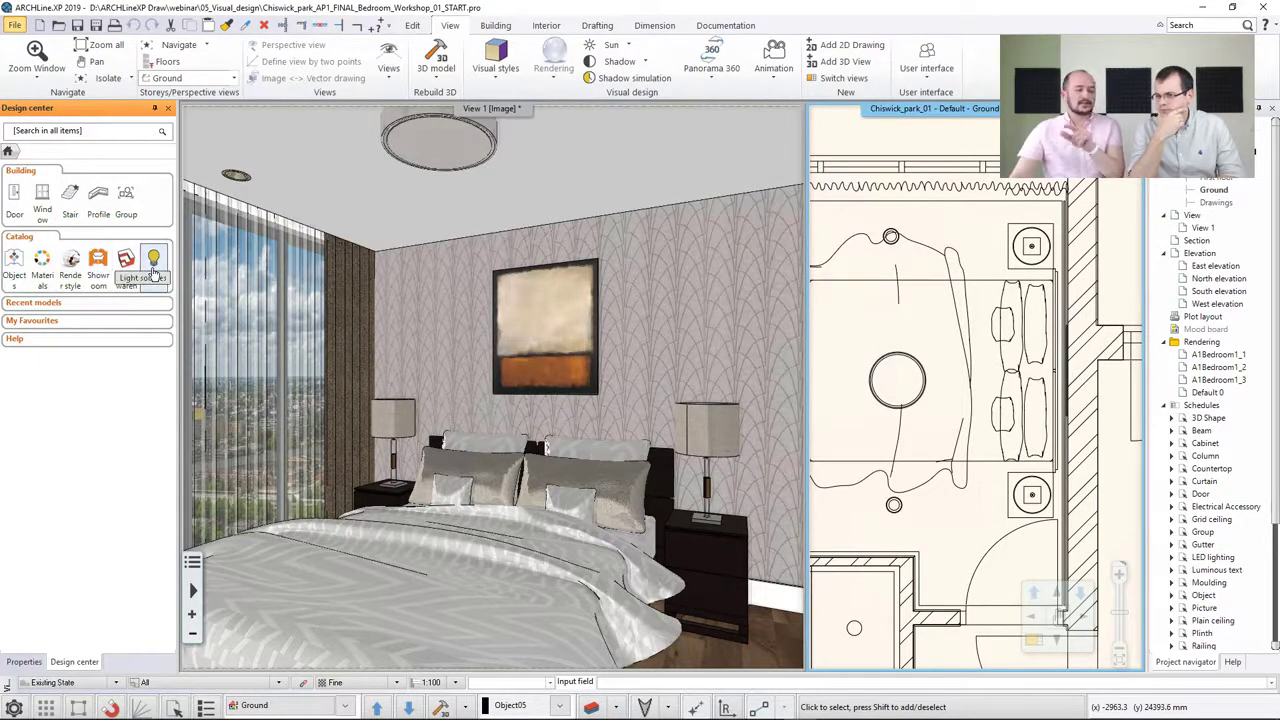
Browse the Lighting category of the object catalog, including the floor lights
left_click(15, 263)
left_click(45, 464)
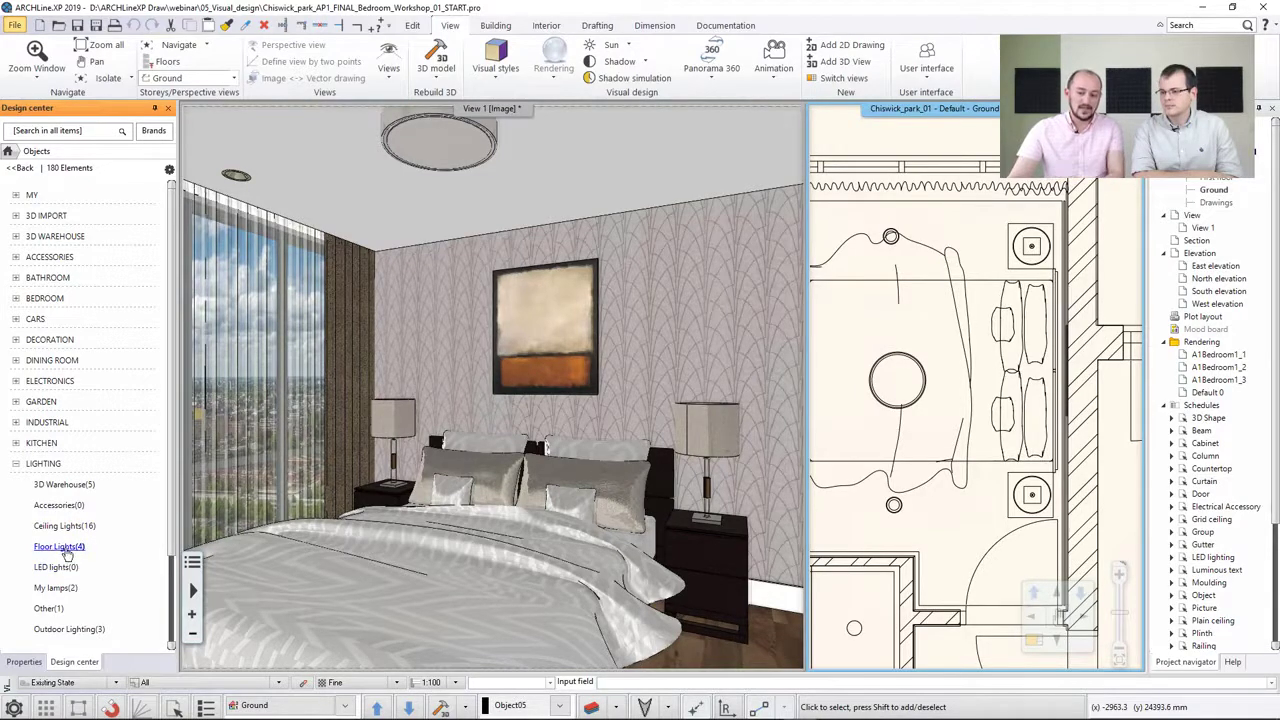
left_click(68, 548)
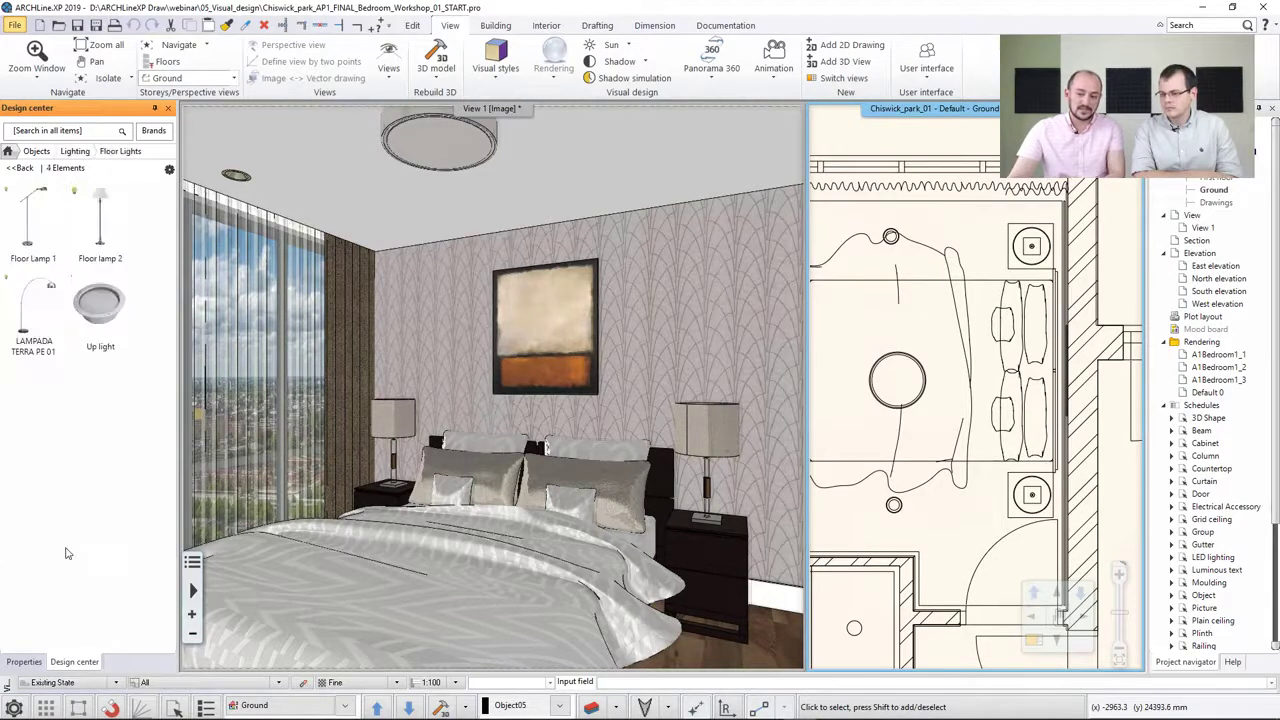
left_click(18, 167)
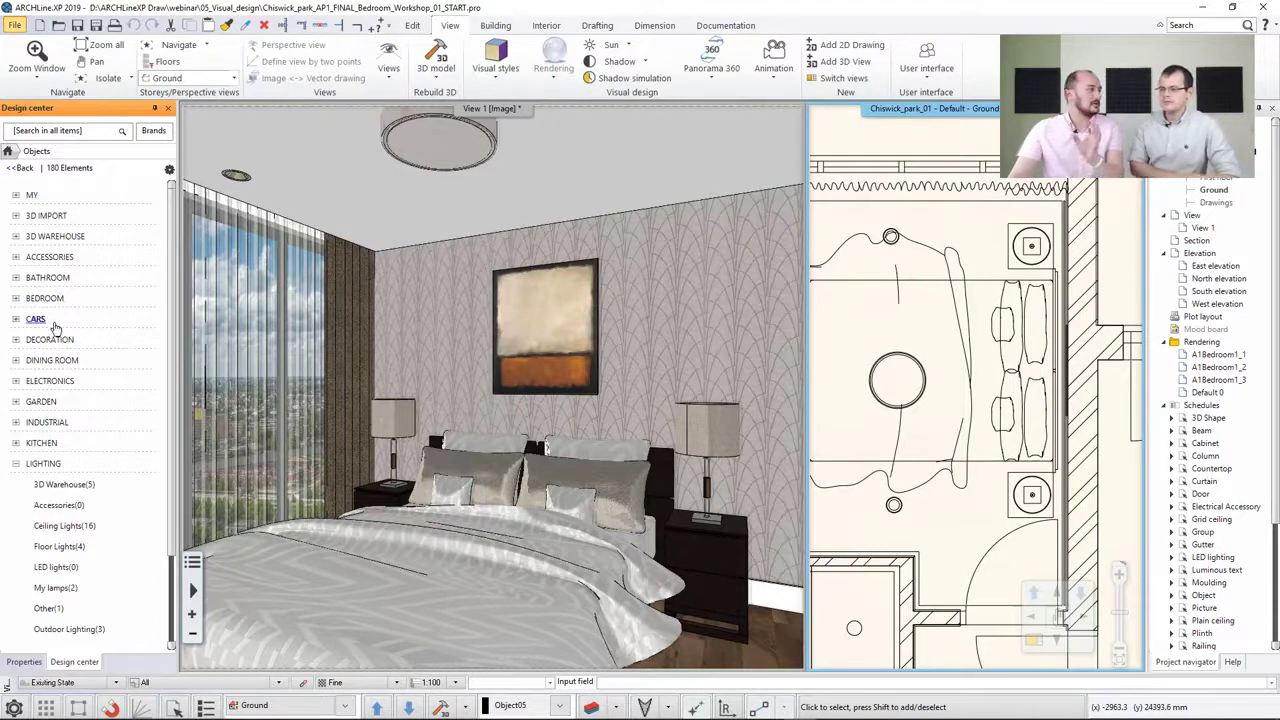
left_click(45, 464)
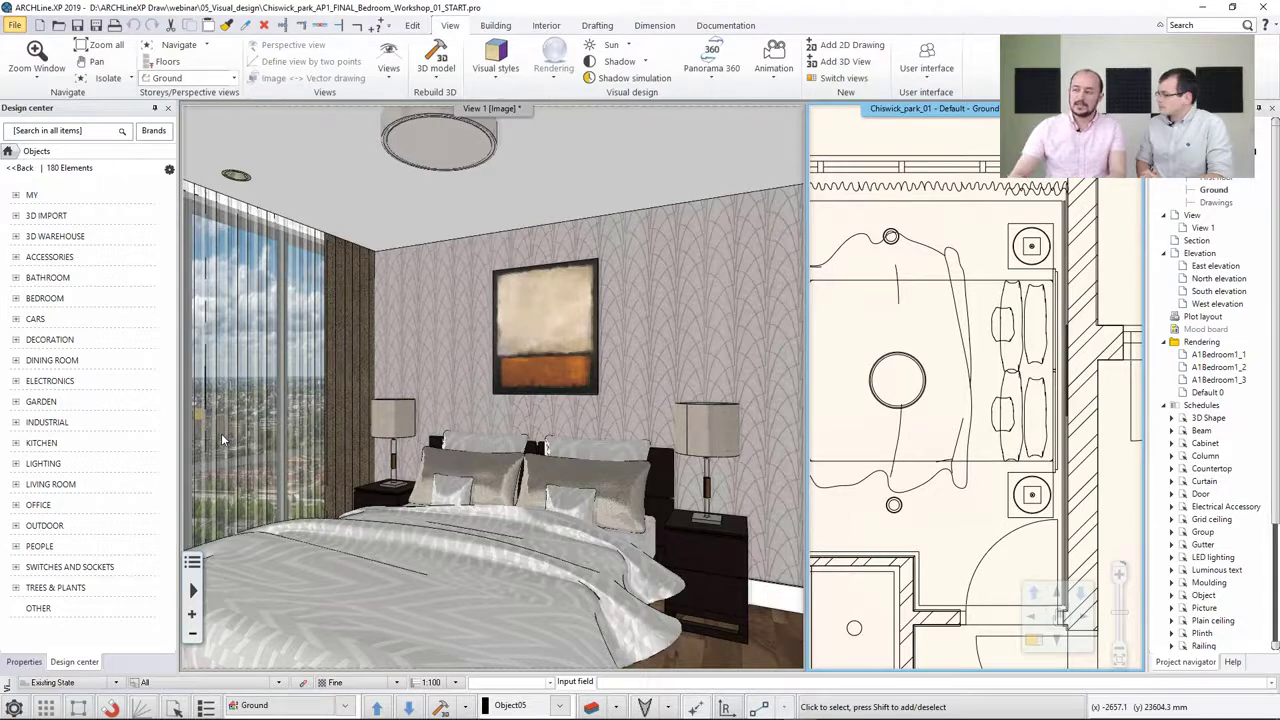
Open the light source editor for the bedside table lamp beside the bed
left_click(1019, 253)
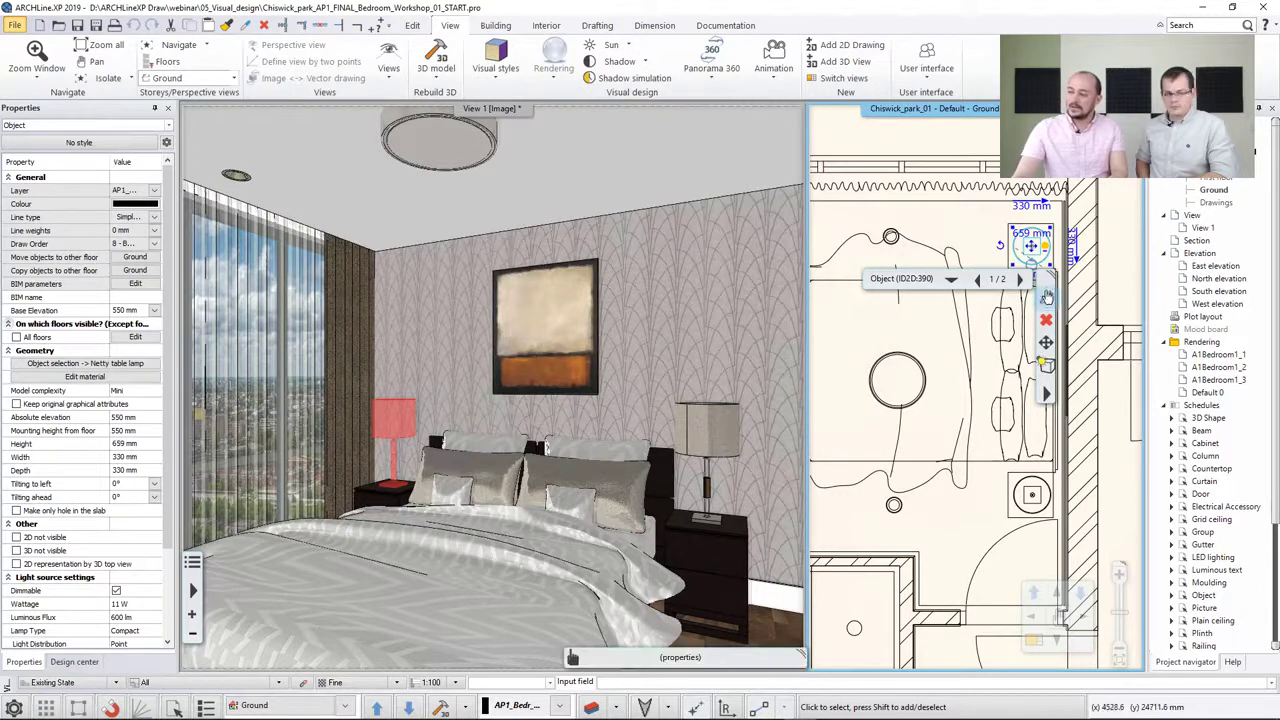
left_click(1046, 393)
mouse_move(1105, 566)
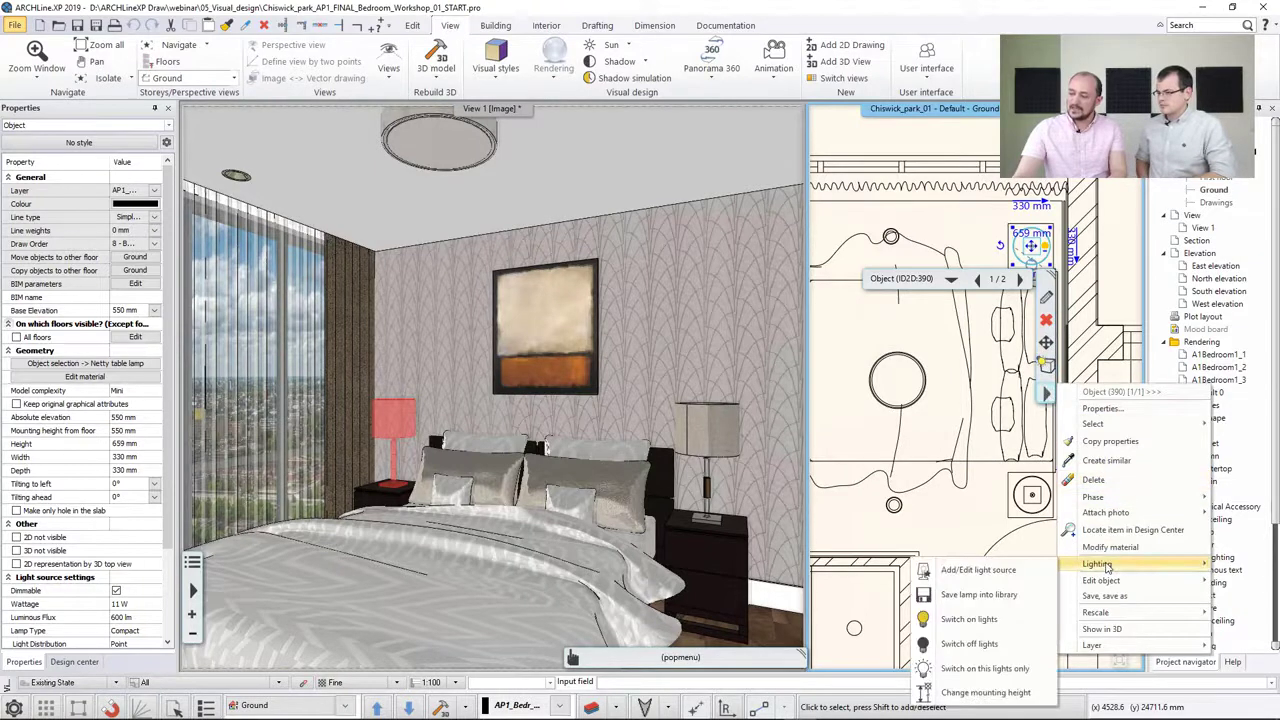
left_click(980, 570)
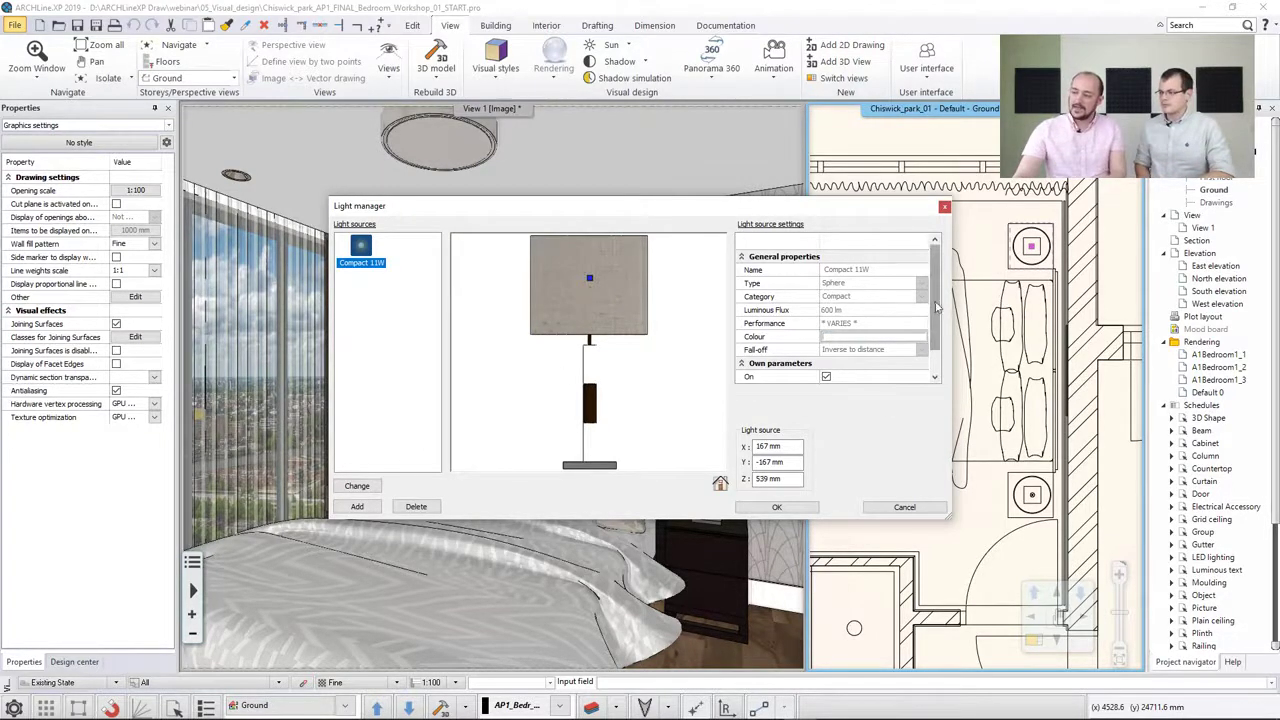
Close the light manager, then select both bedside table lamps together and view their shared light source properties
scroll(886, 350, "down", 1)
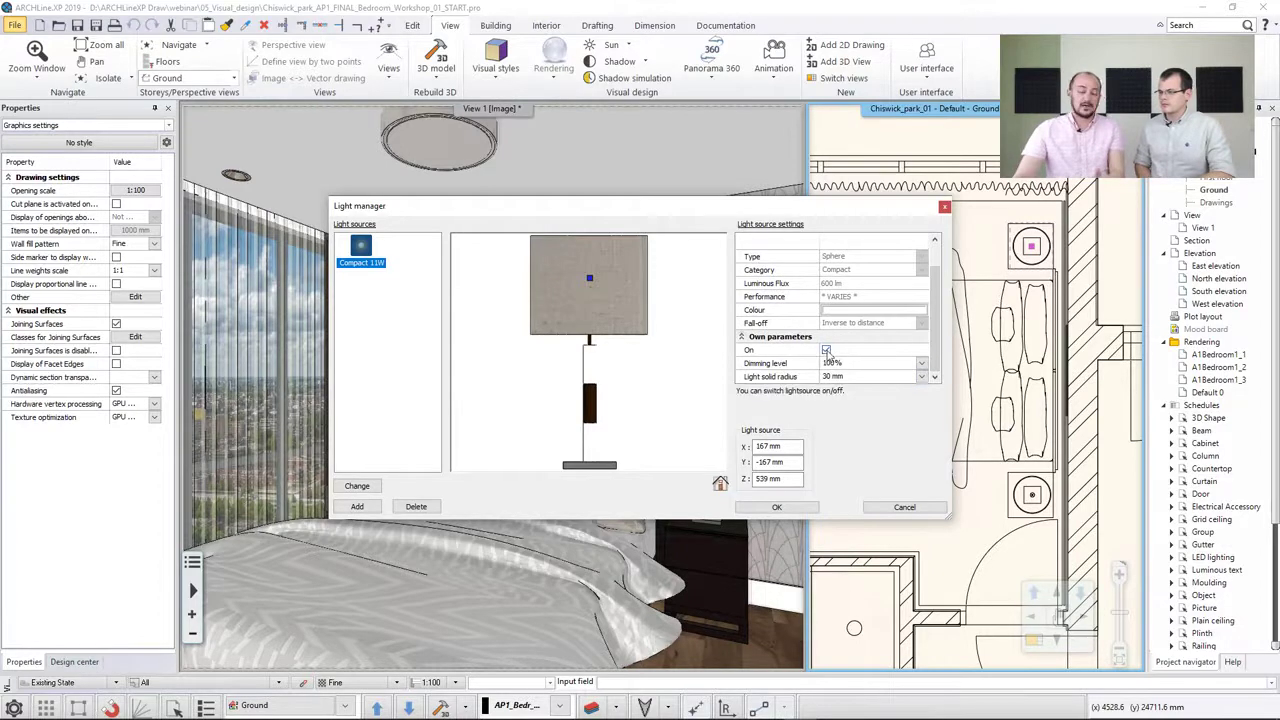
left_click(904, 507)
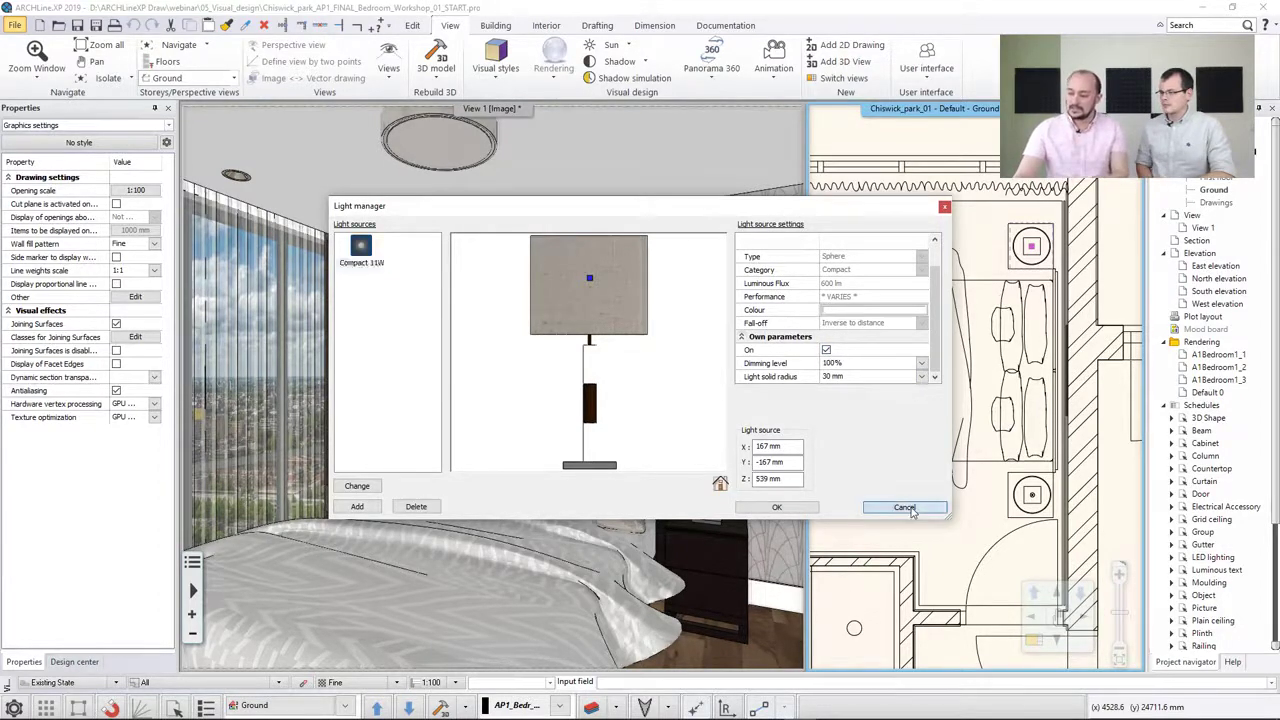
left_click(1030, 266)
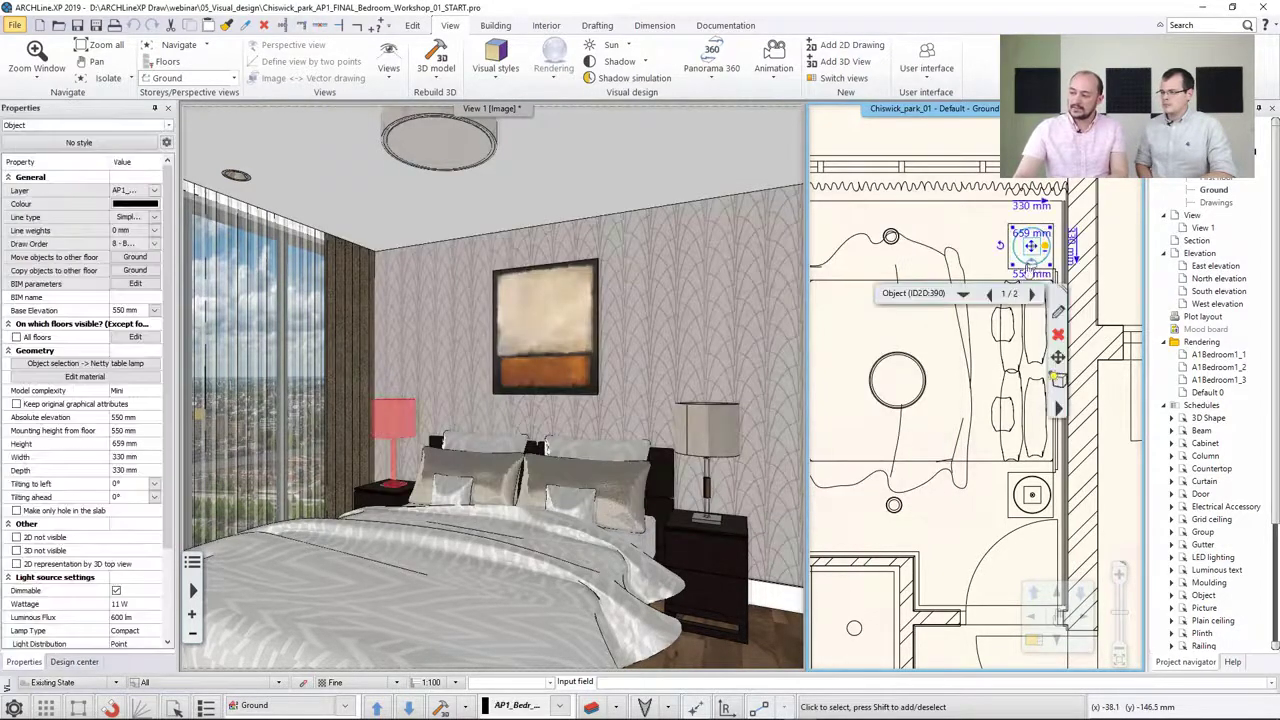
left_click(1017, 500, "shift")
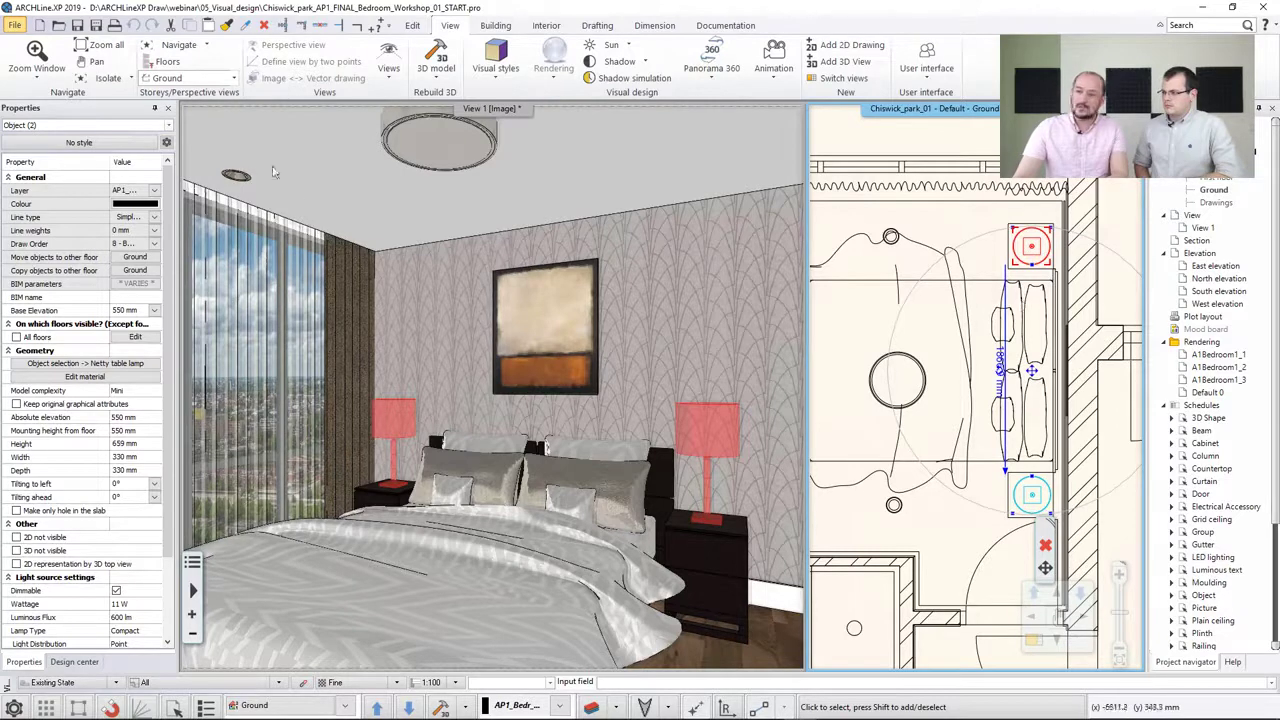
left_click(104, 125)
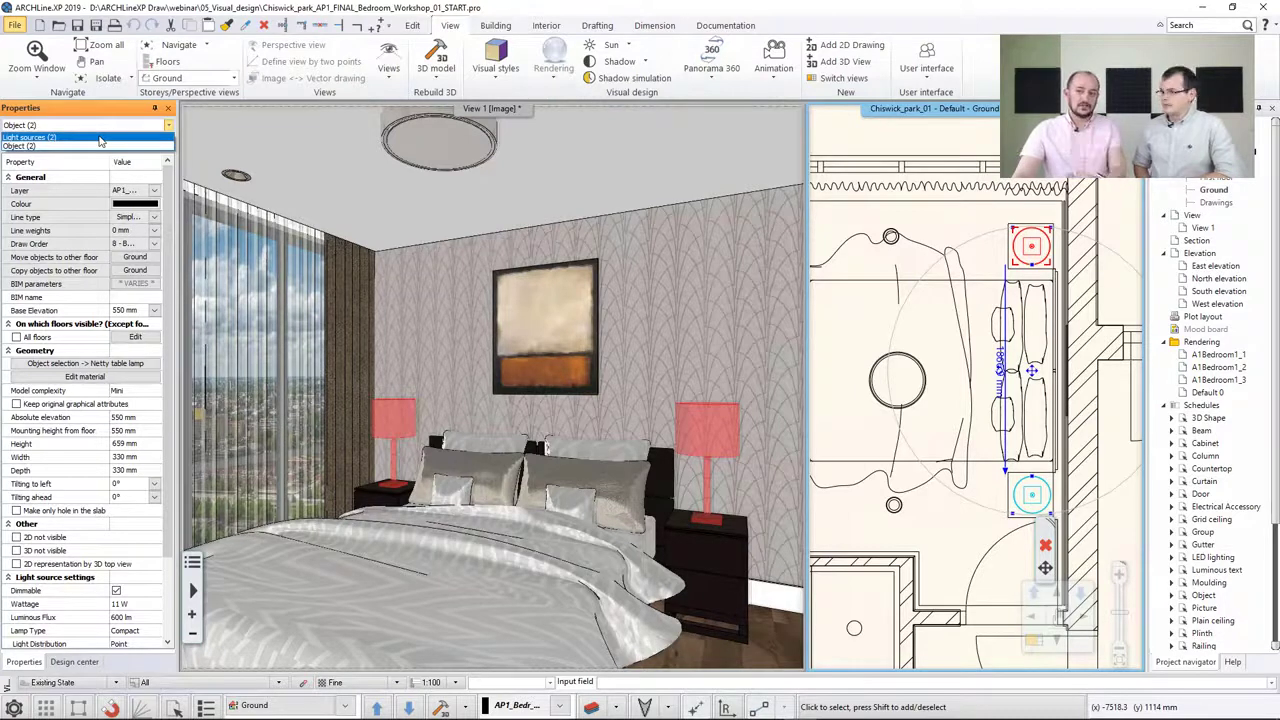
left_click(100, 138)
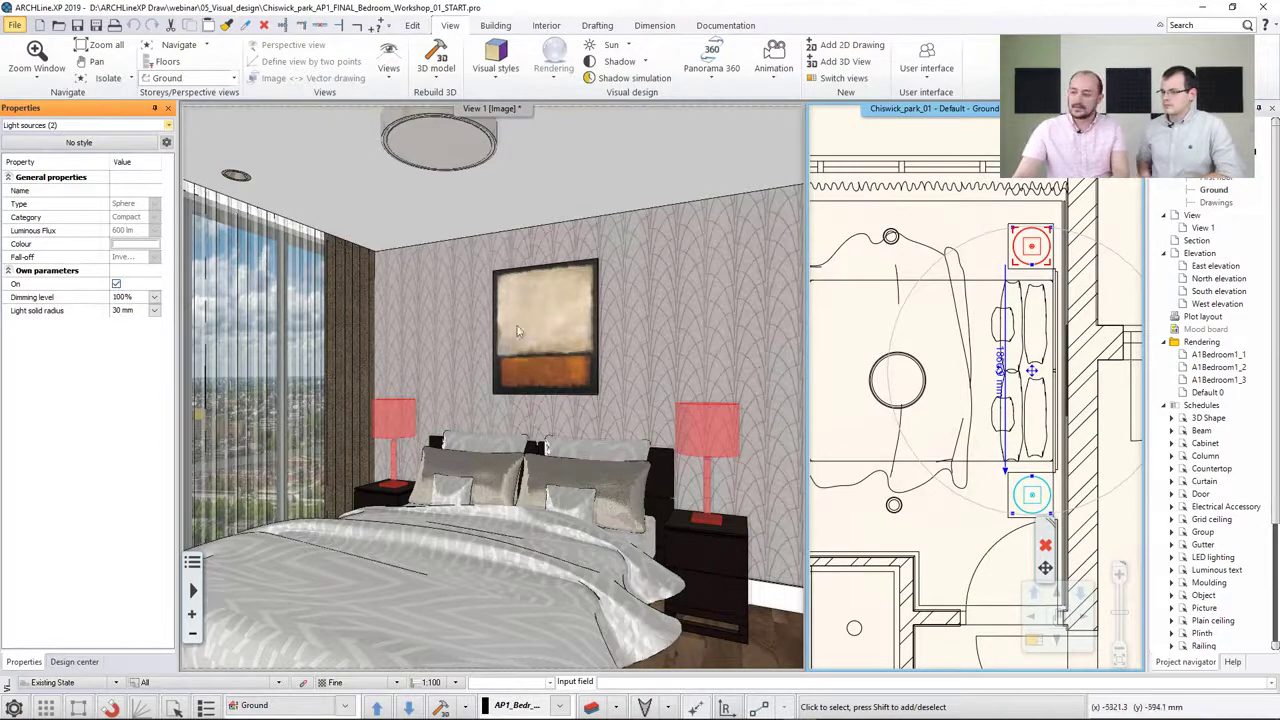
left_click(842, 310)
left_click(840, 333)
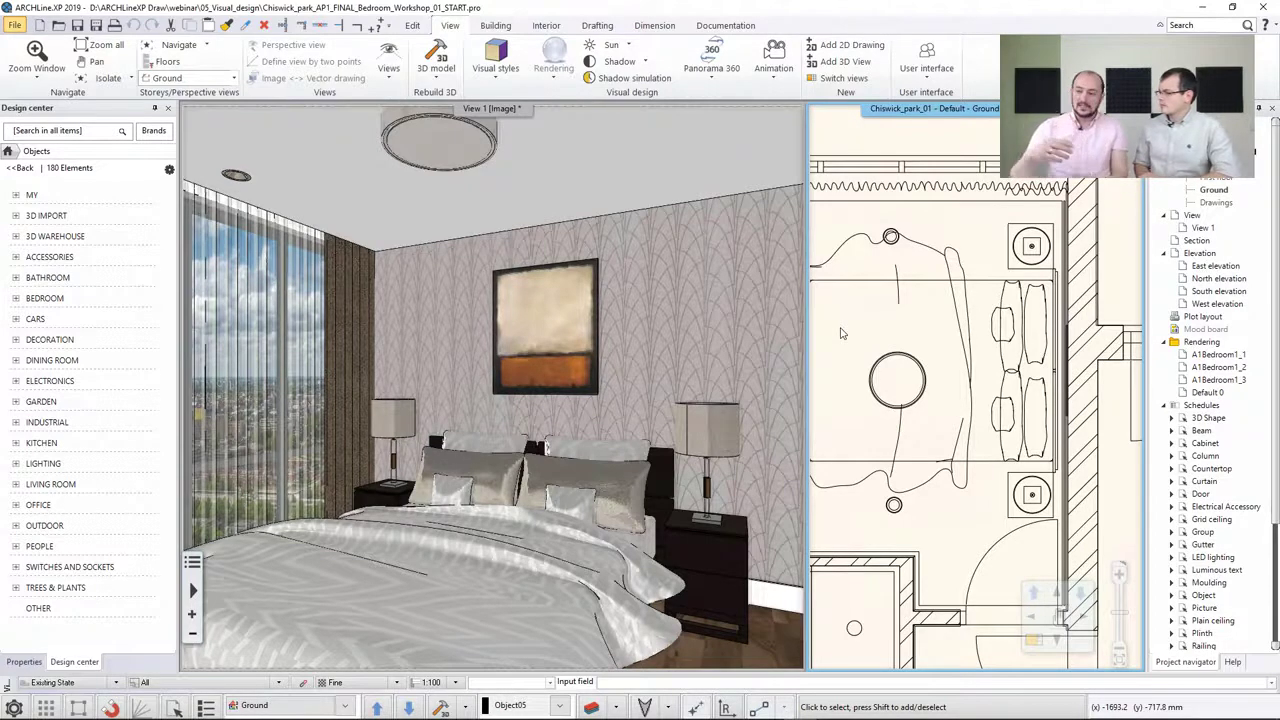
Select a single bedside table lamp in plan and view its light source properties
left_click(1012, 260)
left_click(111, 128)
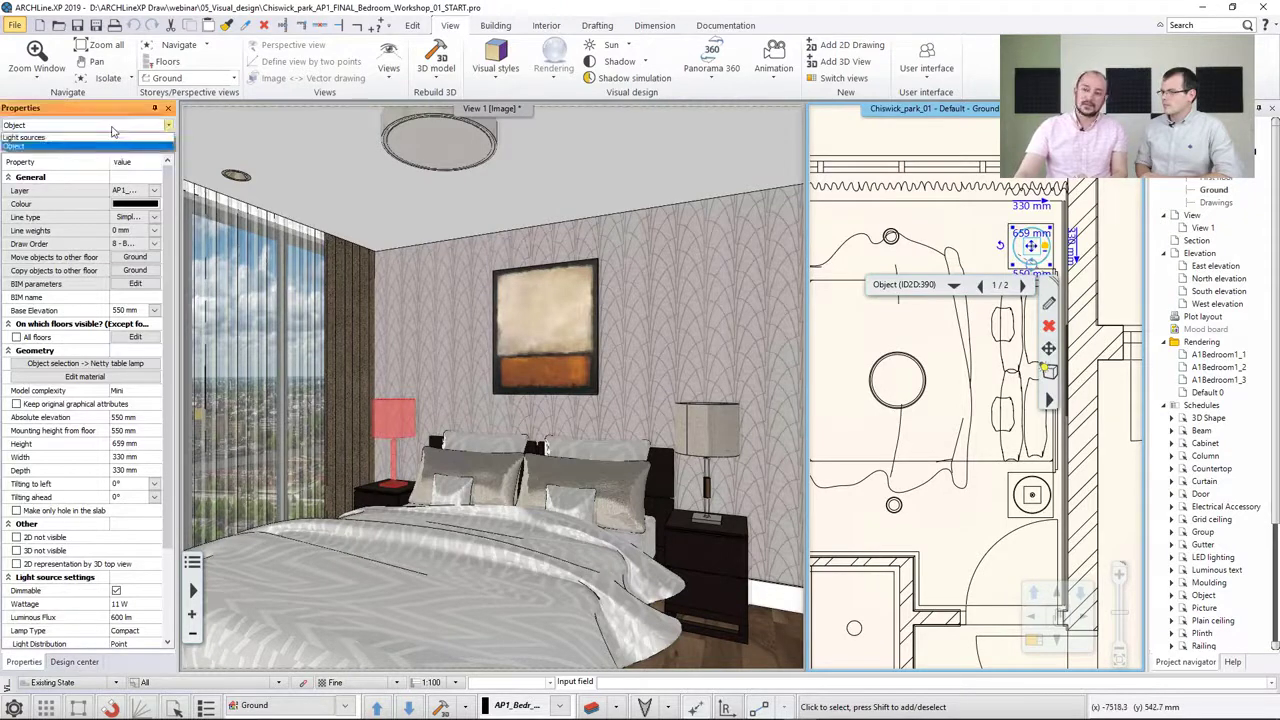
left_click(98, 146)
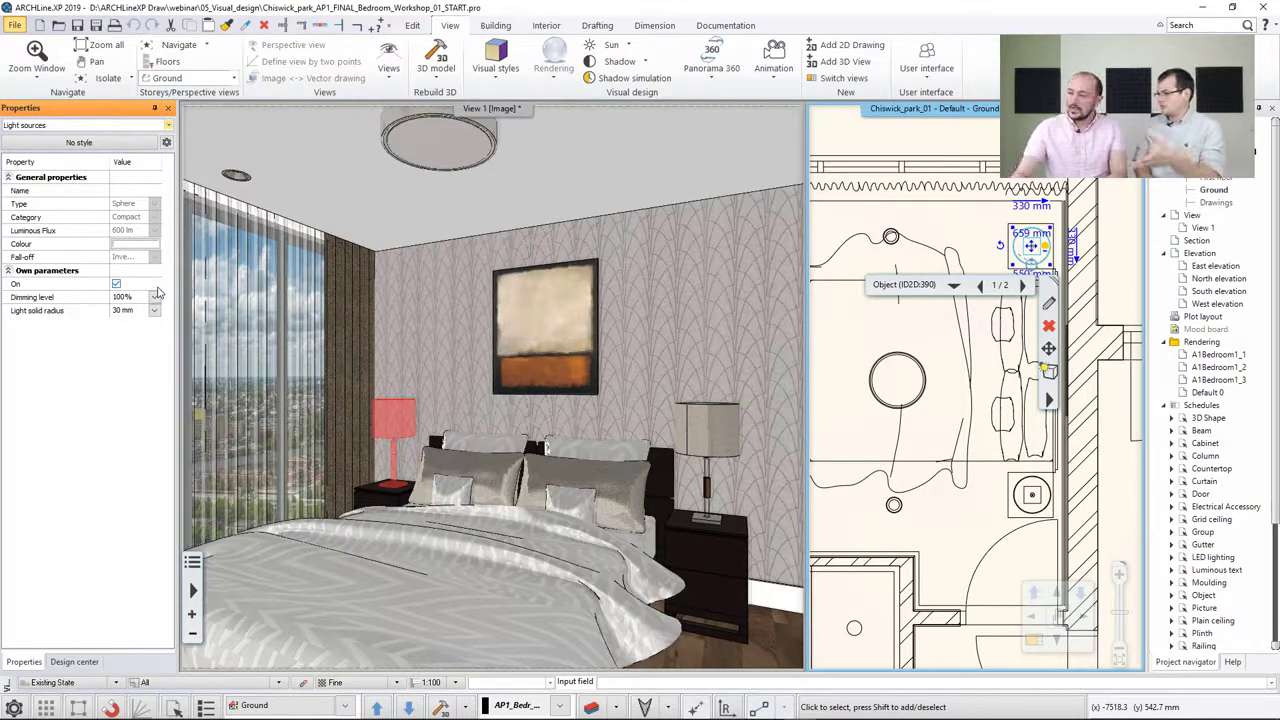
left_click(836, 337)
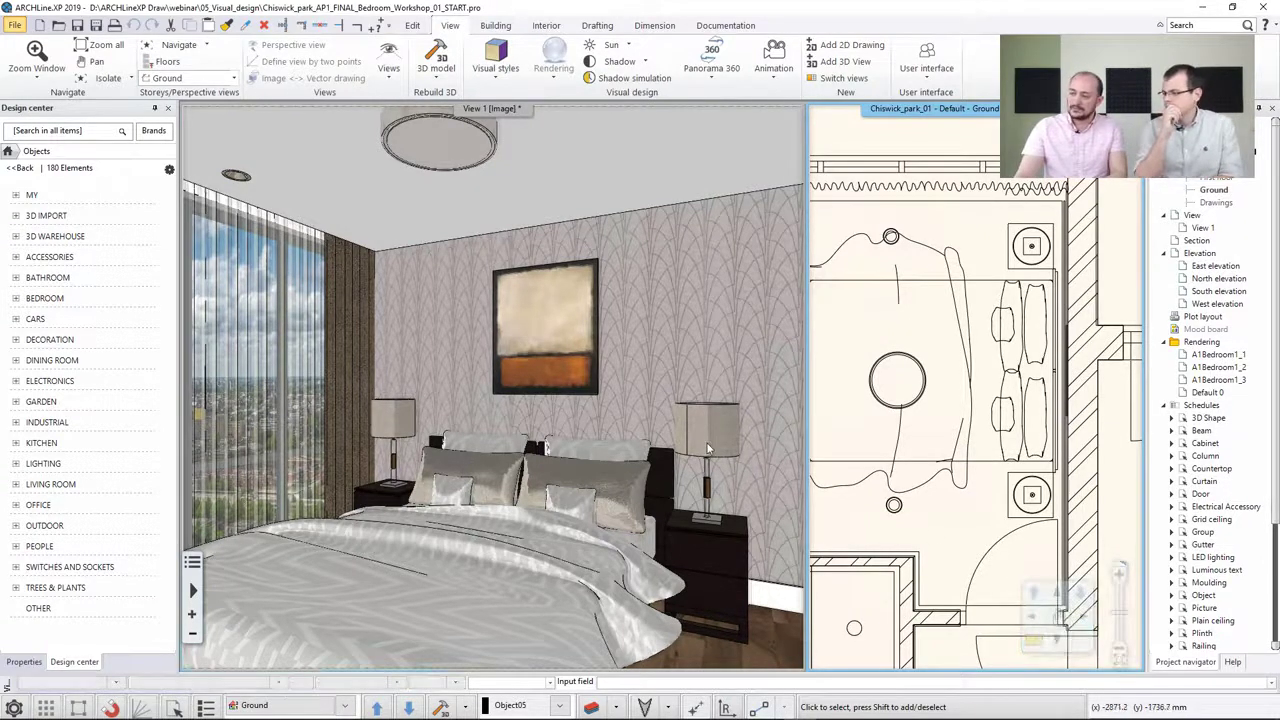
Start an Integrated rendering - real-time draft of the 3D bedroom view and dismiss the information dialog
left_click(541, 276)
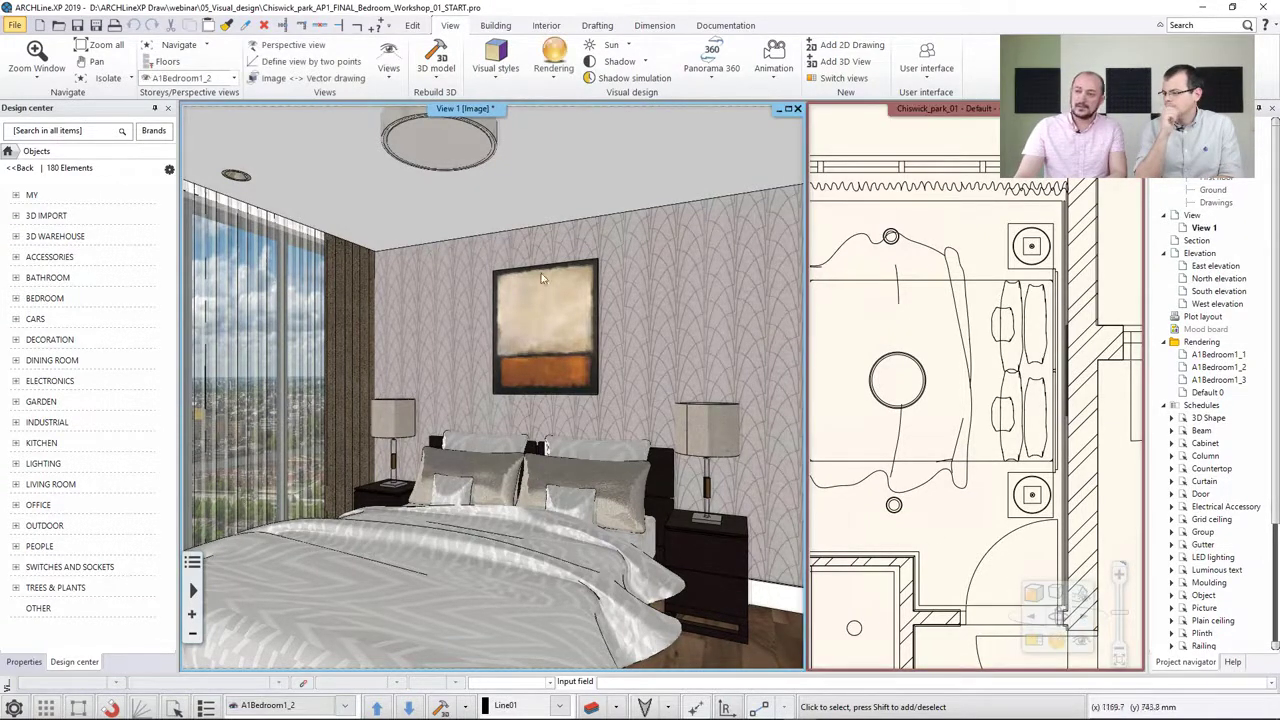
left_click(1058, 646)
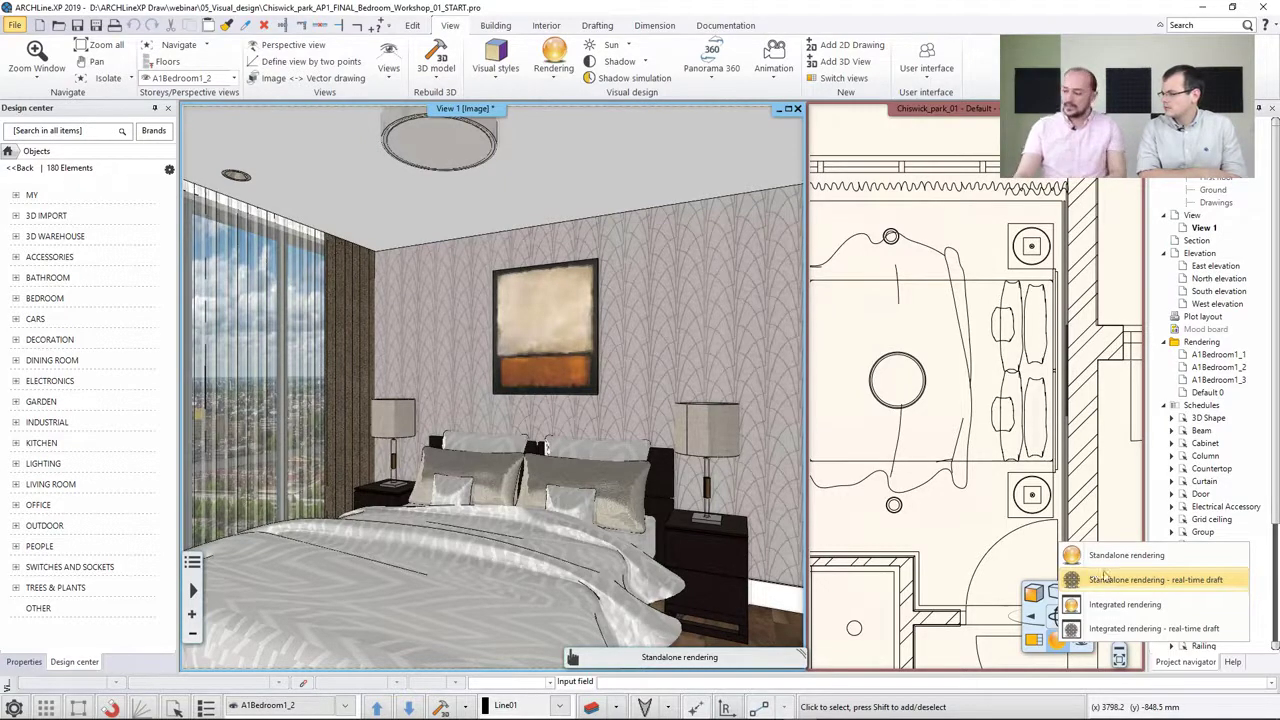
left_click(1119, 630)
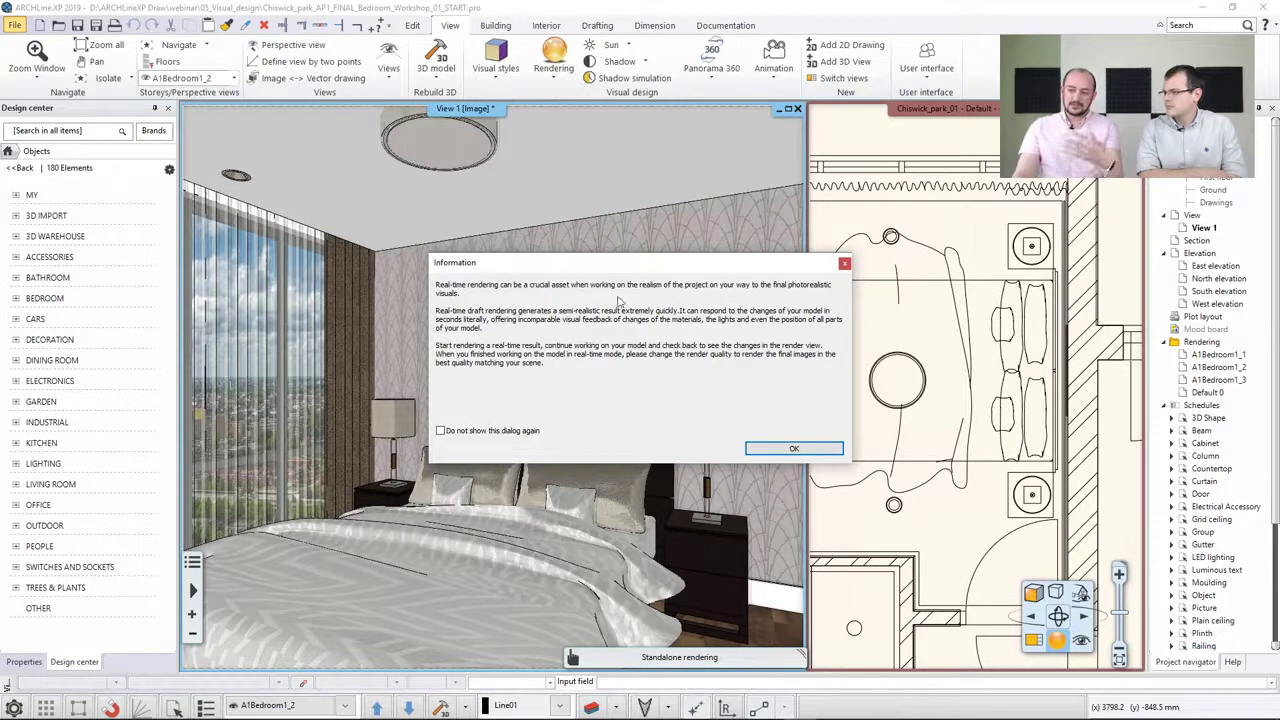
left_click(794, 449)
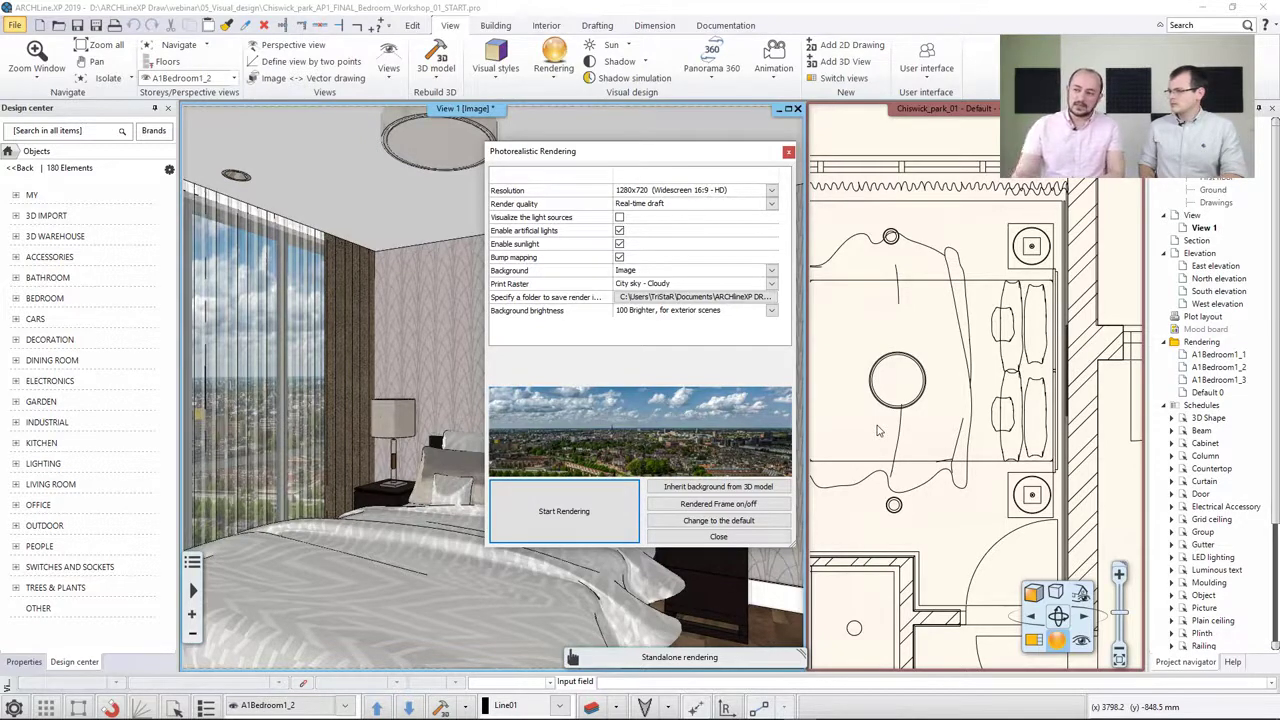
Enable artificial lights, sunlight and bump mapping in the rendering settings and start rendering
left_click(619, 231)
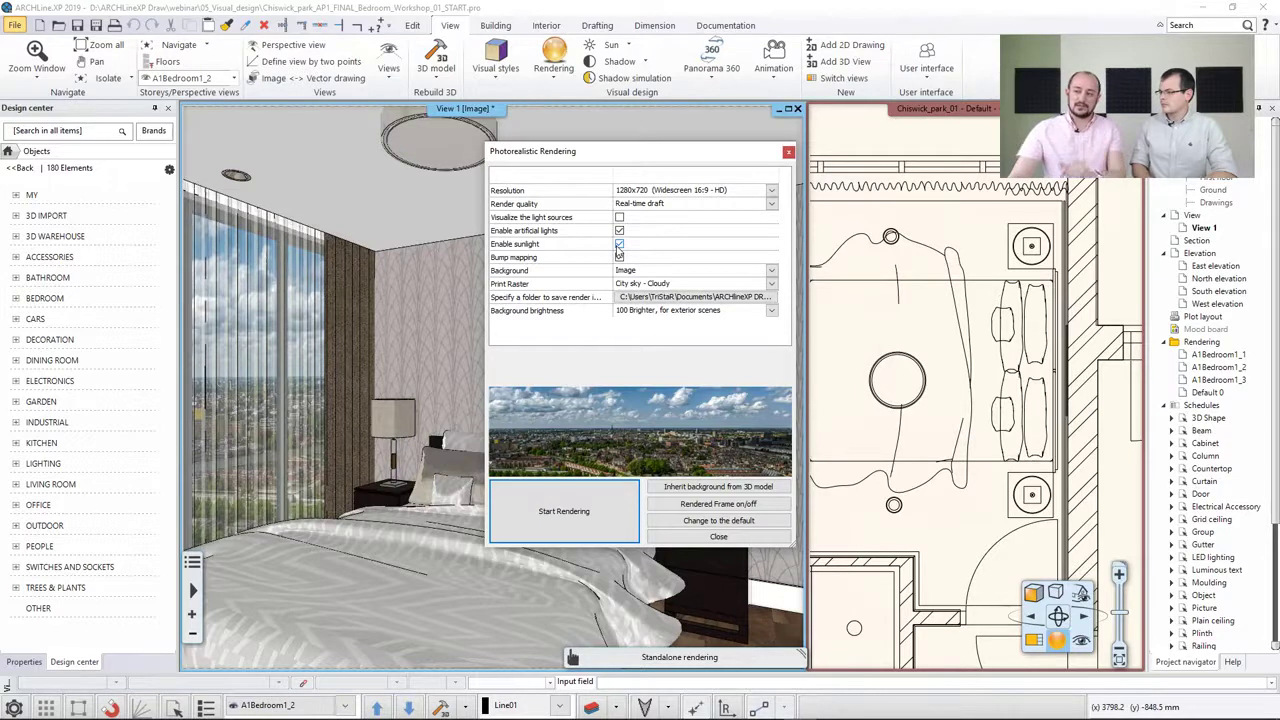
left_click(619, 257)
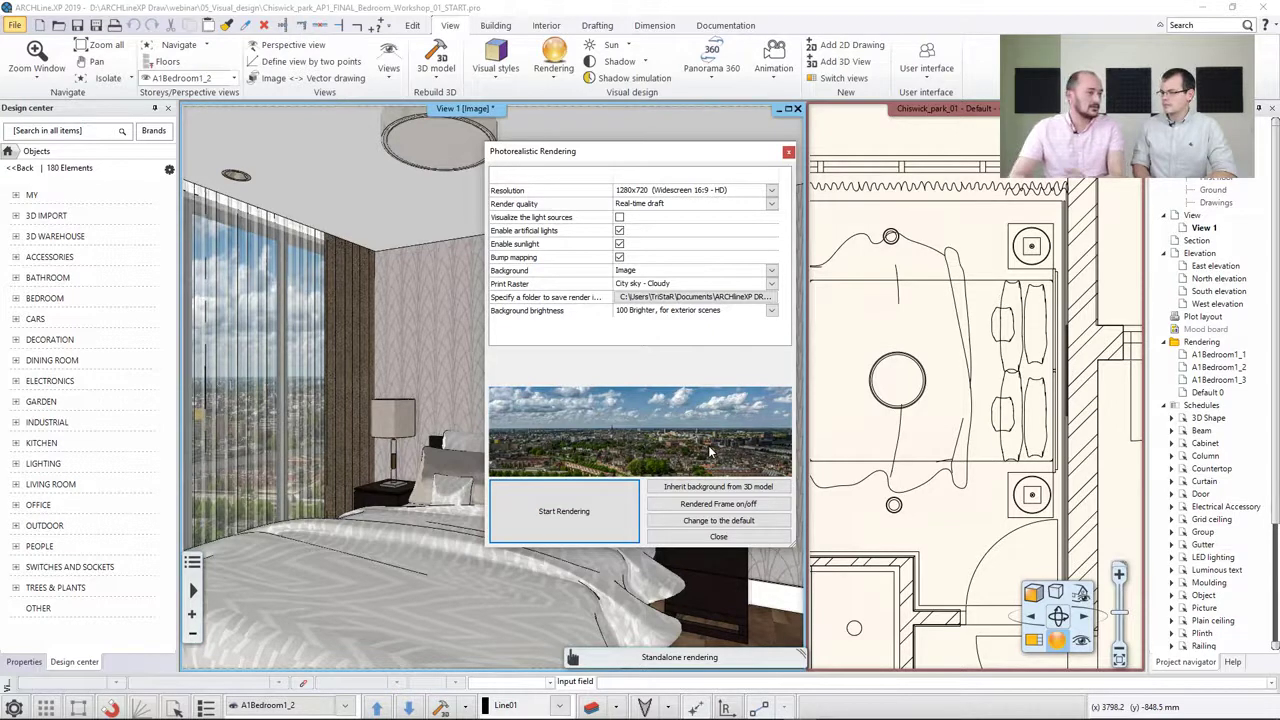
left_click(587, 516)
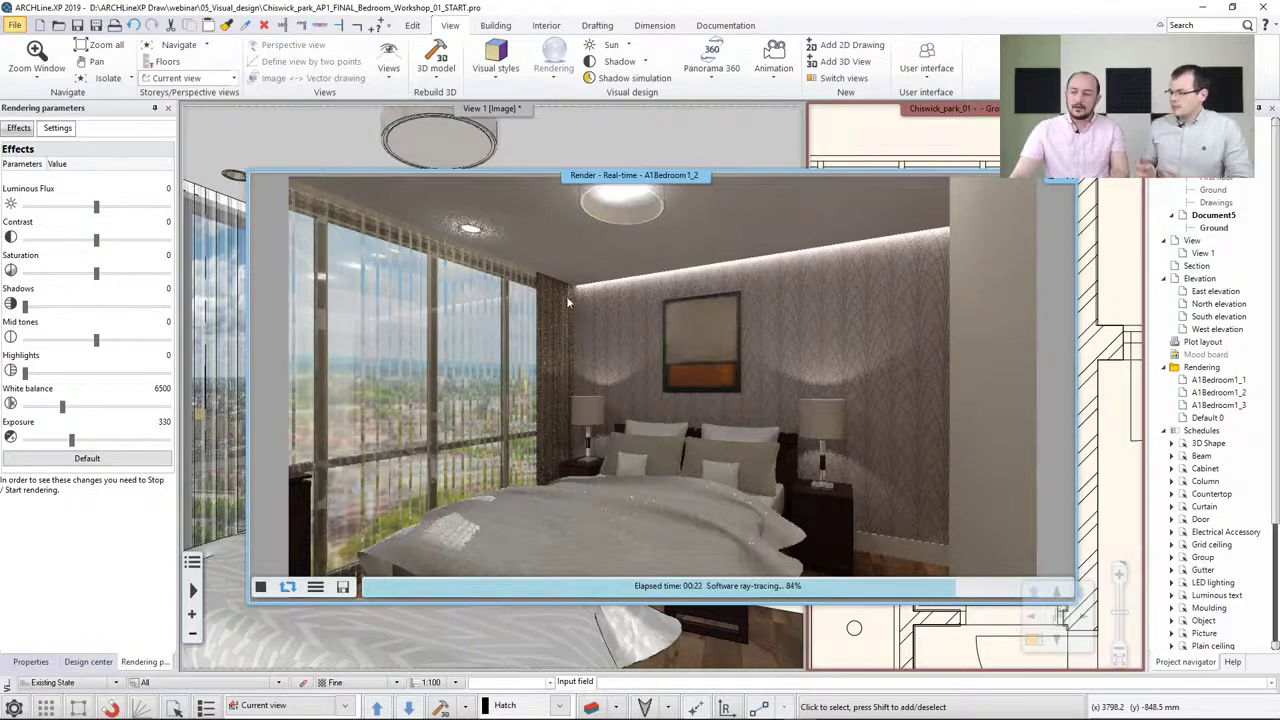
Dock the real-time render window and tile it beside the 3D view and the floor plan
left_click(351, 152)
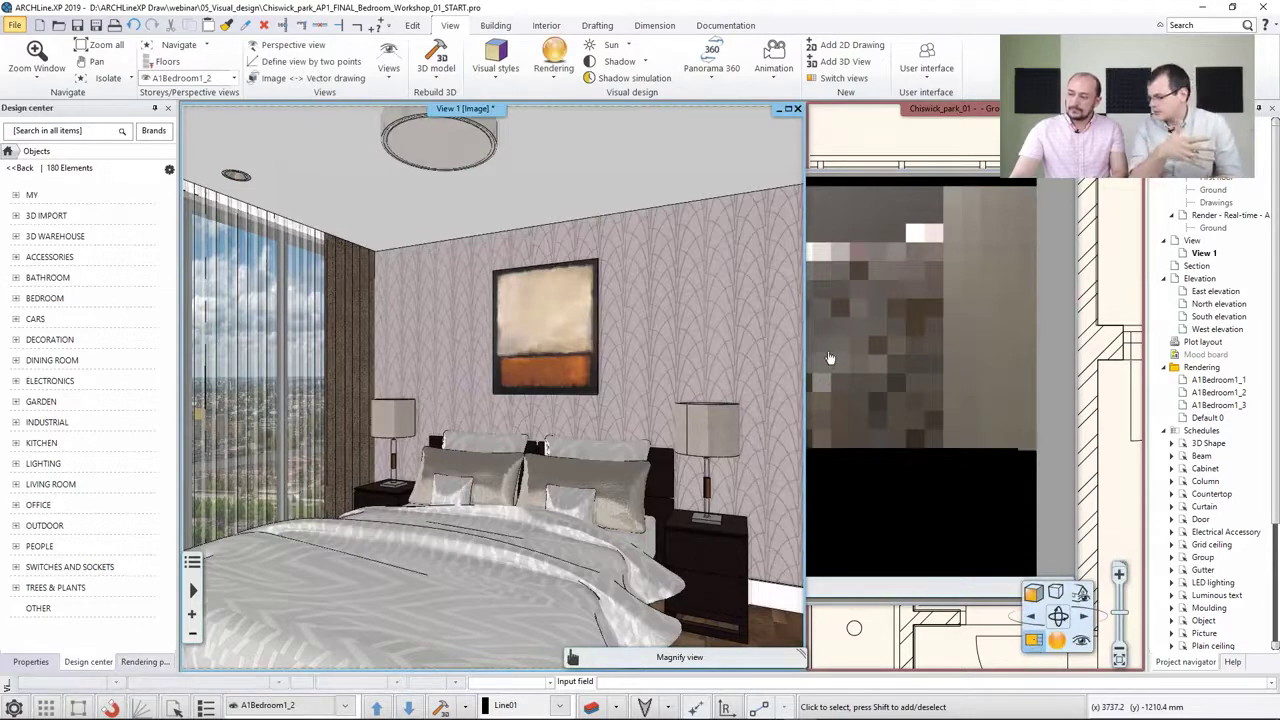
key("w")
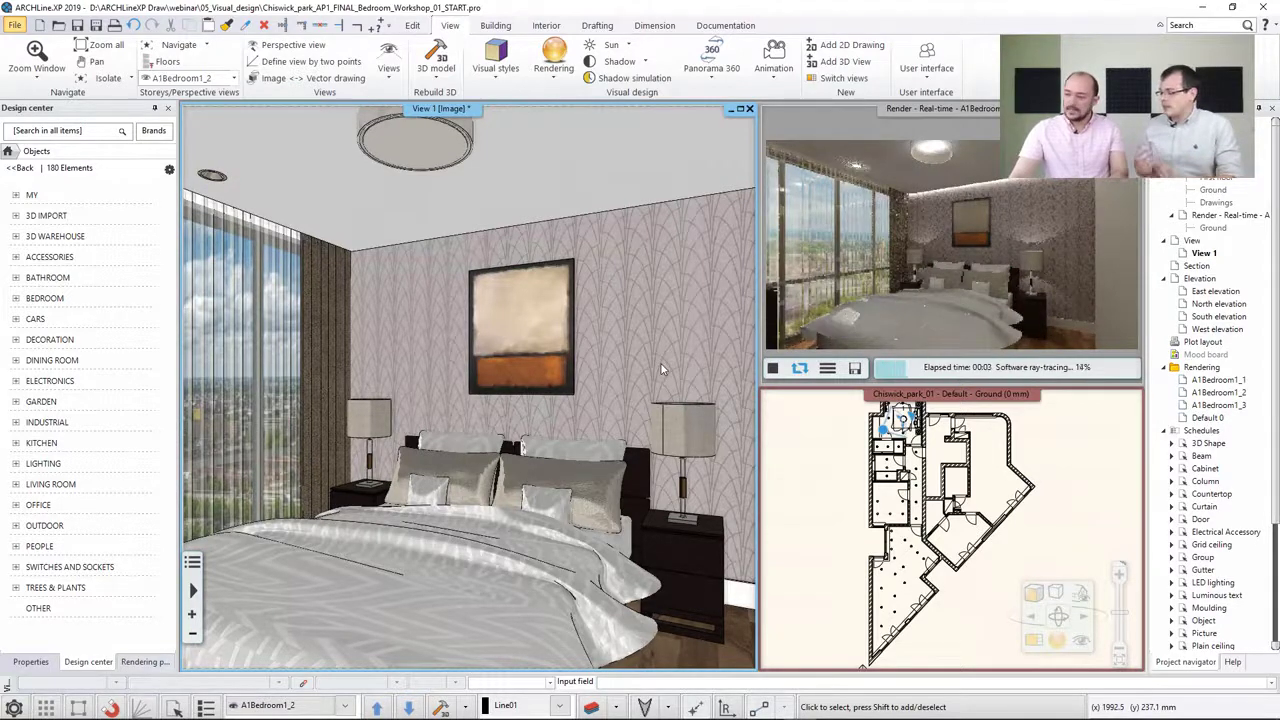
left_click(866, 457)
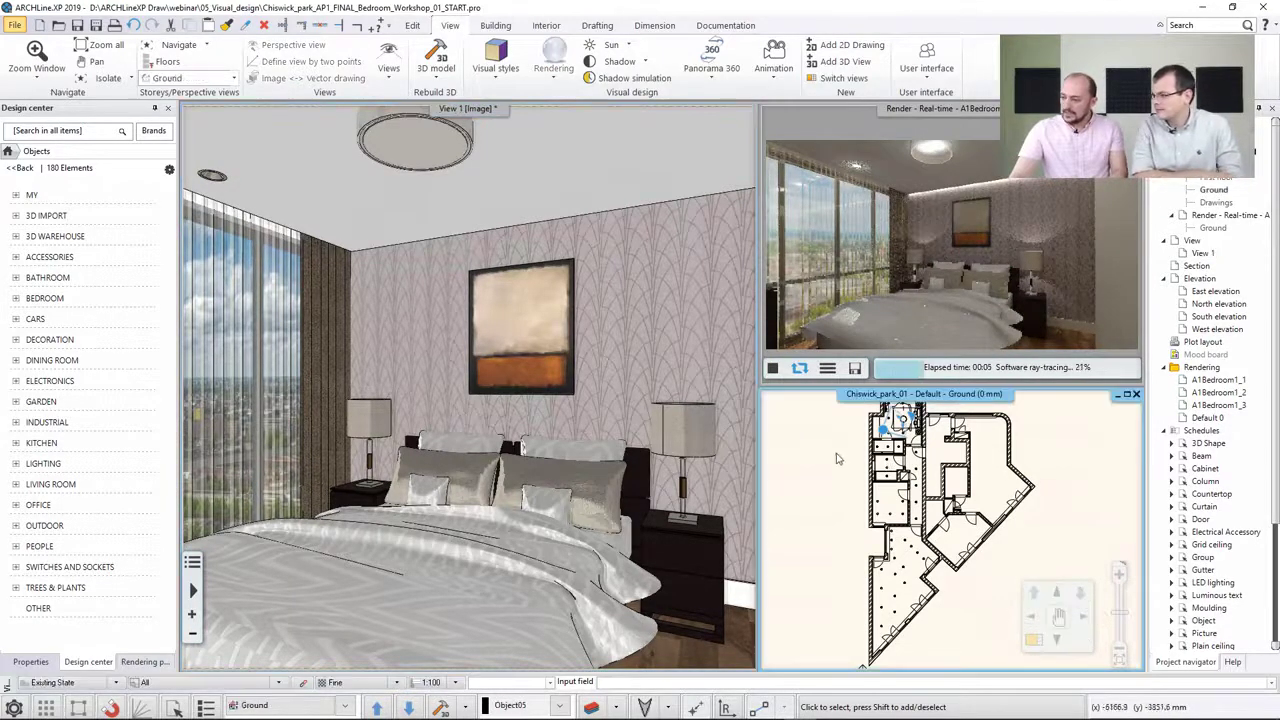
Delete the bedside table lamp on the right of the bed in the 3D view
left_click(684, 444)
left_click(684, 444)
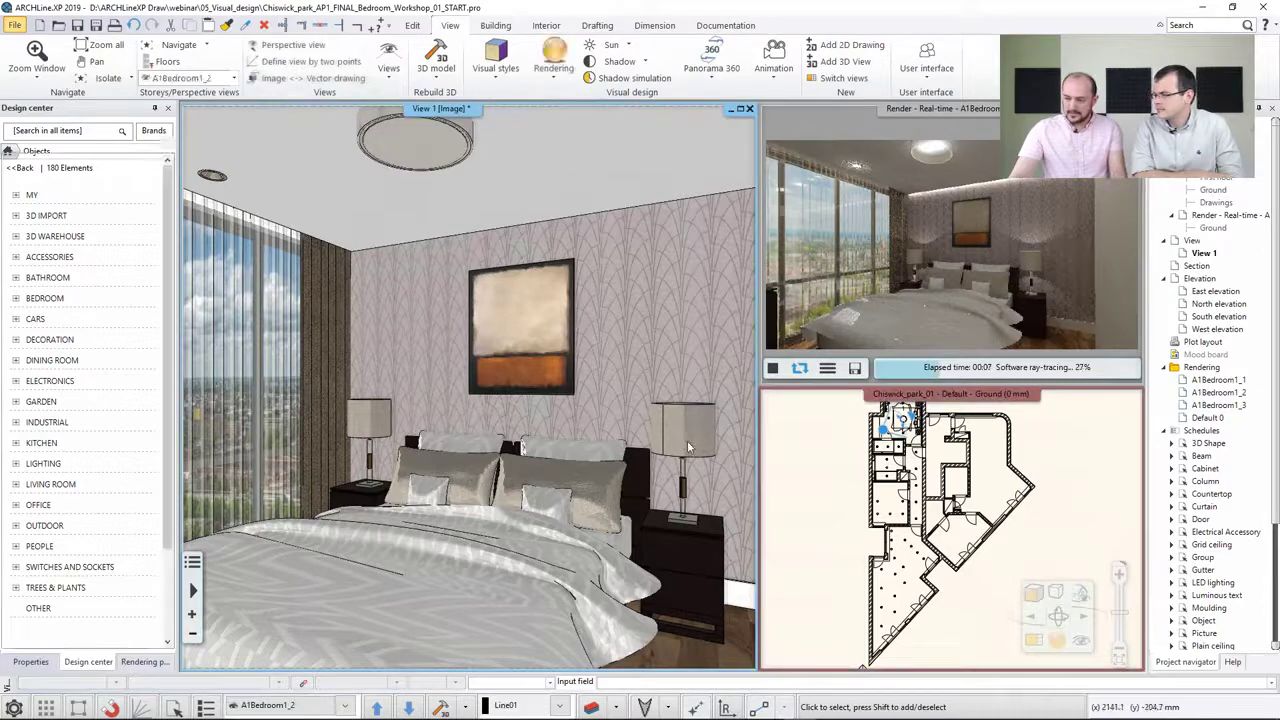
key("Delete")
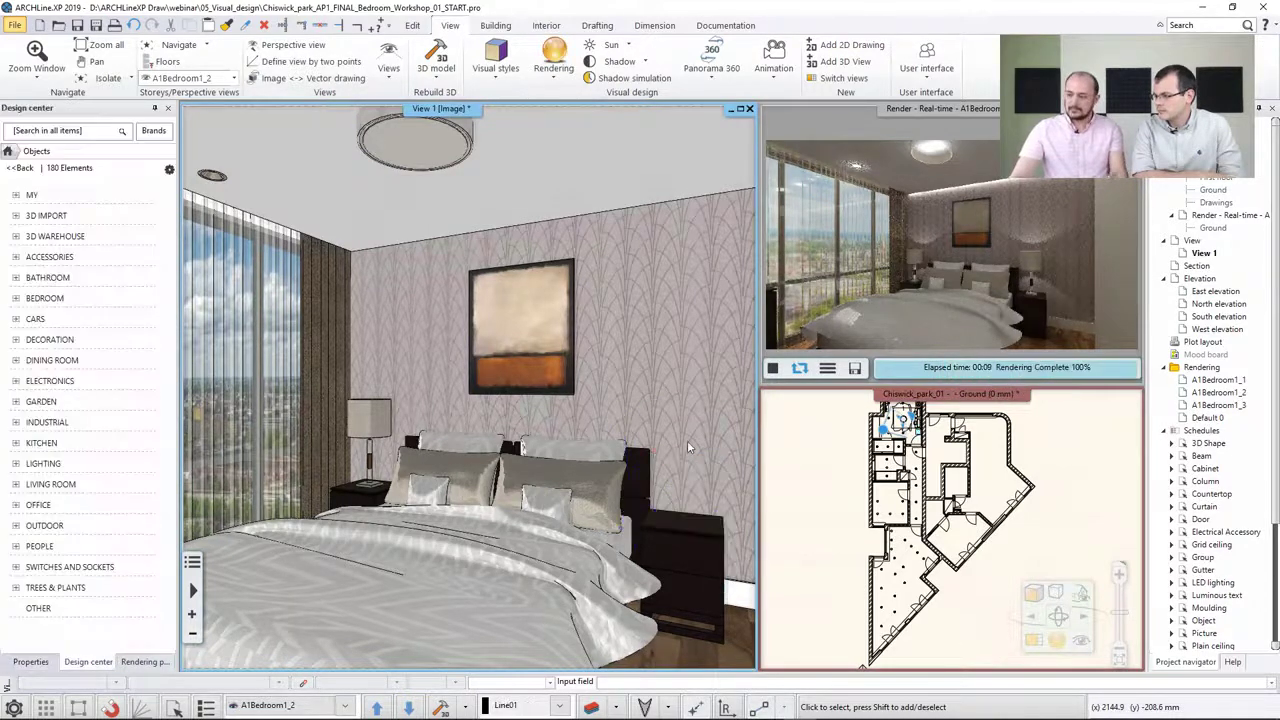
Bring the floor plan into the main view and zoom in on the bedroom
left_click(952, 527)
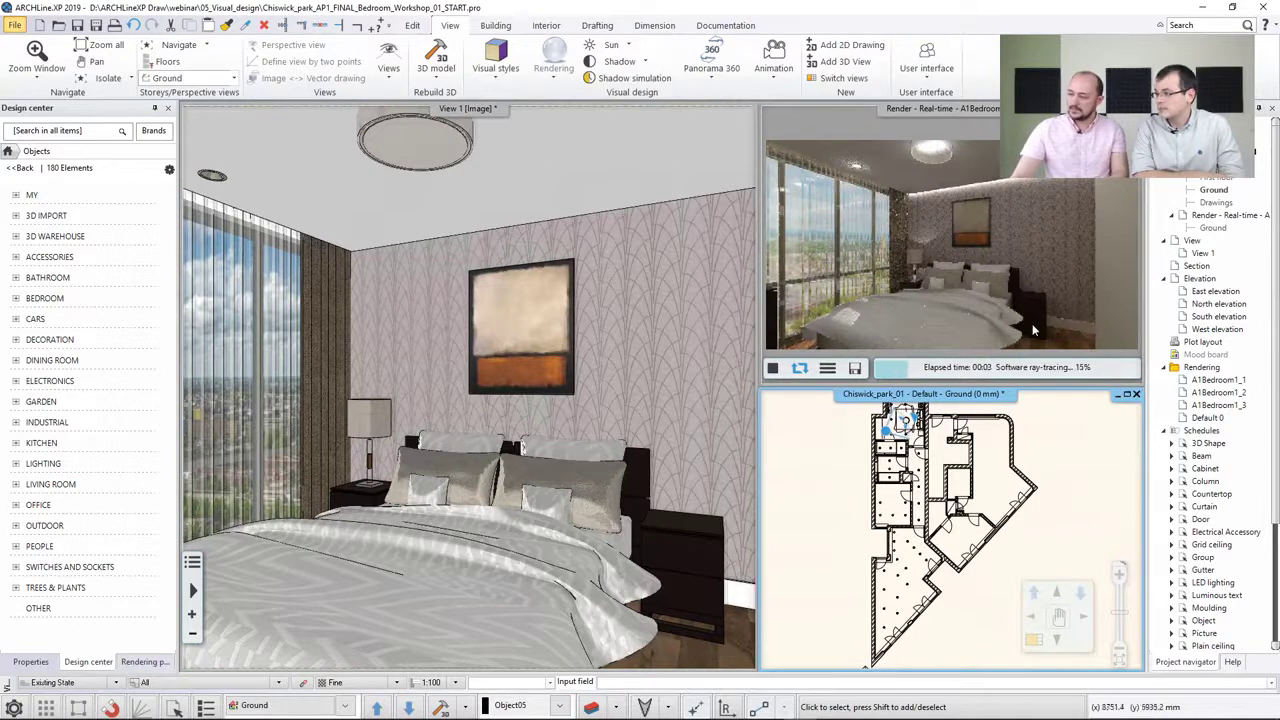
left_click(1035, 640)
scroll(440, 266, "up", 6)
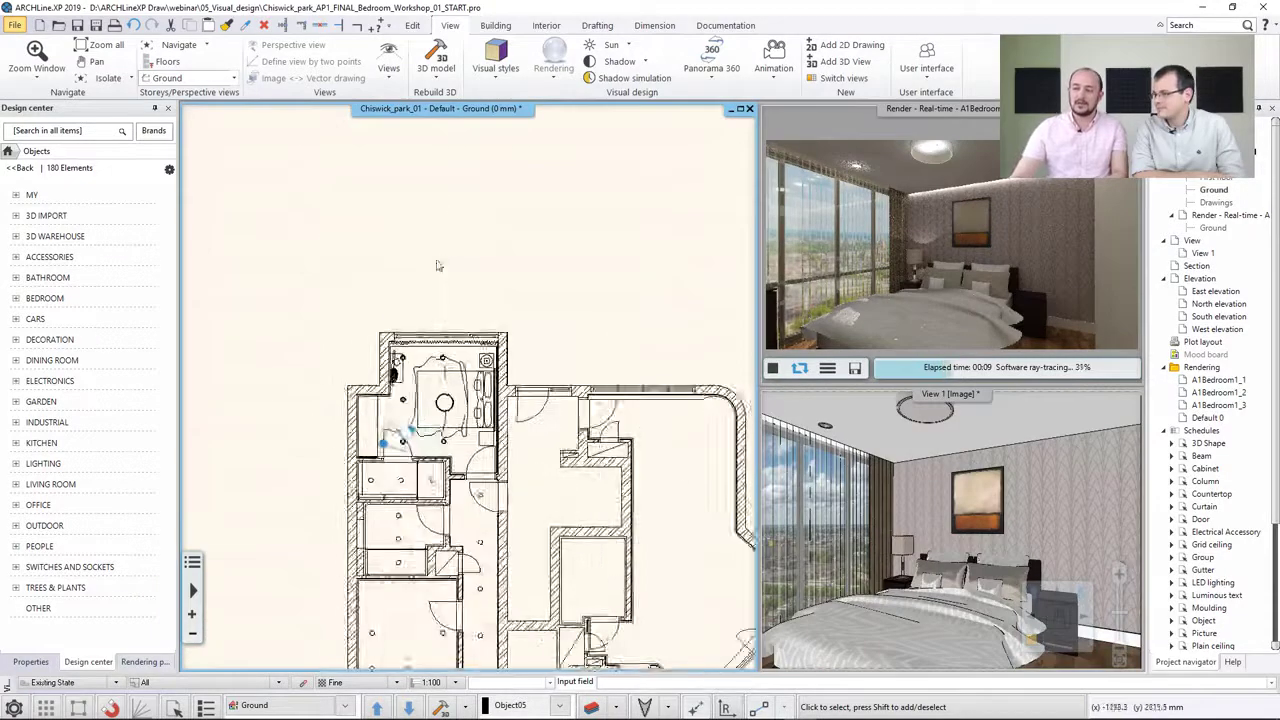
scroll(464, 375, "up", 4)
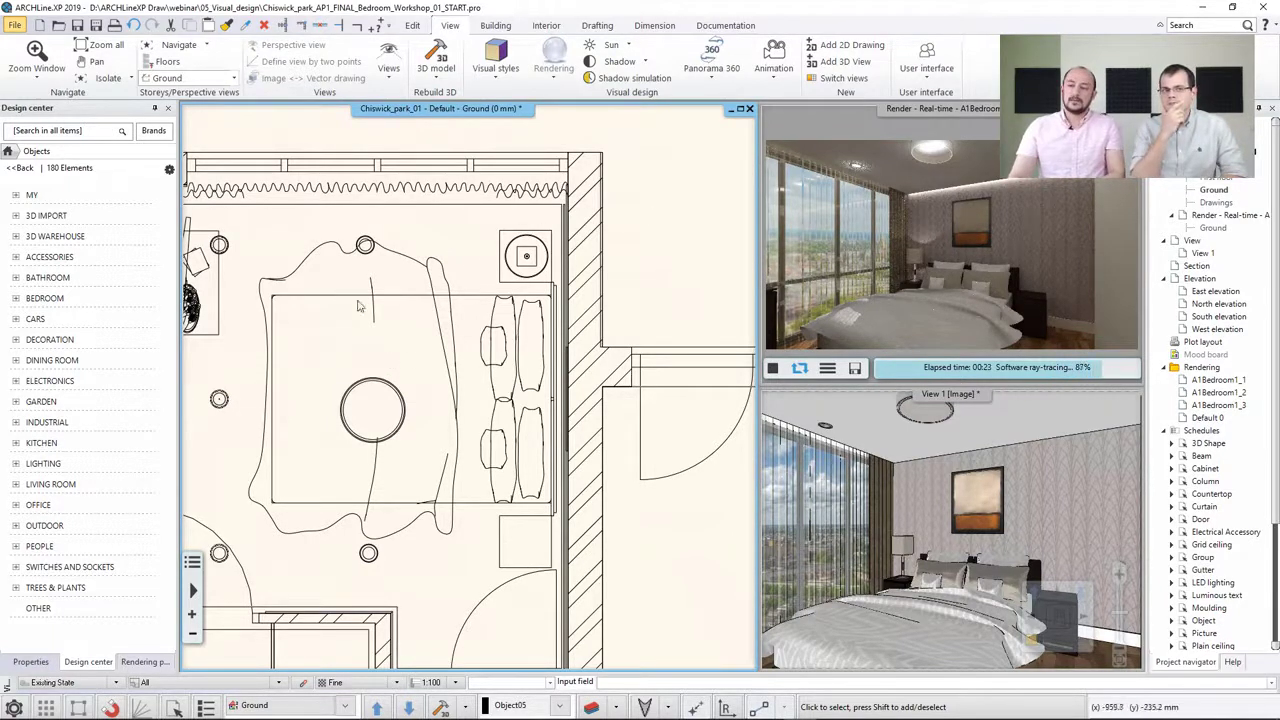
Browse the Lighting catalog category and the BIM libraries list of online sources
left_click(44, 464)
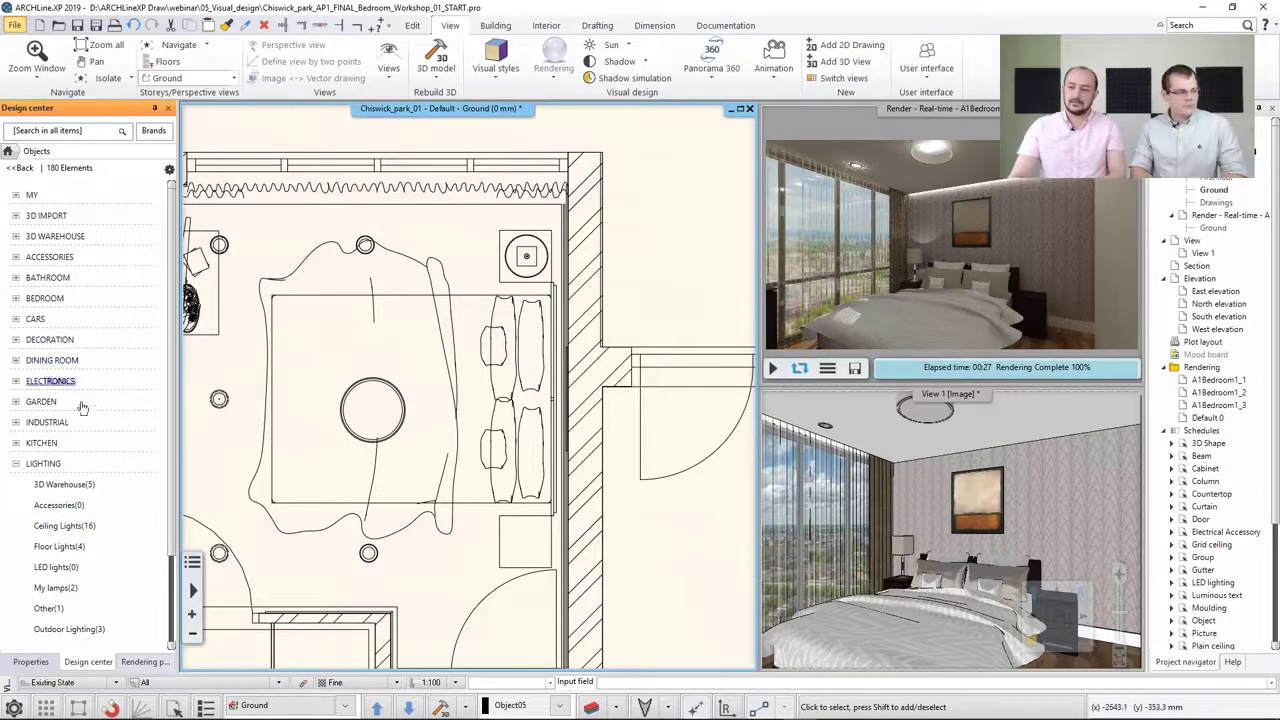
left_click(44, 464)
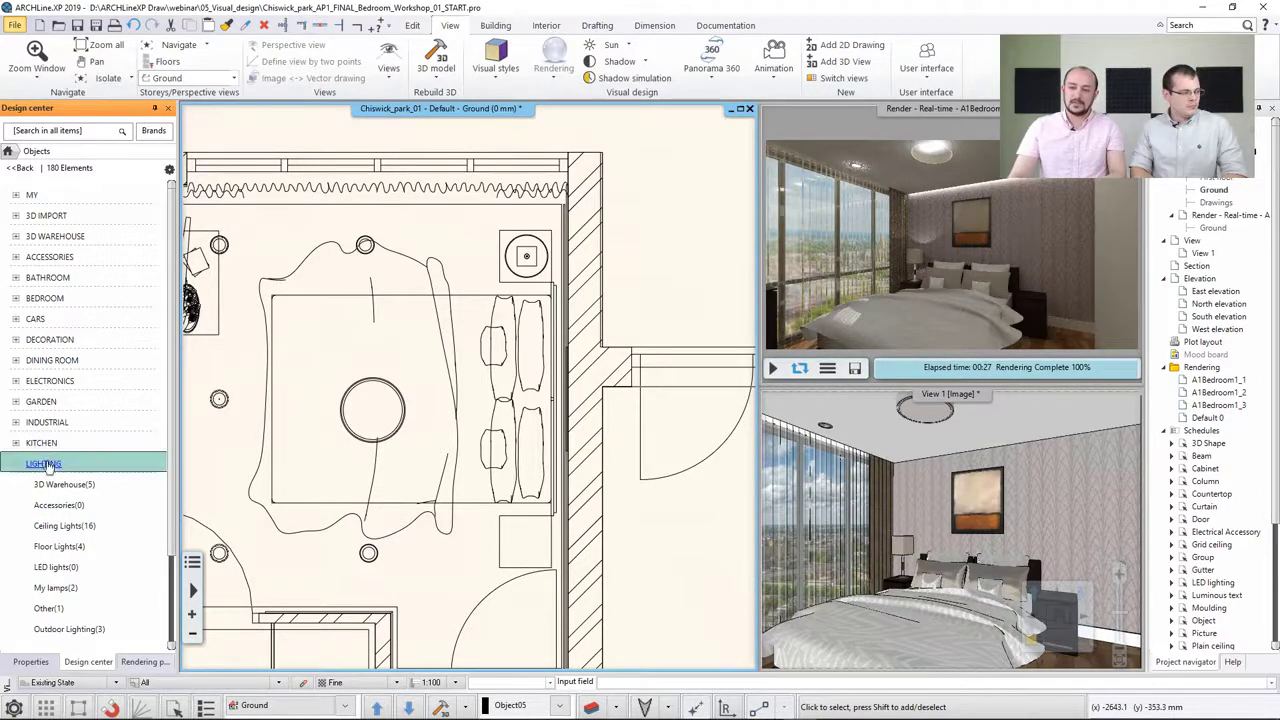
left_click(547, 27)
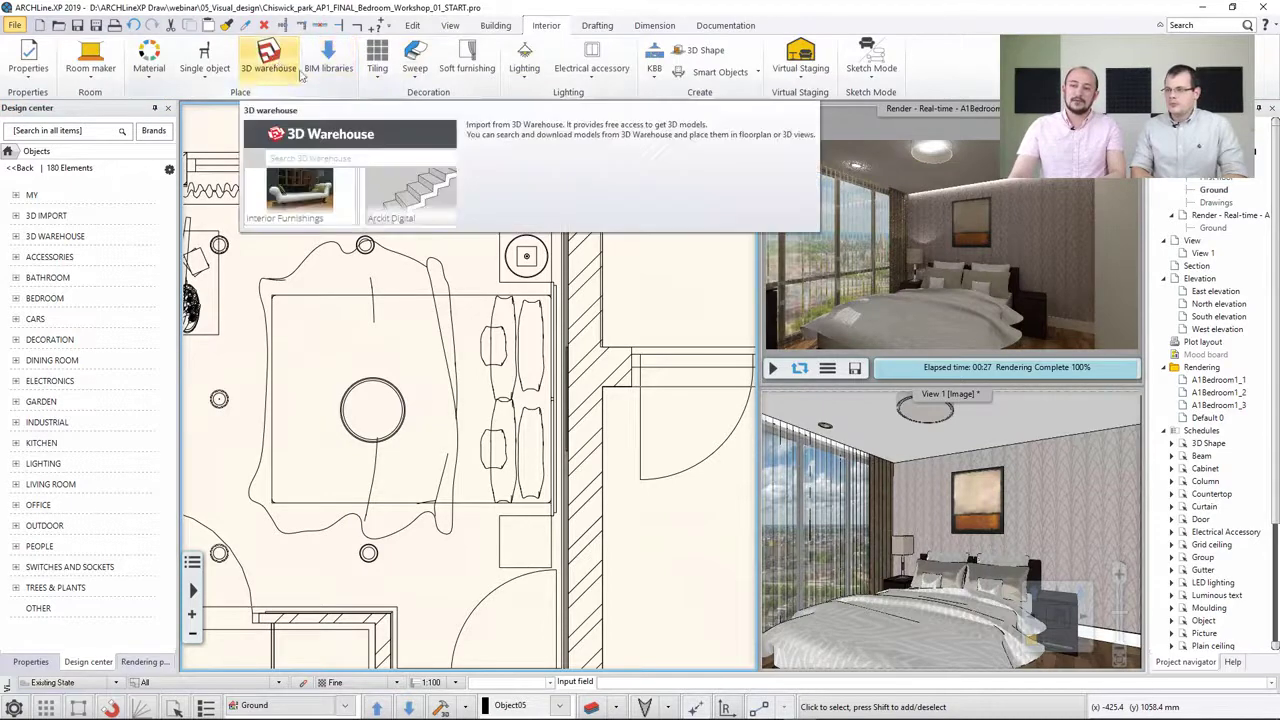
left_click(337, 70)
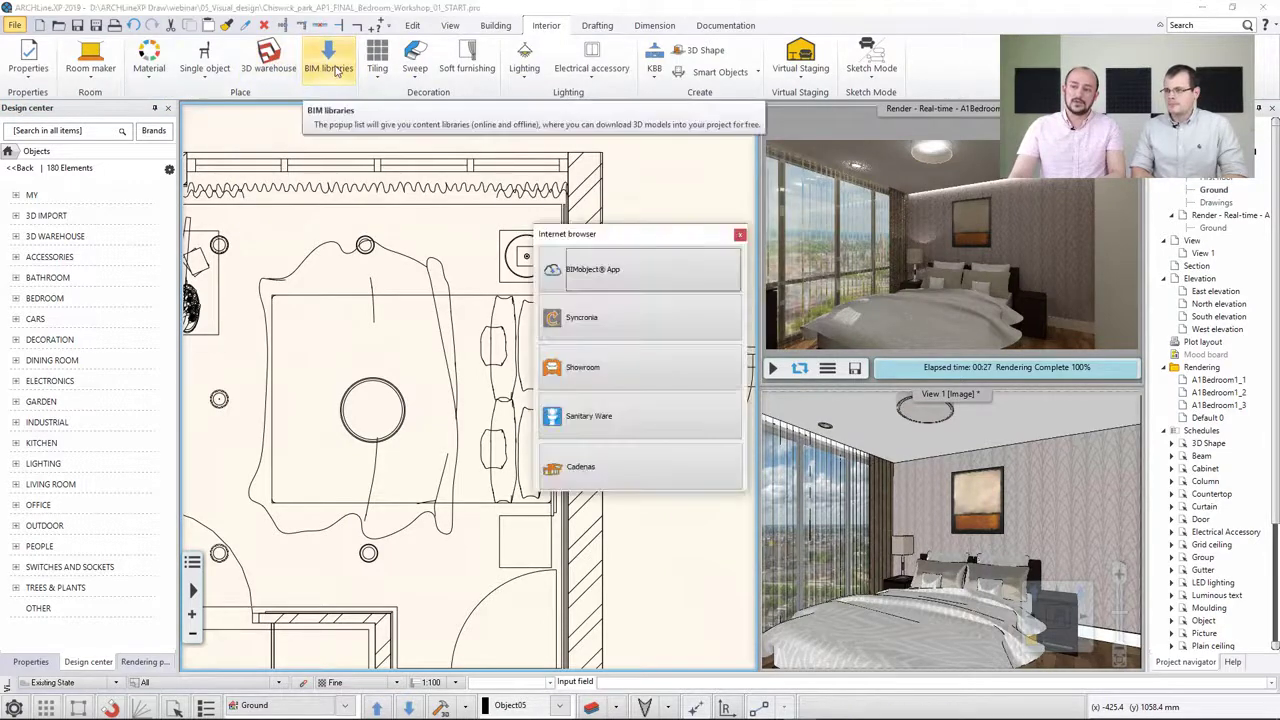
left_click(737, 235)
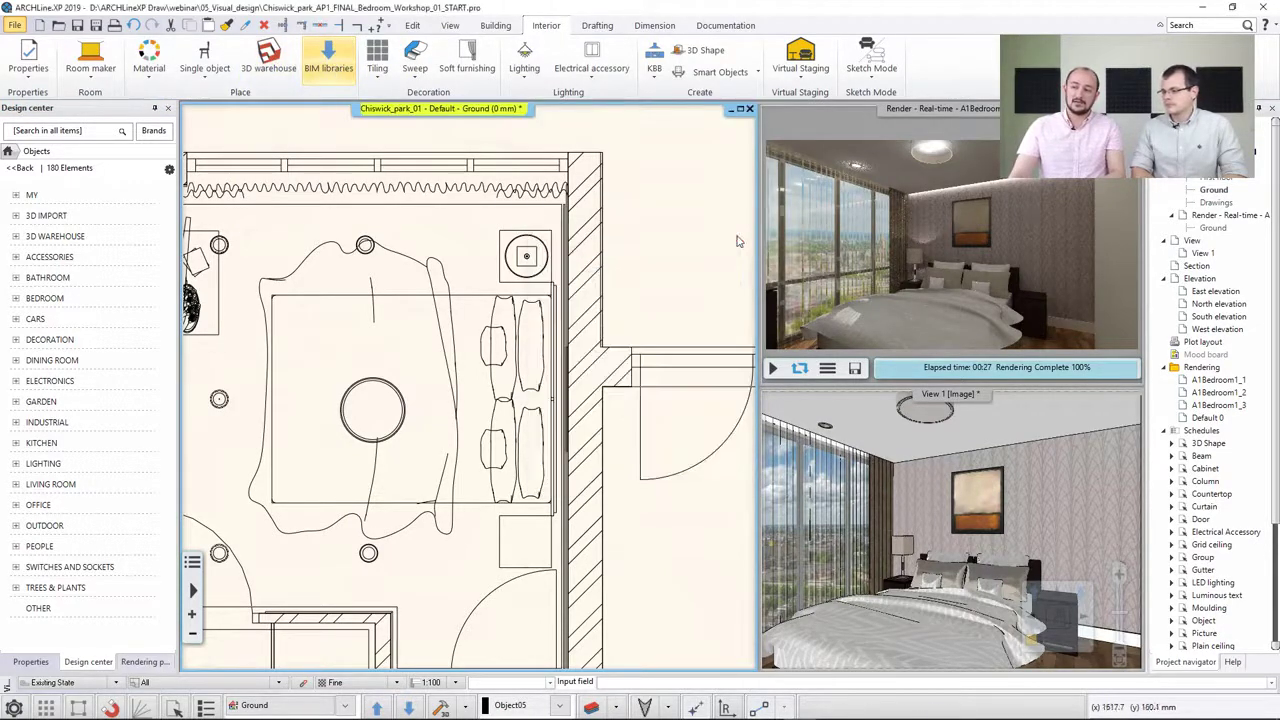
Open the 3D Warehouse and search for "swing table lamp"
left_click(268, 60)
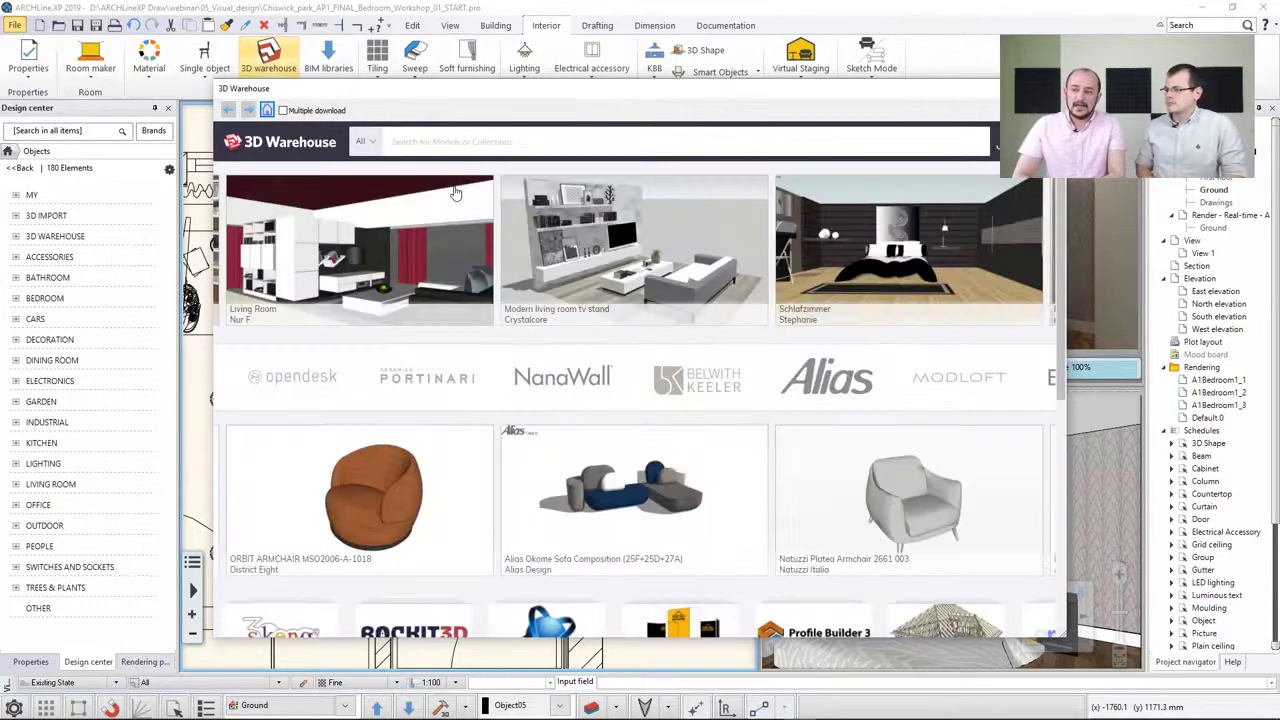
left_click(426, 140)
type("swing")
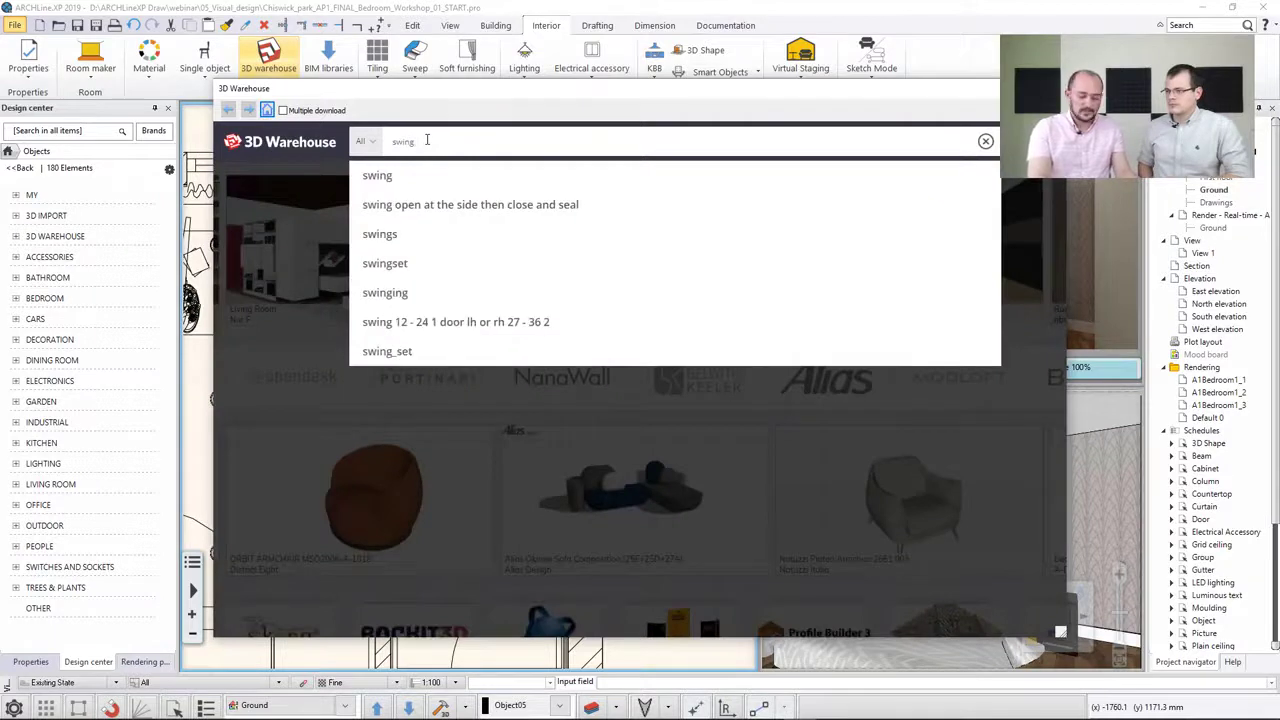
type(" table")
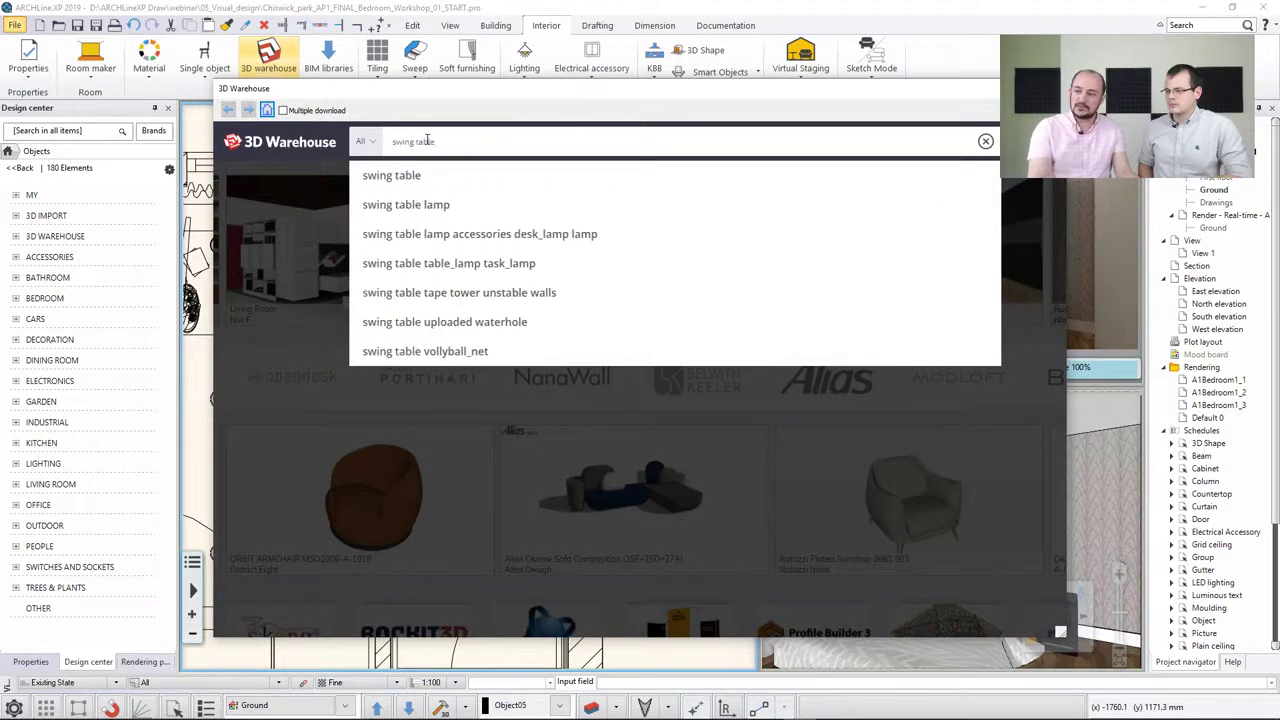
key("Down")
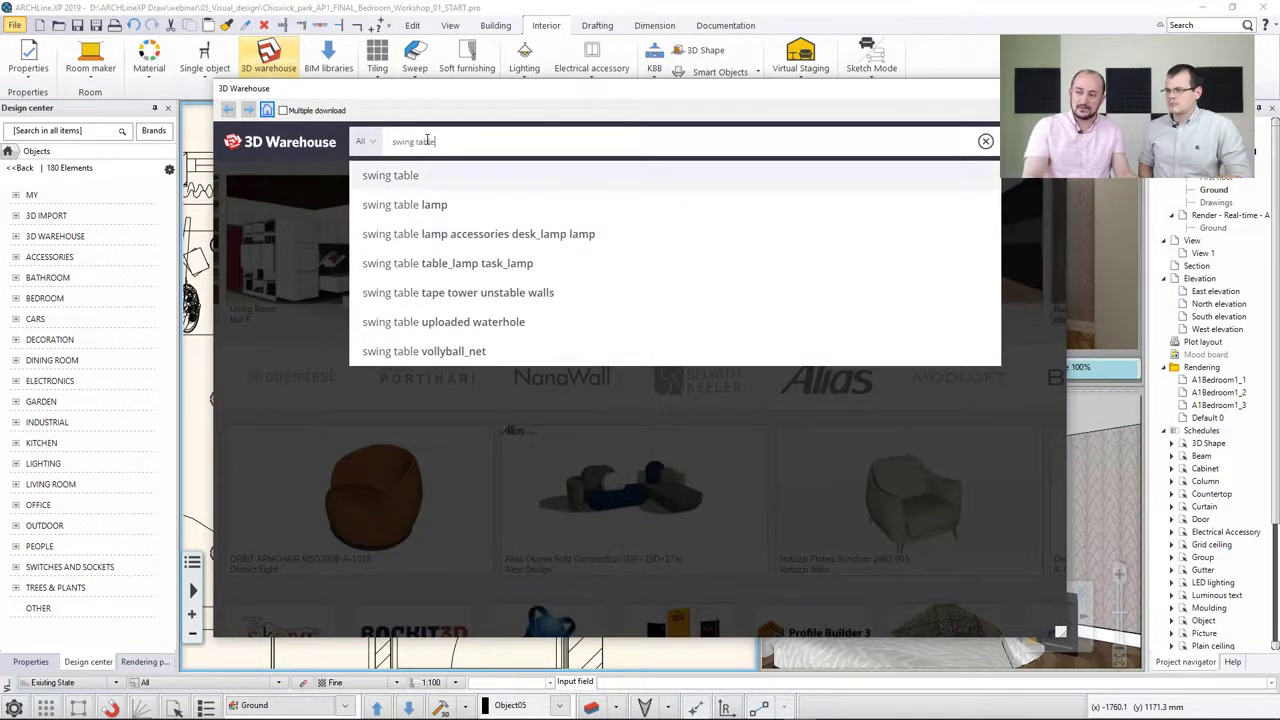
key("Down")
key("Return")
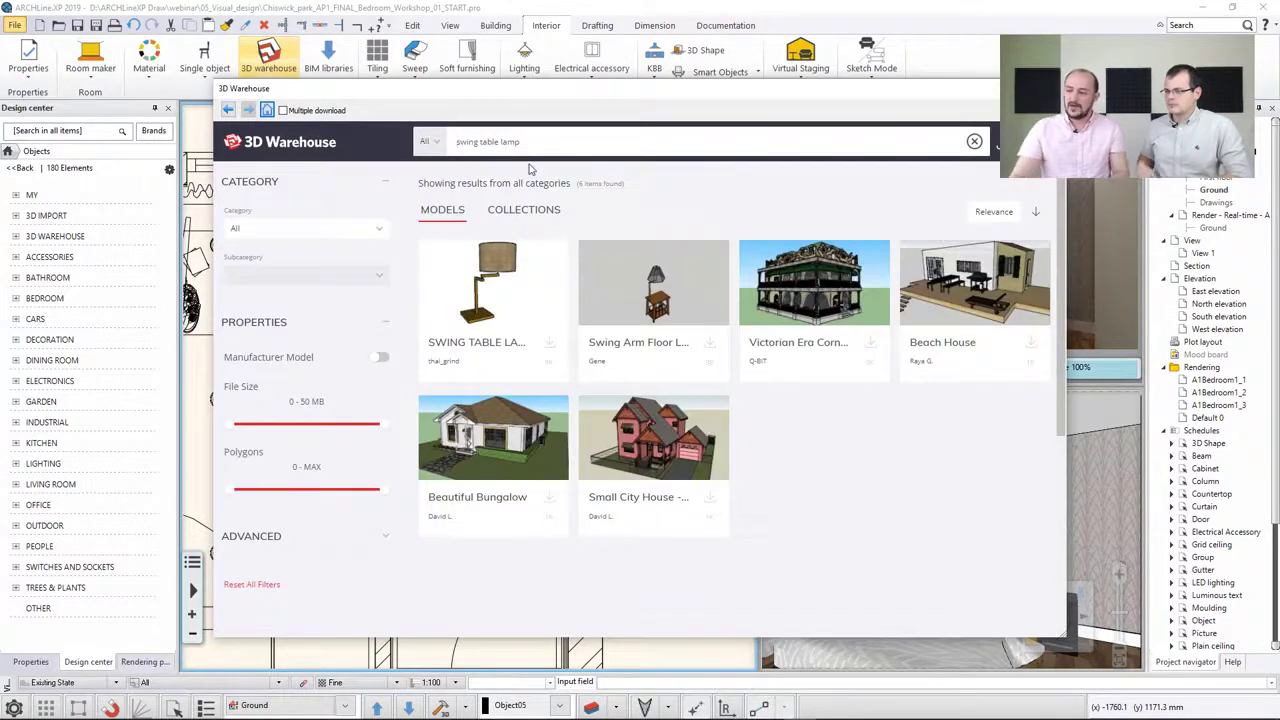
Open the Swing Table Lamp model and download it as a SketchUp 2018 model, overwriting the existing object
mouse_move(503, 290)
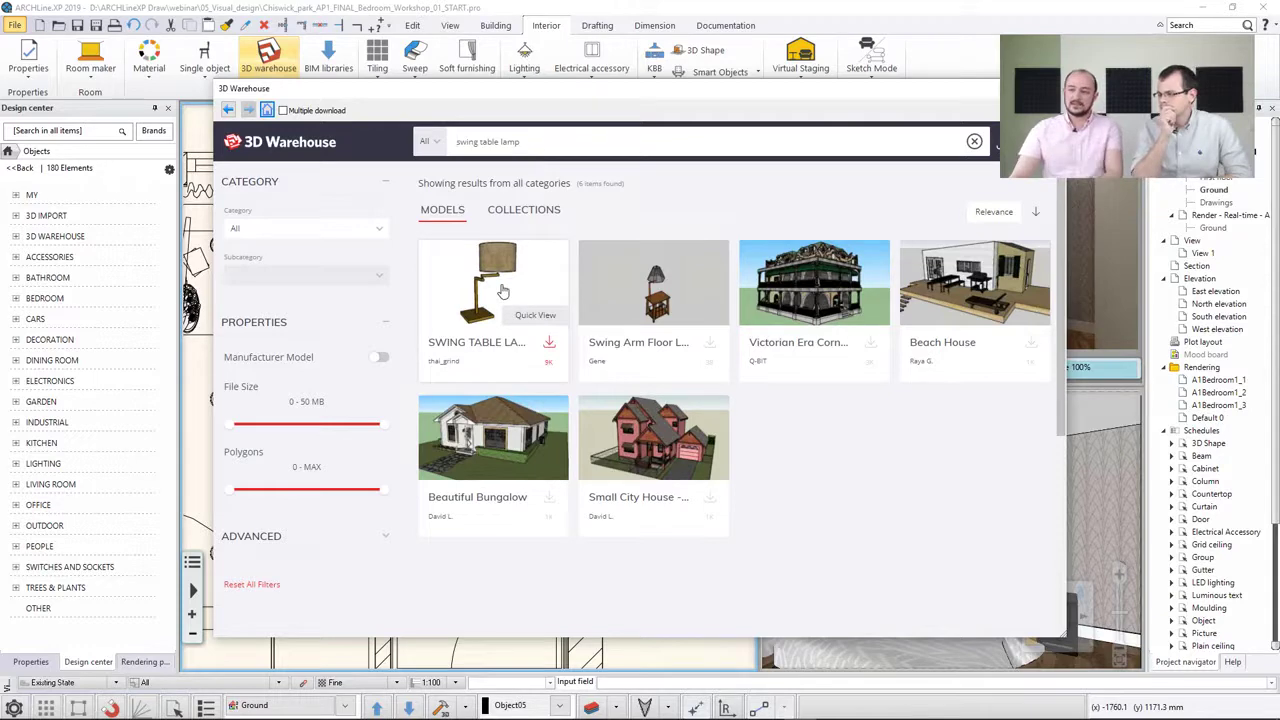
left_click(500, 285)
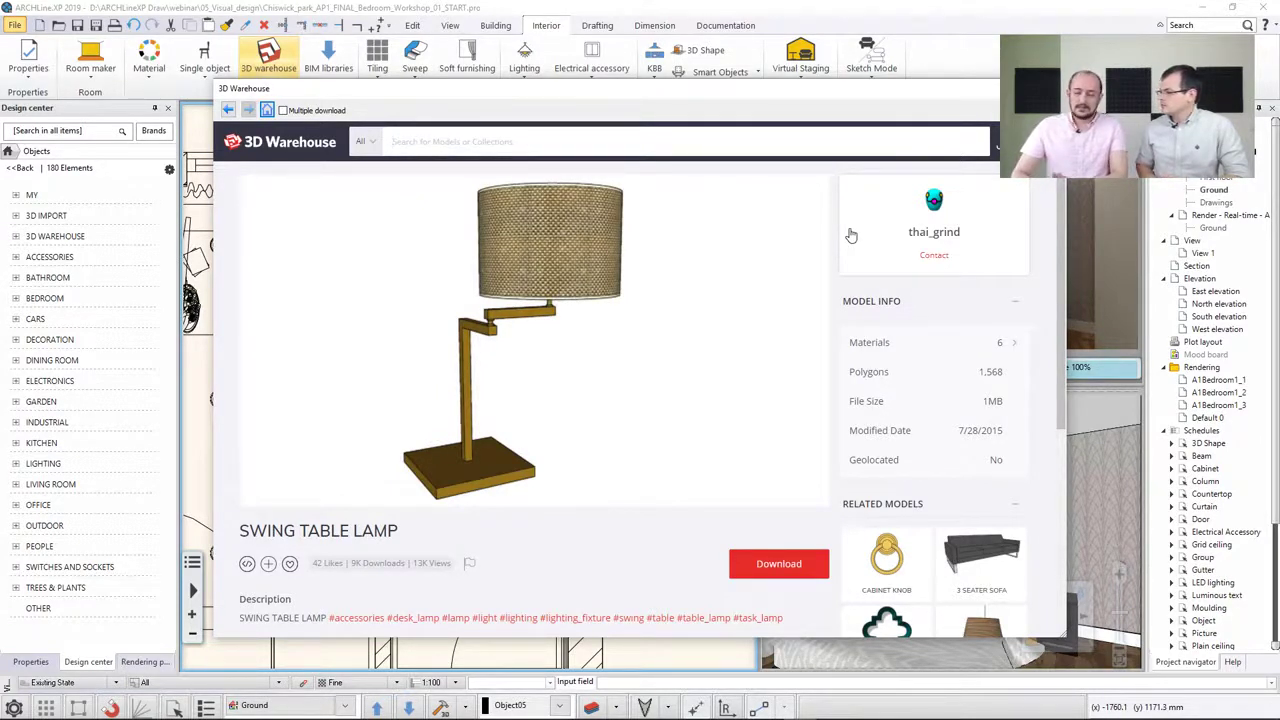
double_click(362, 533)
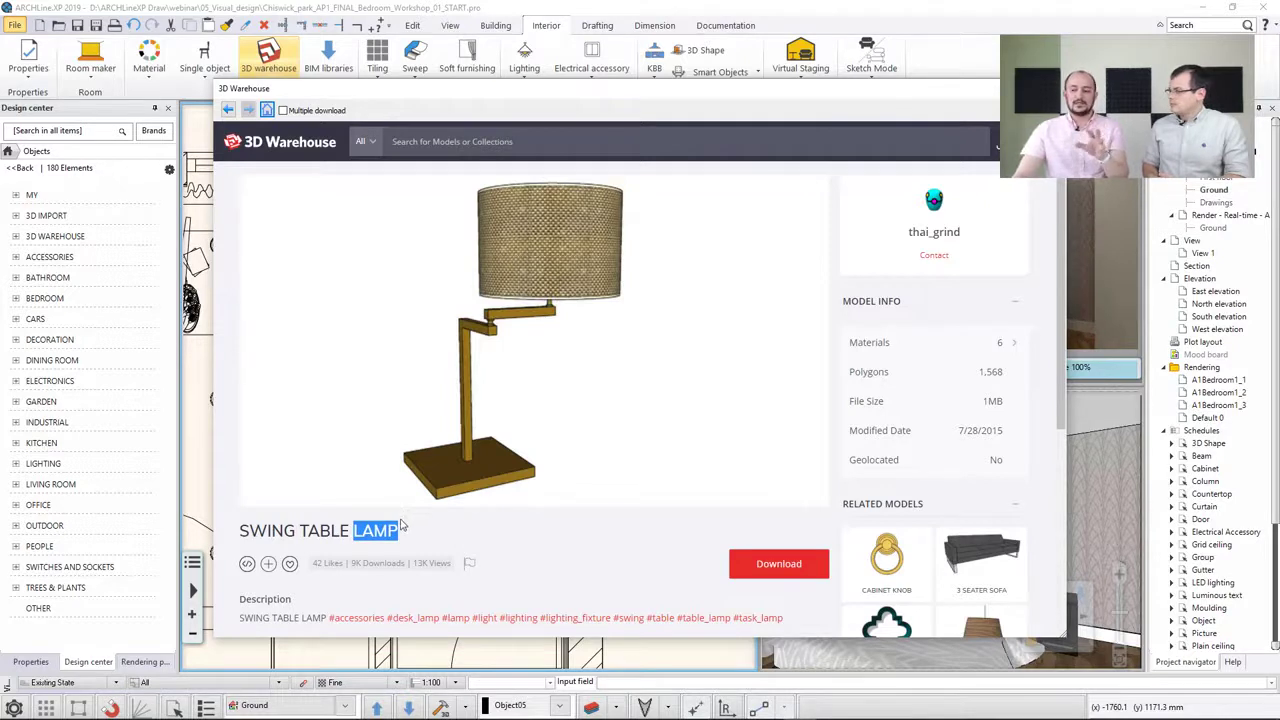
left_click(749, 572)
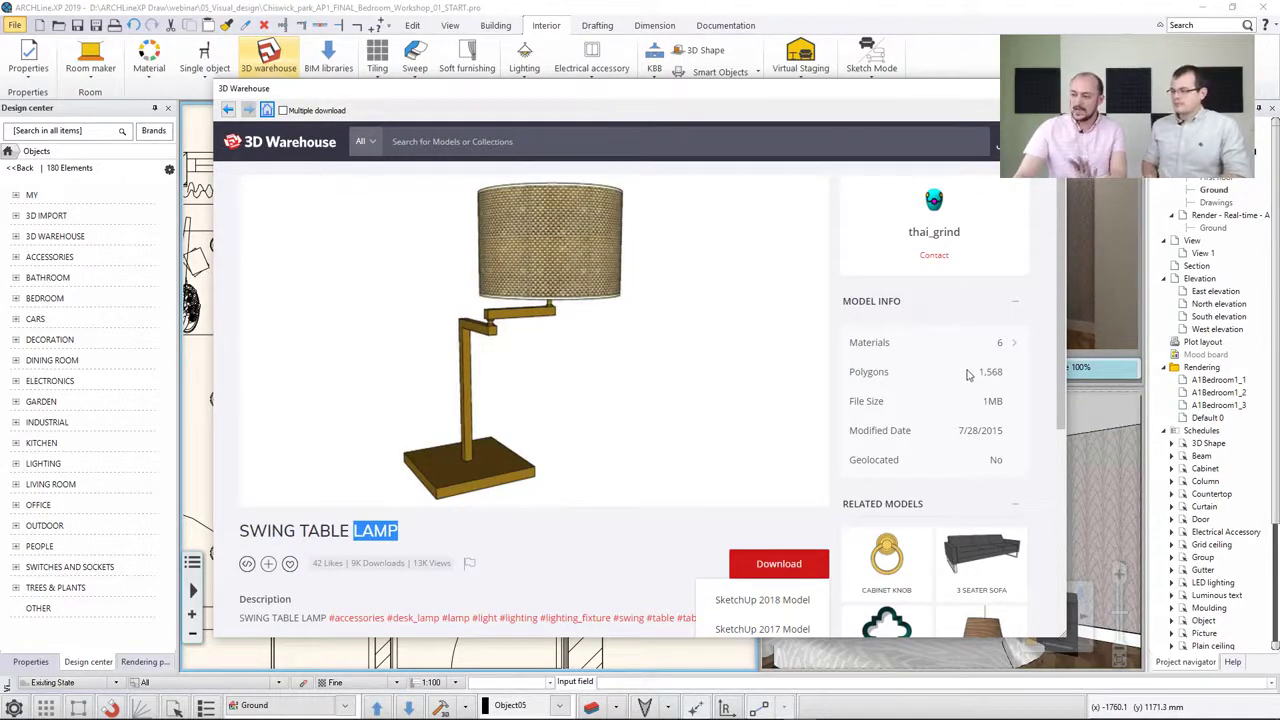
left_click(764, 601)
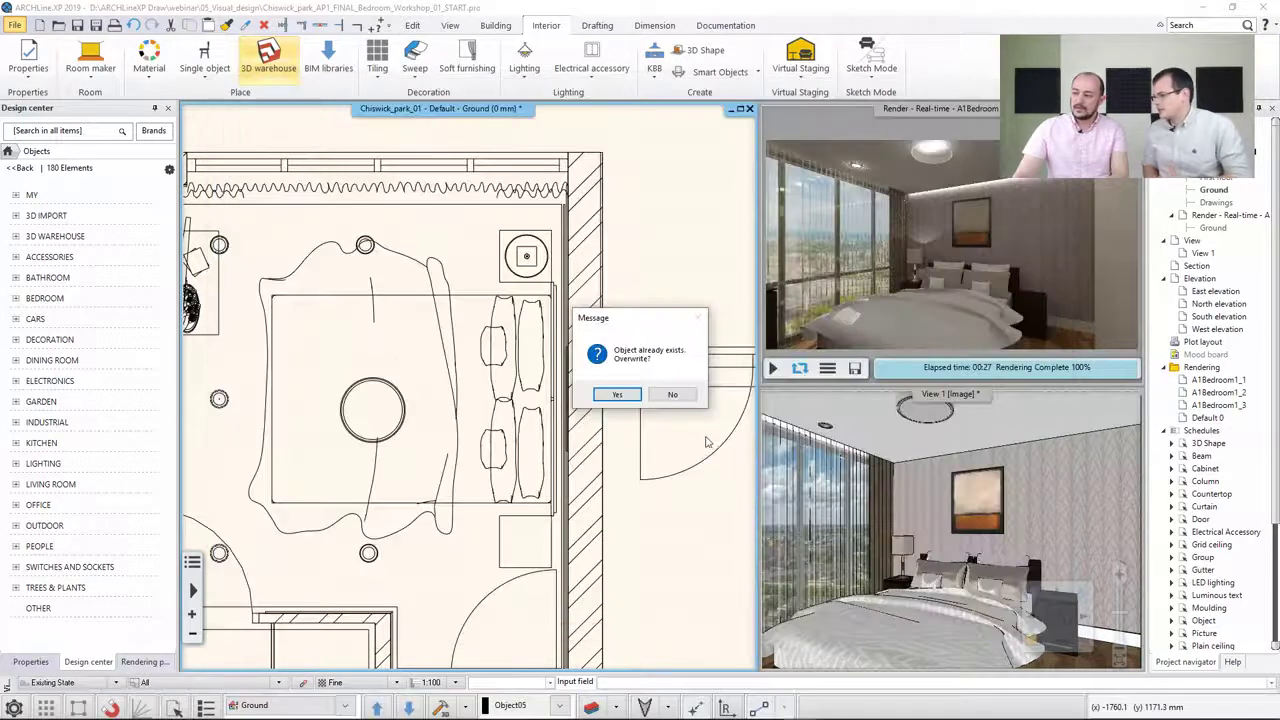
left_click(627, 397)
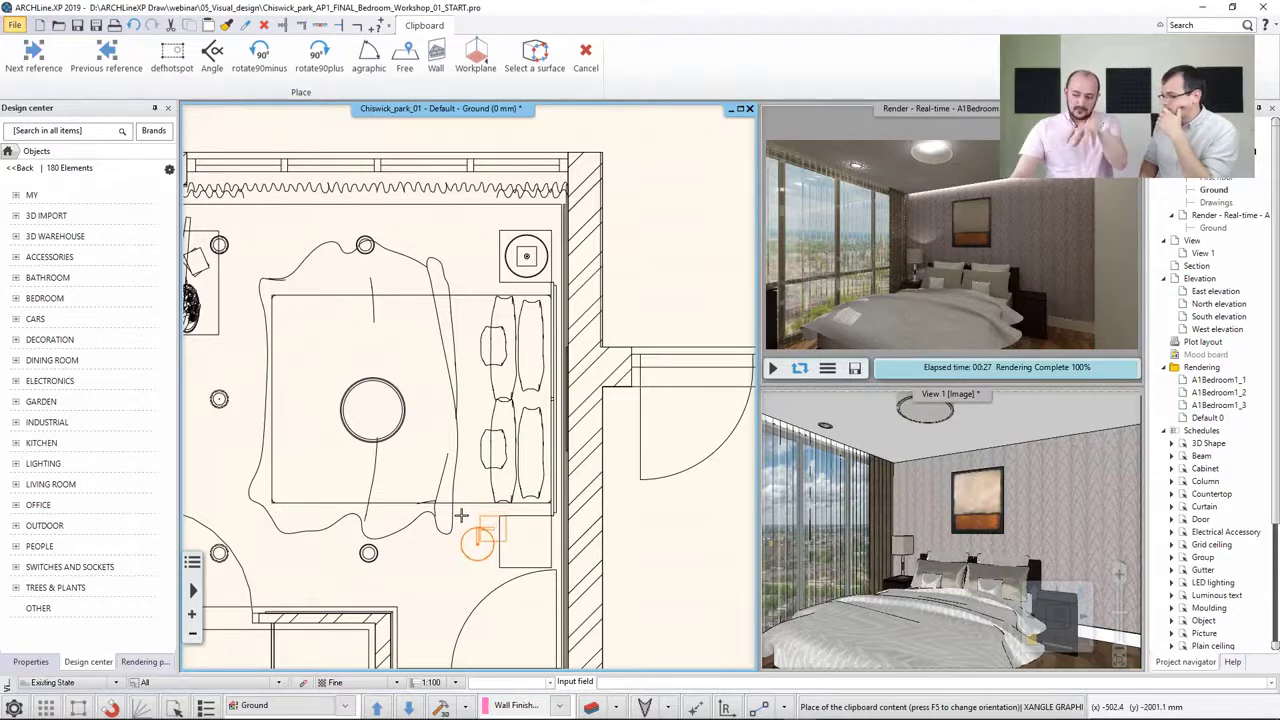
Place the downloaded lamp on the bedside table to the right of the bed in the plan
scroll(490, 525, "up", 3)
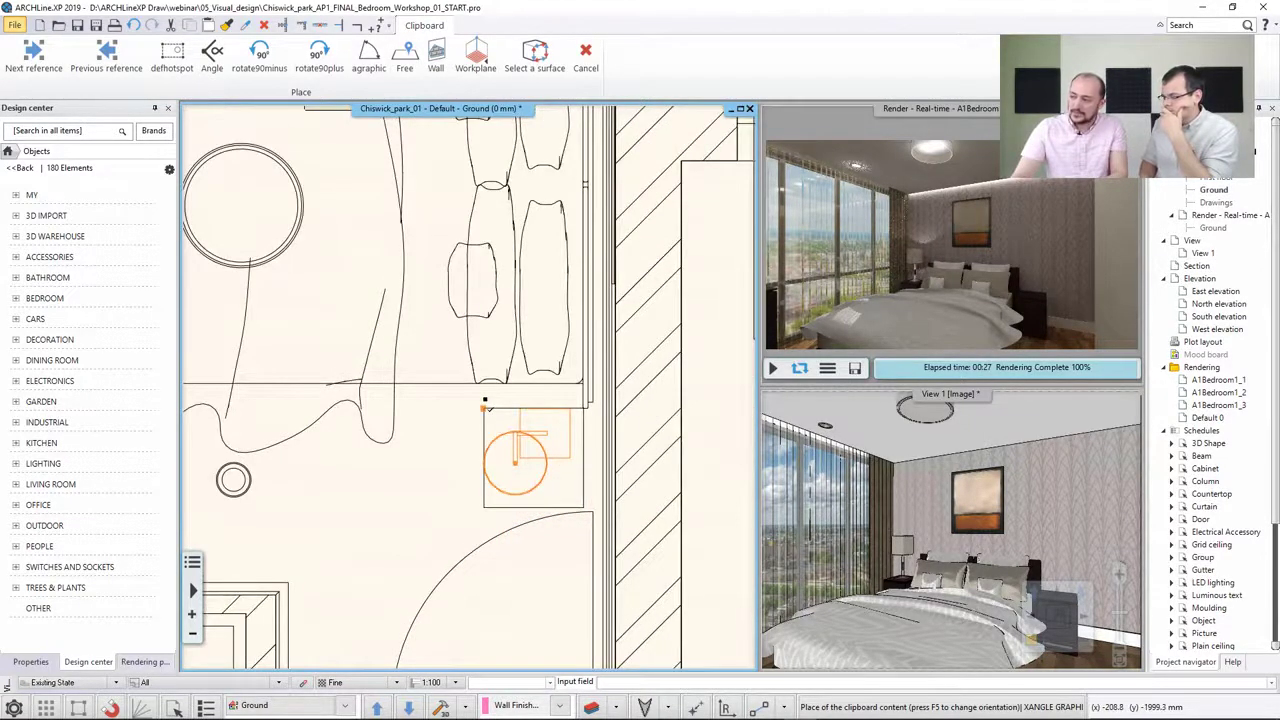
left_click(485, 403)
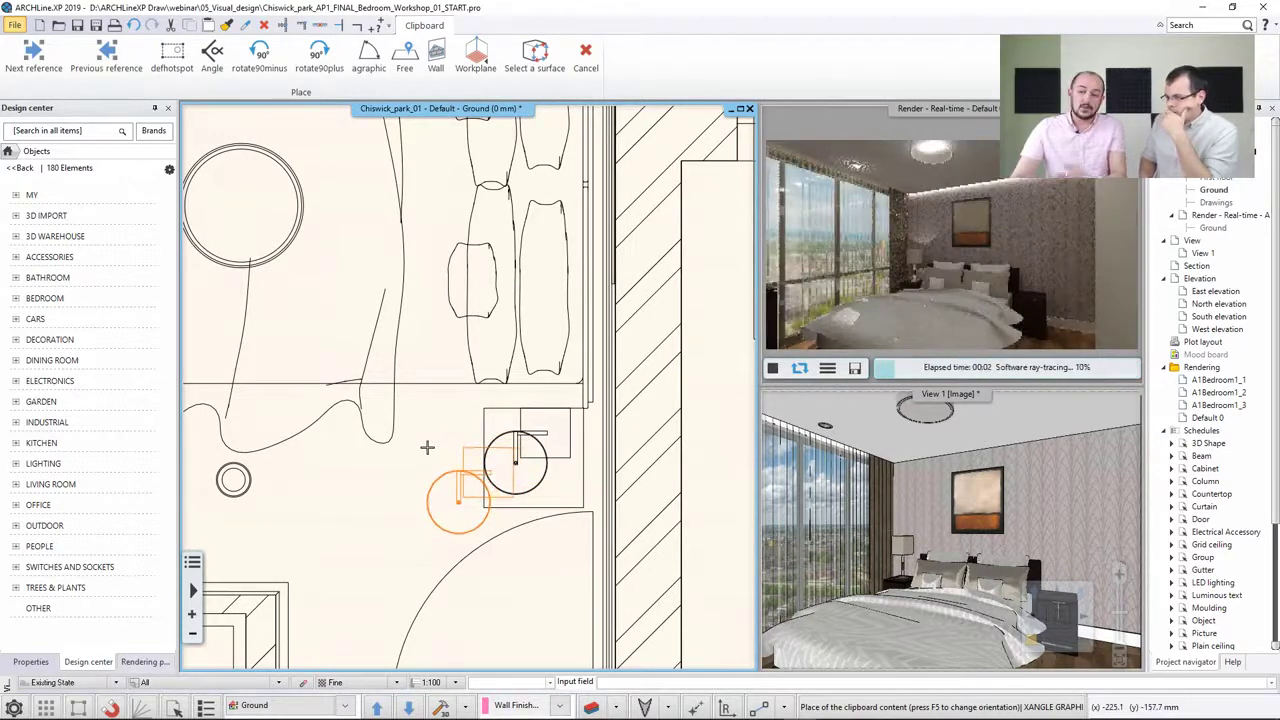
key("Escape")
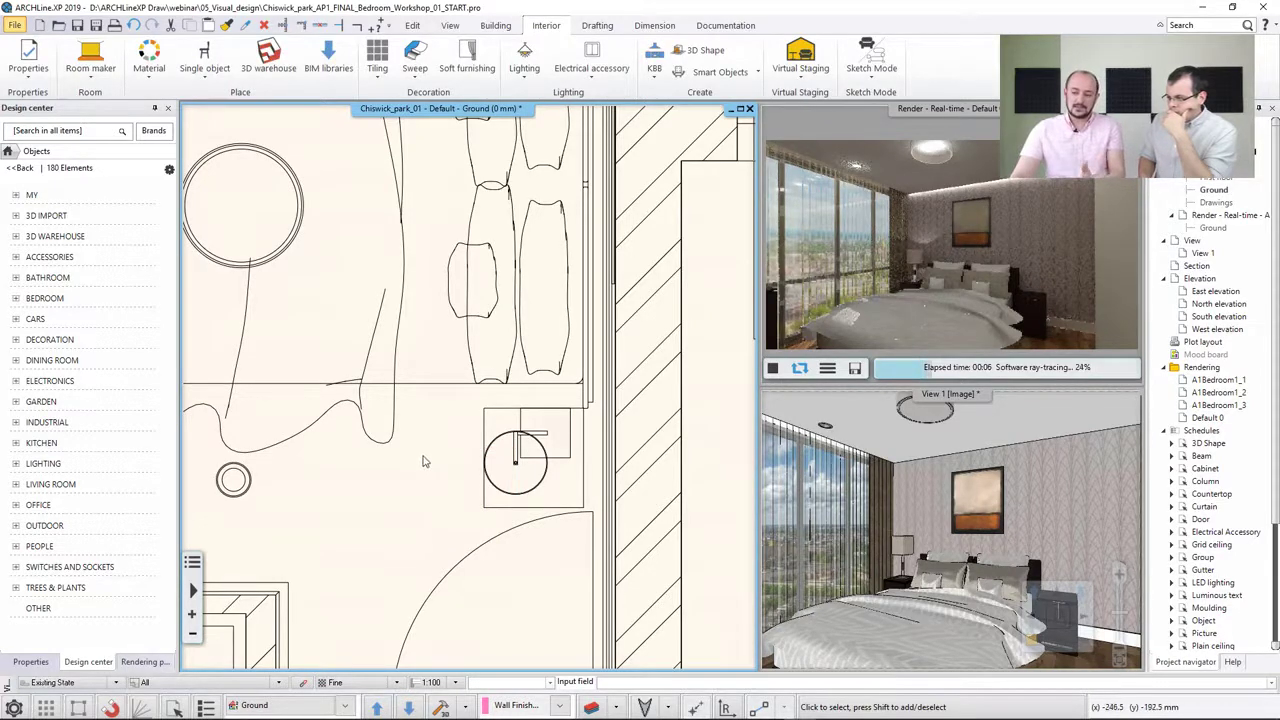
Set the new lamp's base elevation to 550 mm so it sits on top of the bedside table
left_click(537, 462)
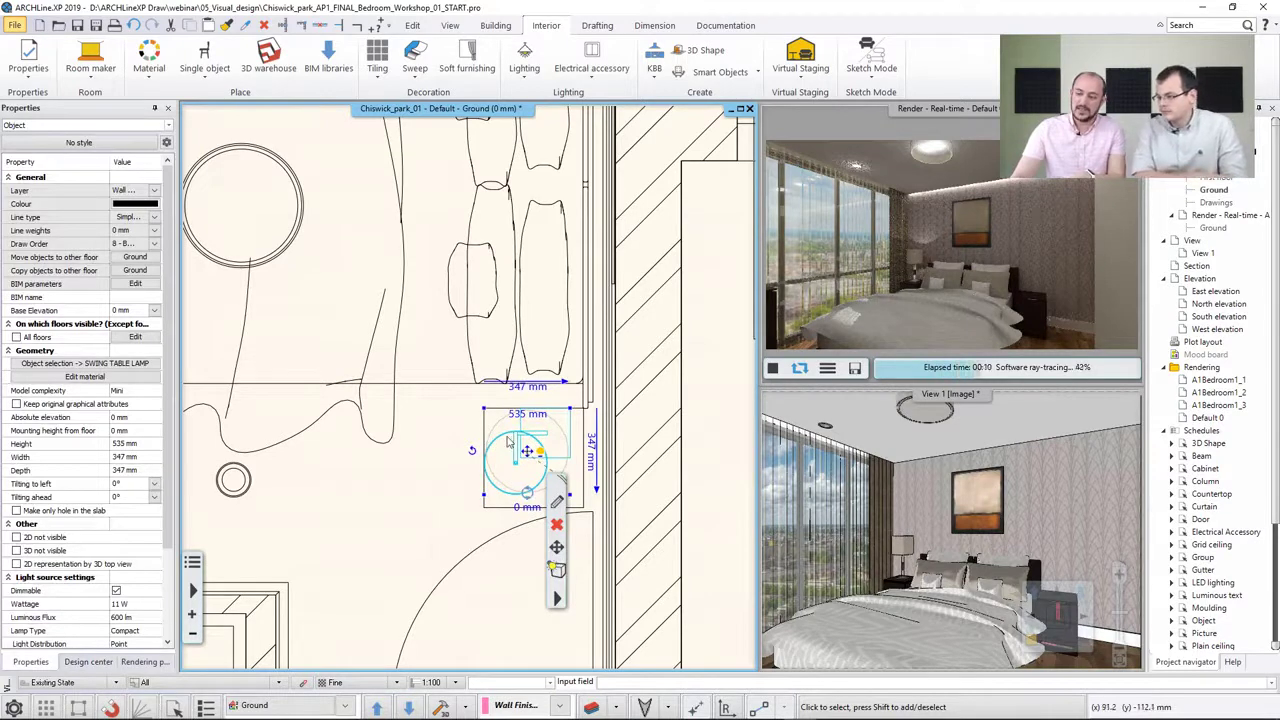
left_click(135, 311)
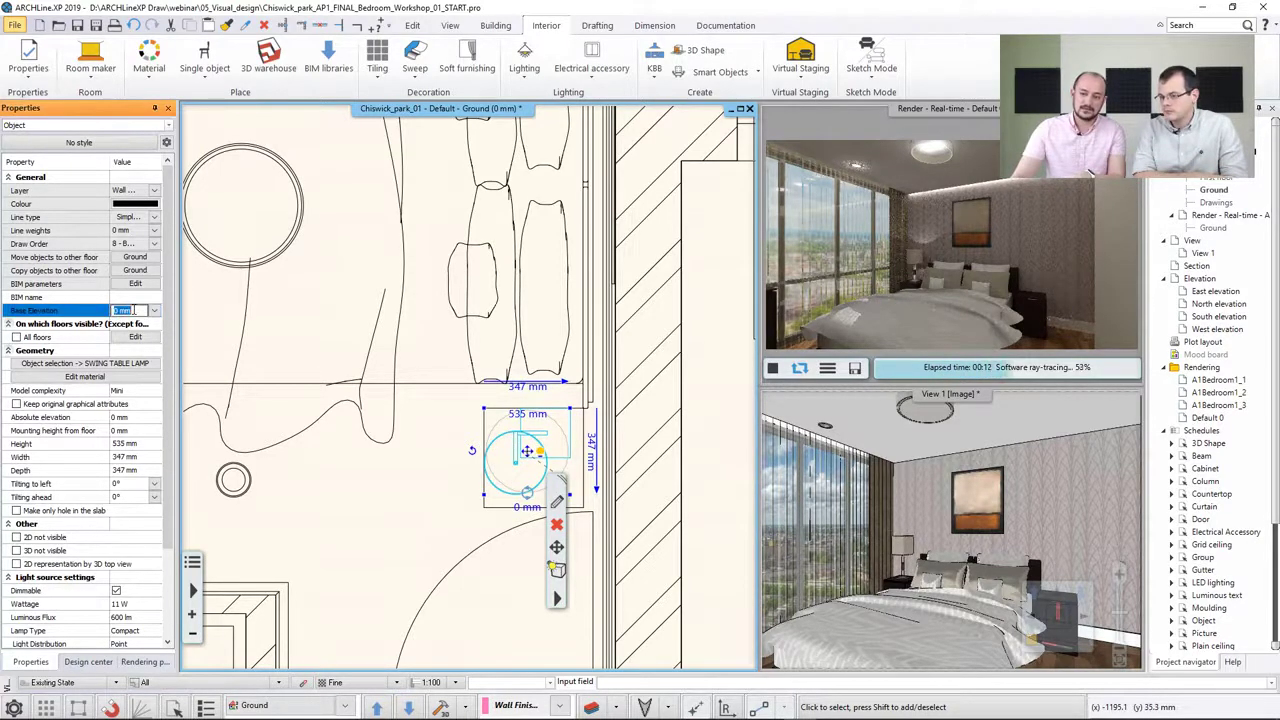
left_click(434, 449)
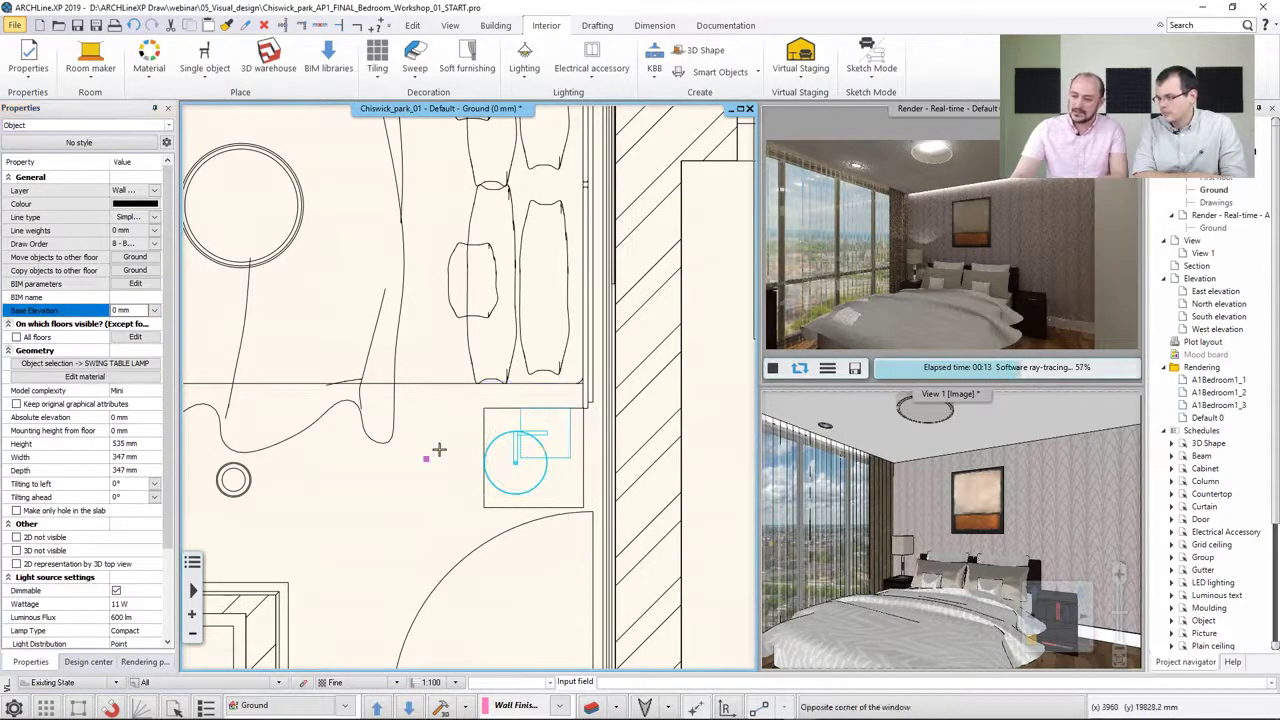
left_click(485, 428)
middle_click_drag(499, 449, 401, 438)
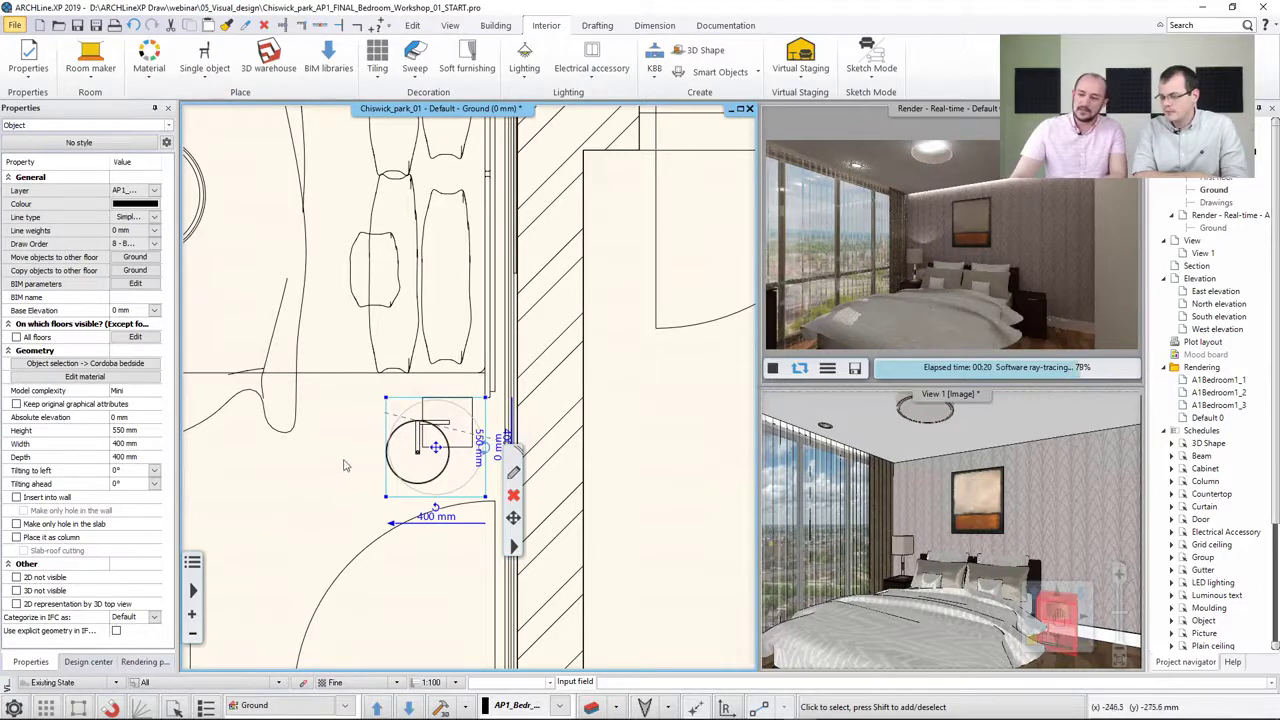
left_click(401, 436)
middle_click_drag(403, 437, 286, 437)
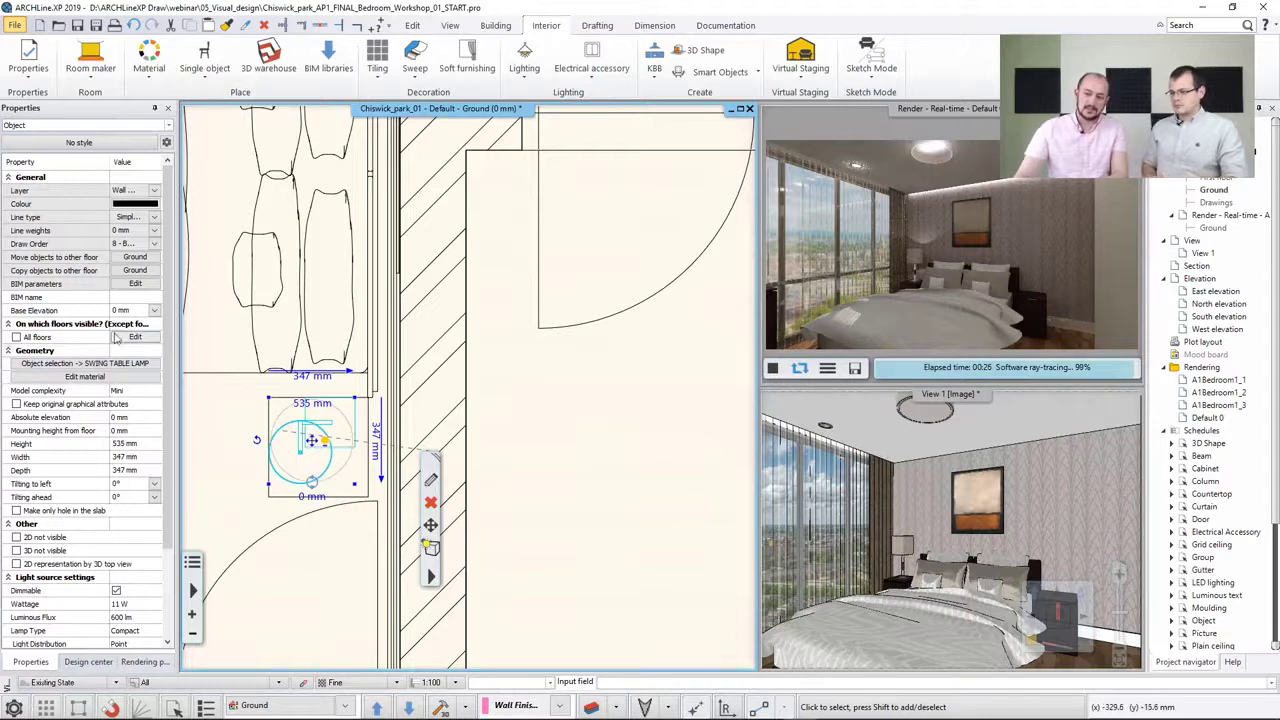
left_click(312, 496)
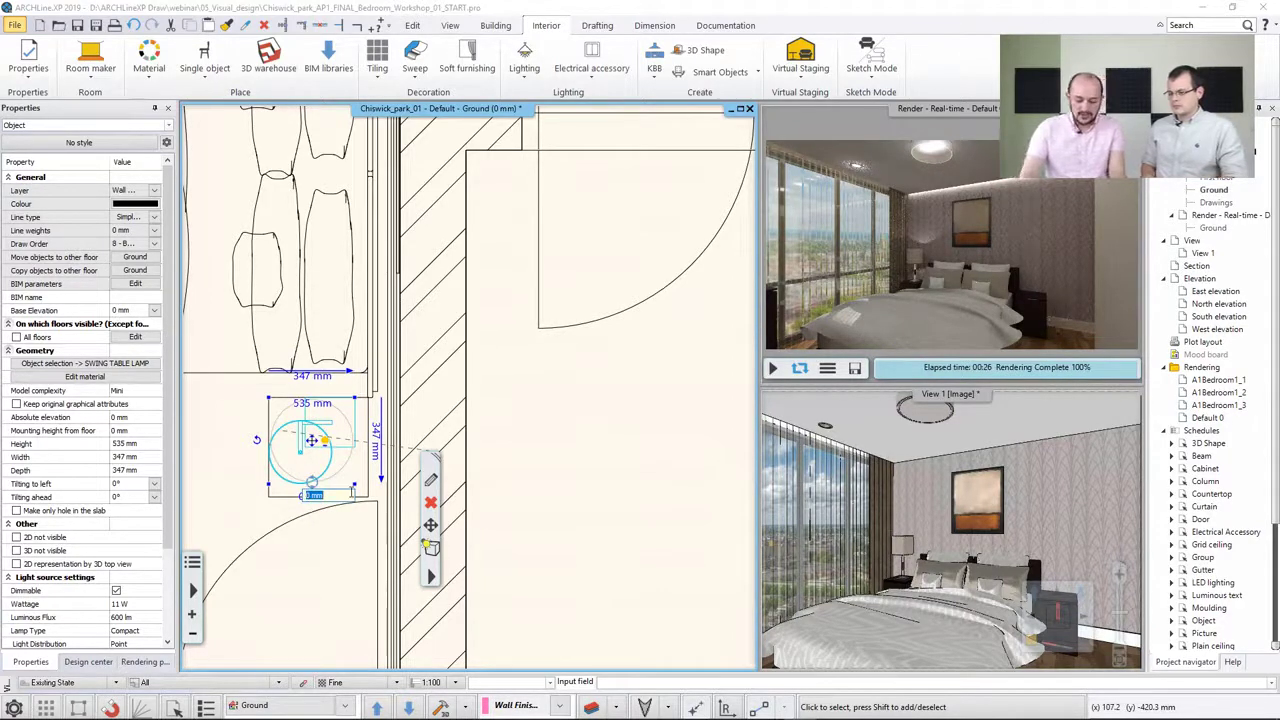
type("550")
key("Return")
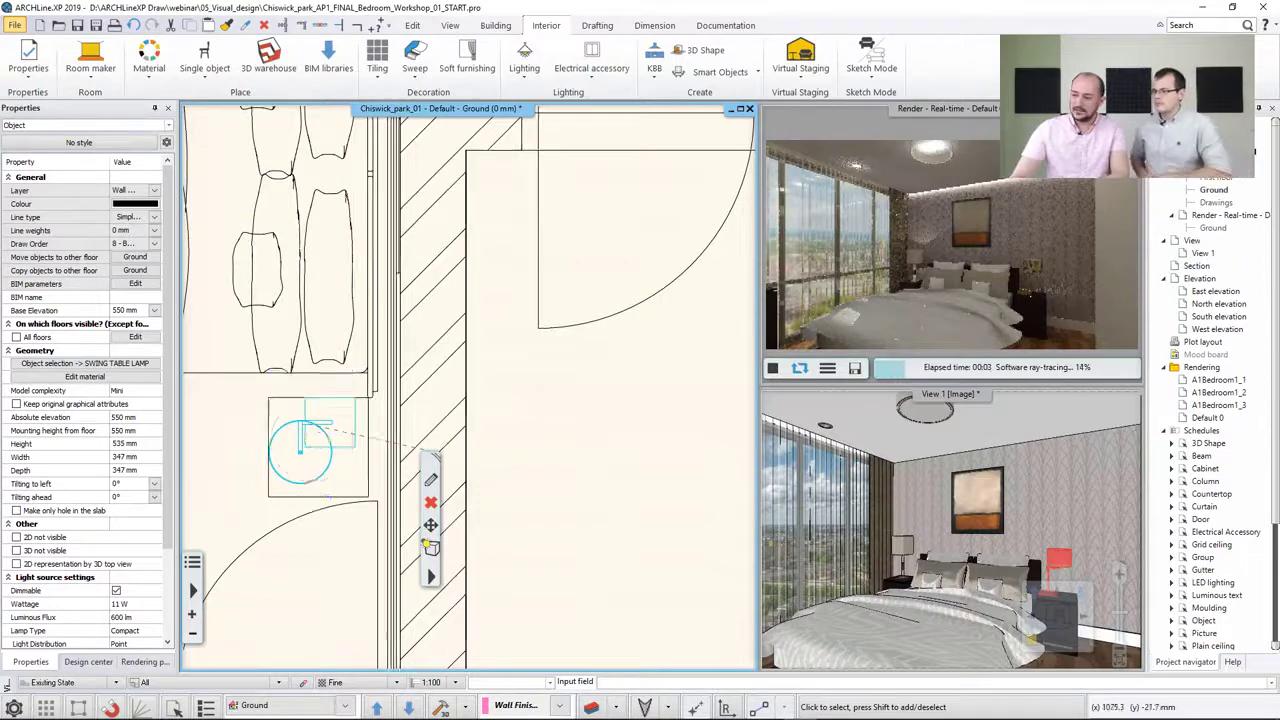
Close the real-time render window and zoom the 3D view in on the new lamp
left_click(1024, 298)
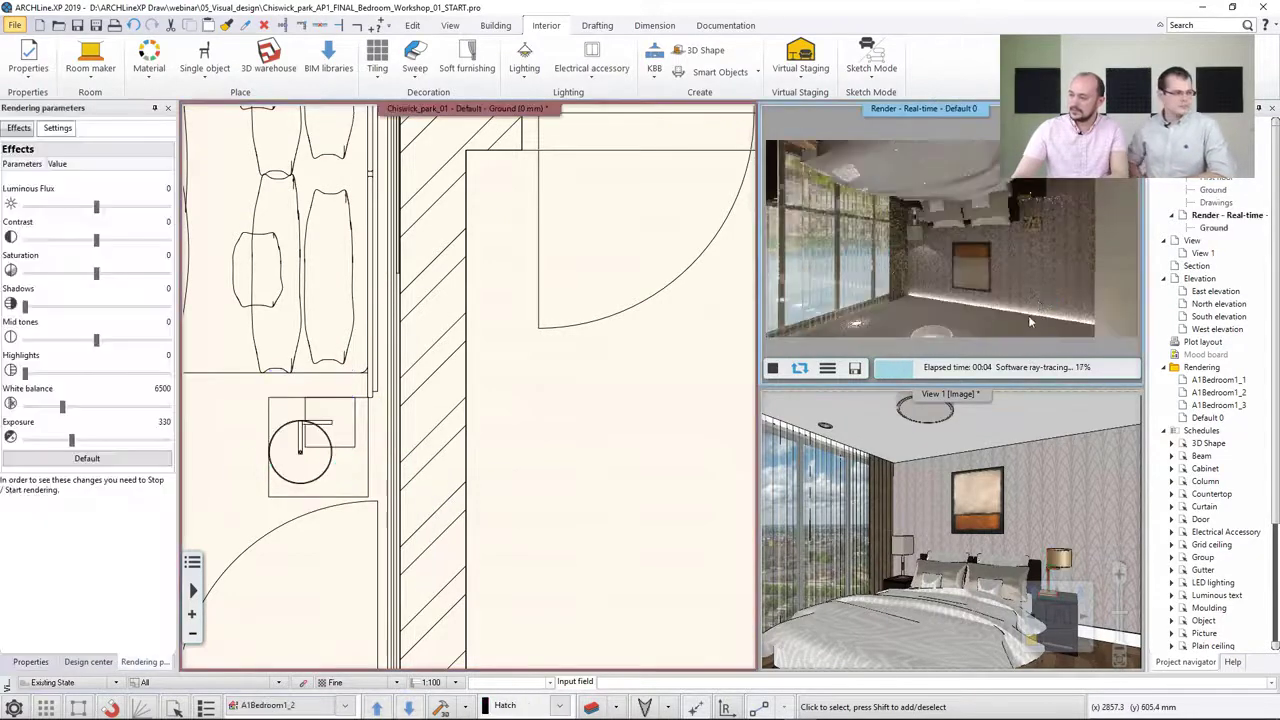
left_click(980, 456)
scroll(1054, 538, "up", 3)
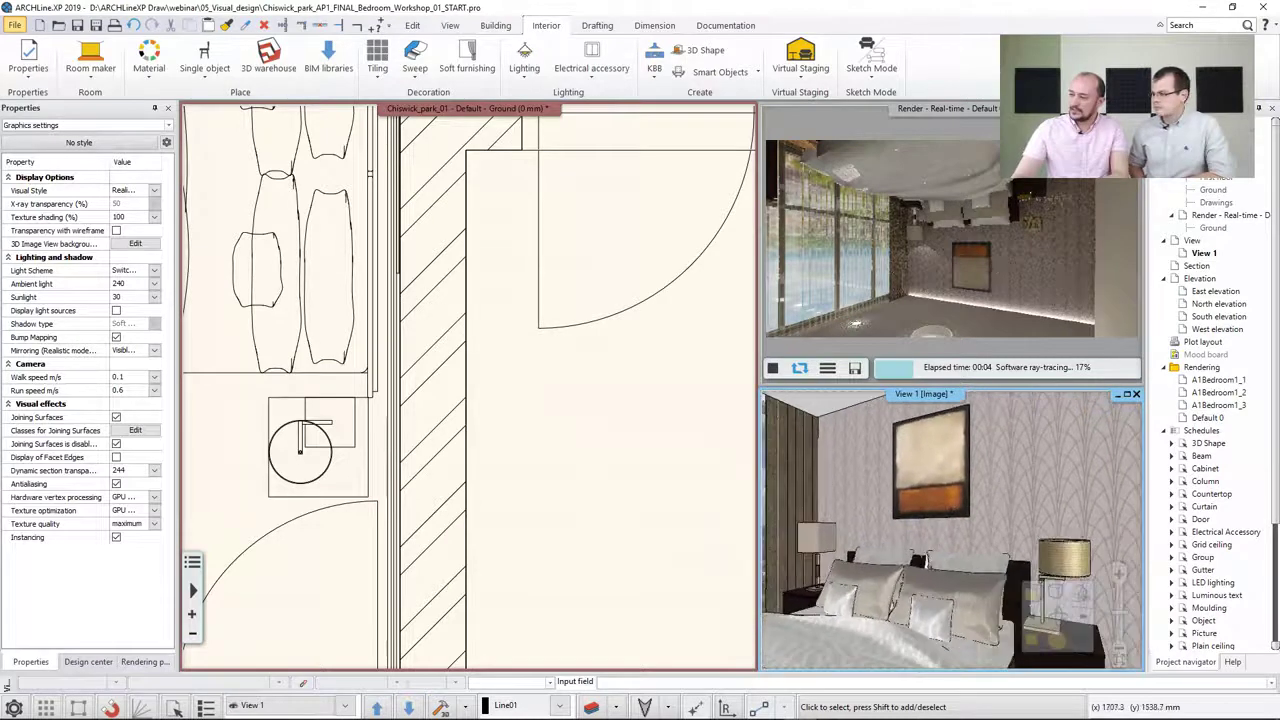
left_click(1030, 254)
middle_click_drag(1027, 260, 1039, 257)
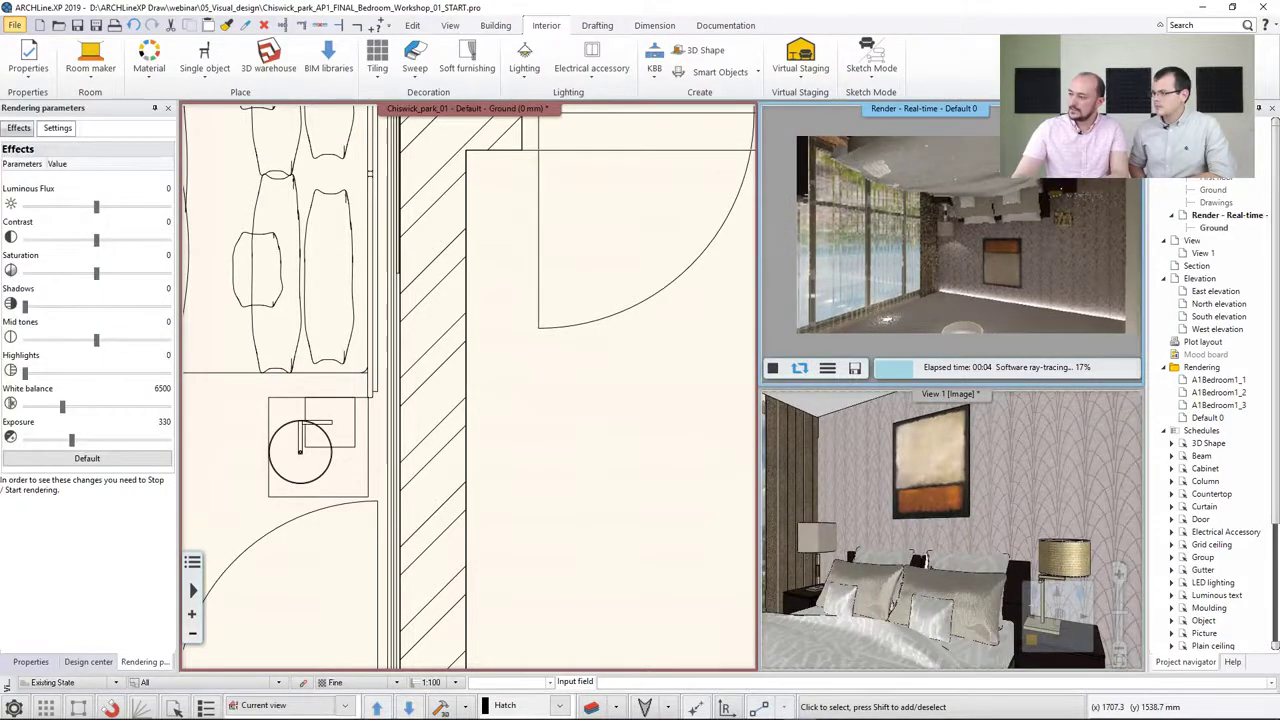
left_click(1136, 108)
left_click(1028, 560)
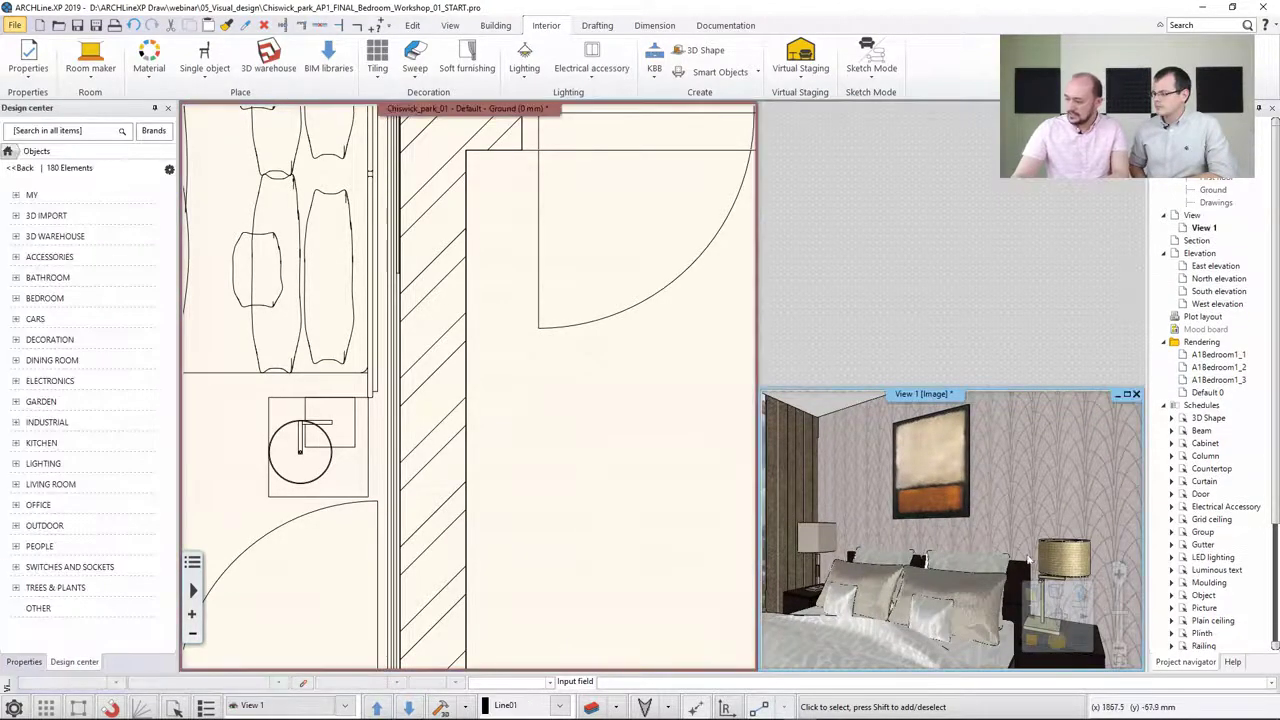
Start an integrated real-time draft rendering of the 3D view
left_click(1118, 655)
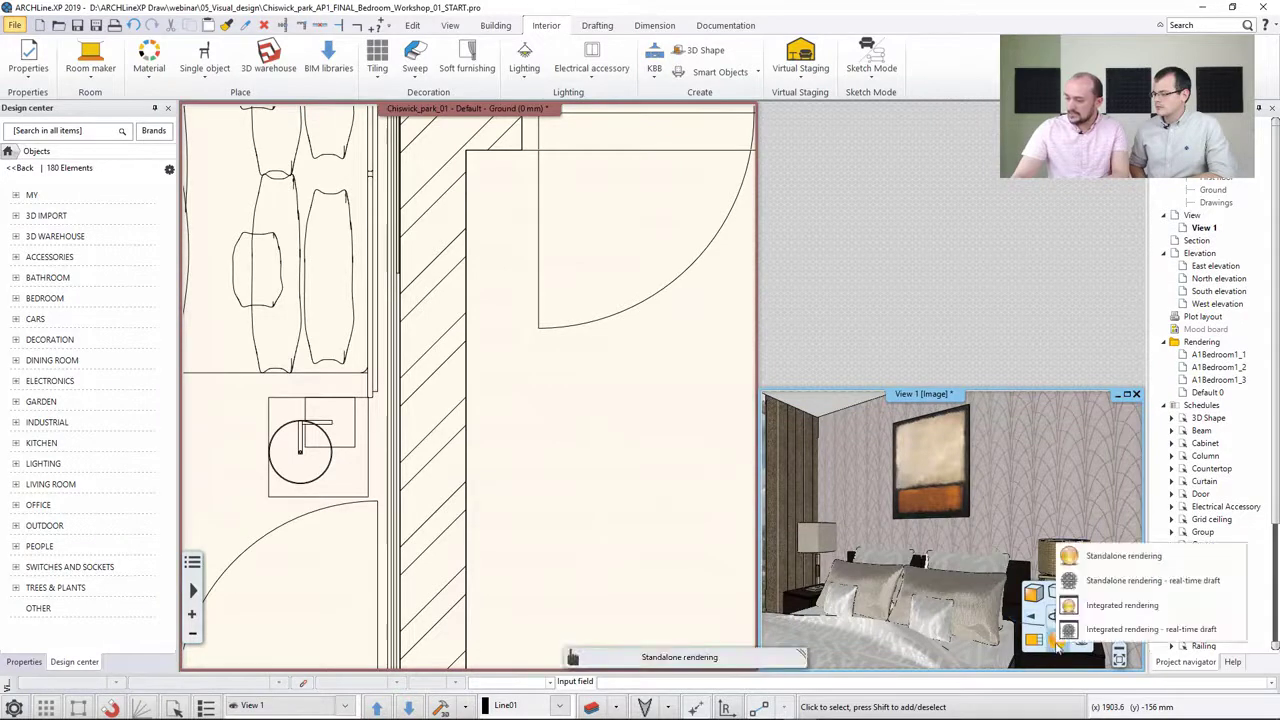
left_click(1140, 629)
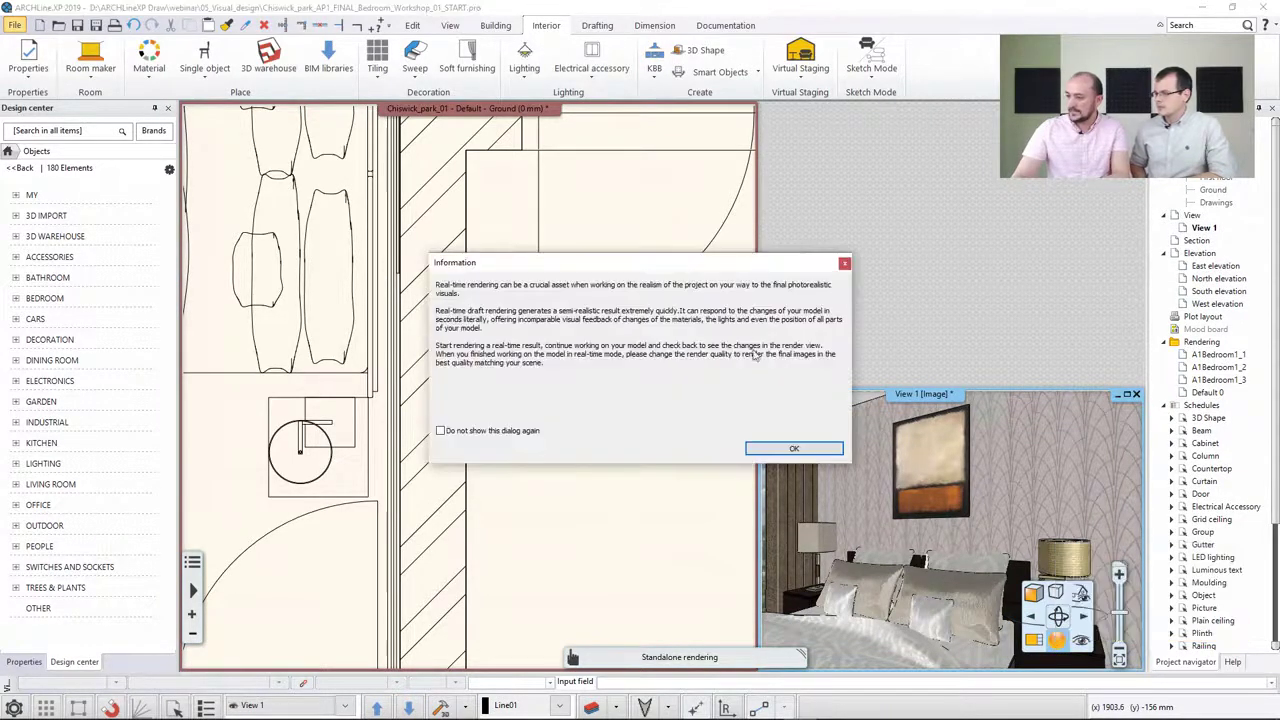
left_click(794, 448)
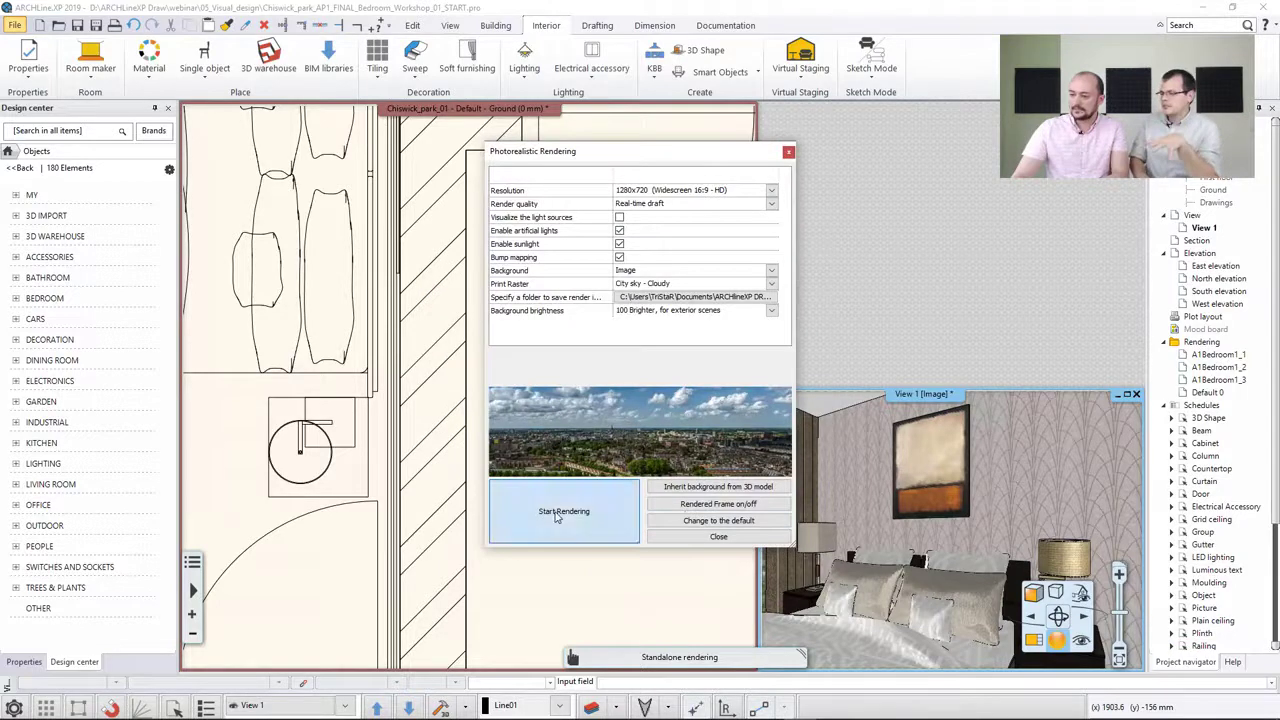
left_click(557, 513)
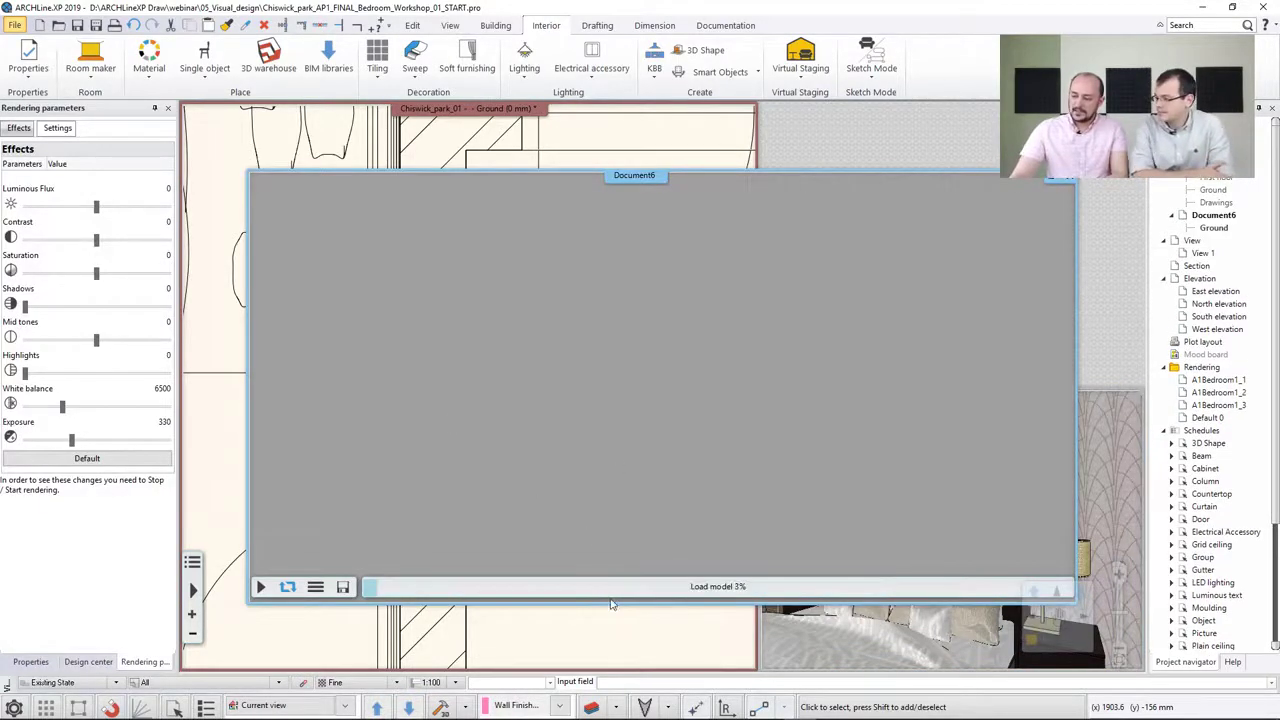
left_click(685, 639)
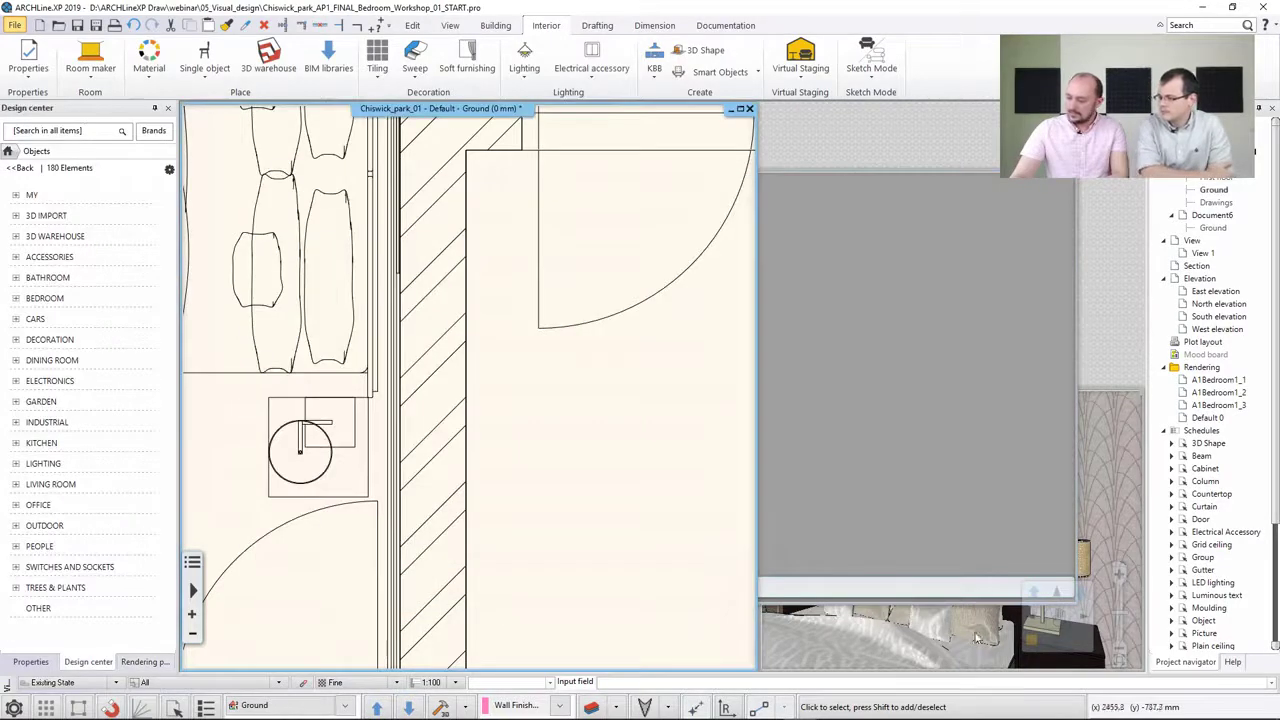
Select the lamp in the bedroom plan and switch its properties to show the light source settings
key("F12")
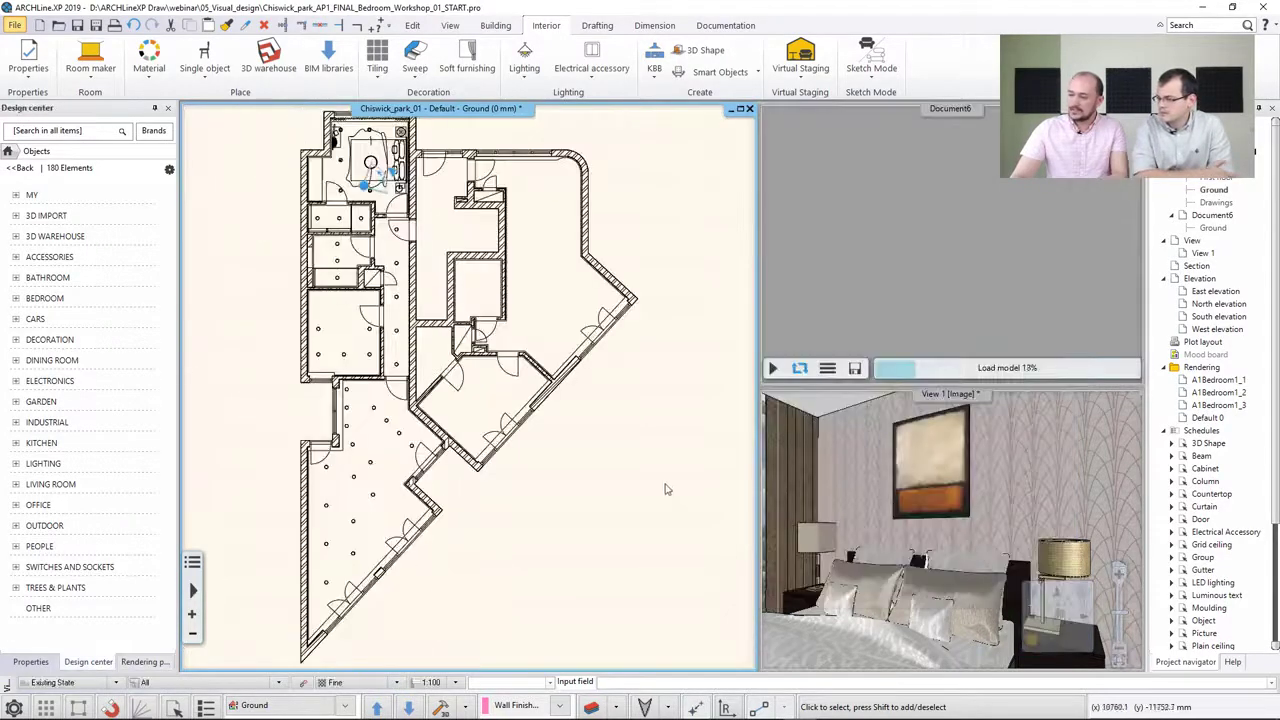
scroll(443, 371, "up", 10)
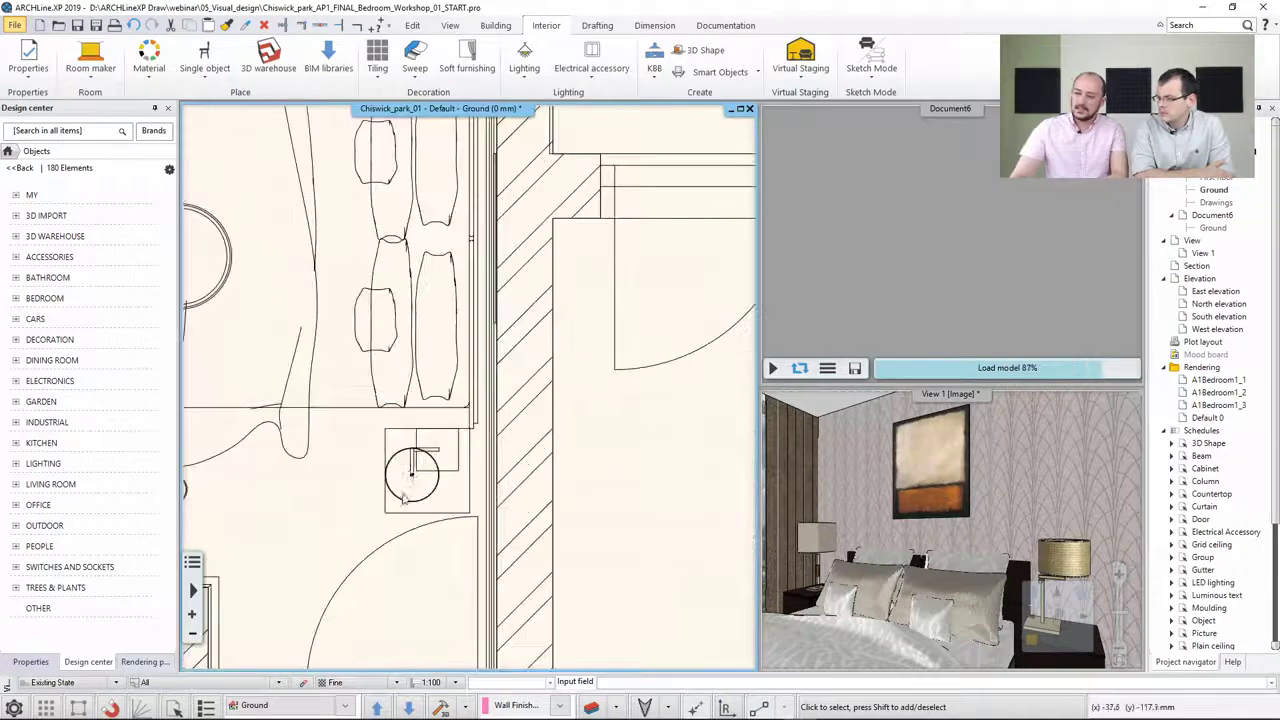
scroll(405, 498, "up", 2)
left_click(449, 428)
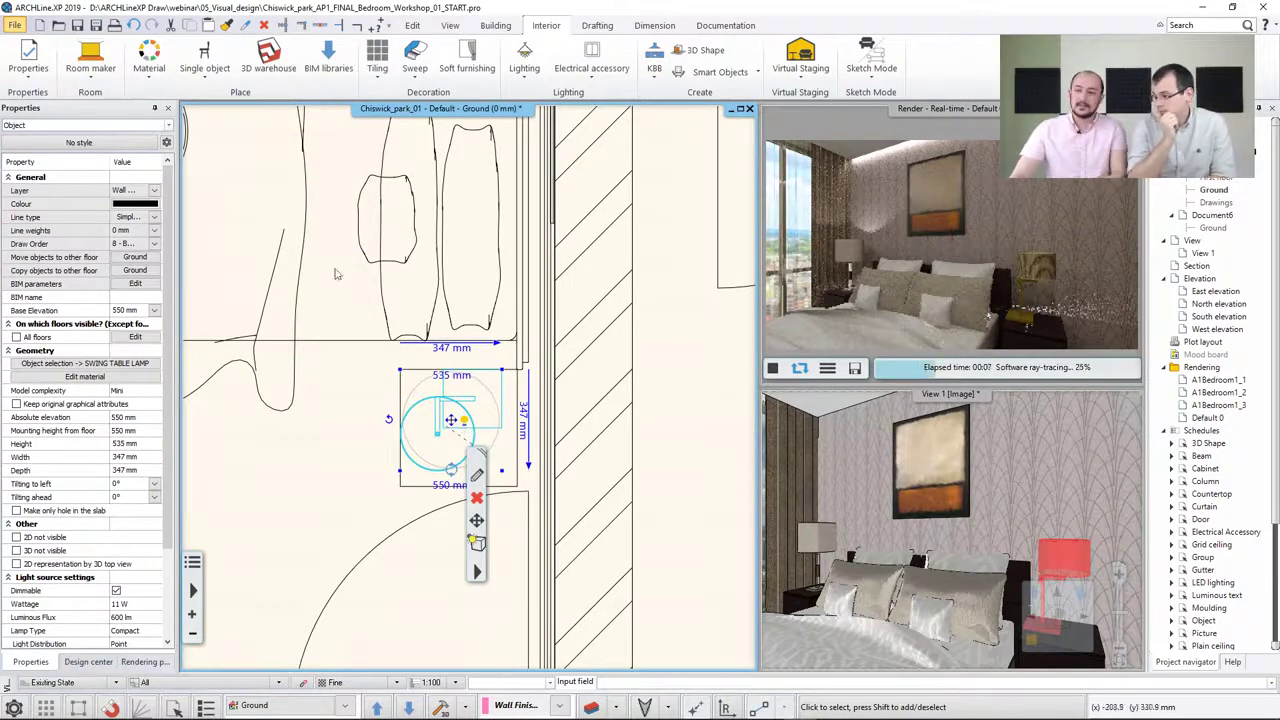
left_click(168, 125)
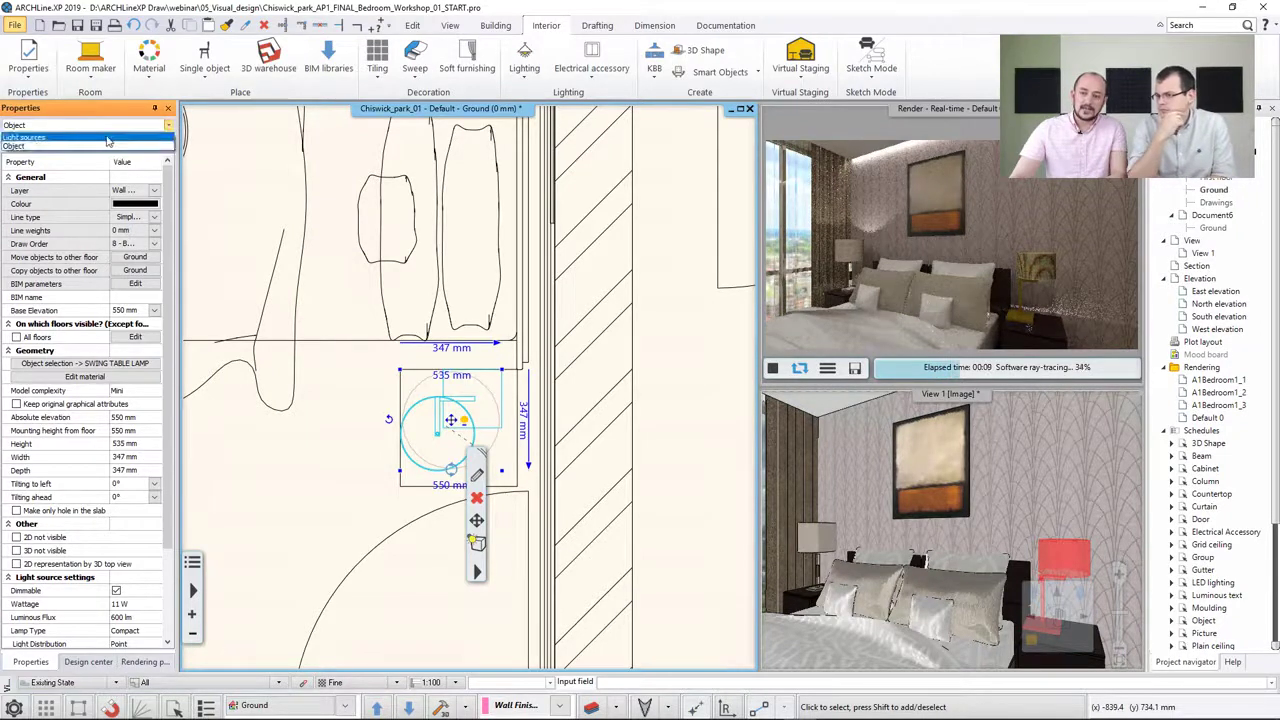
left_click(108, 140)
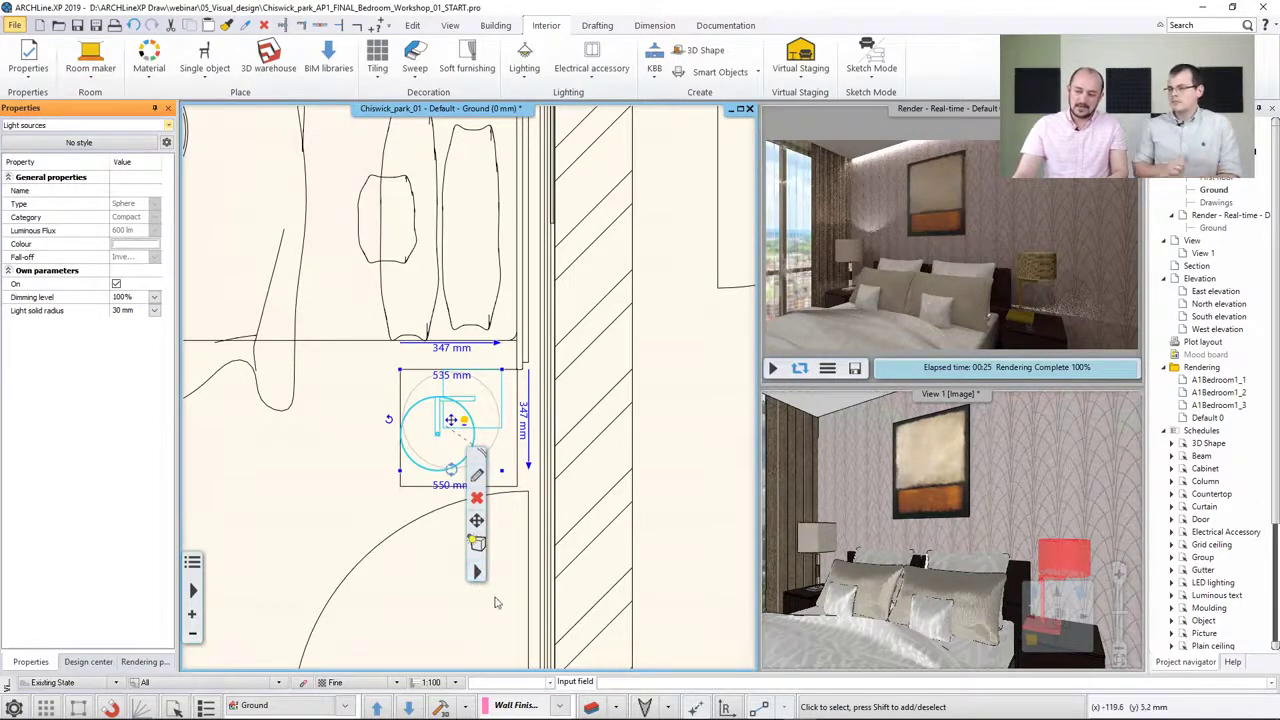
Open the Light manager for the lamp and move its light source up into the lampshade, about 462 mm high
left_click(476, 572)
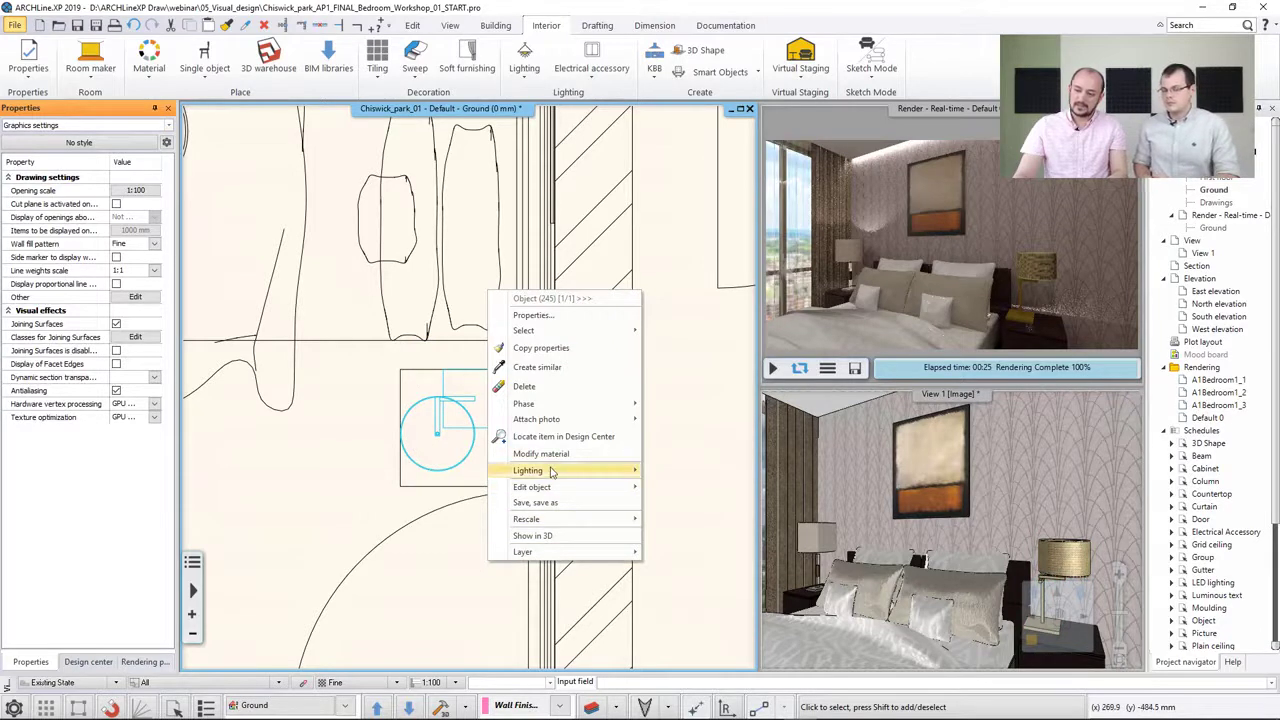
mouse_move(550, 471)
left_click(707, 478)
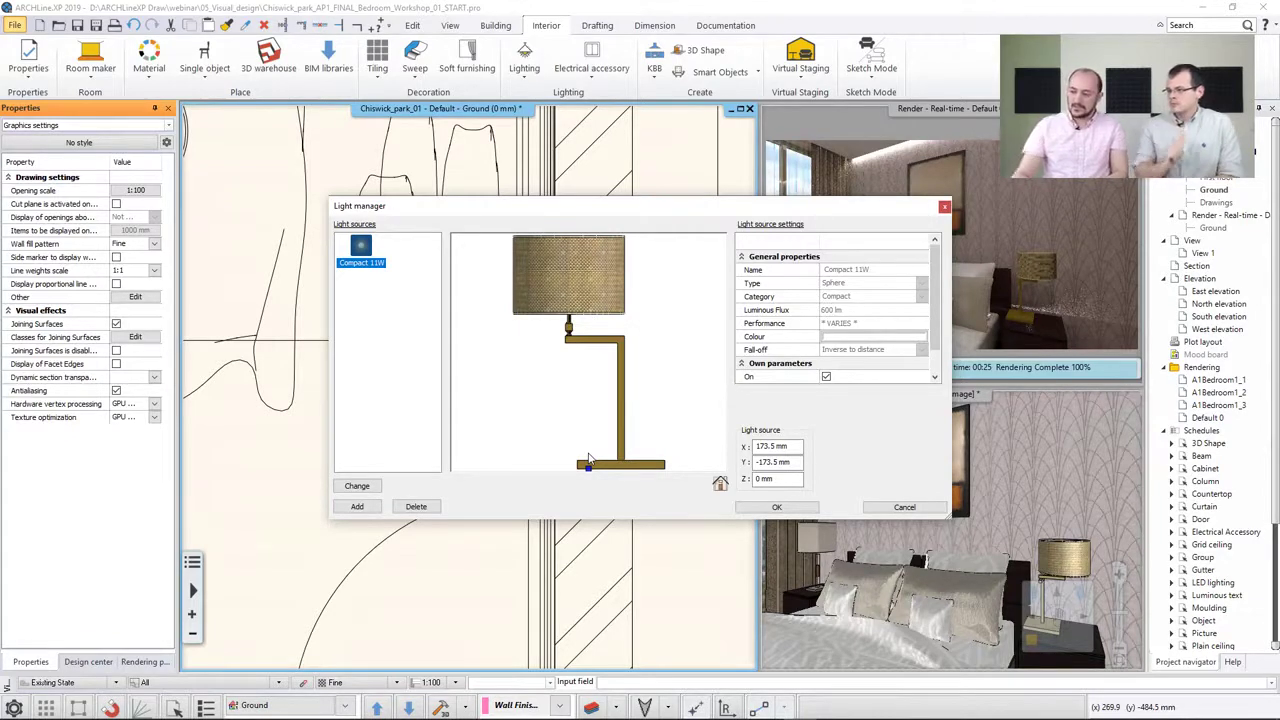
mouse_move(587, 470)
left_mouse_down()
mouse_move(569, 272)
mouse_move(570, 303)
left_mouse_up()
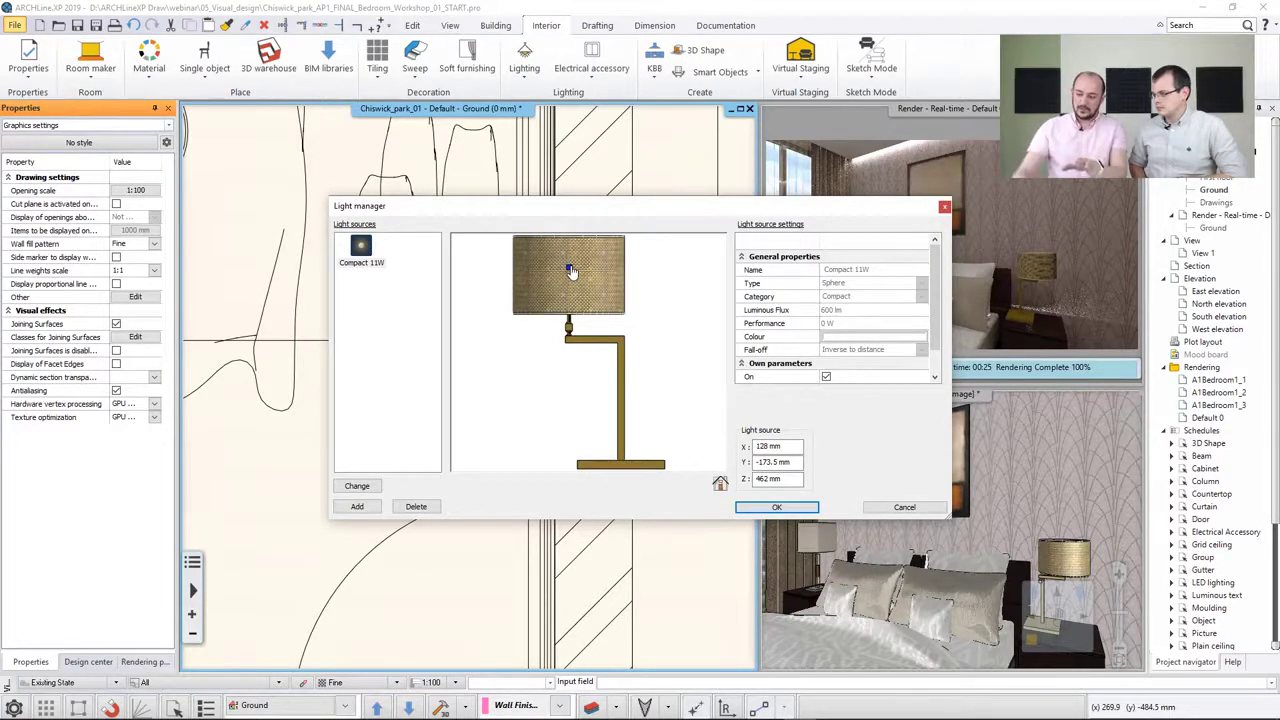
Switch the light preview to top view and move the light source to the shade's centre, about X 127 mm, Y -222 mm
left_click(720, 485)
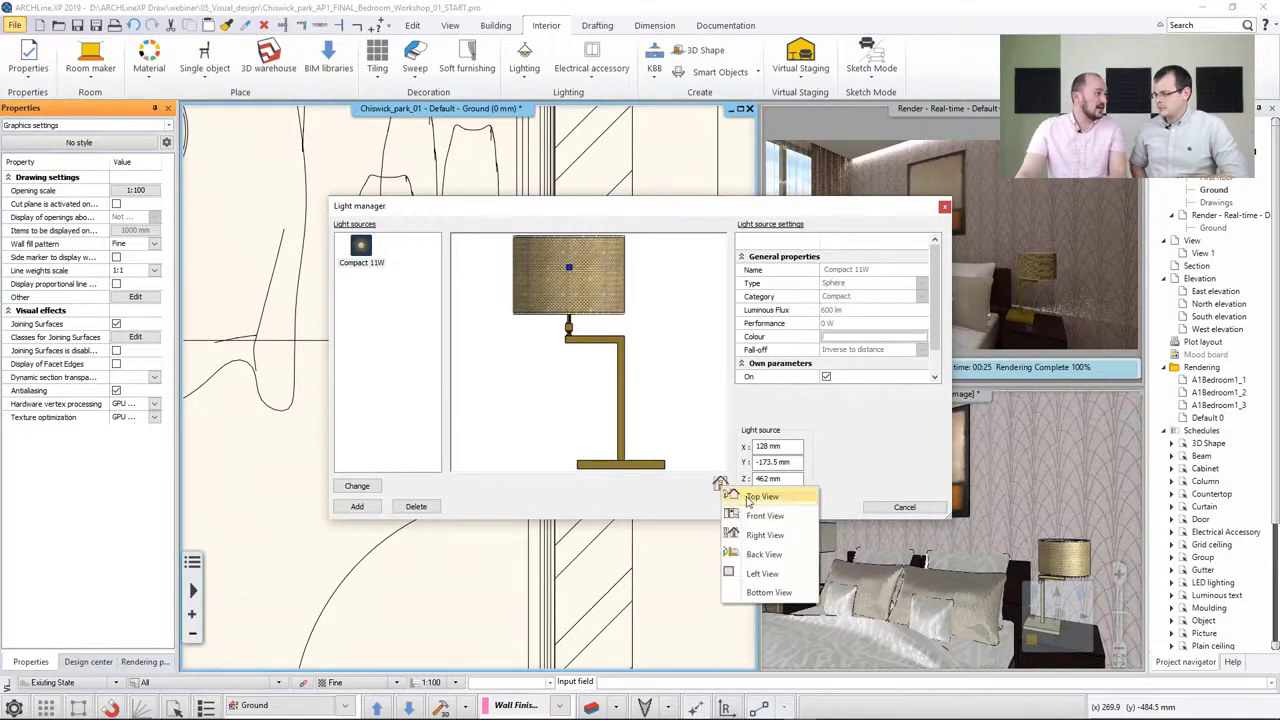
left_click(760, 497)
left_click_drag(565, 350, 560, 392)
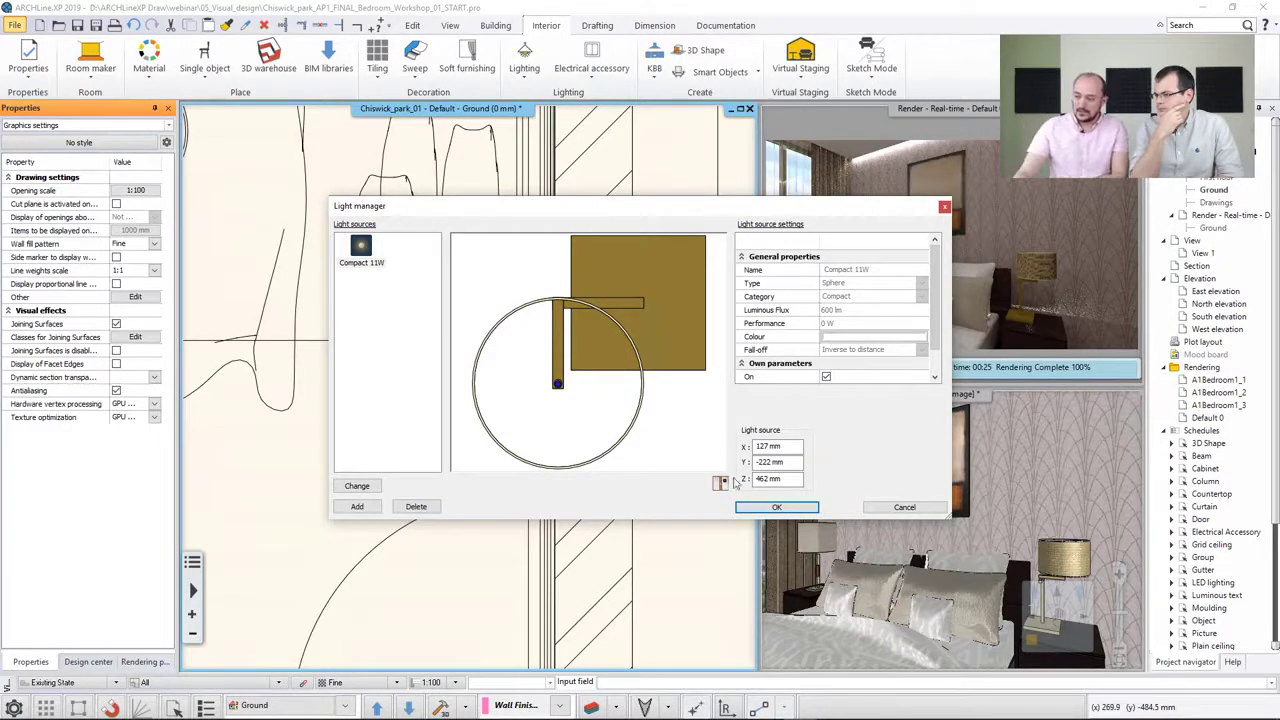
Apply the light source position and reopen the lamp's Add/Edit light source dialog
left_click(776, 508)
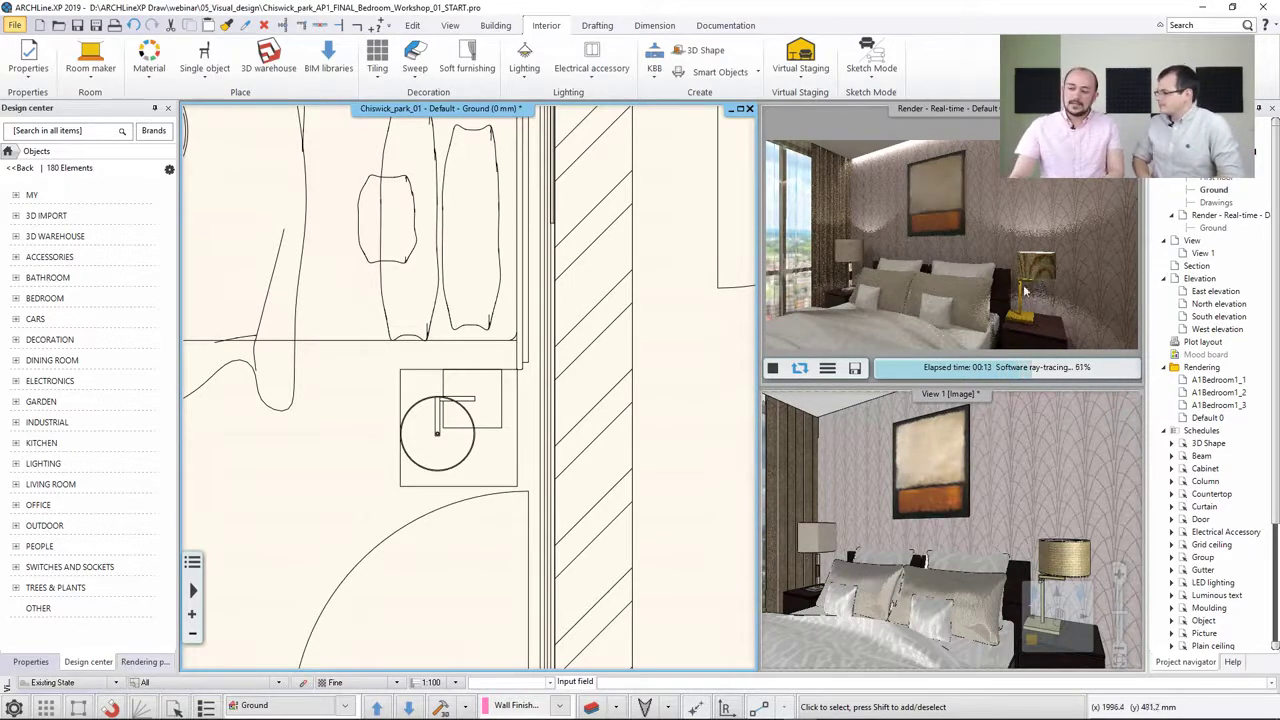
left_click(467, 418)
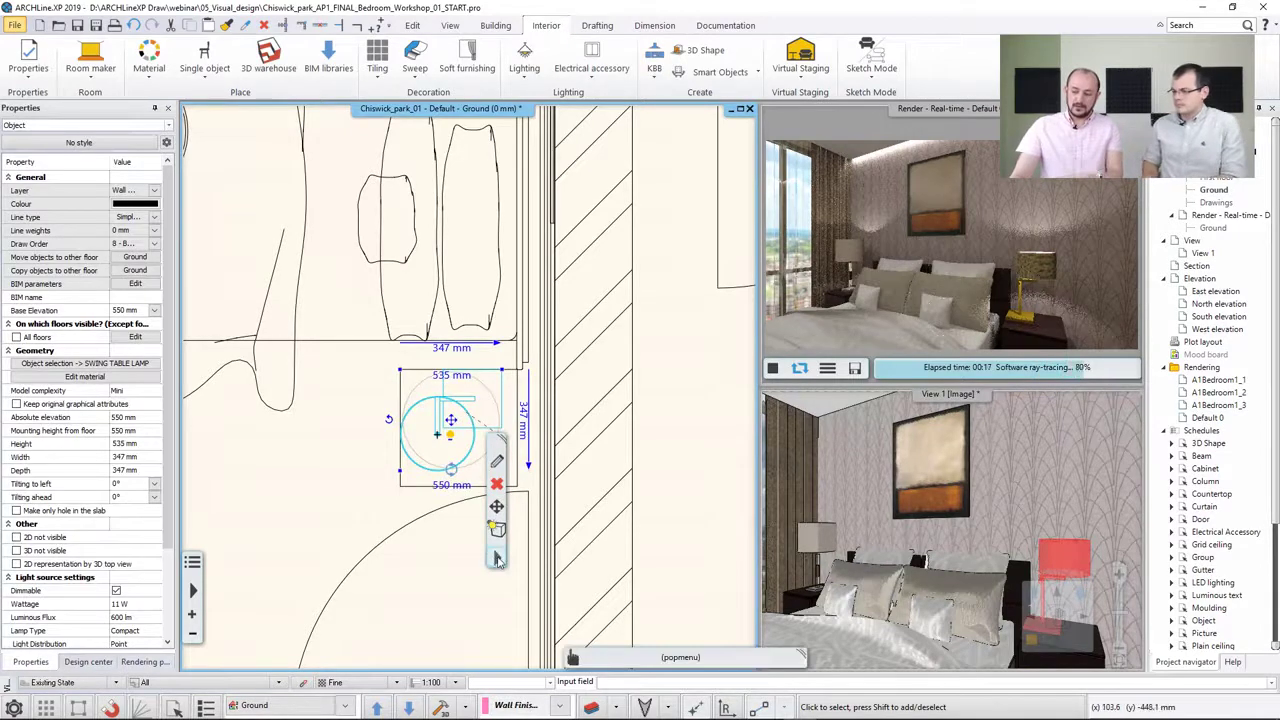
left_click(493, 560)
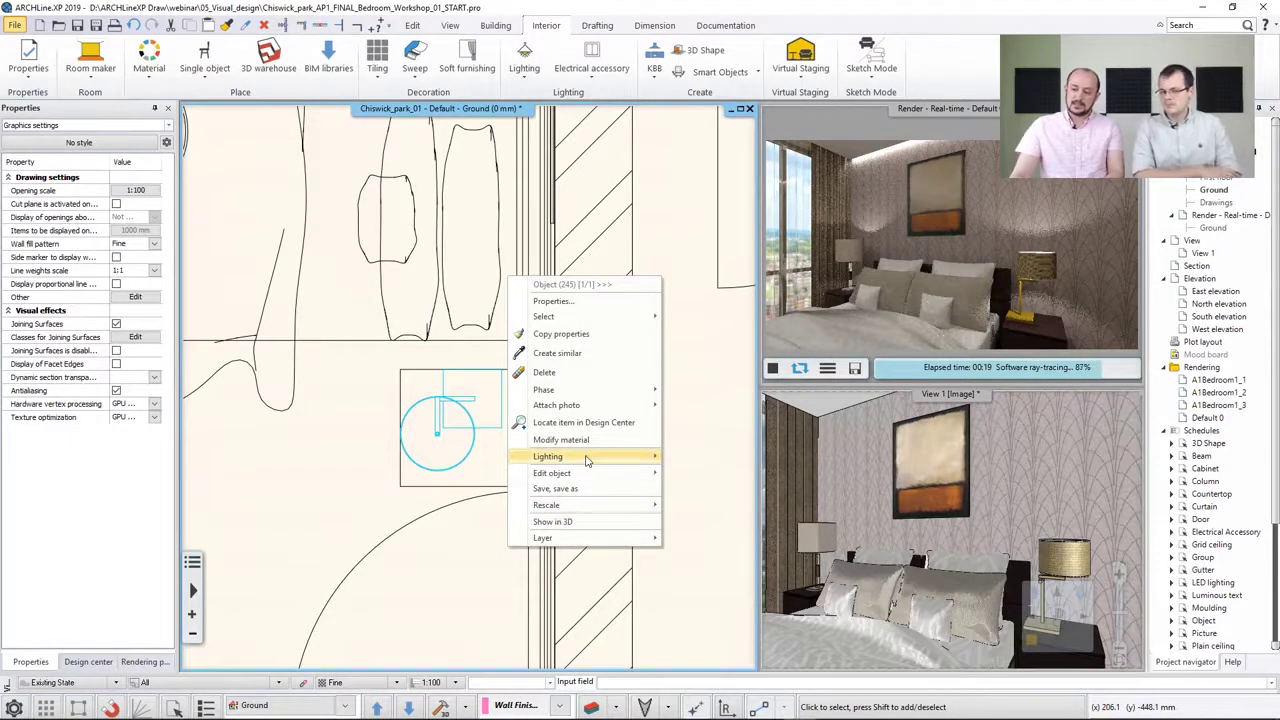
mouse_move(588, 456)
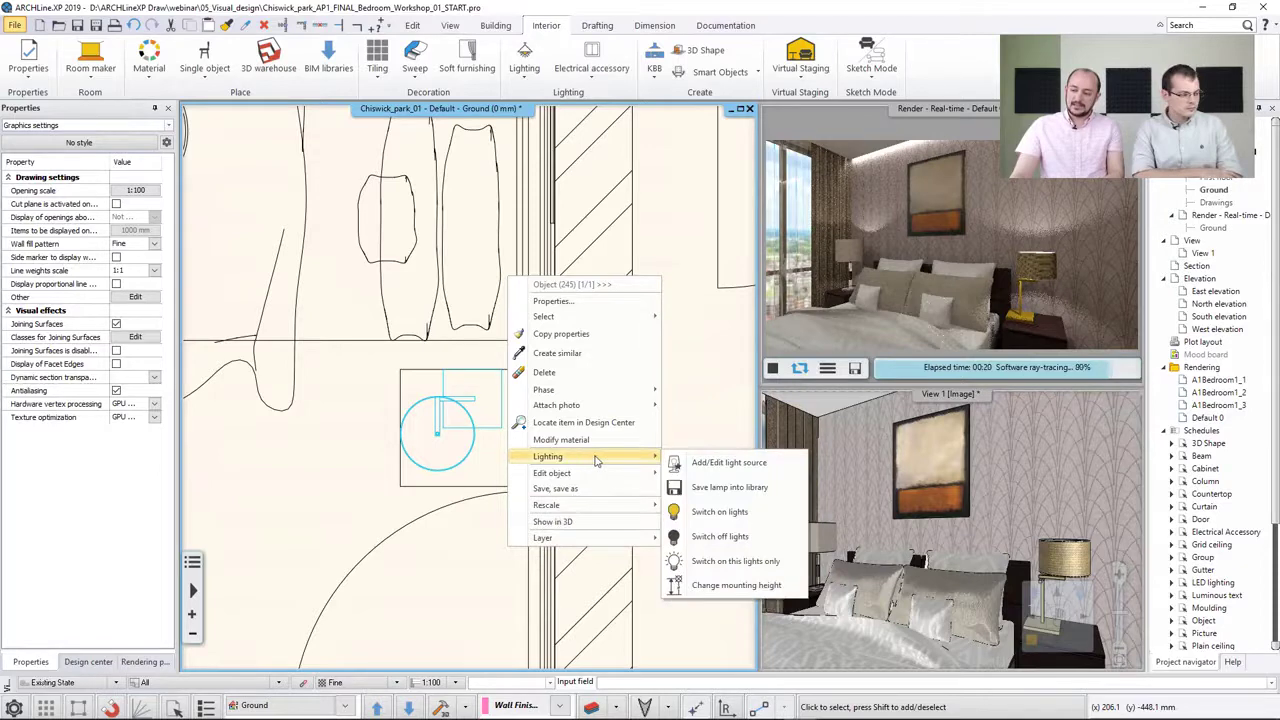
left_click(730, 464)
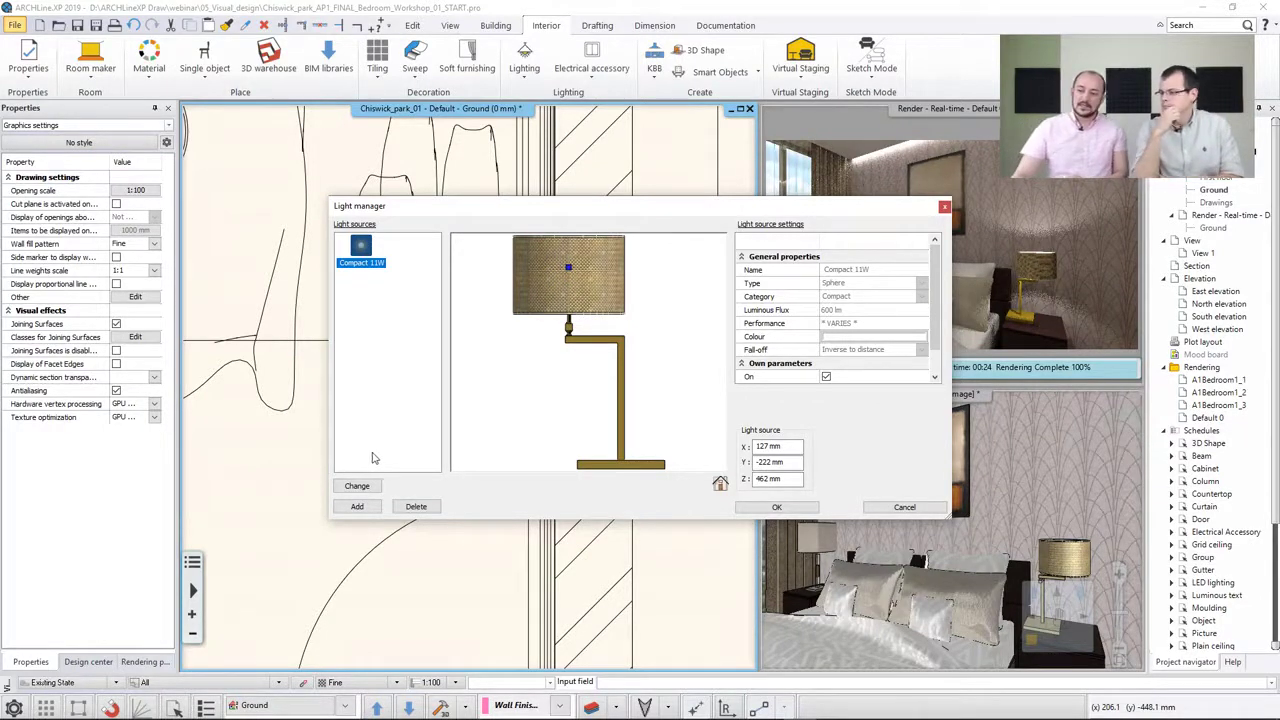
Browse the global light source categories available for adding a light source to the lamp
left_click(357, 506)
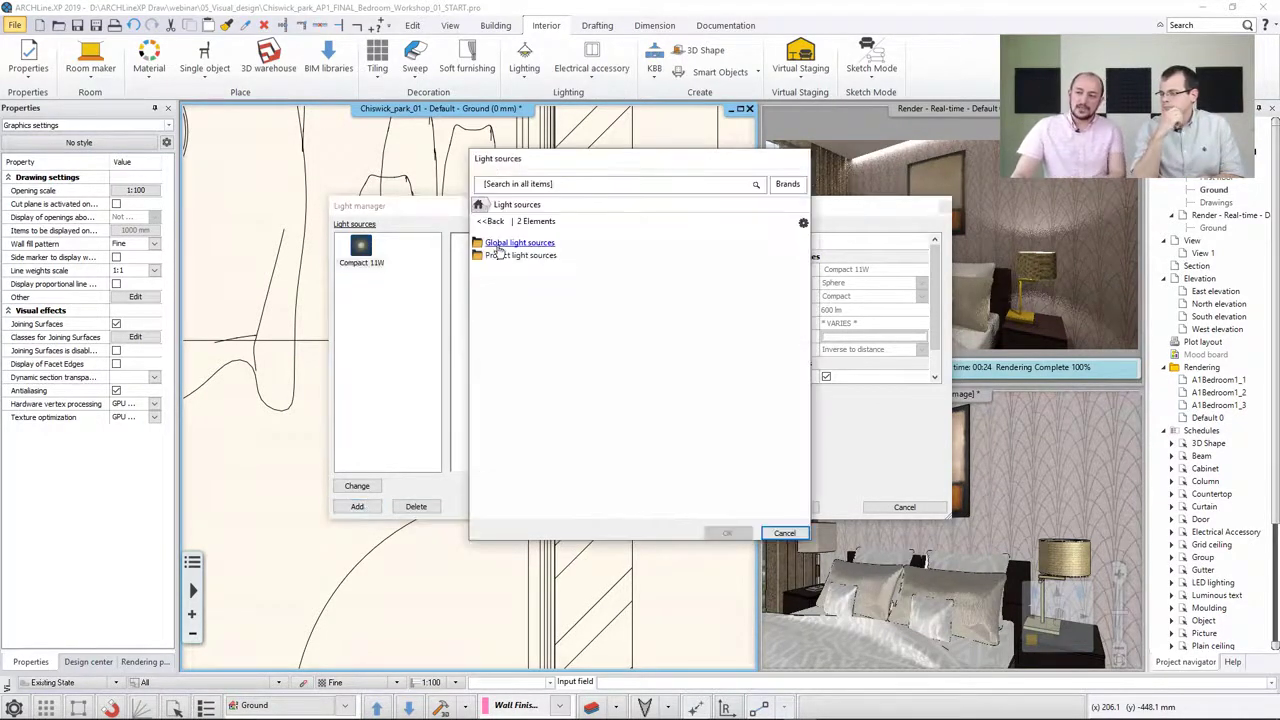
left_click(498, 250)
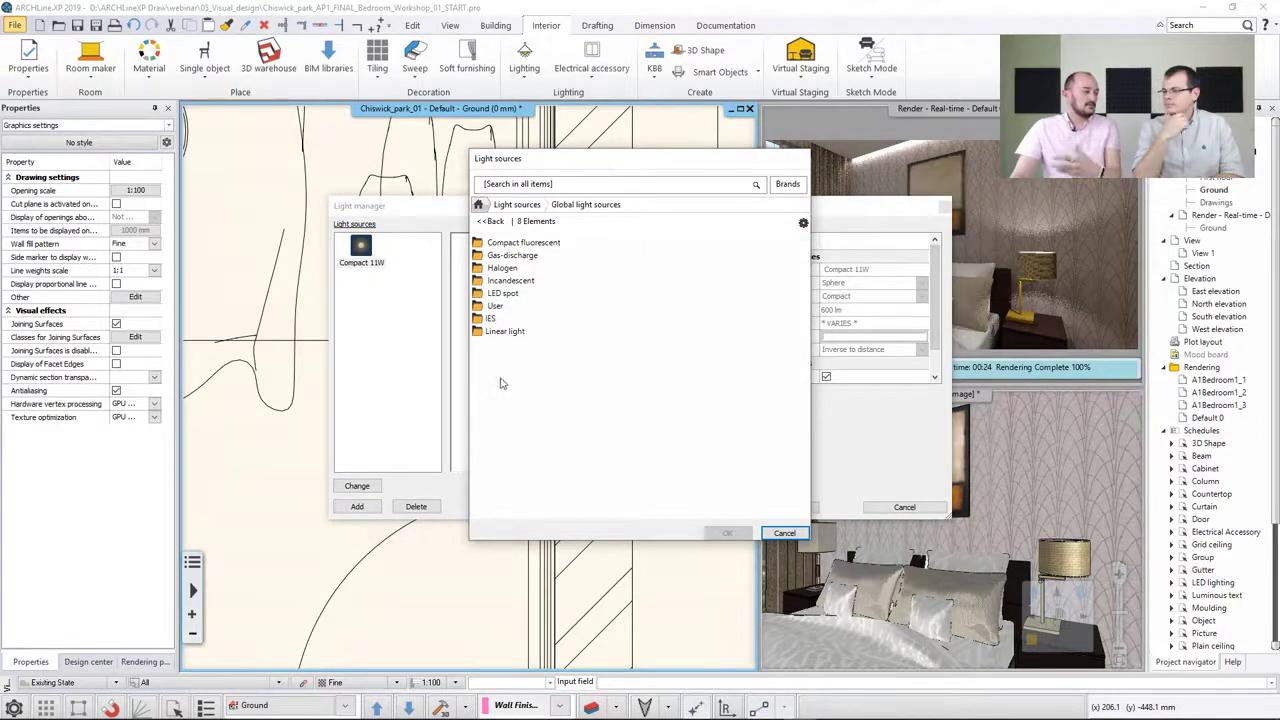
left_click(513, 244)
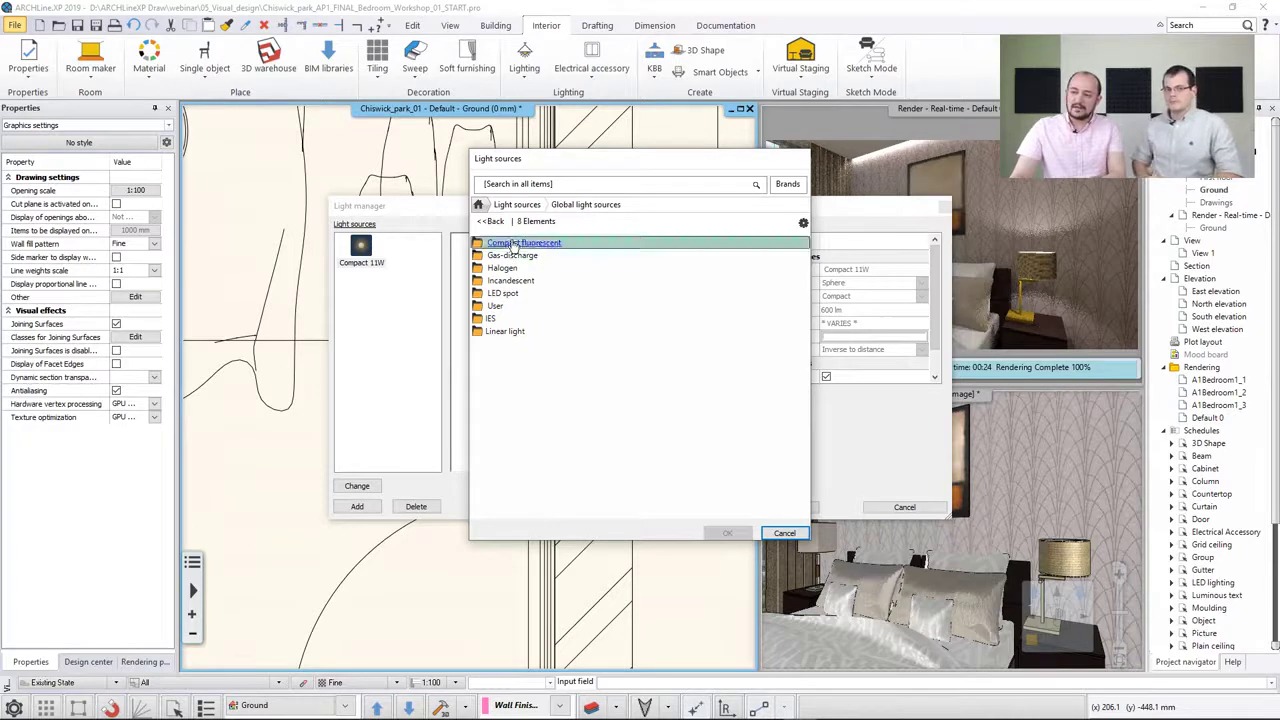
left_click(492, 221)
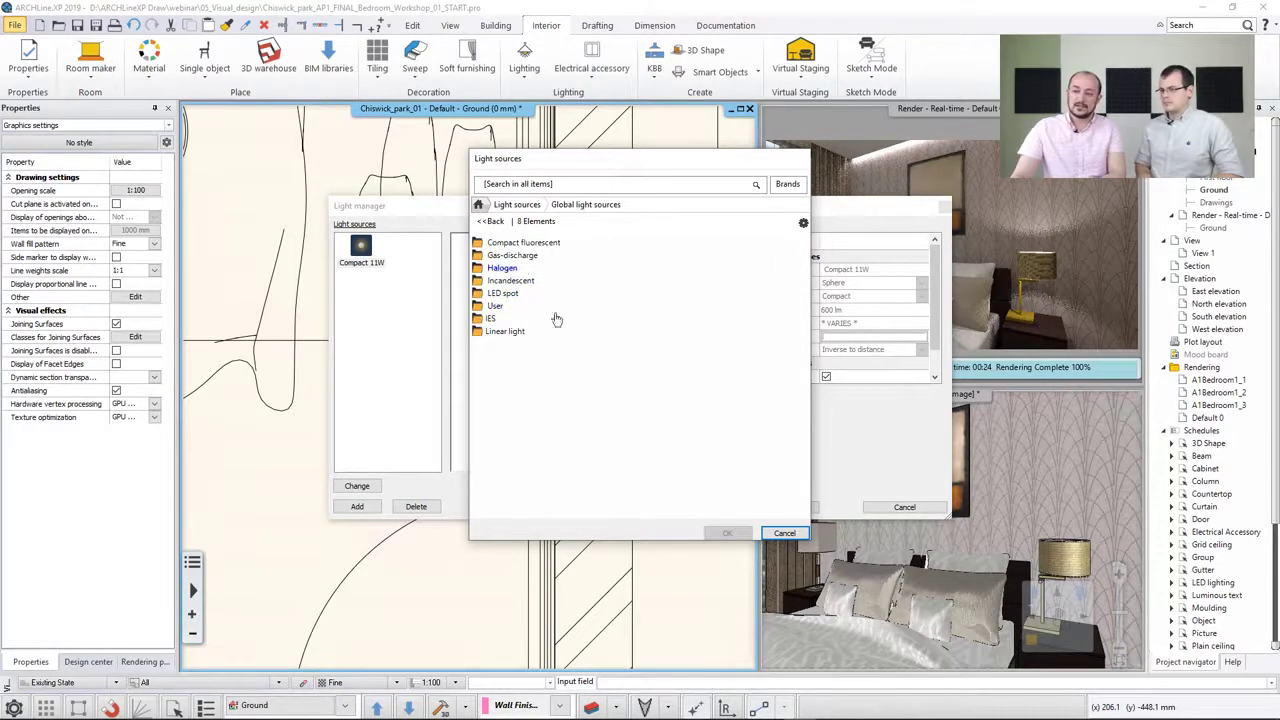
left_click(782, 532)
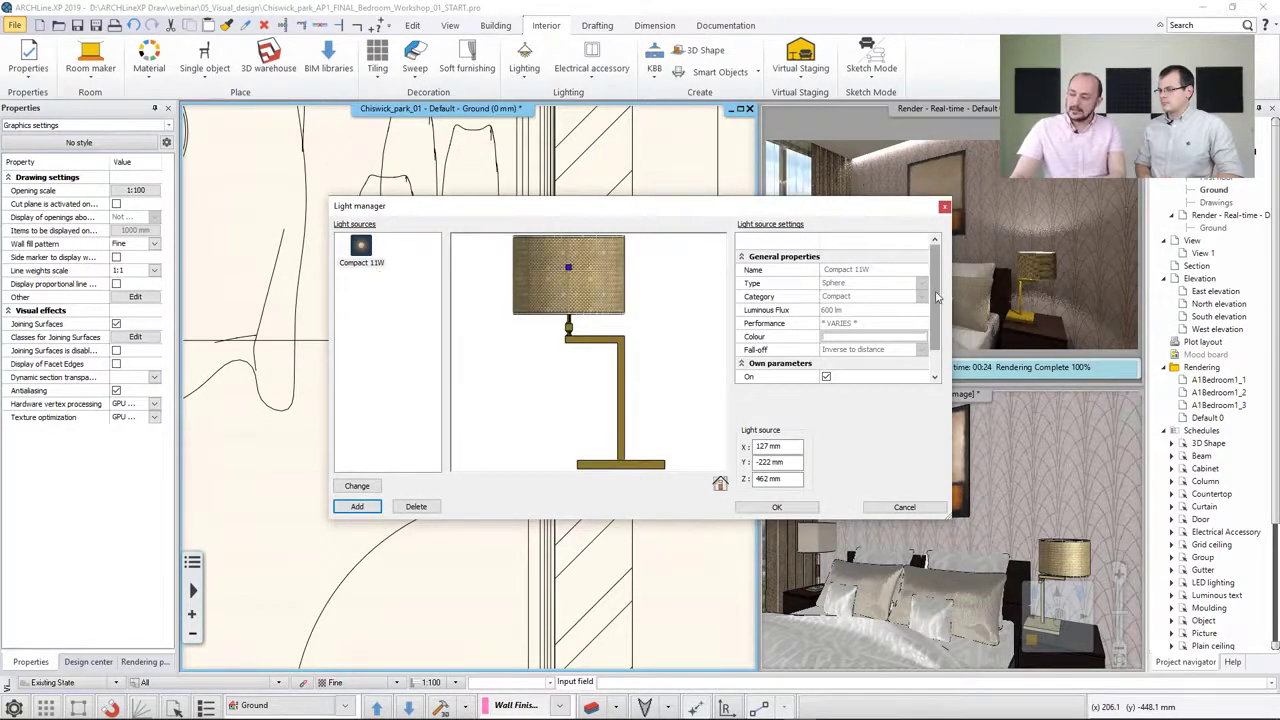
Review the Compact 11W light source's own parameters and change options, then close the Light manager
scroll(938, 300, "down", 1)
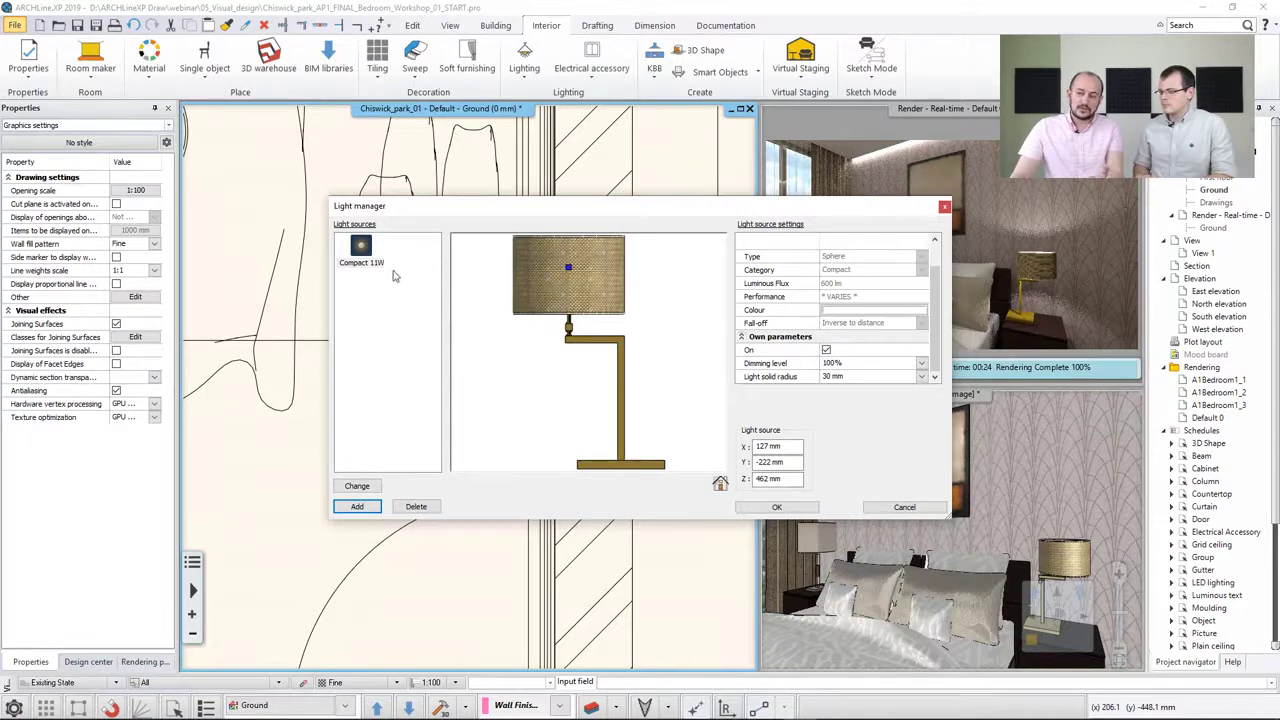
left_click(362, 258)
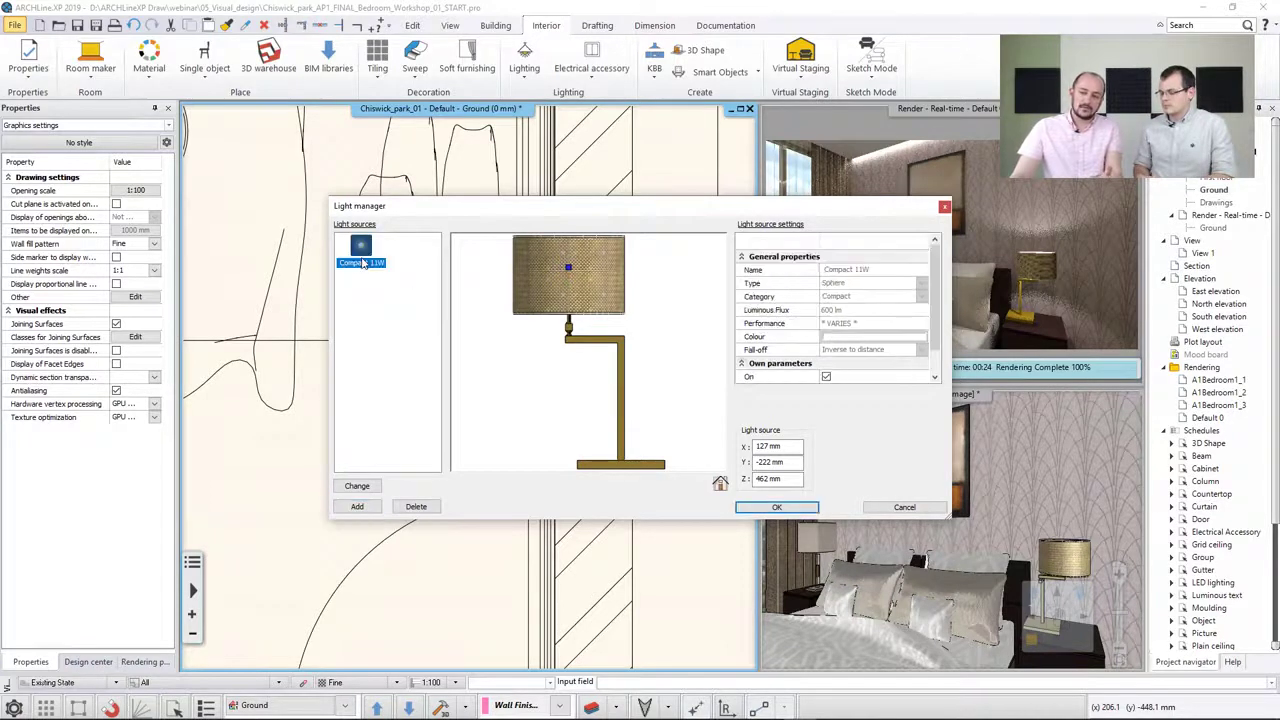
left_click(360, 487)
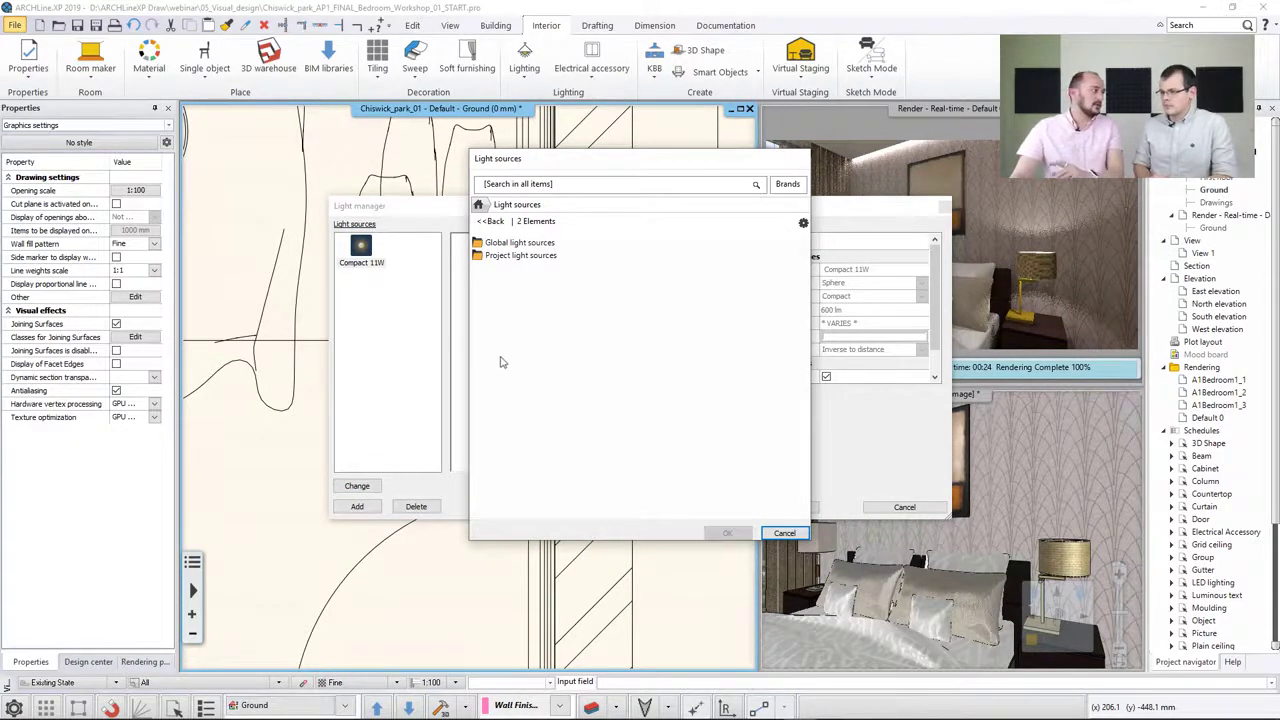
left_click(784, 533)
left_click(872, 508)
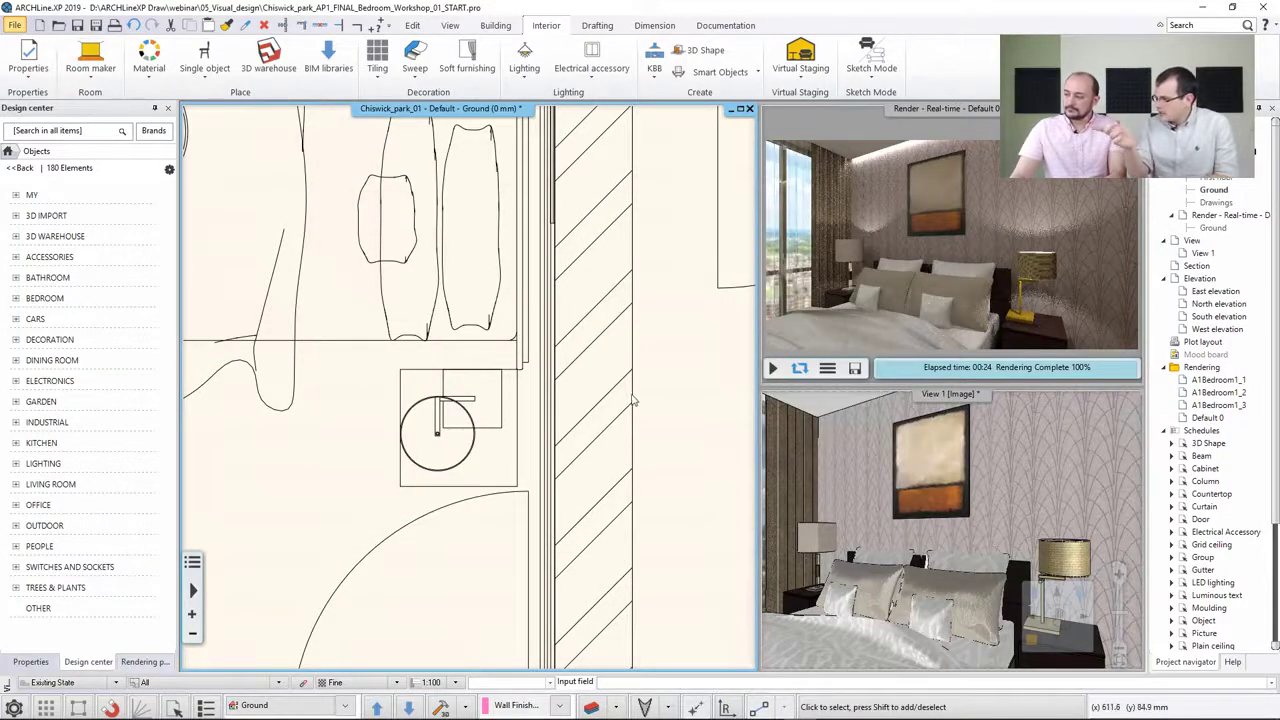
Examine the rendering effect parameters and the existing LED lighting in the plan and 3D views
left_click(972, 195)
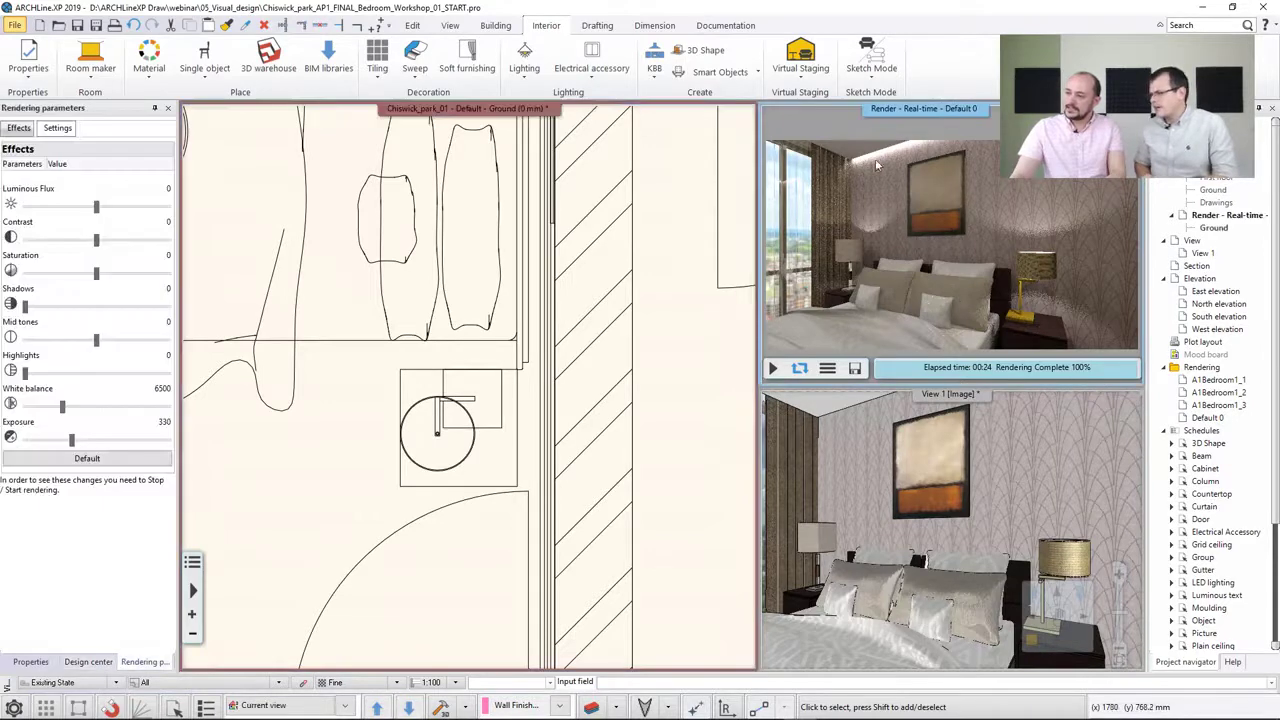
left_click(617, 279)
scroll(607, 315, "down", 4)
scroll(514, 504, "up", 2)
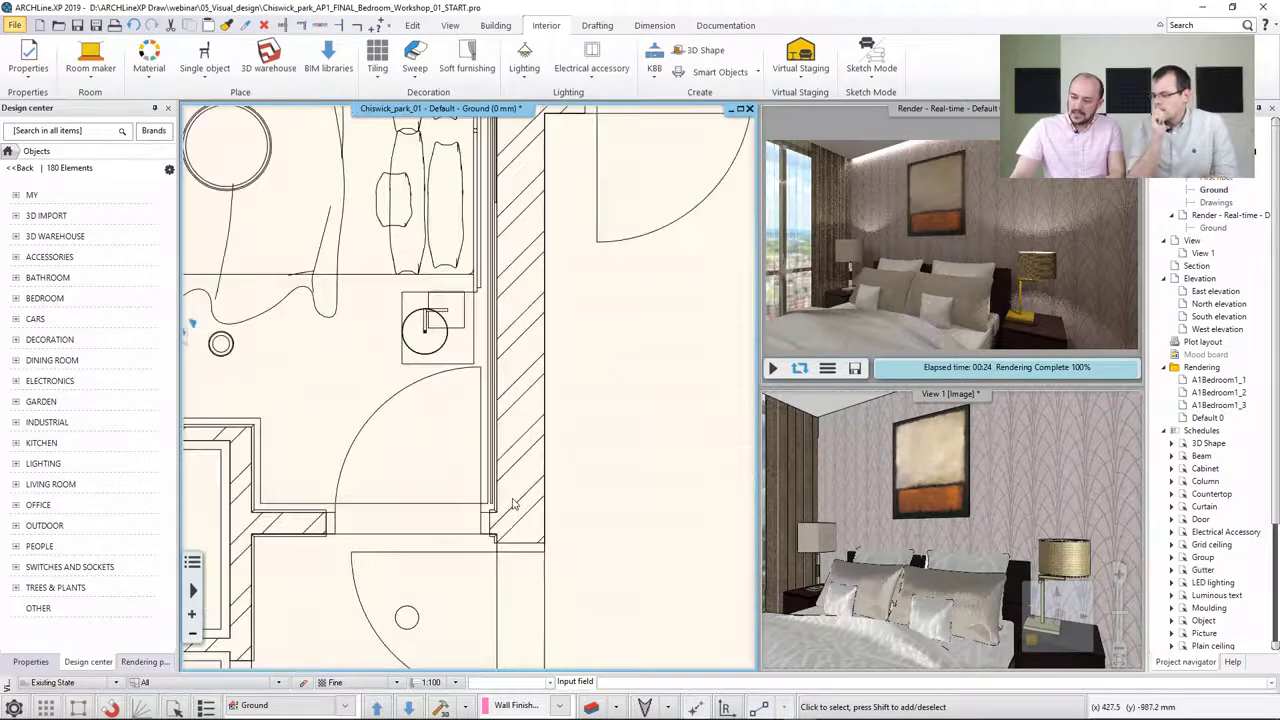
scroll(514, 504, "up", 3)
left_click(443, 385)
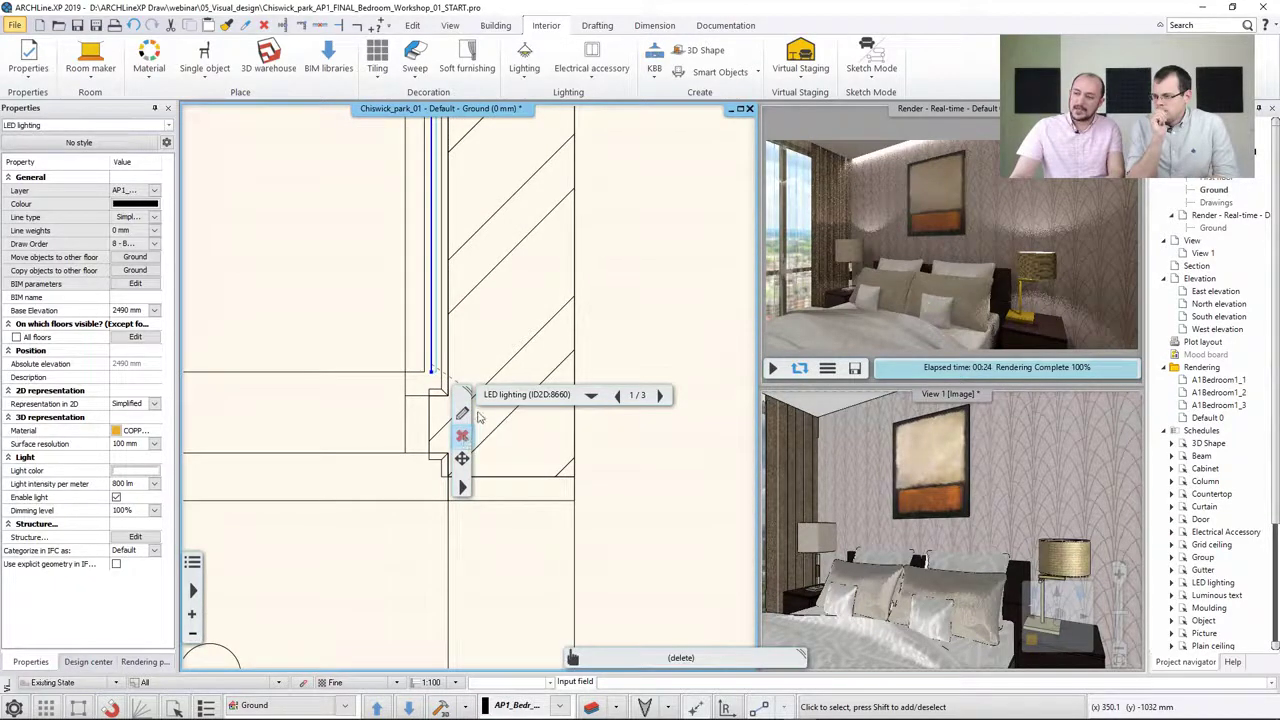
left_click(477, 418)
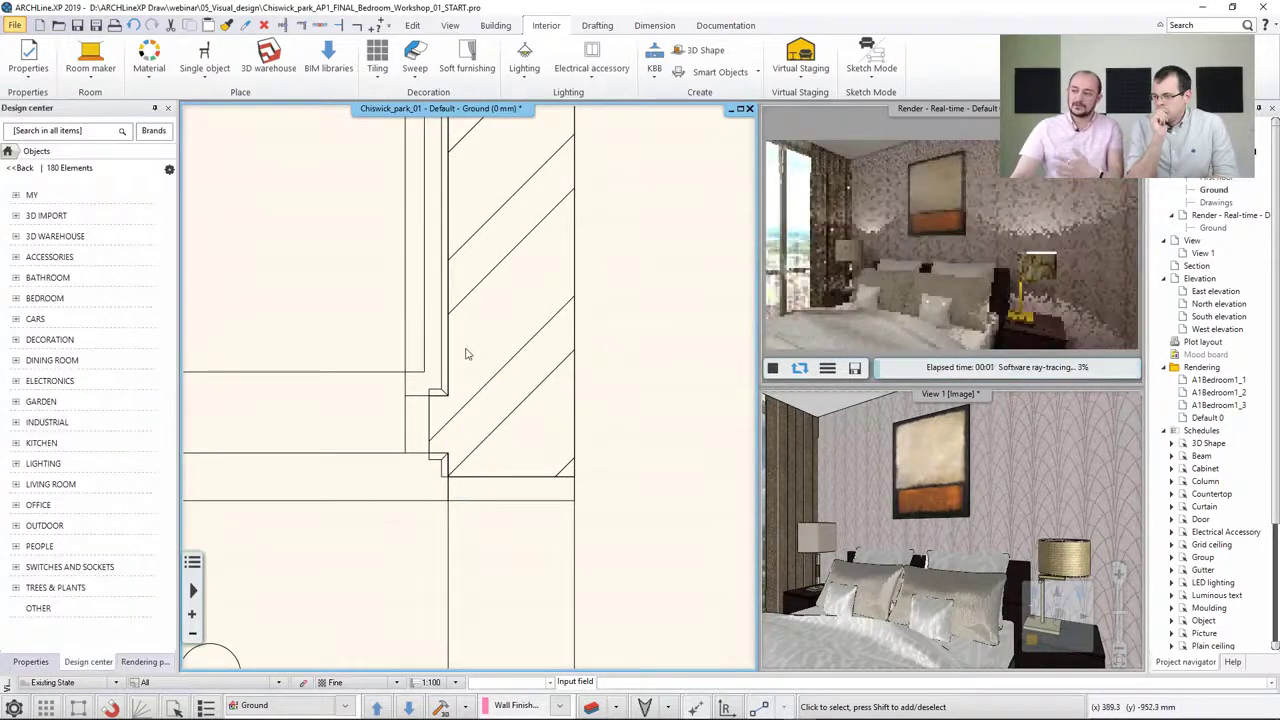
left_click(923, 495)
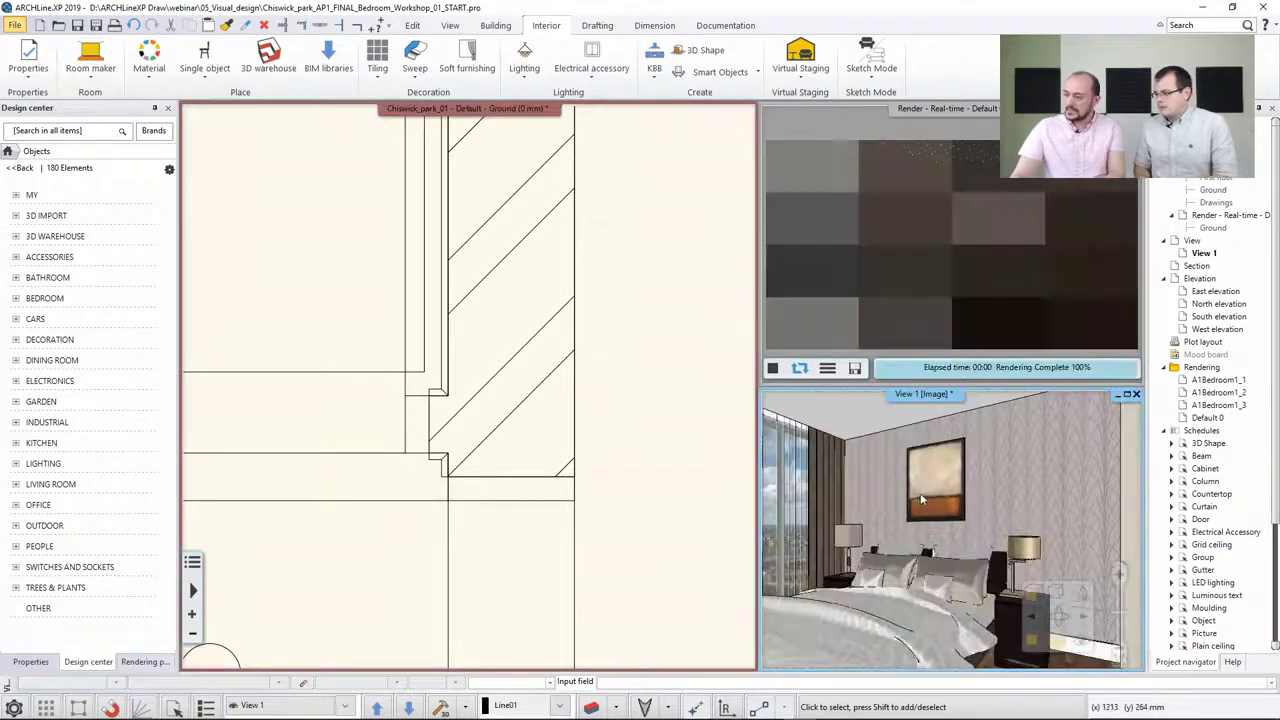
mouse_move(937, 495)
left_mouse_down()
mouse_move(928, 502)
mouse_move(943, 493)
left_mouse_up()
scroll(943, 493, "down", 2)
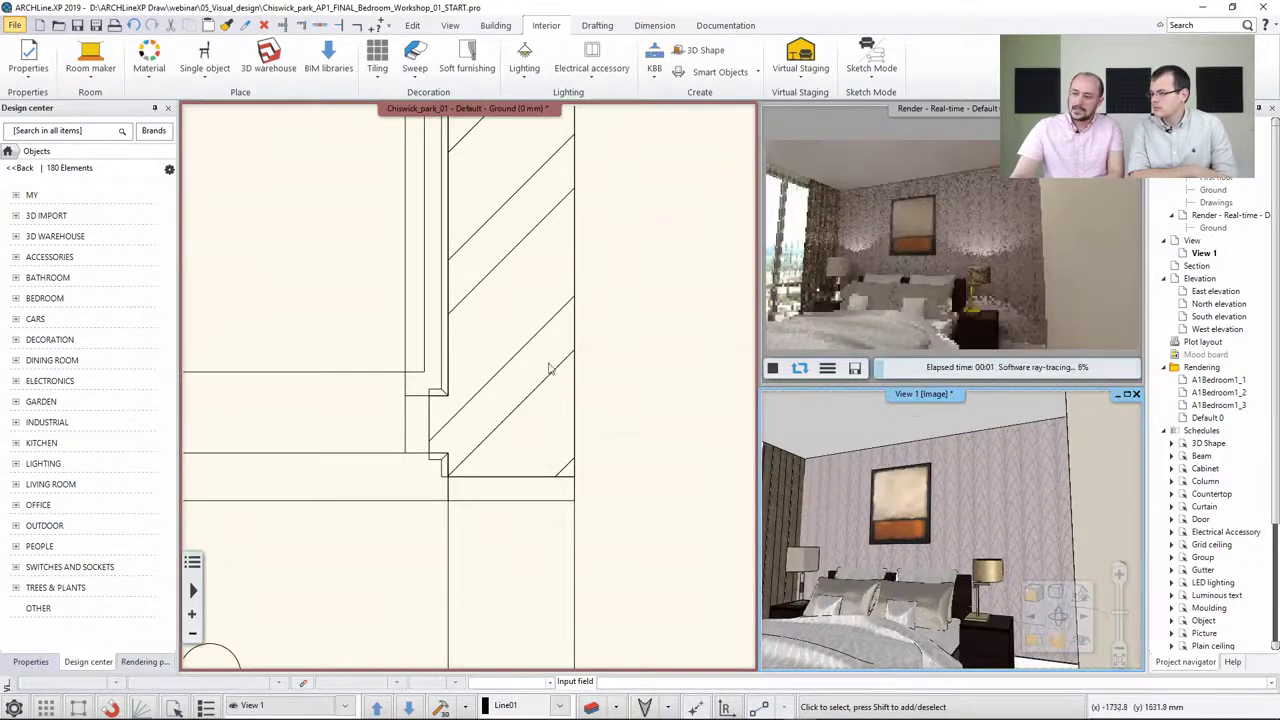
scroll(486, 365, "down", 5)
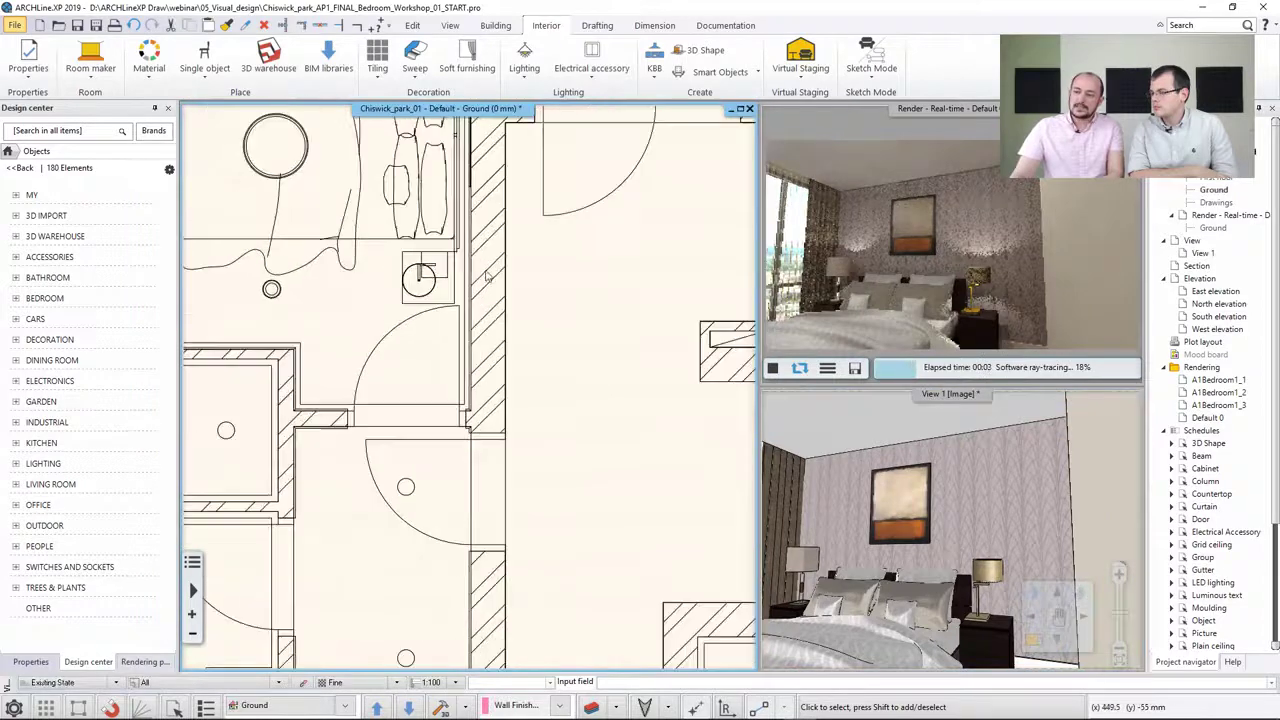
scroll(486, 276, "down", 3)
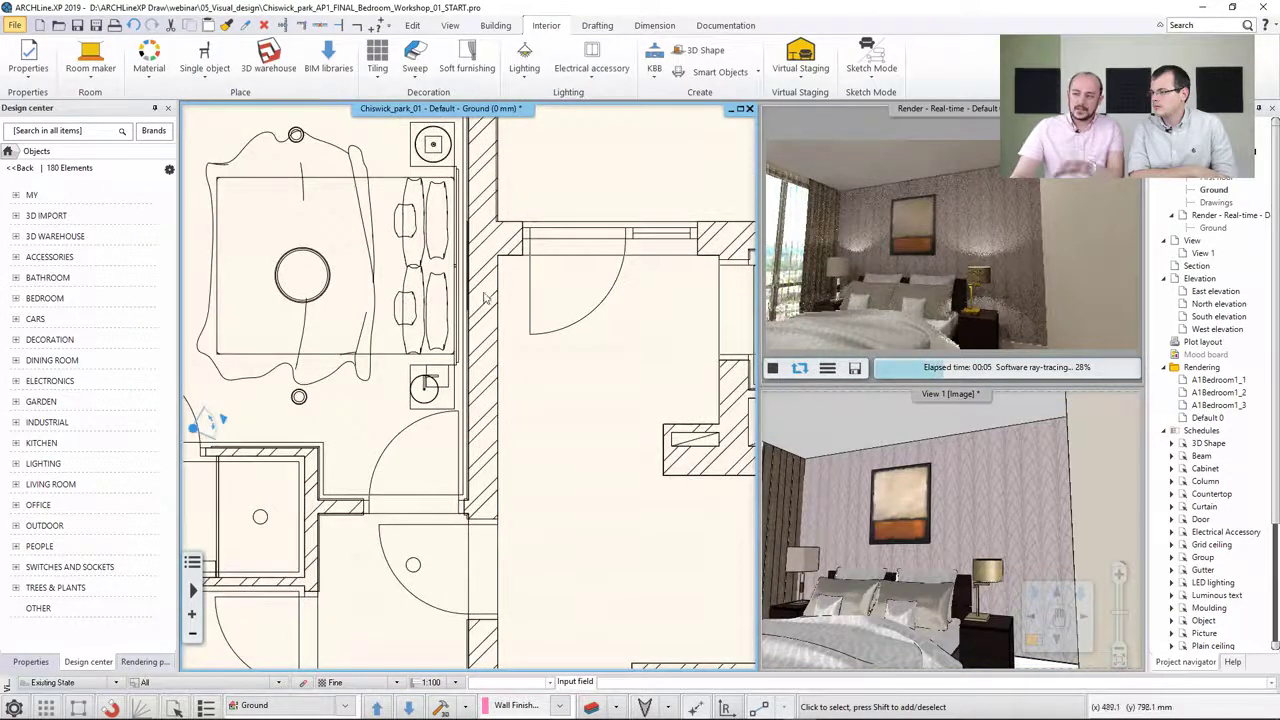
Draw a new LED light strip as a straight line along the inner bedroom wall
left_click(524, 60)
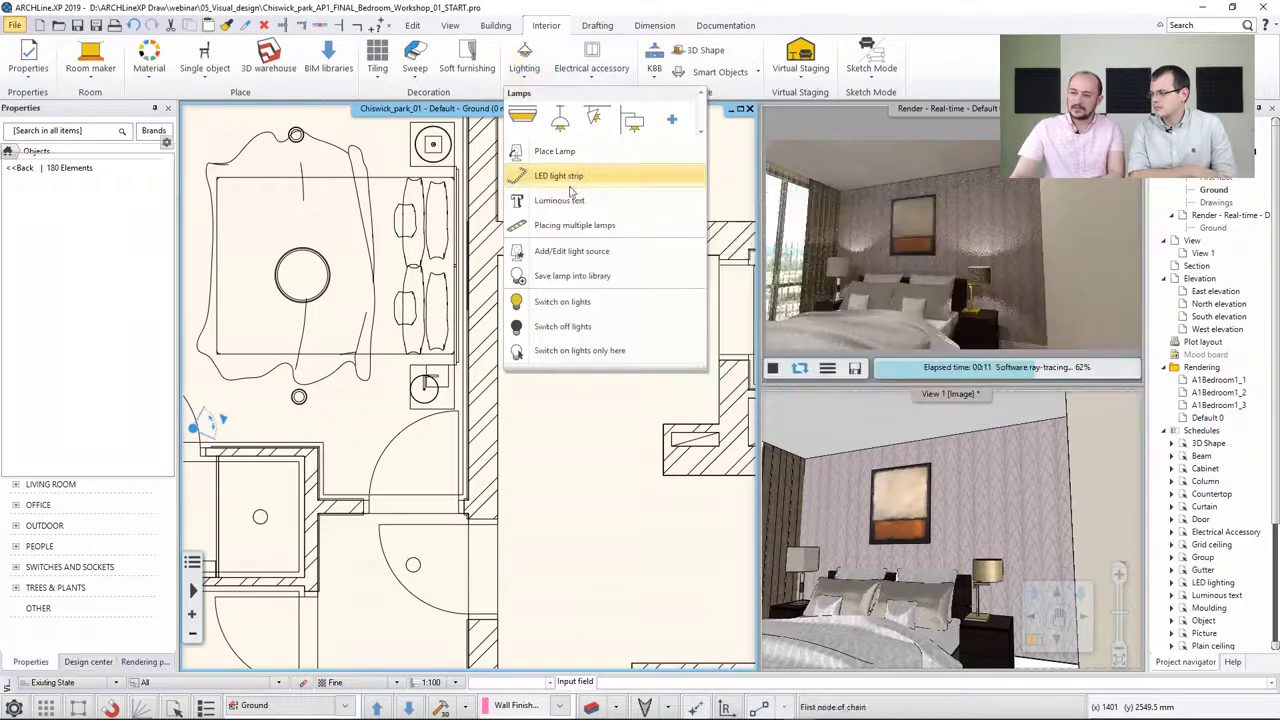
left_click(573, 177)
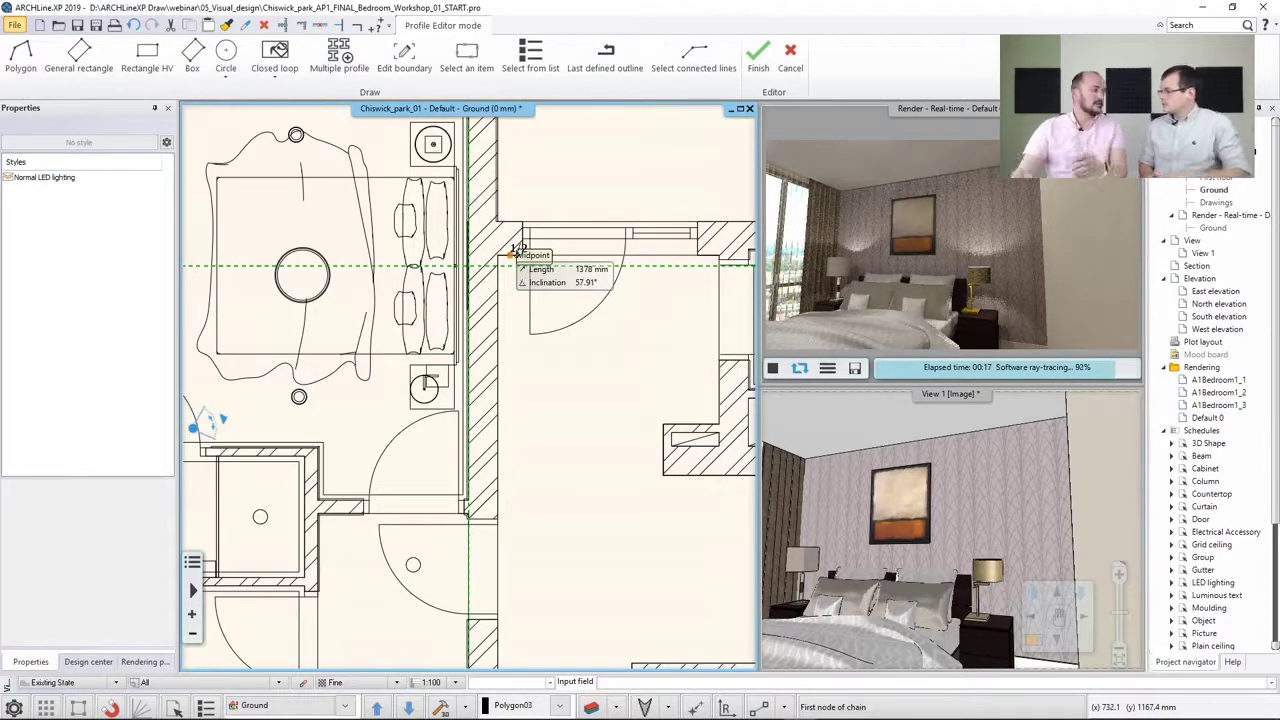
middle_click_drag(511, 235, 547, 299)
scroll(511, 247, "up", 1)
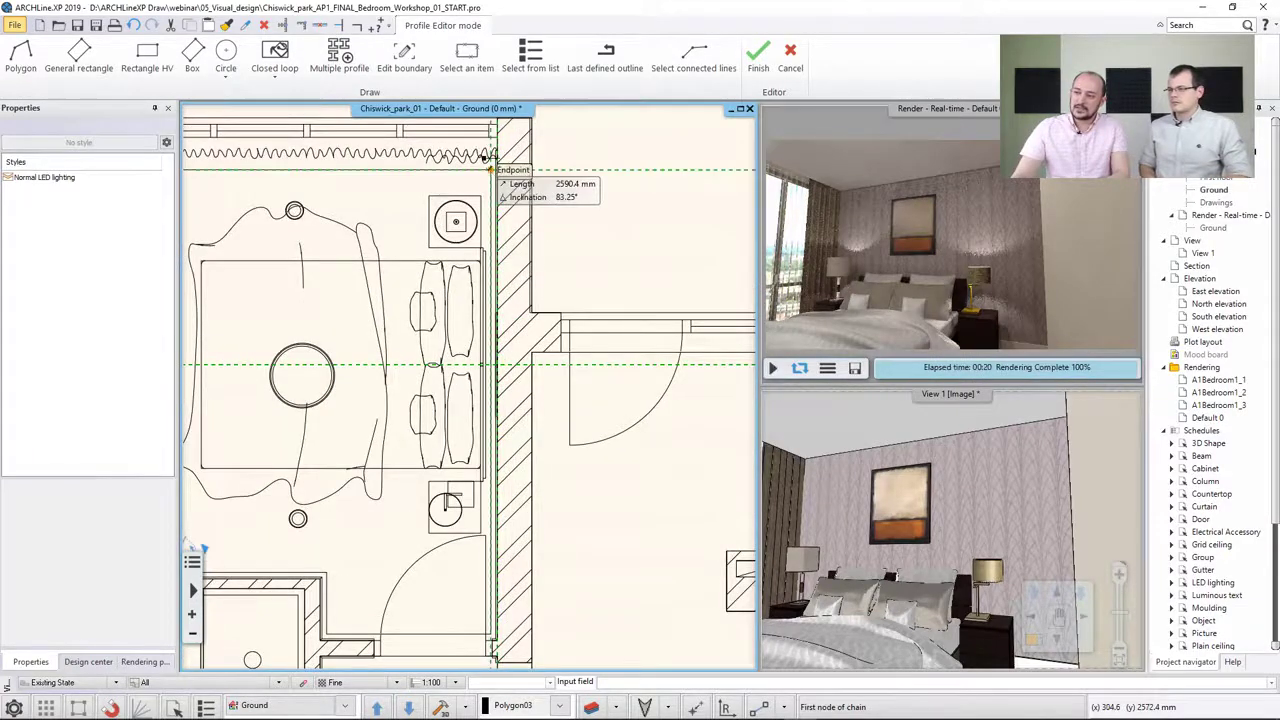
left_click(490, 170)
middle_click_drag(492, 559, 526, 403)
middle_click_drag(533, 457, 507, 354)
scroll(507, 354, "up", 4)
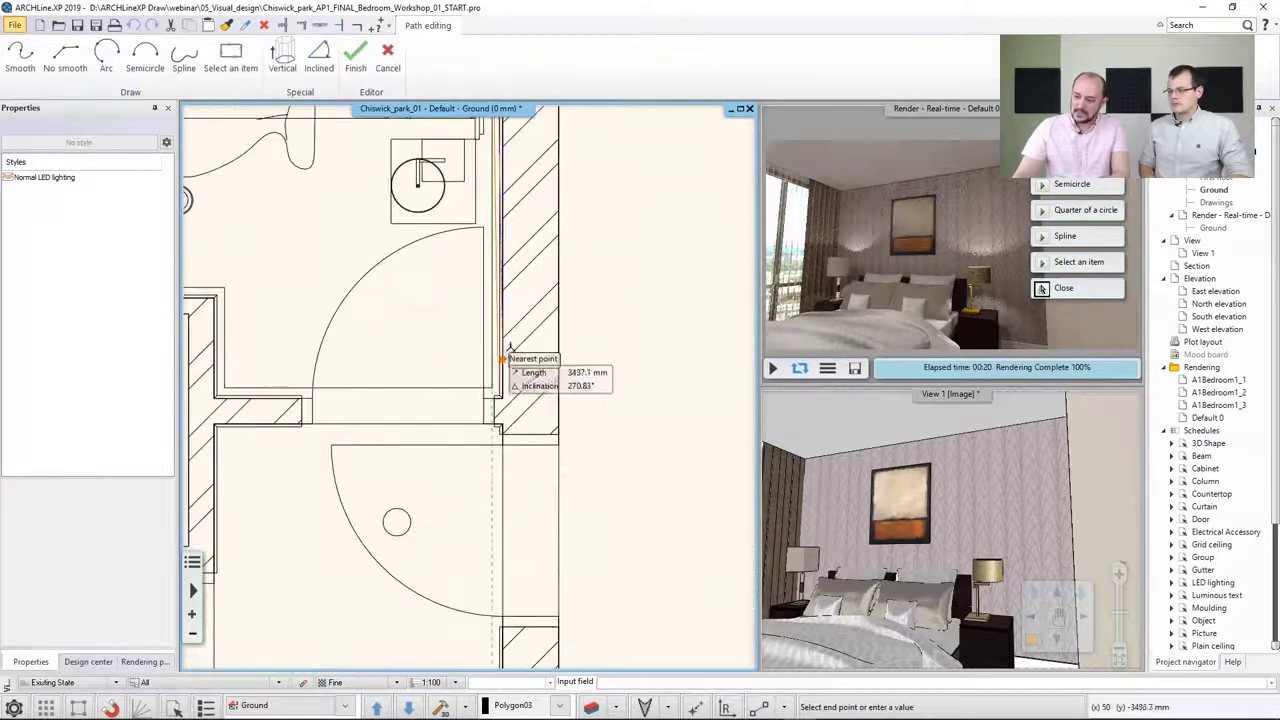
left_click(472, 416)
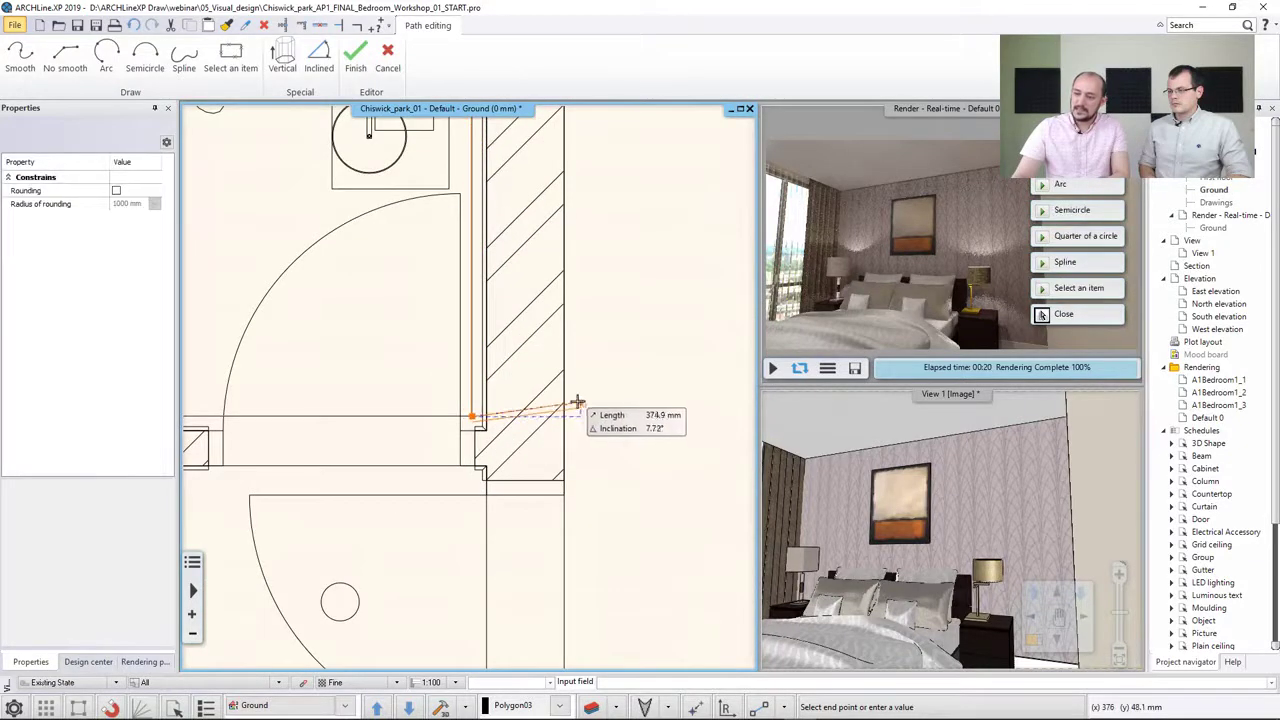
key("Return")
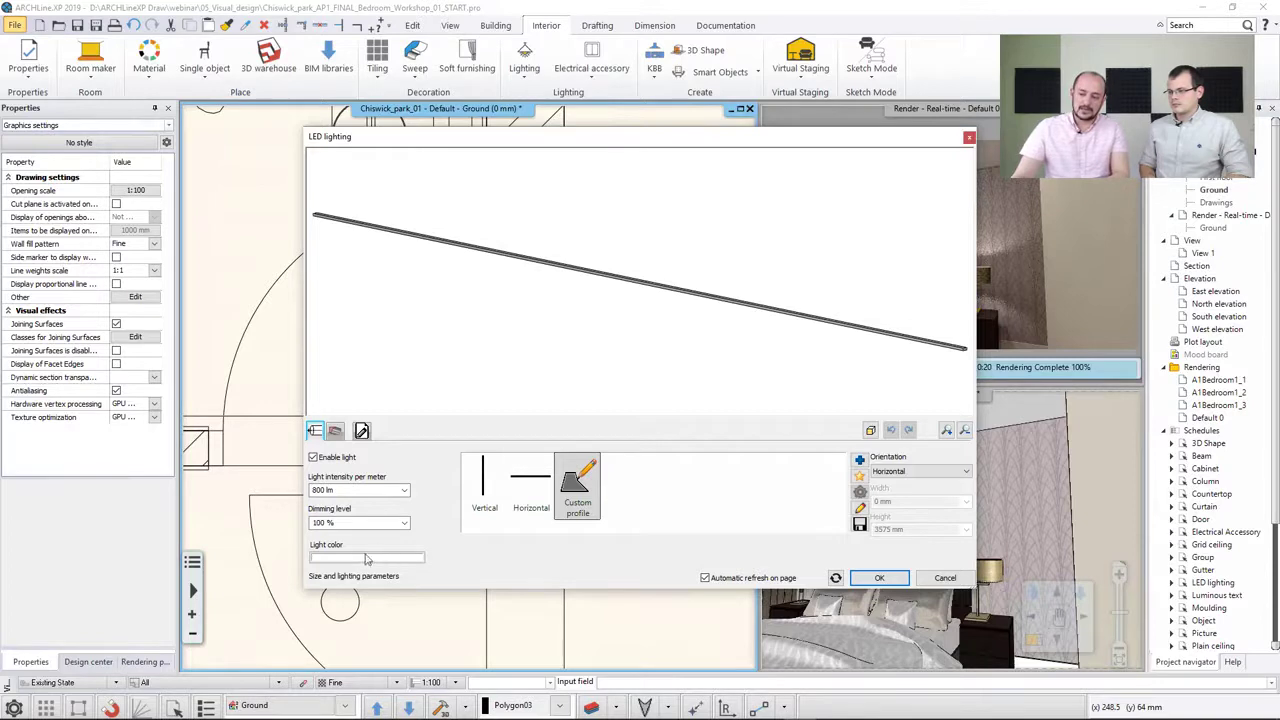
Set the LED strip's section profile width to 10 mm and view its material options
left_click(334, 431)
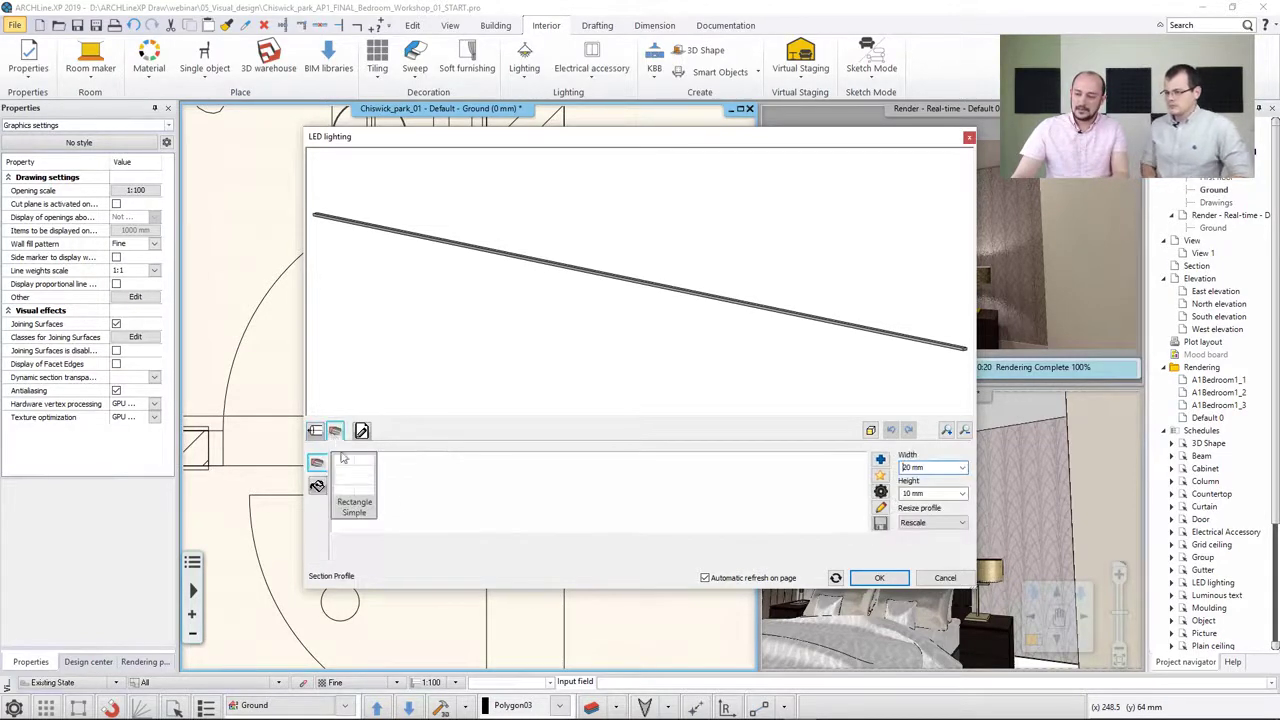
double_click(920, 467)
type("10")
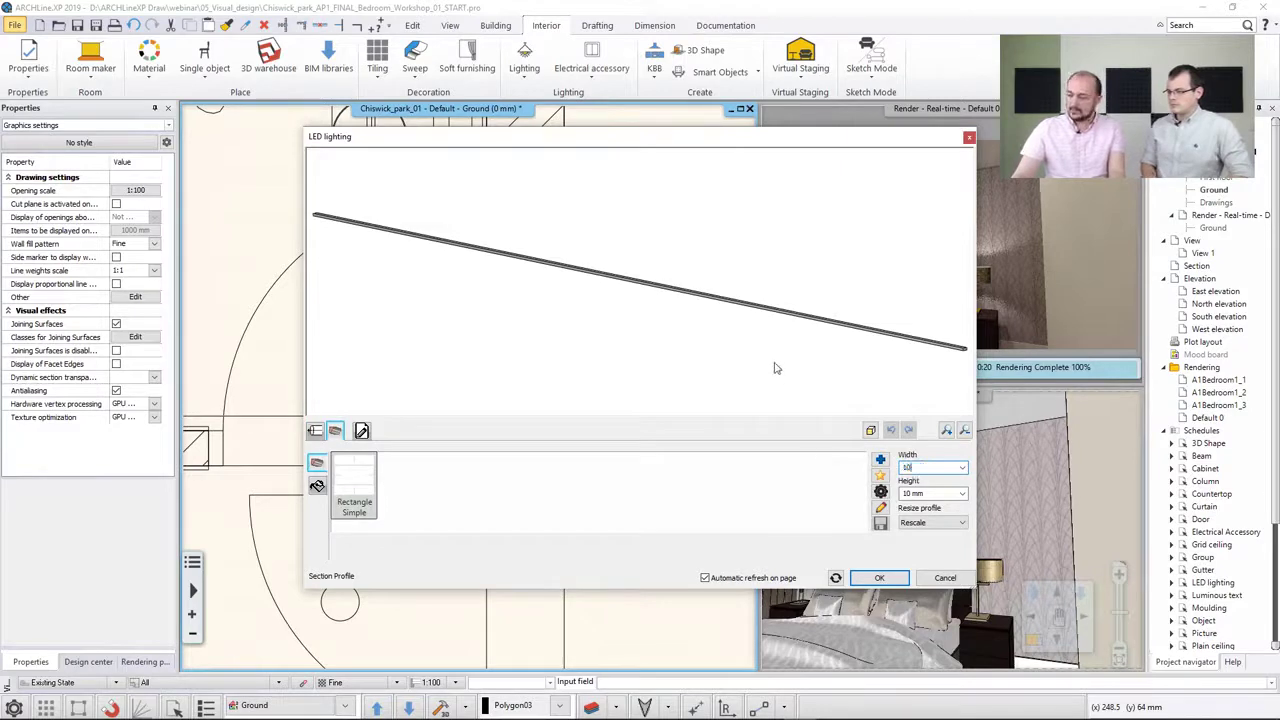
left_click(827, 386)
scroll(872, 356, "up", 5)
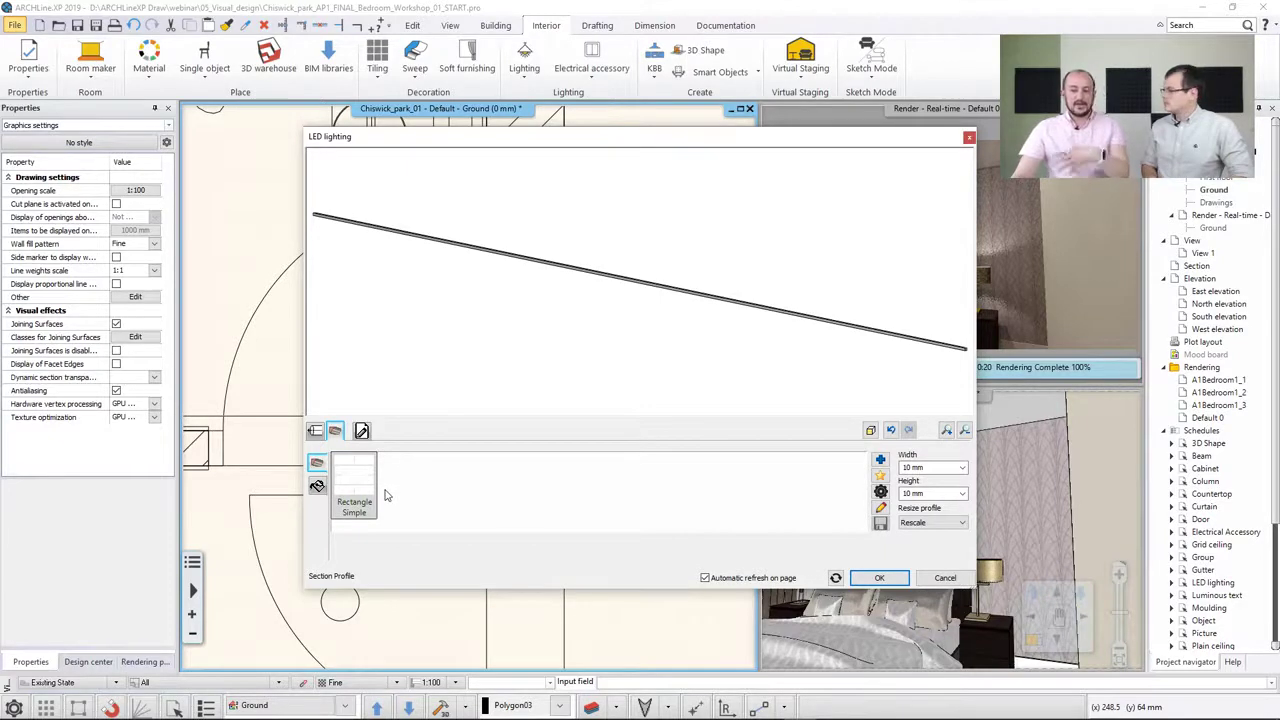
left_click(317, 486)
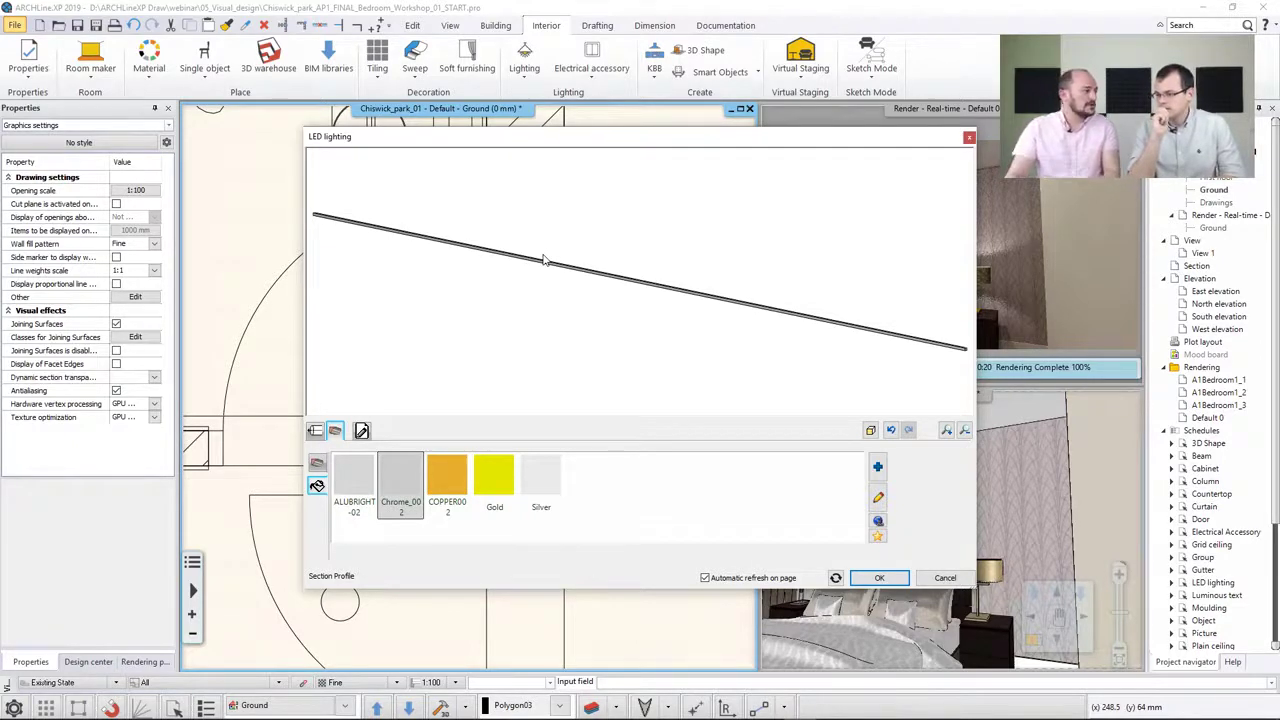
Set the LED strip's relative elevation to 2490 mm
left_click(361, 430)
left_click(363, 472)
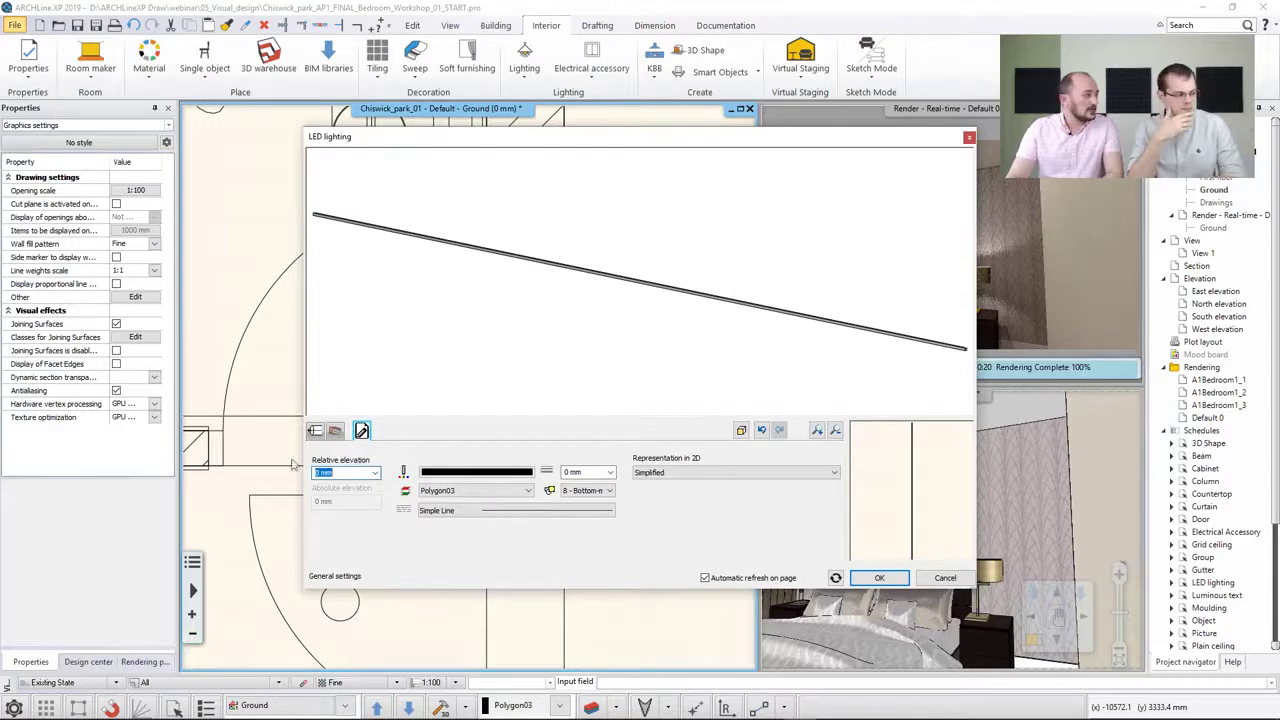
type("2490")
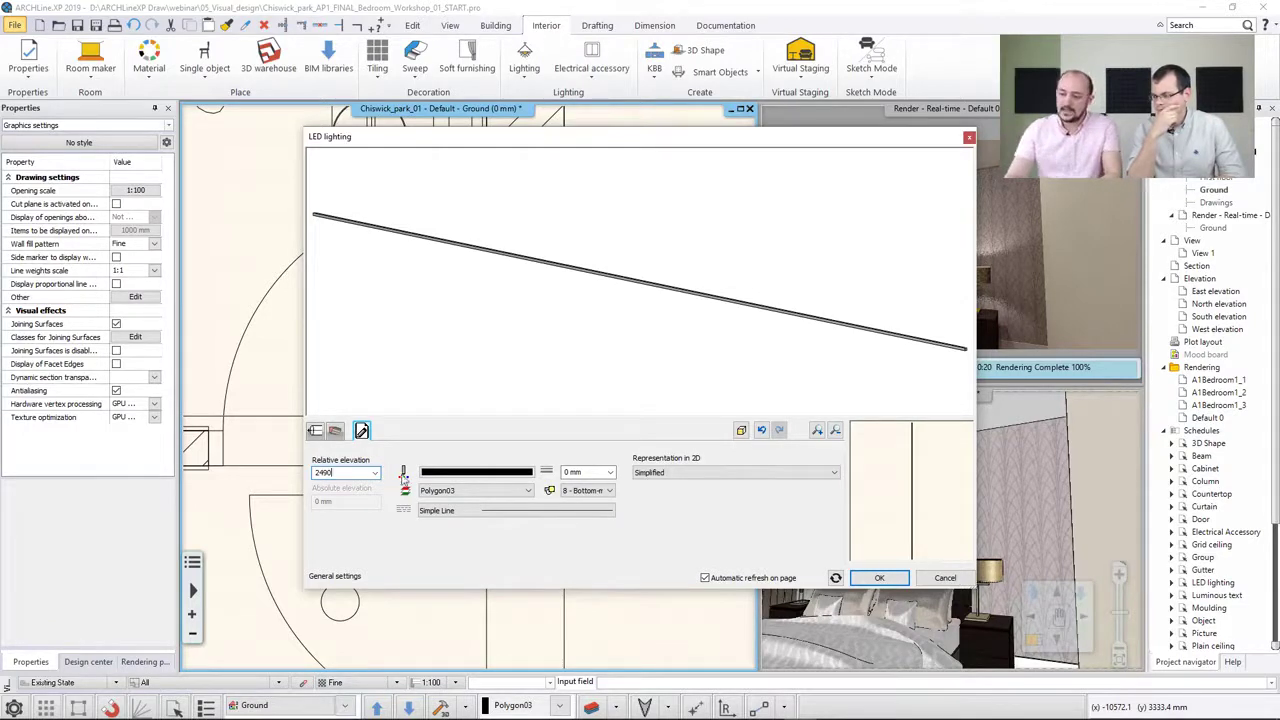
left_click(315, 430)
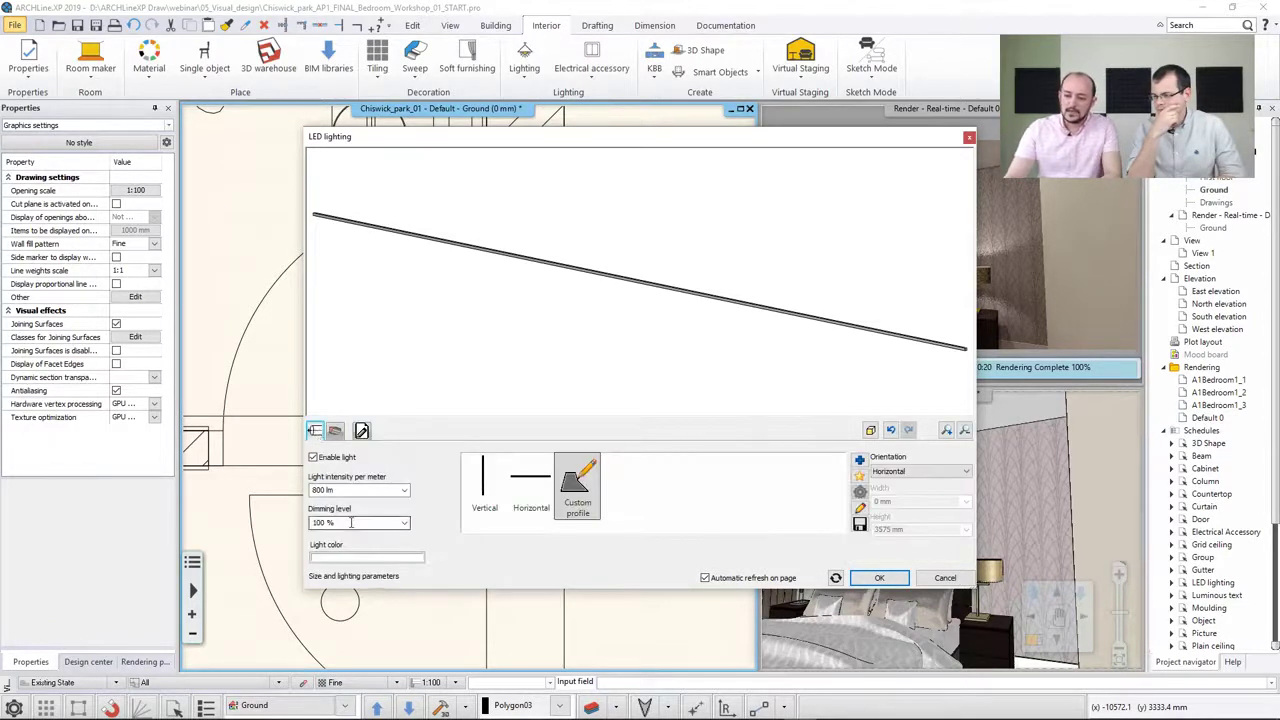
Set the LED strip's light colour to a light peach (index 137) and confirm the LED lighting settings
left_click(346, 558)
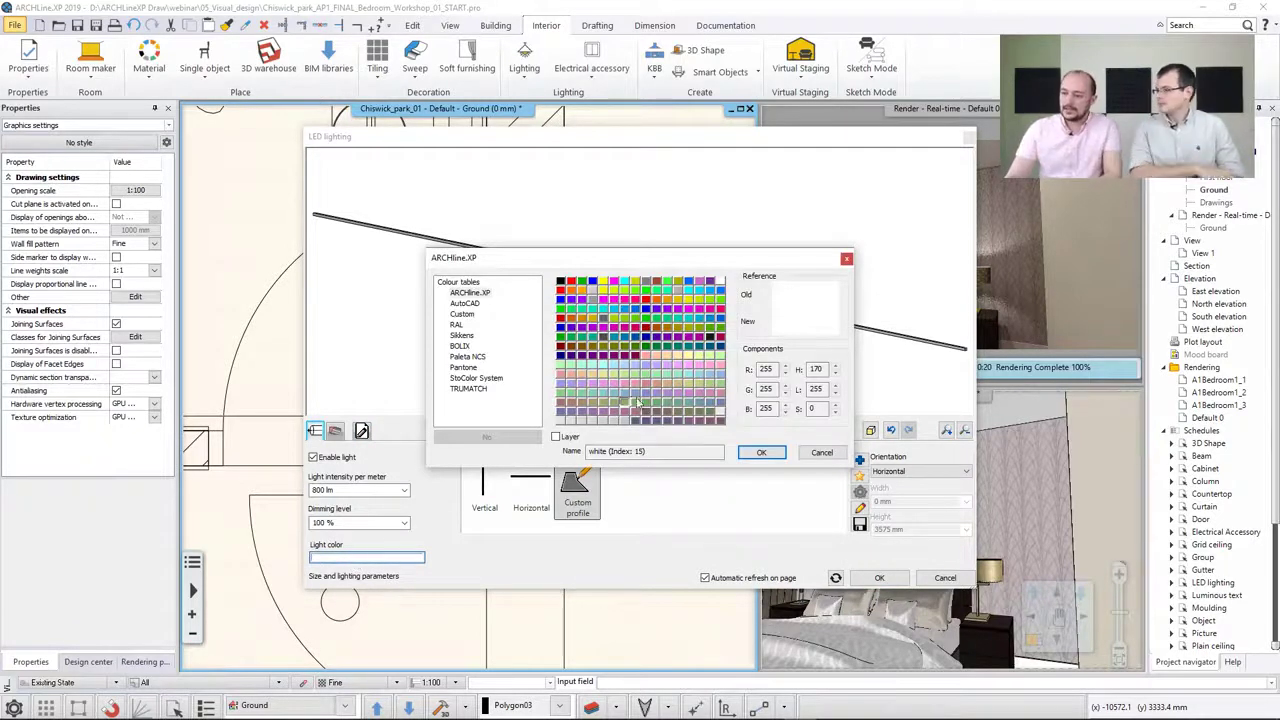
left_click(668, 302)
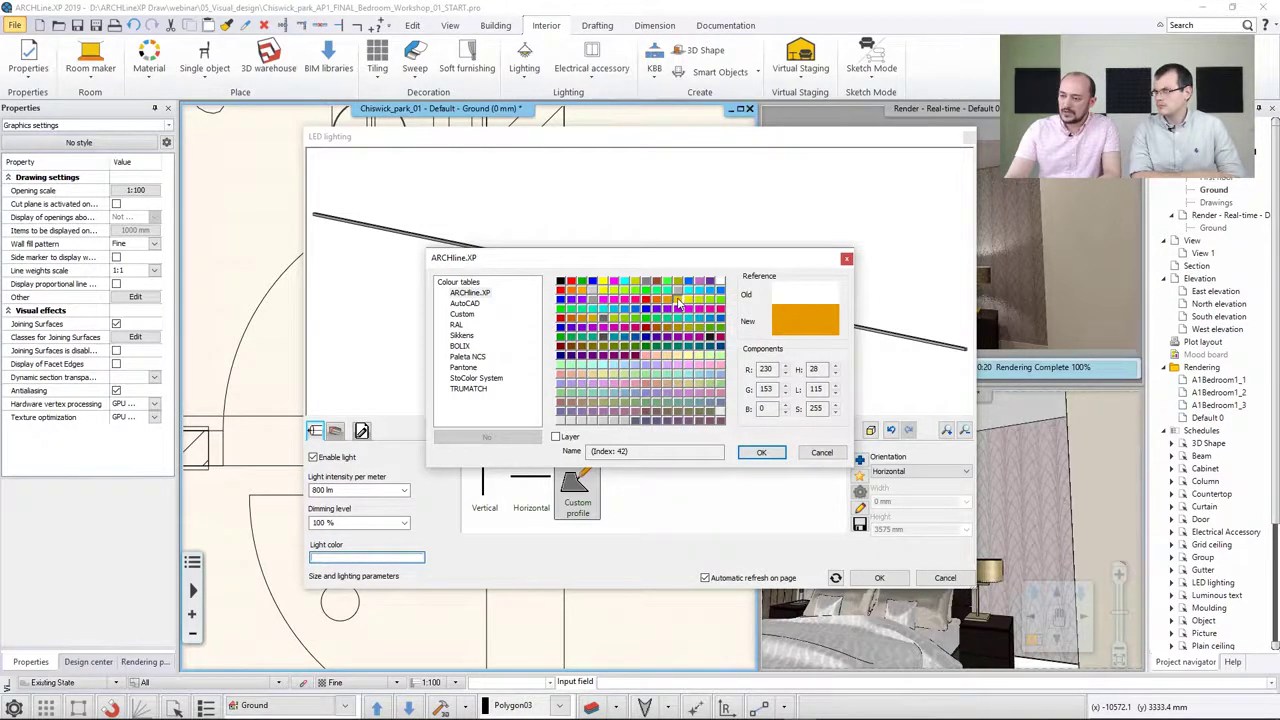
left_click(657, 357)
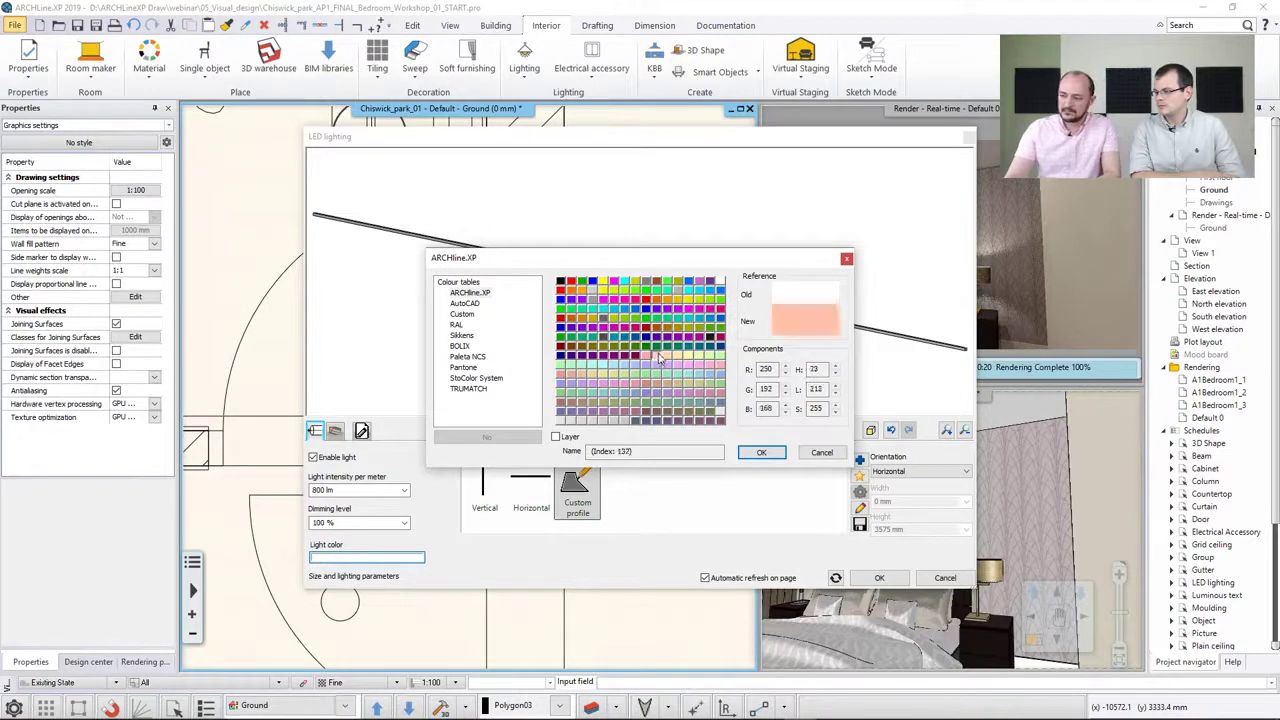
left_click(754, 452)
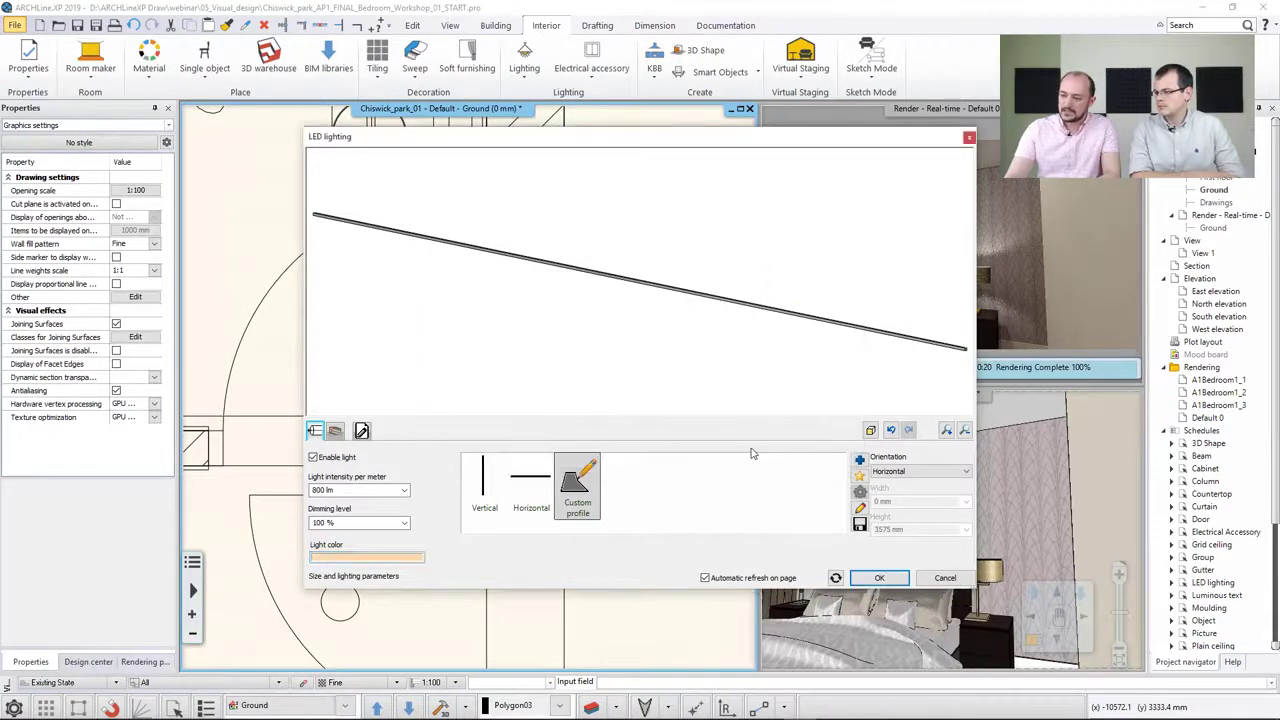
left_click(874, 578)
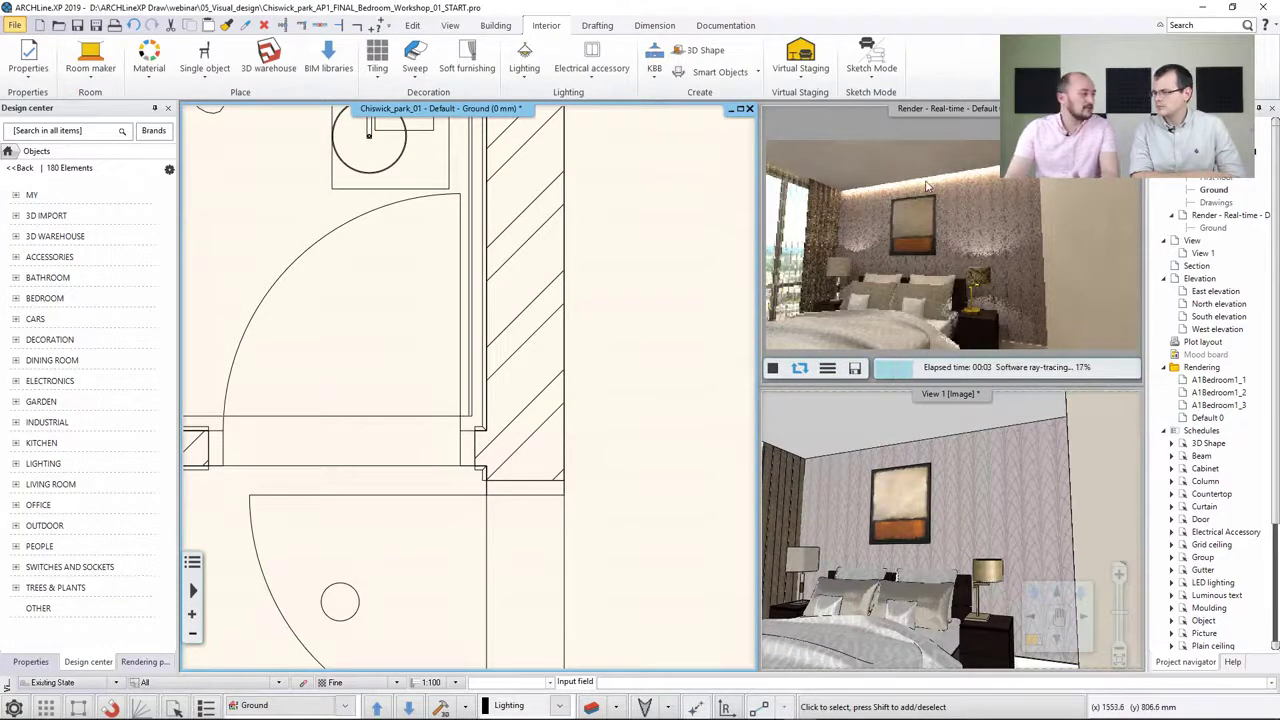
Examine the LED strip's properties and the ceiling spotlight above the bed in the plan and 3D views
left_click(469, 321)
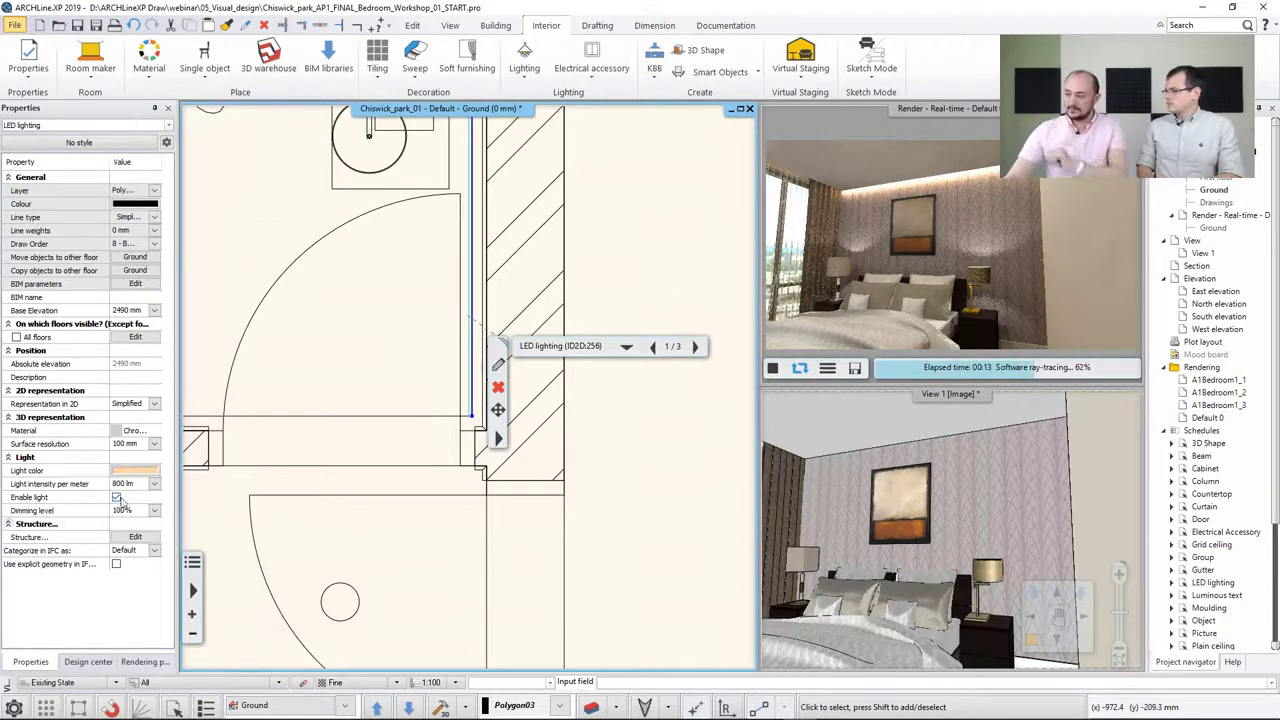
left_click(385, 355)
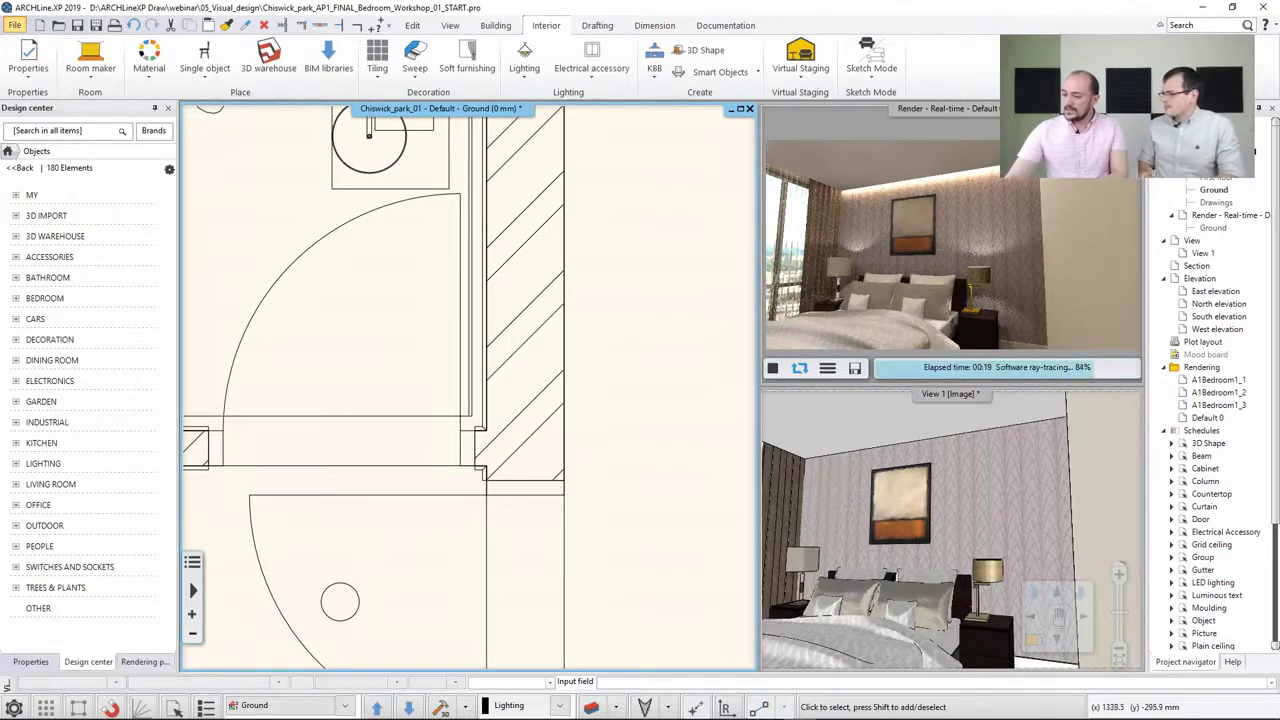
middle_click_drag(835, 480, 895, 484)
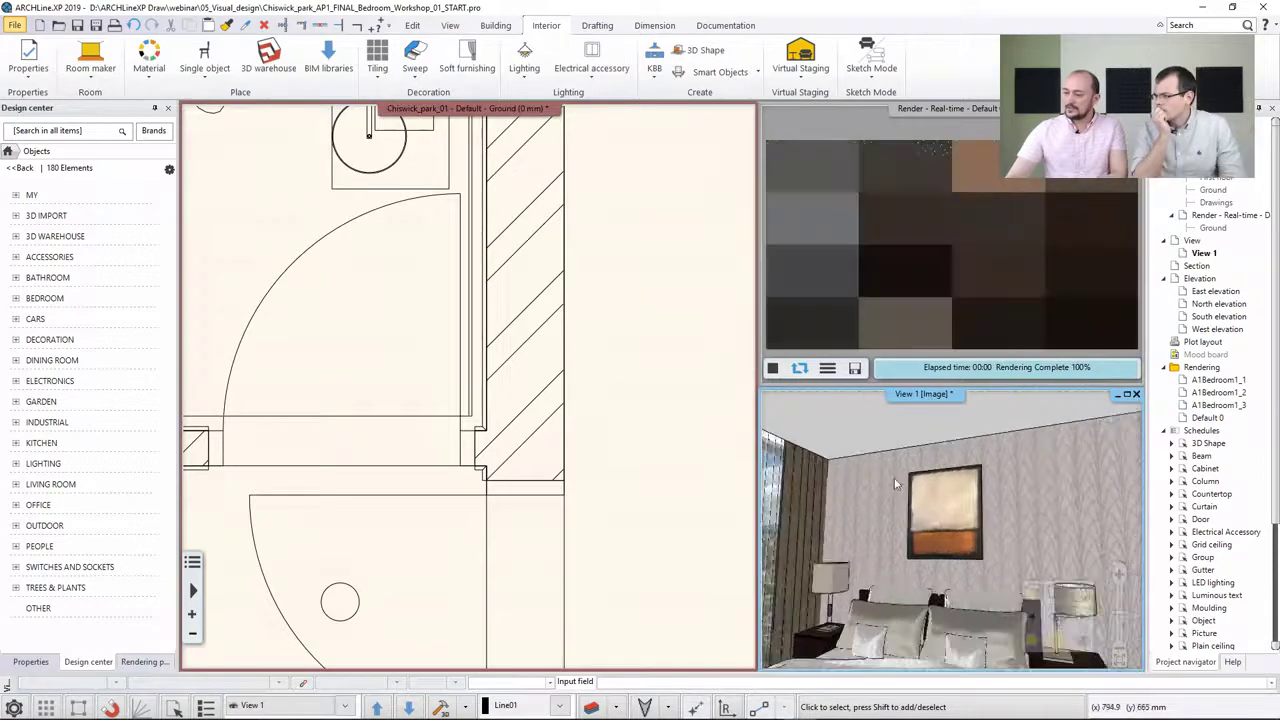
middle_click(402, 306)
middle_click(402, 306)
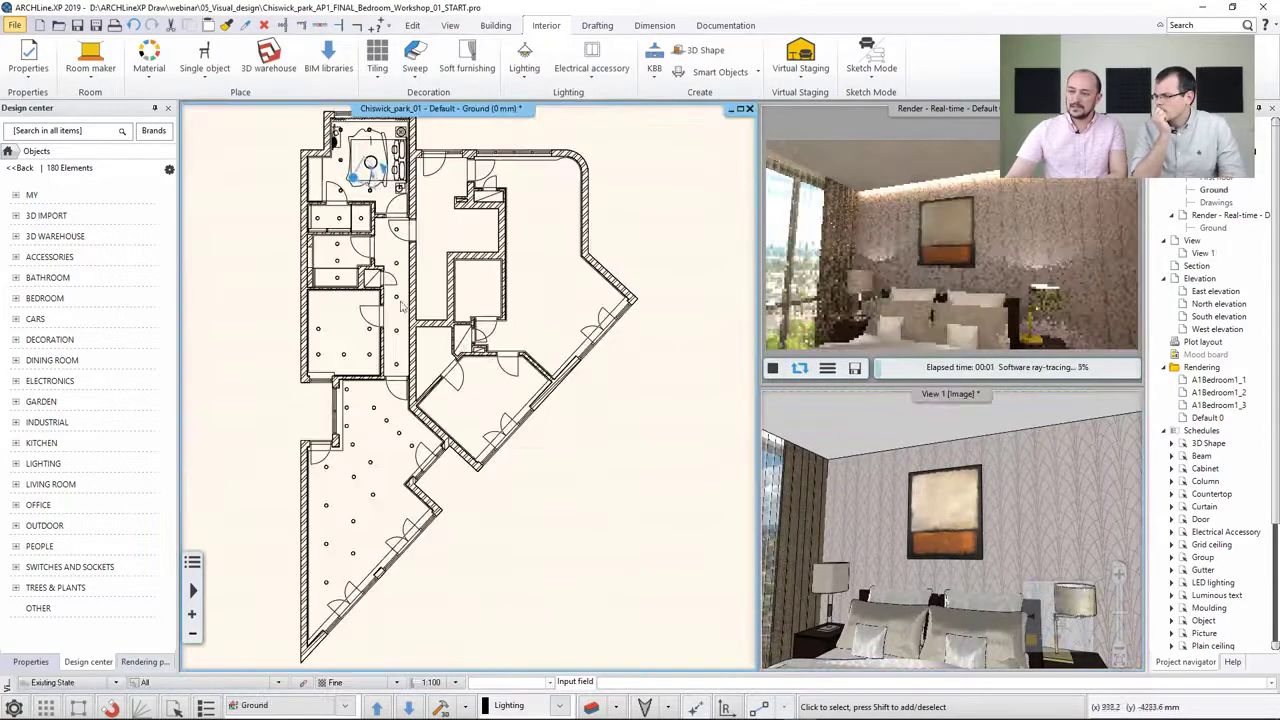
scroll(402, 306, "up", 5)
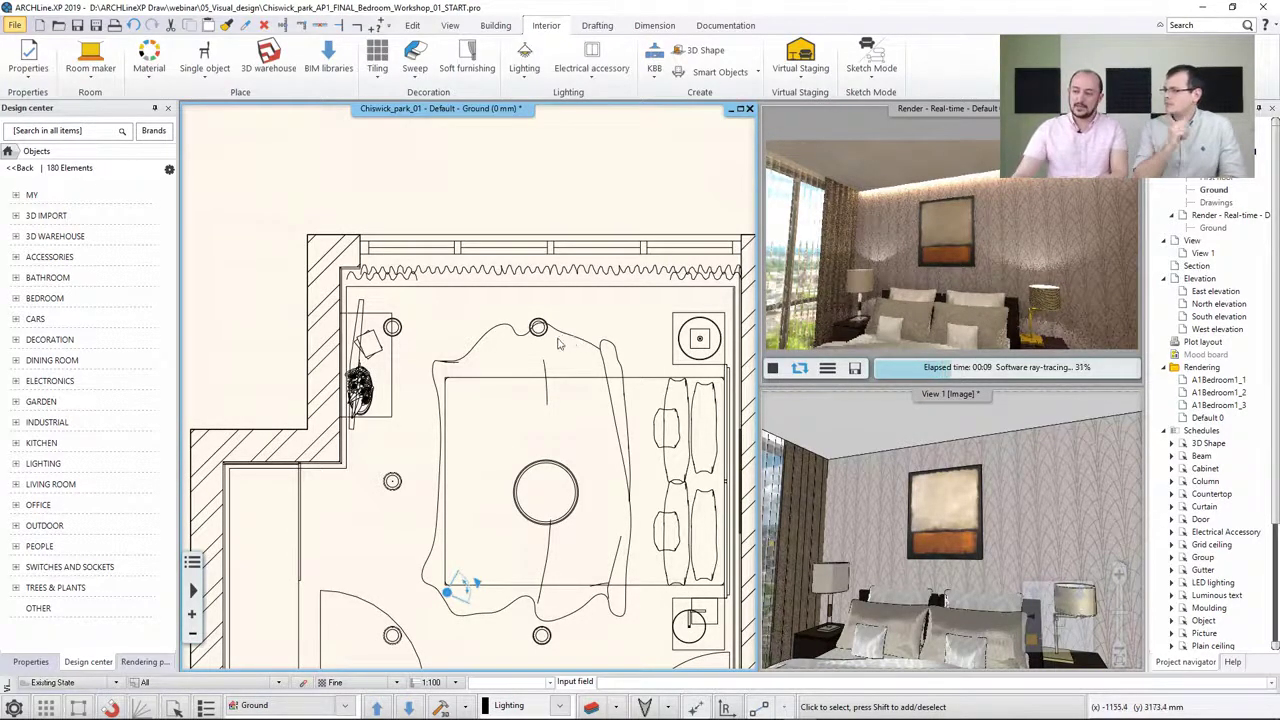
scroll(520, 352, "up", 5)
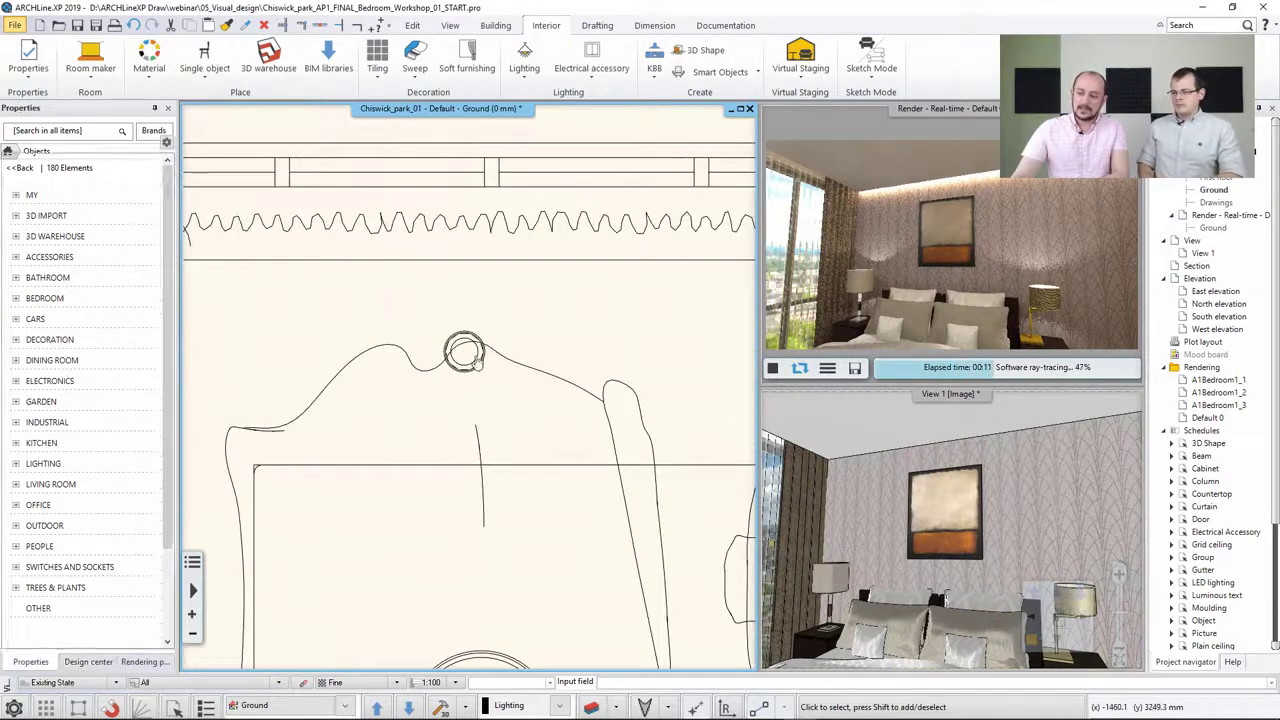
left_click(478, 366)
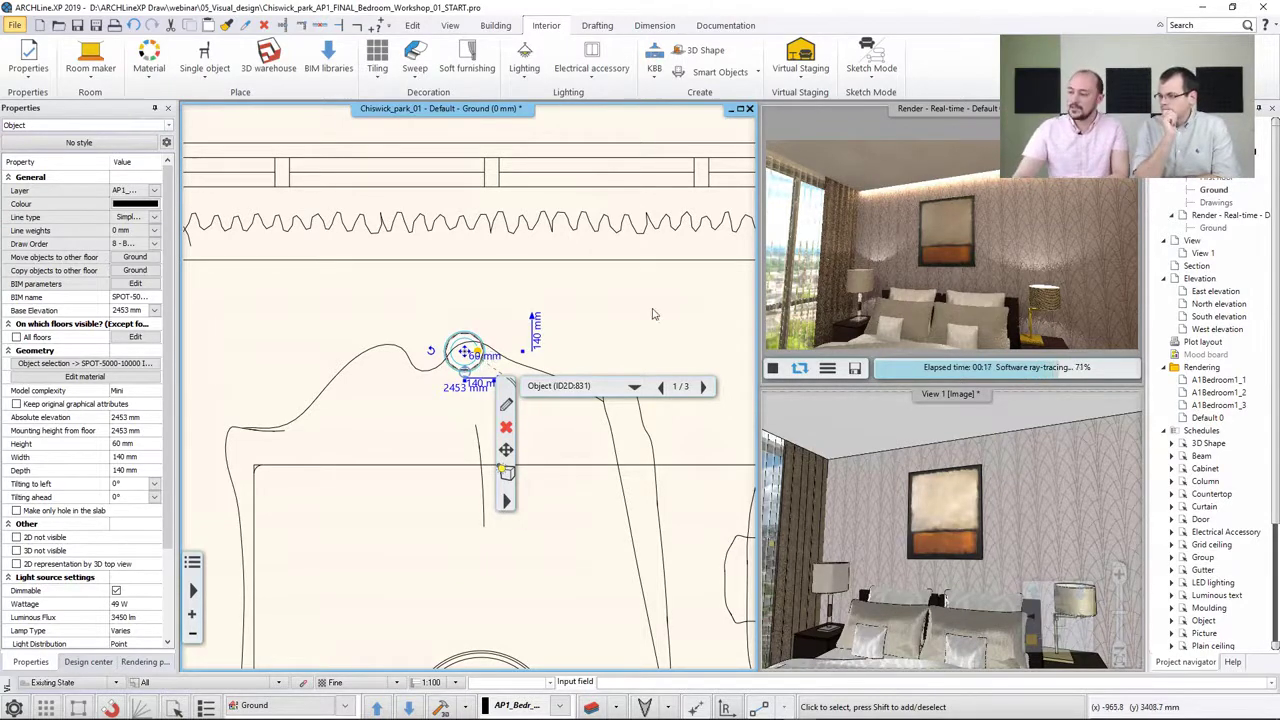
left_click(828, 445)
scroll(830, 446, "down", 5)
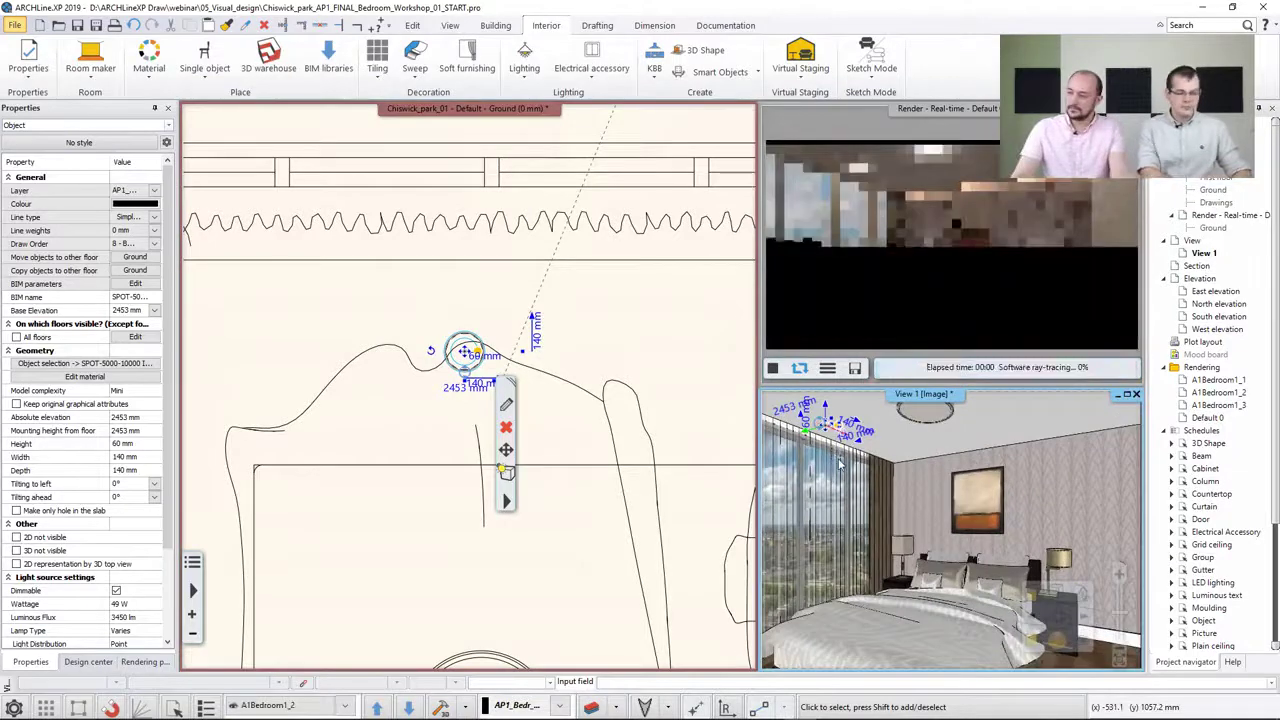
key("Escape")
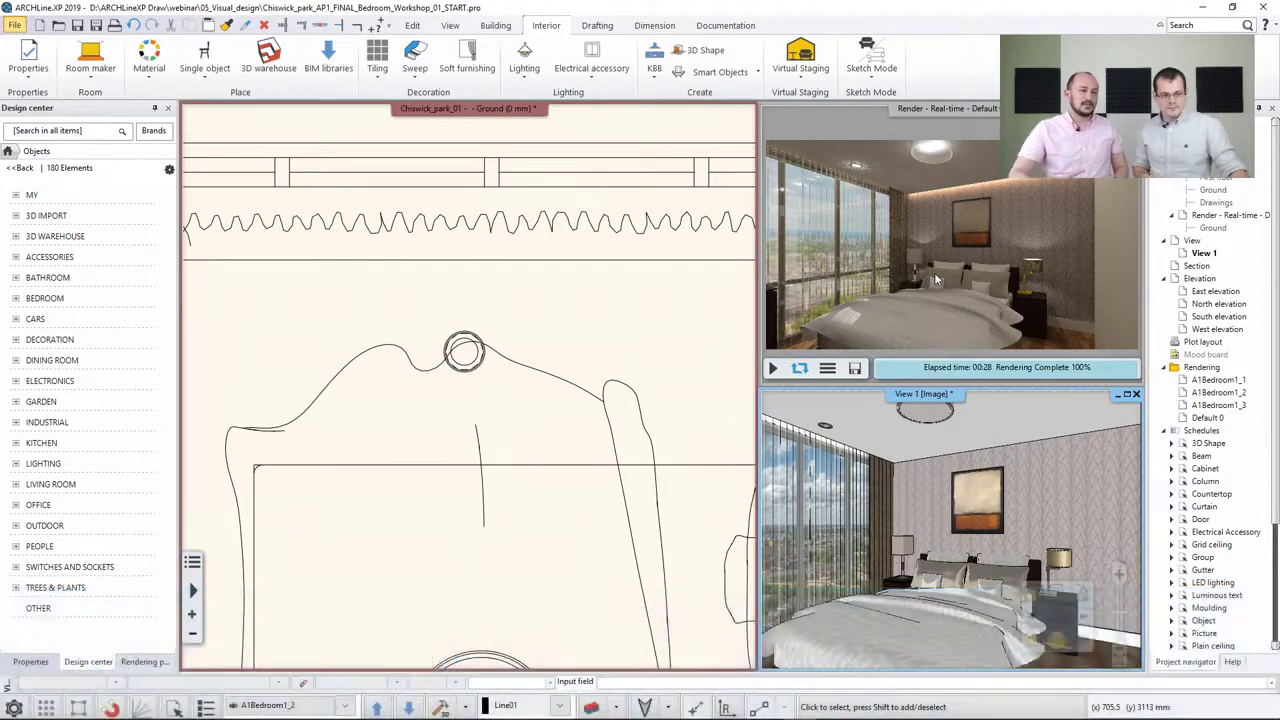
Browse the Design center's catalog to the global light source categories
left_click(30, 663)
left_click(80, 663)
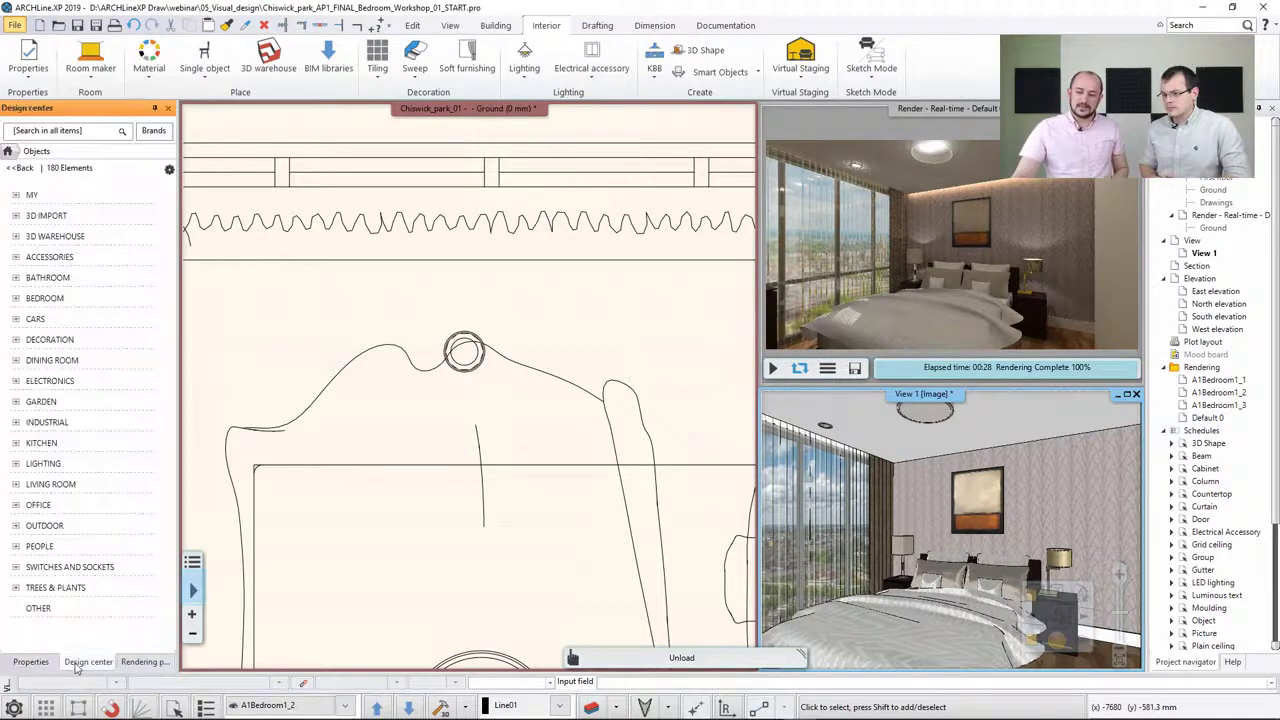
left_click(8, 151)
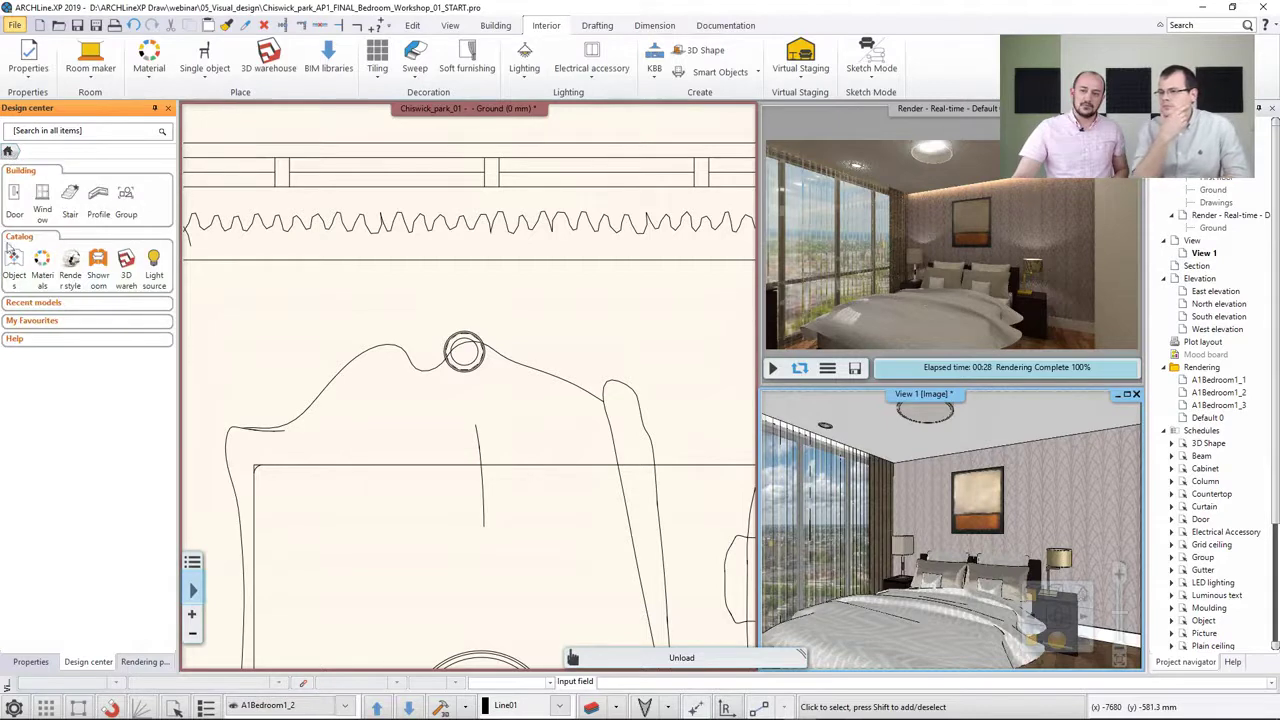
left_click(153, 262)
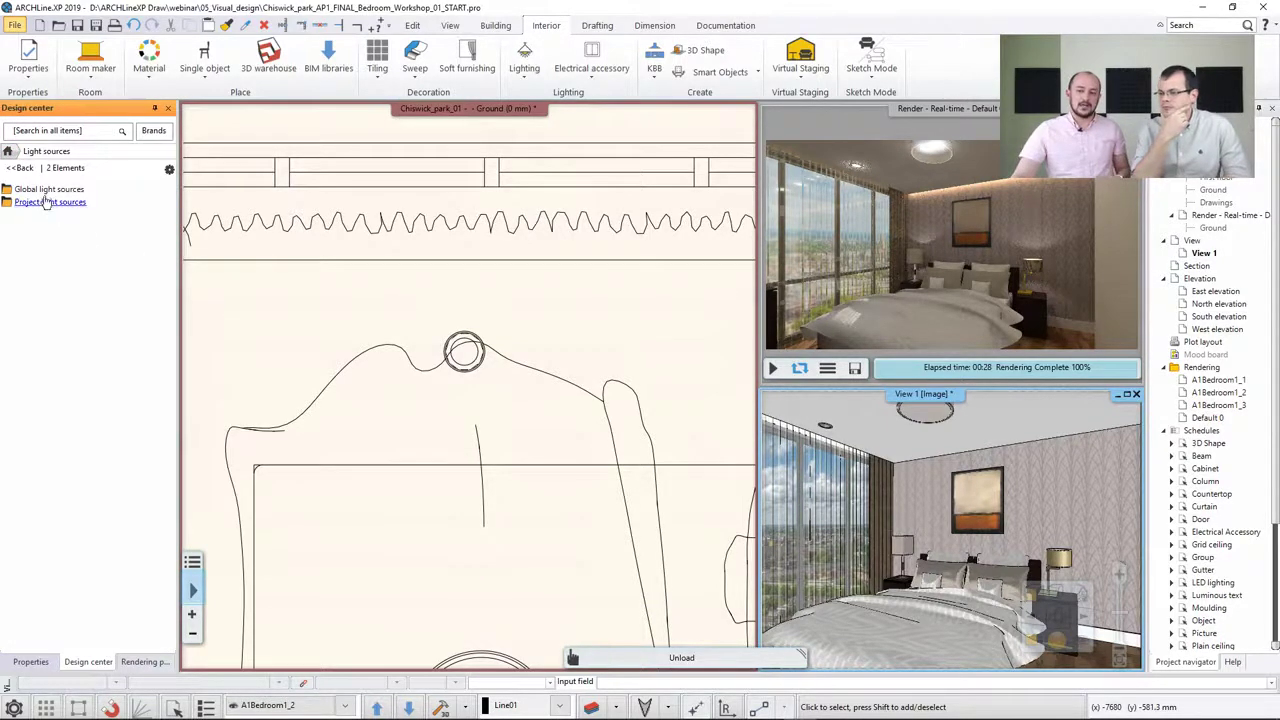
double_click(46, 190)
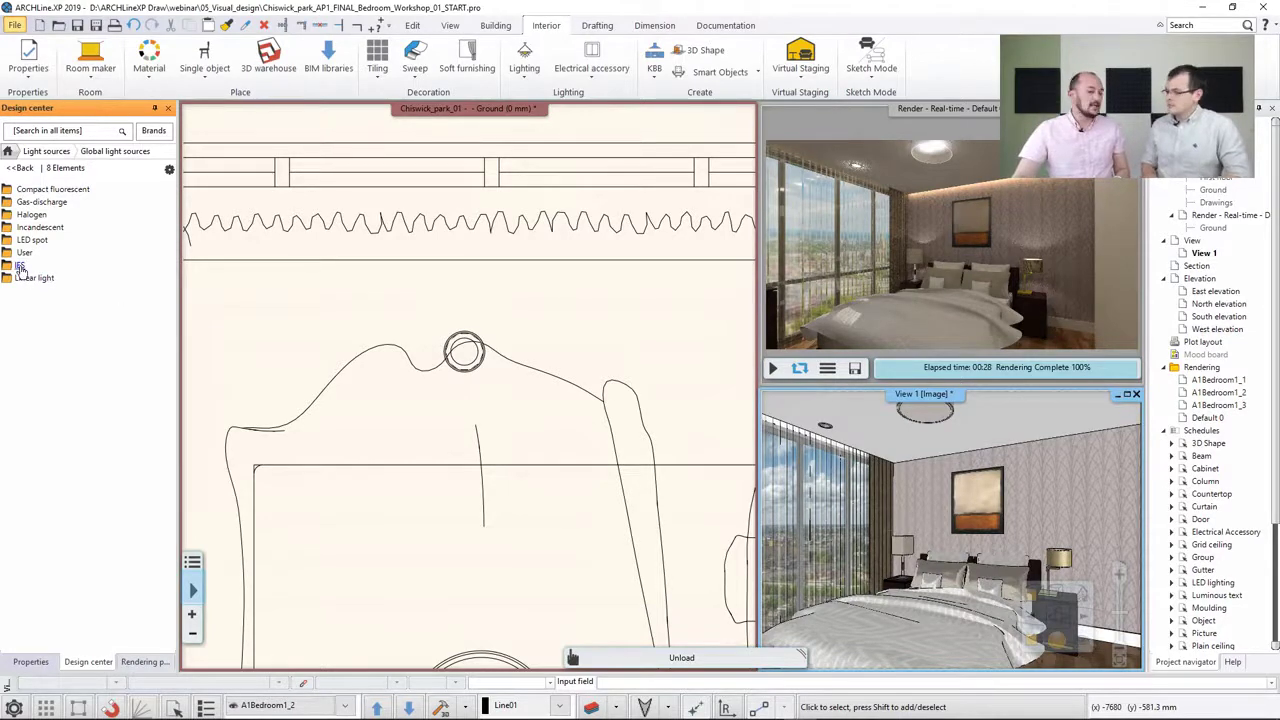
Open the ceiling spotlight's light manager and inspect its GE Lighting IES light source
scroll(439, 320, "up", 2)
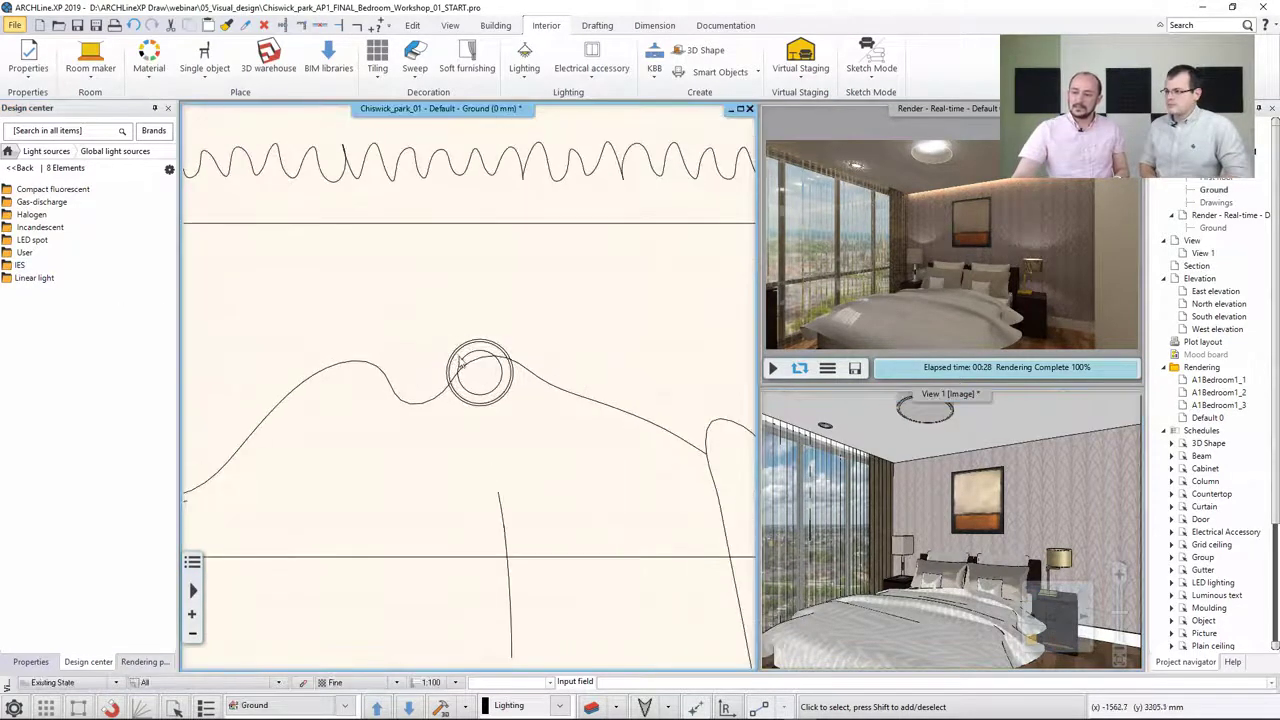
left_click(460, 361)
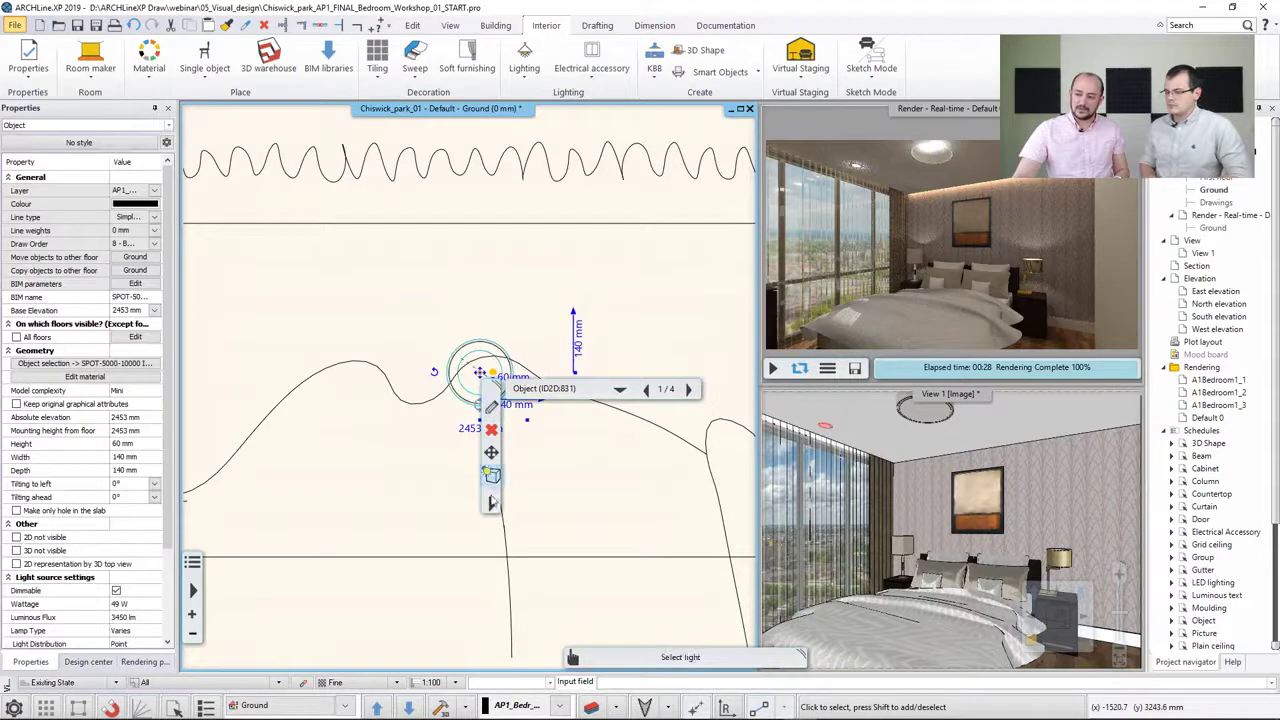
left_click(493, 505)
mouse_move(568, 402)
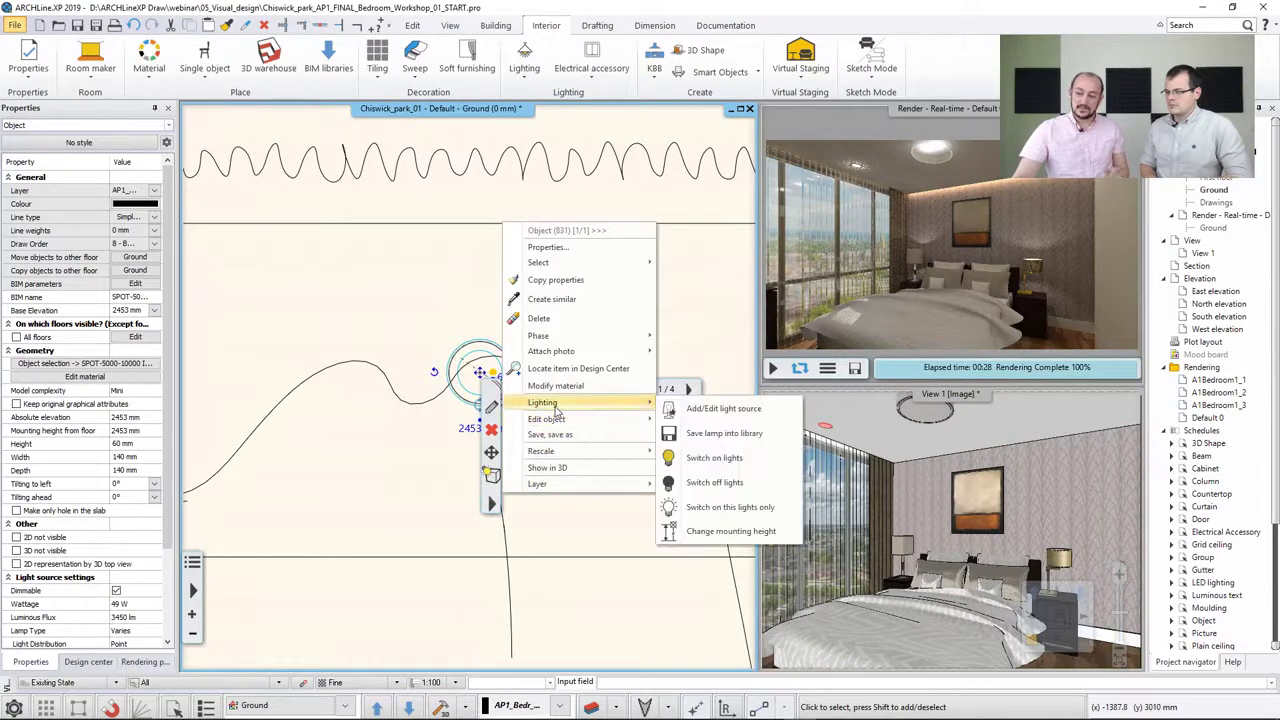
left_click(722, 408)
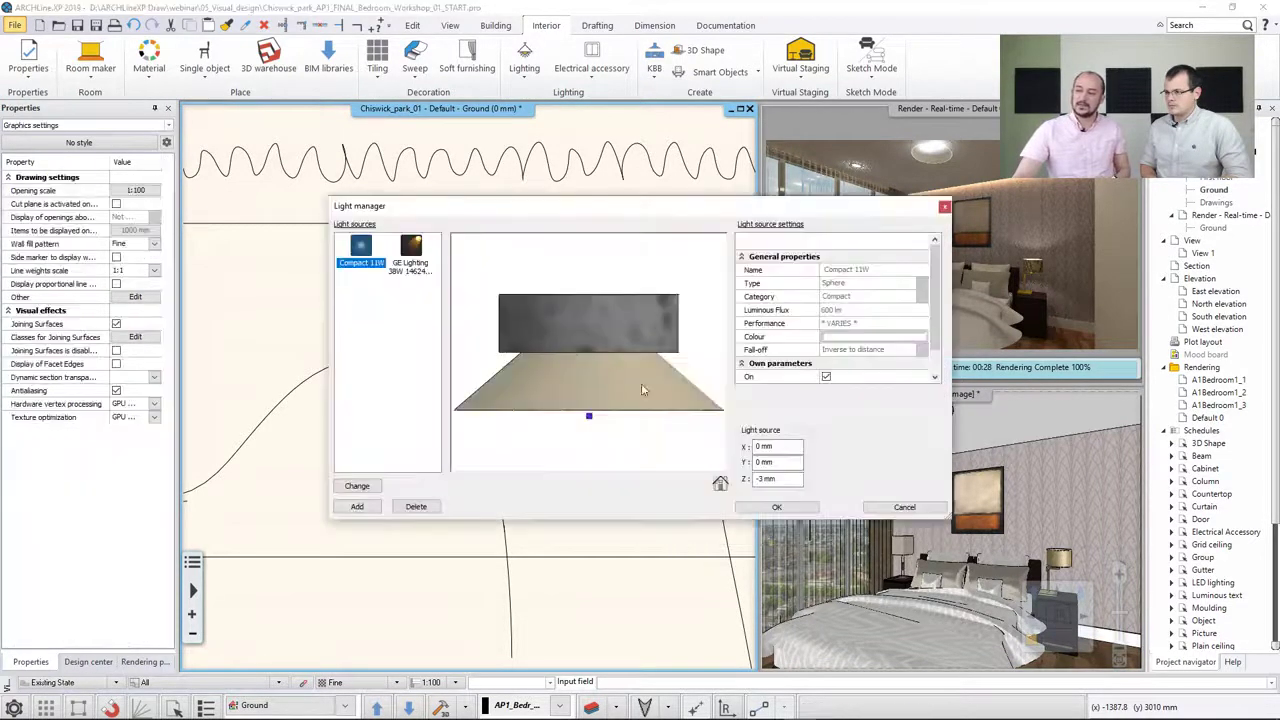
left_click(412, 268)
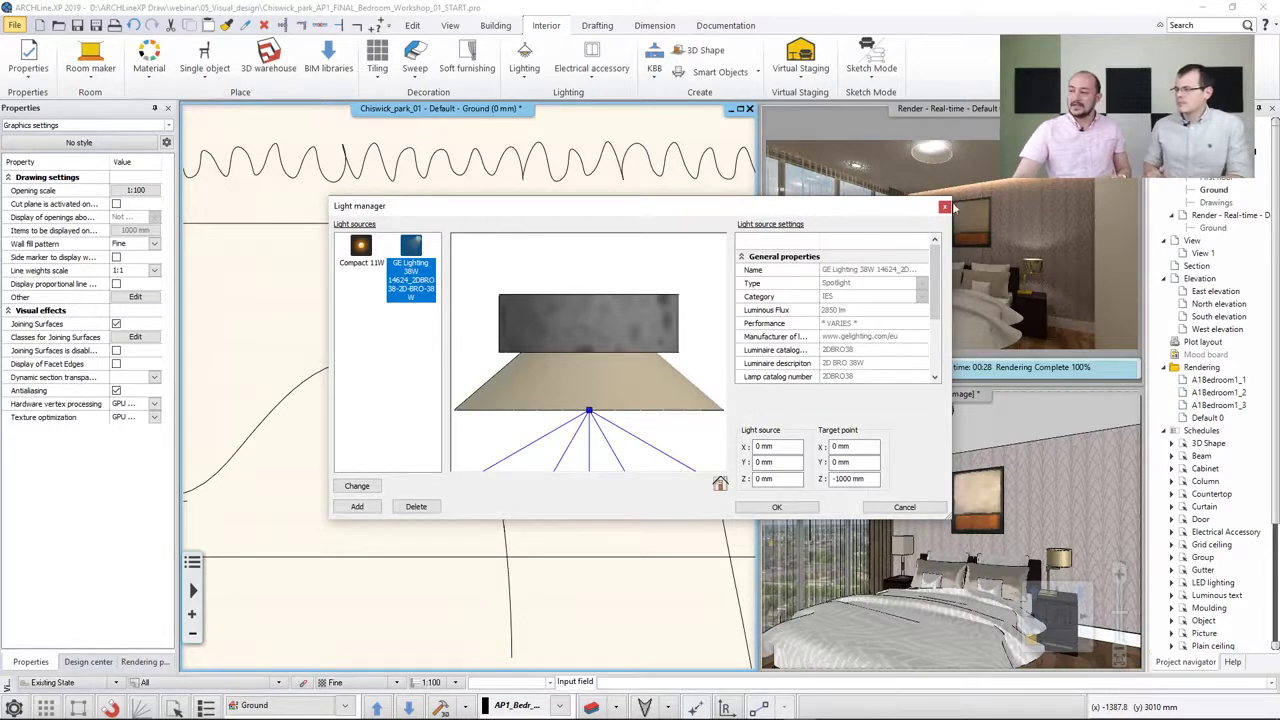
key("Return")
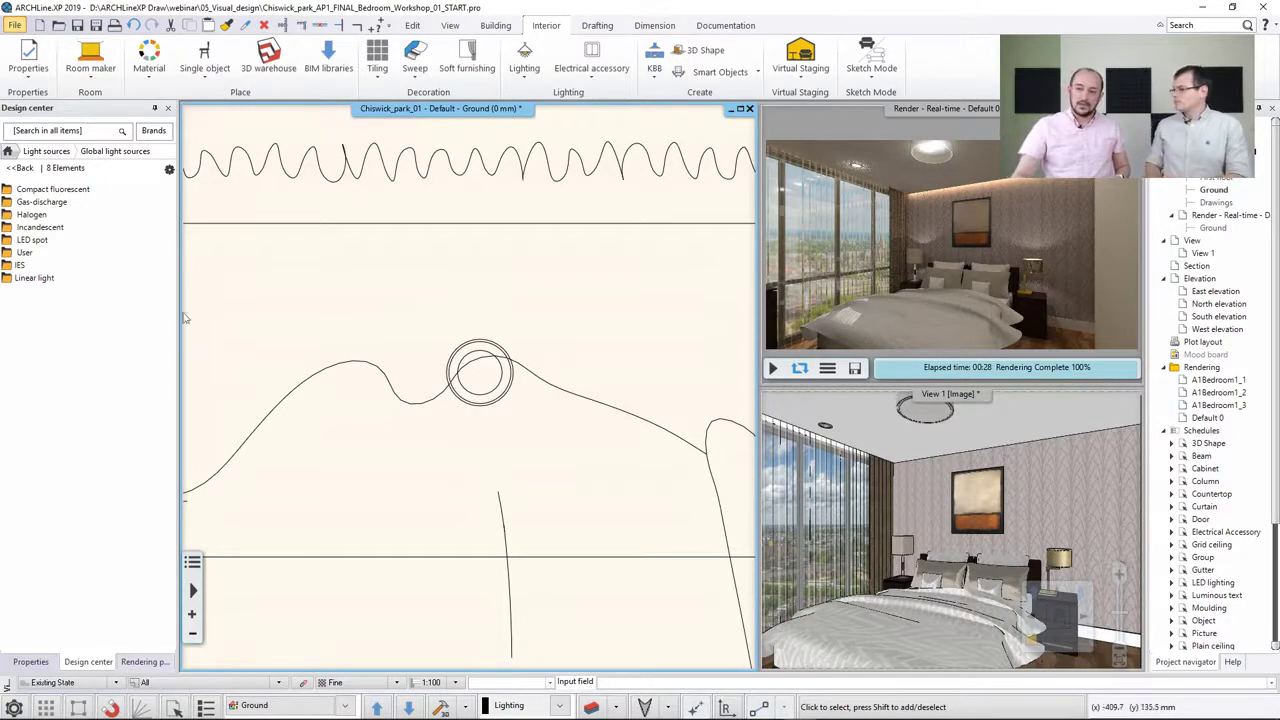
Browse the IES light source library and its import options in the Design center
double_click(19, 265)
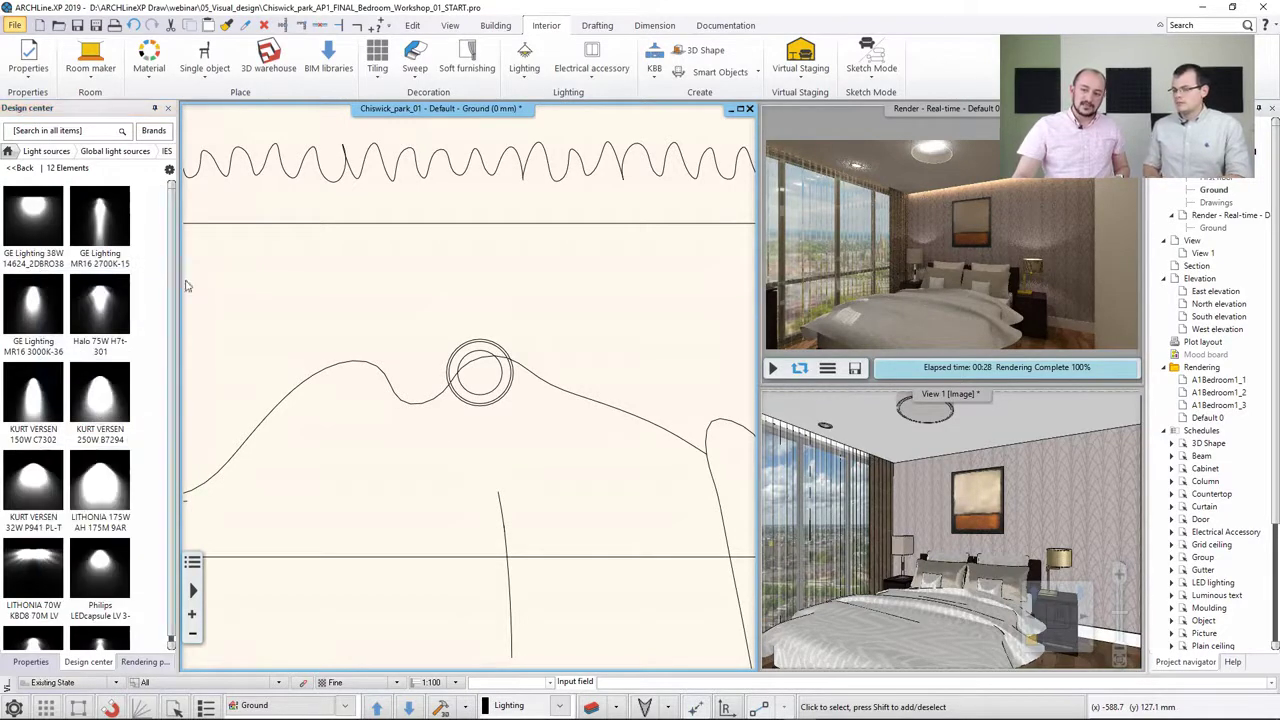
scroll(163, 350, "down", 1)
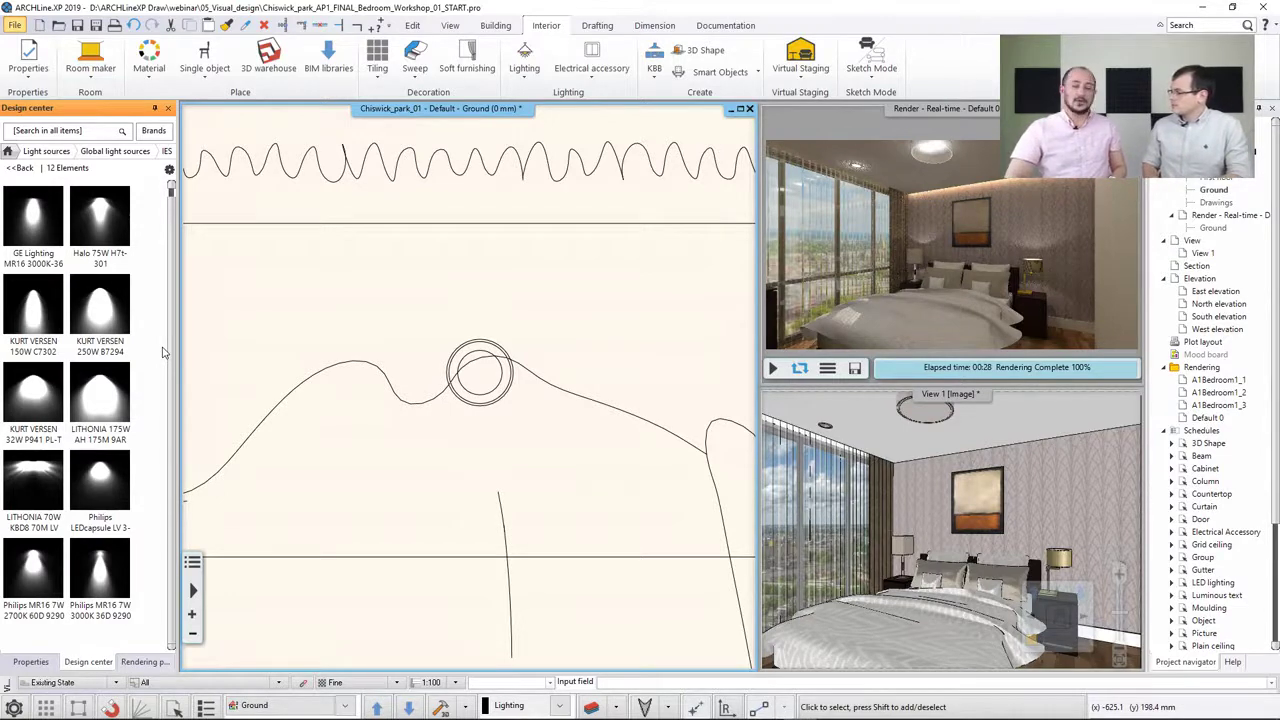
mouse_move(20, 520)
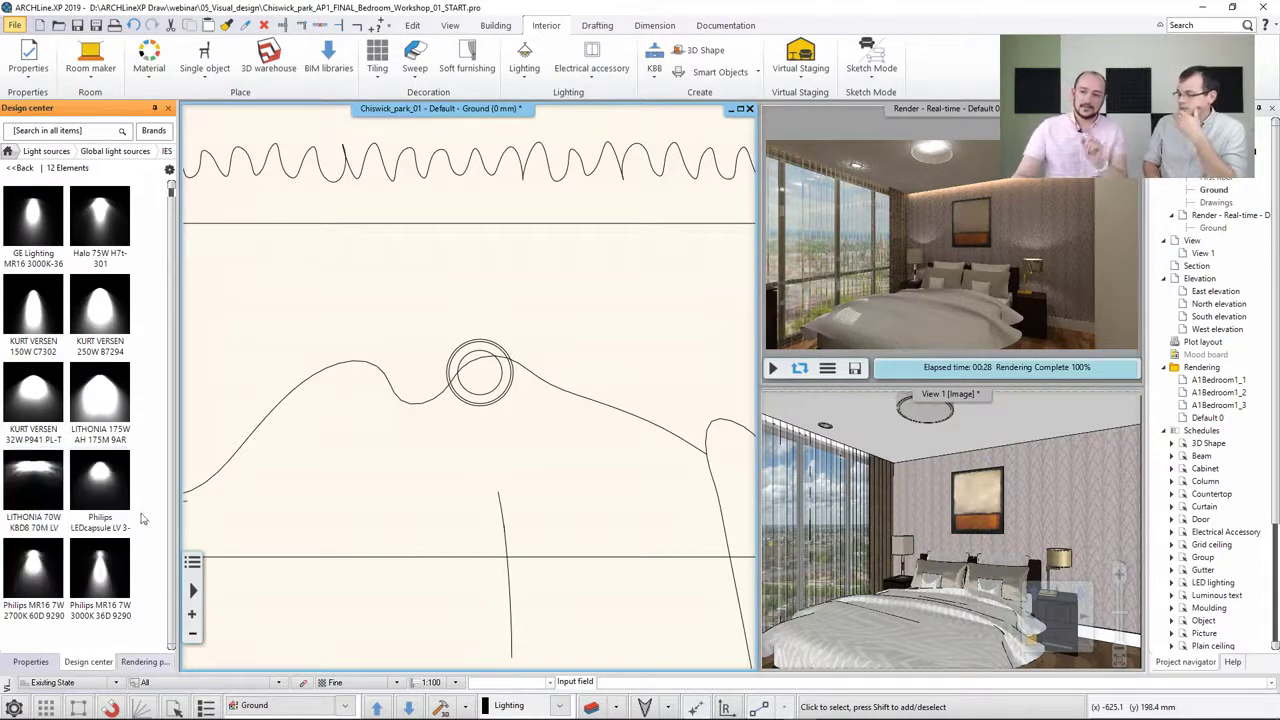
left_click(22, 168)
left_click(7, 150)
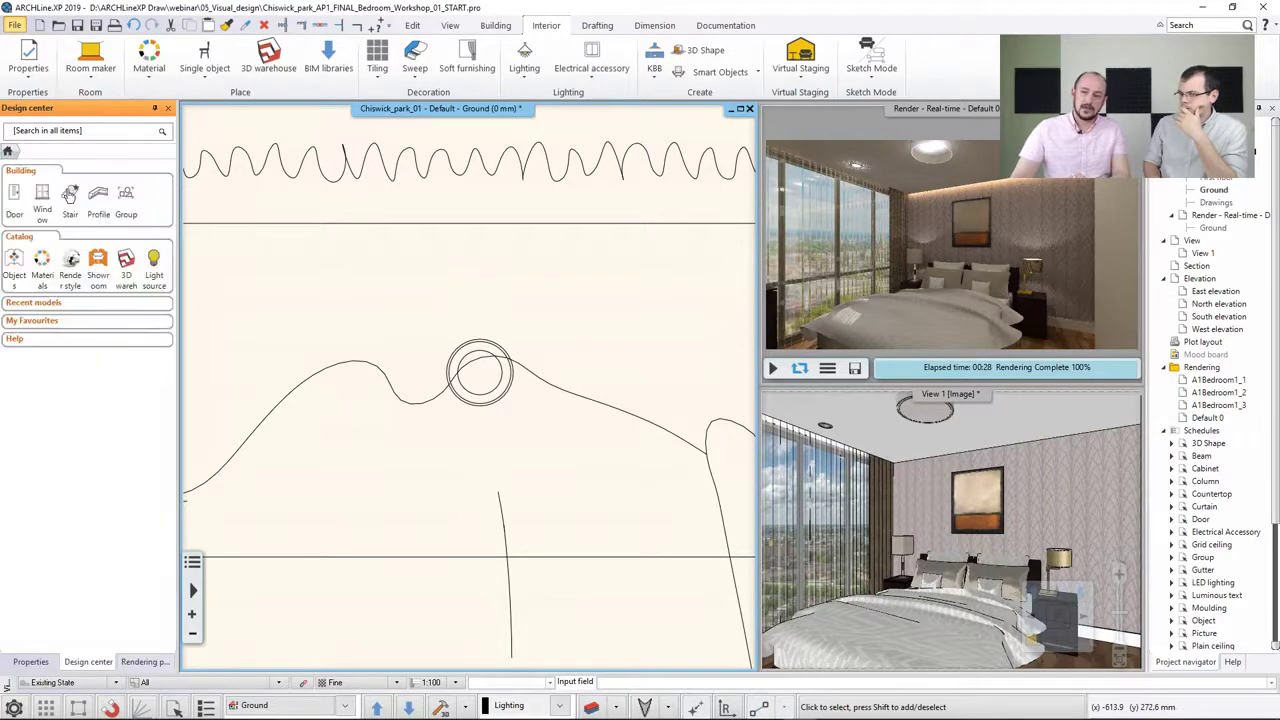
left_click(155, 262)
left_click(28, 192)
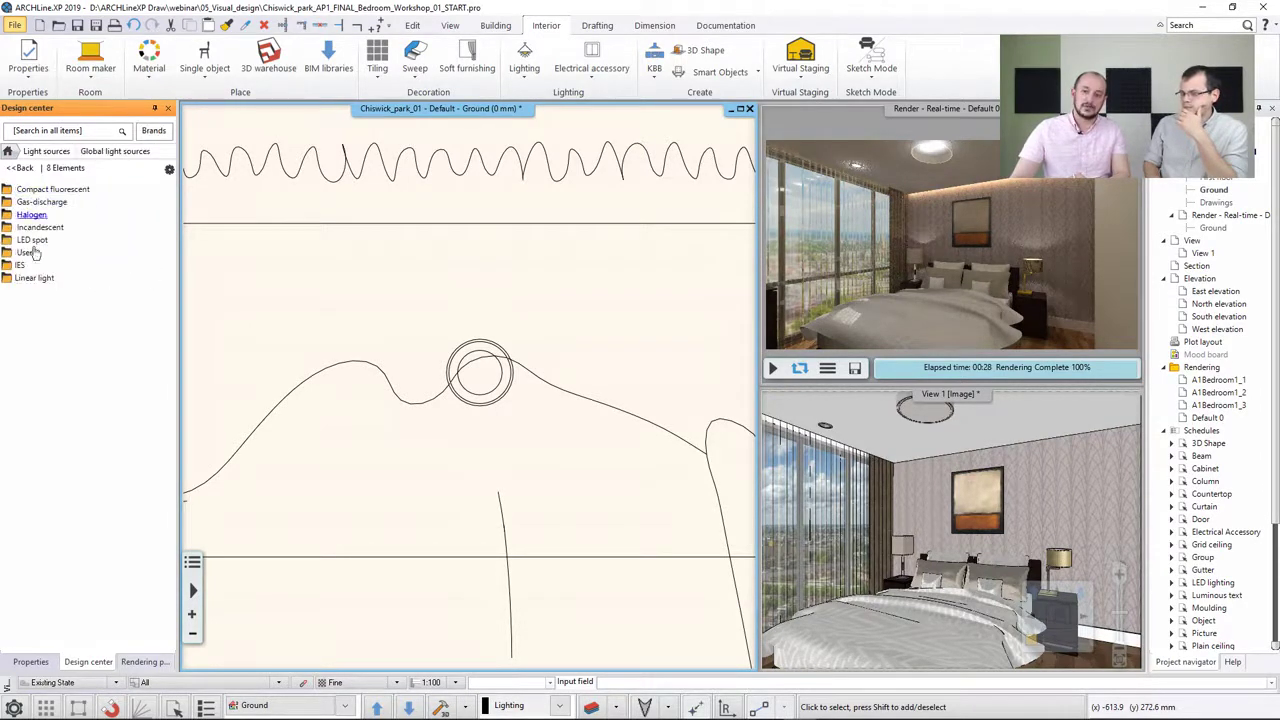
left_click(28, 268)
left_click(169, 170)
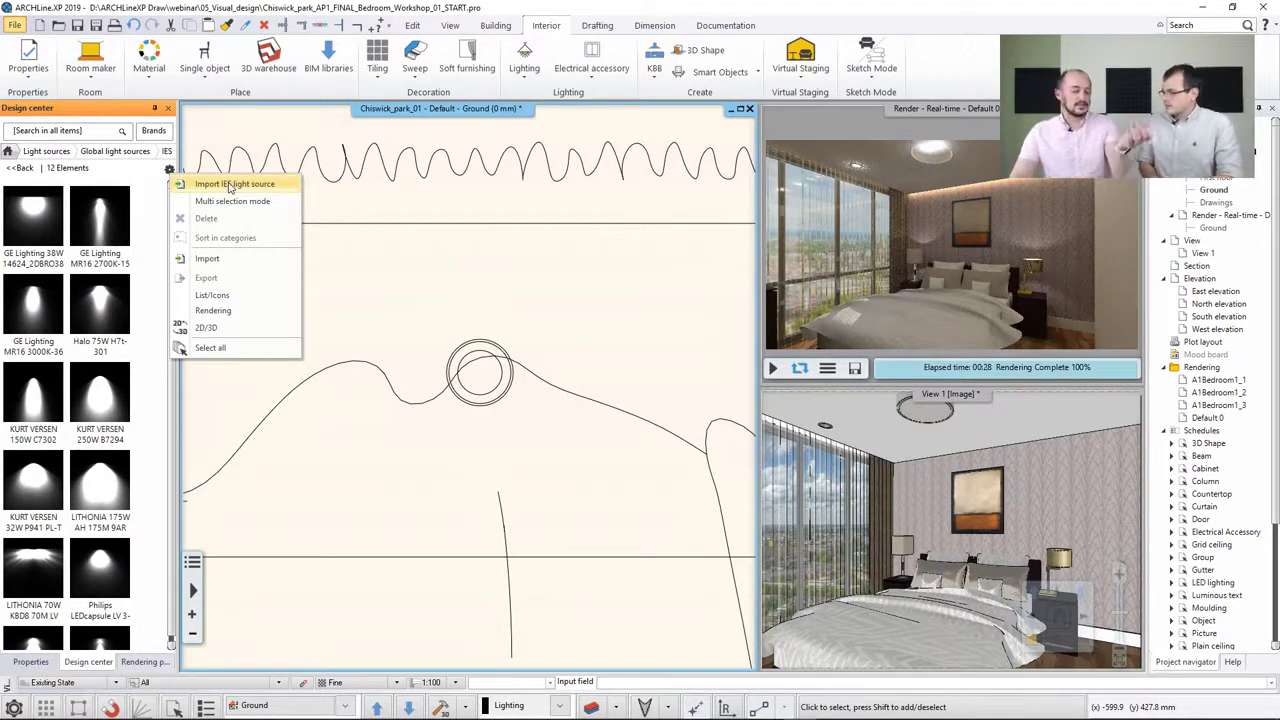
left_click(366, 280)
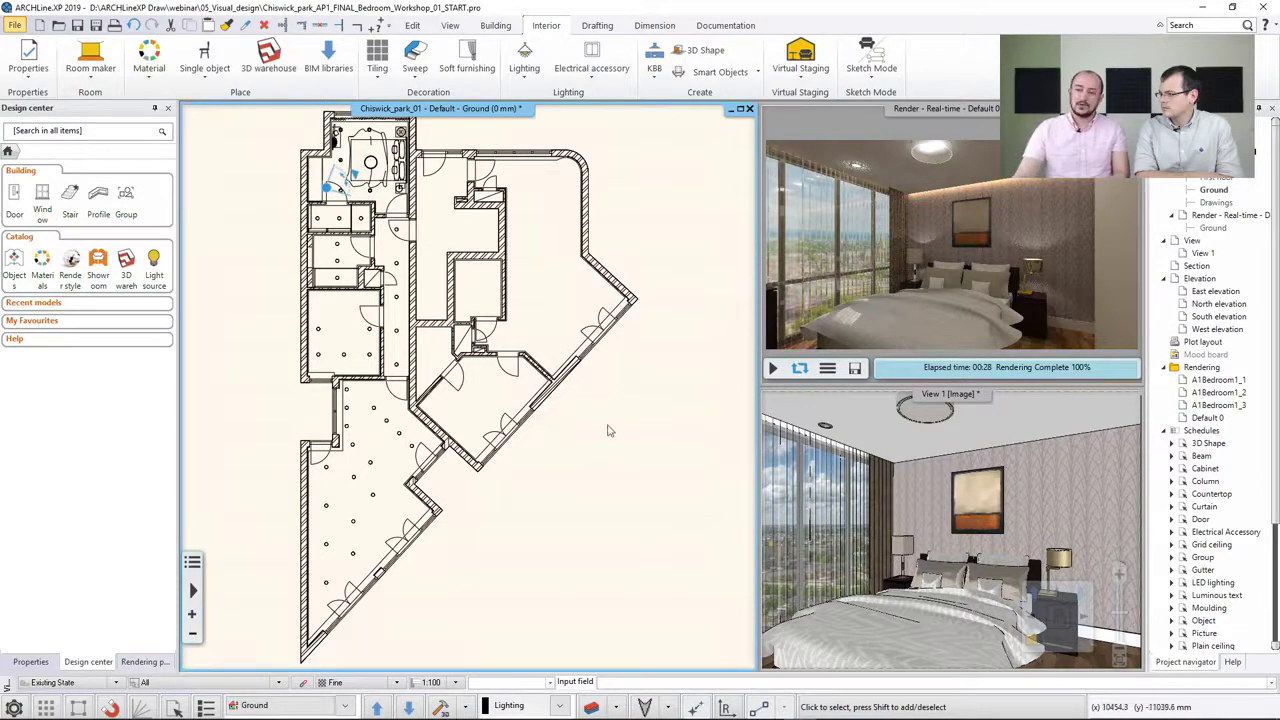
Apply the Ceiling render style to the bedroom ceiling in the 3D view
left_click(858, 450)
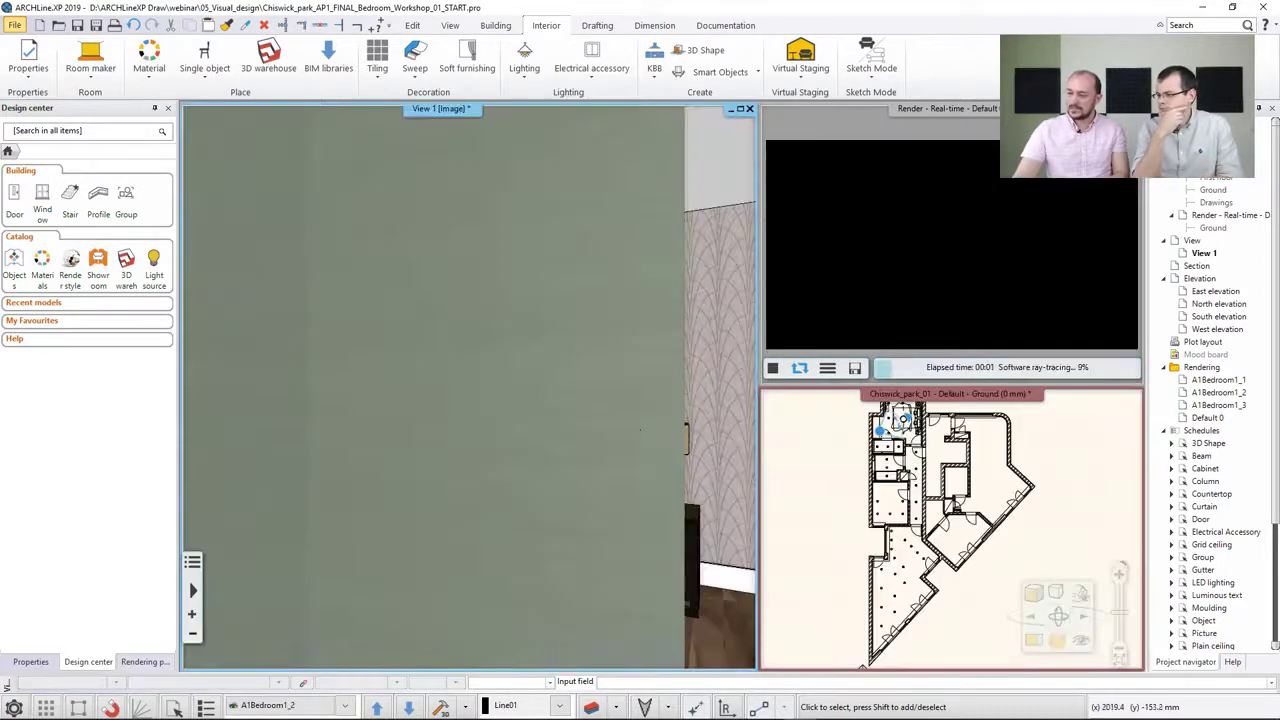
scroll(632, 424, "up", 2)
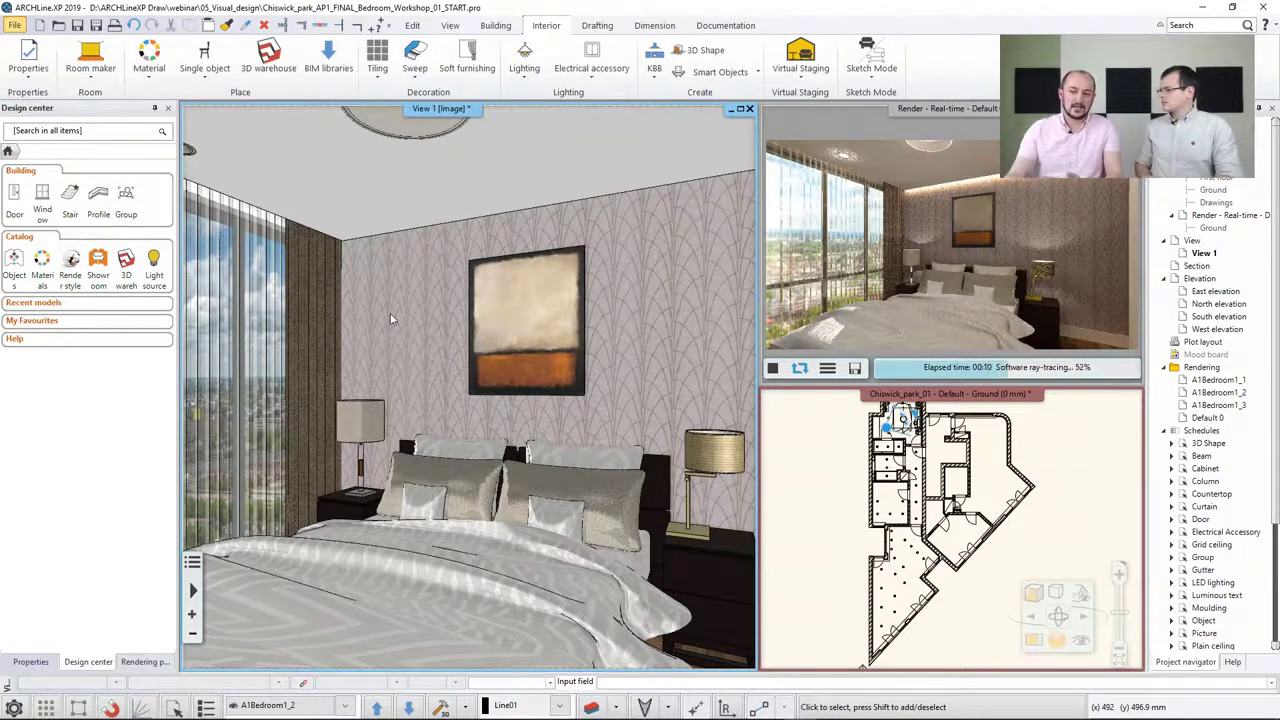
left_click(70, 258)
mouse_move(68, 272)
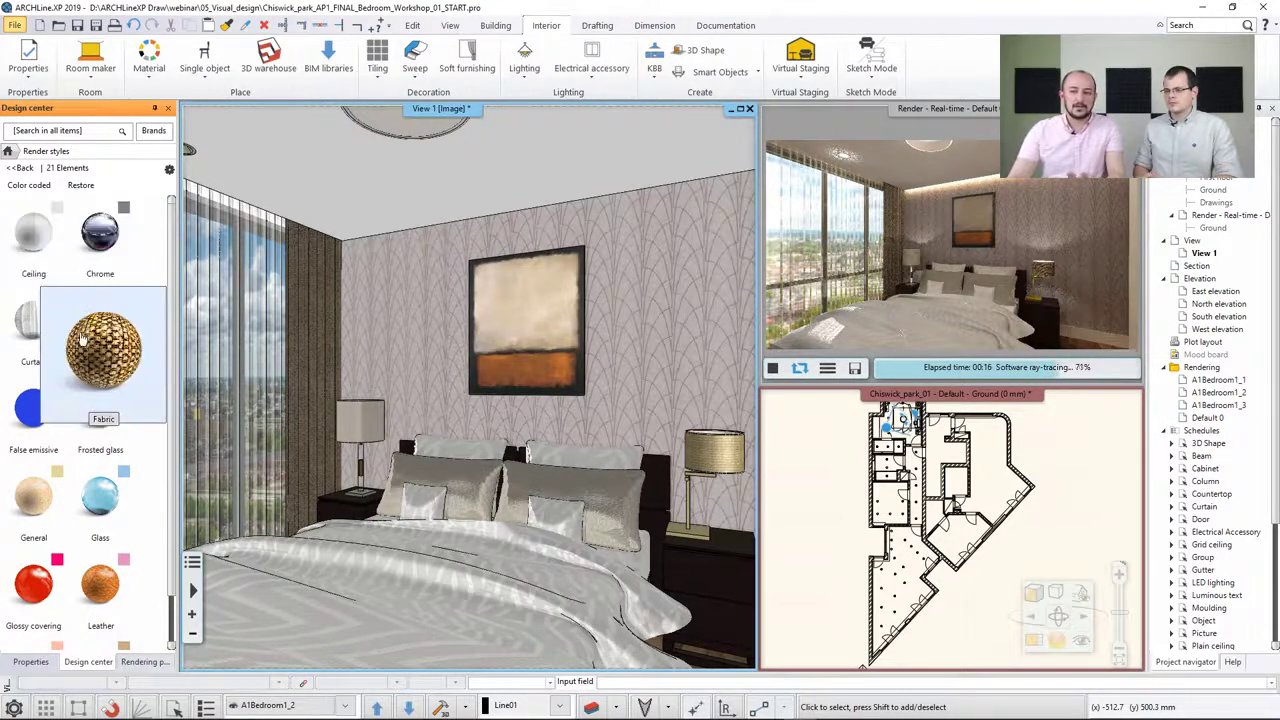
left_click(44, 265)
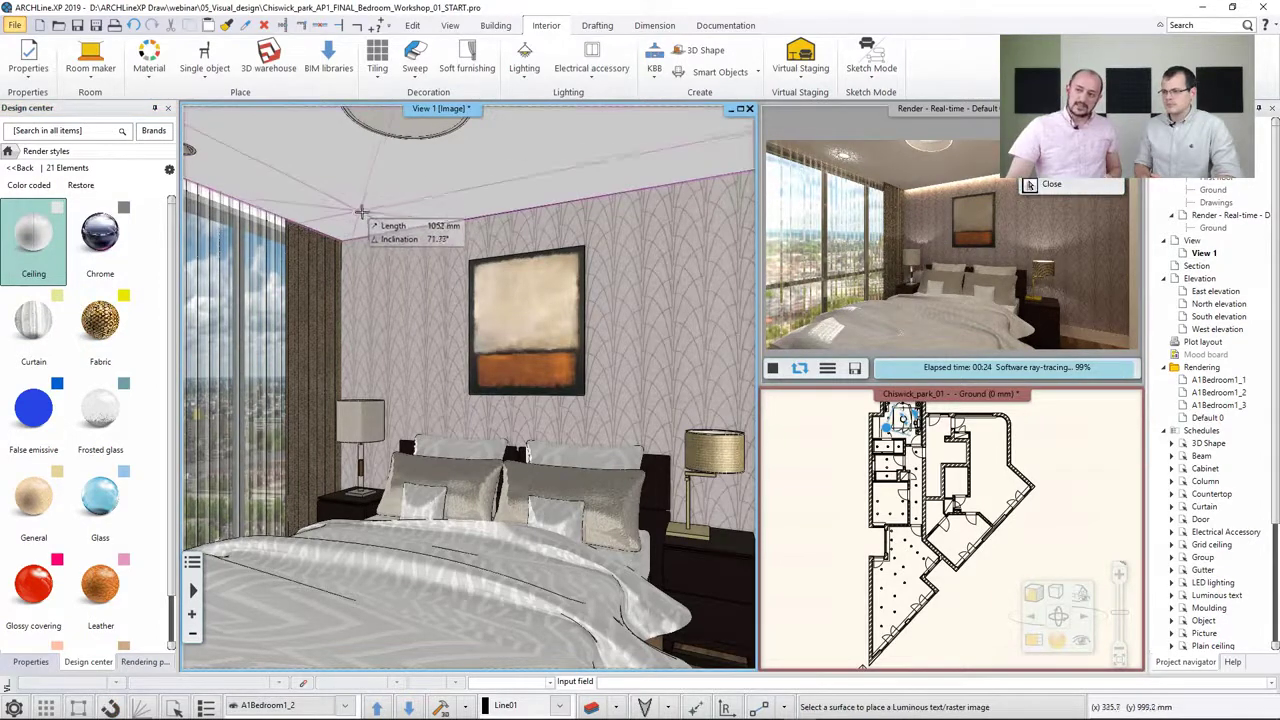
left_click(363, 213)
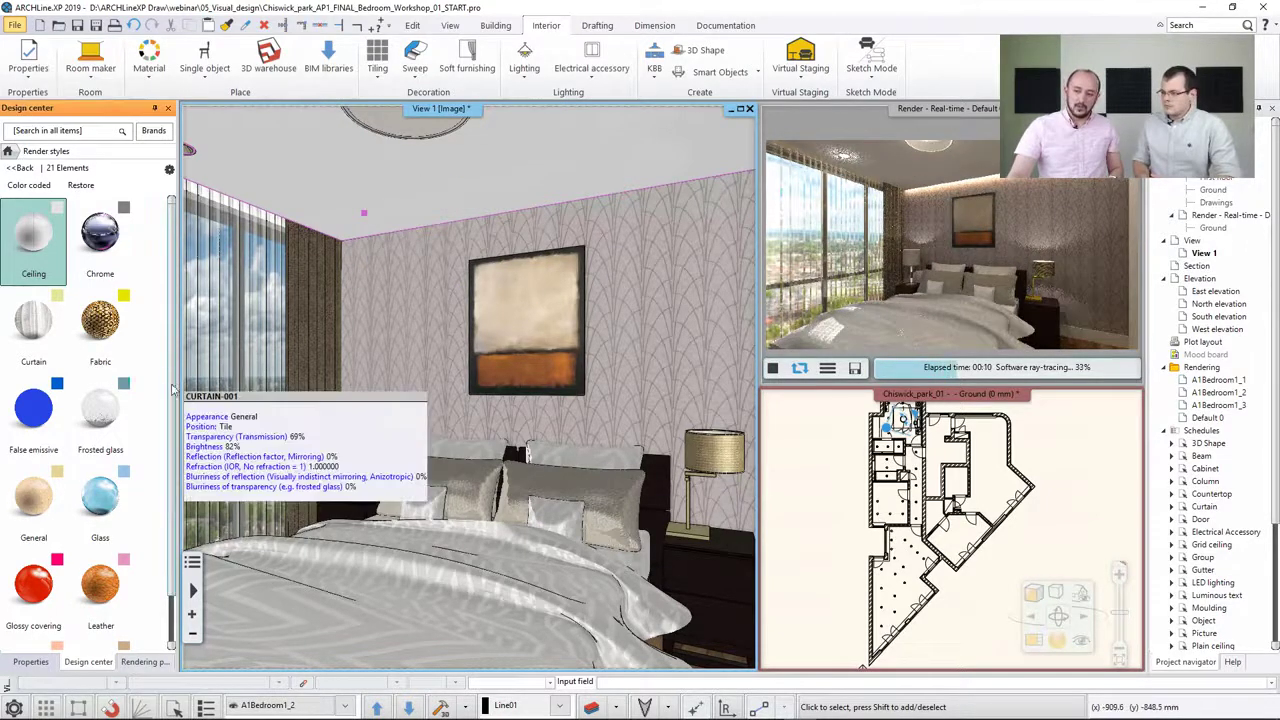
Apply the Wall render style to the wall behind the bed
scroll(100, 530, "down", 5)
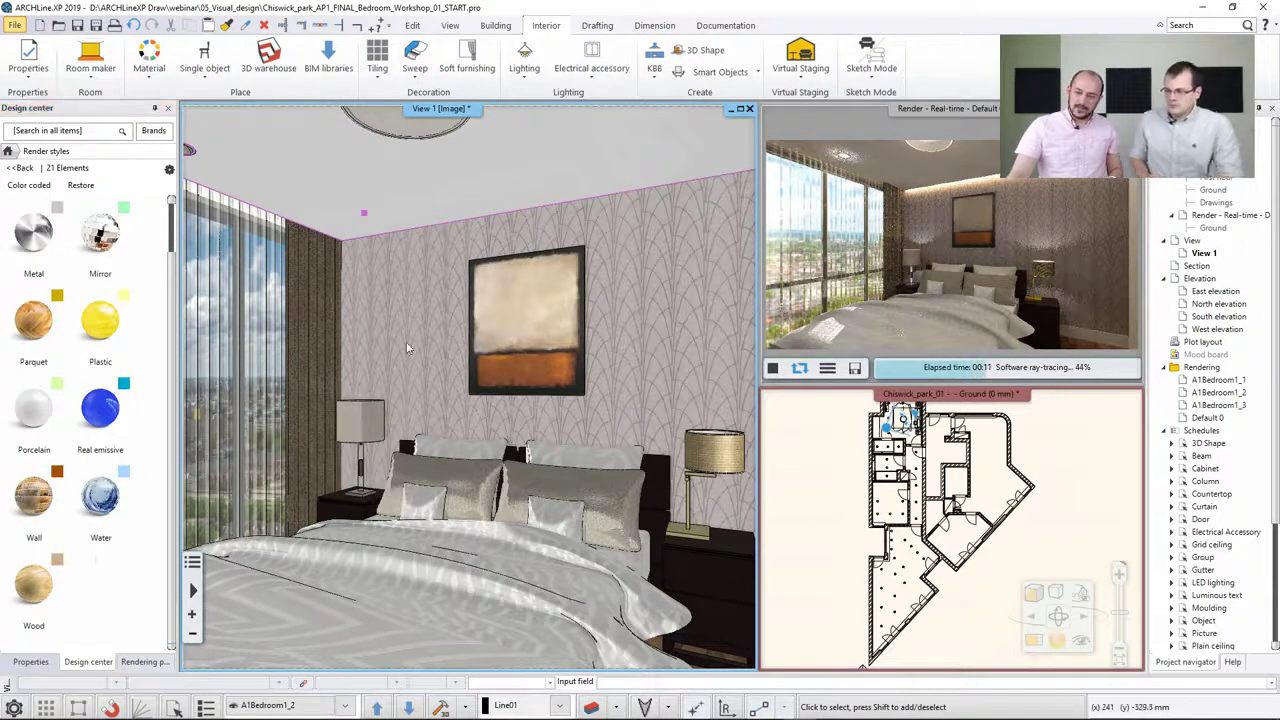
mouse_move(66, 513)
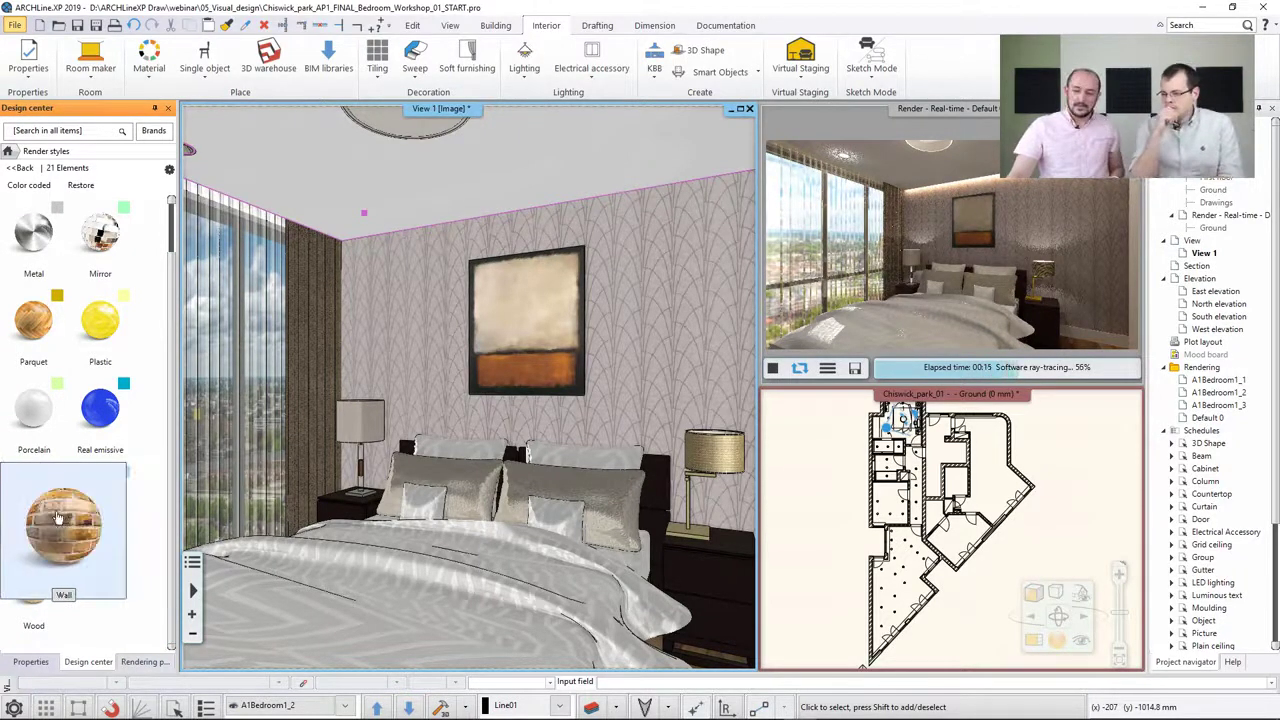
left_click(60, 520)
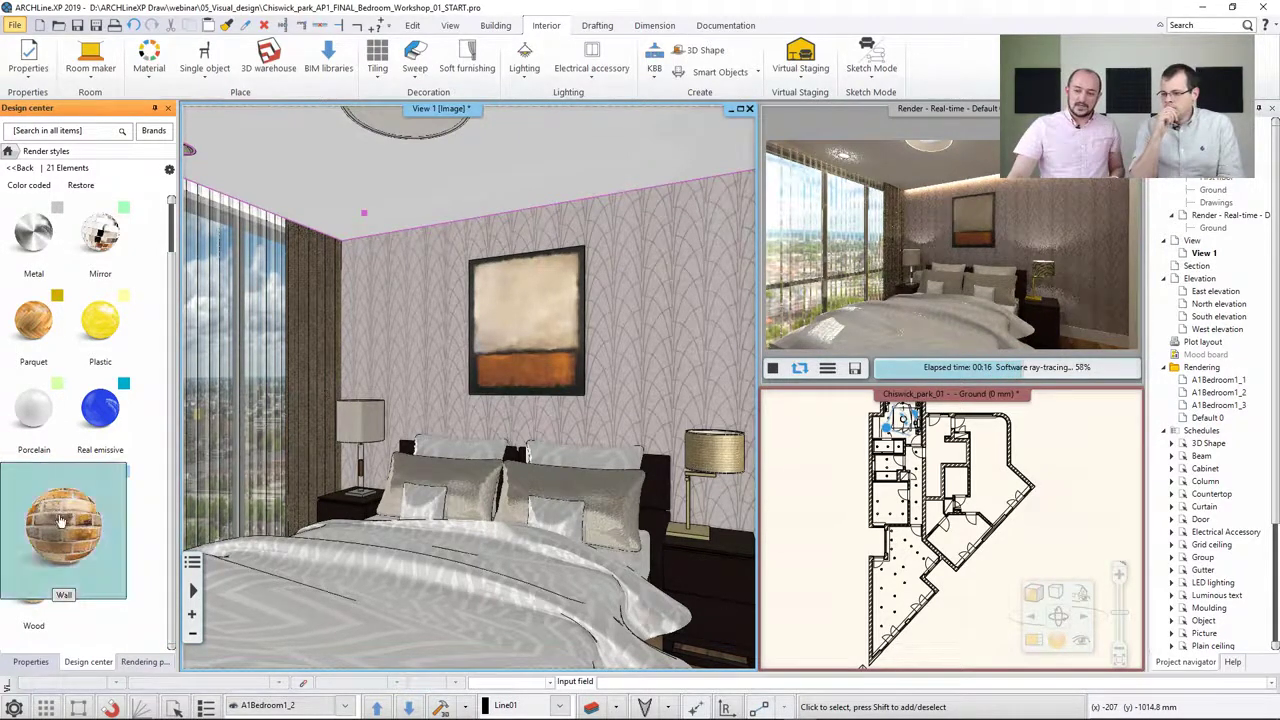
left_click(398, 318)
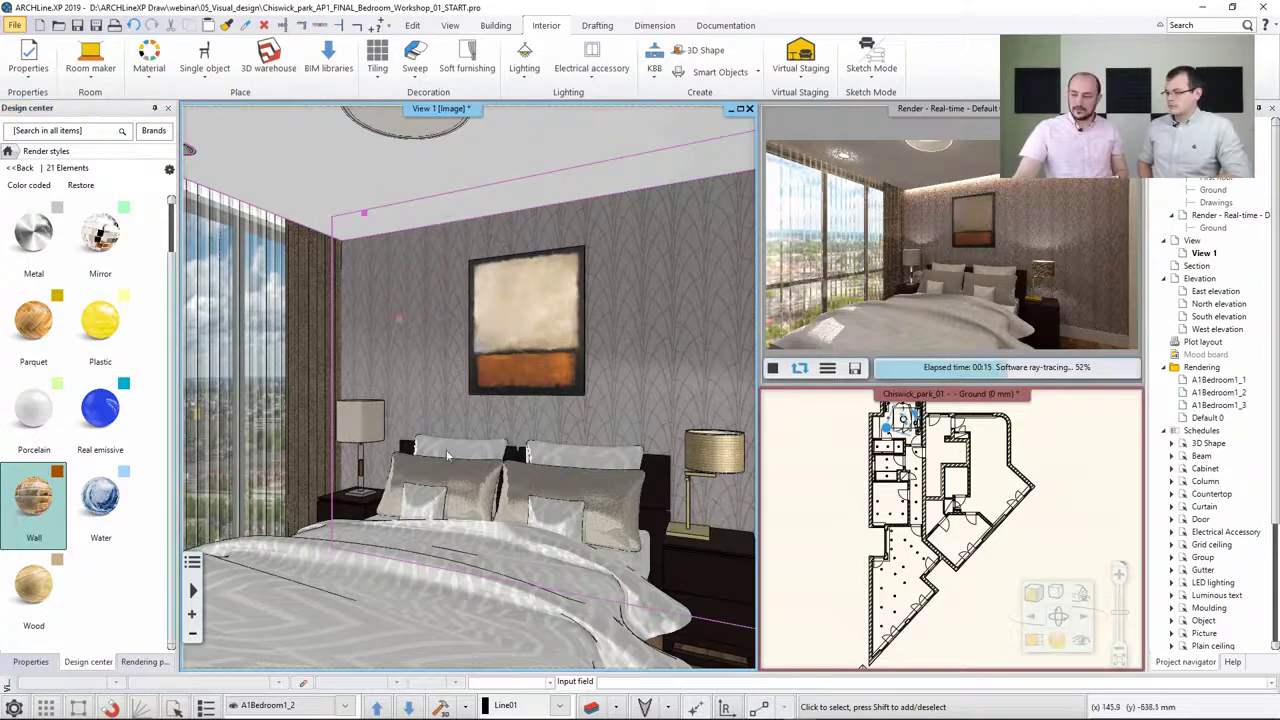
Try applying the Metal render style to the stand of the bedside lamp beside the door
middle_click_drag(668, 532, 602, 537)
scroll(626, 529, "up", 2)
scroll(602, 537, "up", 5)
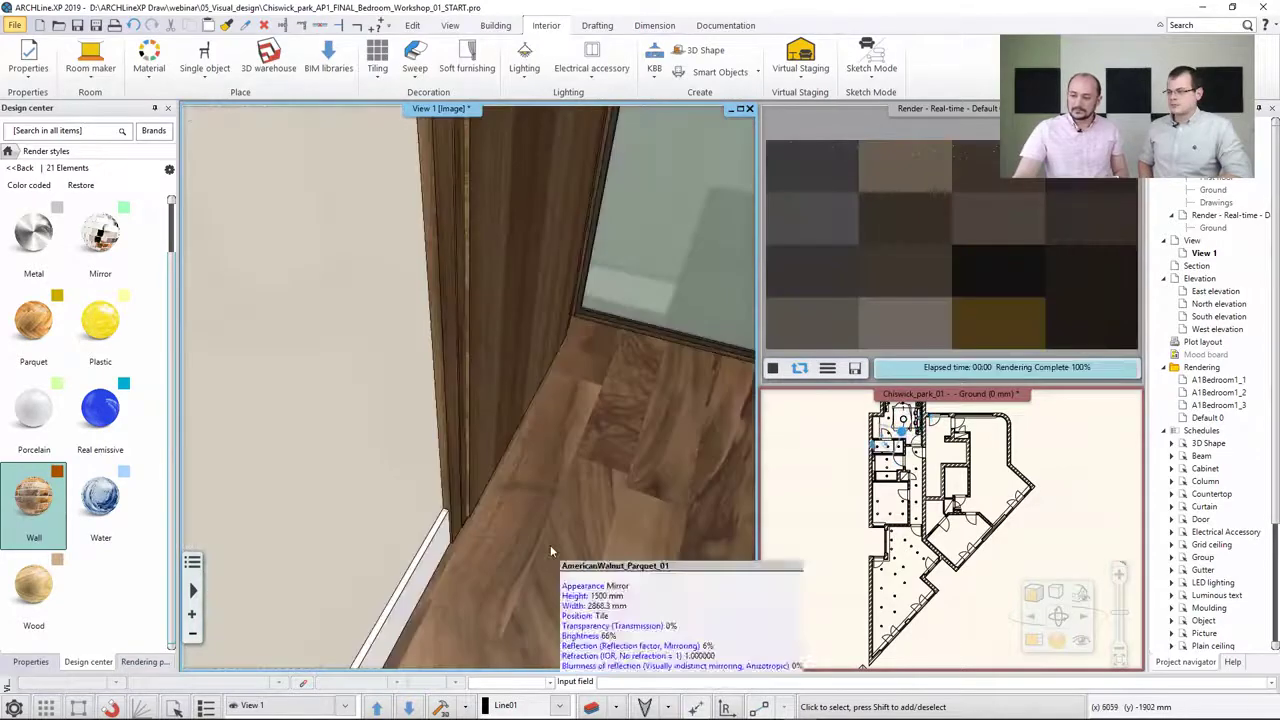
scroll(627, 476, "down", 5)
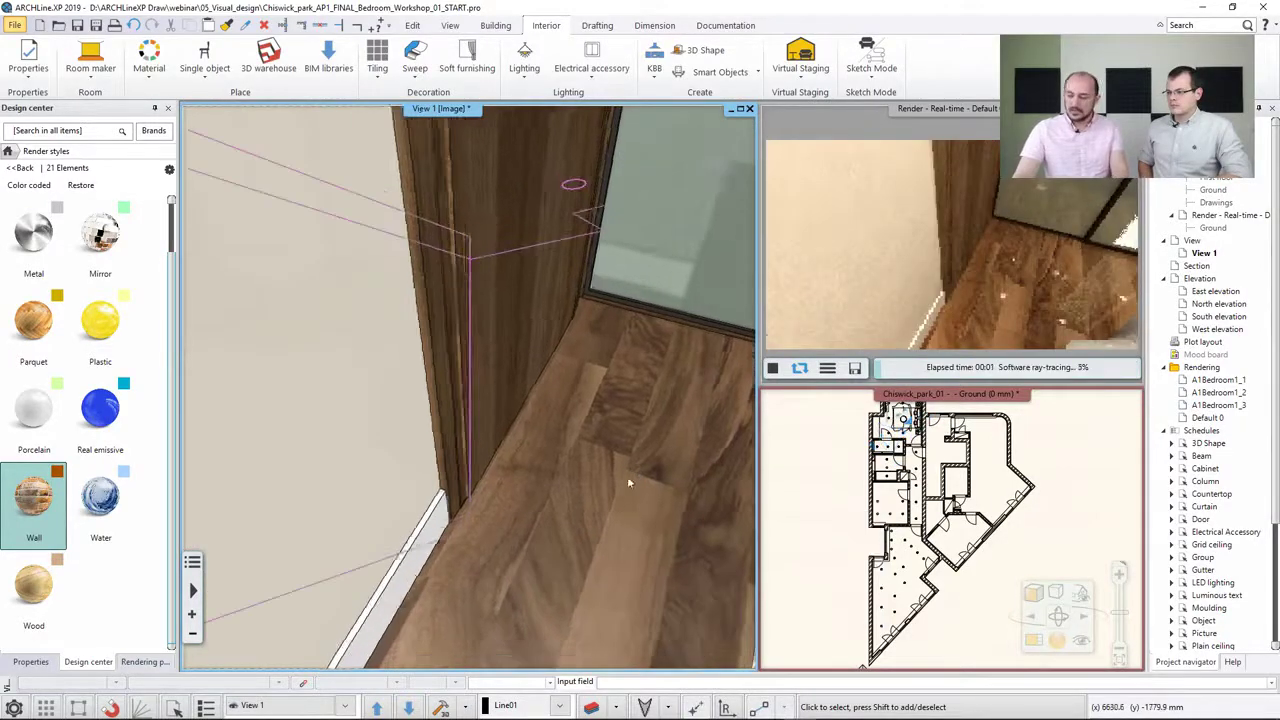
scroll(420, 497, "up", 5)
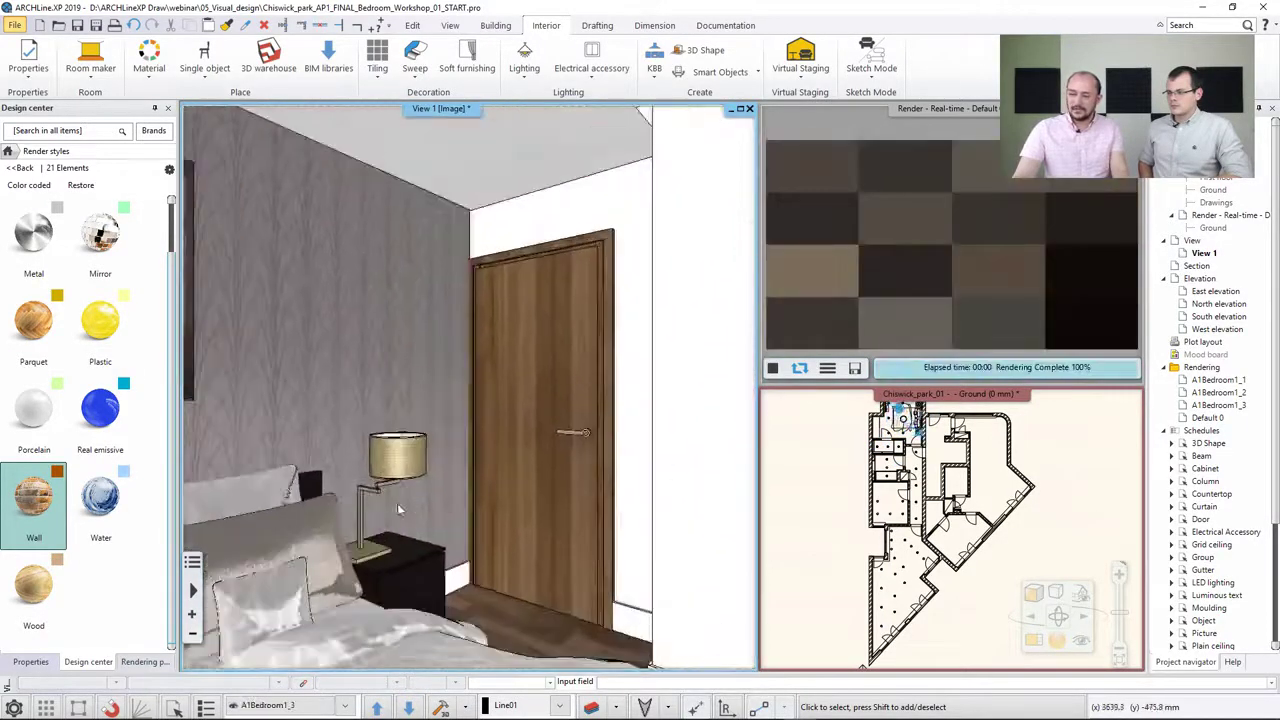
scroll(400, 512, "up", 5)
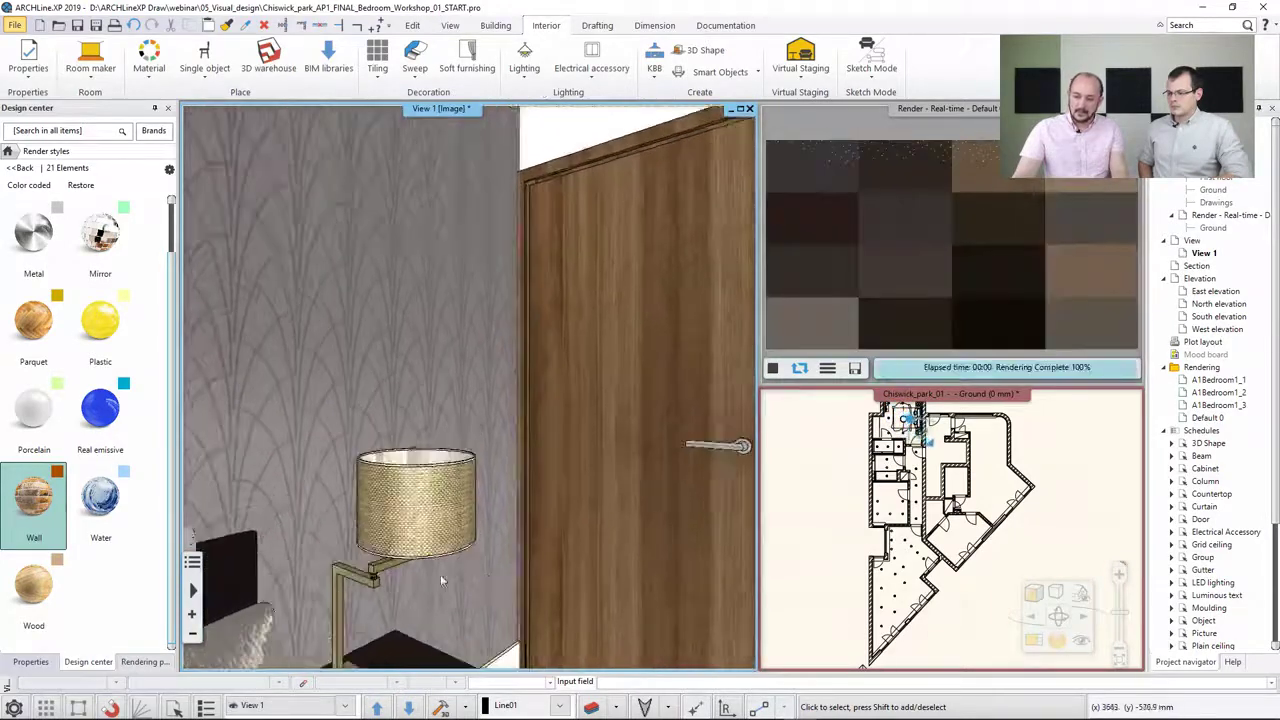
middle_click_drag(487, 547, 517, 407)
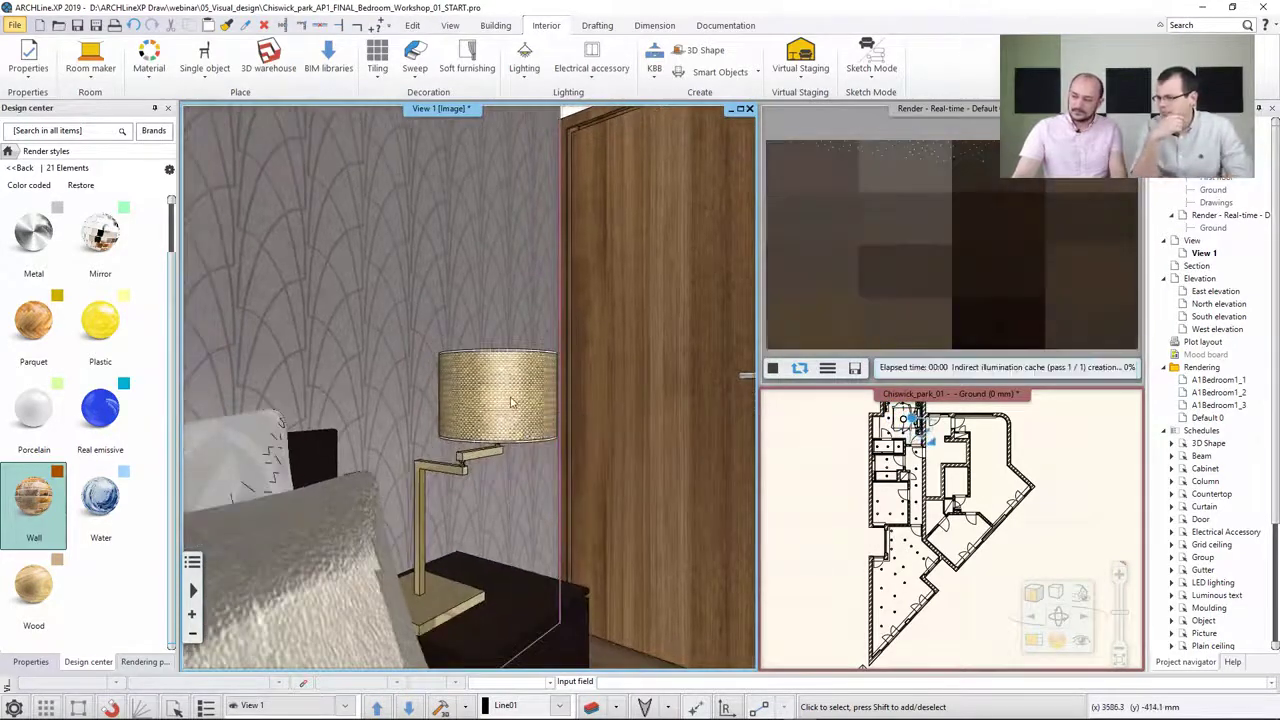
scroll(475, 515, "up", 3)
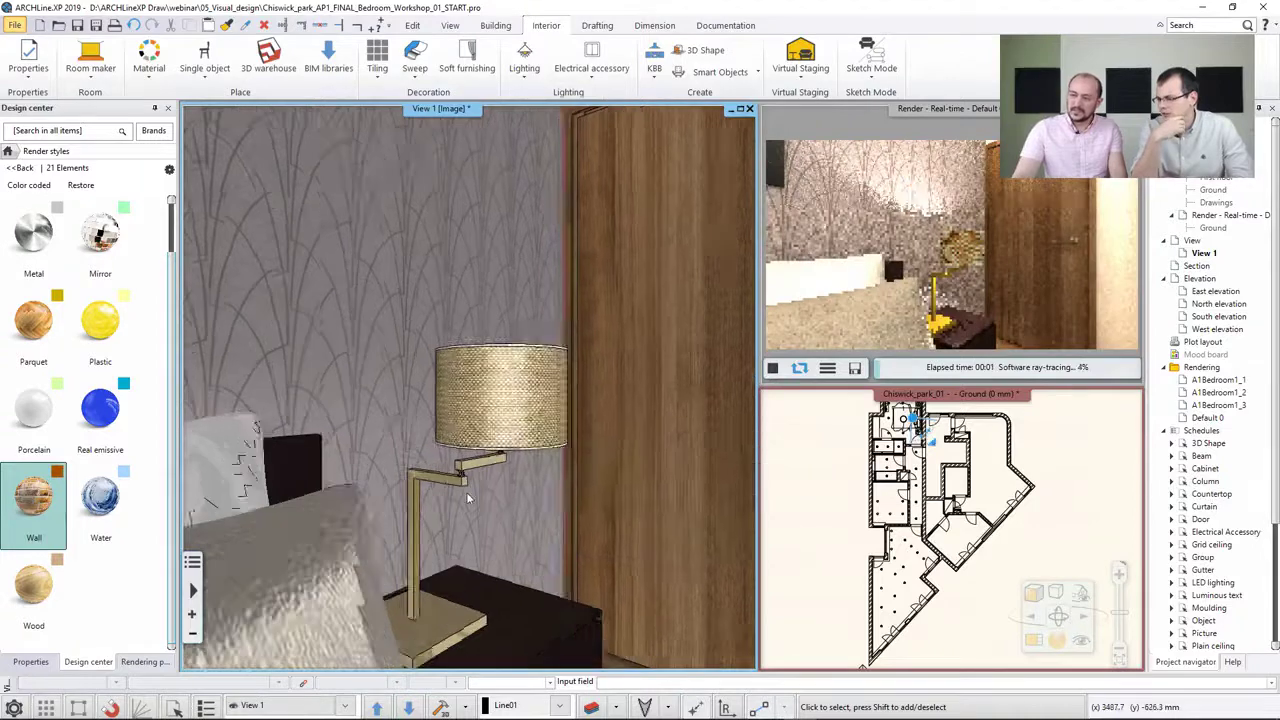
middle_click_drag(475, 515, 460, 481)
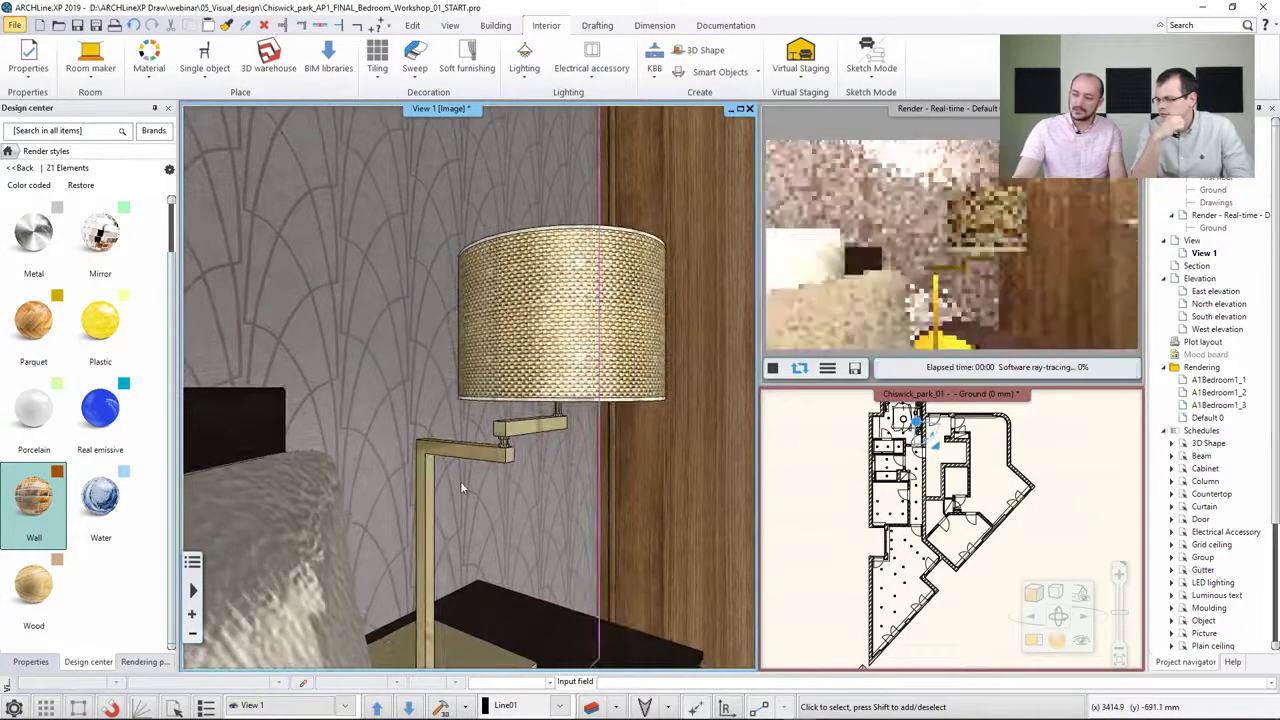
middle_click_drag(469, 488, 448, 391)
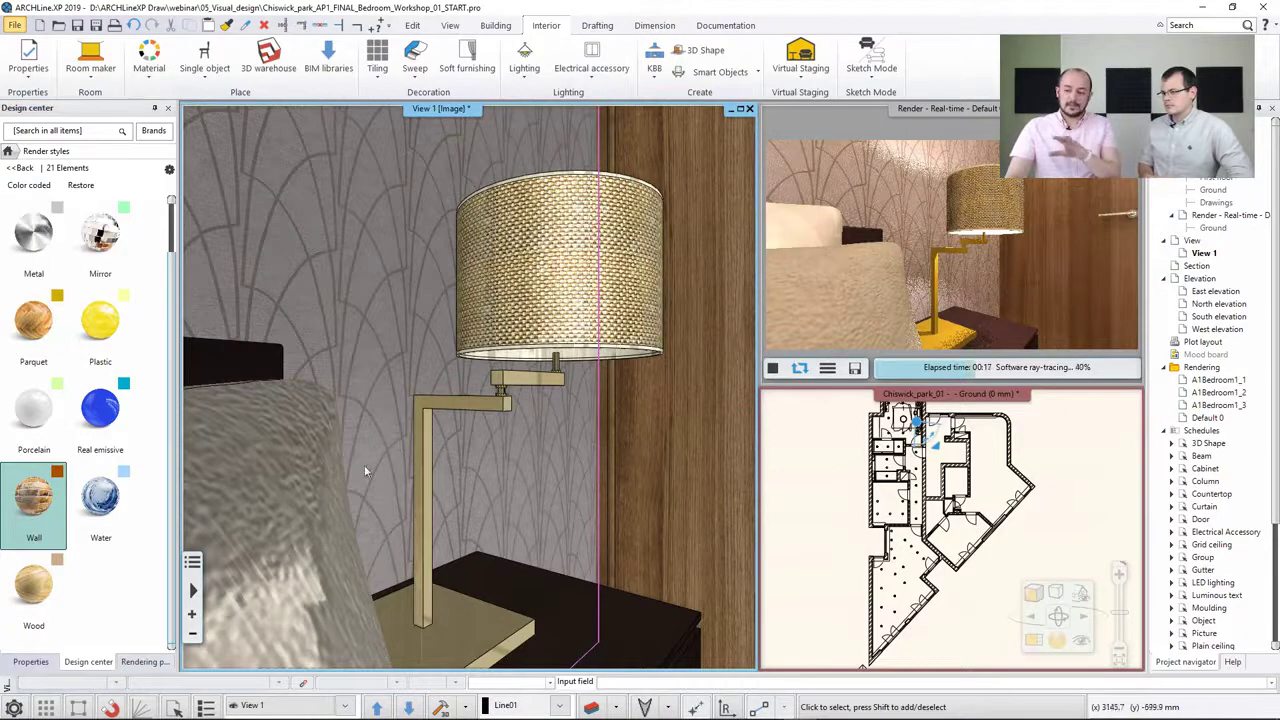
left_click_drag(33, 235, 413, 373)
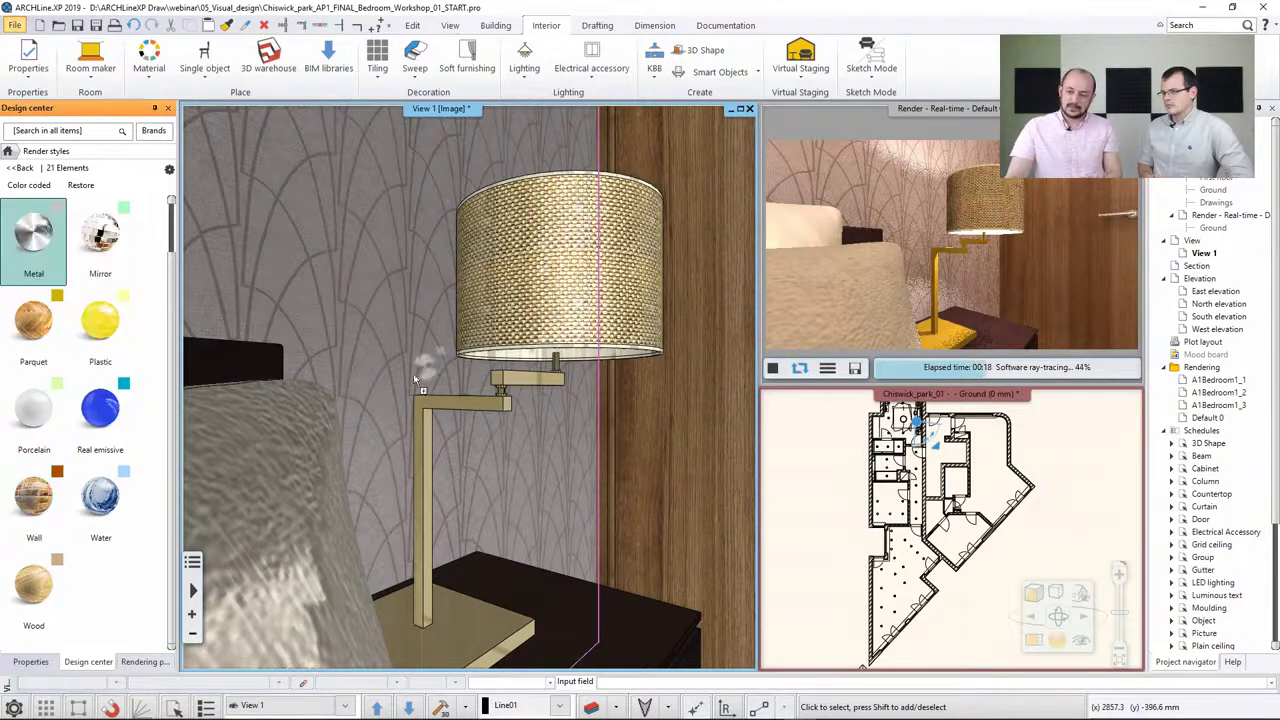
left_click_drag(419, 438, 422, 446)
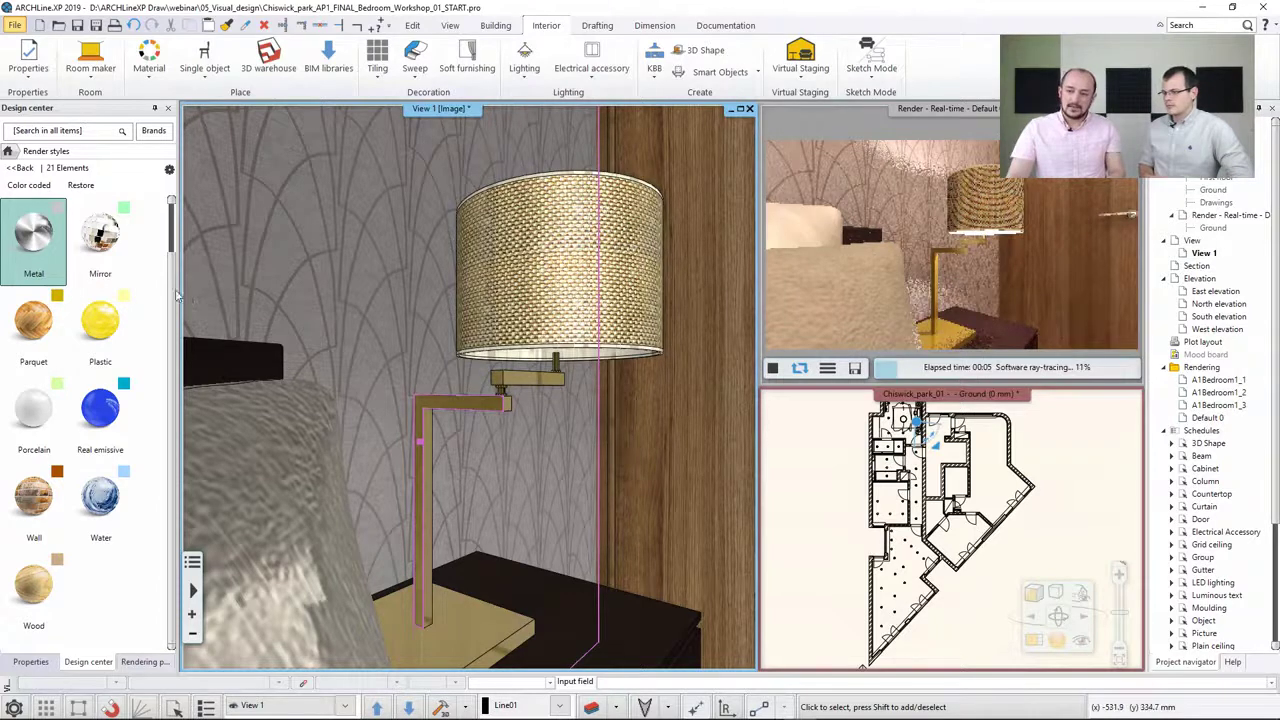
Apply the Chrome render style to the bedside lamp's stand
scroll(120, 280, "up", 4)
mouse_move(130, 250)
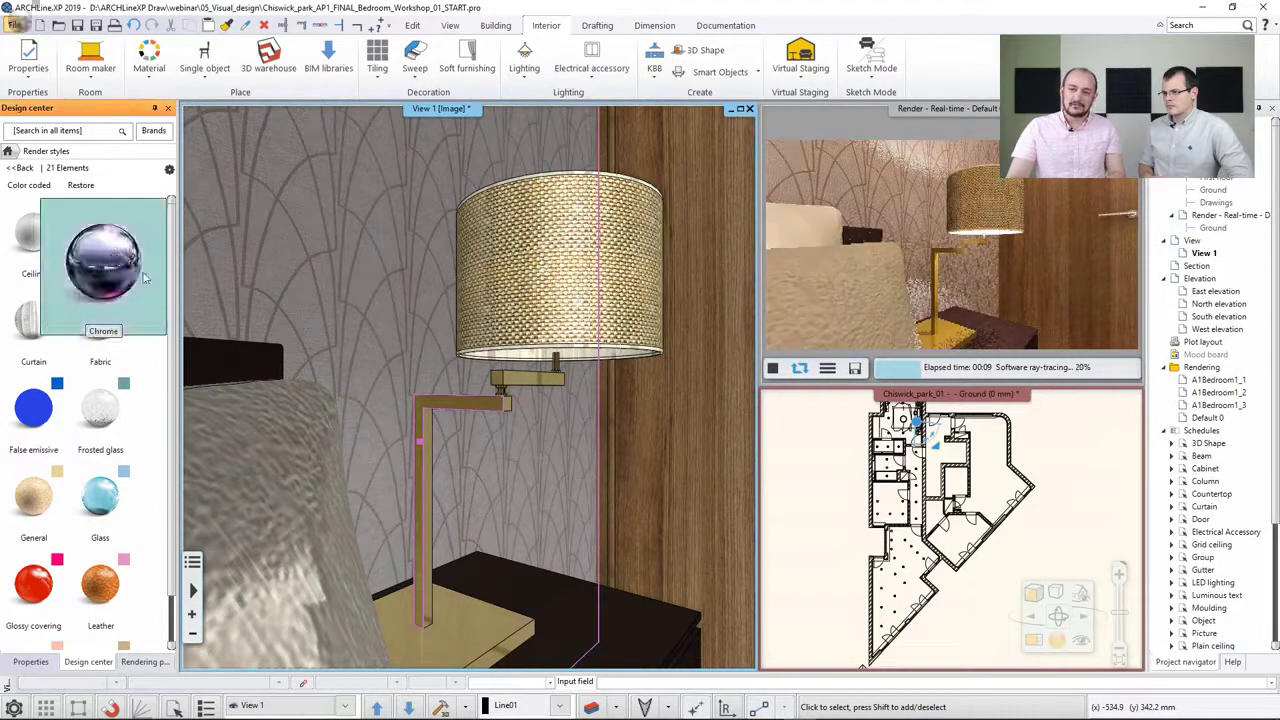
left_click(100, 240)
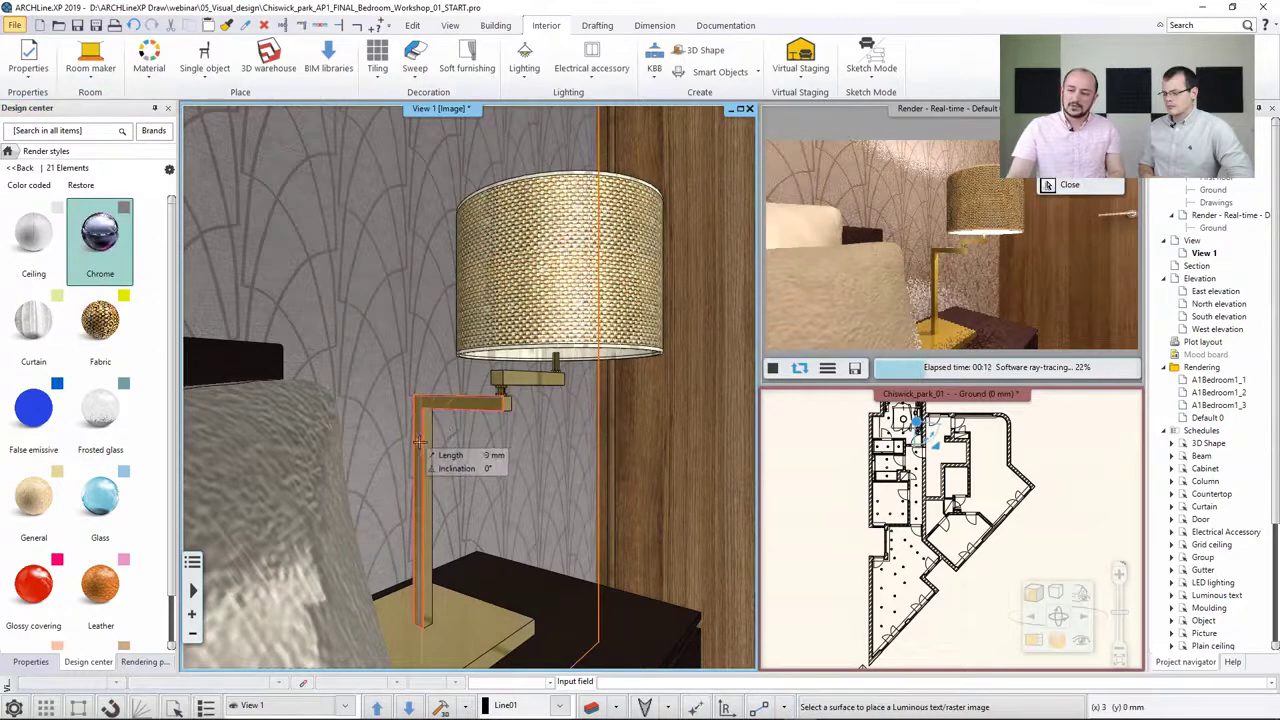
left_click(420, 442)
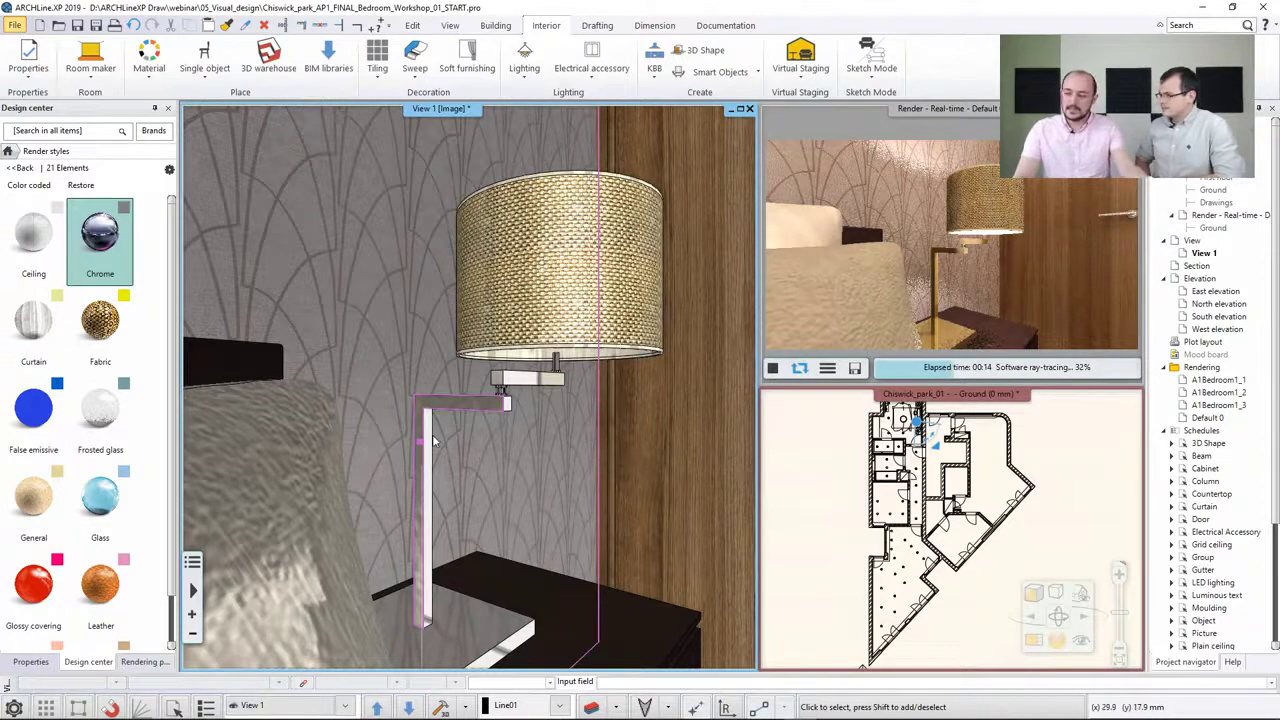
Preview the render styles in color-coded display, then restore the normal display
scroll(433, 440, "down", 5)
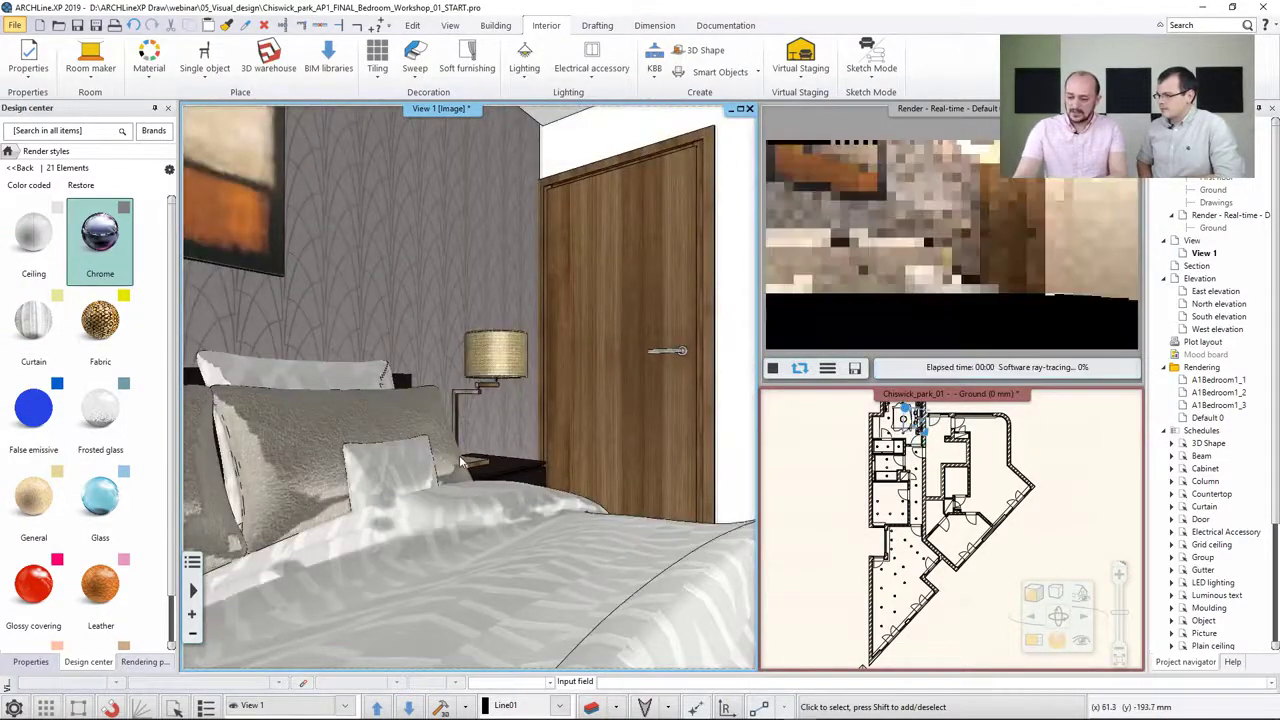
scroll(461, 461, "down", 5)
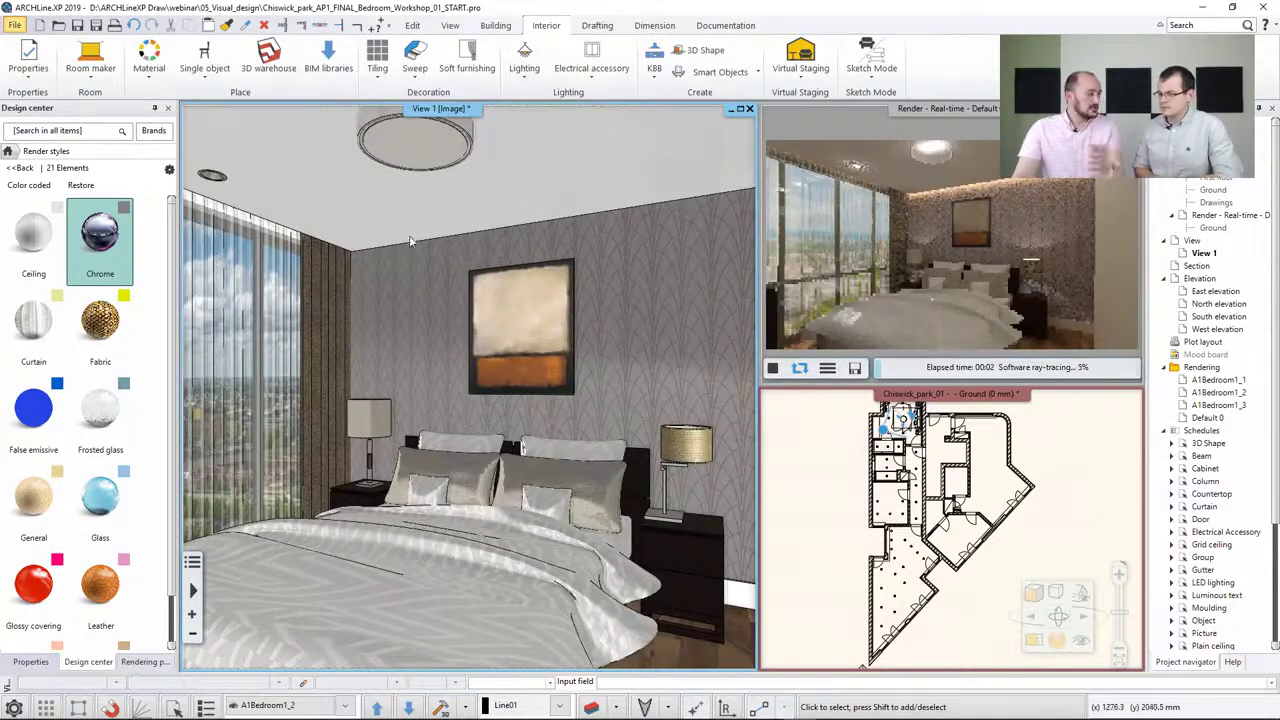
left_click_drag(100, 240, 28, 193)
left_click(28, 188)
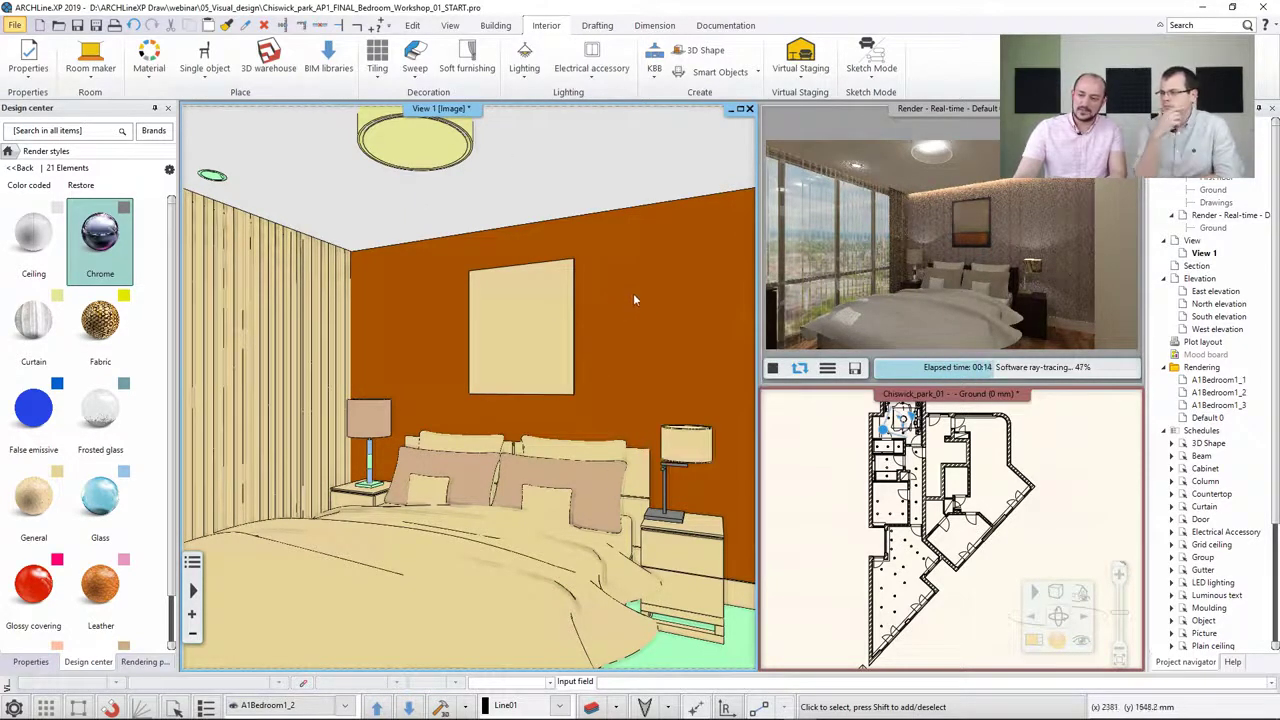
scroll(172, 400, "down", 5)
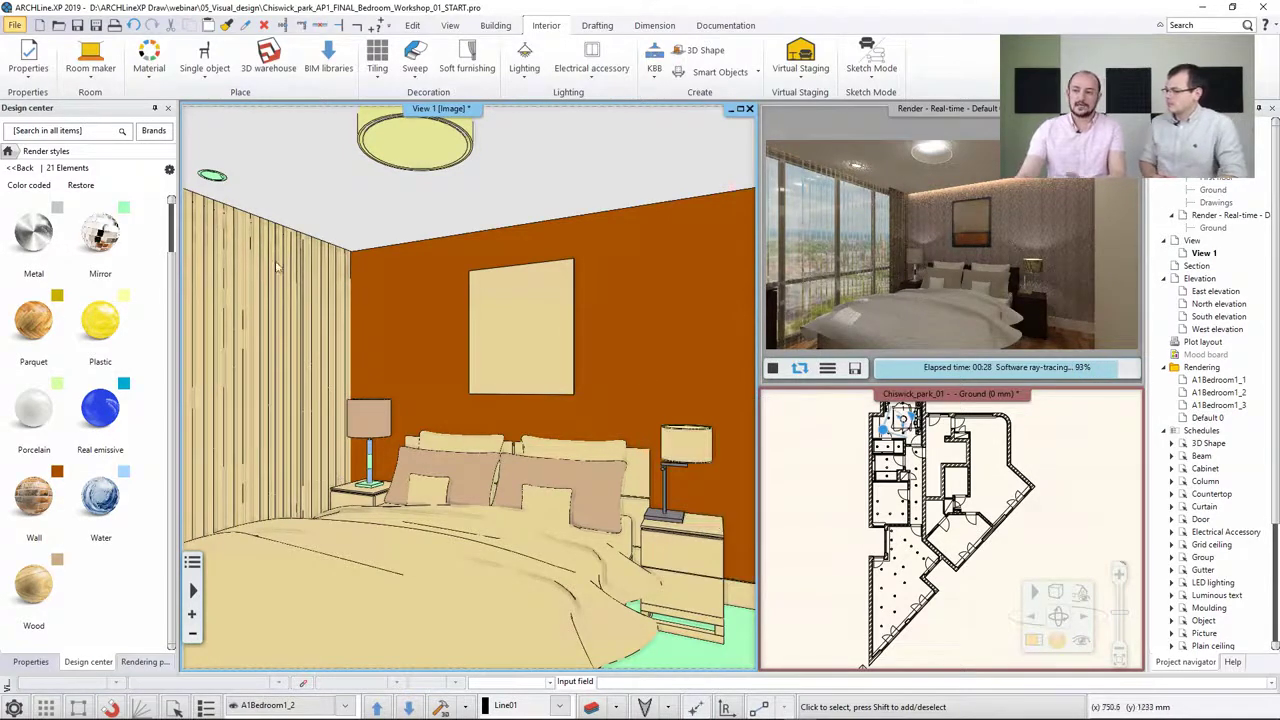
left_click(80, 186)
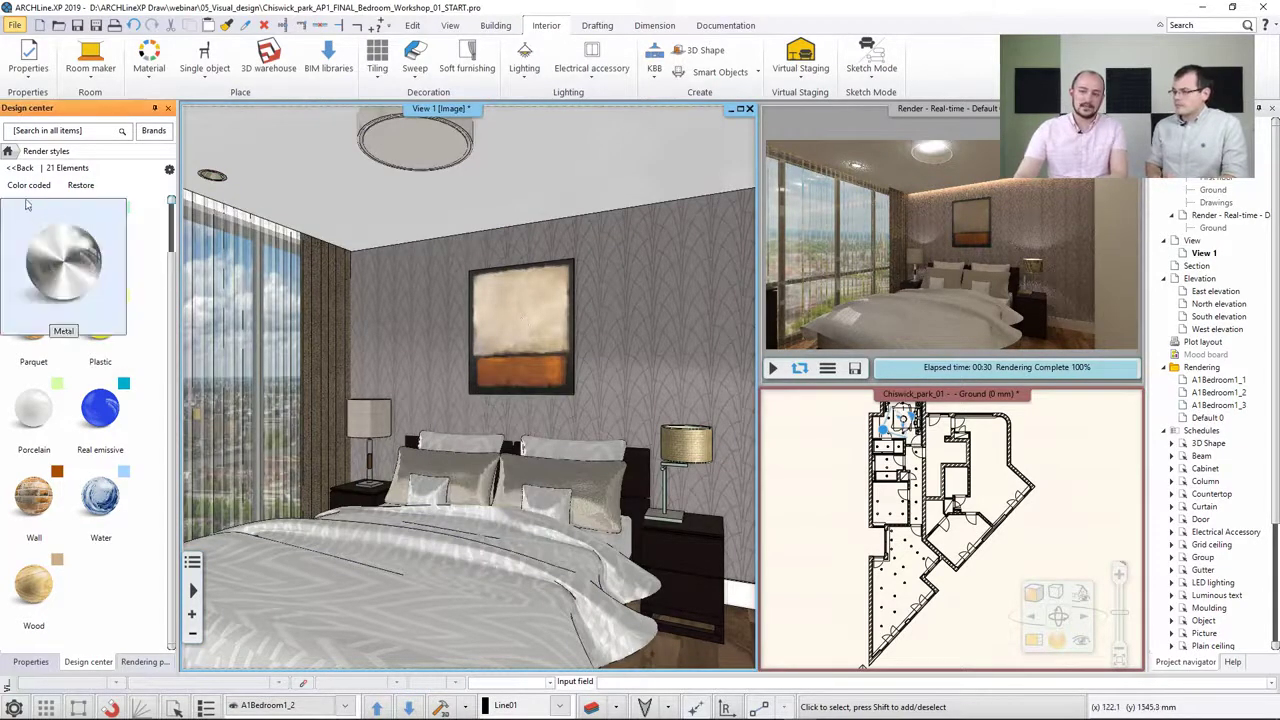
Replace the bedside lamp stand's material with BRONZE_DARK001 from the Metal Bronze materials, replacing one material with another
left_click(20, 167)
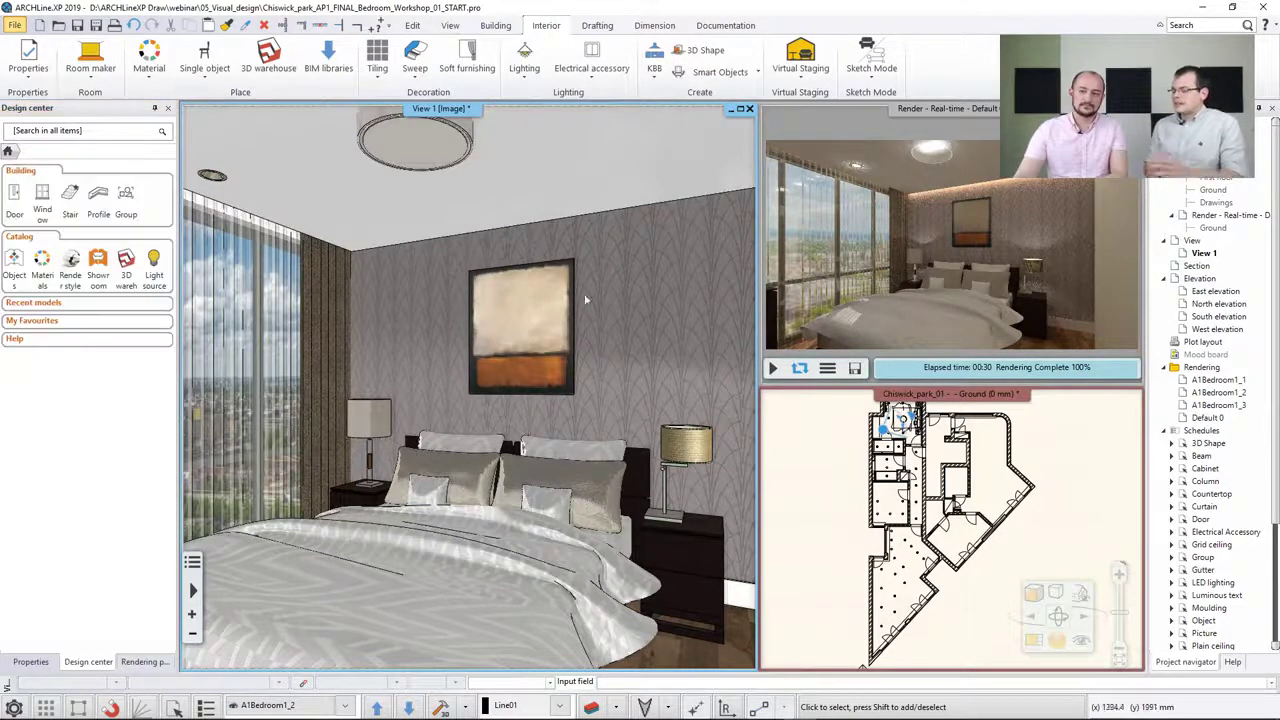
left_click(835, 452)
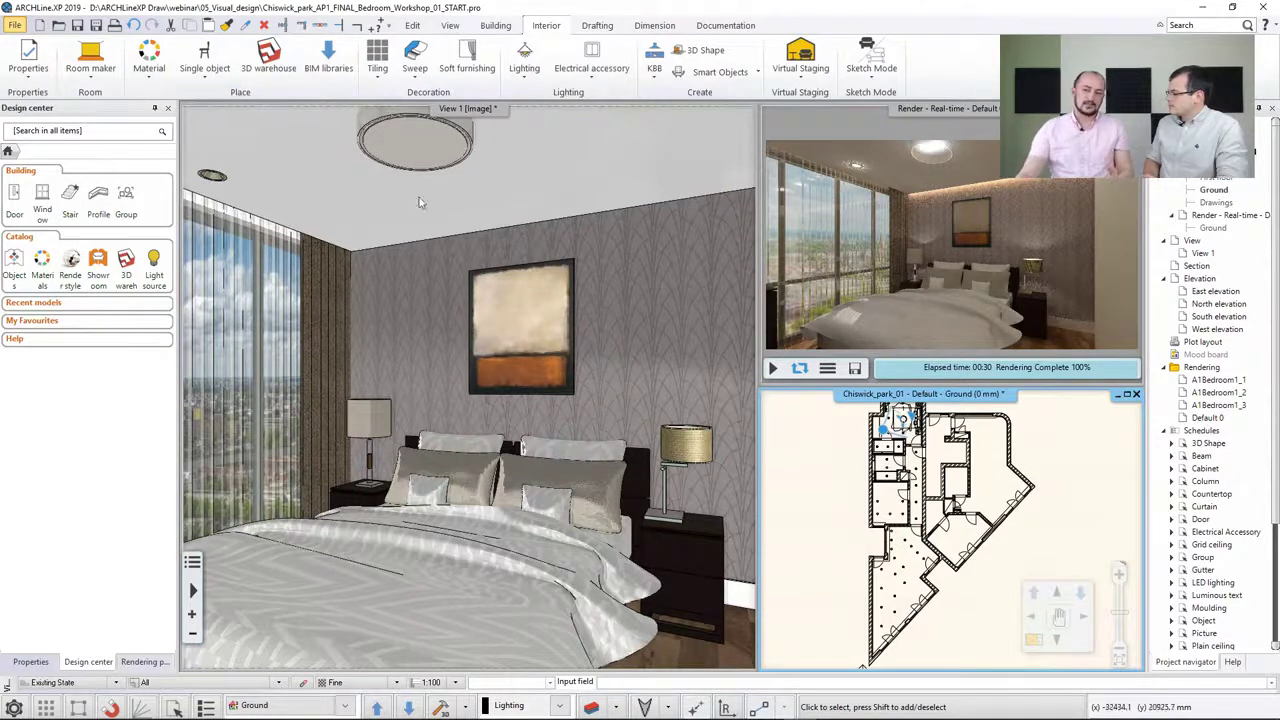
left_click(42, 262)
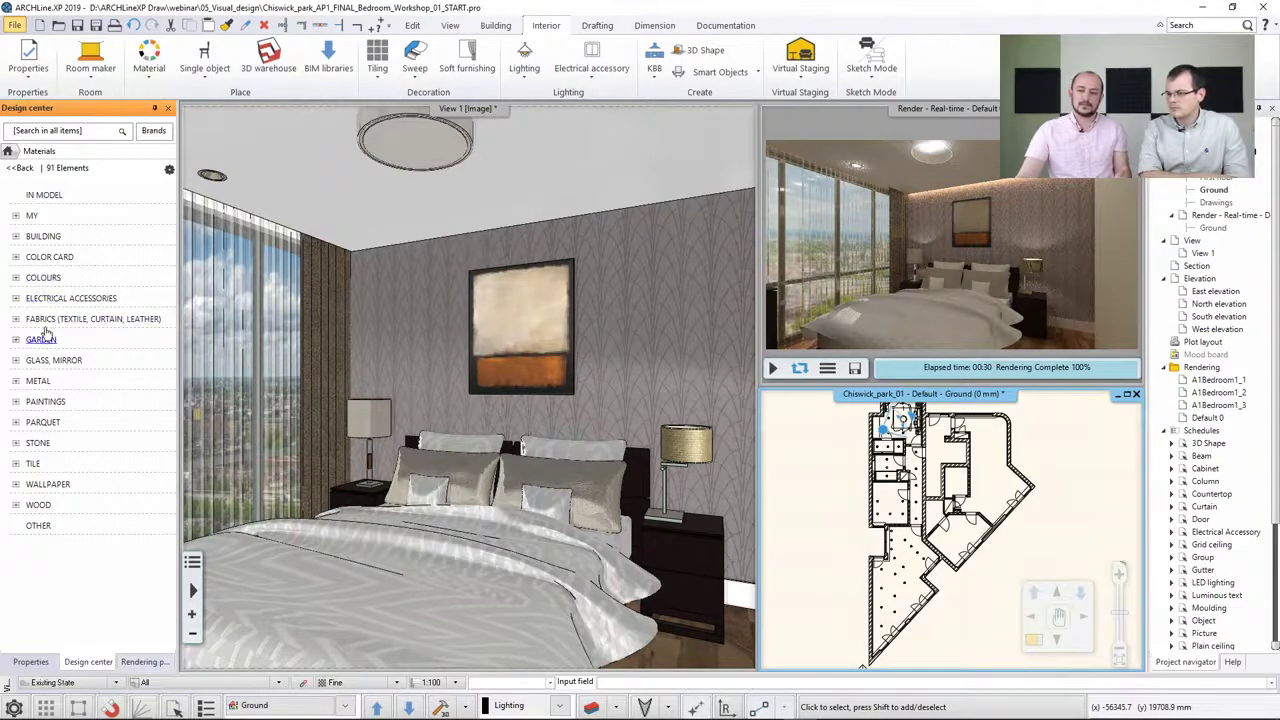
left_click(37, 385)
left_click(31, 418)
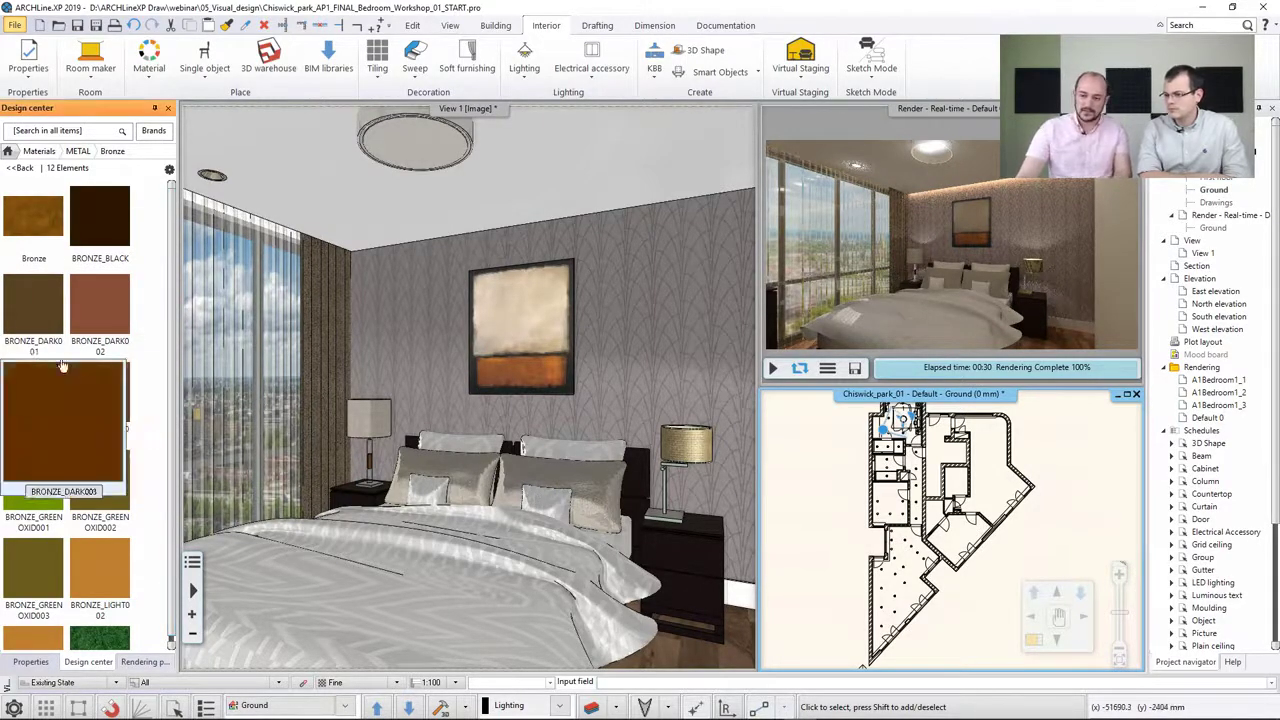
mouse_move(51, 337)
mouse_move(51, 337)
left_mouse_down()
mouse_move(705, 540)
mouse_move(668, 490)
left_mouse_up()
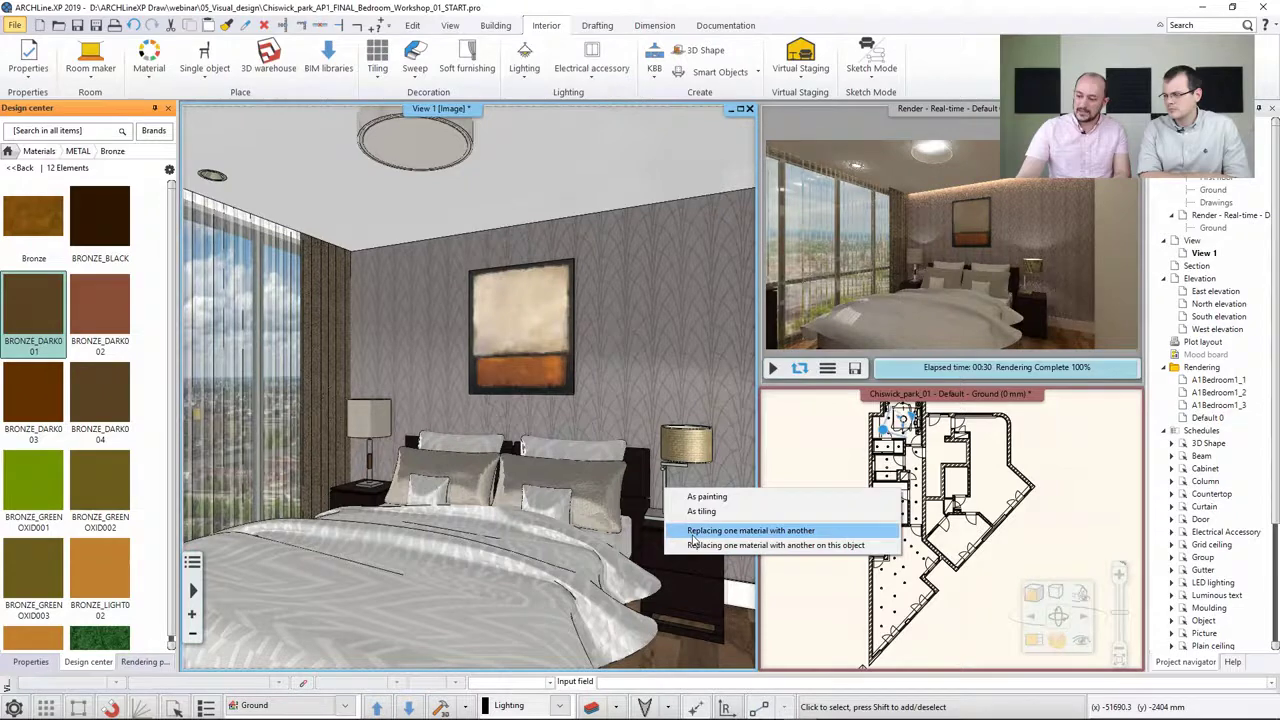
left_click(692, 532)
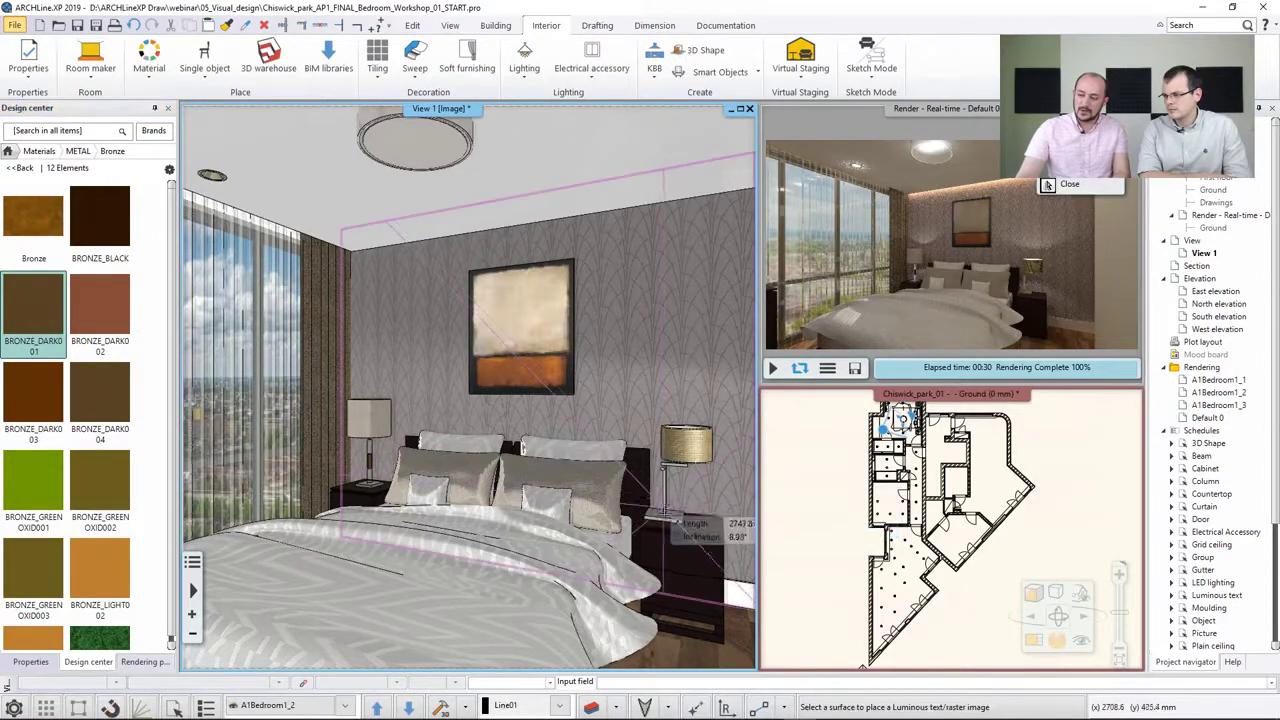
Start creating a new material in the materials library
scroll(665, 520, "up", 2)
middle_click_drag(735, 562, 665, 552)
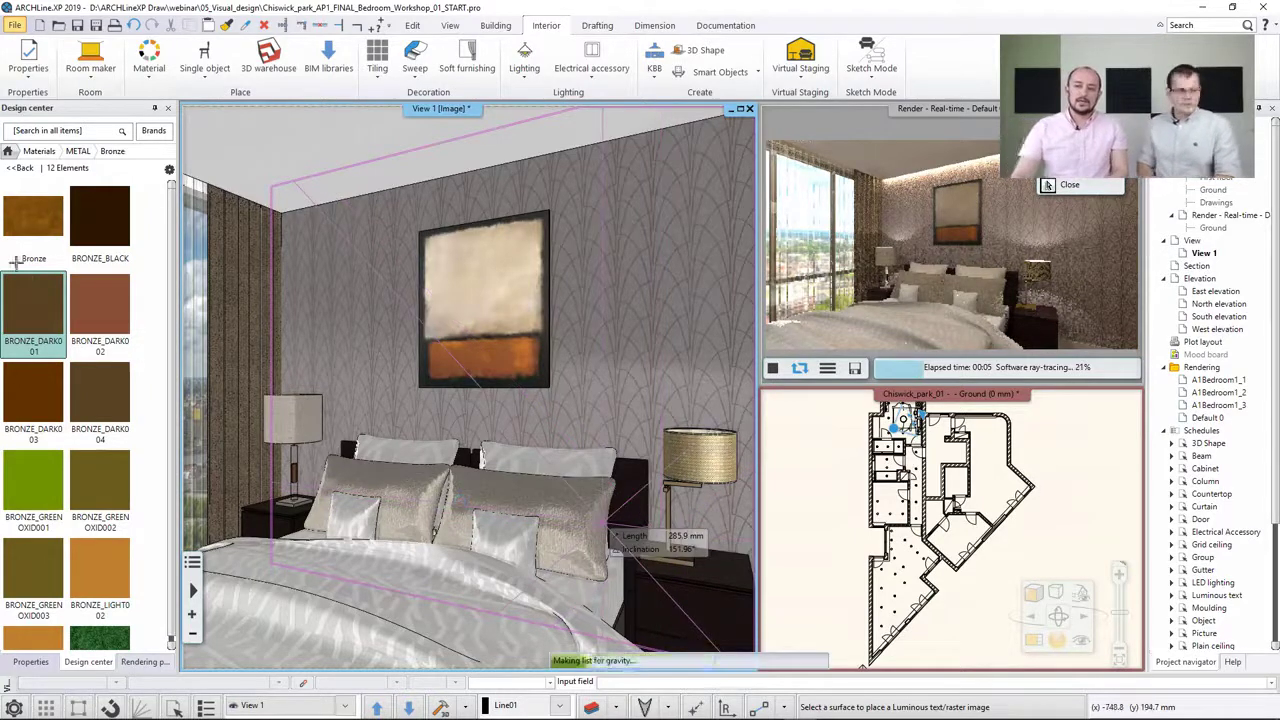
left_click(18, 170)
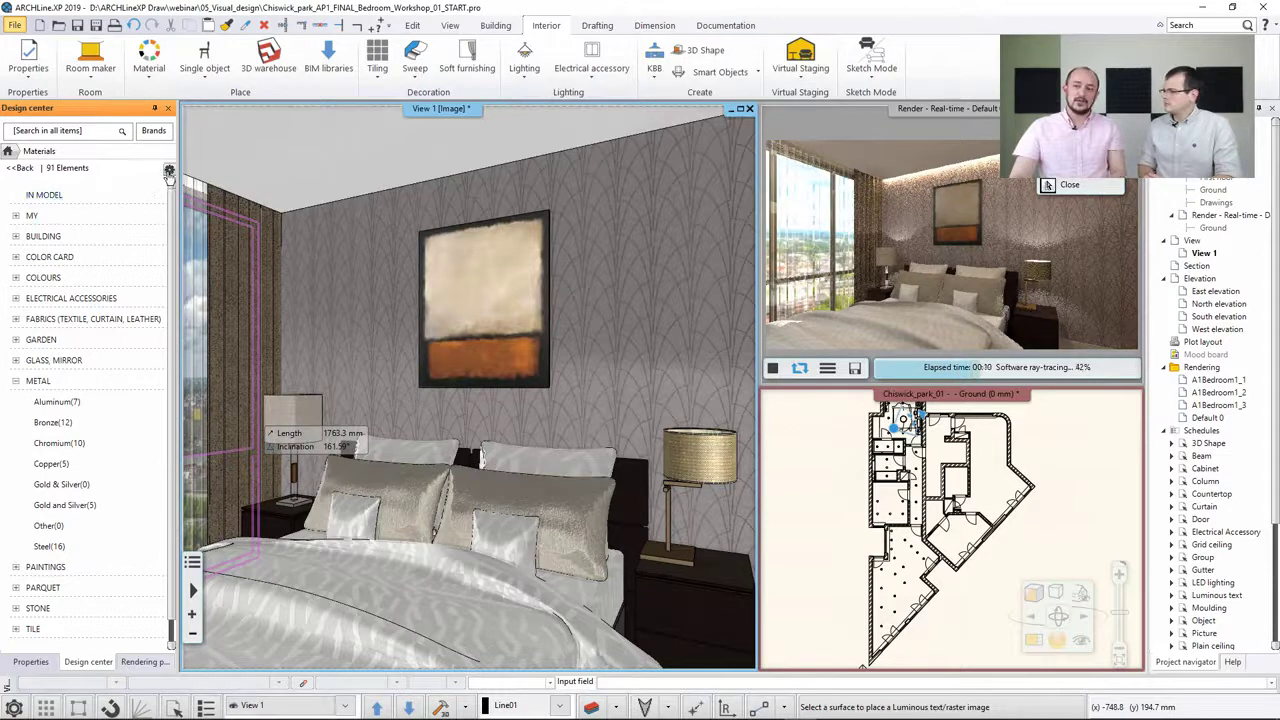
left_click(169, 170)
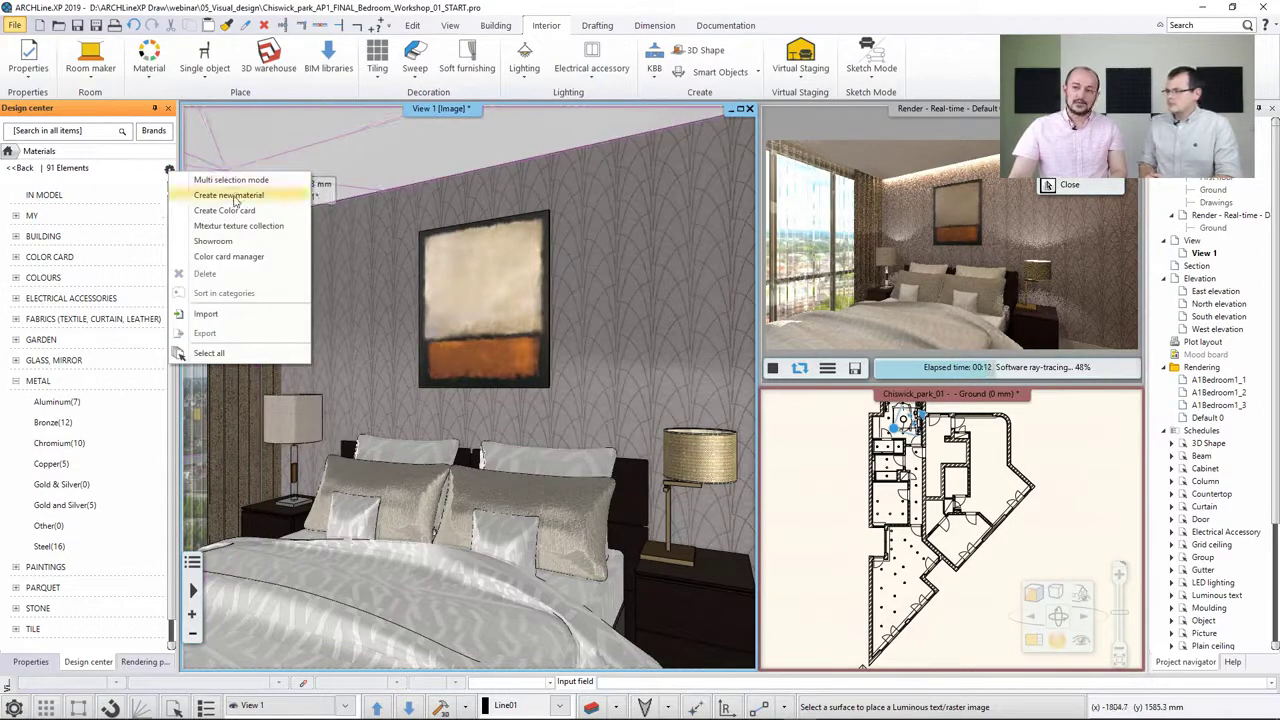
left_click(231, 196)
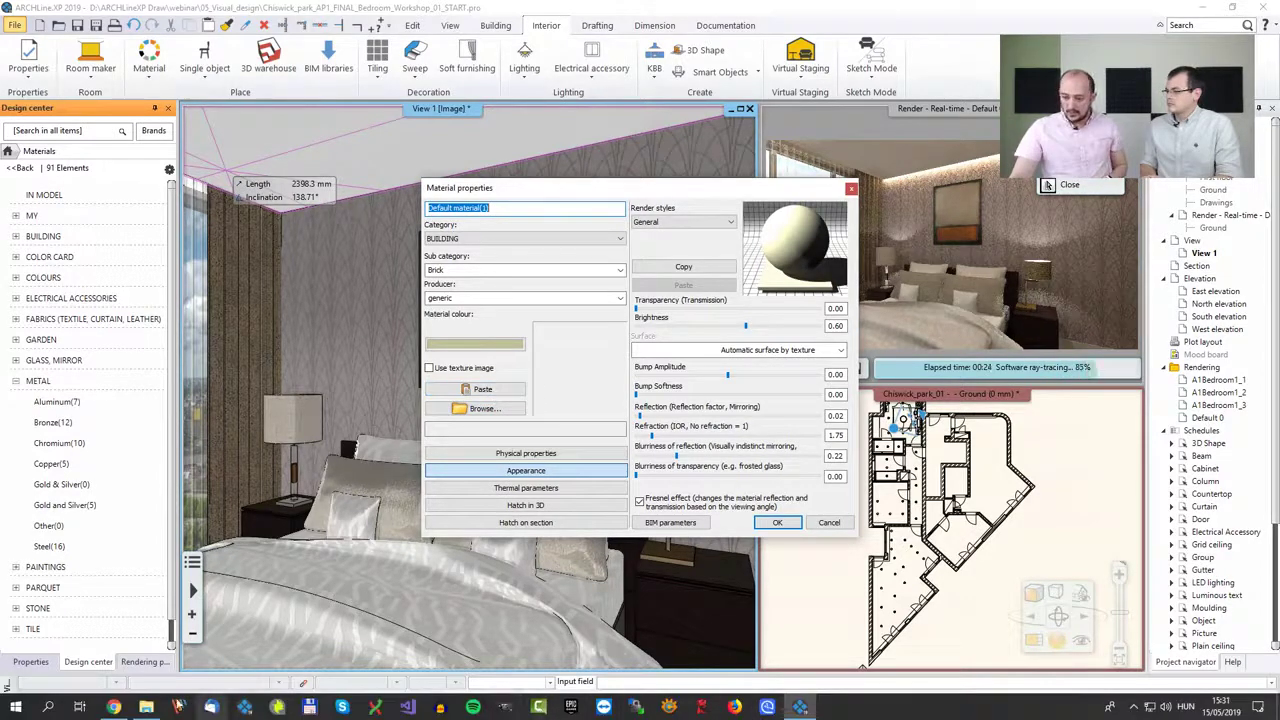
left_click(113, 706)
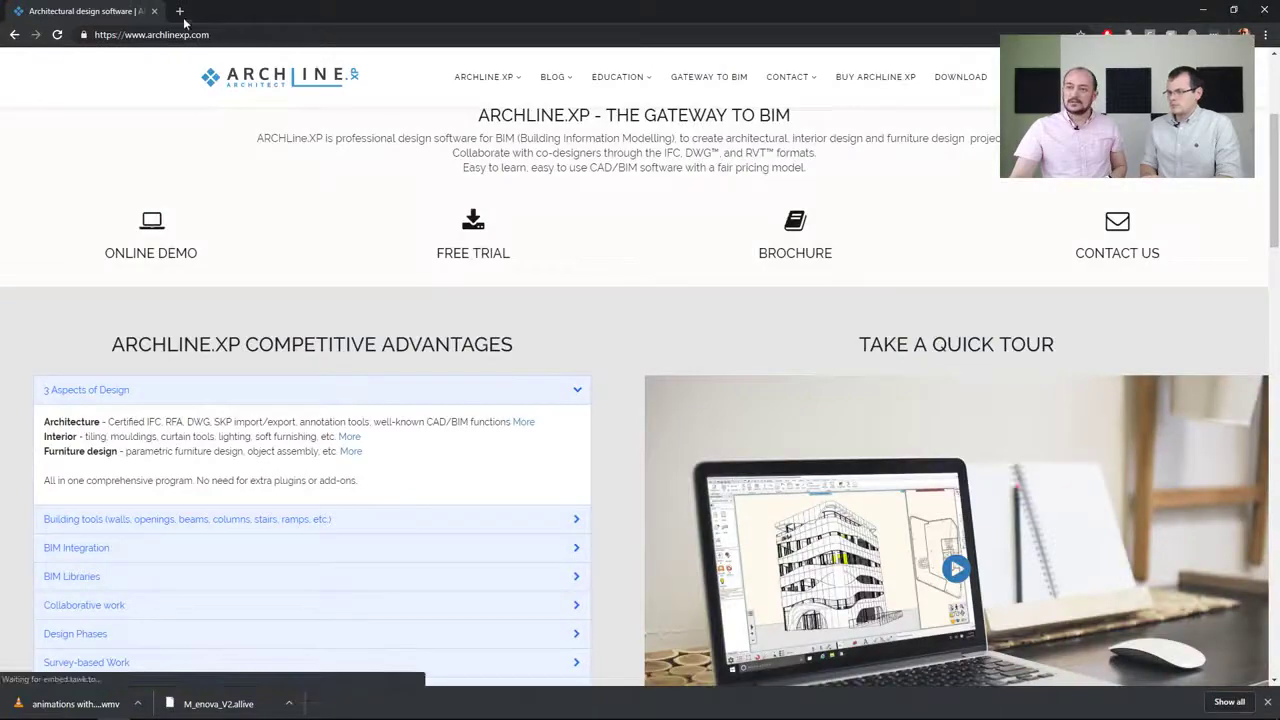
left_click(180, 11)
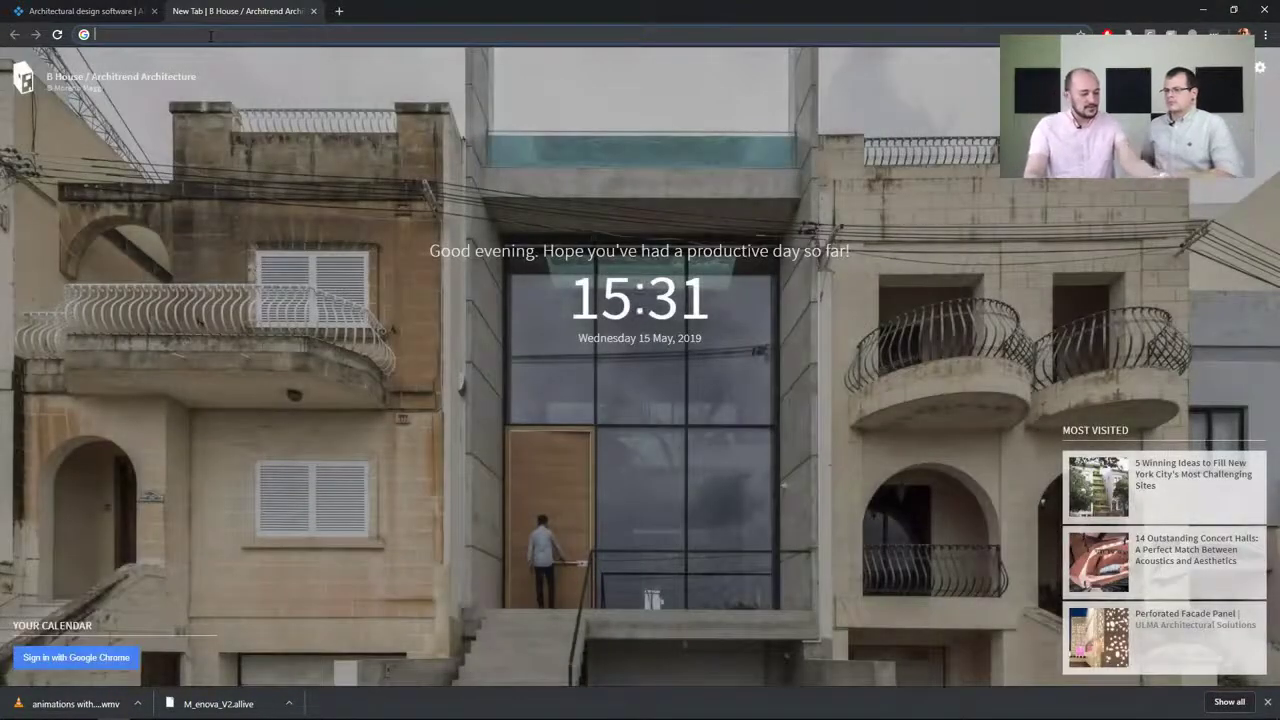
type("www.")
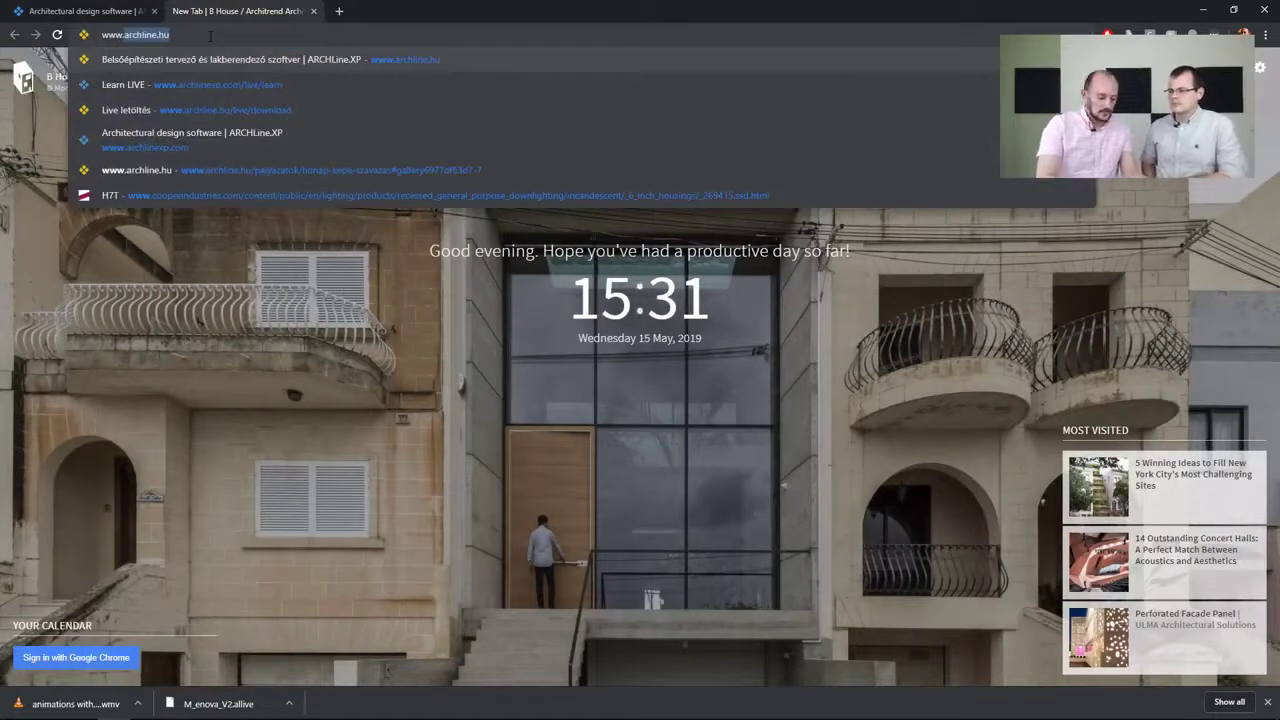
type("google.c")
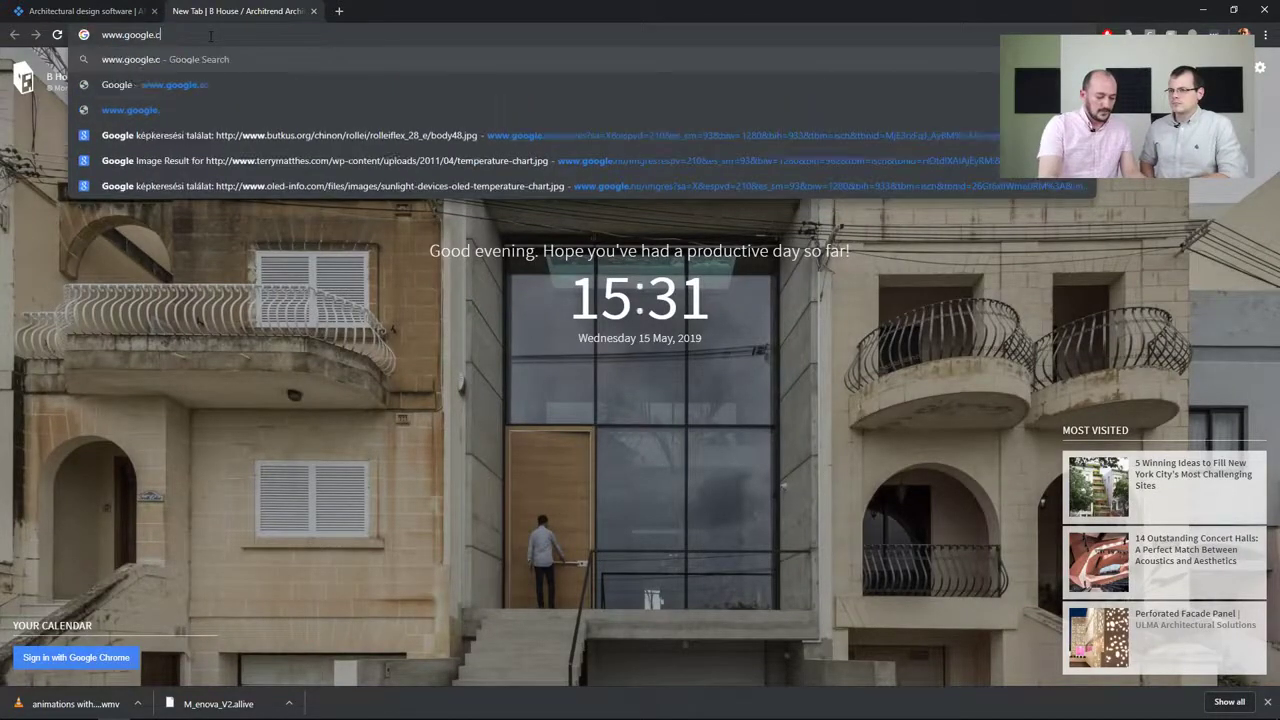
type("om")
key("Return")
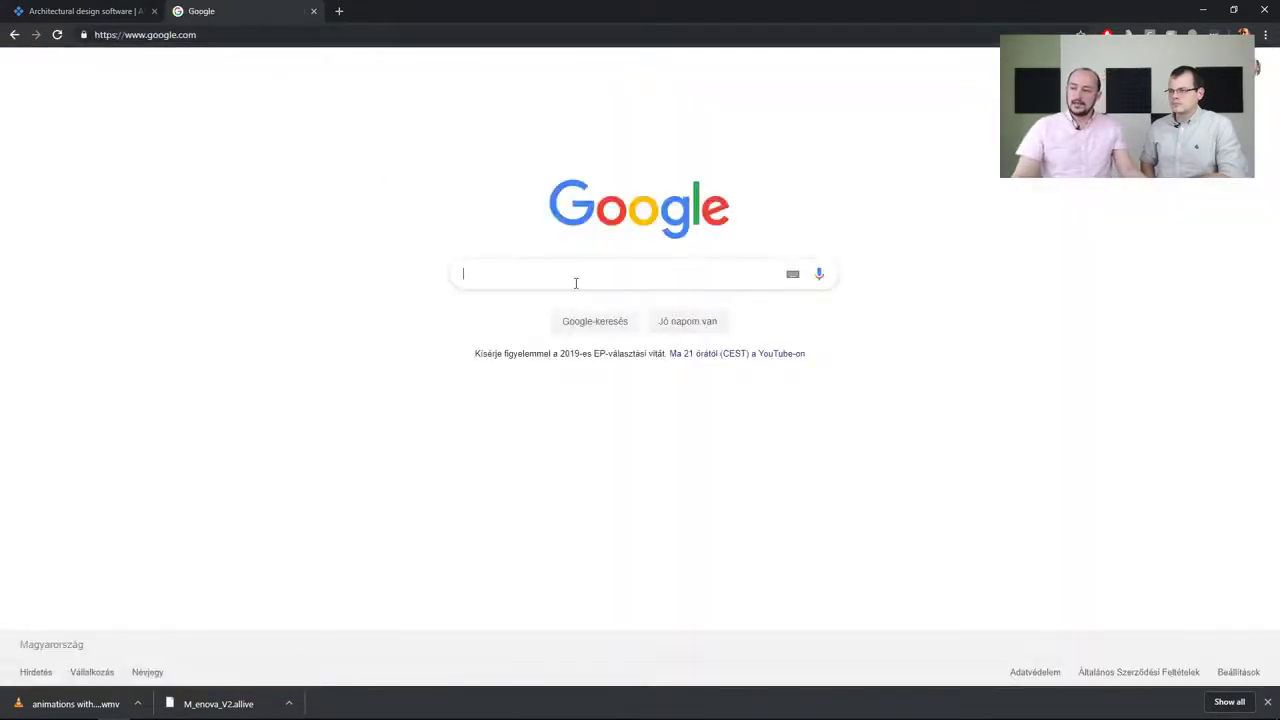
Search Google for images of wallpaper texture seamless
left_click(575, 283)
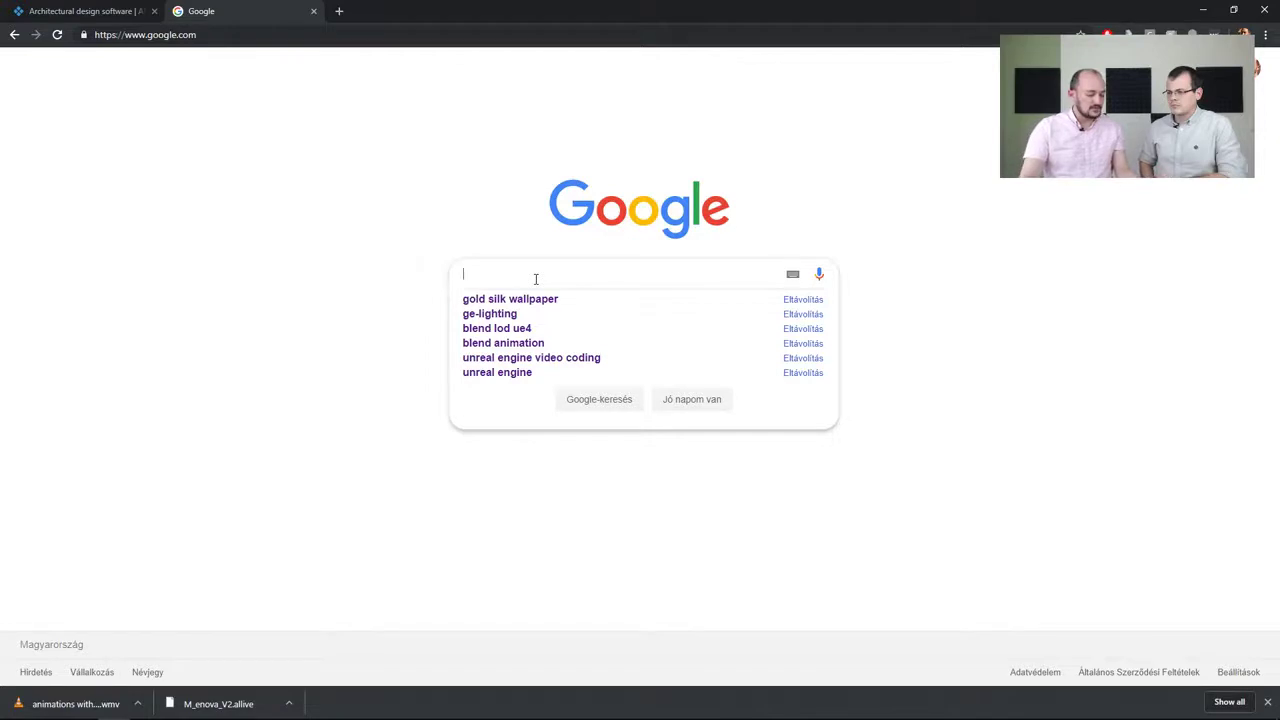
type("wallpaper ")
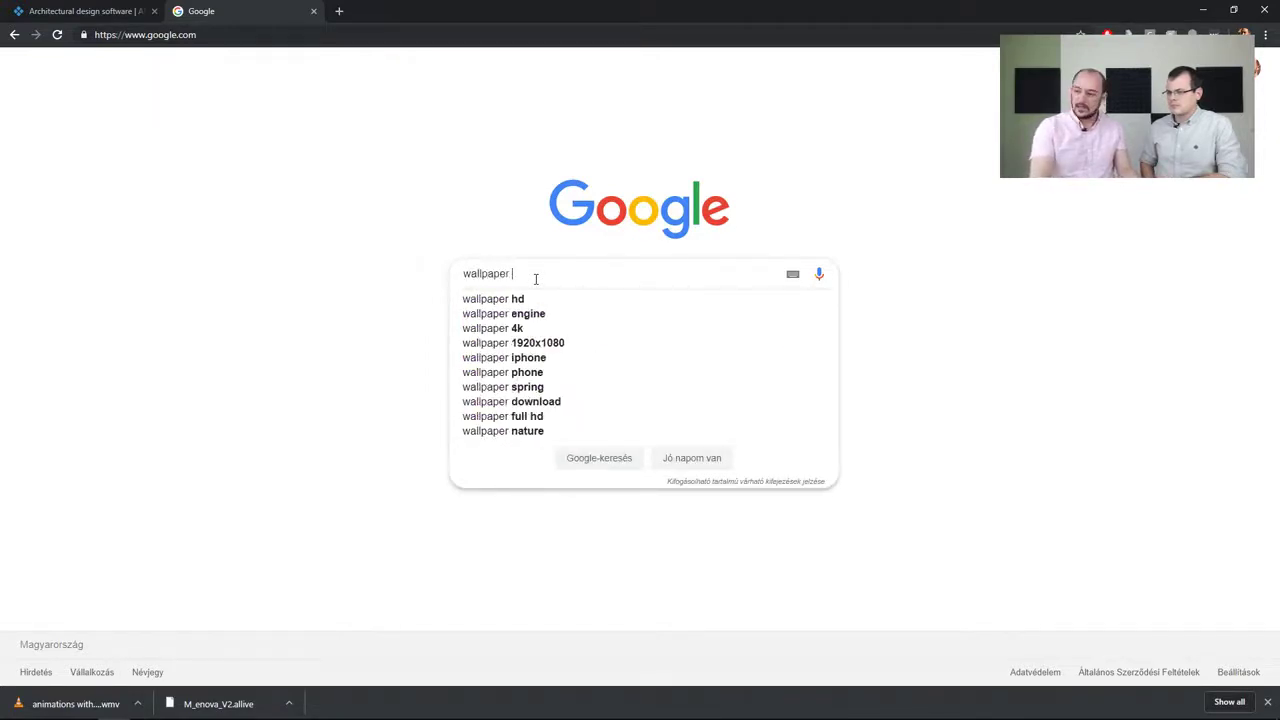
type("texture")
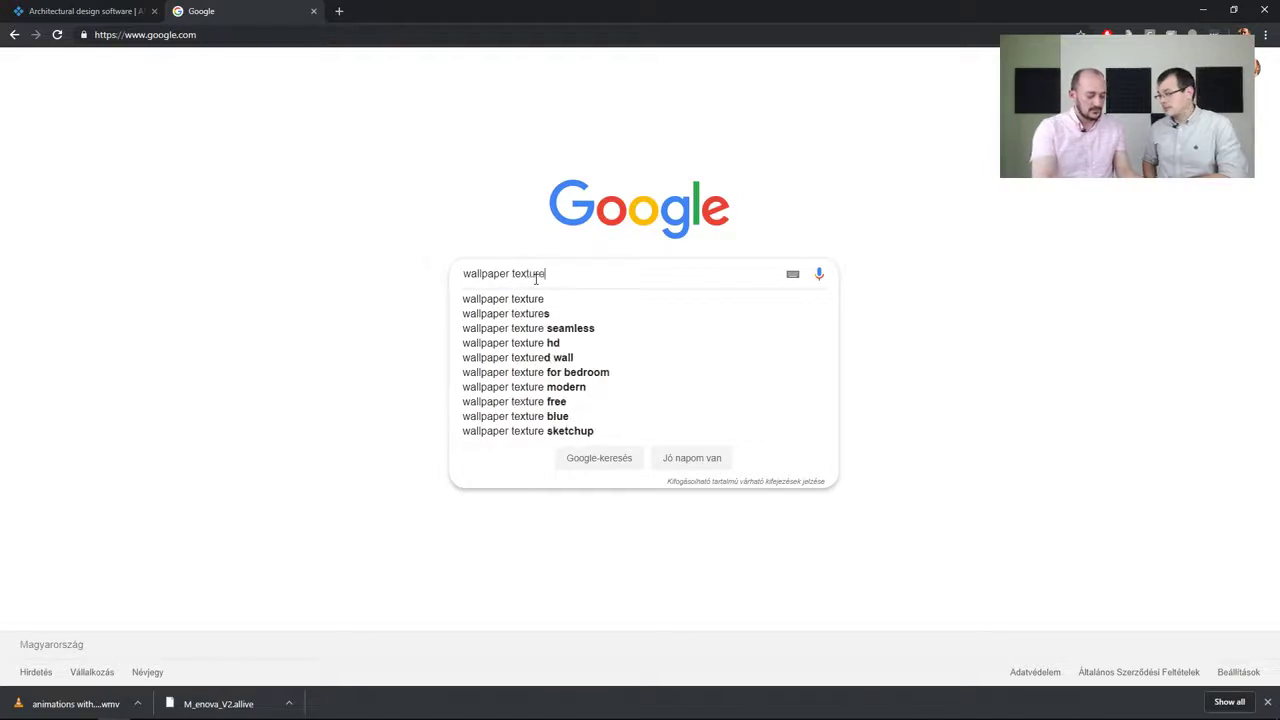
type(" seamless")
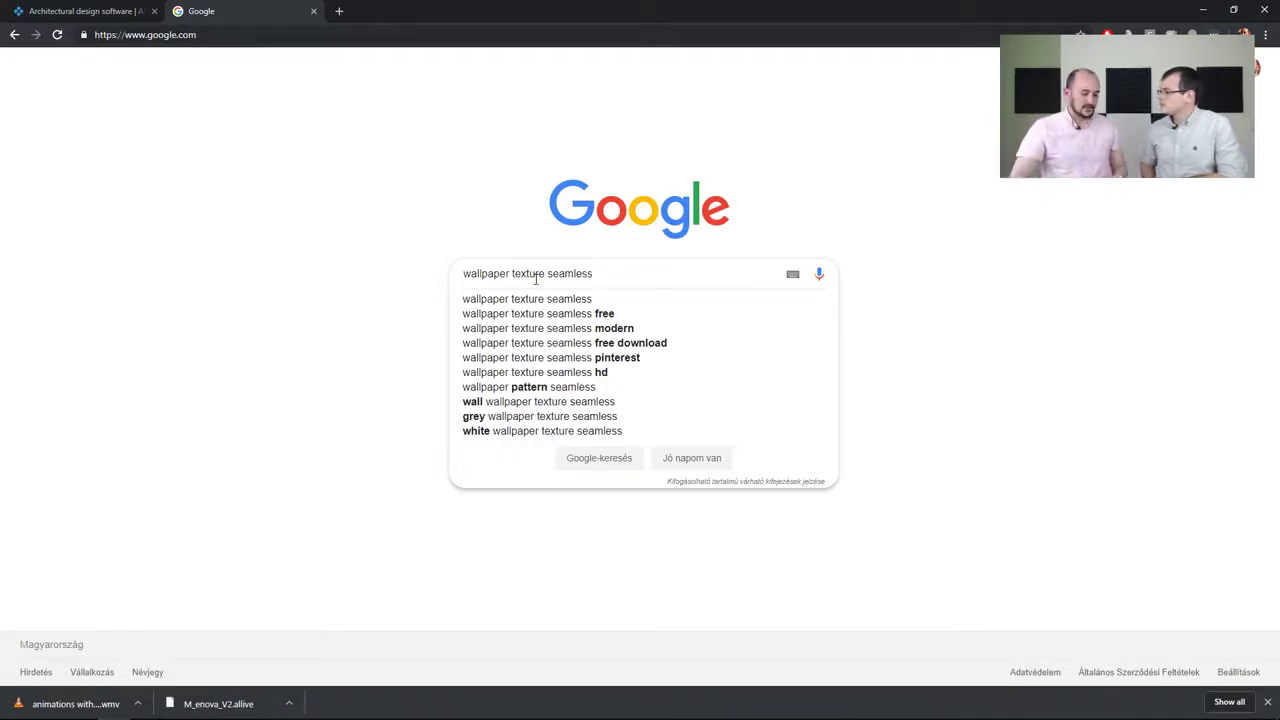
key("Return")
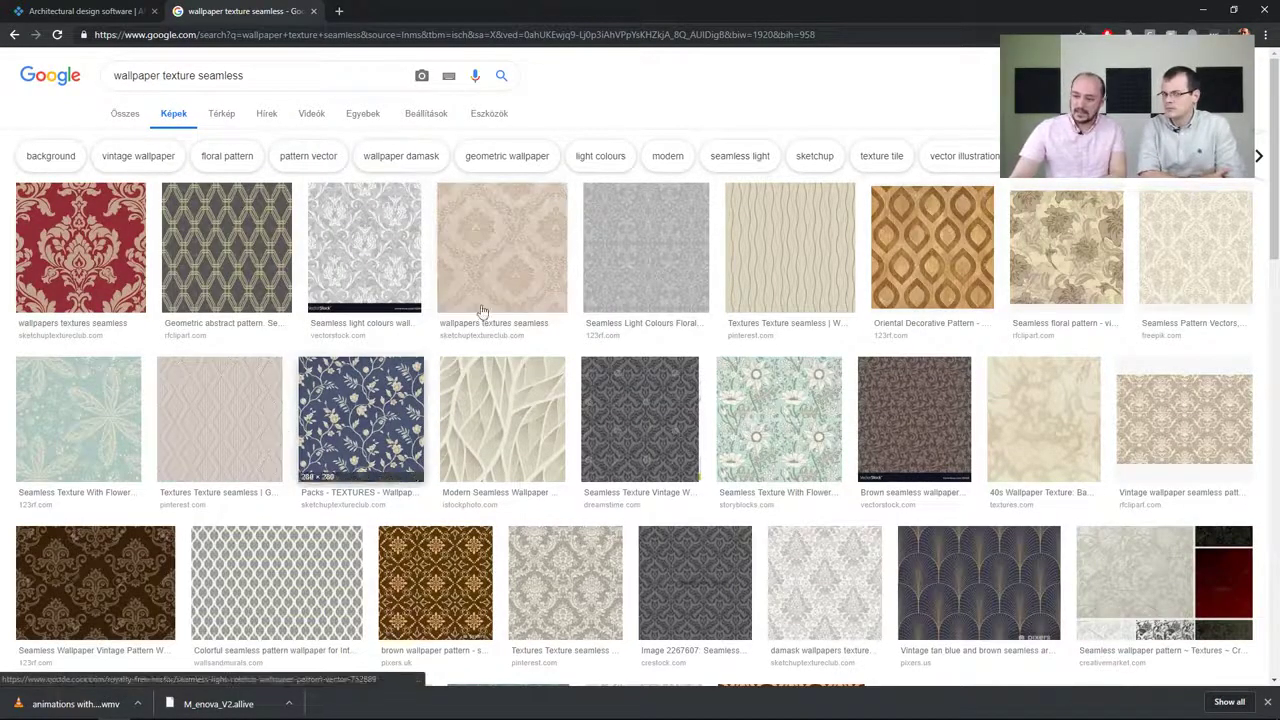
Open the beige damask wallpaper result and copy its image
left_click(463, 256)
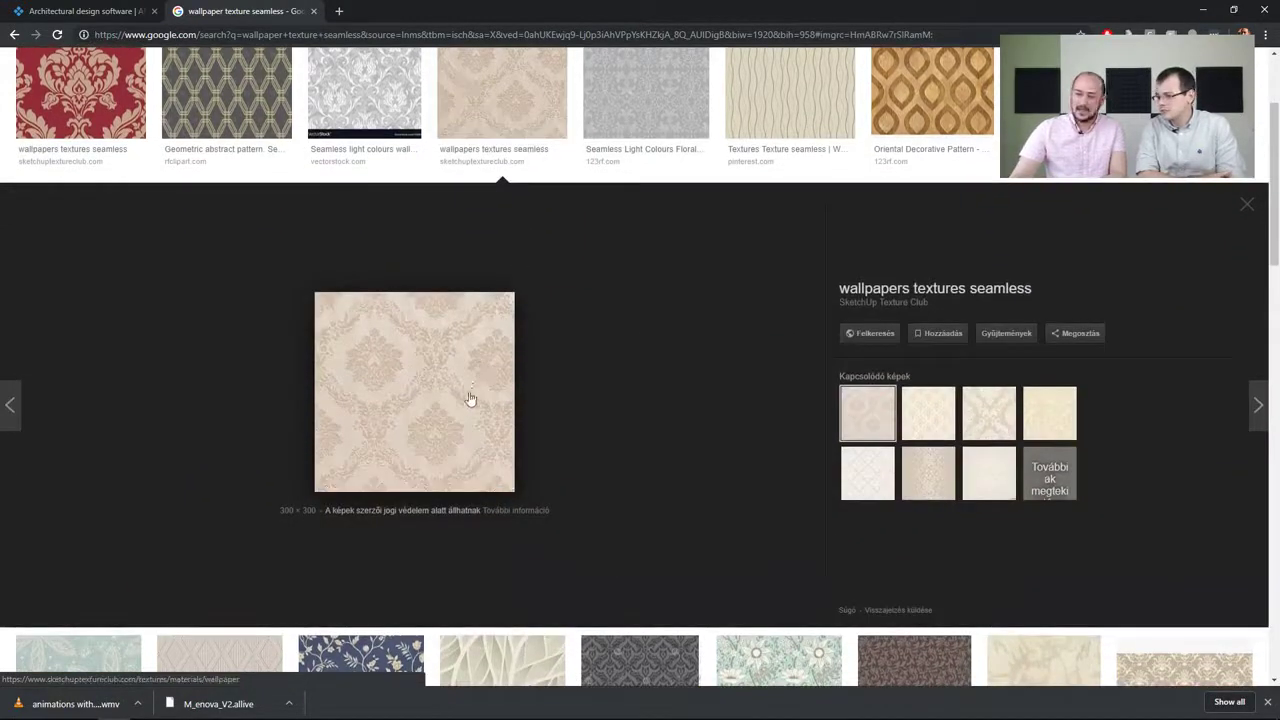
right_click(451, 407)
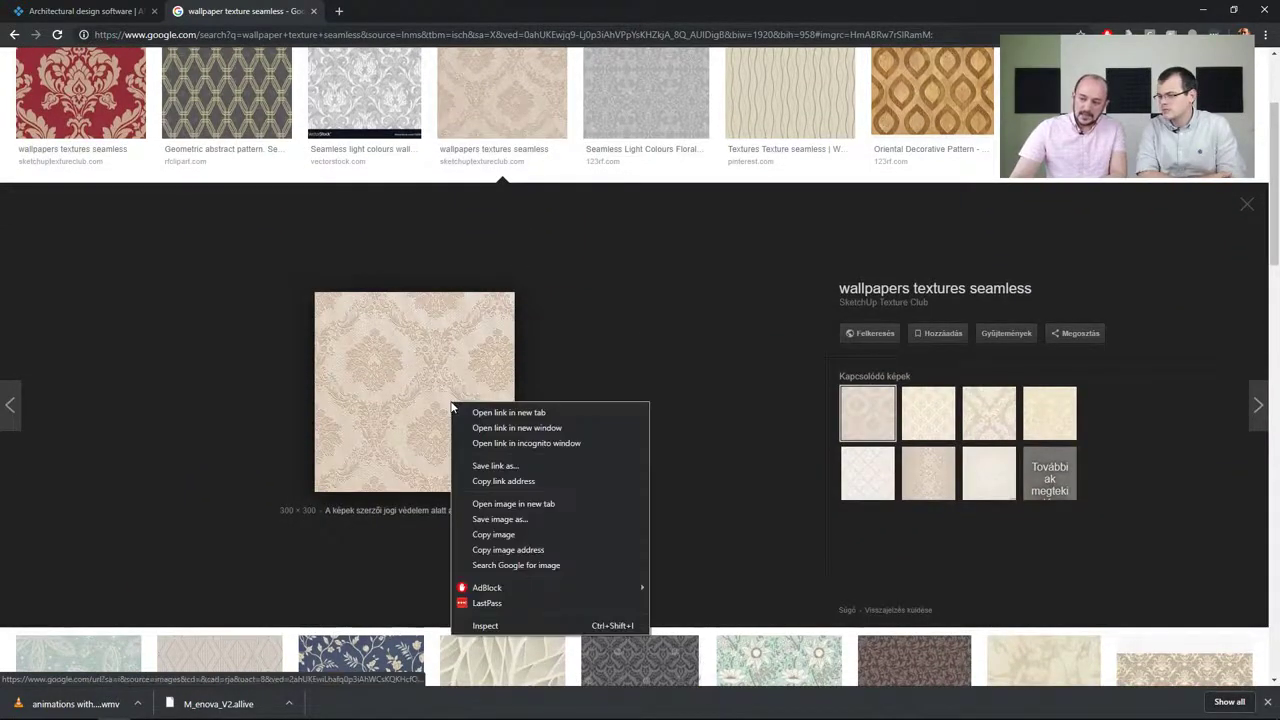
left_click(524, 534)
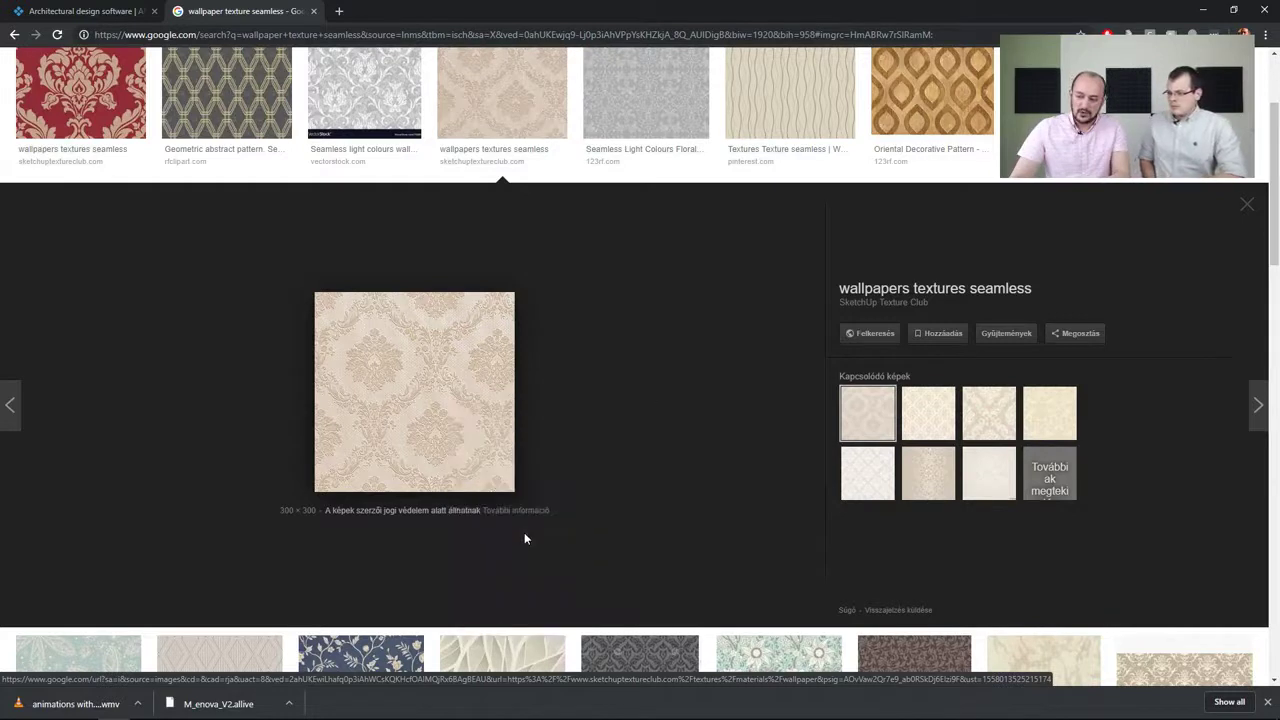
mouse_move(700, 706)
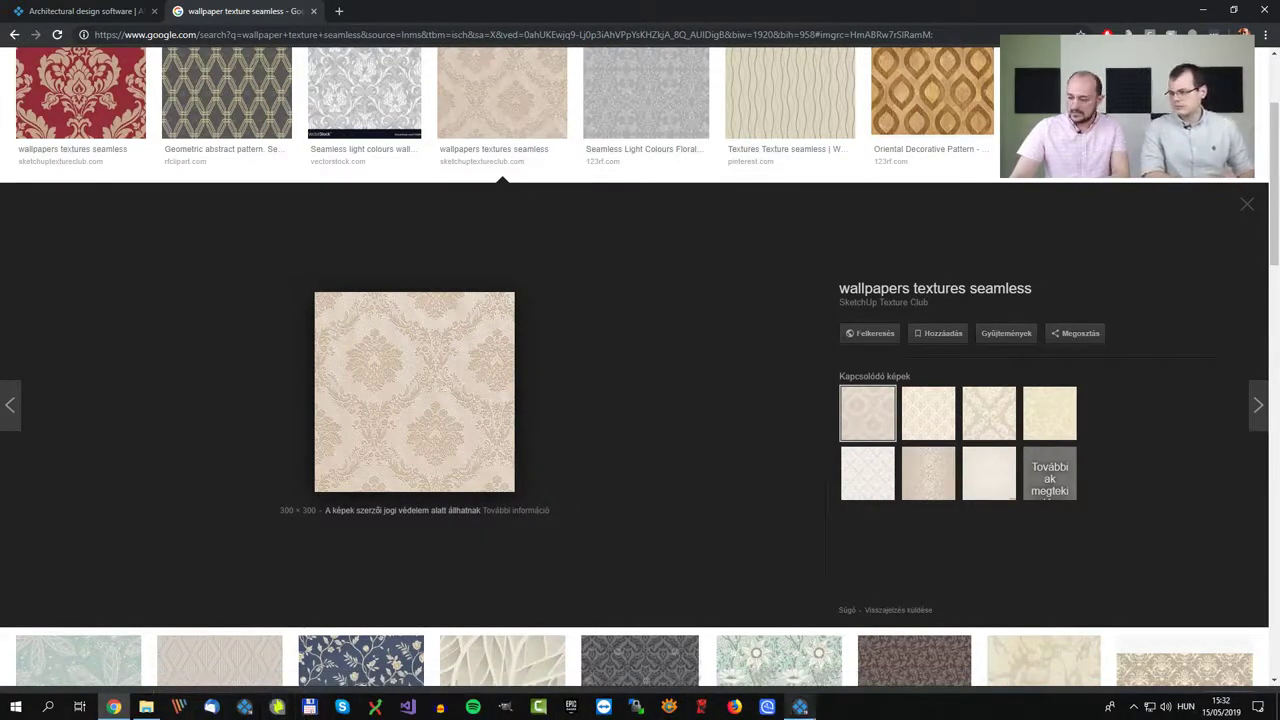
Return to ARCHLine.XP and paste the copied image as the new material's texture
left_click(800, 706)
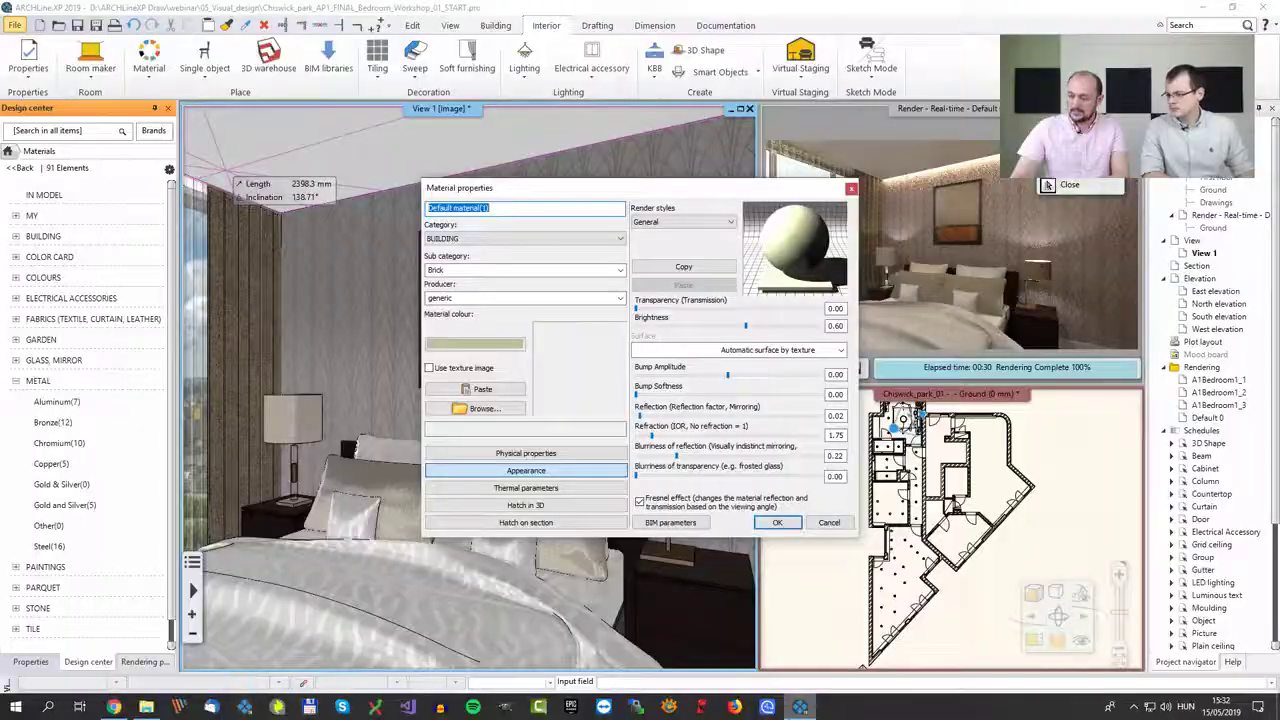
left_click(483, 389)
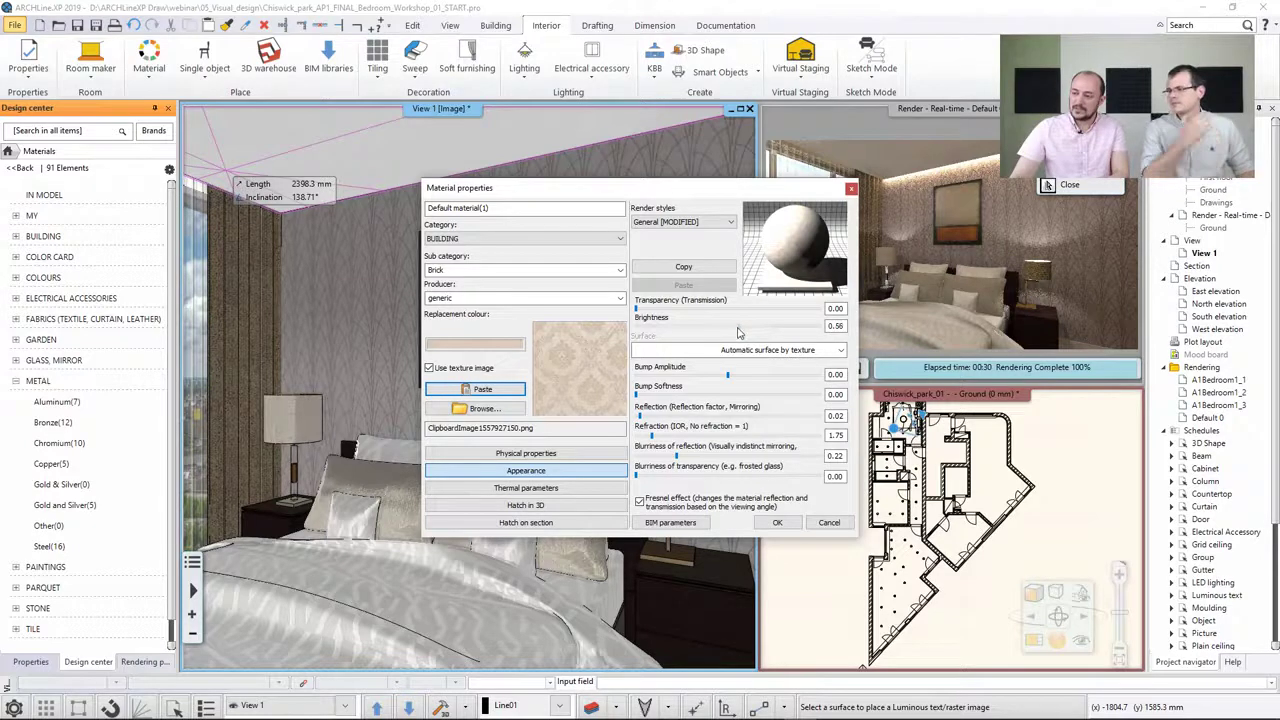
Set the material's render style to Wall and its brightness to 0.68, then confirm the new material
left_click(703, 223)
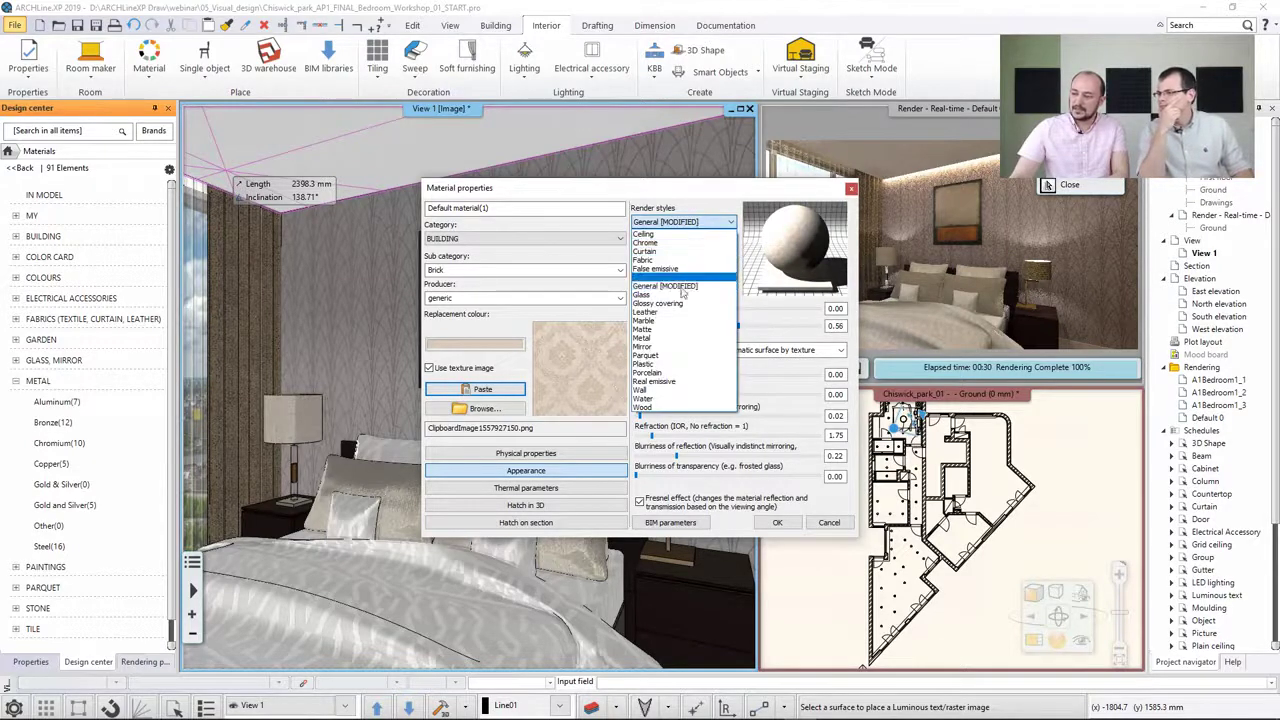
left_click(676, 390)
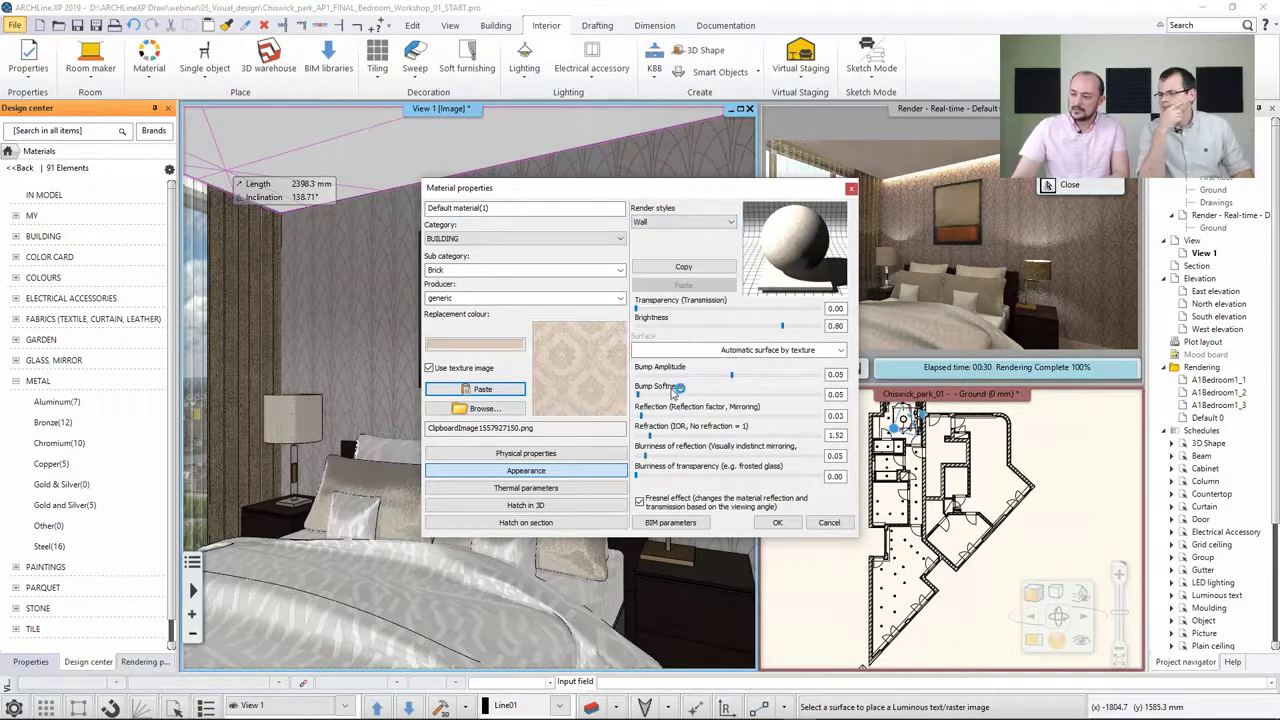
left_click(762, 329)
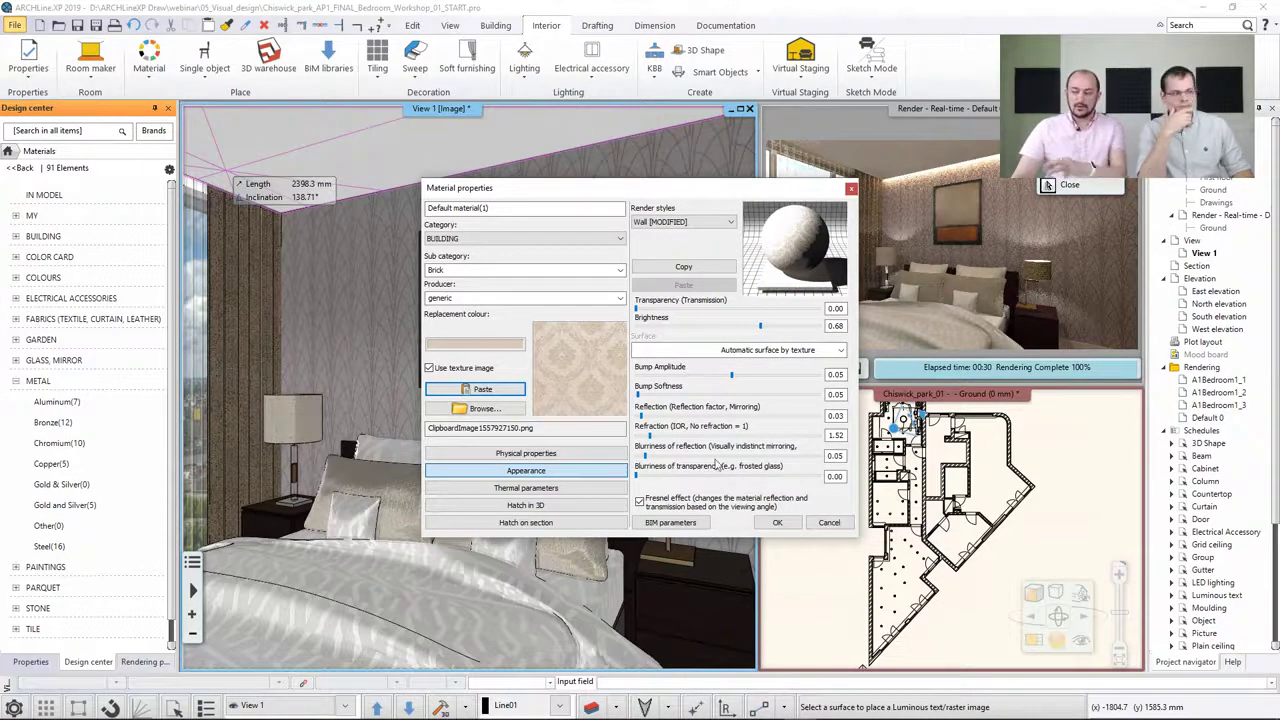
left_click(777, 523)
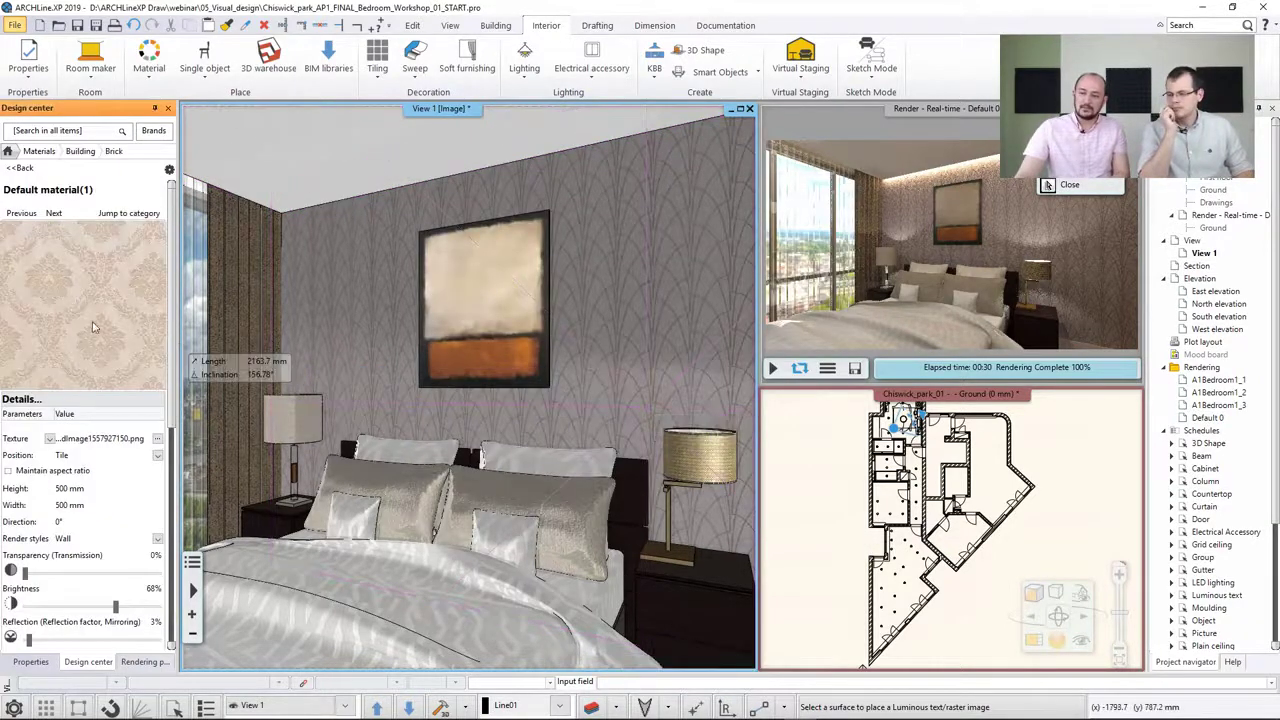
Try replacing the bed wall's wallpaper with the new material on this object only, then undo the replacement
left_click_drag(70, 298, 606, 300)
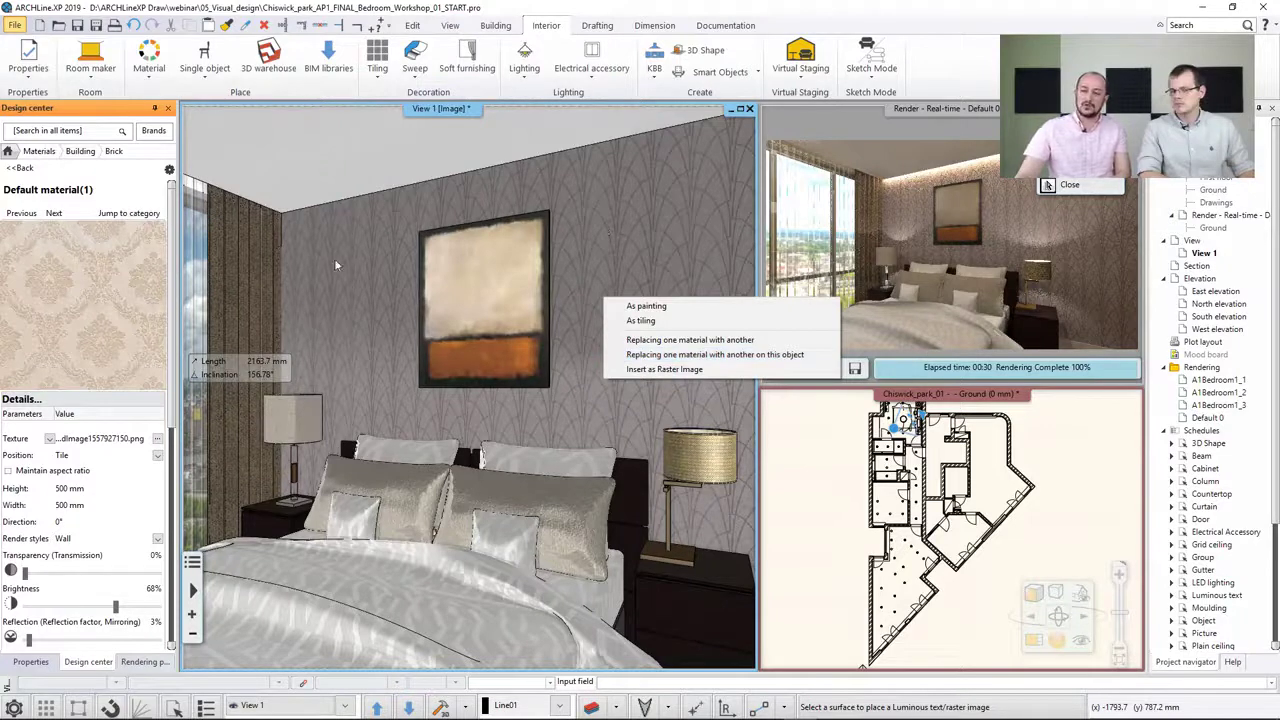
left_click(712, 354)
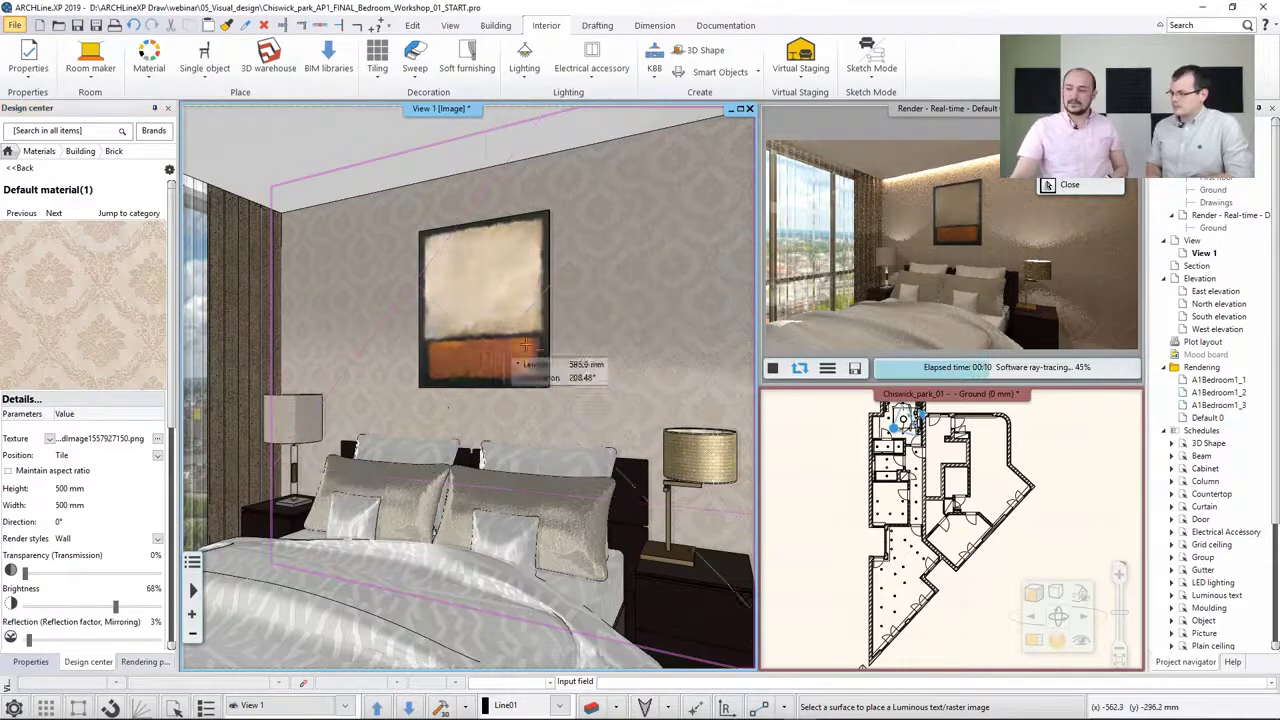
key("Escape")
left_click(134, 25)
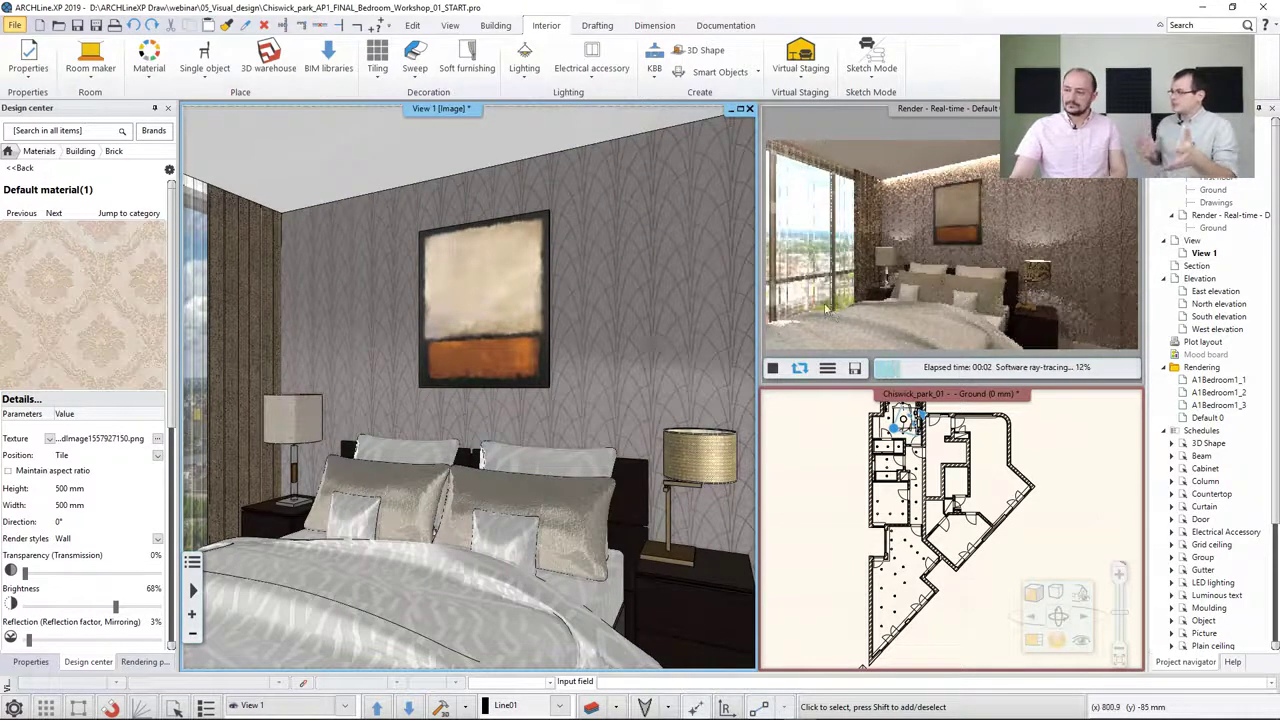
Swap the real-time render into the main view window
left_click(826, 310)
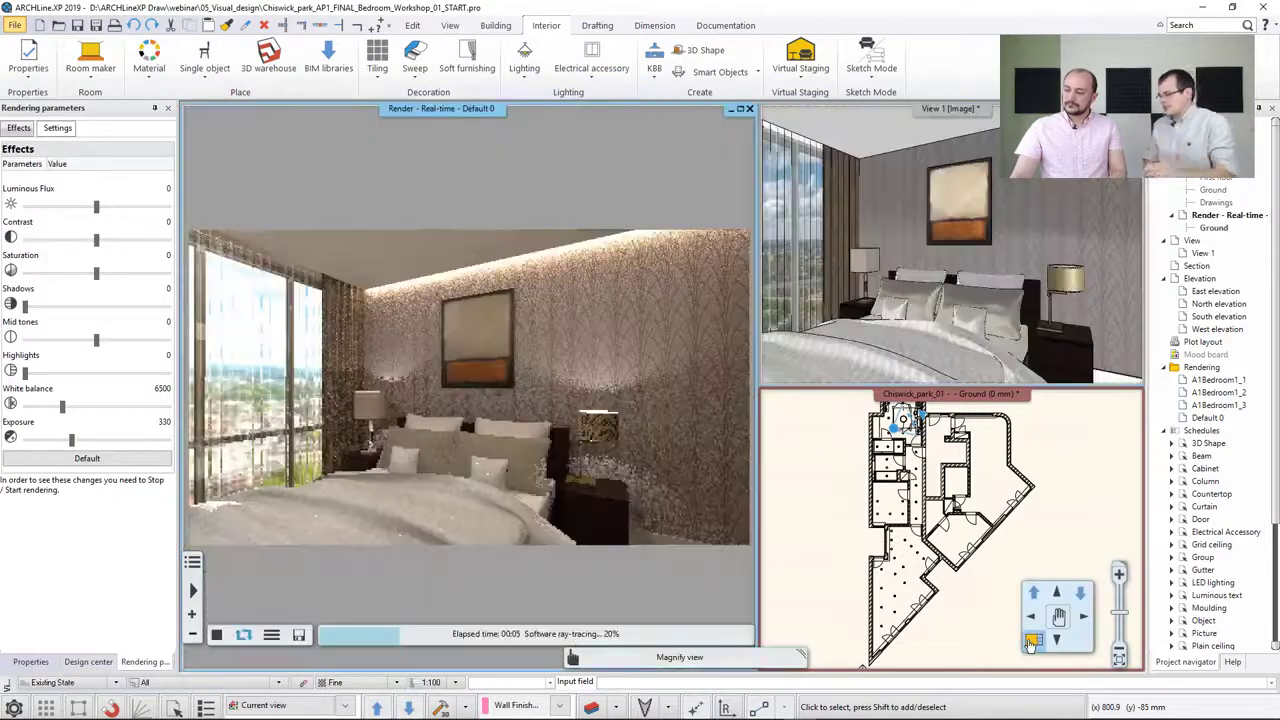
double_click(792, 328)
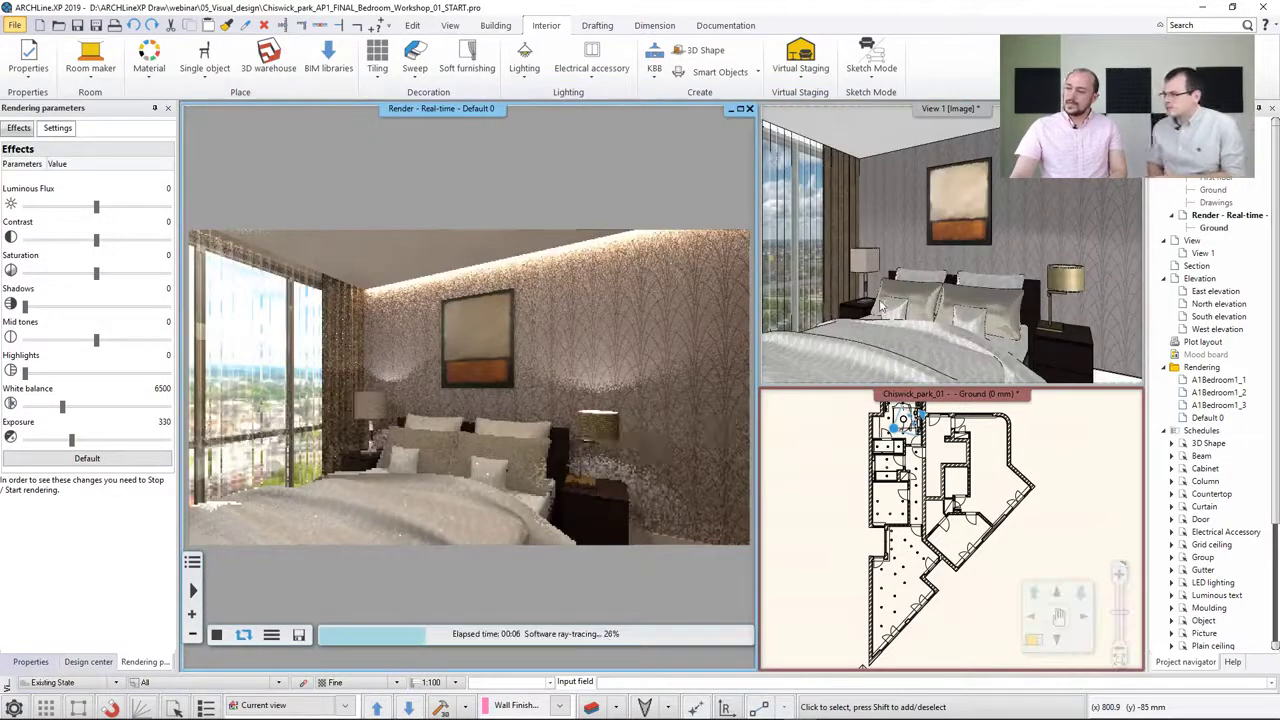
left_click(922, 276)
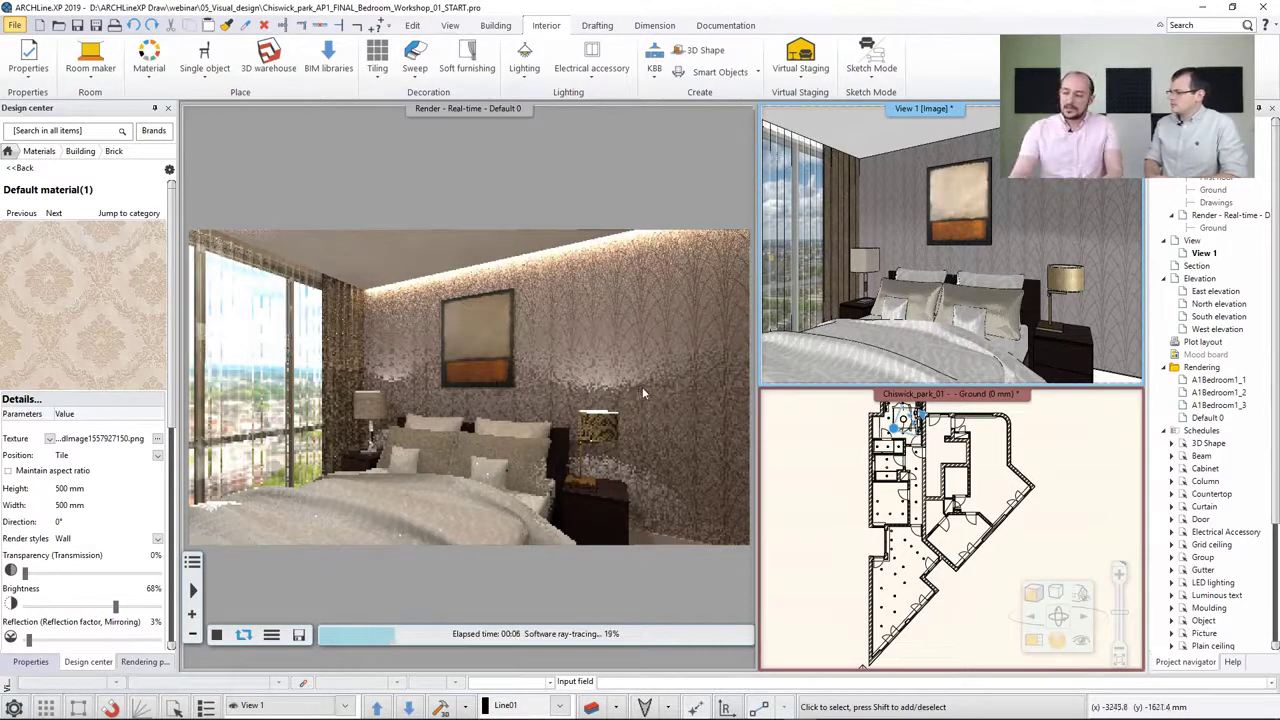
left_click(815, 461)
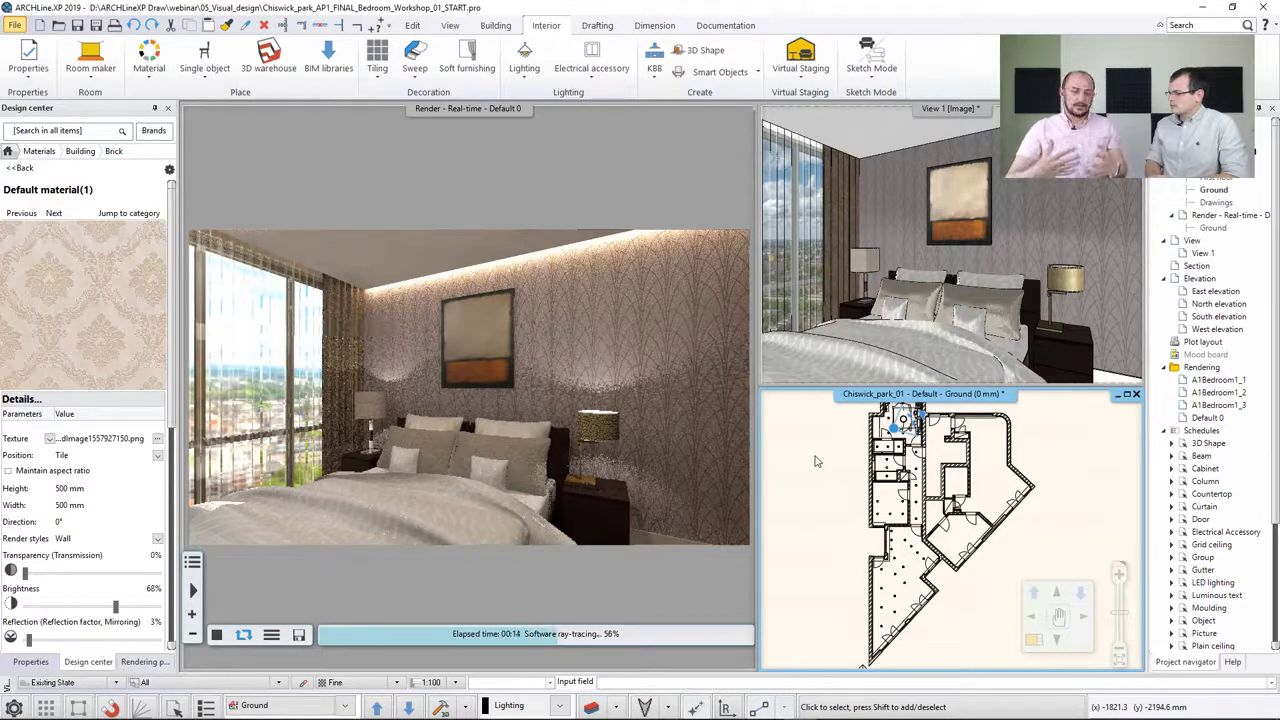
Use Layer walk to hide the accessory, furniture and lamp layers
left_click(617, 712)
left_click(619, 640)
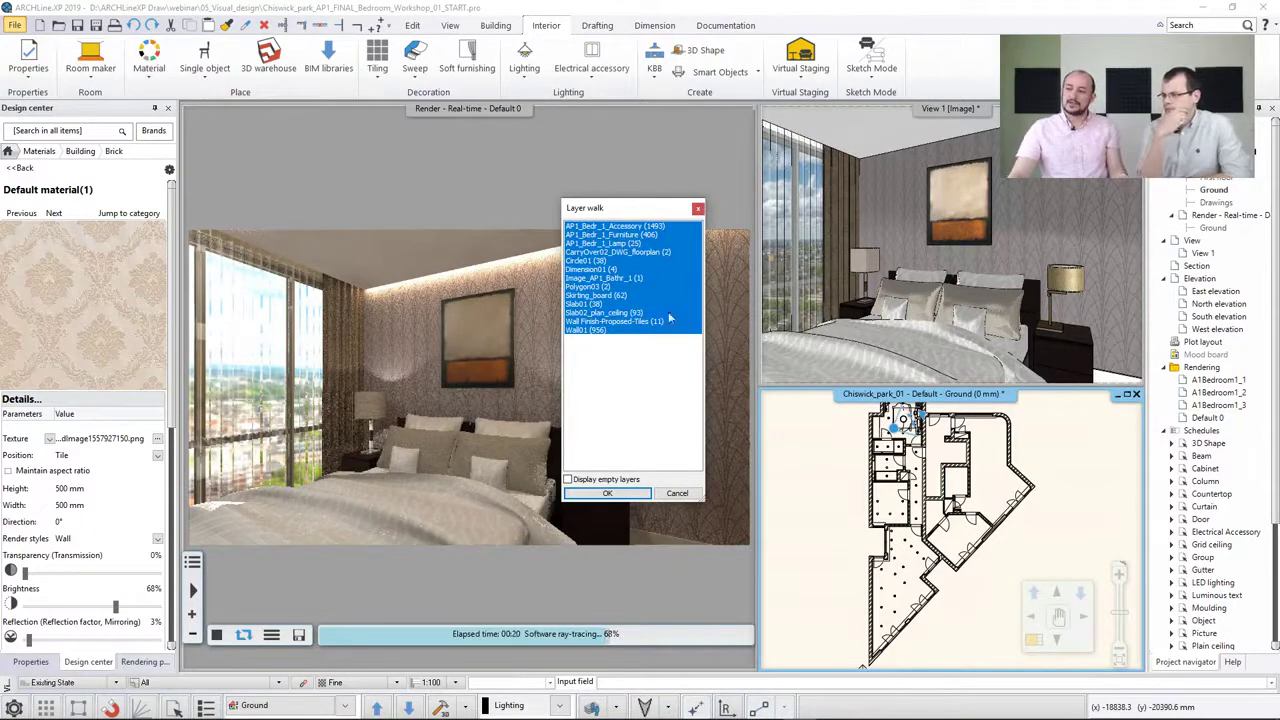
left_click(633, 235)
left_click(622, 244)
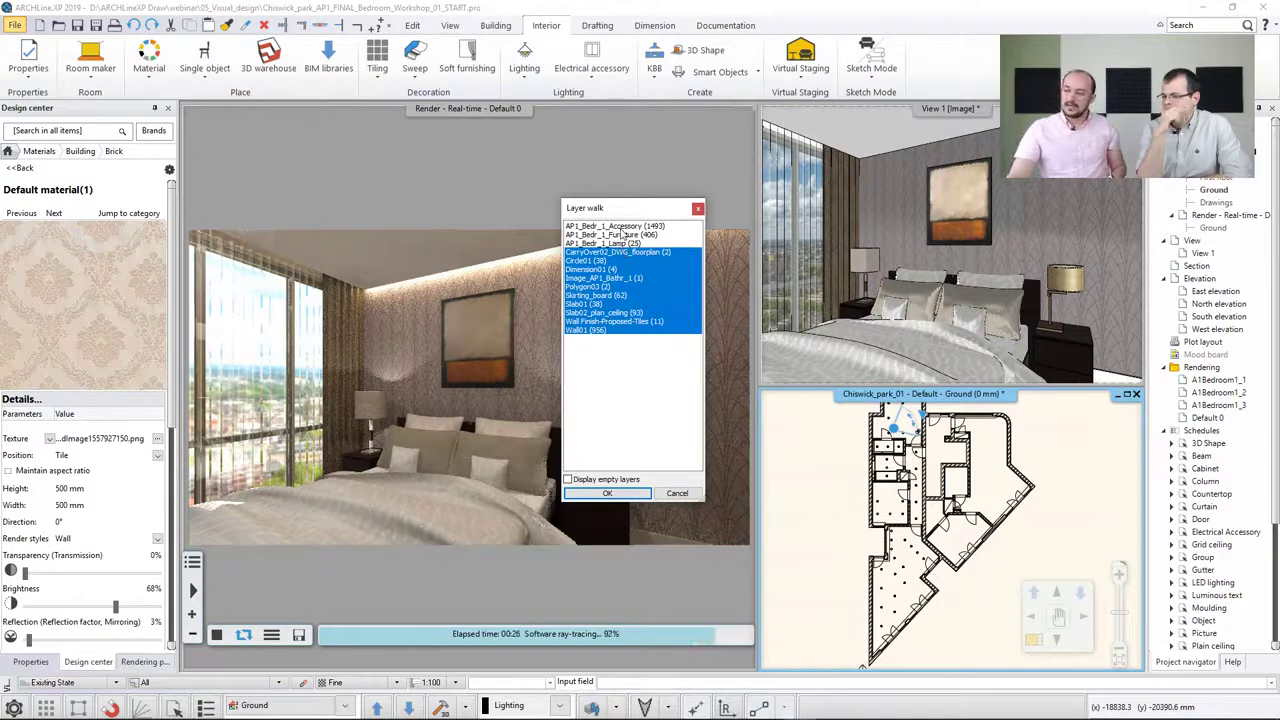
left_click(605, 493)
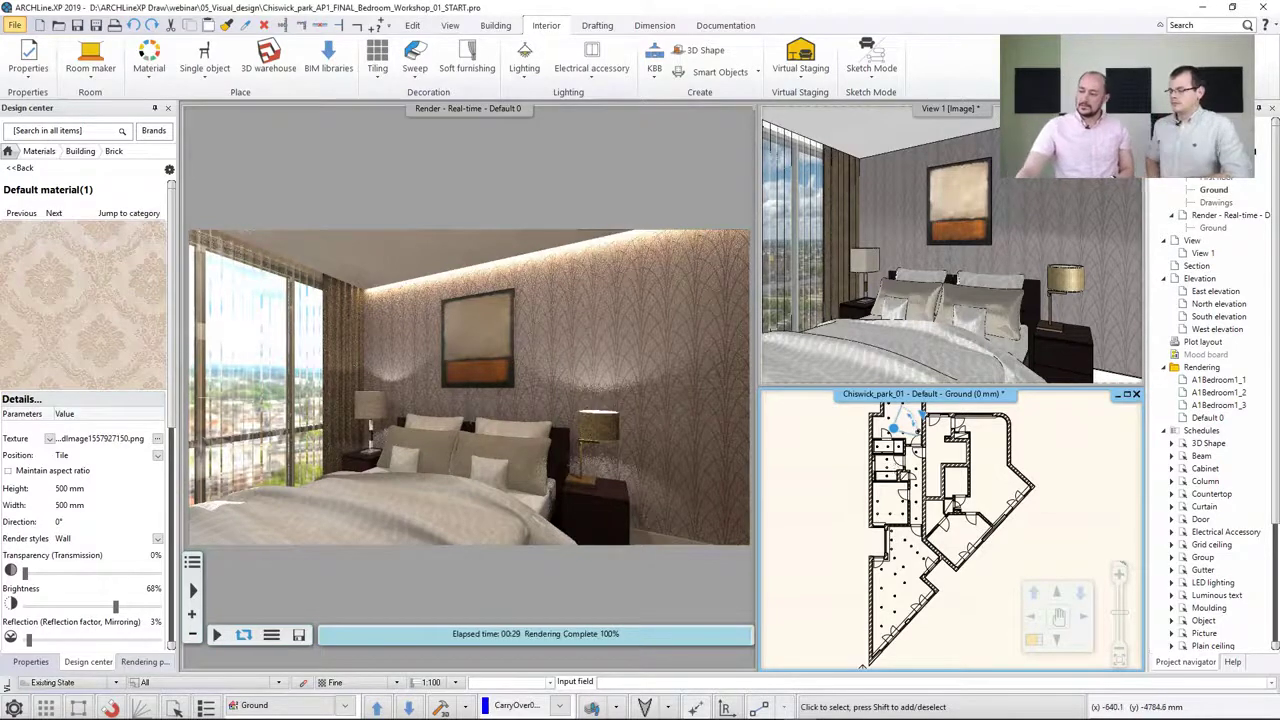
Zoom into the bedroom on the floor plan and regenerate the 3D model
scroll(920, 500, "up", 4)
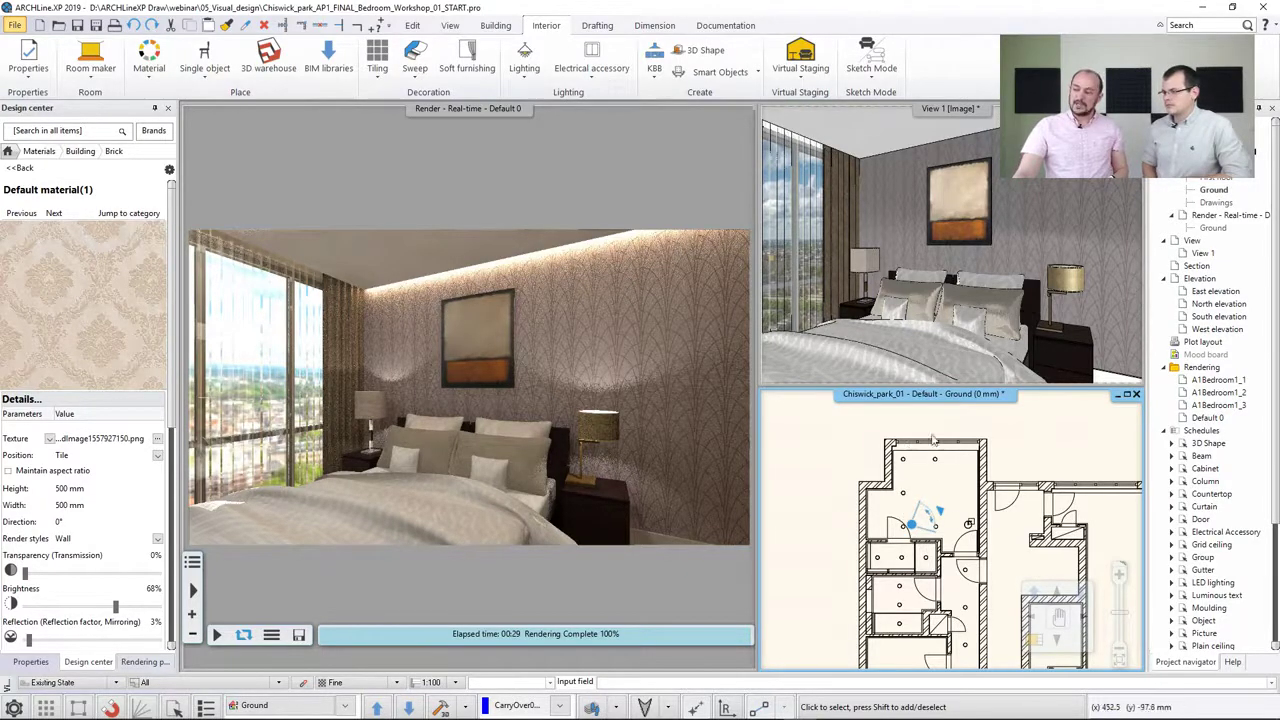
left_click(804, 464)
left_click(805, 464)
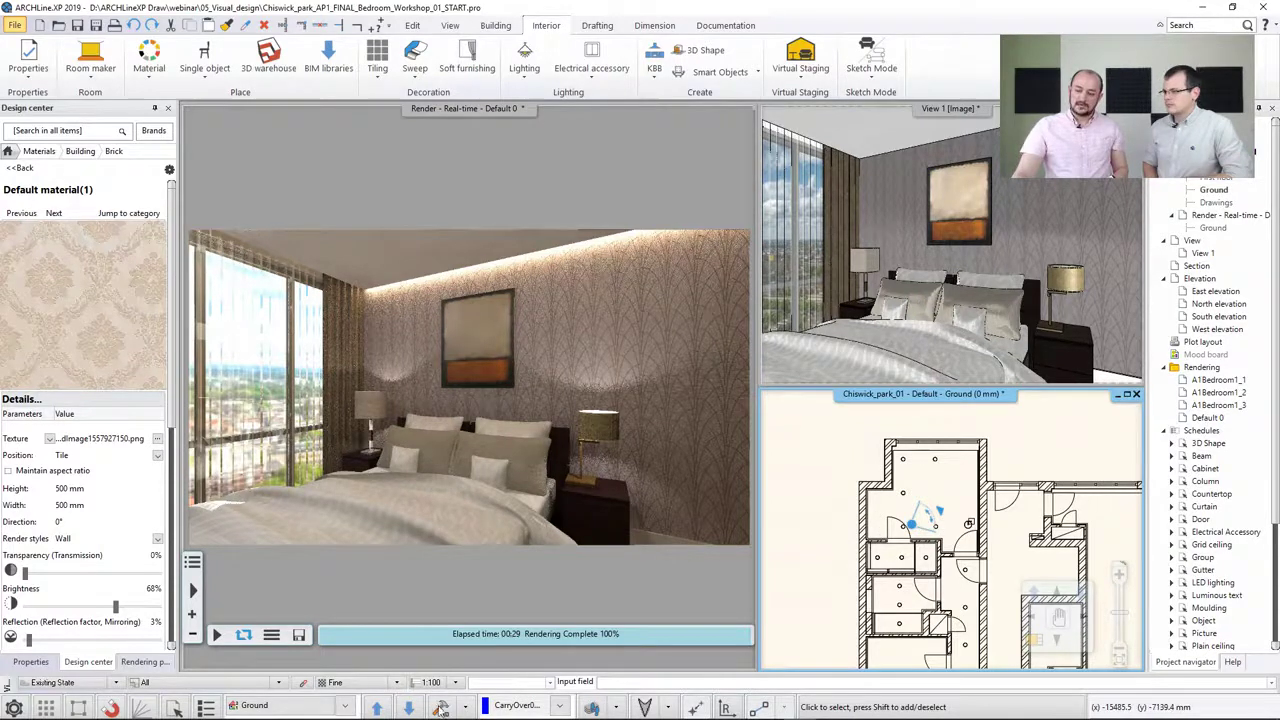
left_click(440, 706)
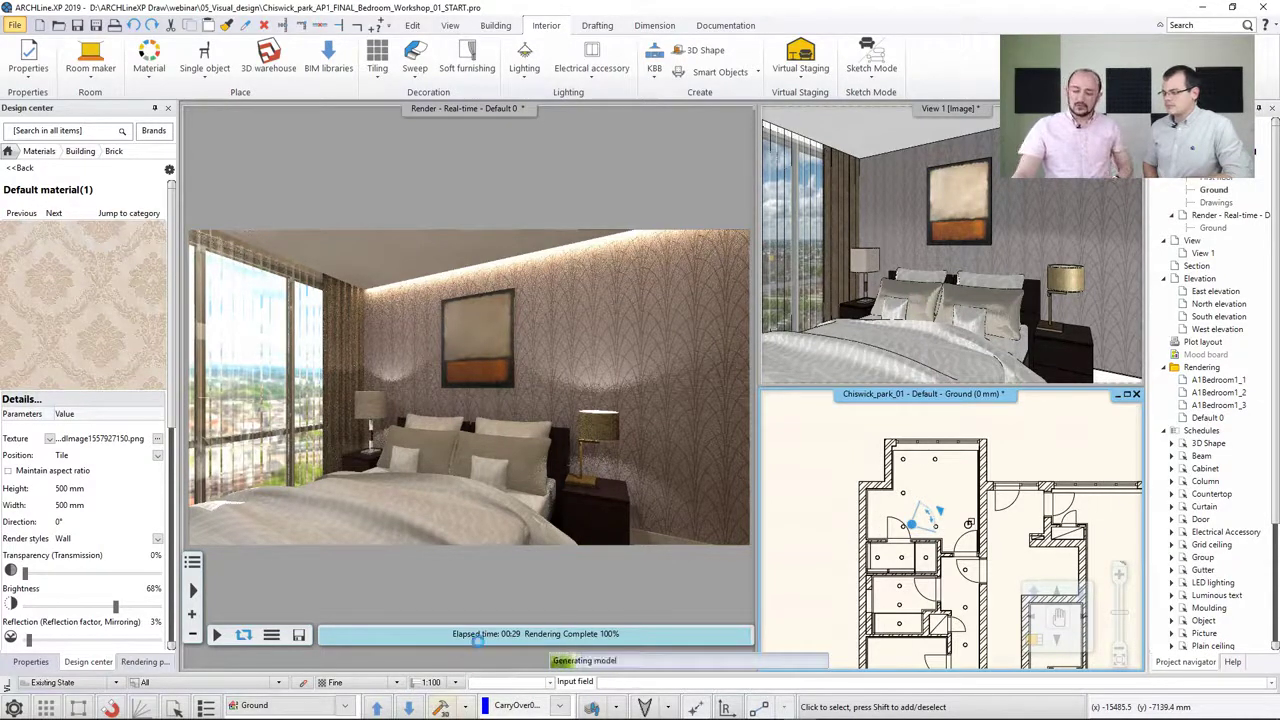
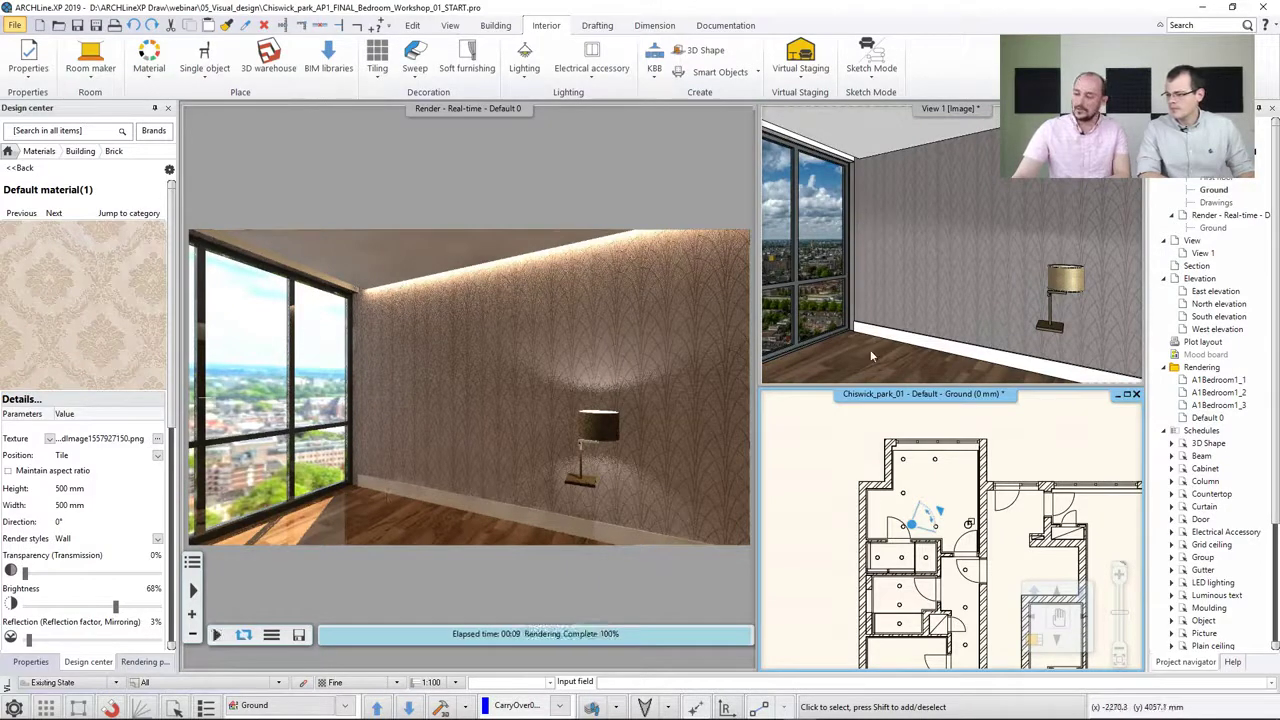
Apply the Parquet render style to the bedroom floor
scroll(871, 356, "up", 1)
mouse_move(930, 240)
middle_mouse_down()
mouse_move(993, 214)
mouse_move(980, 242)
middle_mouse_up()
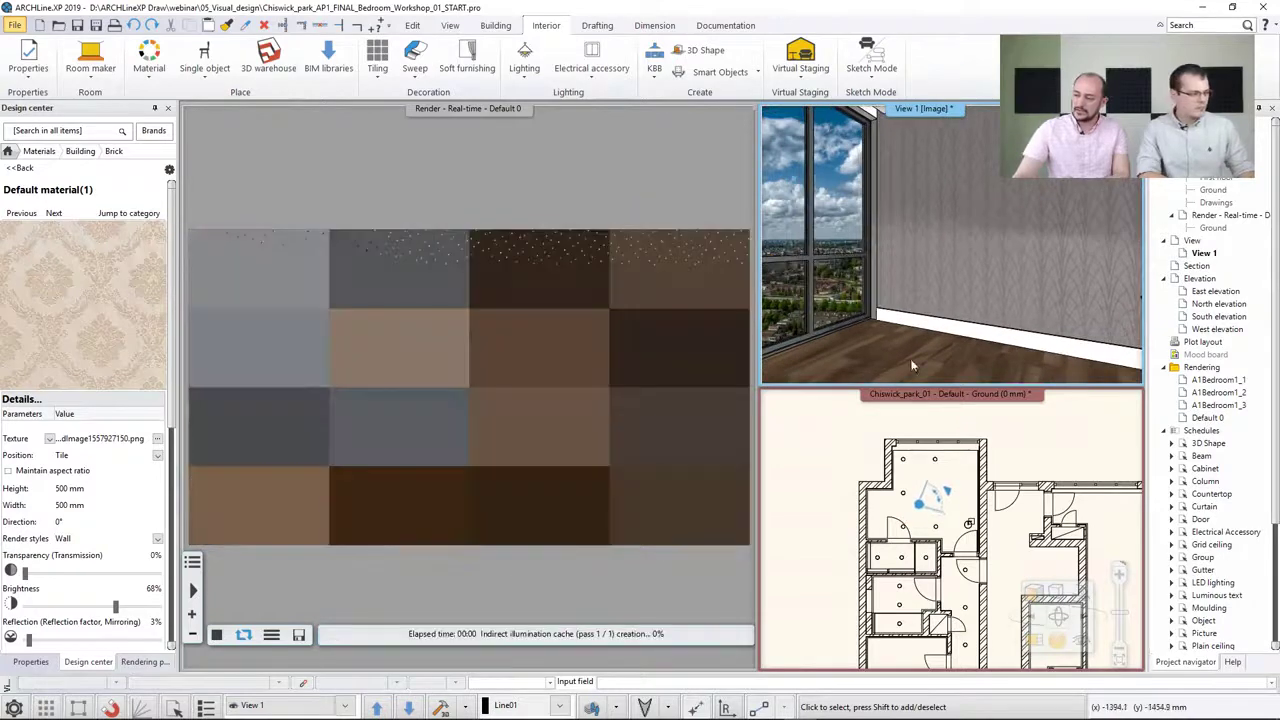
middle_click_drag(951, 285, 963, 269)
middle_click_drag(970, 225, 985, 188)
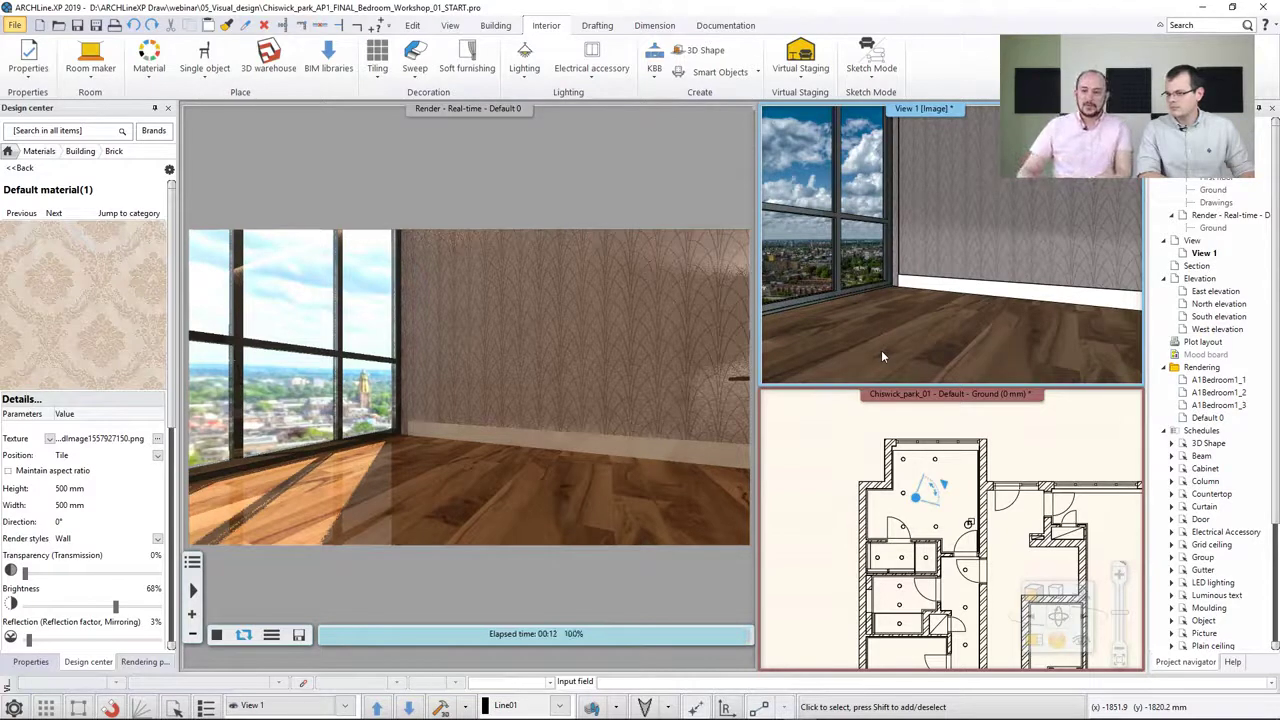
left_click(10, 152)
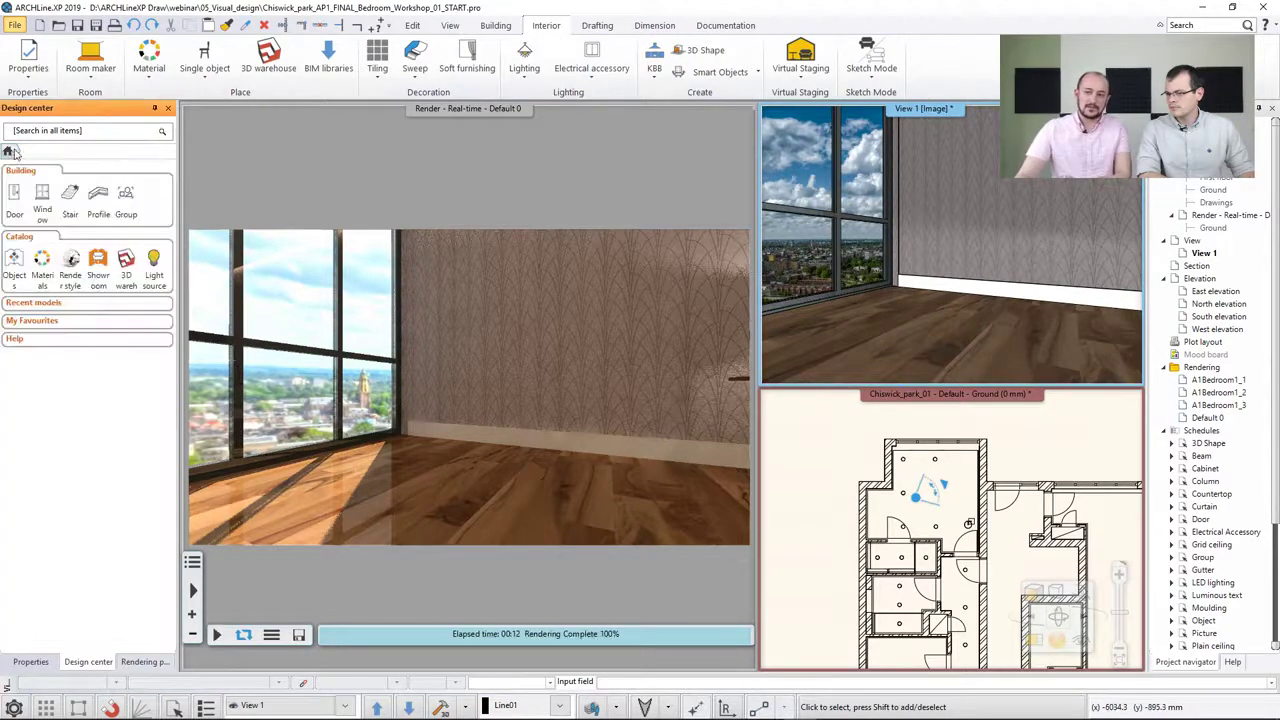
left_click(72, 262)
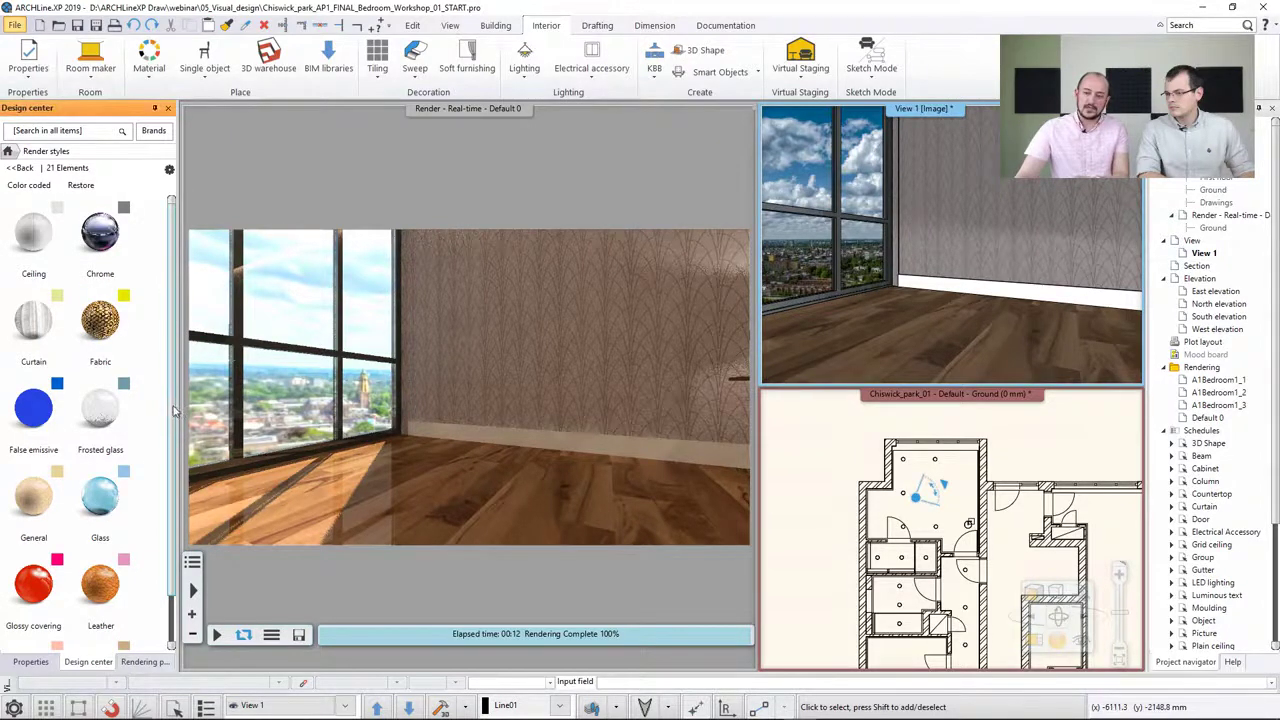
left_click_drag(177, 410, 178, 497)
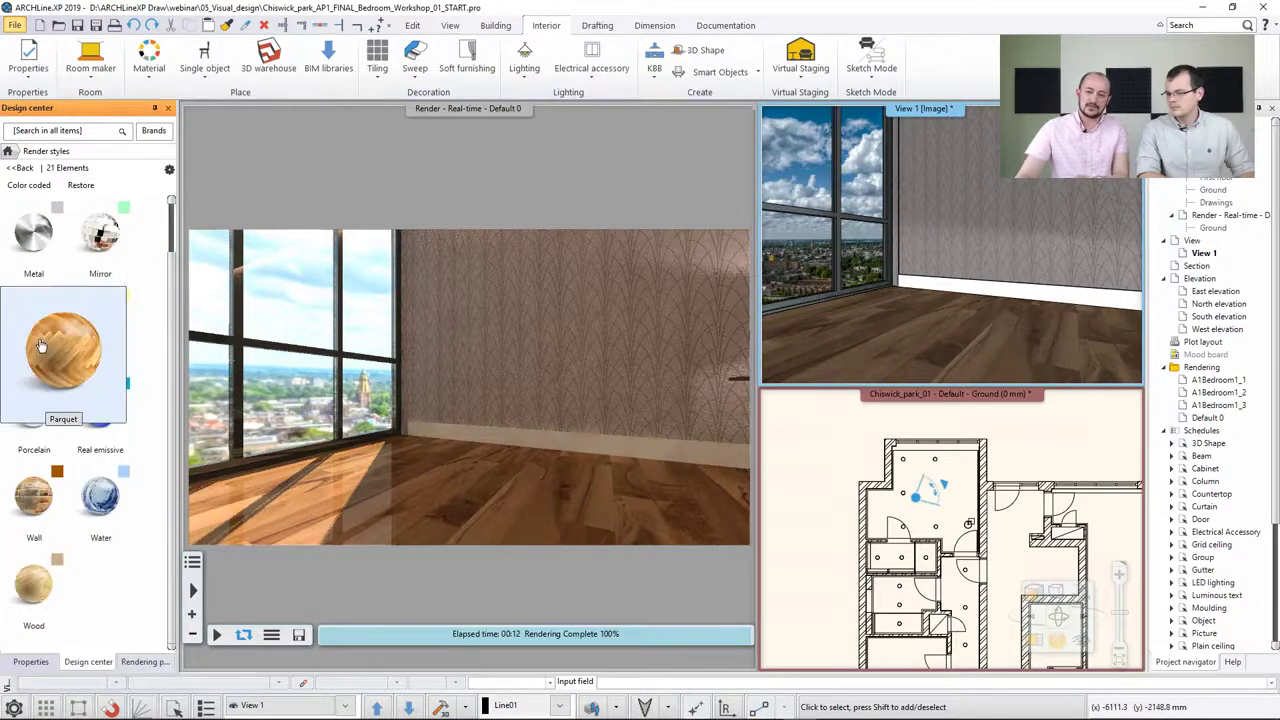
left_click_drag(33, 320, 924, 318)
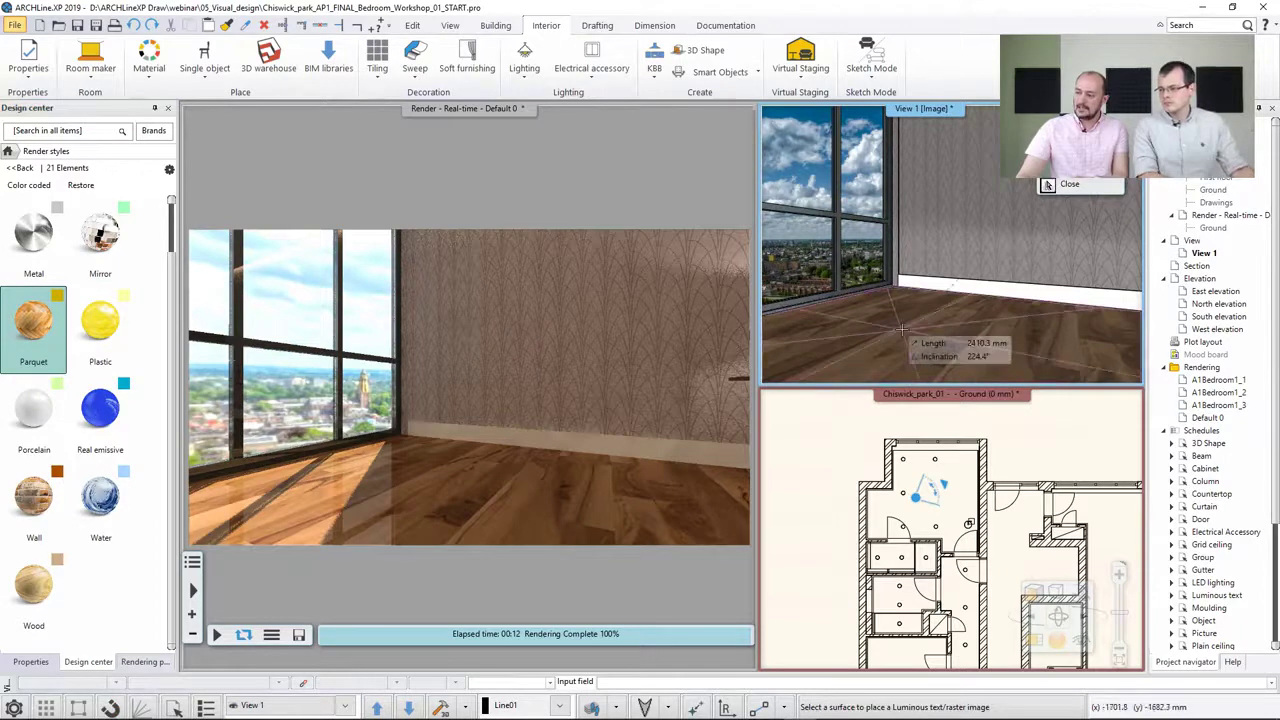
left_click(902, 329)
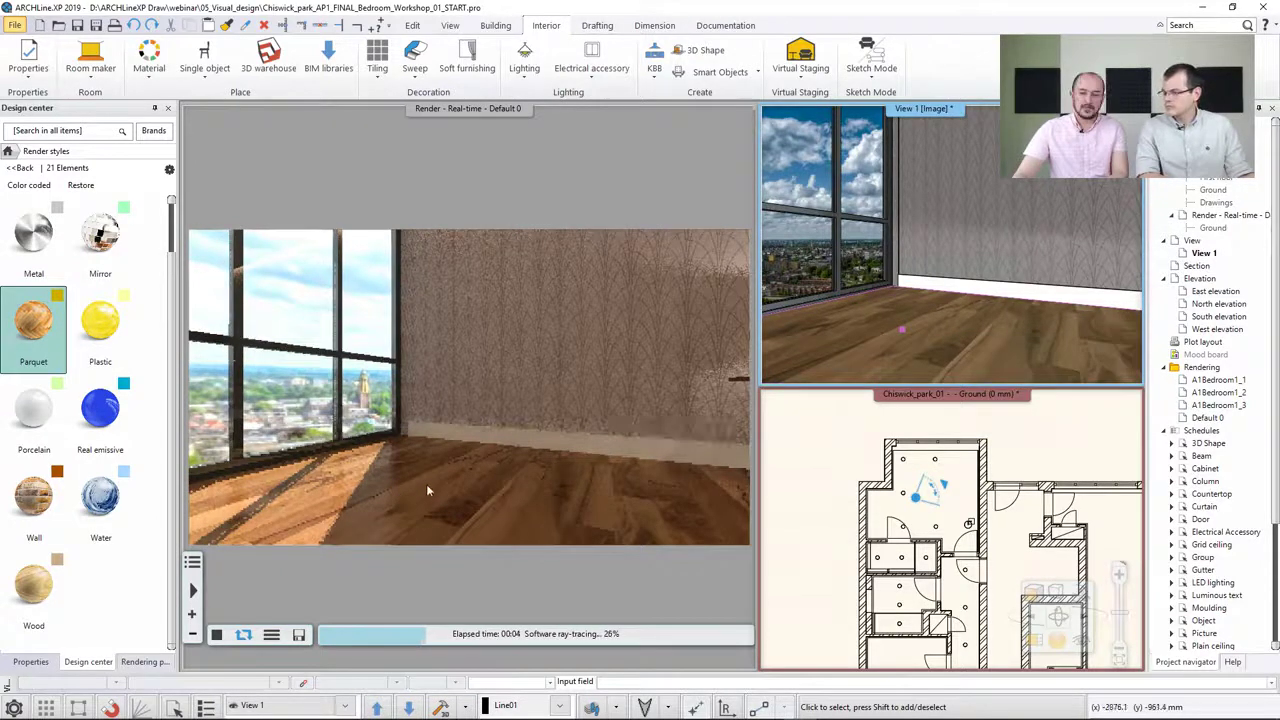
Apply the Matte render style to the floor
scroll(181, 295, "up", 5)
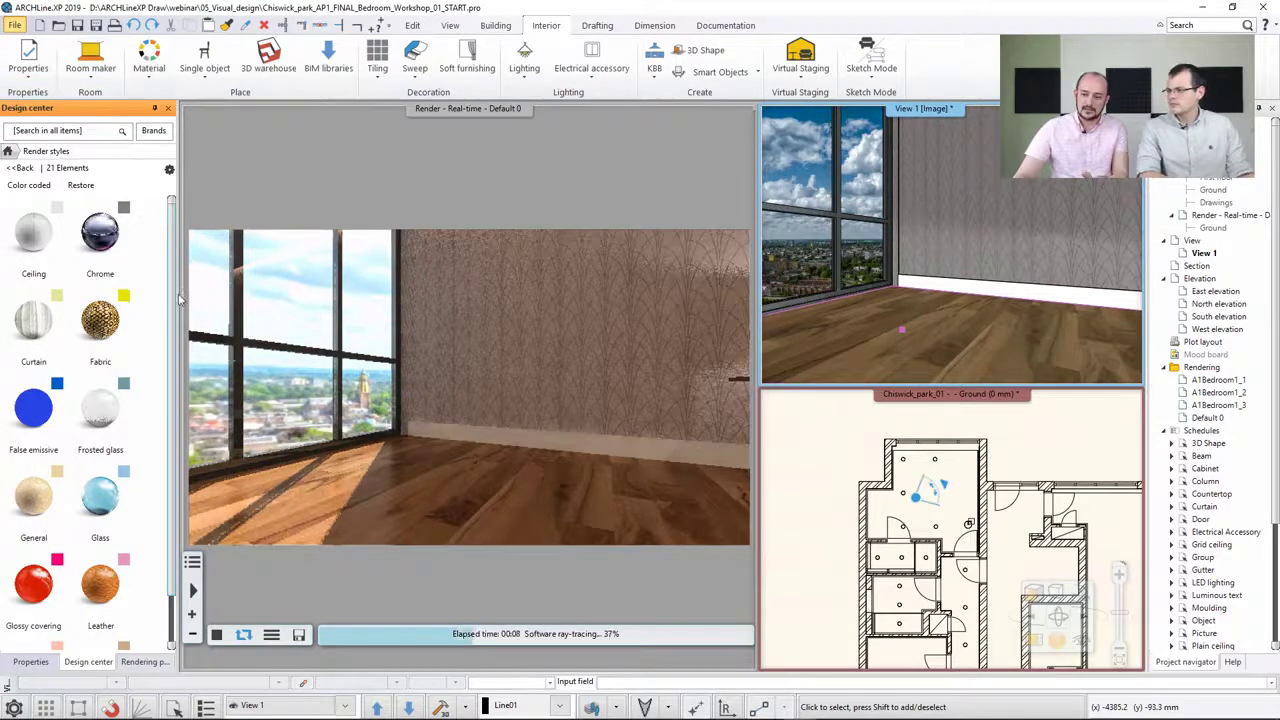
scroll(176, 318, "down", 2)
scroll(175, 325, "down", 4)
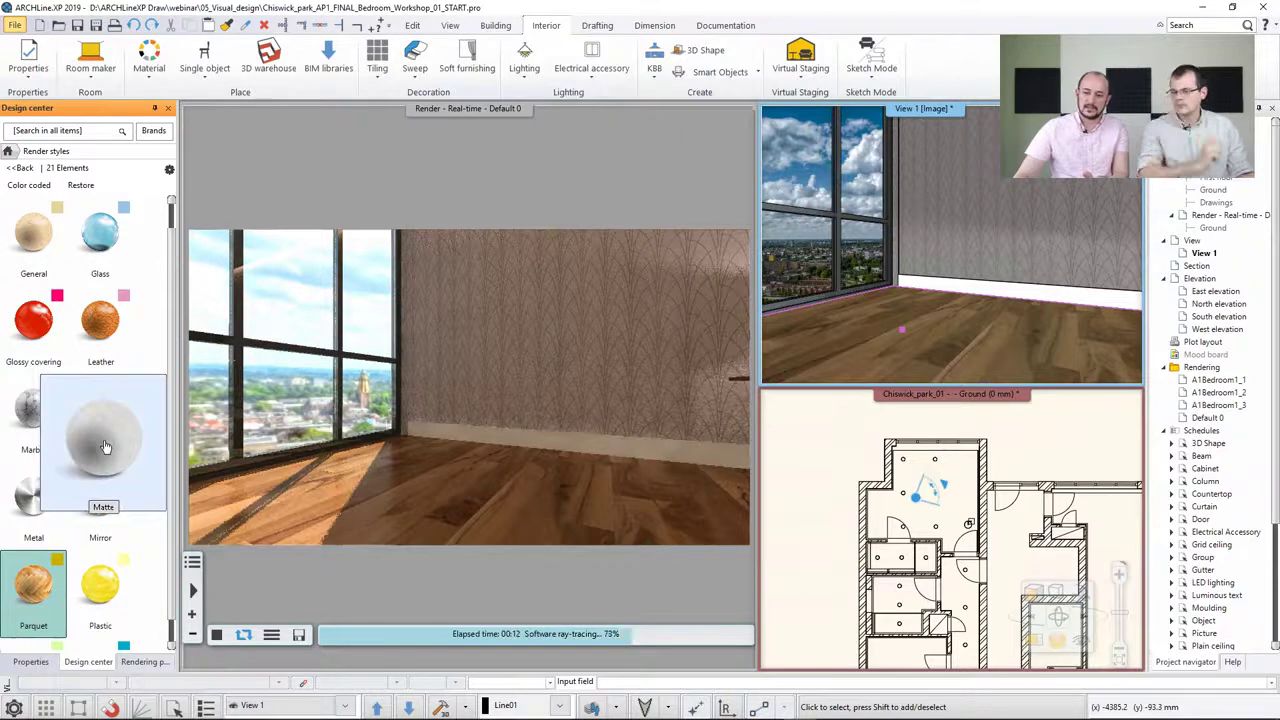
left_click_drag(100, 410, 893, 334)
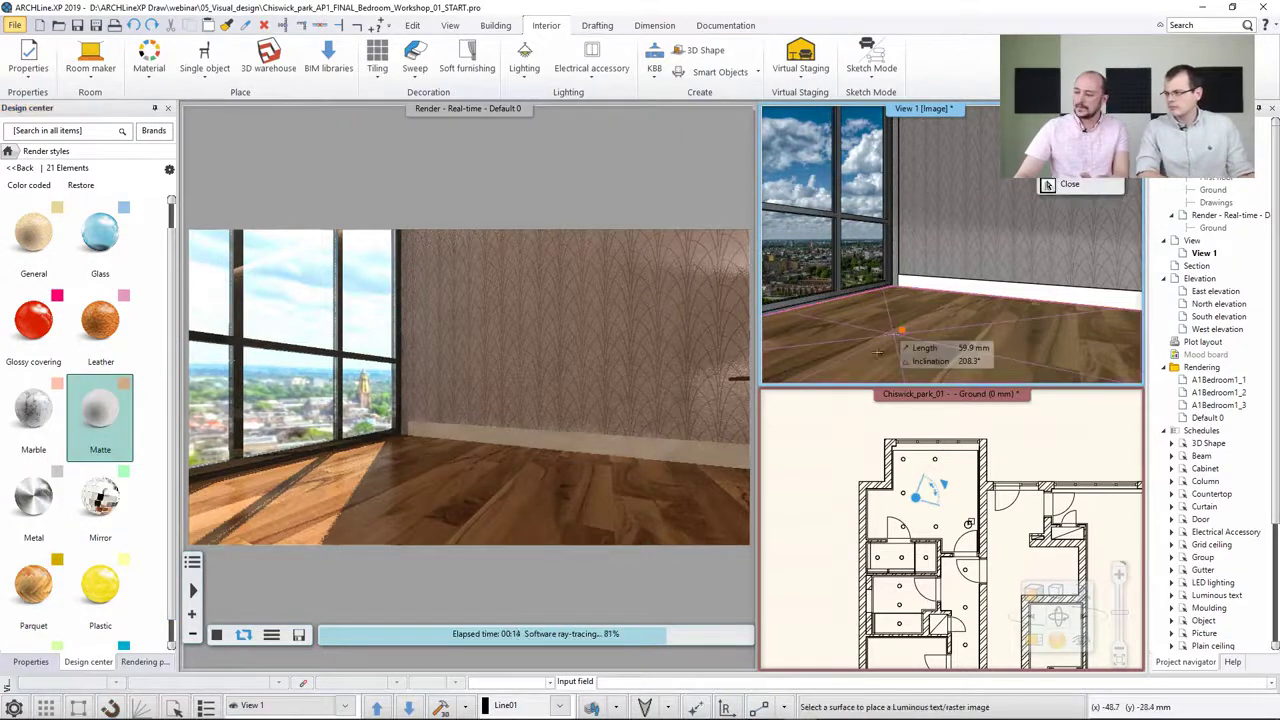
left_click(882, 343)
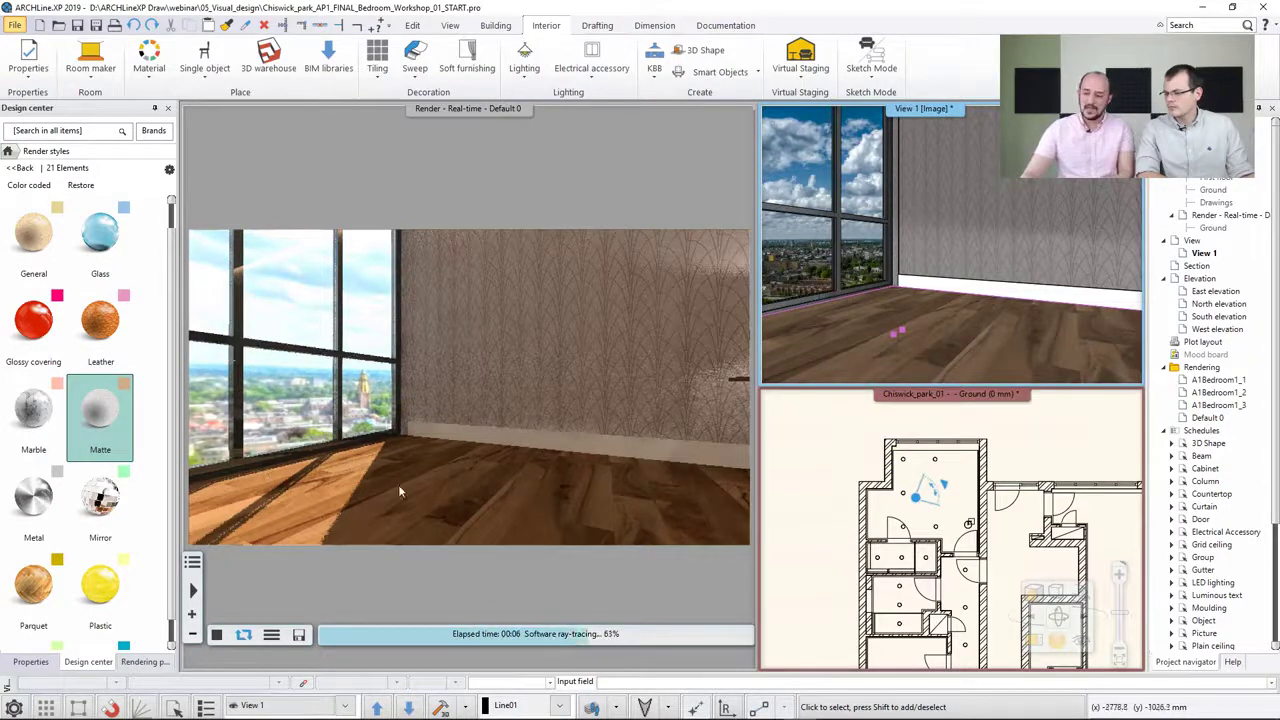
Reapply the Parquet render style to the floor
scroll(80, 540, "down", 3)
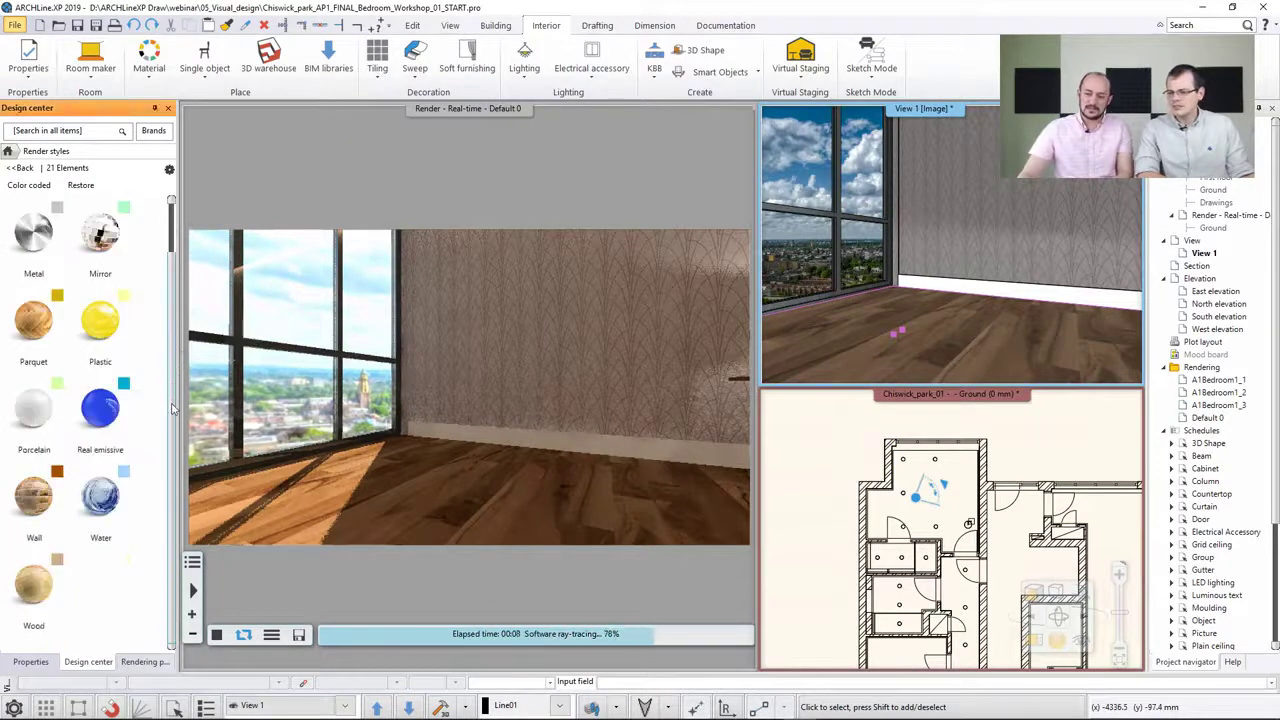
left_click(33, 320)
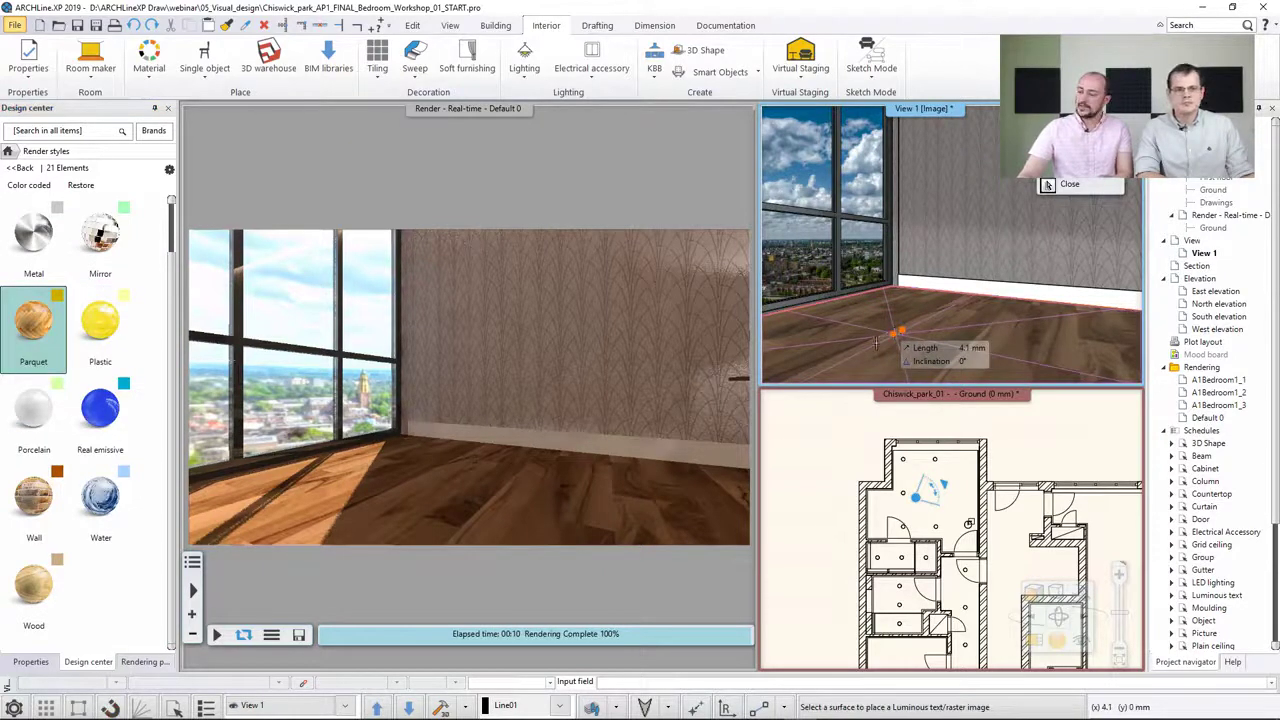
left_click(876, 342)
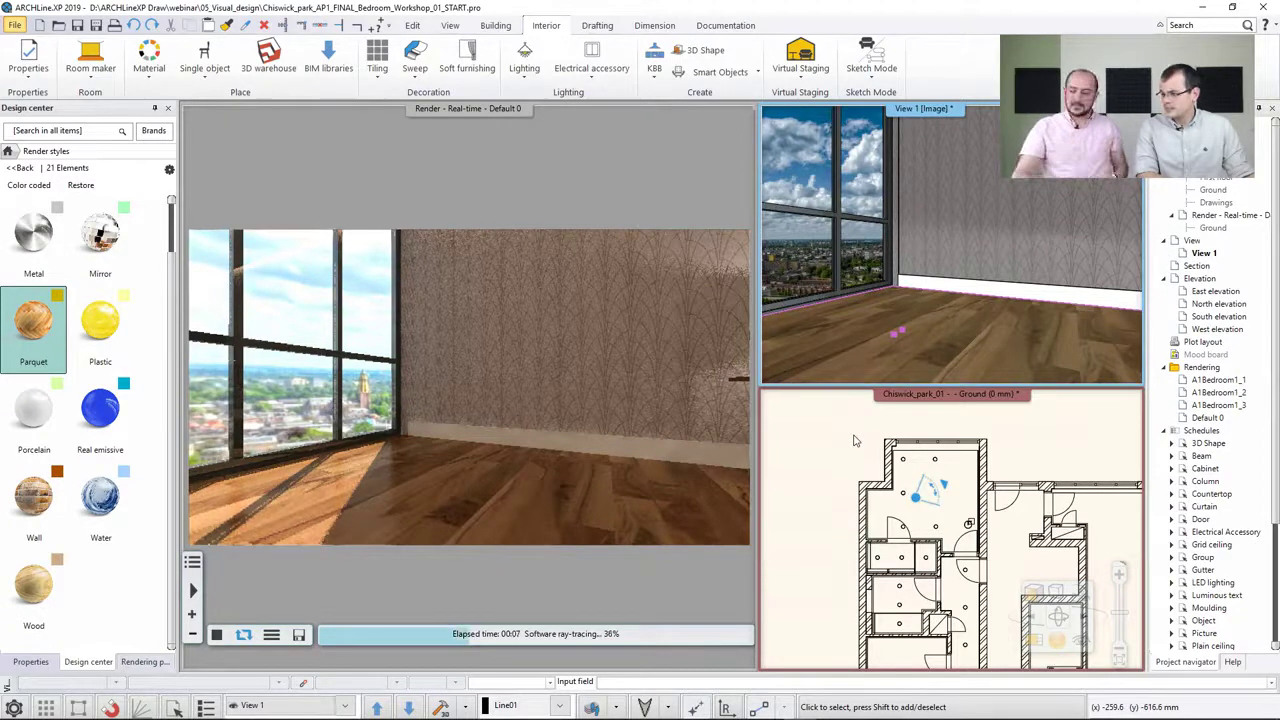
Find the floor's parquet material and raise its reflection to 57%
right_click(848, 332)
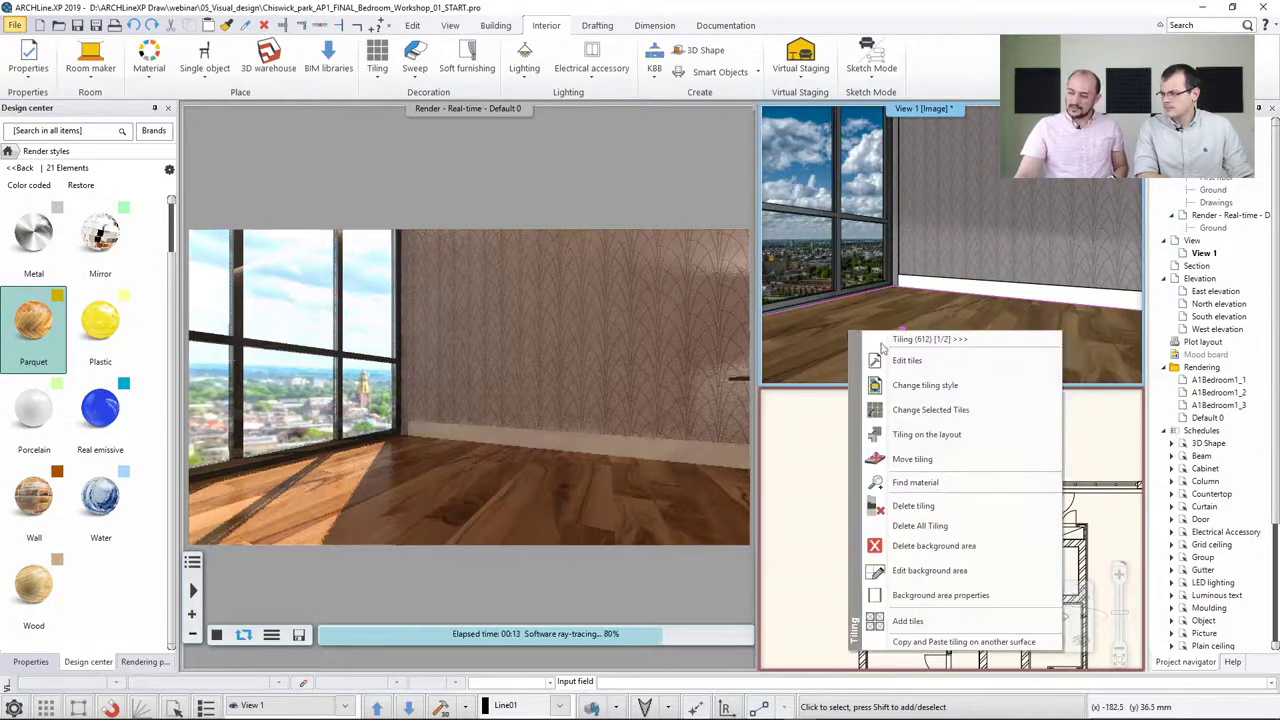
left_click(915, 483)
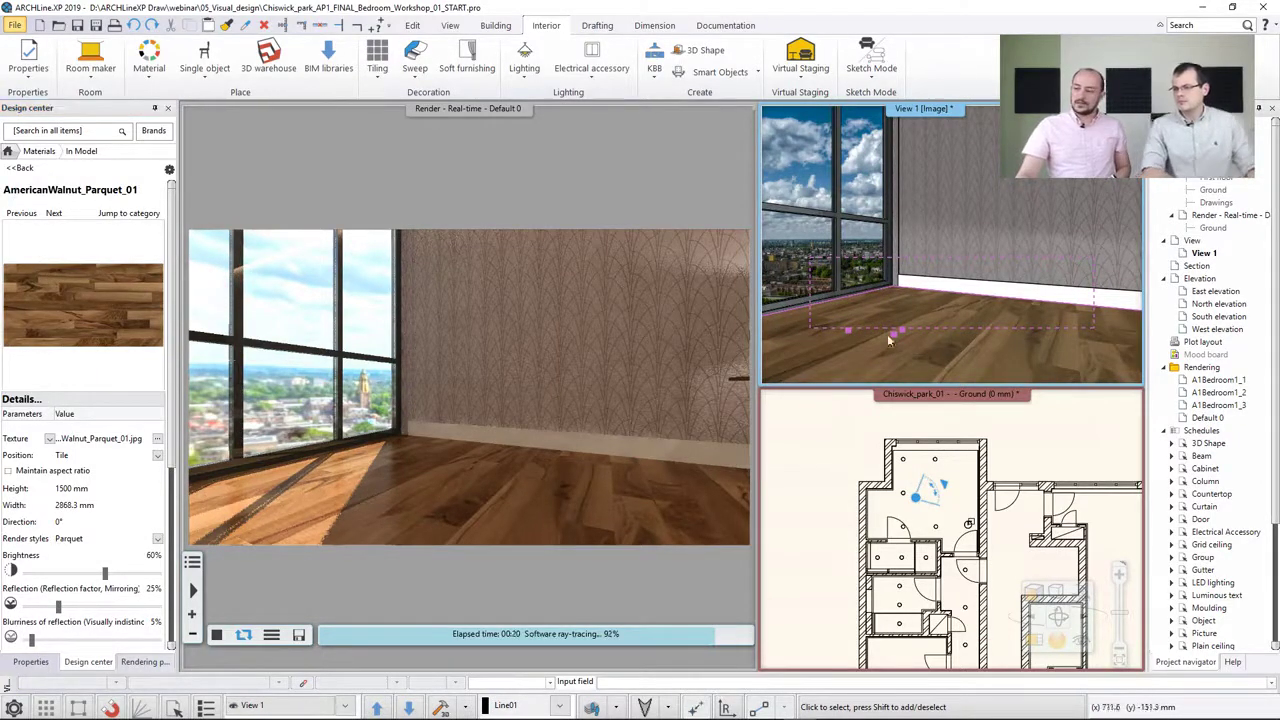
scroll(175, 390, "down", 3)
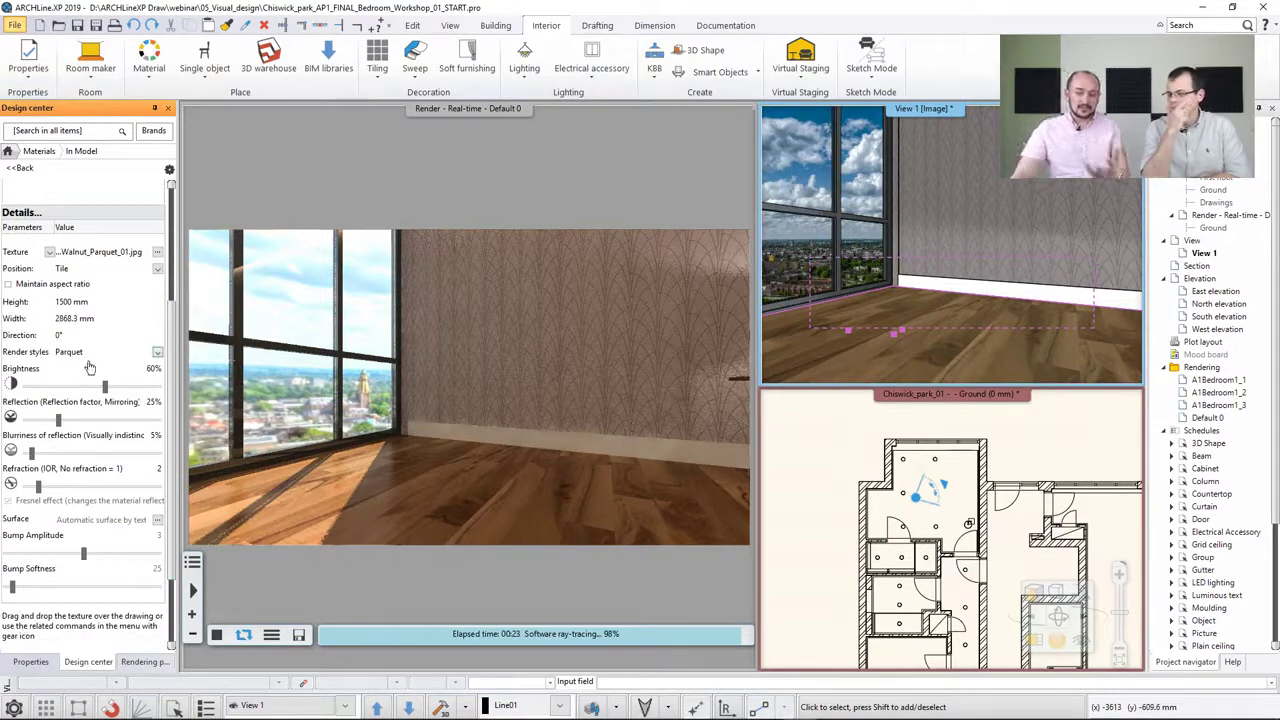
left_click(85, 357)
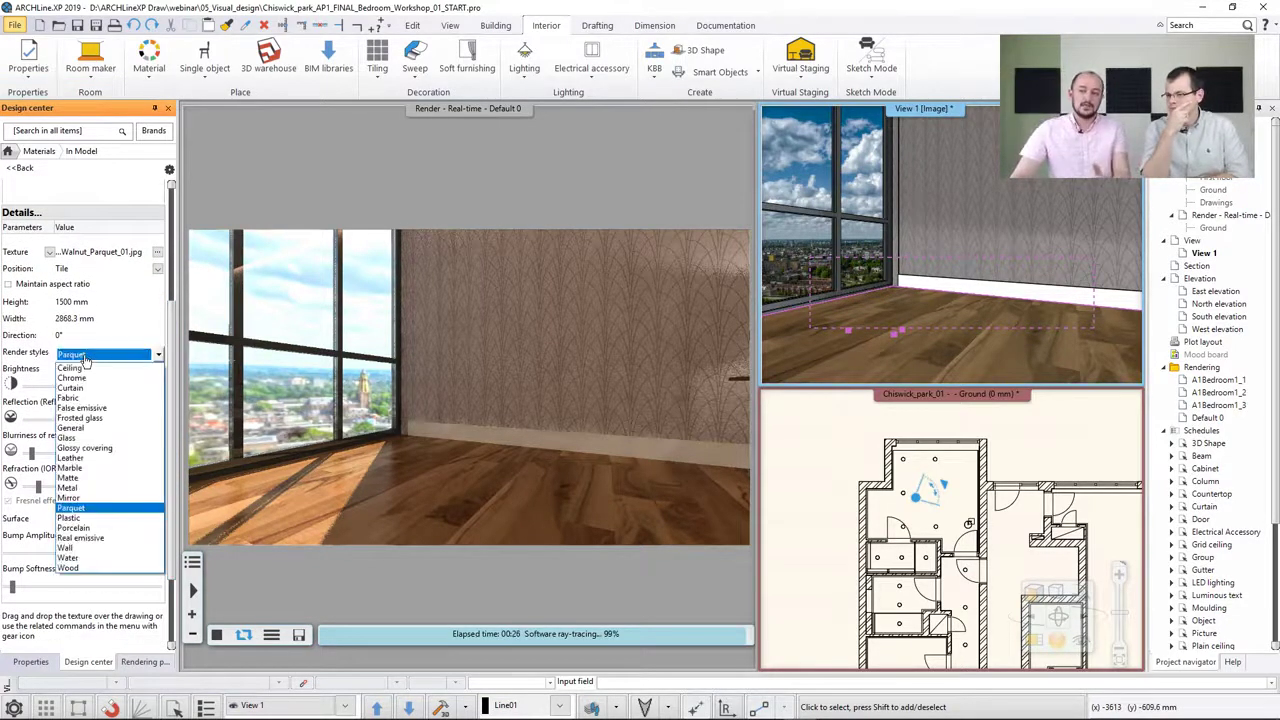
left_click(158, 355)
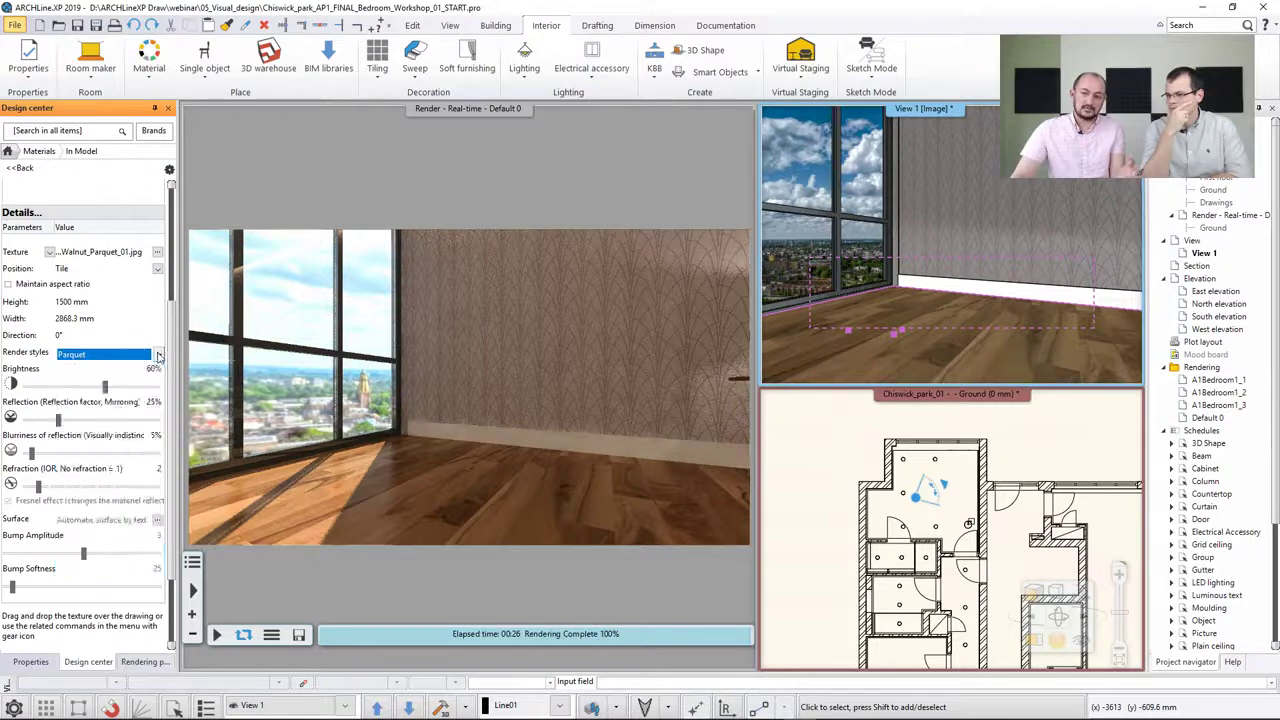
left_click(128, 410)
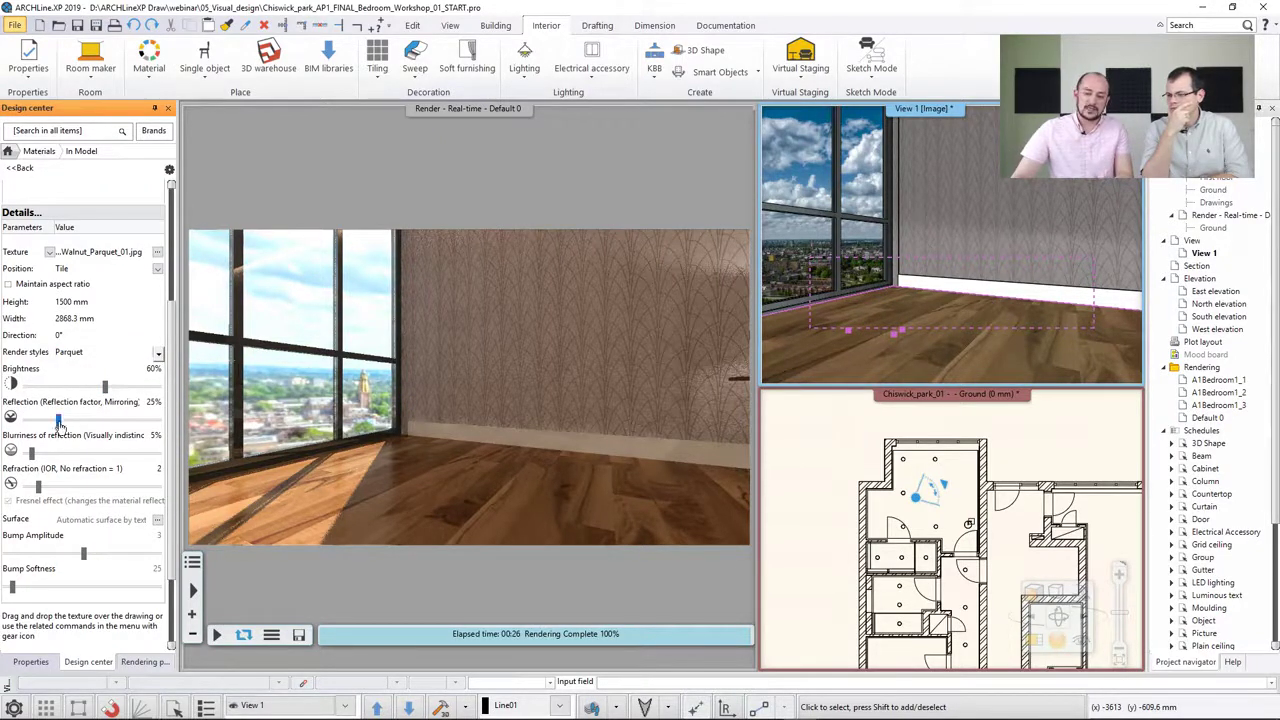
left_click_drag(58, 424, 88, 427)
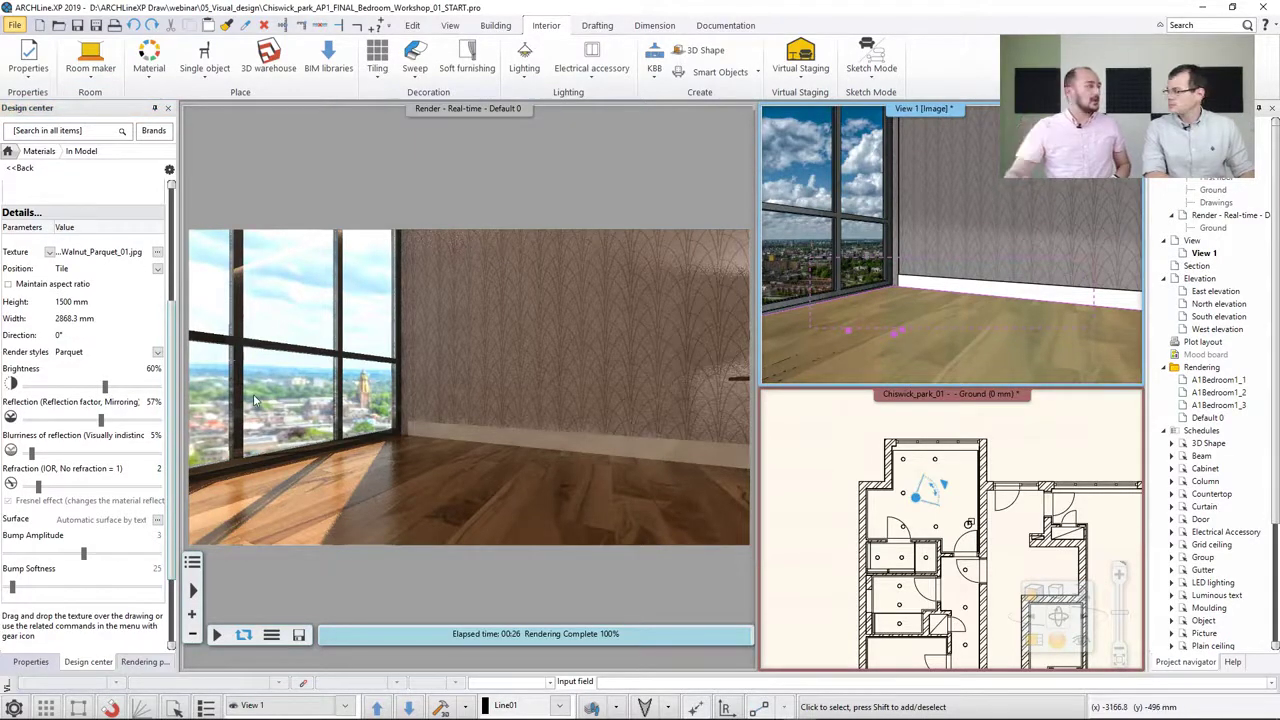
Find the wall's wallpaper material and change its render style to General
left_click(611, 323)
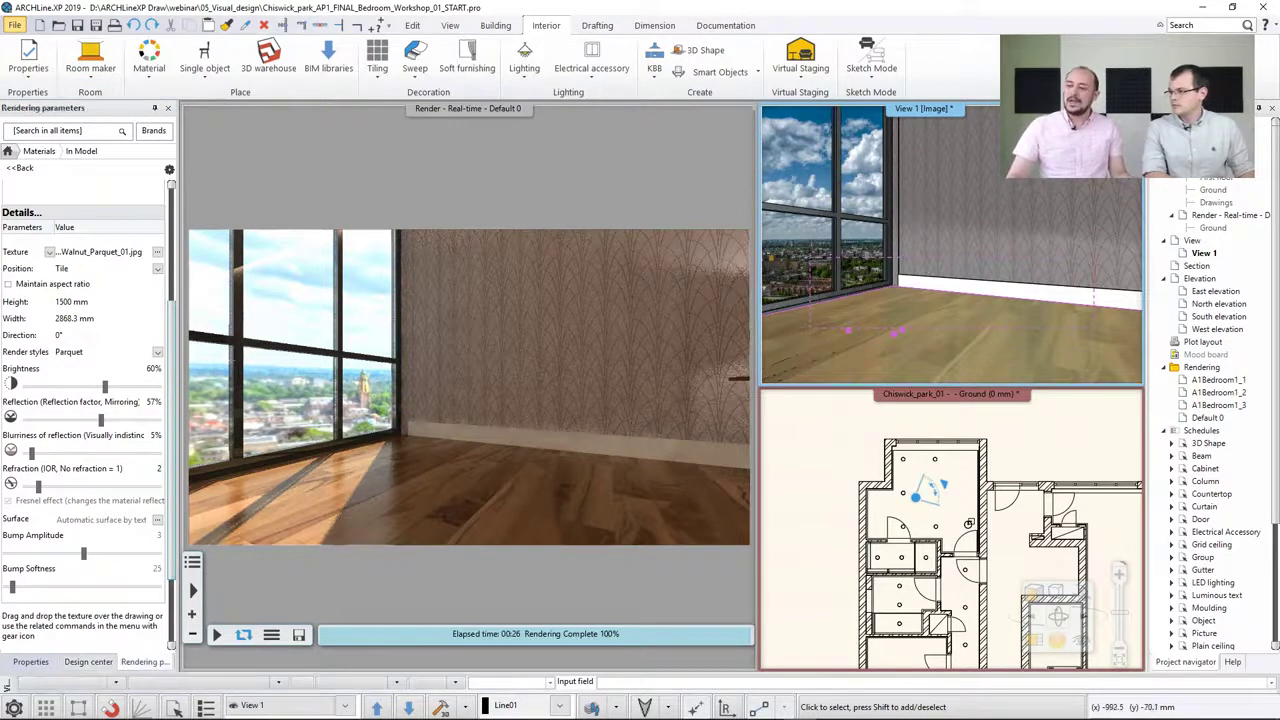
left_click_drag(610, 323, 576, 338)
left_click(975, 280)
mouse_move(975, 280)
left_mouse_down()
mouse_move(1054, 233)
mouse_move(958, 240)
mouse_move(963, 306)
mouse_move(945, 298)
left_mouse_up()
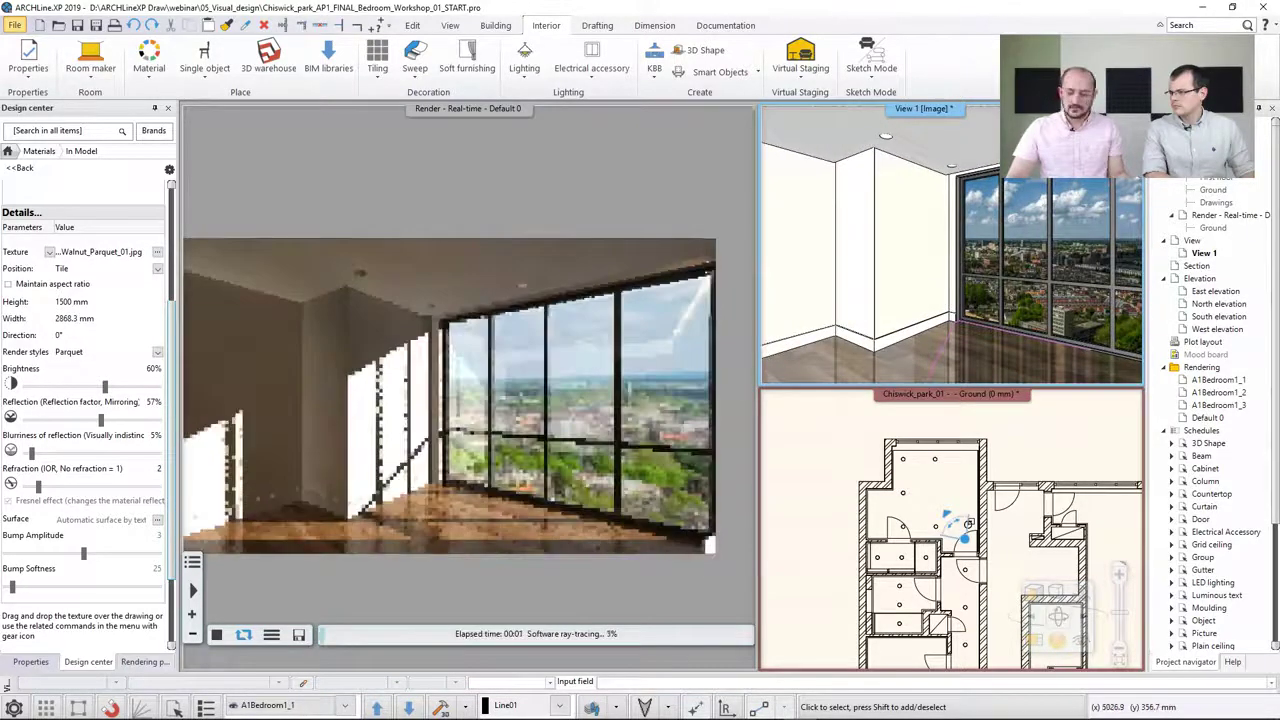
mouse_move(947, 299)
middle_mouse_down()
mouse_move(1022, 296)
mouse_move(873, 289)
mouse_move(1073, 281)
mouse_move(957, 297)
middle_mouse_up()
scroll(1060, 294, "up", 1)
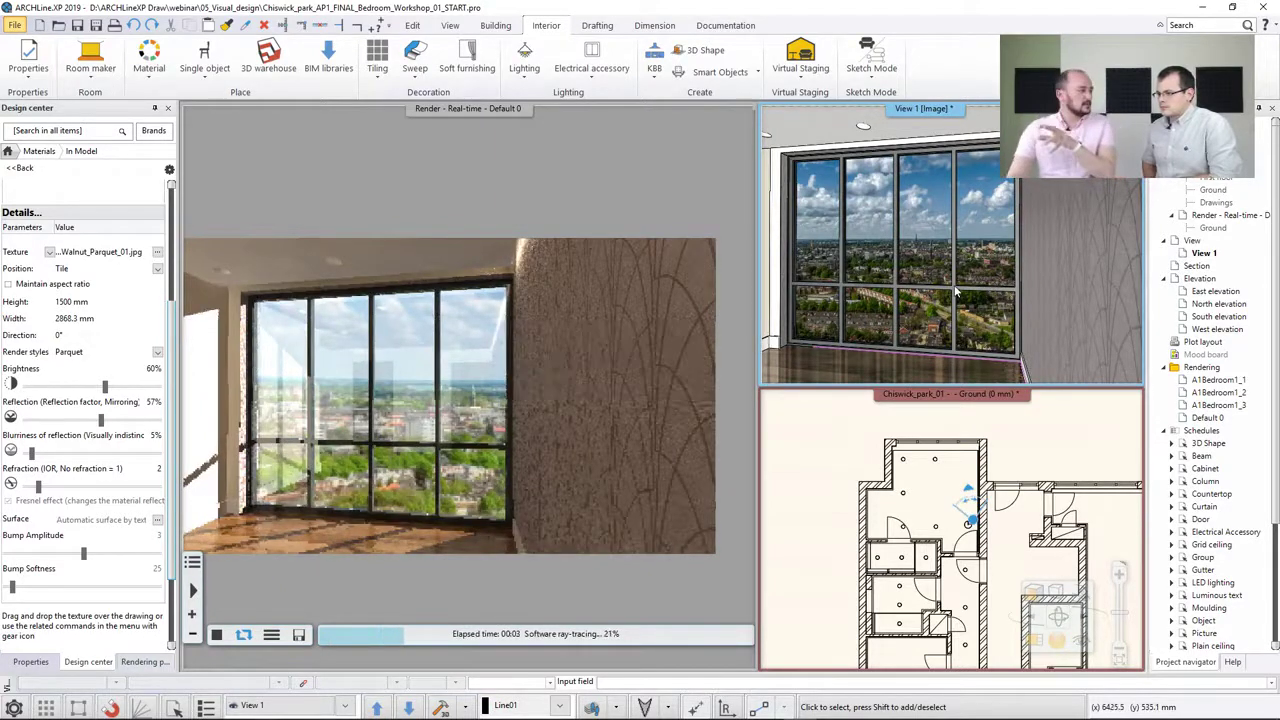
right_click(1072, 243)
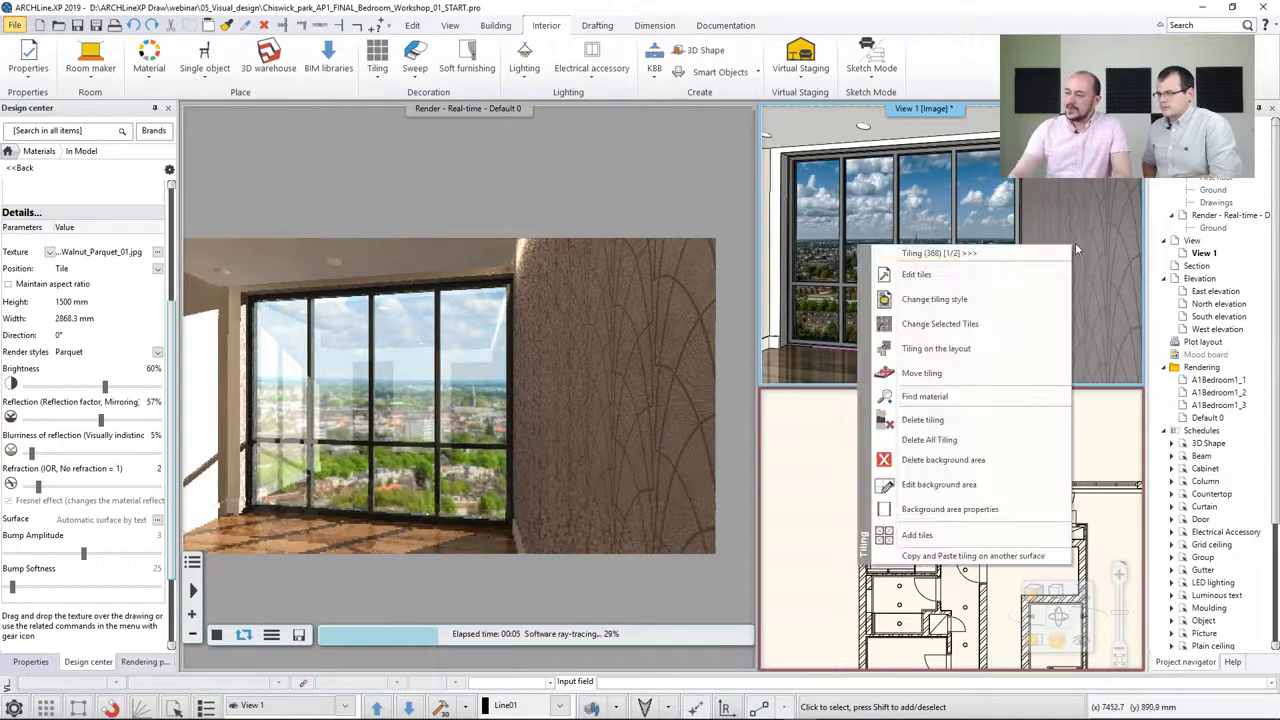
left_click(925, 397)
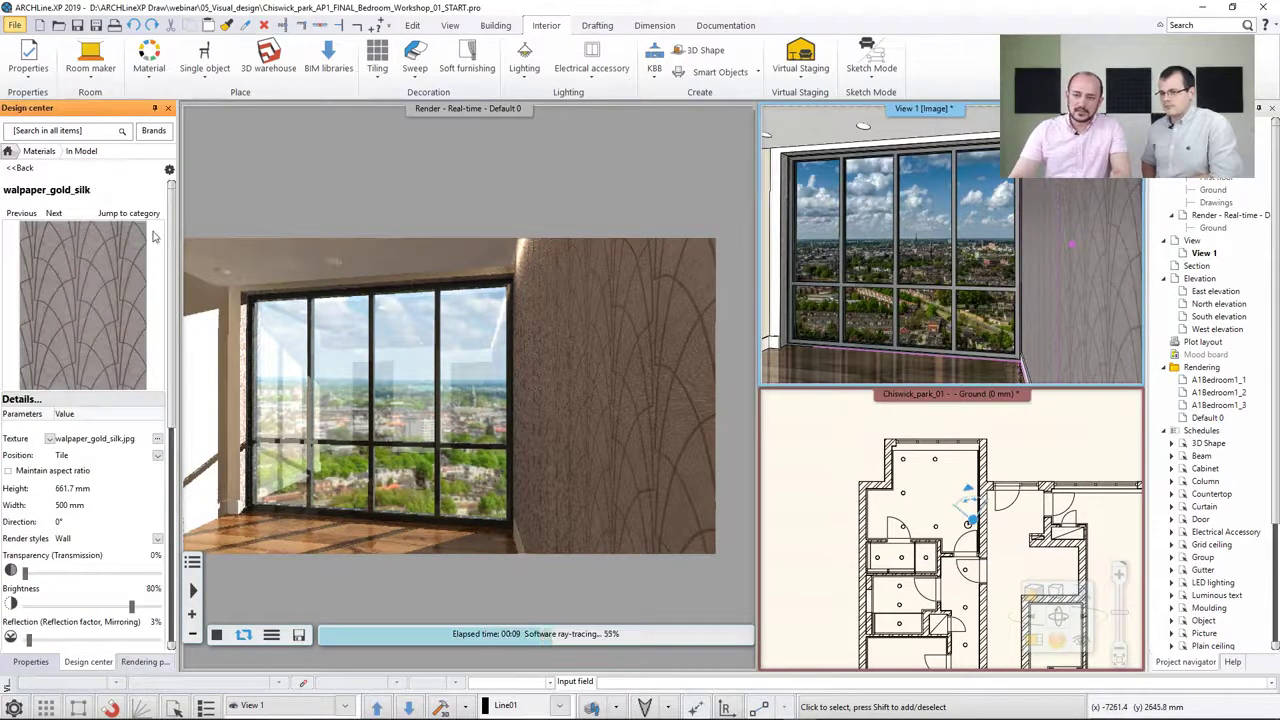
left_click_drag(173, 265, 174, 353)
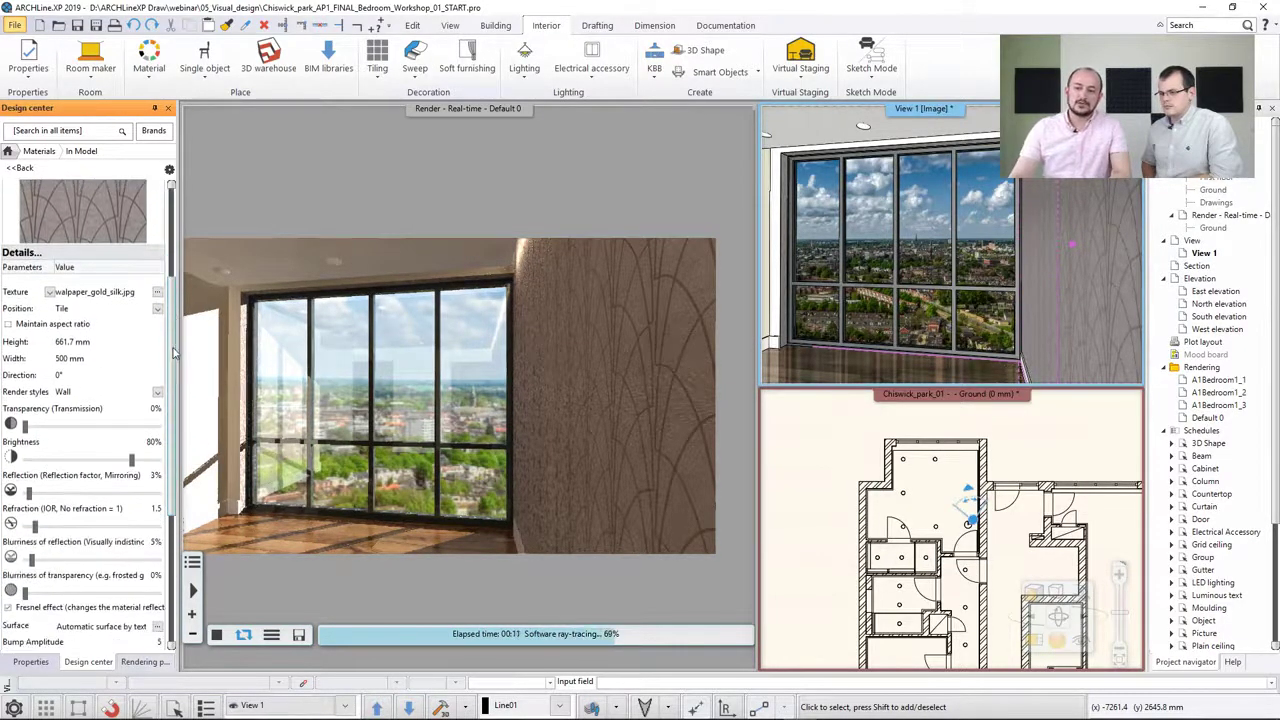
left_click(157, 394)
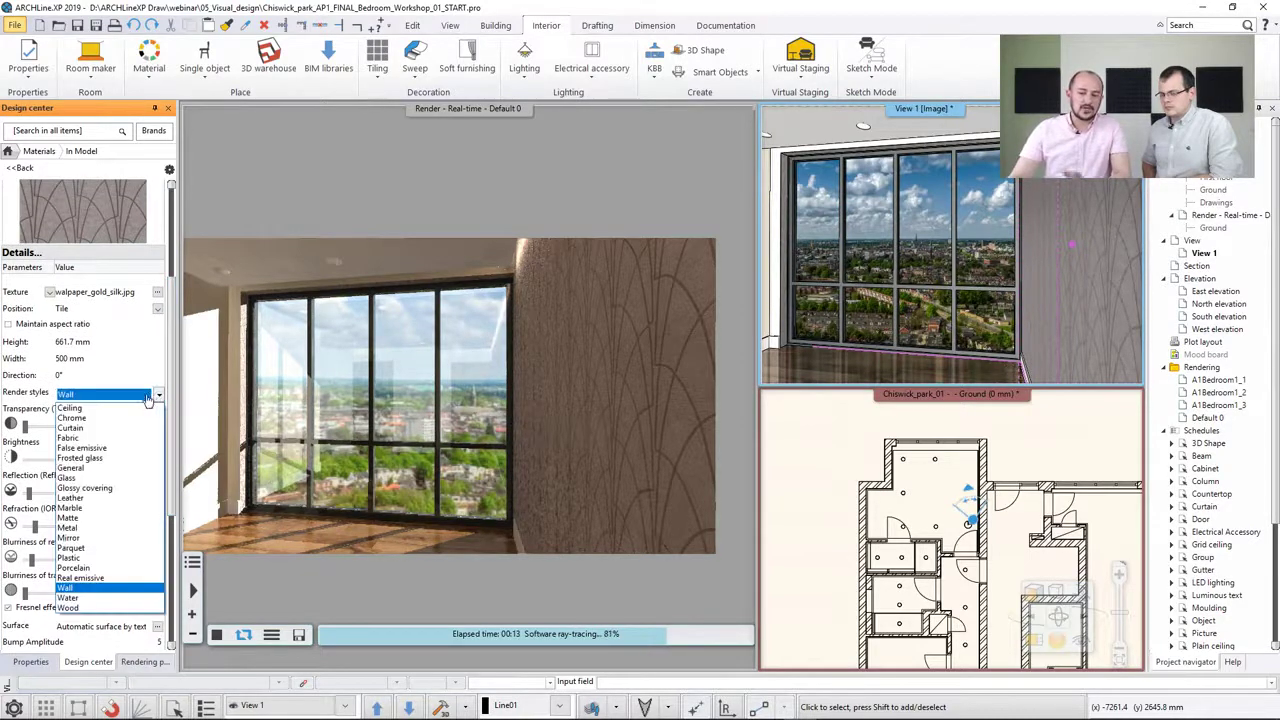
left_click(92, 471)
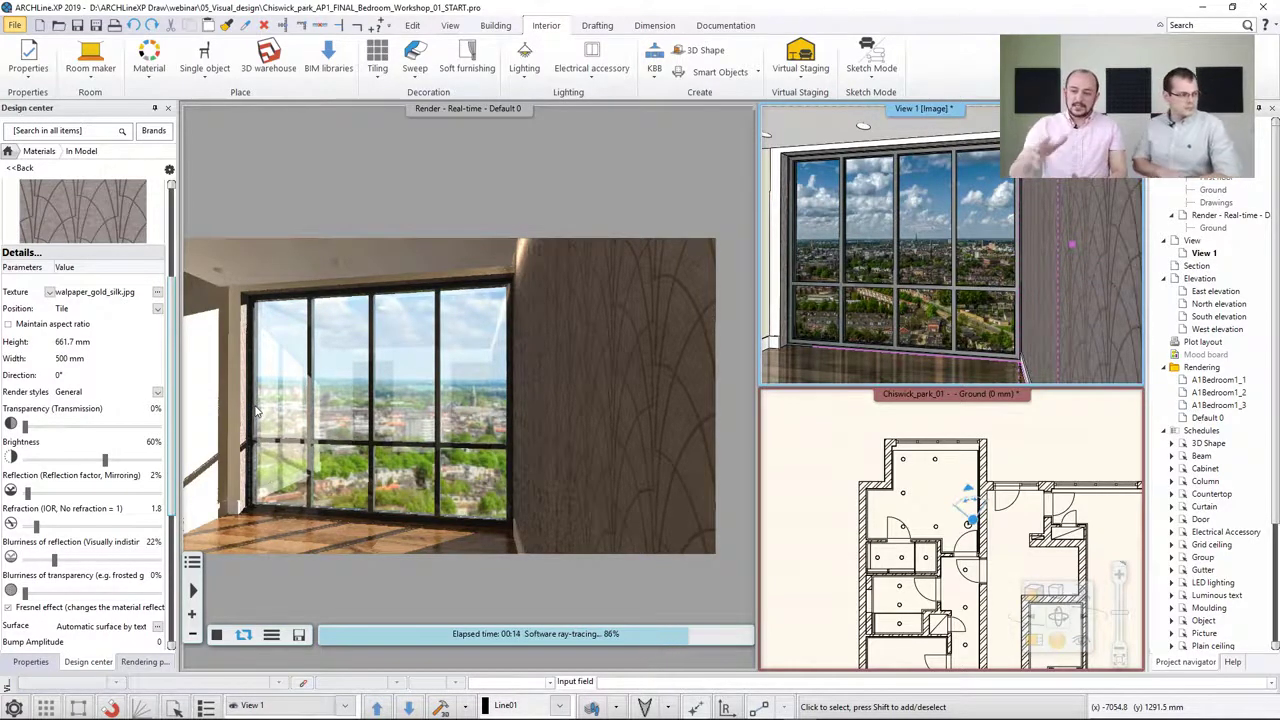
Set the wallpaper material's reflection to 41%
scroll(143, 480, "down", 3)
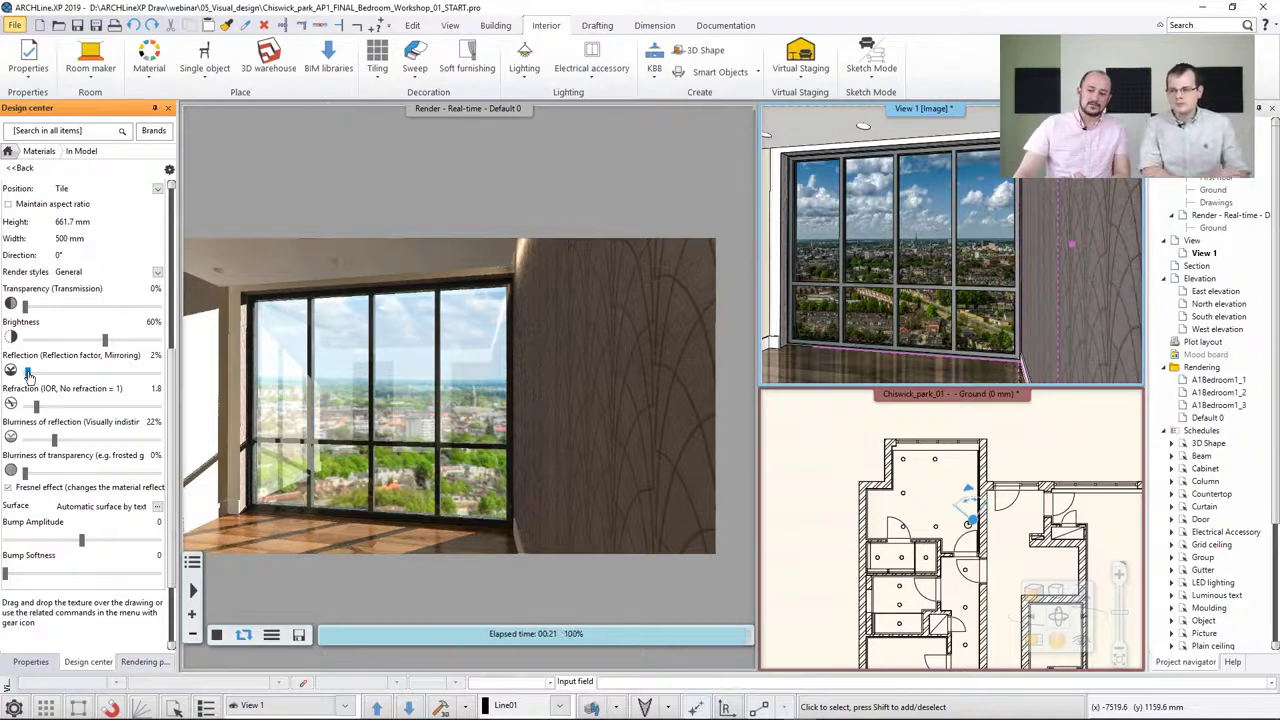
left_click_drag(28, 372, 82, 376)
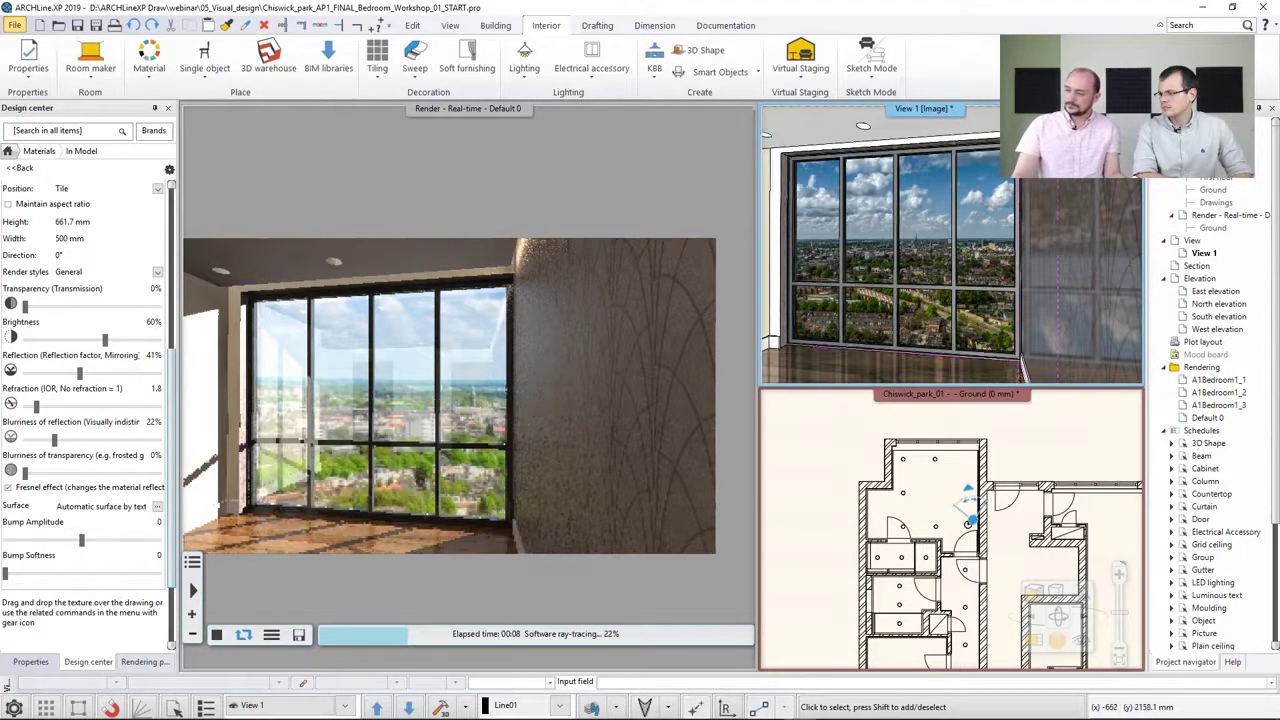
Display the hidden accessory, furniture and lamp layers along with all other layers using Layer Walk
middle_click_drag(998, 314, 991, 286)
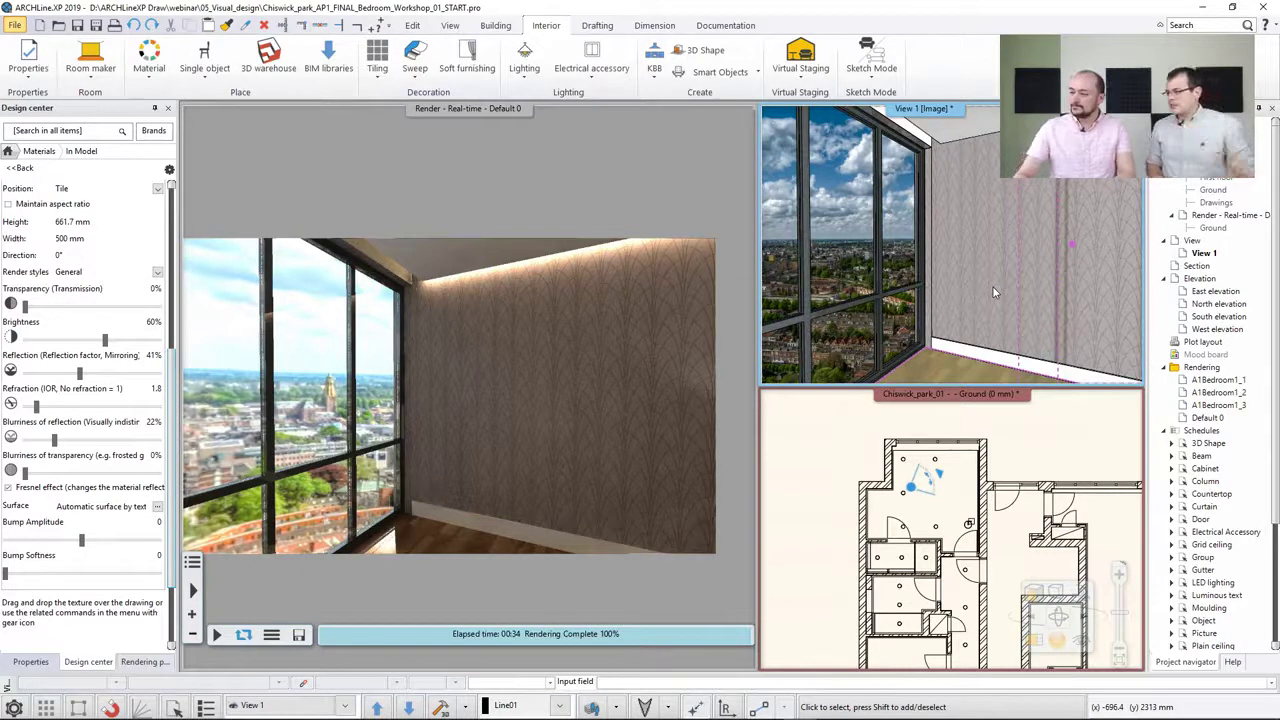
left_click(993, 287)
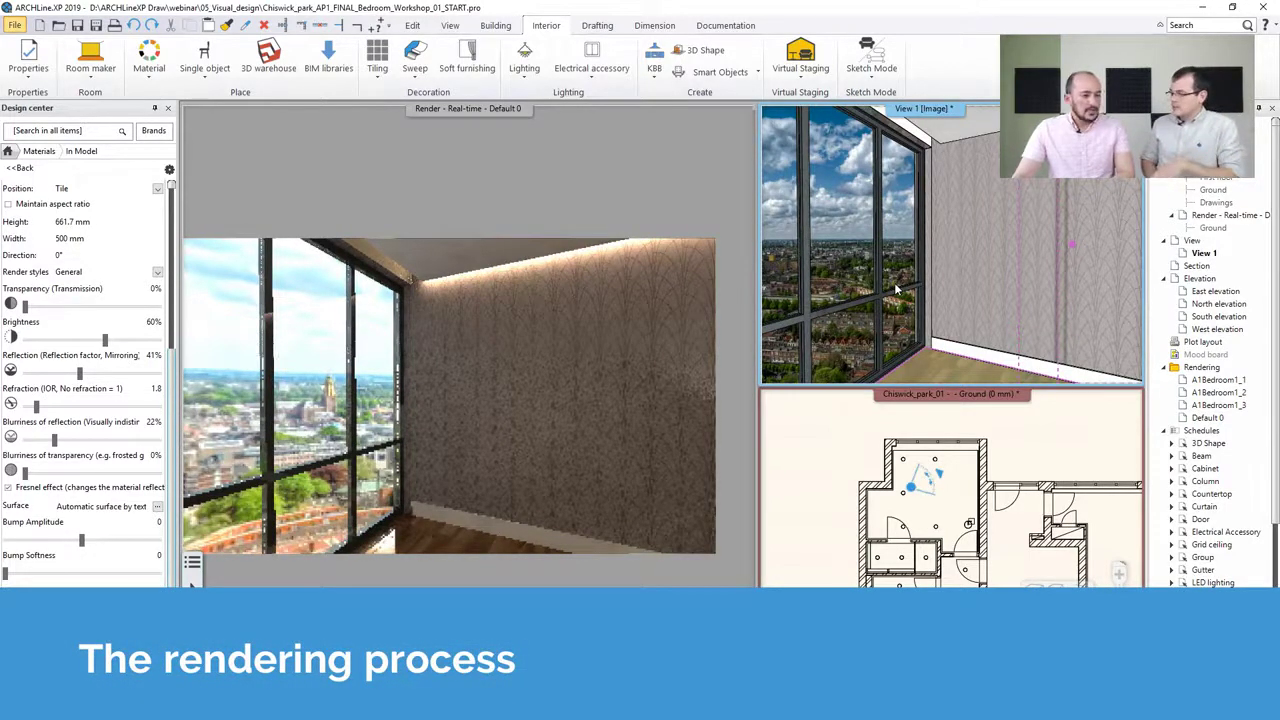
left_click(857, 443)
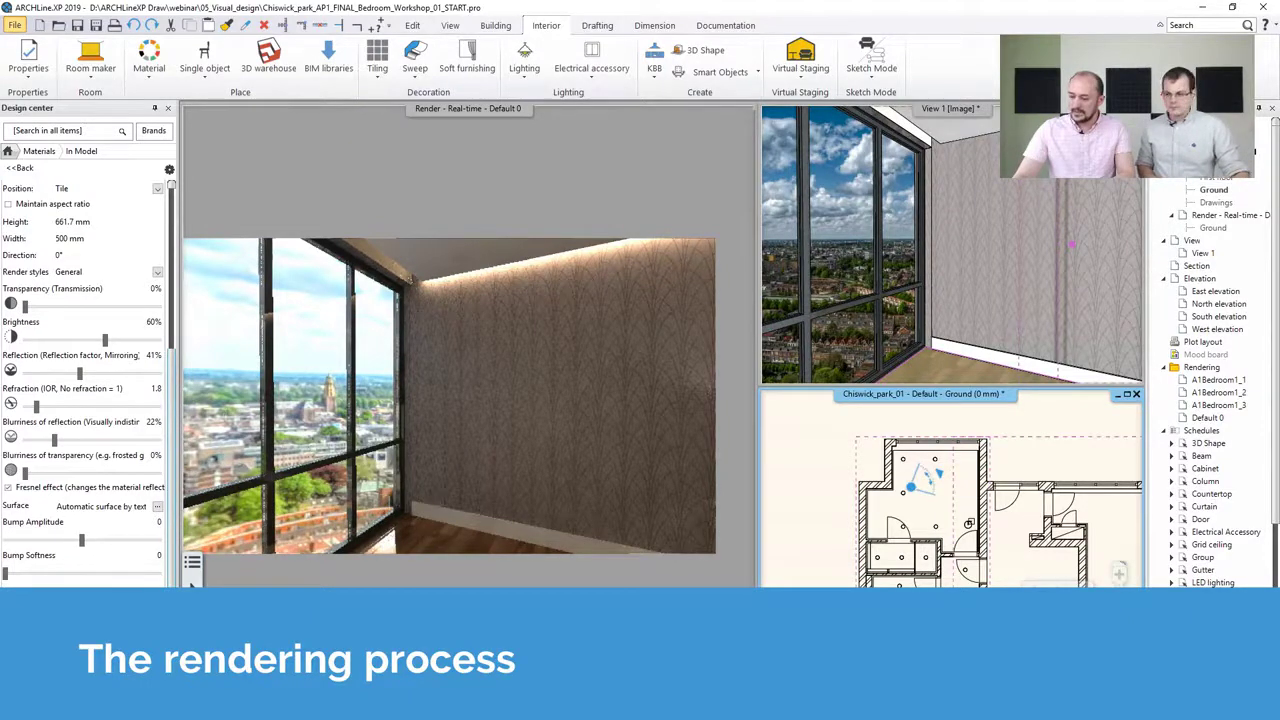
left_click(594, 708)
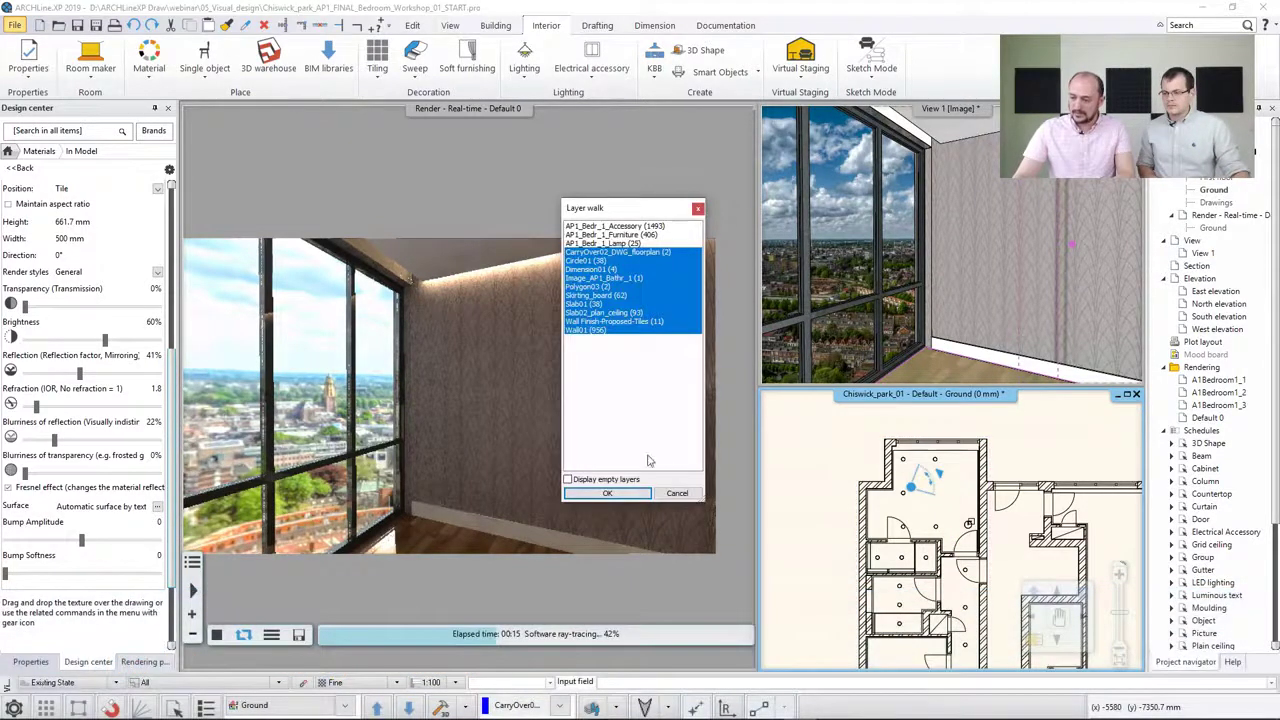
left_click(618, 245)
left_click(618, 235)
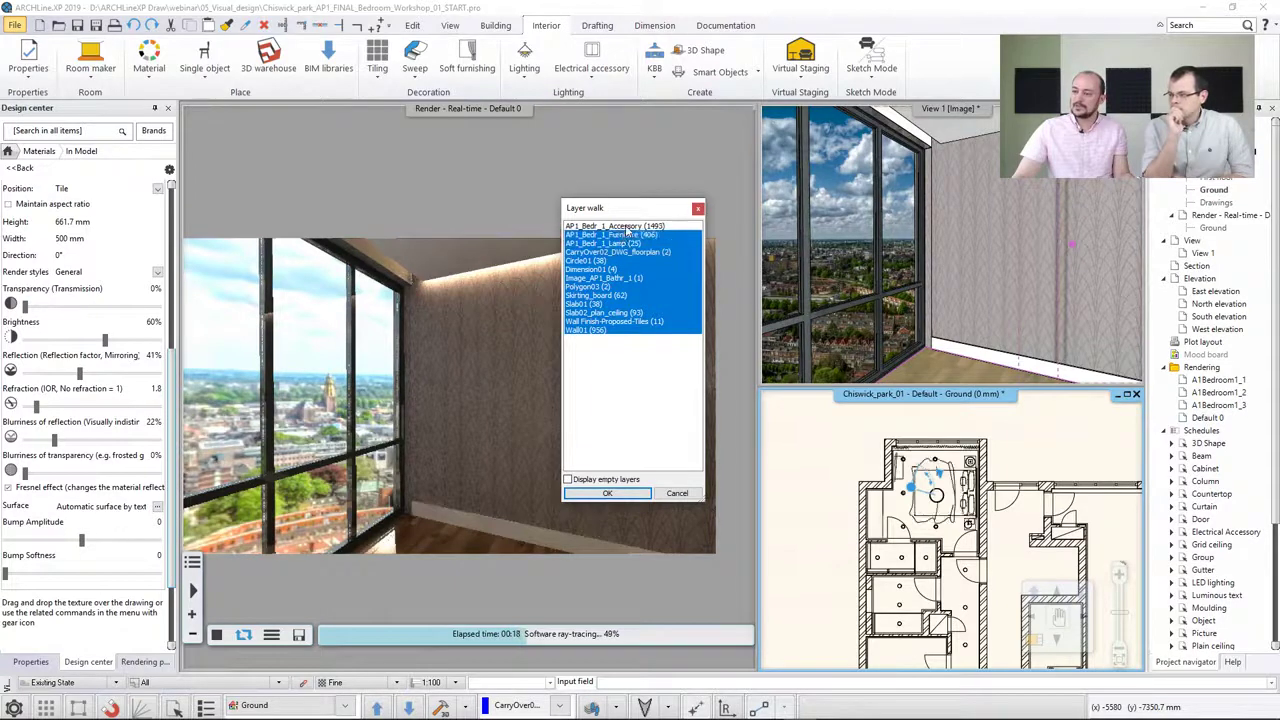
left_click(624, 226)
left_click(616, 496)
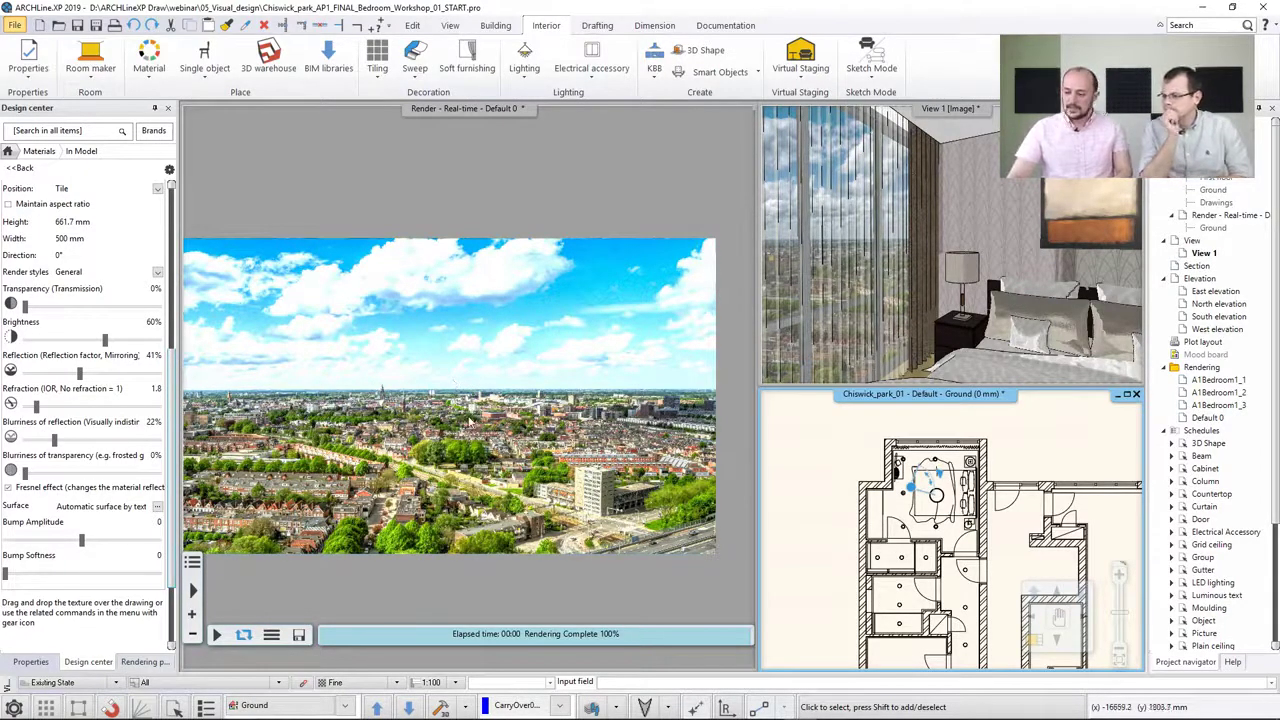
Close the real-time render window and switch the 3D view to the A1Bedroom1_2 camera
left_click(740, 137)
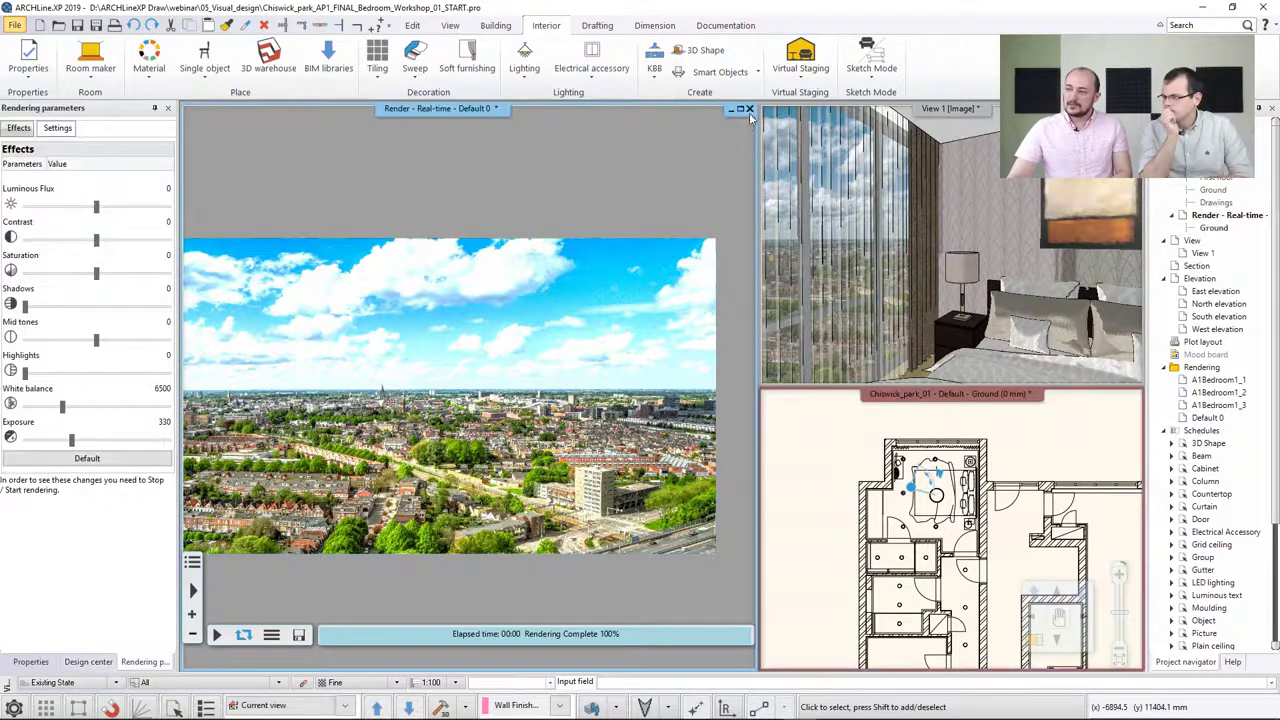
left_click(749, 108)
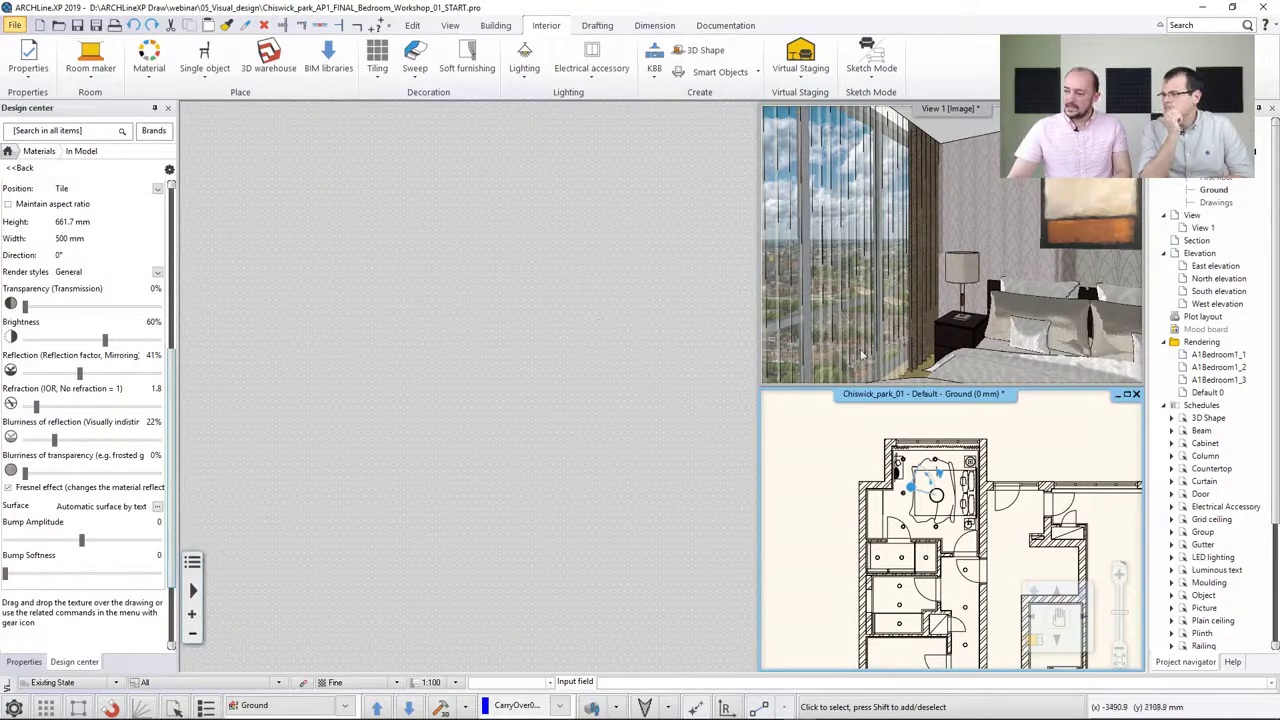
left_click(1024, 444)
left_click(958, 535)
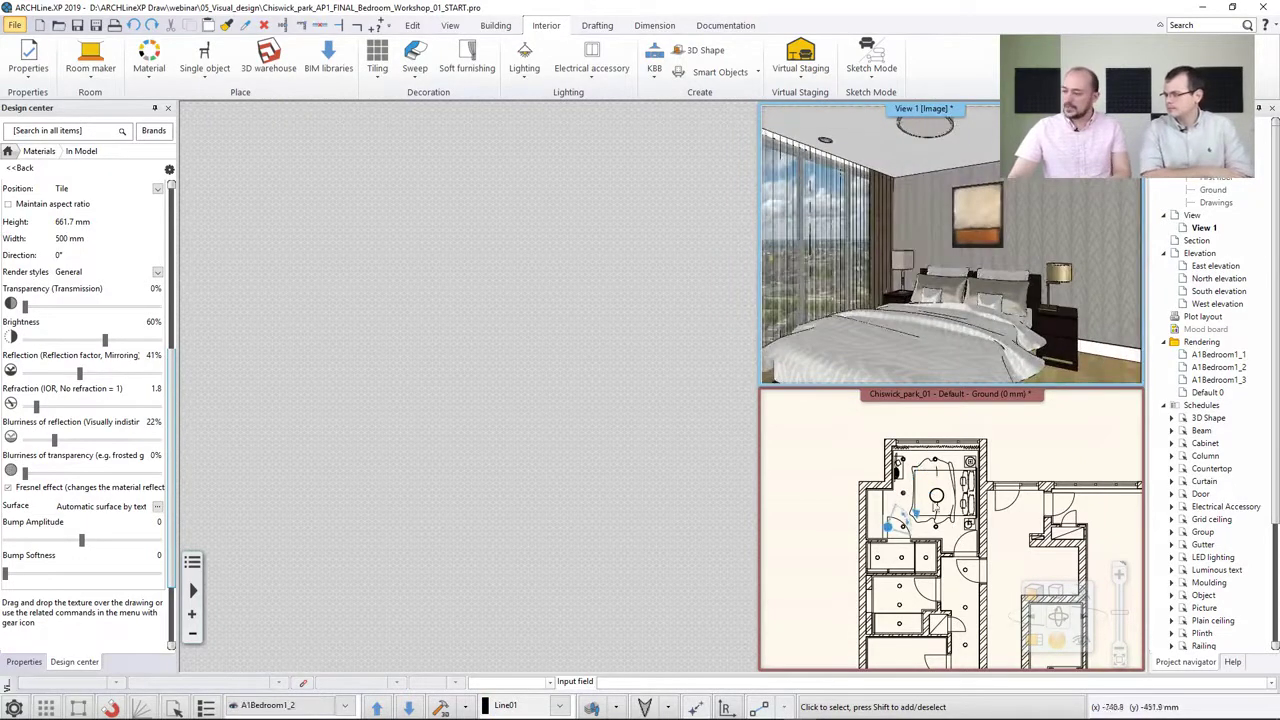
Start a standalone photorealistic rendering with the render quality set to Interior - Quick render
left_click(1057, 638)
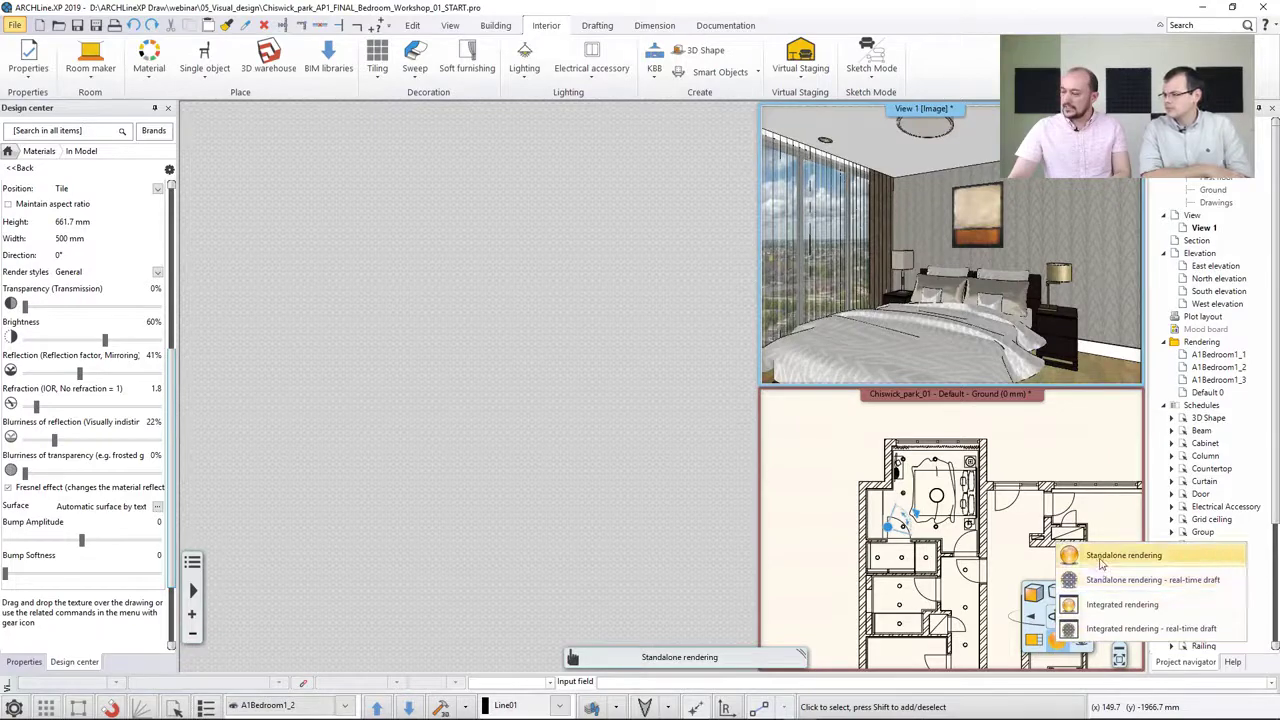
left_click(1103, 556)
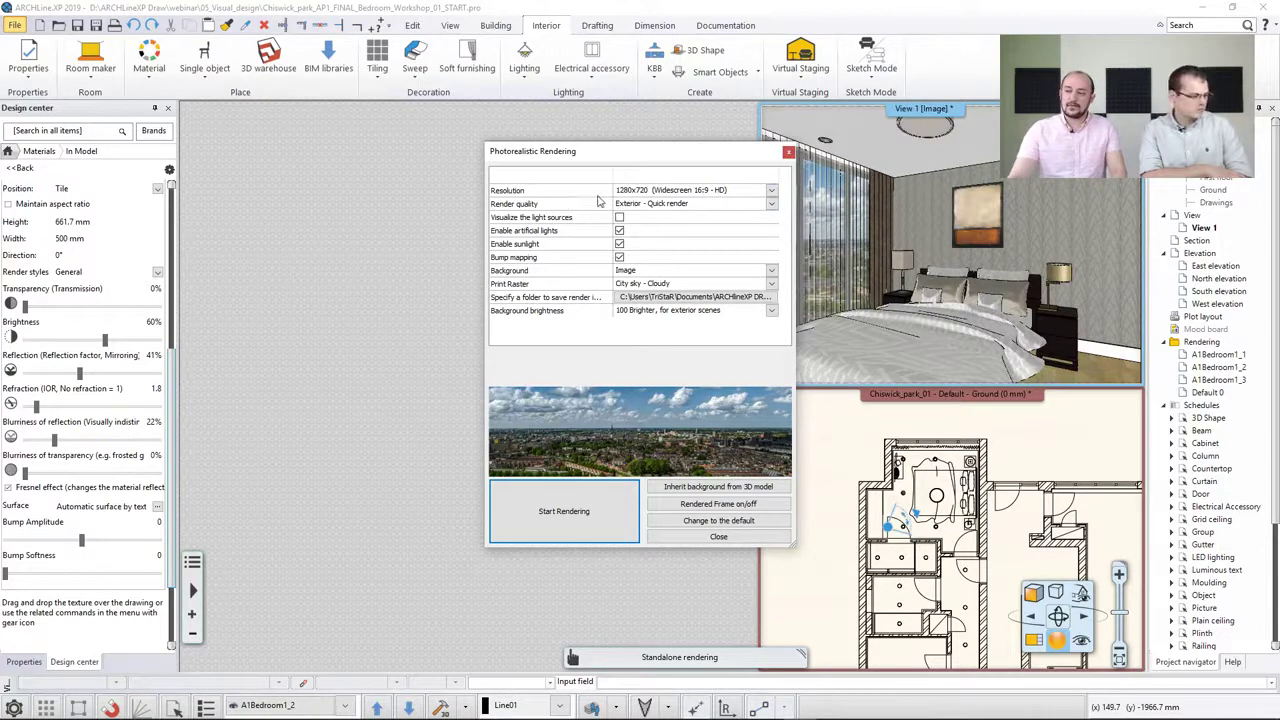
left_click(636, 204)
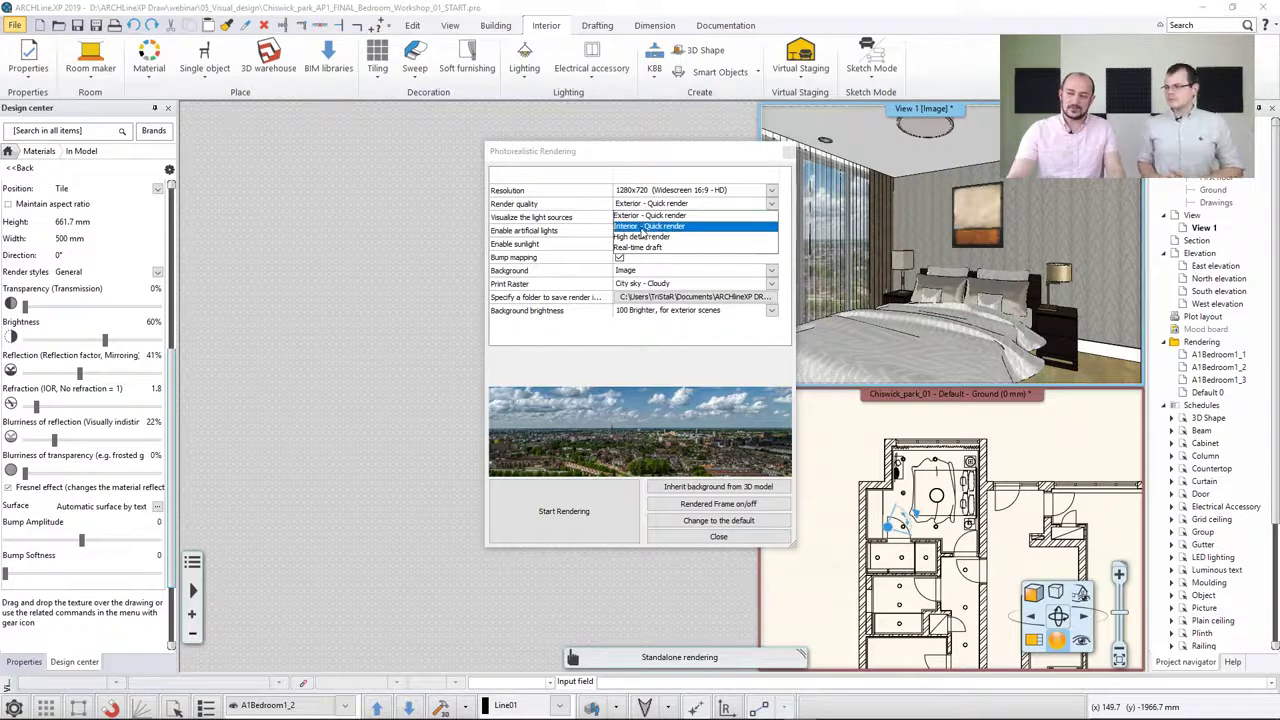
left_click(645, 227)
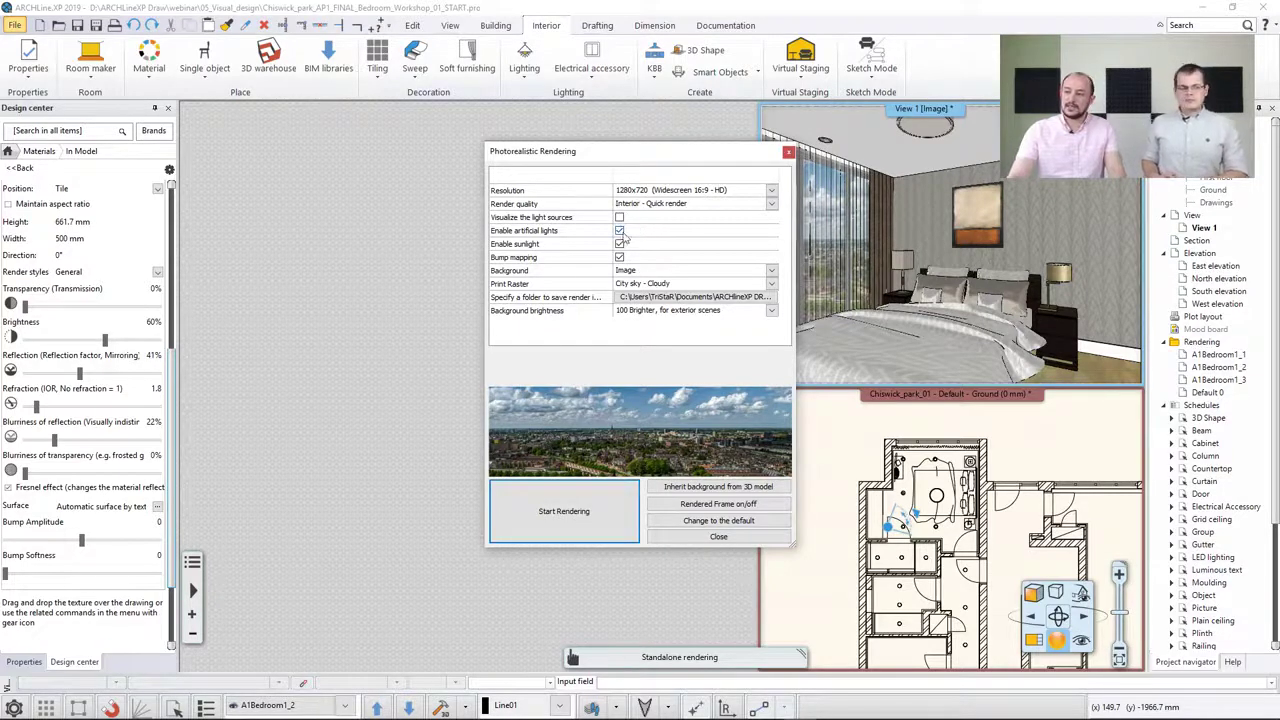
left_click(580, 514)
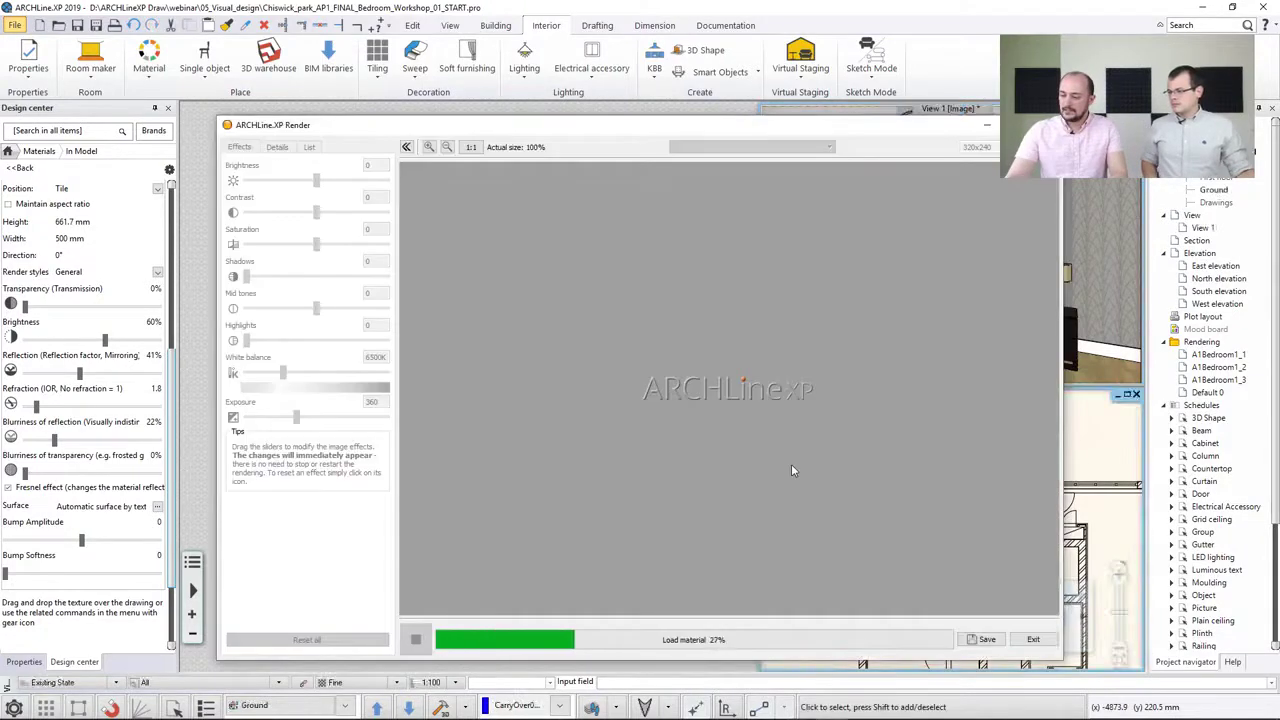
Restore the ARCHLine.XP Render window from the taskbar and reposition it on screen
left_click(1102, 436)
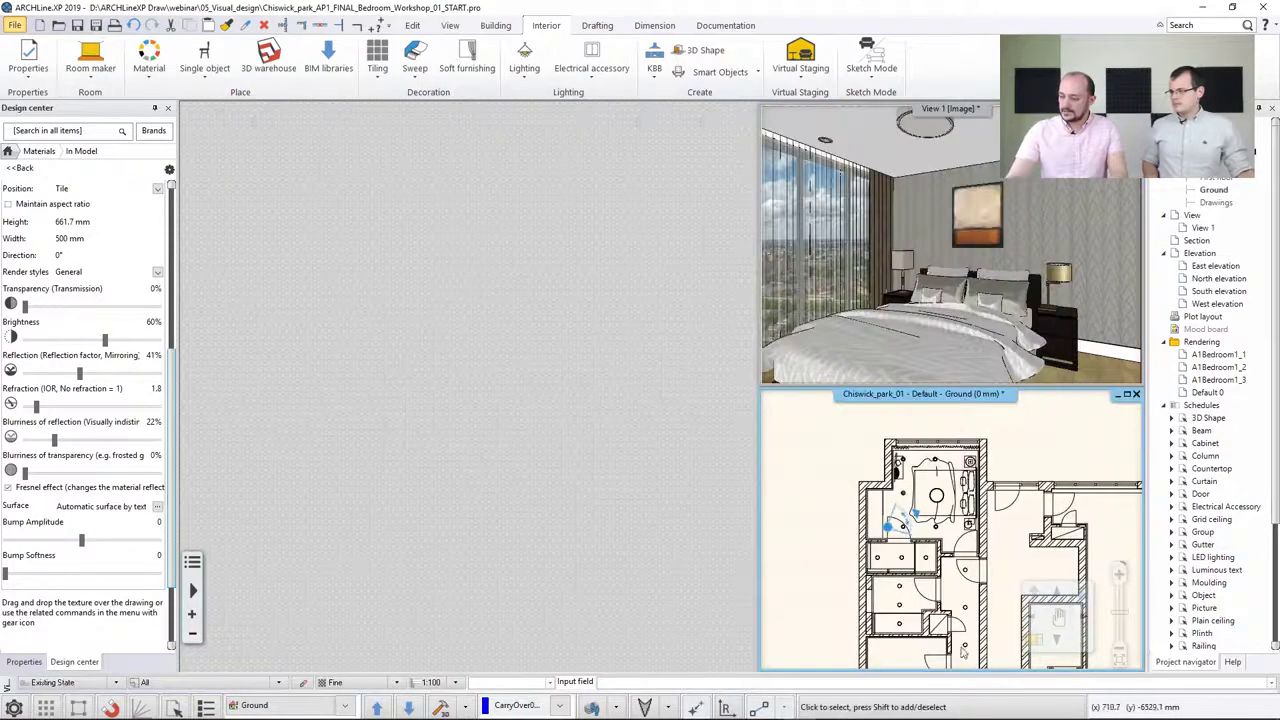
left_click(1033, 642)
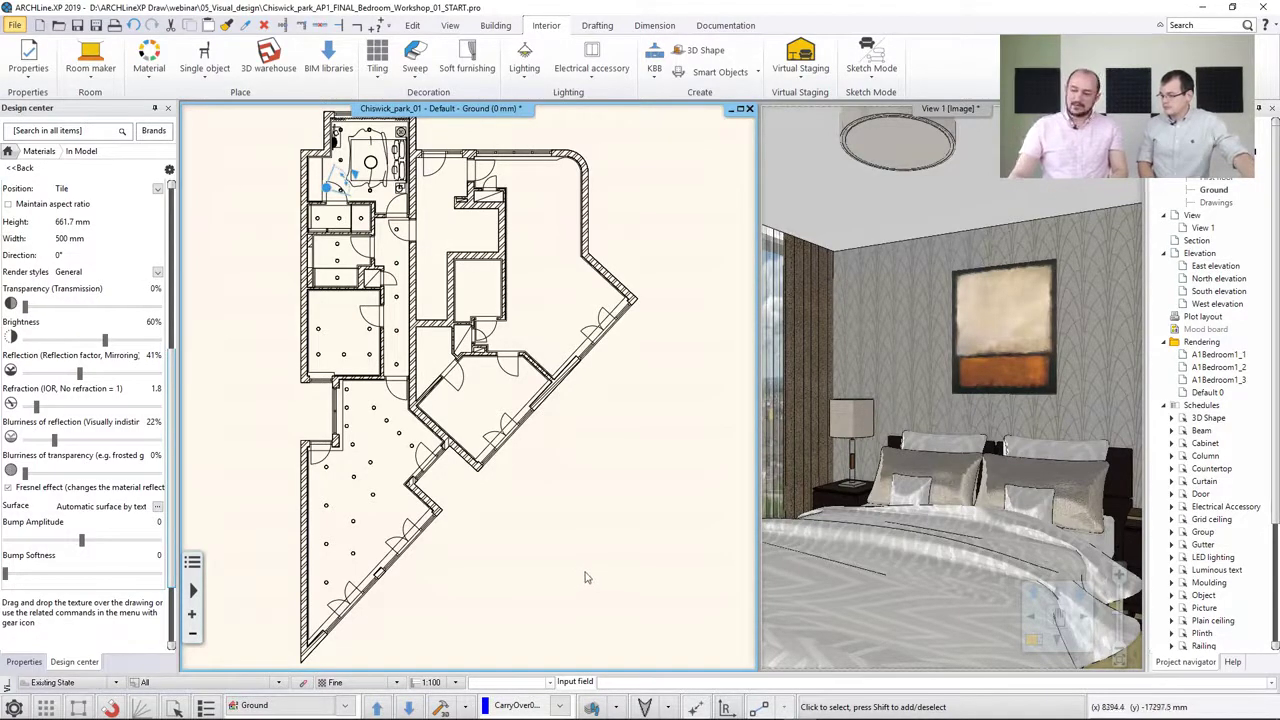
mouse_move(748, 712)
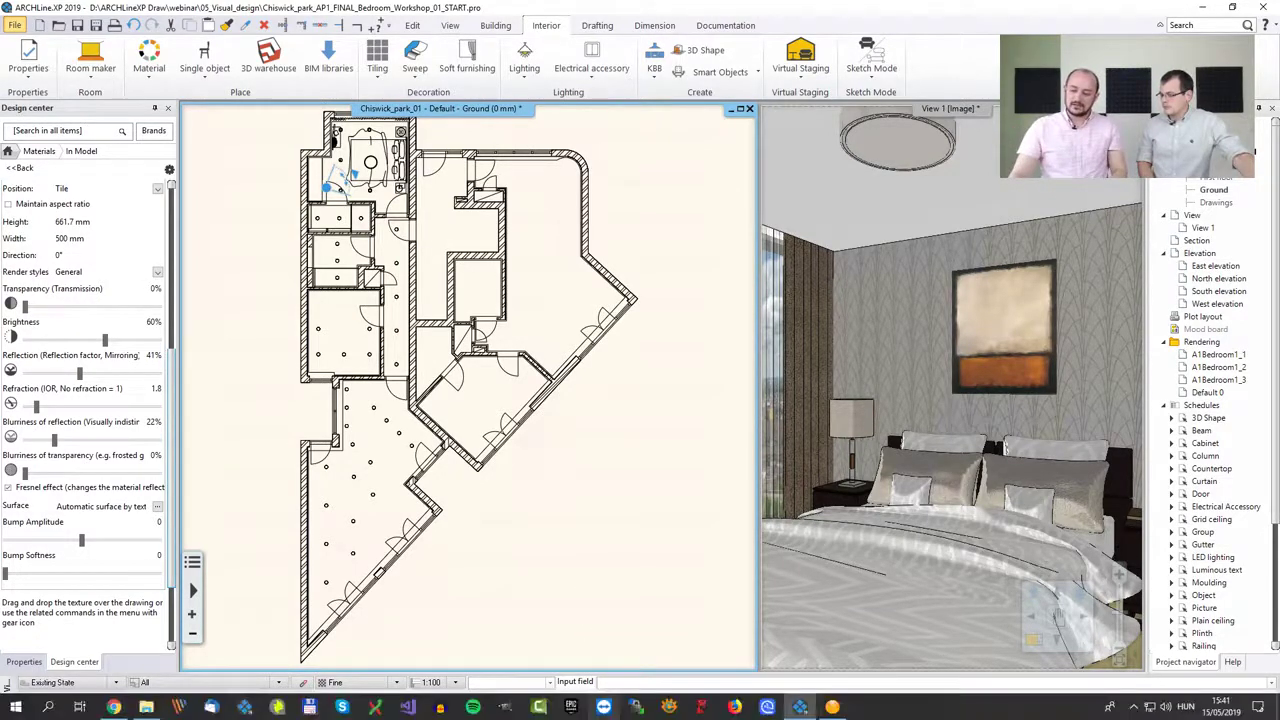
left_click(831, 708)
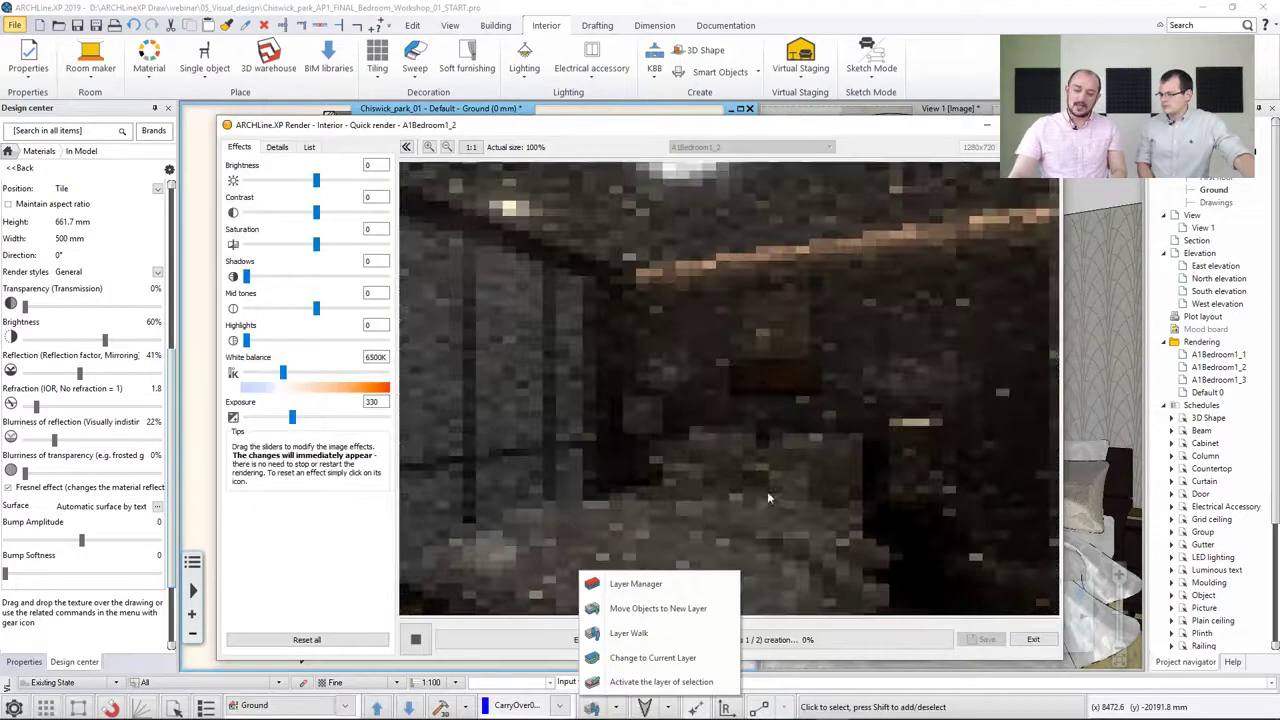
left_click_drag(748, 140, 705, 52)
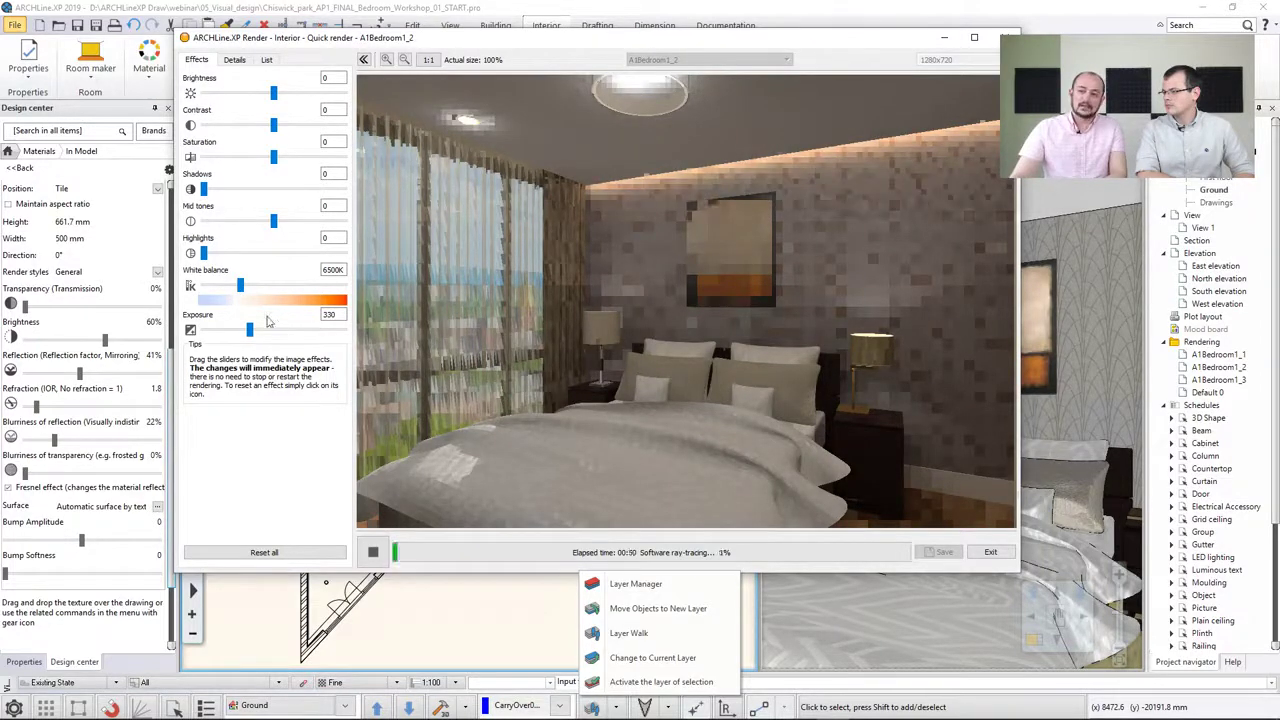
Adjust the render image effects: exposure to 383, contrast to 10 and brightness to 10
left_click_drag(250, 330, 261, 331)
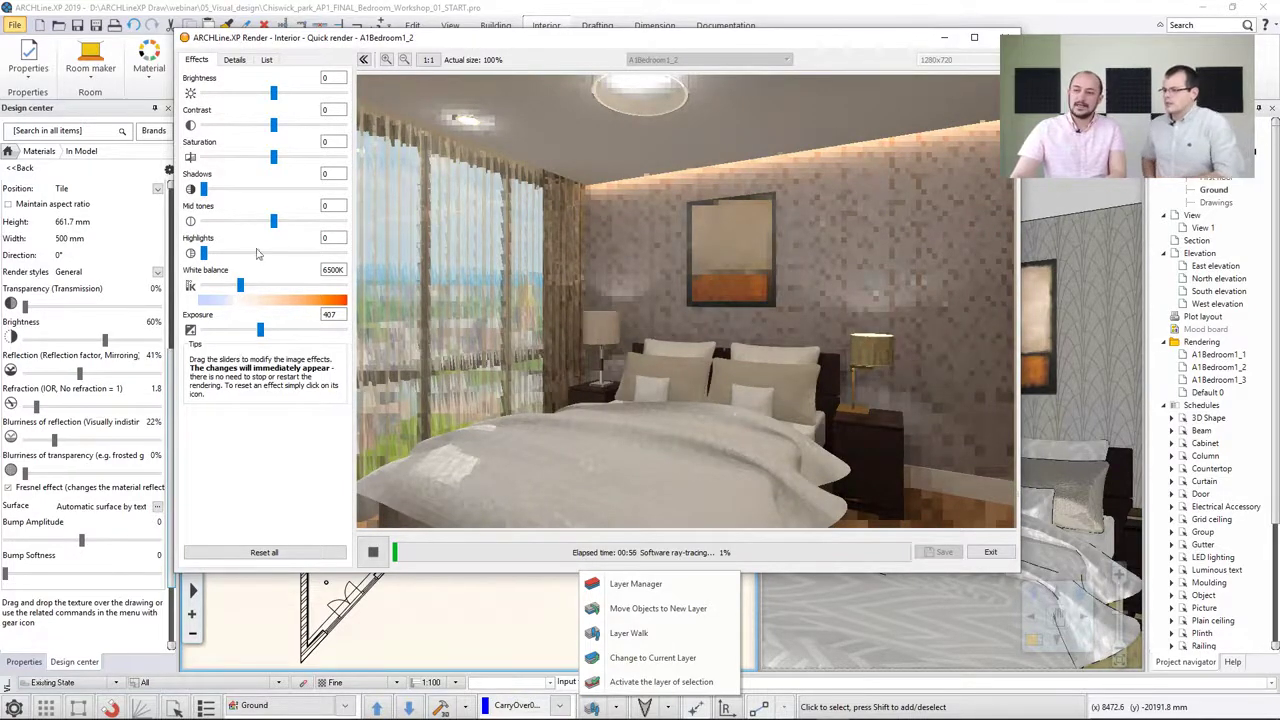
left_click_drag(261, 330, 257, 330)
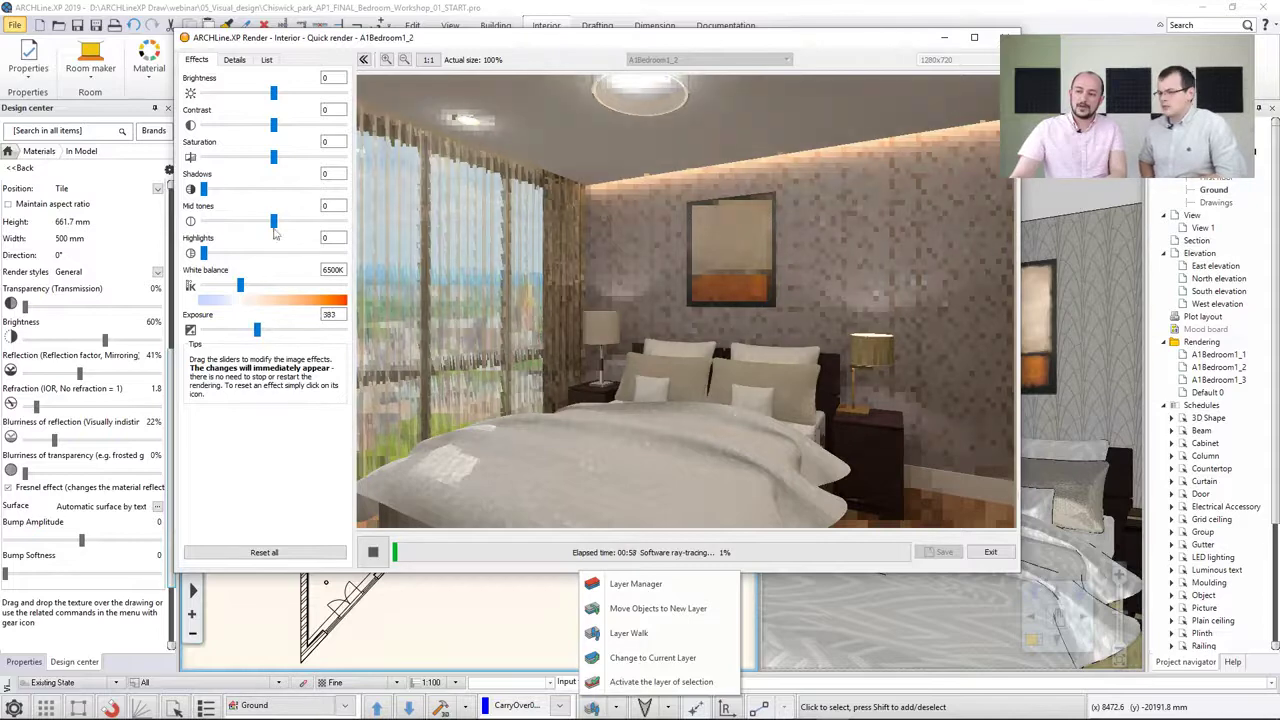
left_click_drag(273, 92, 281, 127)
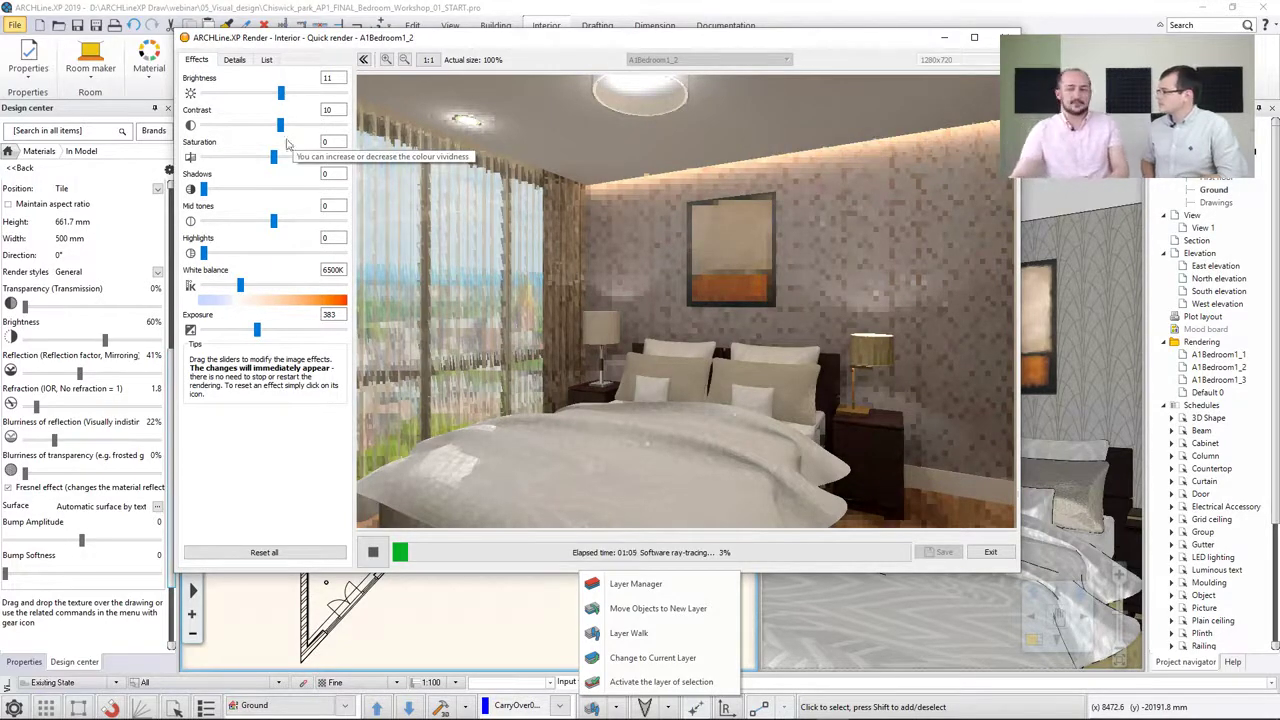
left_click_drag(280, 93, 327, 92)
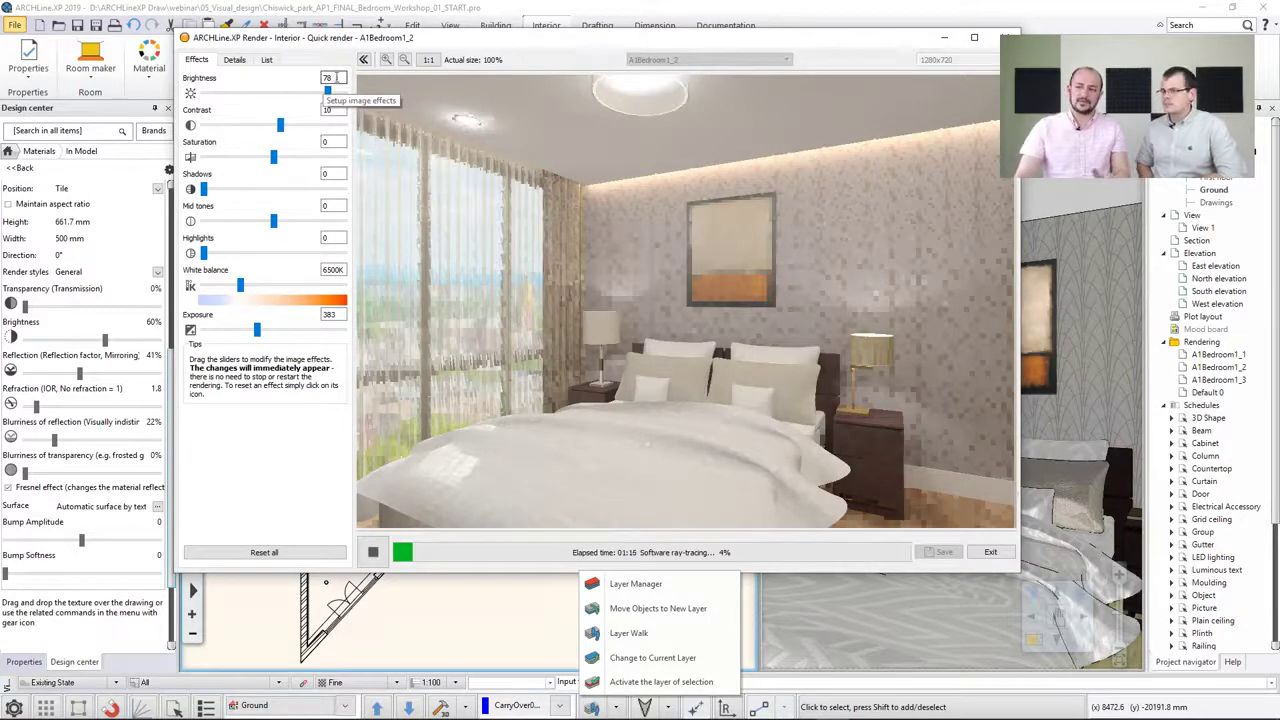
left_click(190, 93)
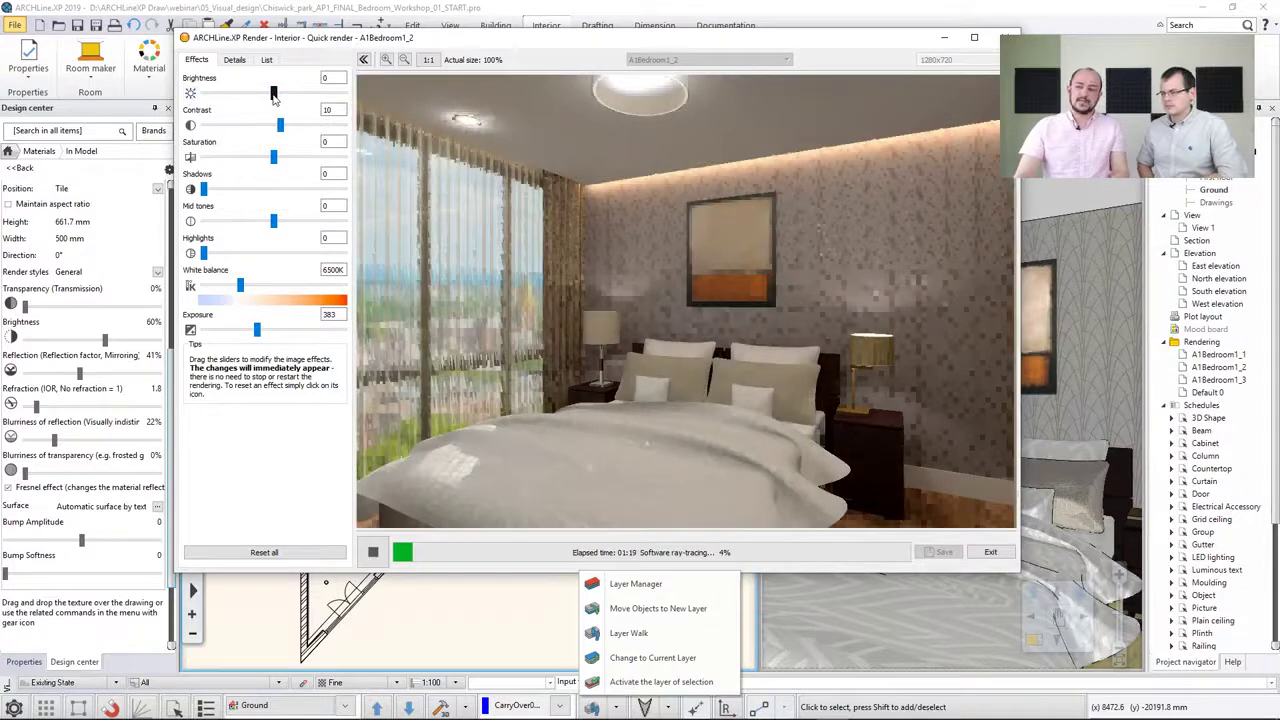
left_click_drag(275, 96, 281, 96)
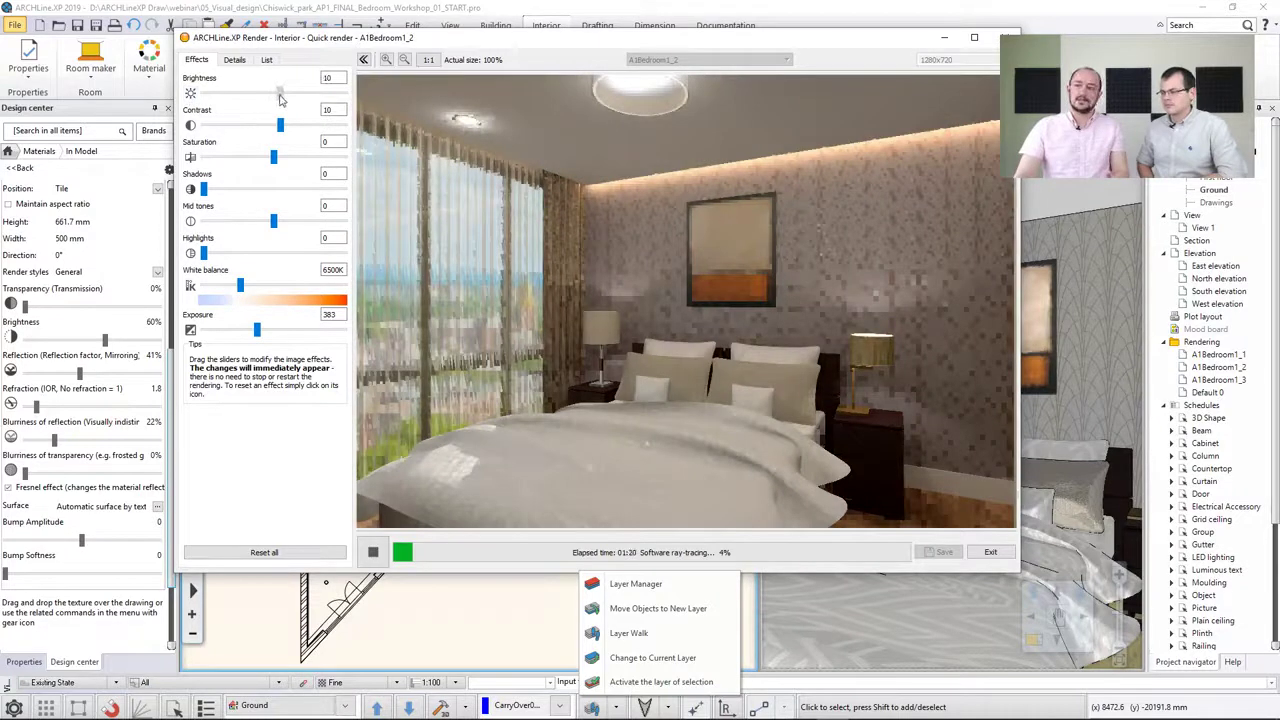
Raise the render's saturation to 15 and shadows to 22
left_click_drag(634, 274, 658, 287)
scroll(665, 295, "down", 4)
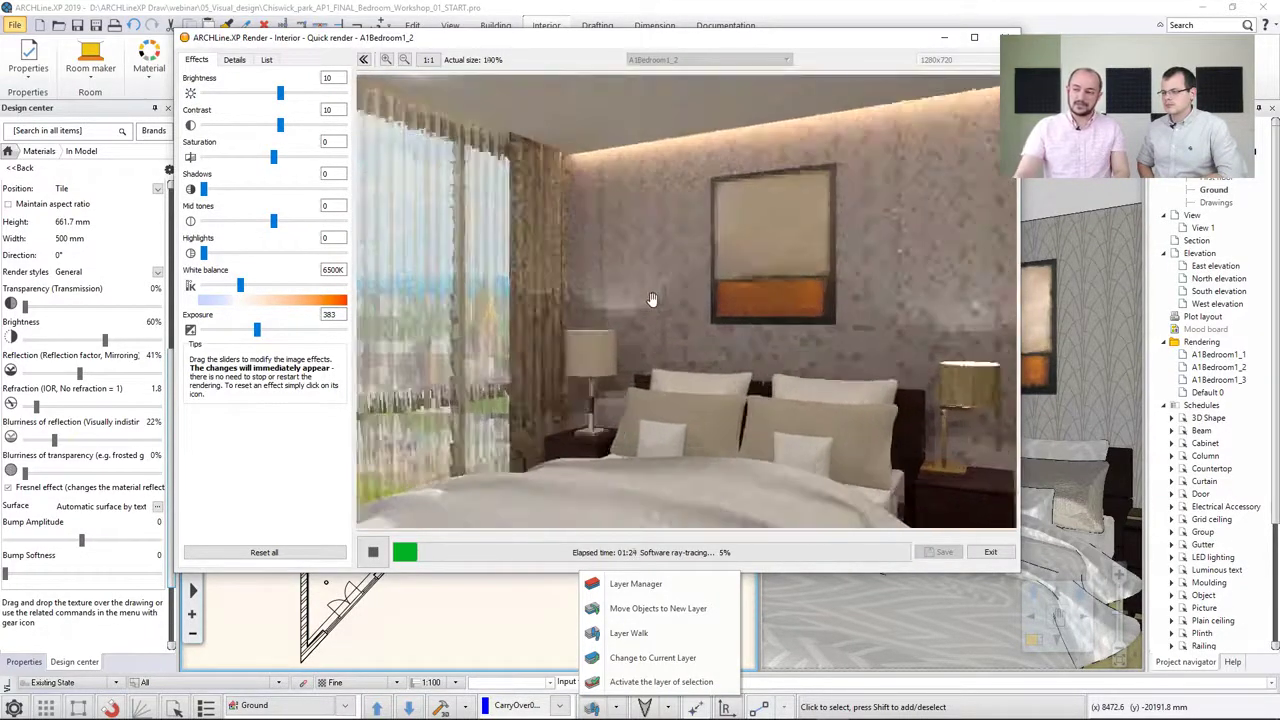
scroll(678, 300, "up", 2)
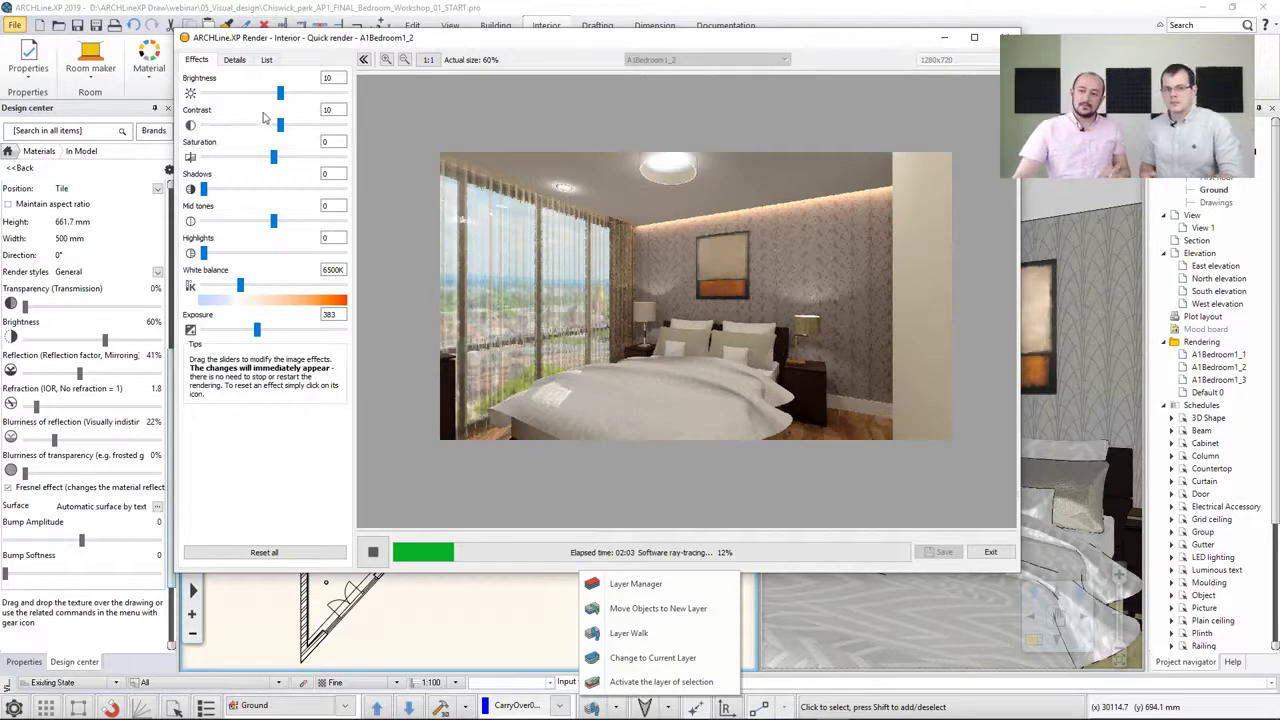
mouse_move(274, 157)
left_mouse_down()
mouse_move(290, 158)
mouse_move(197, 168)
mouse_move(285, 167)
left_mouse_up()
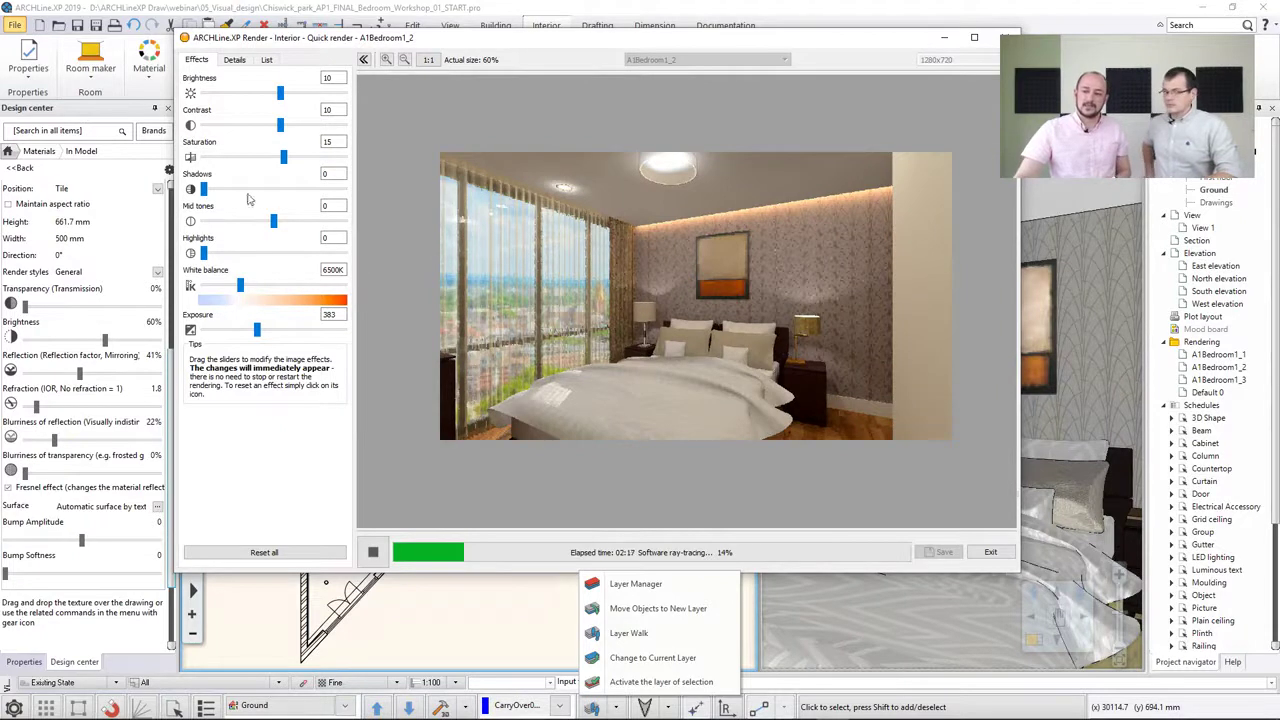
left_click_drag(205, 190, 237, 192)
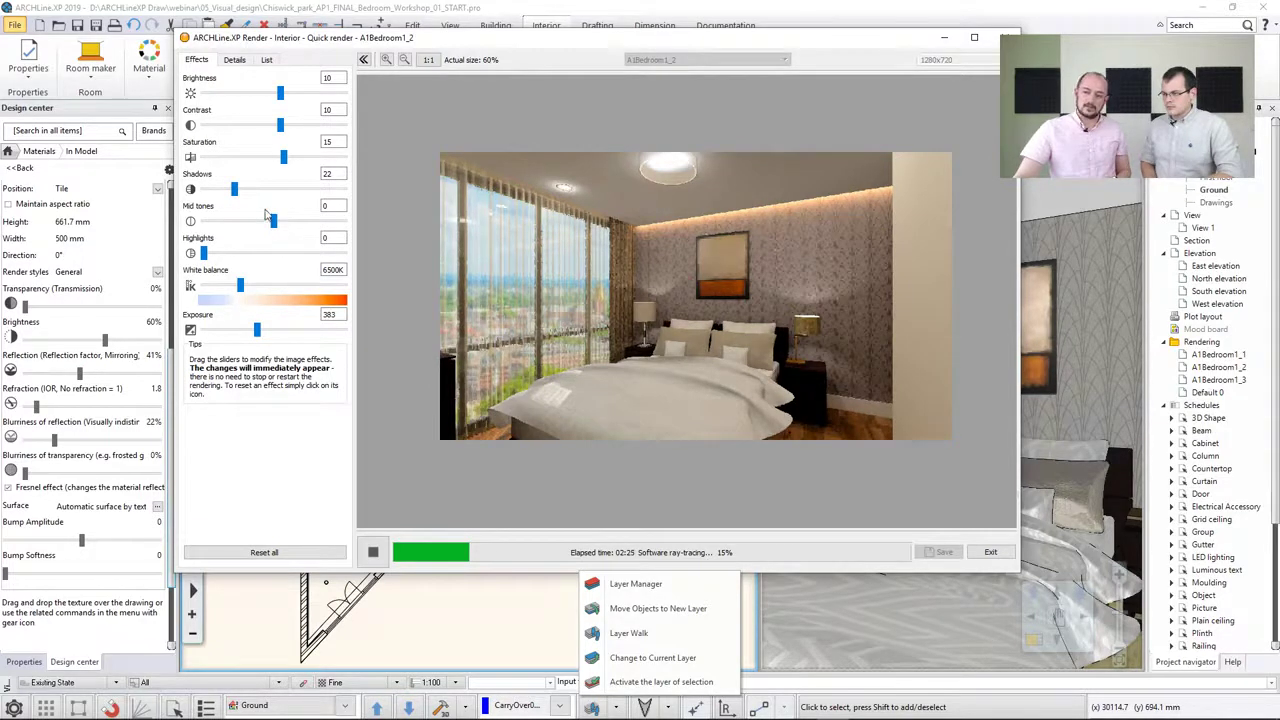
Try a warmer white balance, then reset it to the default 6500 K
mouse_move(243, 287)
left_mouse_down()
mouse_move(220, 287)
mouse_move(261, 288)
mouse_move(248, 290)
left_mouse_up()
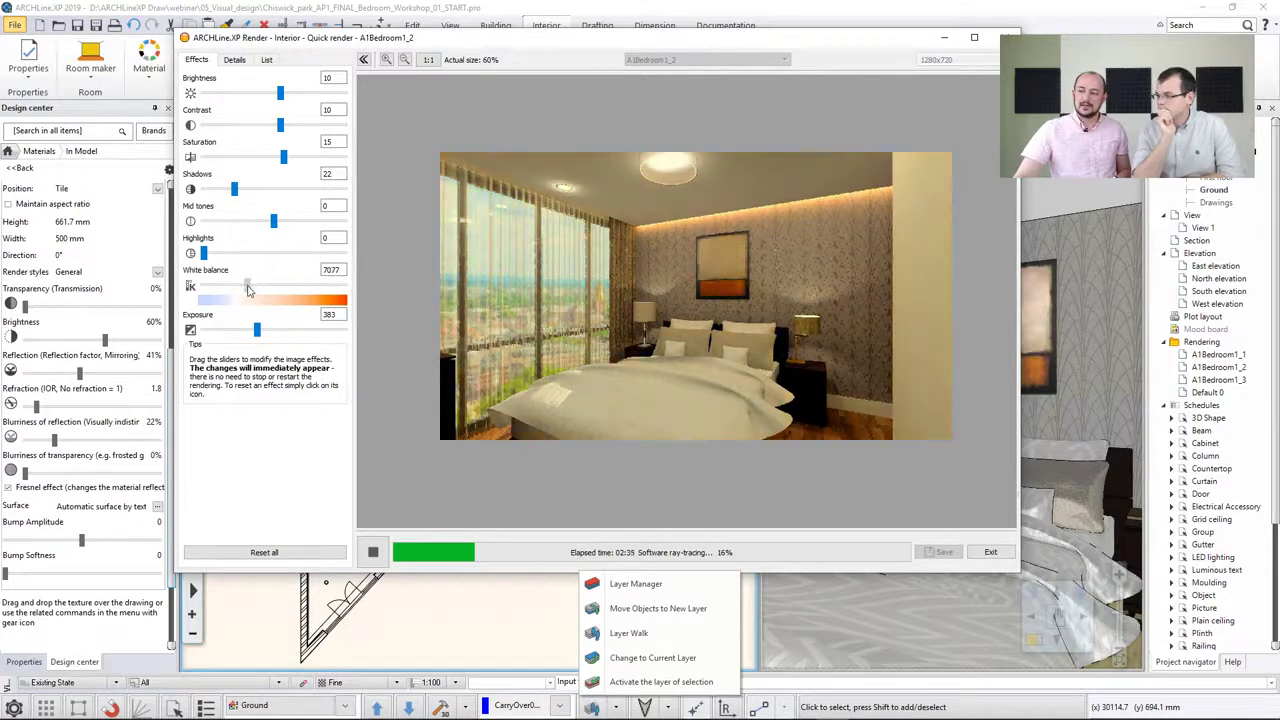
left_click(191, 287)
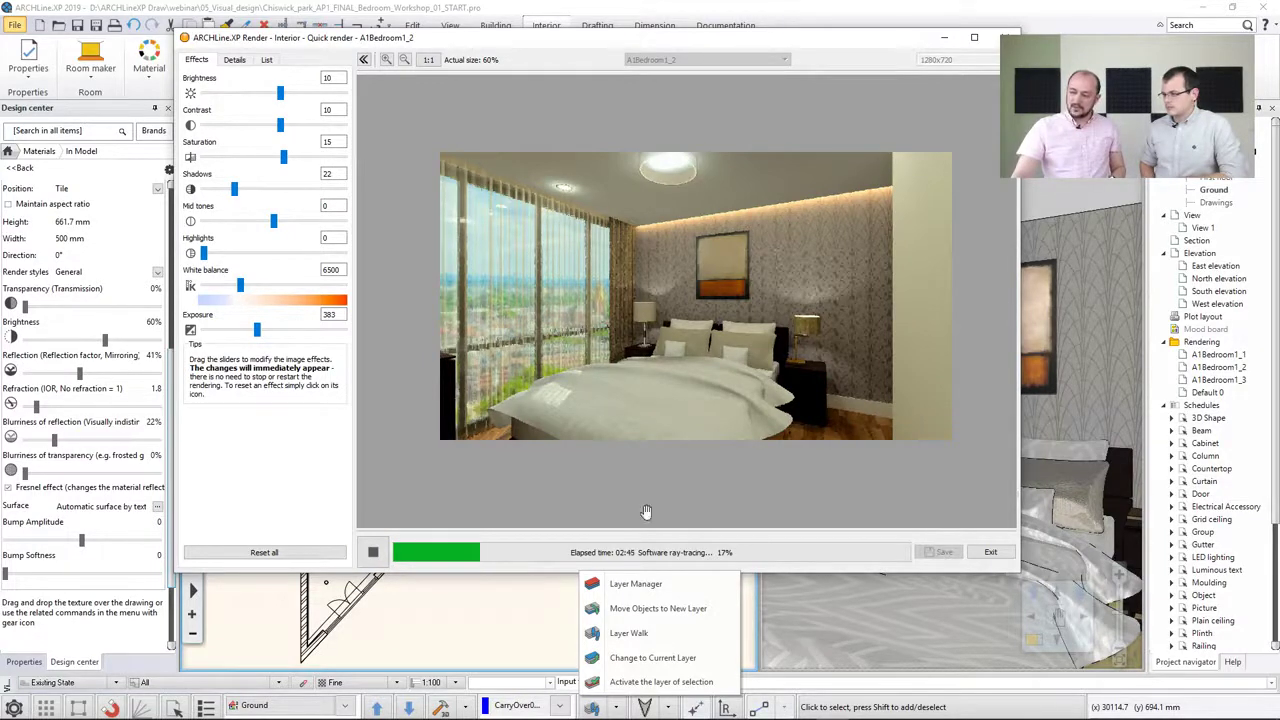
Stop the rendering, change the render quality to Exterior - Quick render and restart rendering
left_click(373, 553)
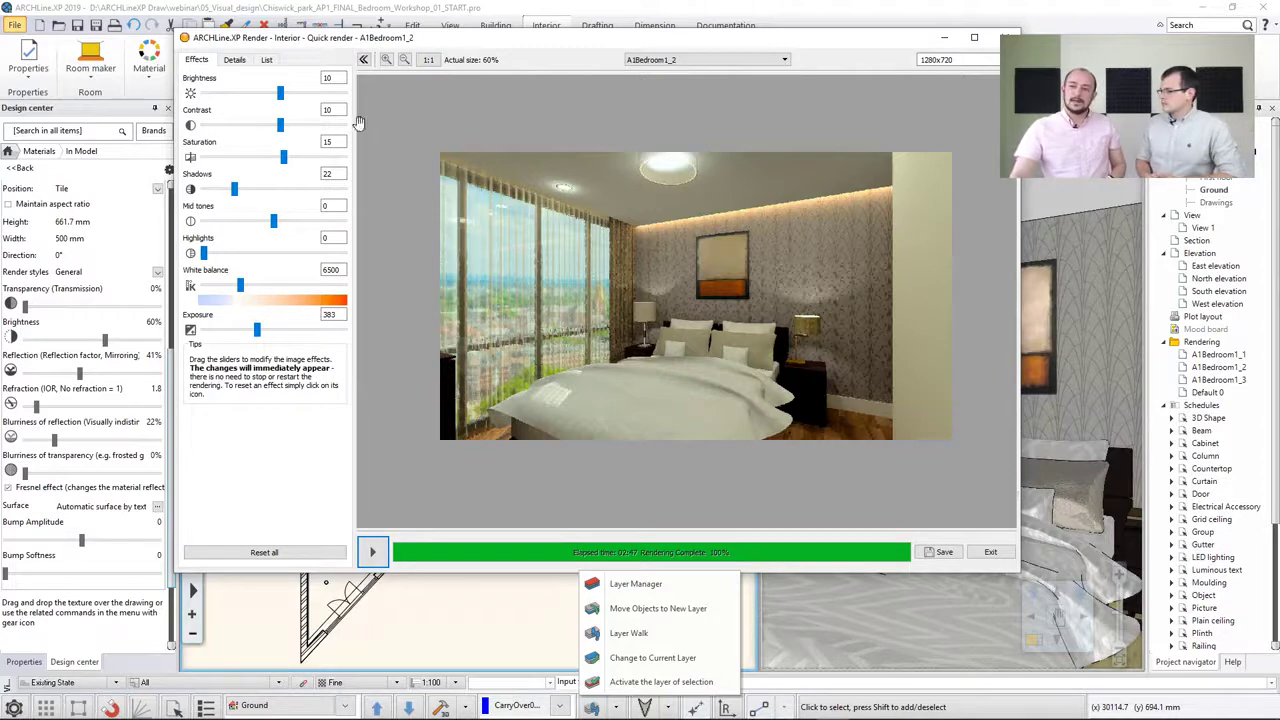
left_click(233, 60)
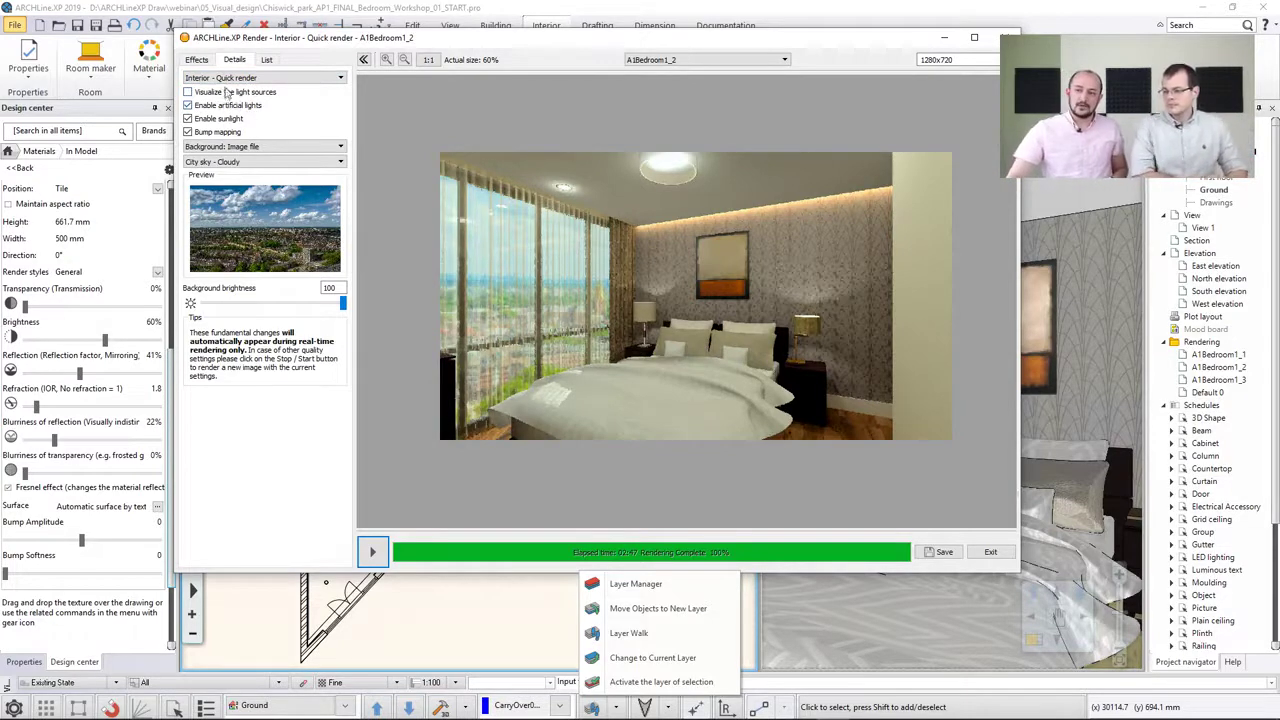
left_click(228, 80)
left_click(228, 91)
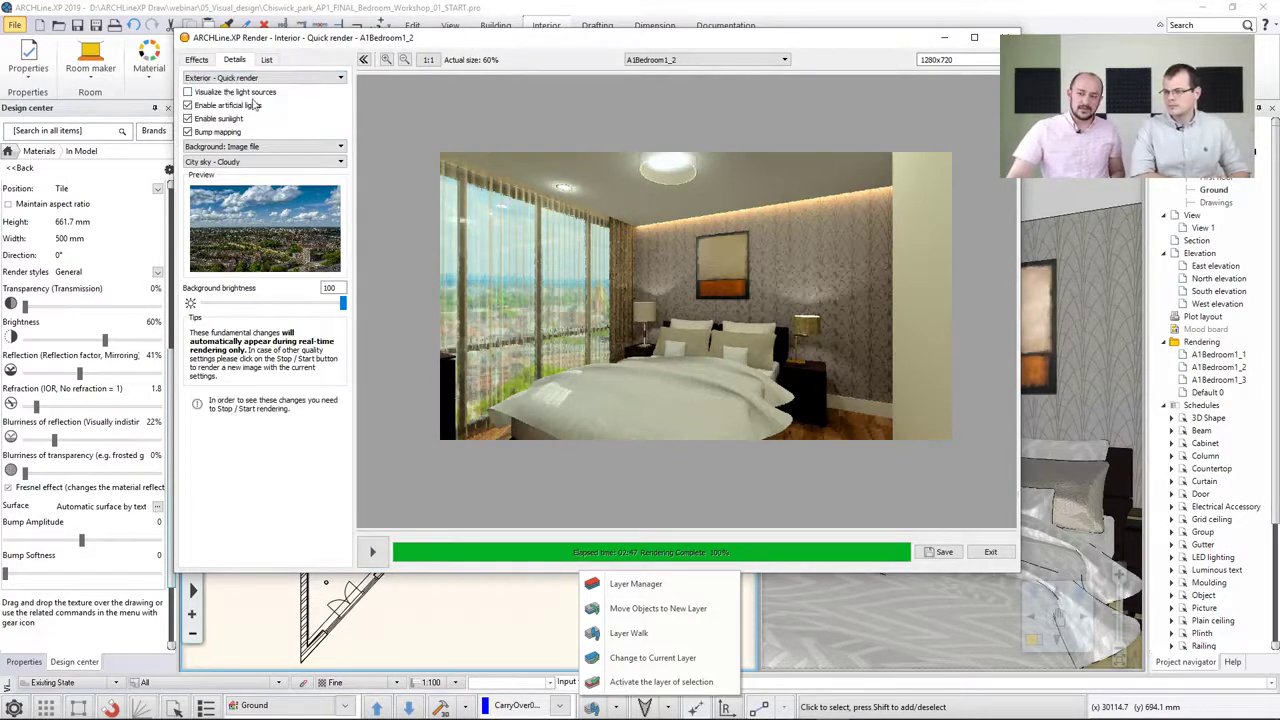
left_click(371, 549)
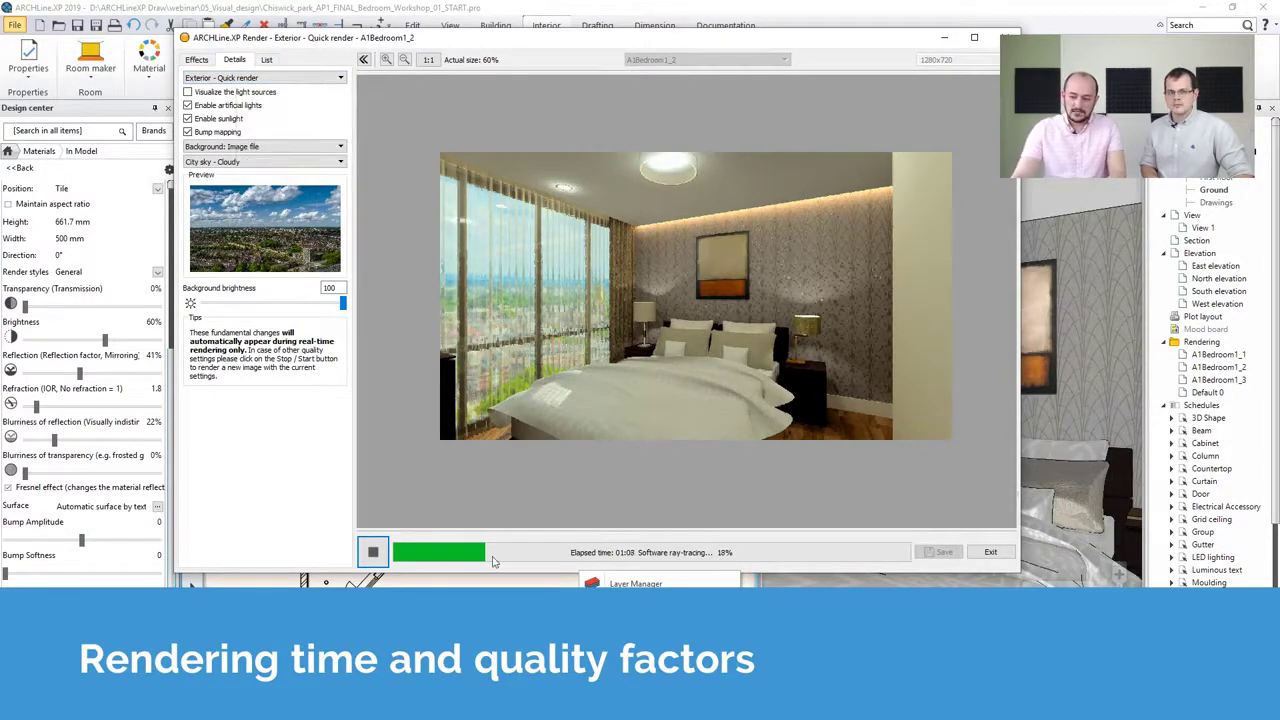
Open the render quality list to review the available quality options
left_click(212, 80)
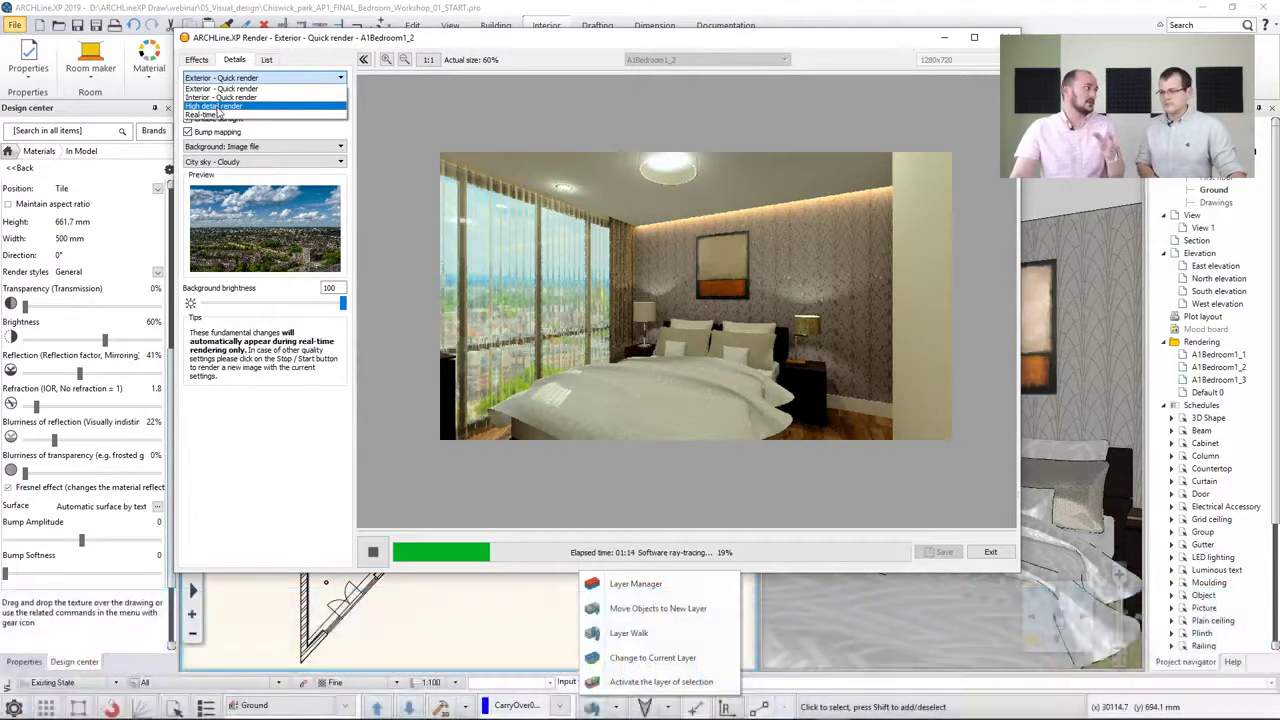
left_click(255, 45)
left_click(245, 80)
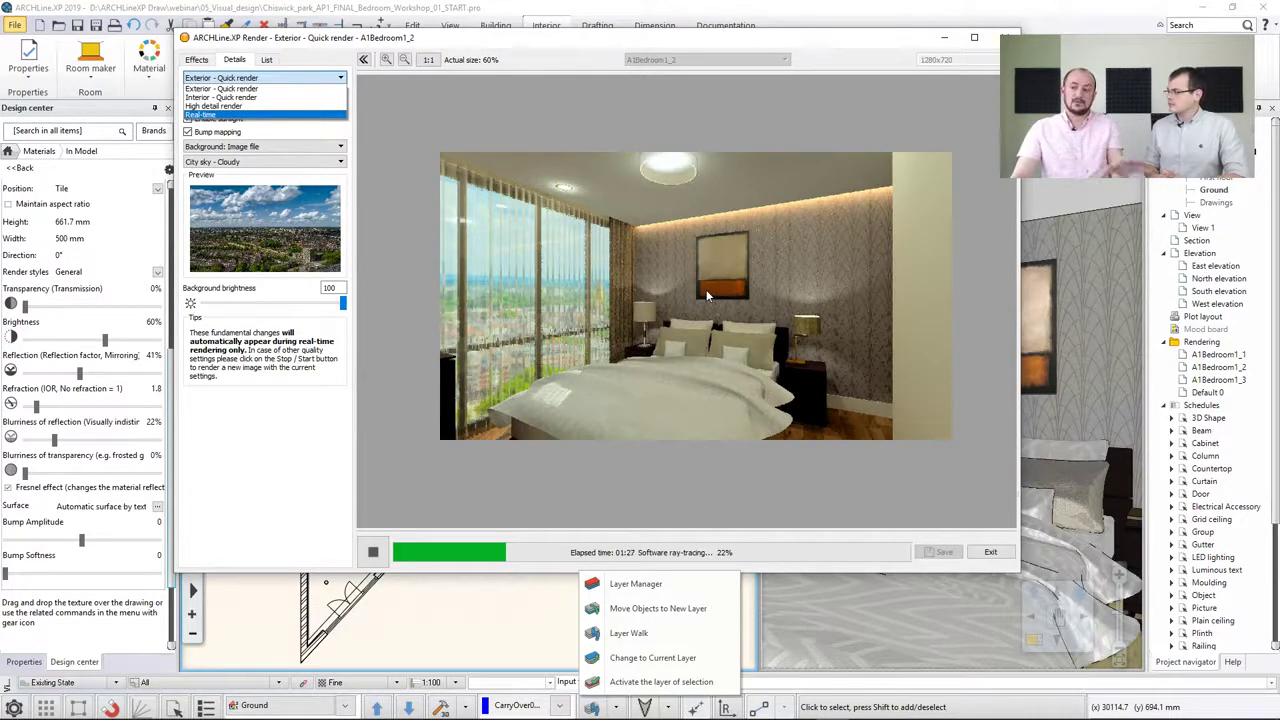
left_click(278, 89)
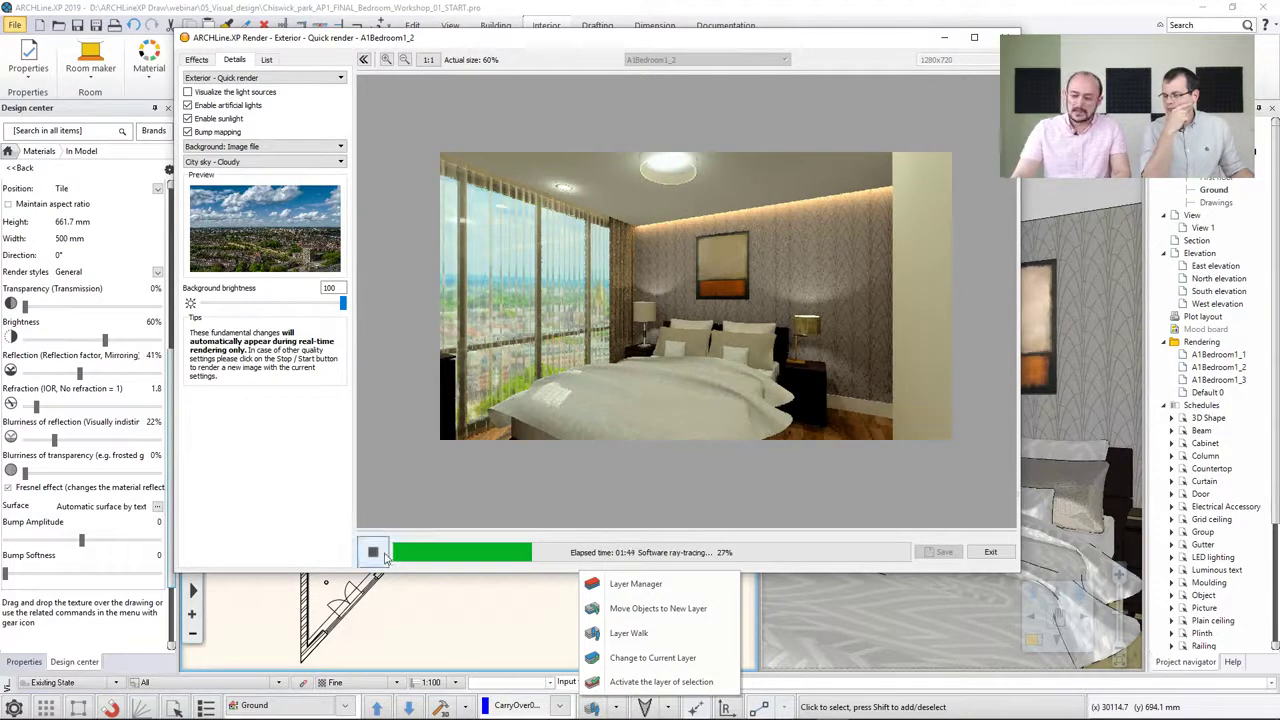
Disable artificial lights and restart the rendering
left_click(187, 105)
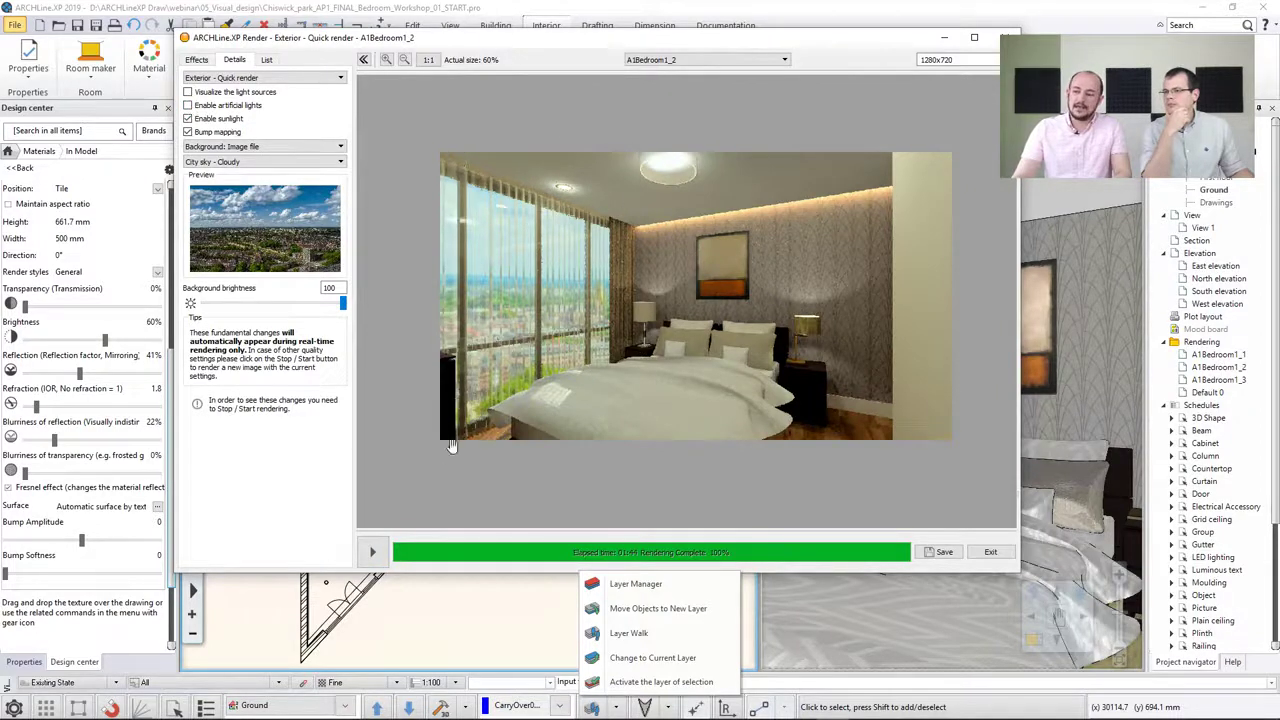
left_click(372, 551)
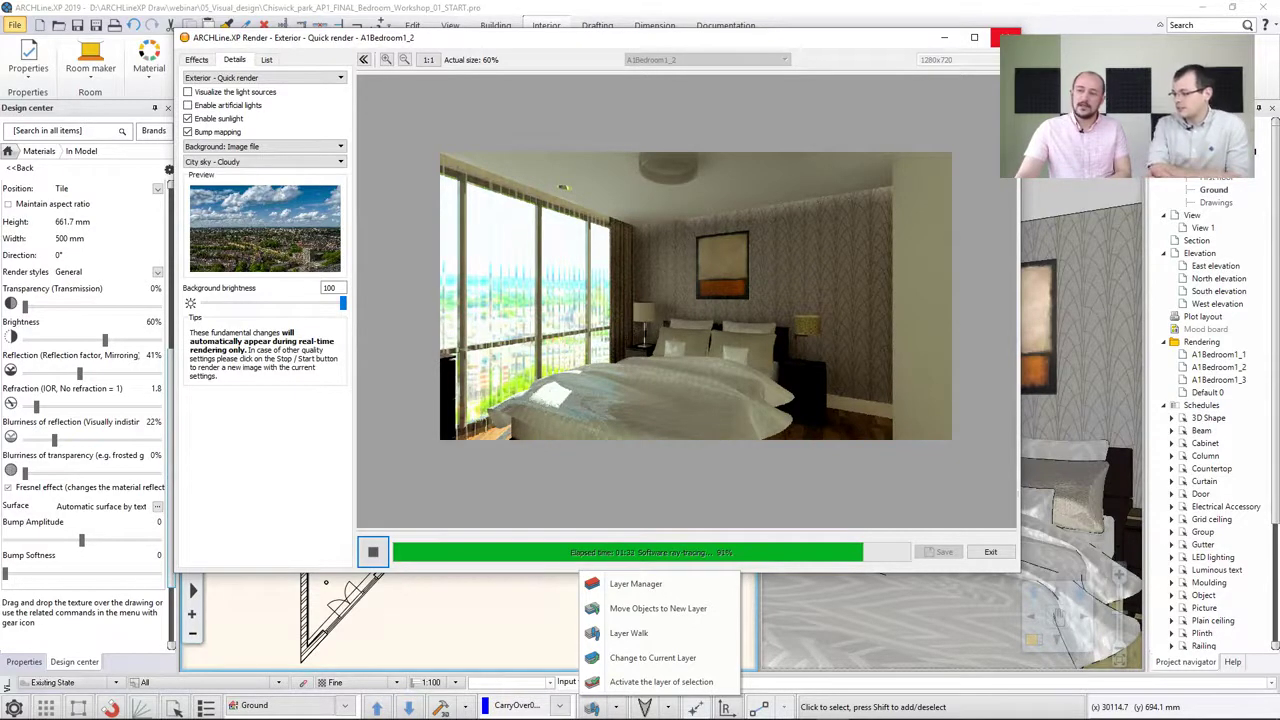
Stop the rendering and close the render window, confirming the quit
left_click(380, 555)
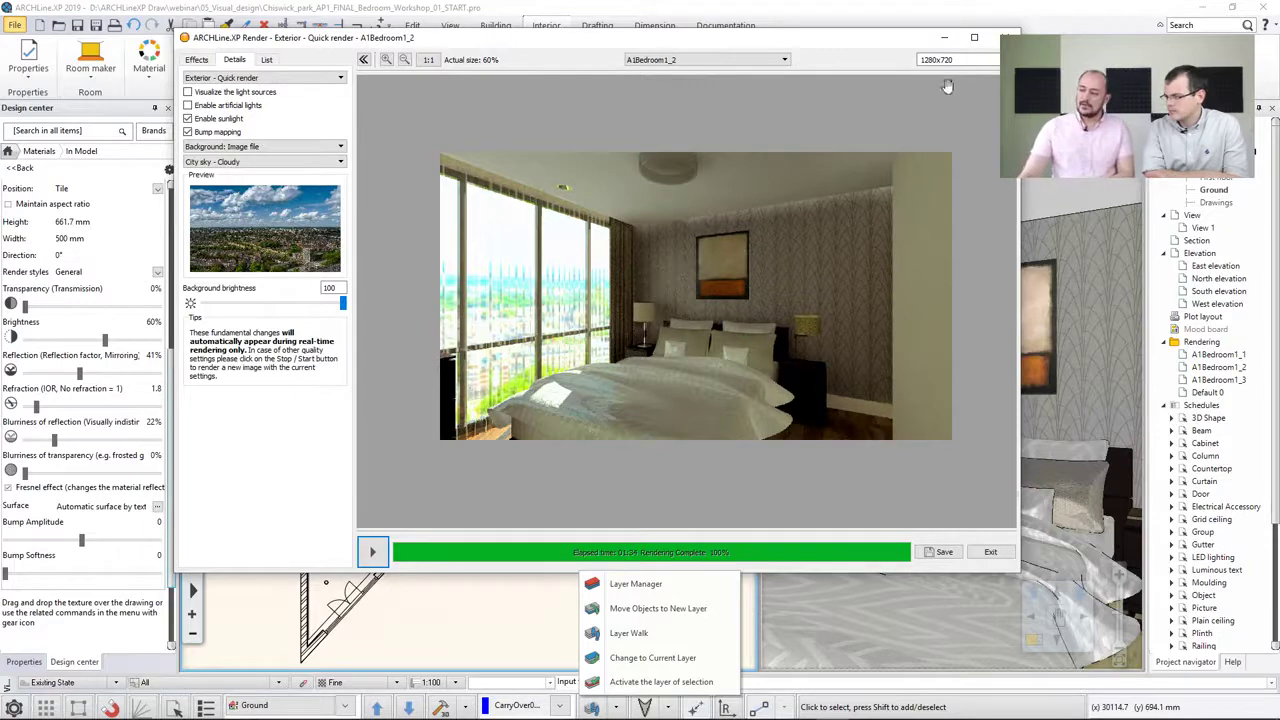
left_click(1004, 38)
left_click(631, 375)
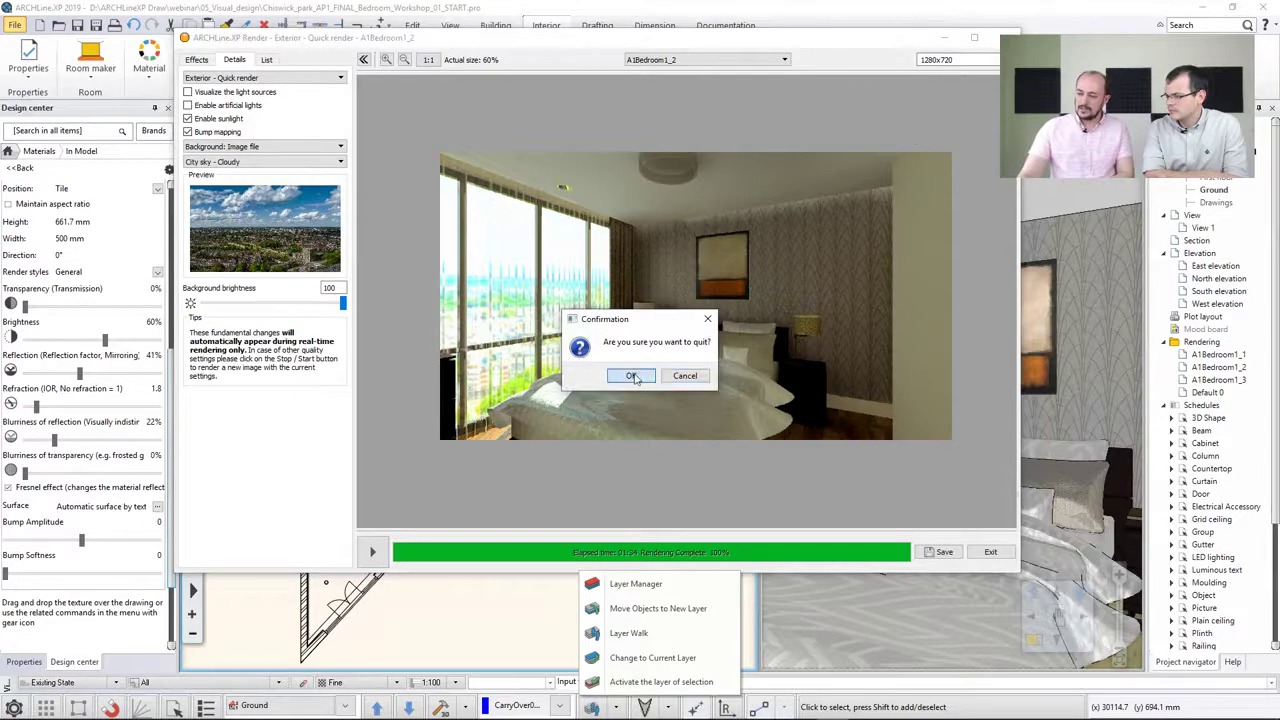
In File Explorer, open Chiswick_park_AP1_FINAL_Bedroom_01.jpg from the webinar's 05_Visual_design Render folder
mouse_move(340, 717)
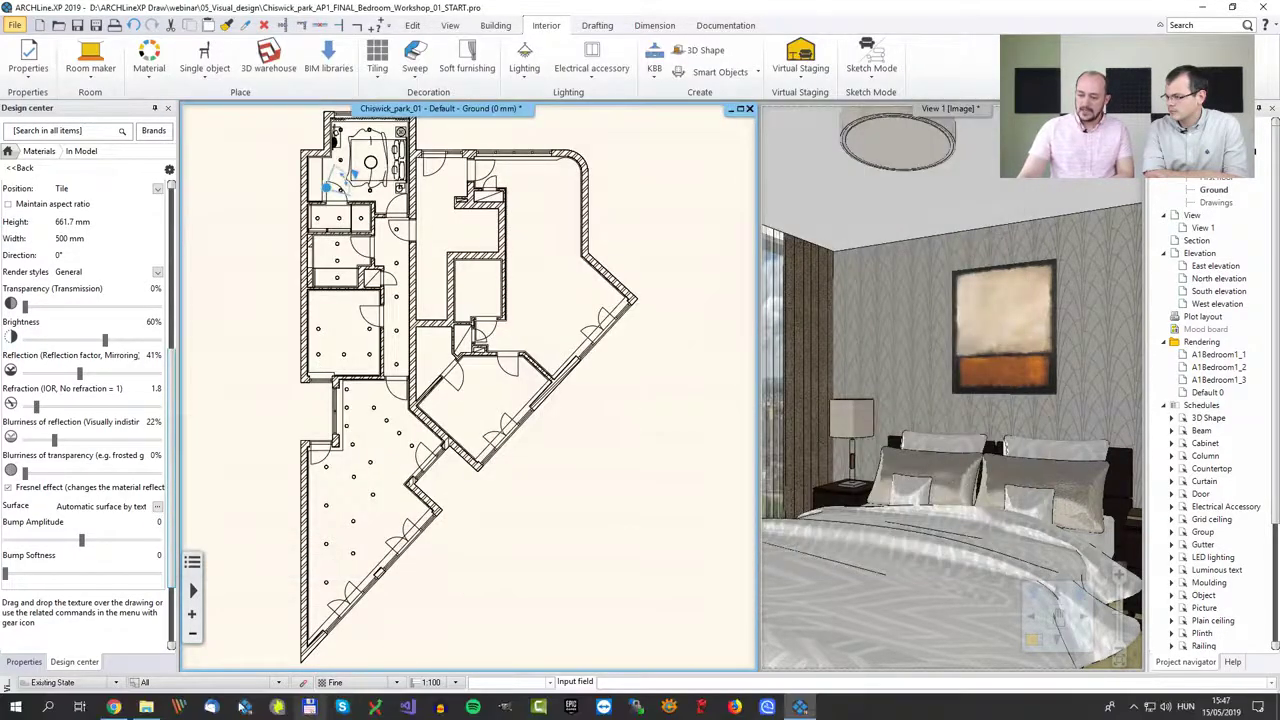
left_click(147, 707)
left_click(643, 448)
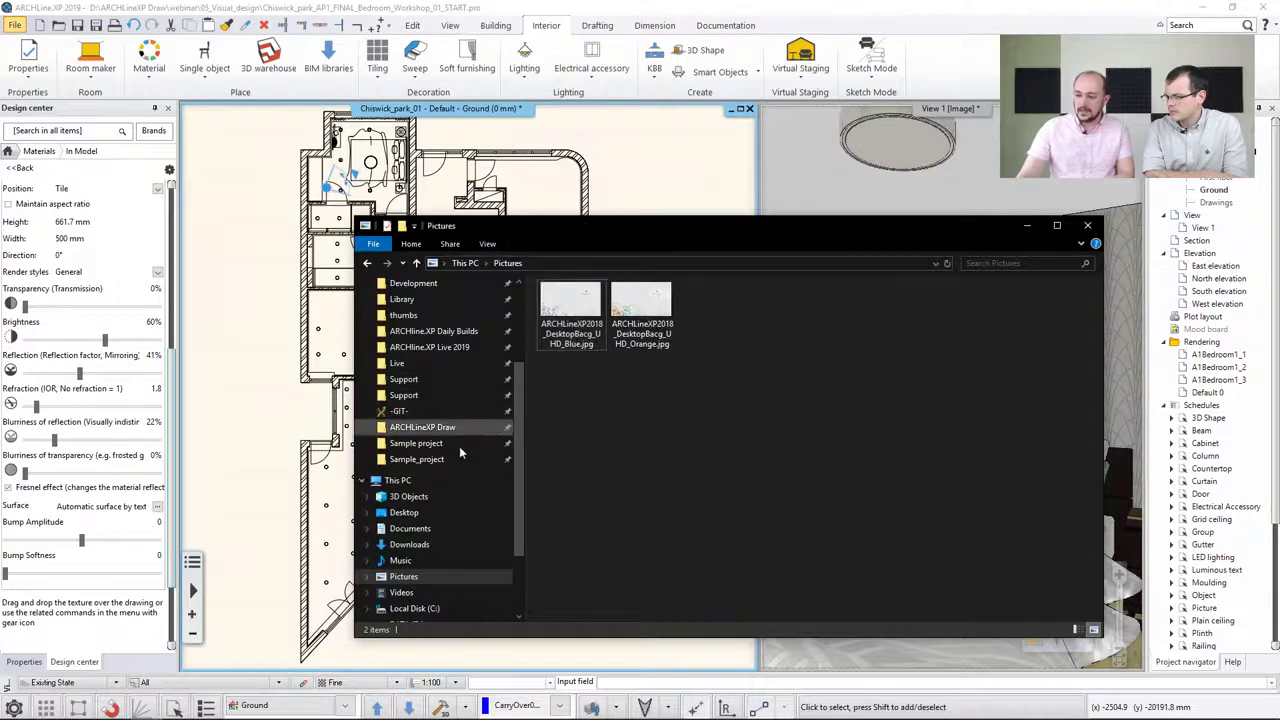
scroll(442, 518, "up", 1)
scroll(439, 498, "up", 1)
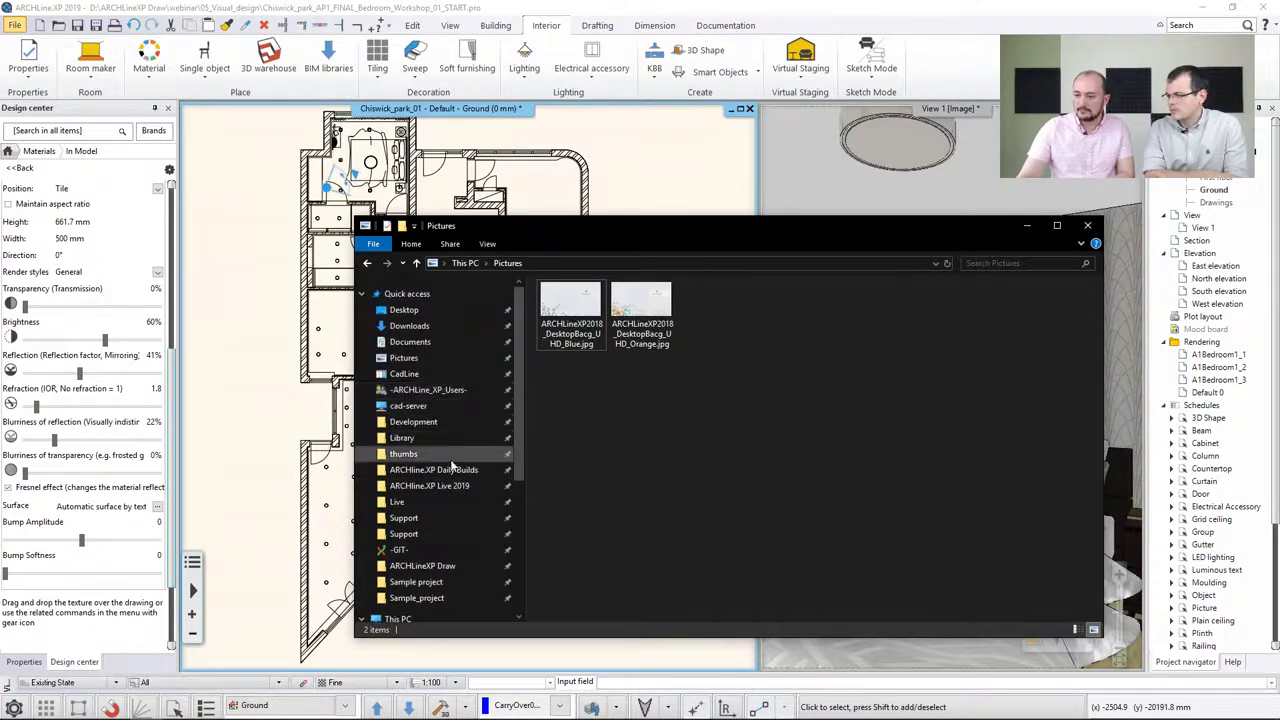
left_click(447, 566)
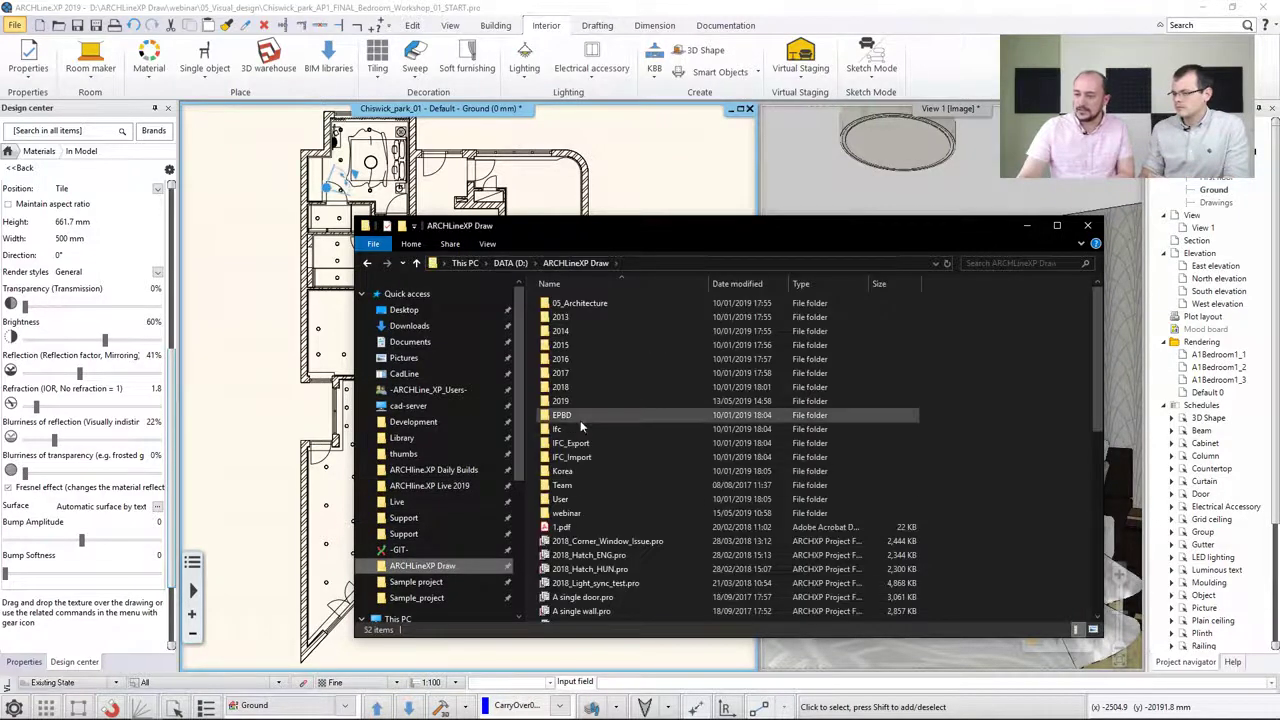
double_click(585, 512)
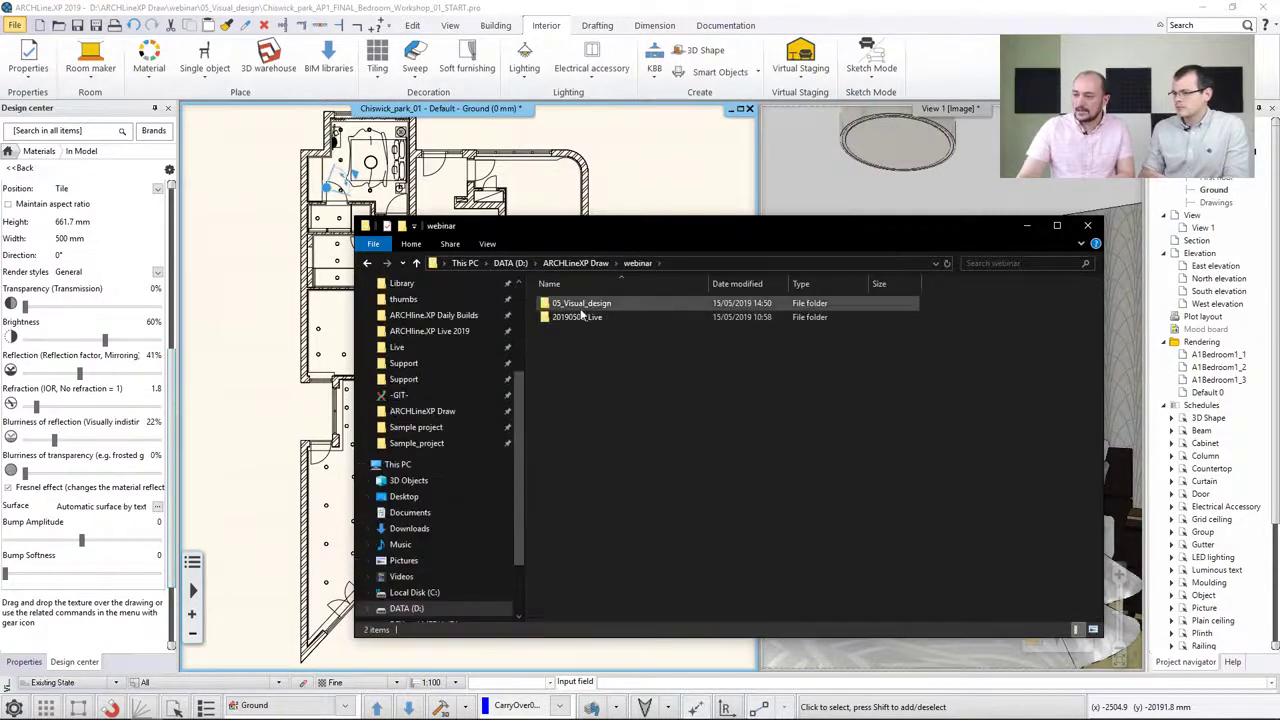
double_click(580, 303)
double_click(598, 318)
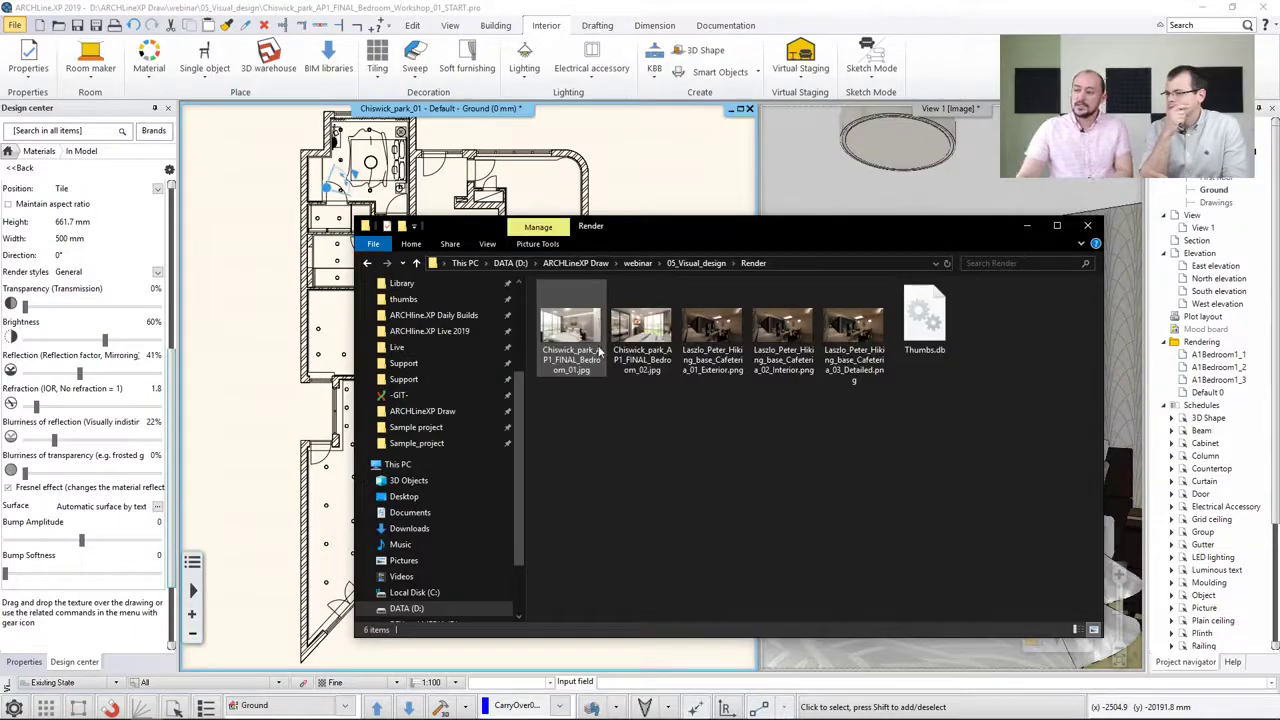
double_click(570, 330)
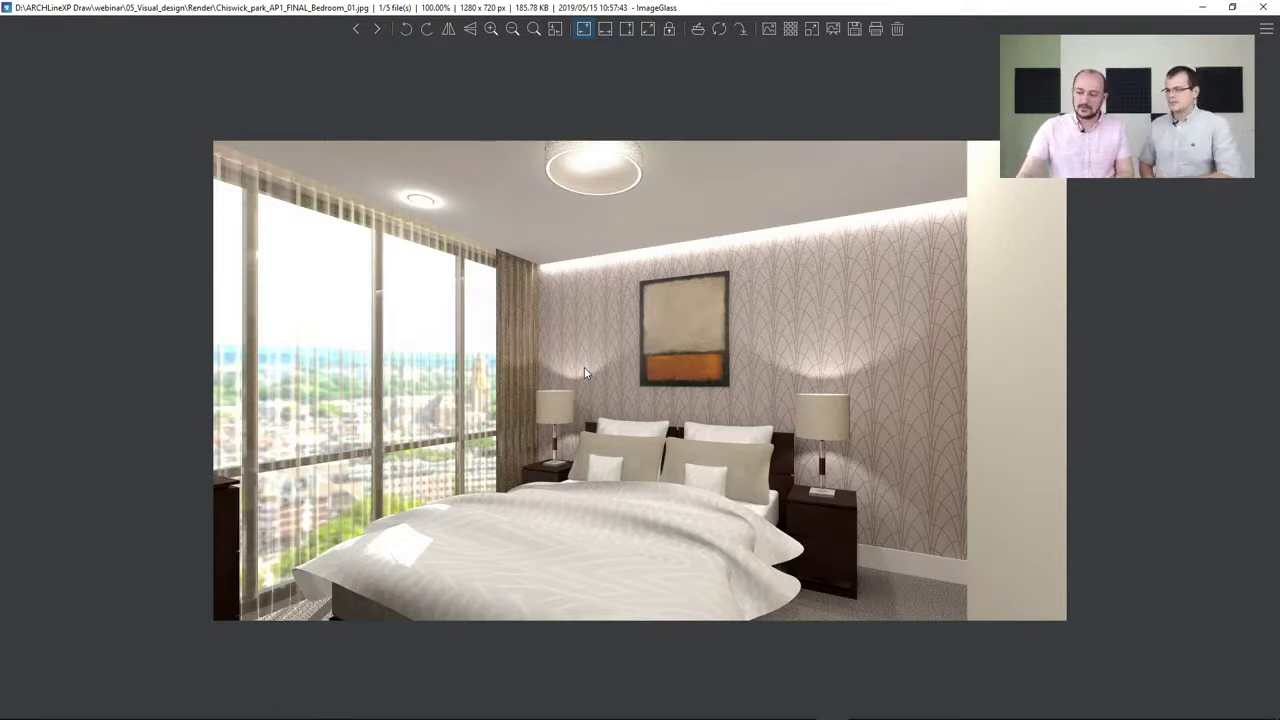
Step through the saved renders and zoom into the cafeteria Exterior quality render
key("Right")
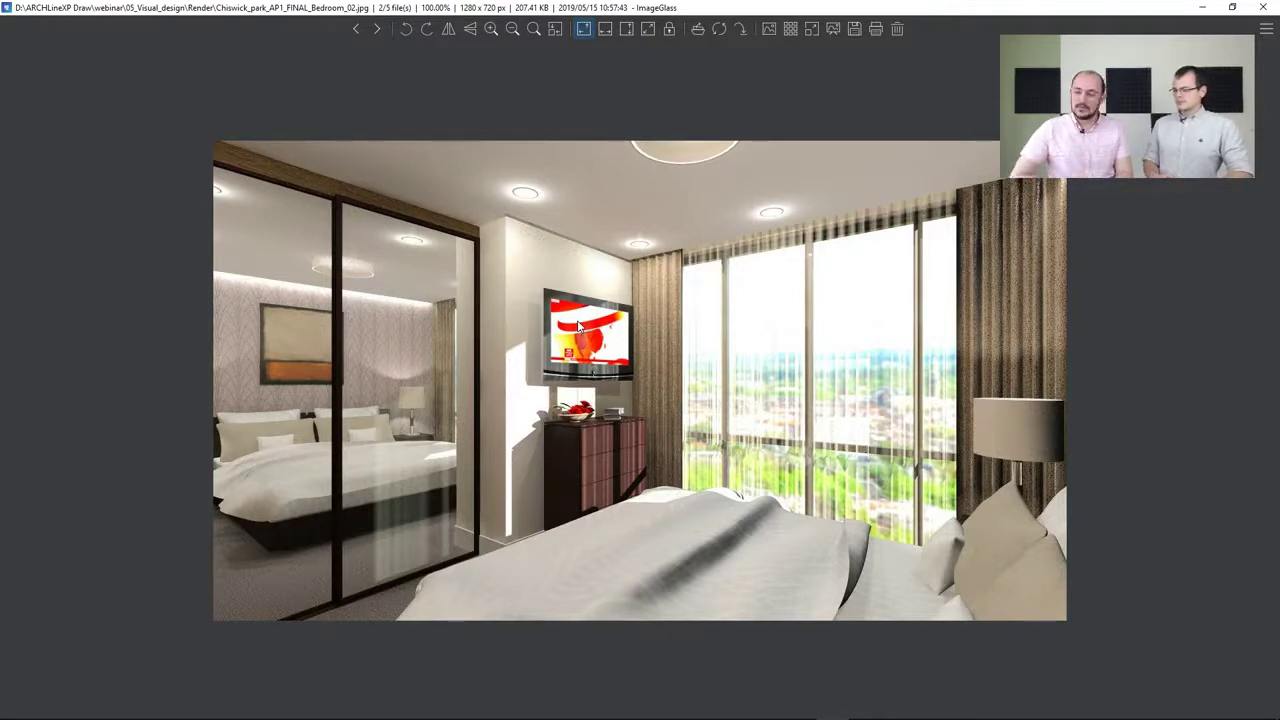
key("Right")
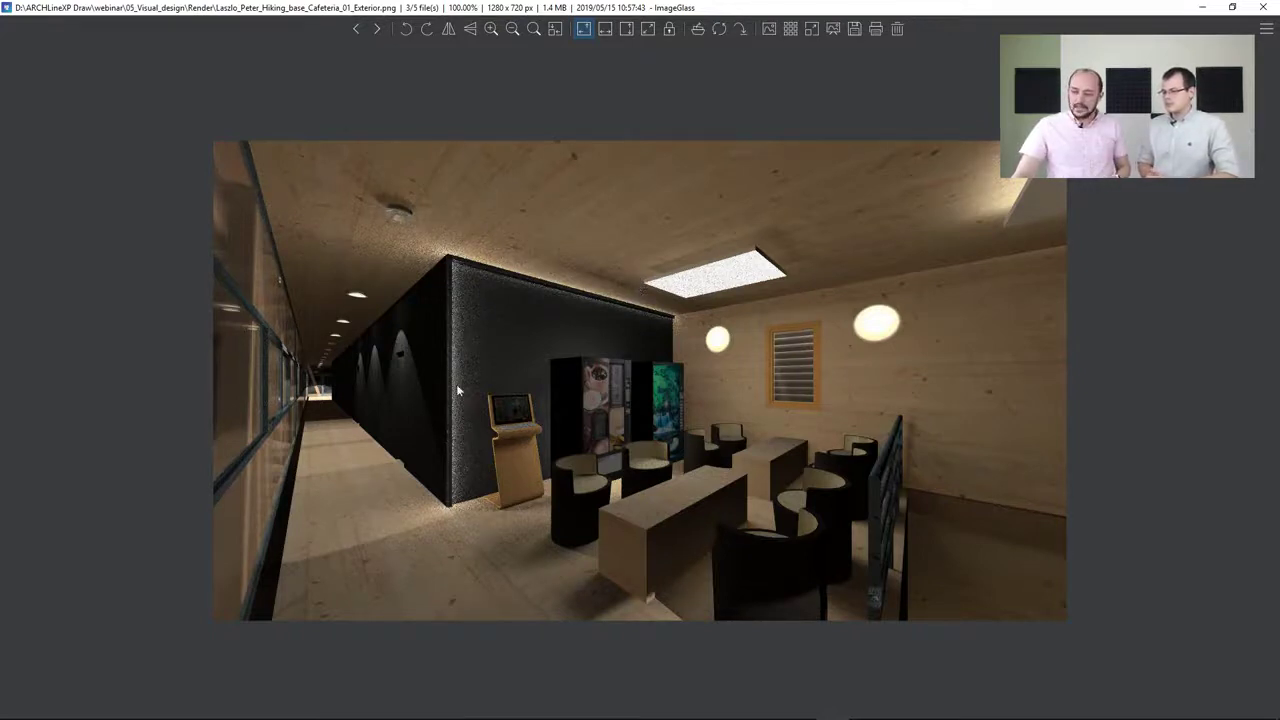
scroll(458, 245, "up", 4)
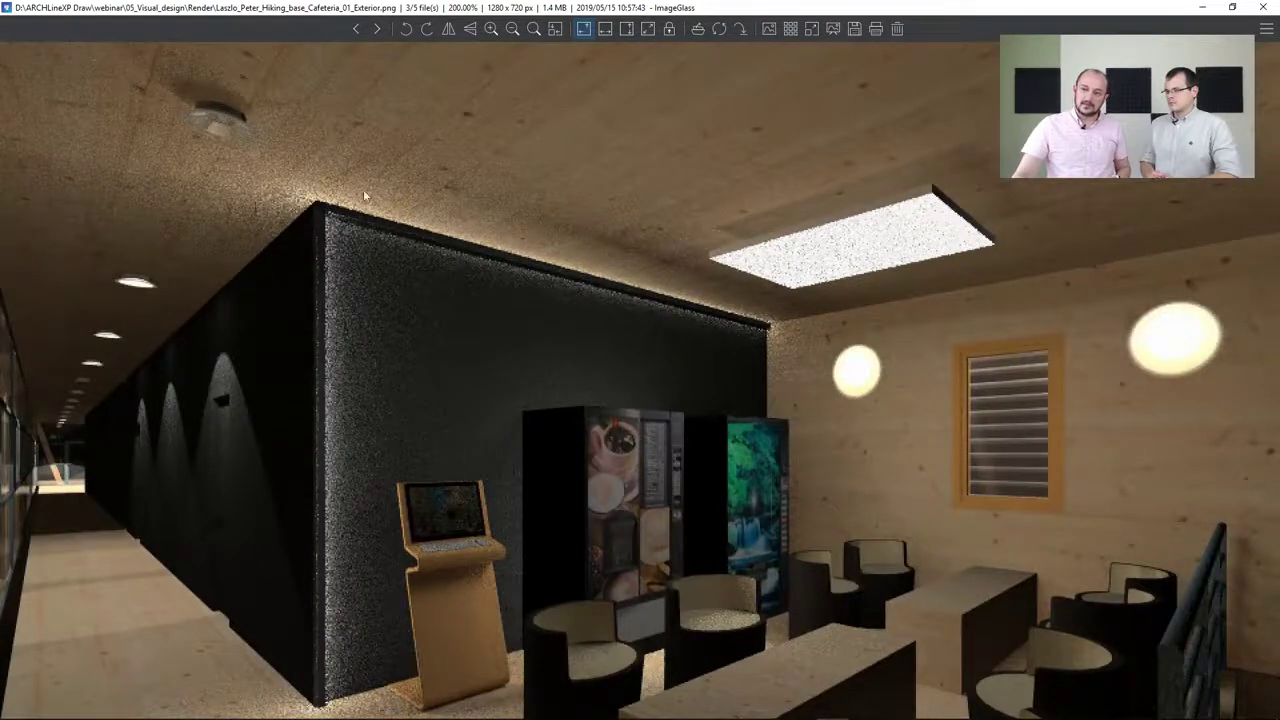
scroll(380, 247, "down", 4)
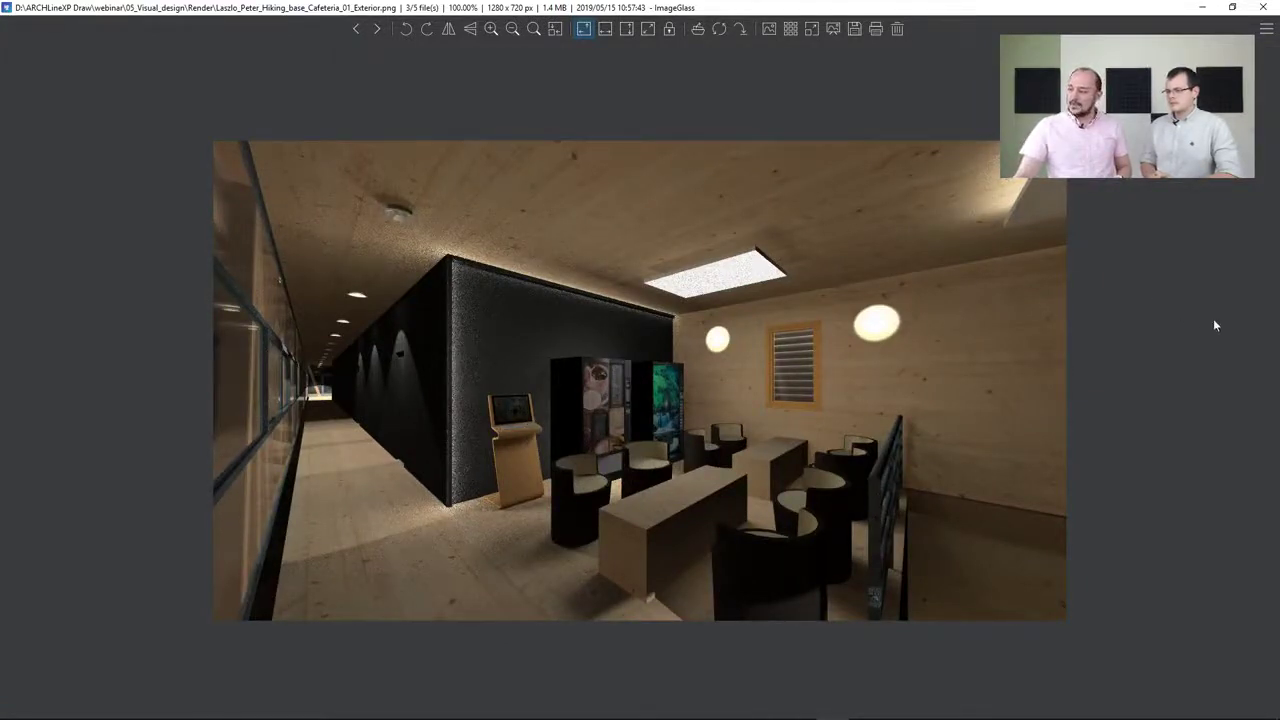
Compare the cafeteria's Exterior, Interior and Detailed quality renders, then close the image viewer
left_click(378, 30)
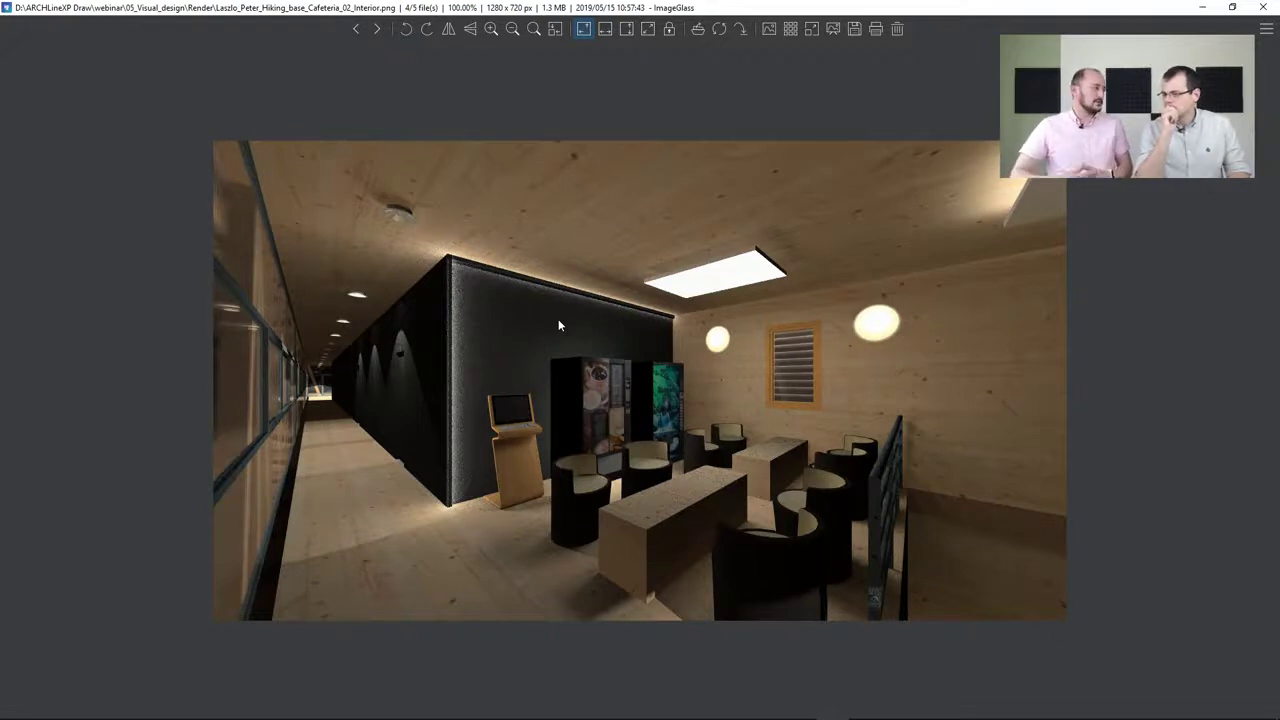
left_click(377, 29)
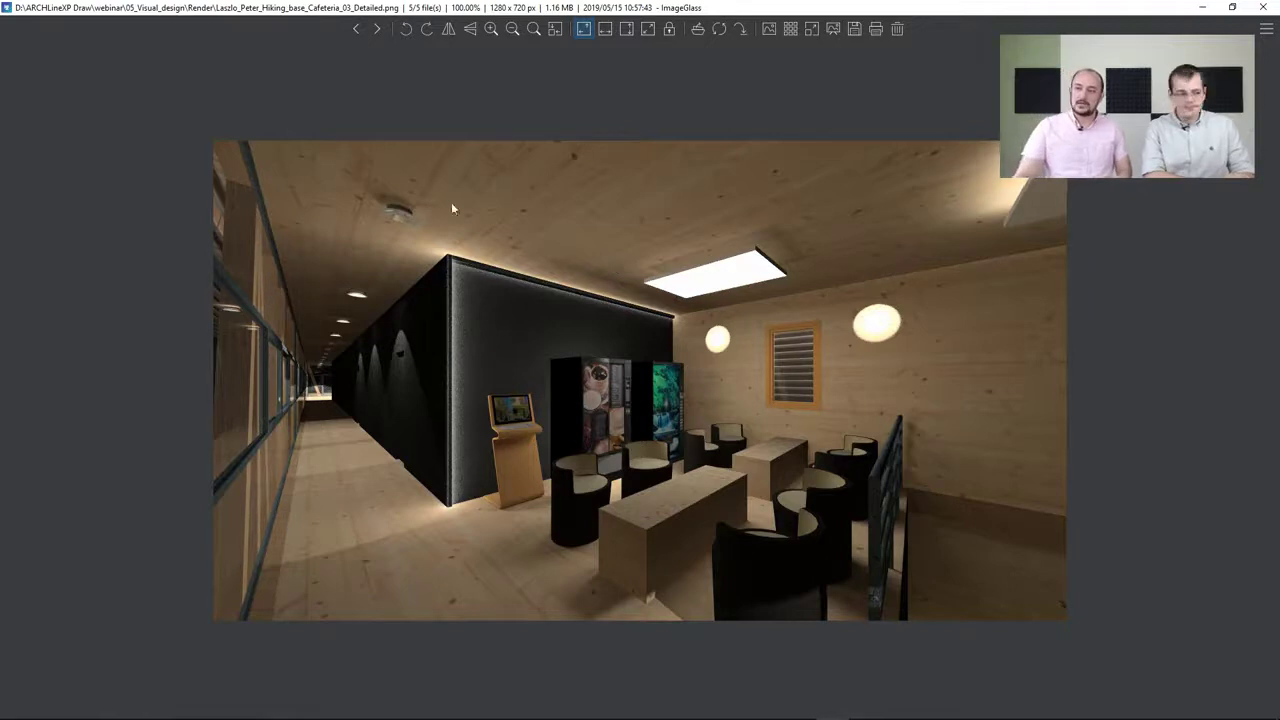
left_click(356, 29)
left_click(356, 29)
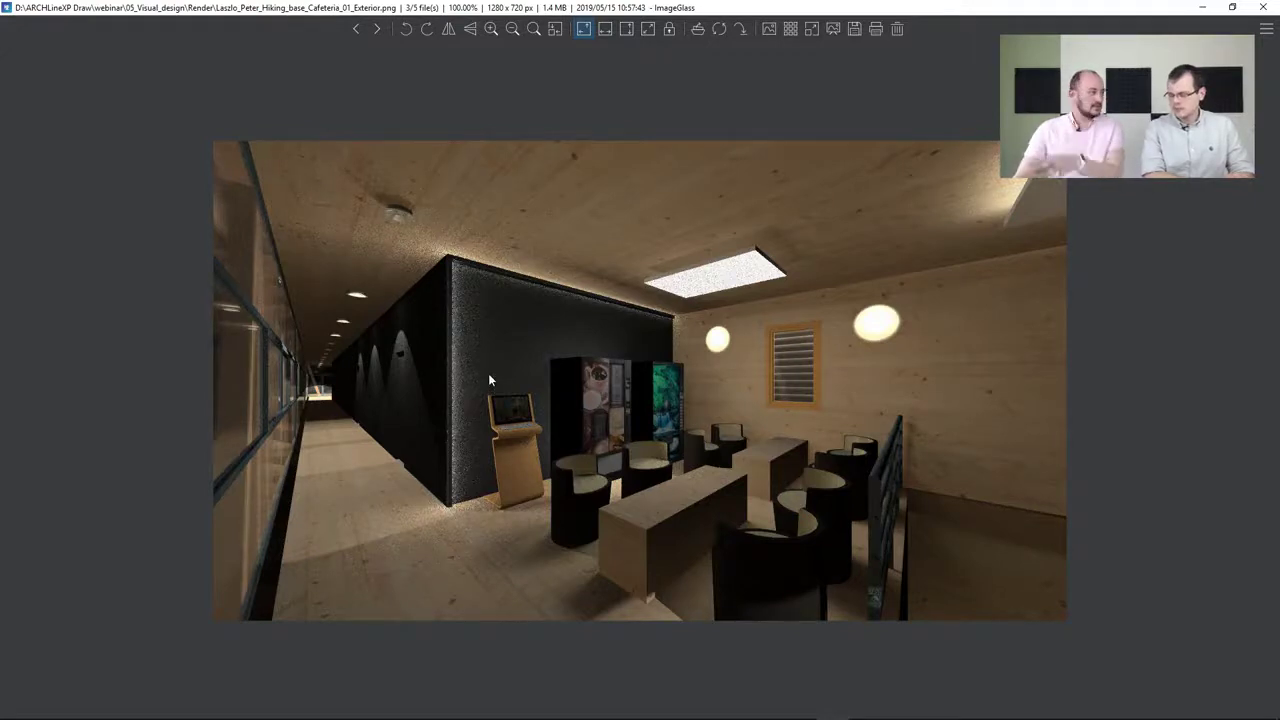
key("Right")
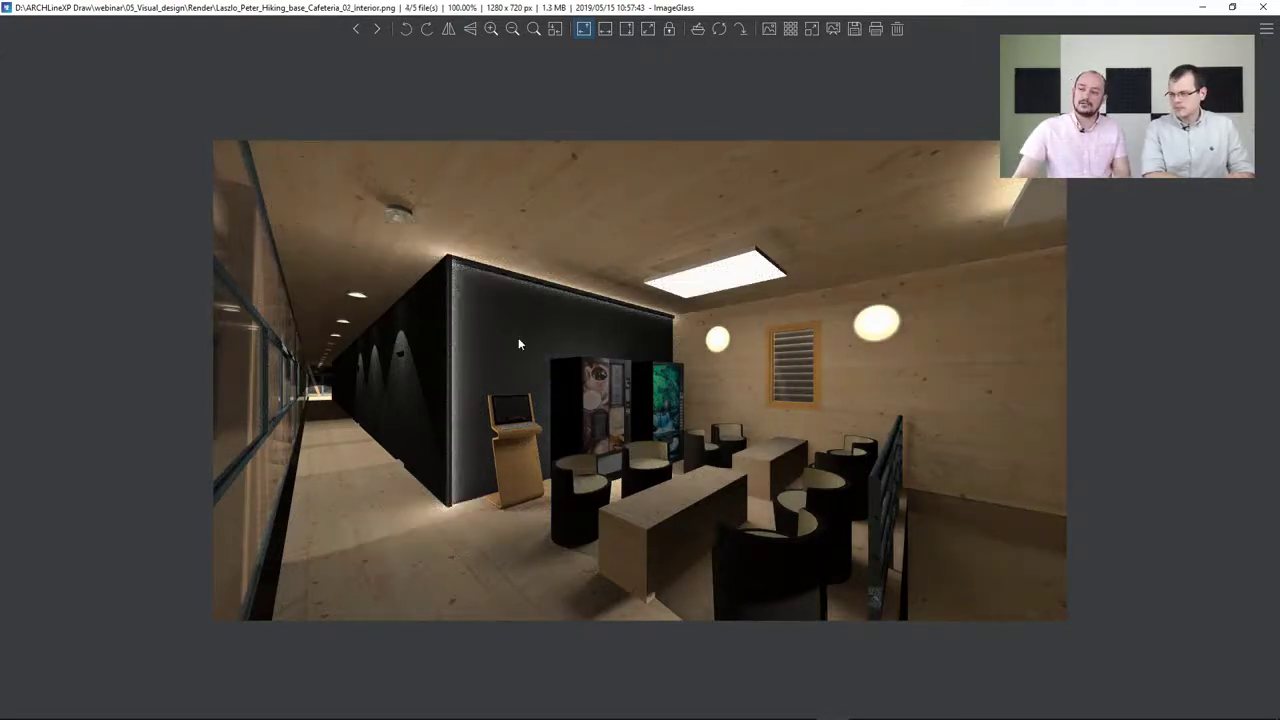
key("Right")
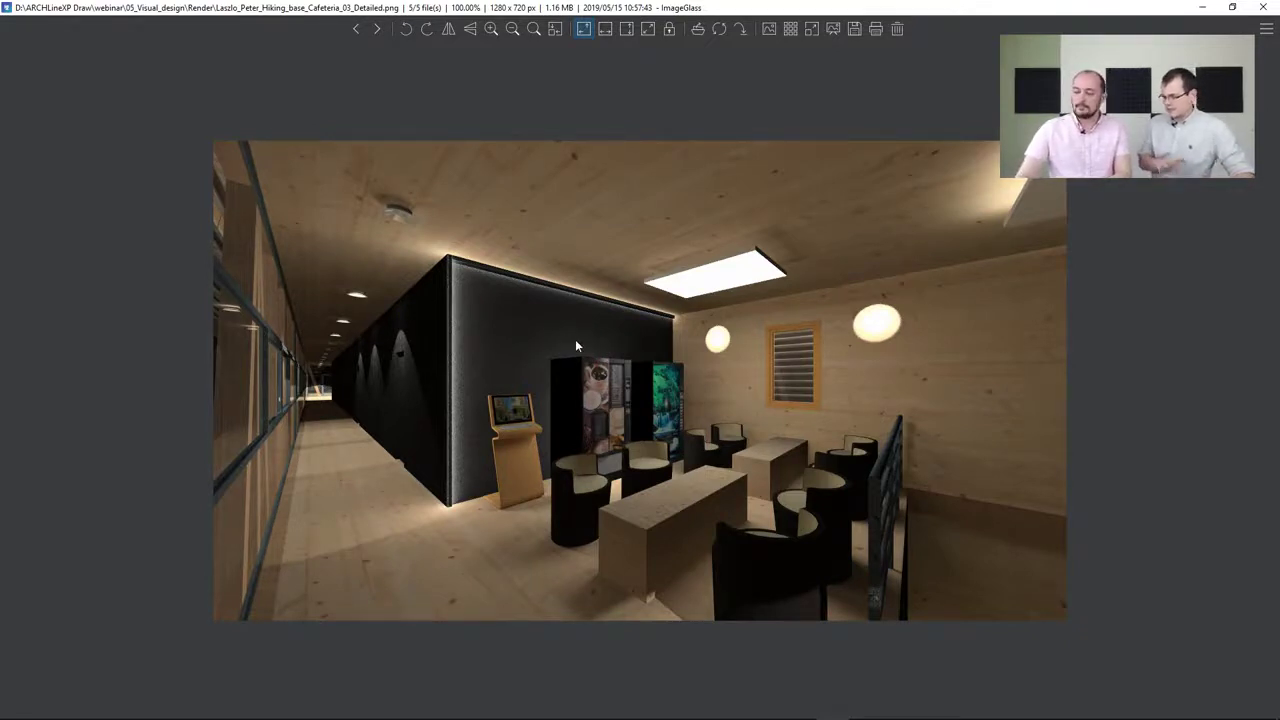
left_click(1259, 10)
left_click(666, 172)
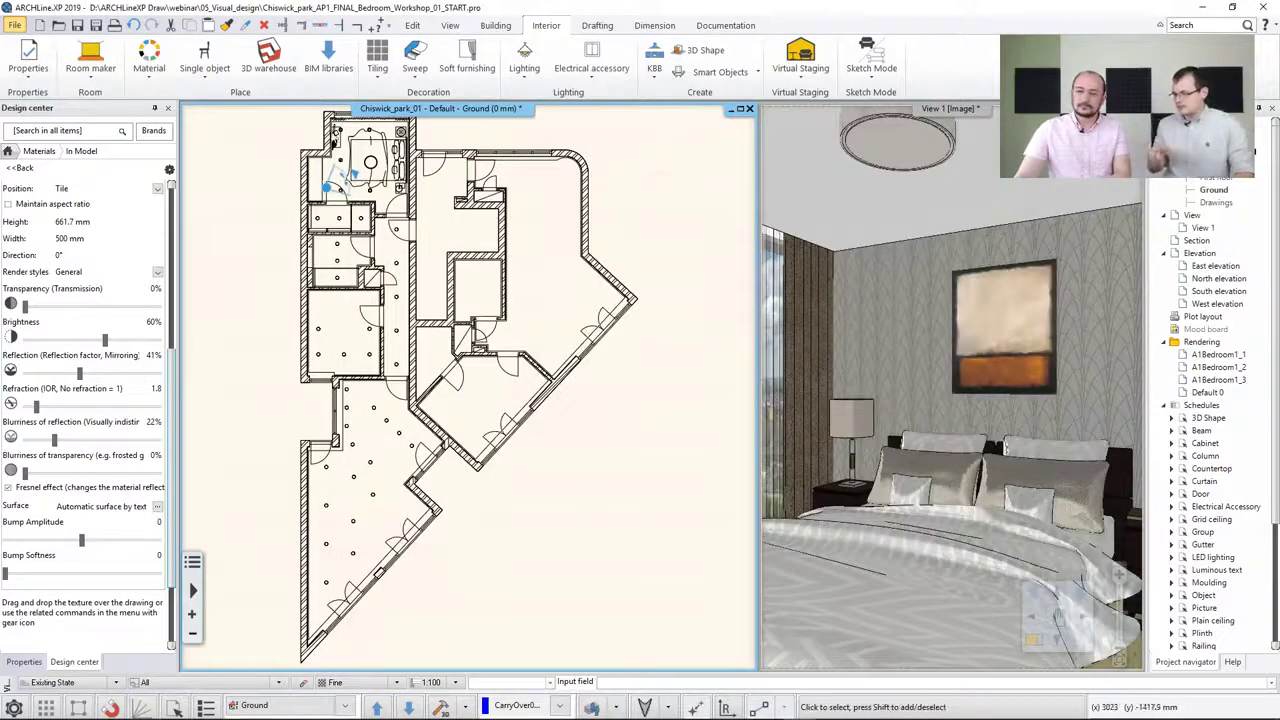
Open the recent house project, quitting the bedroom project without saving
left_click(15, 25)
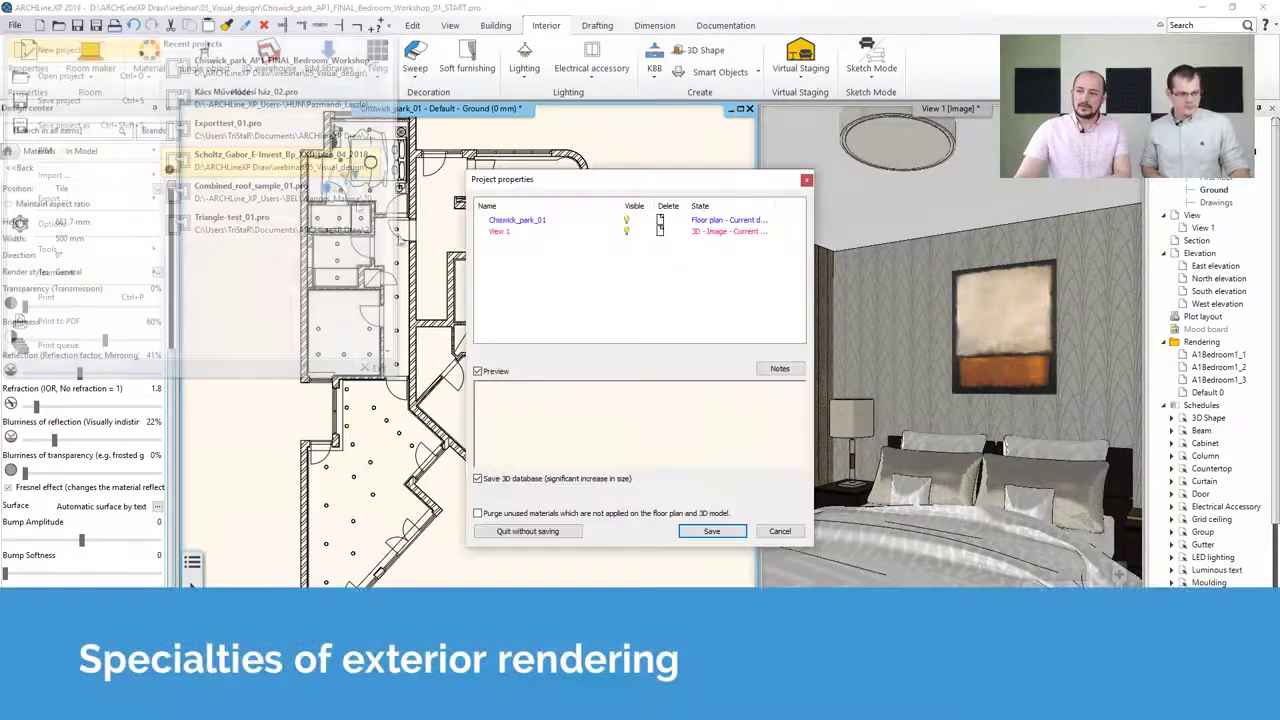
left_click(527, 531)
left_click(656, 394)
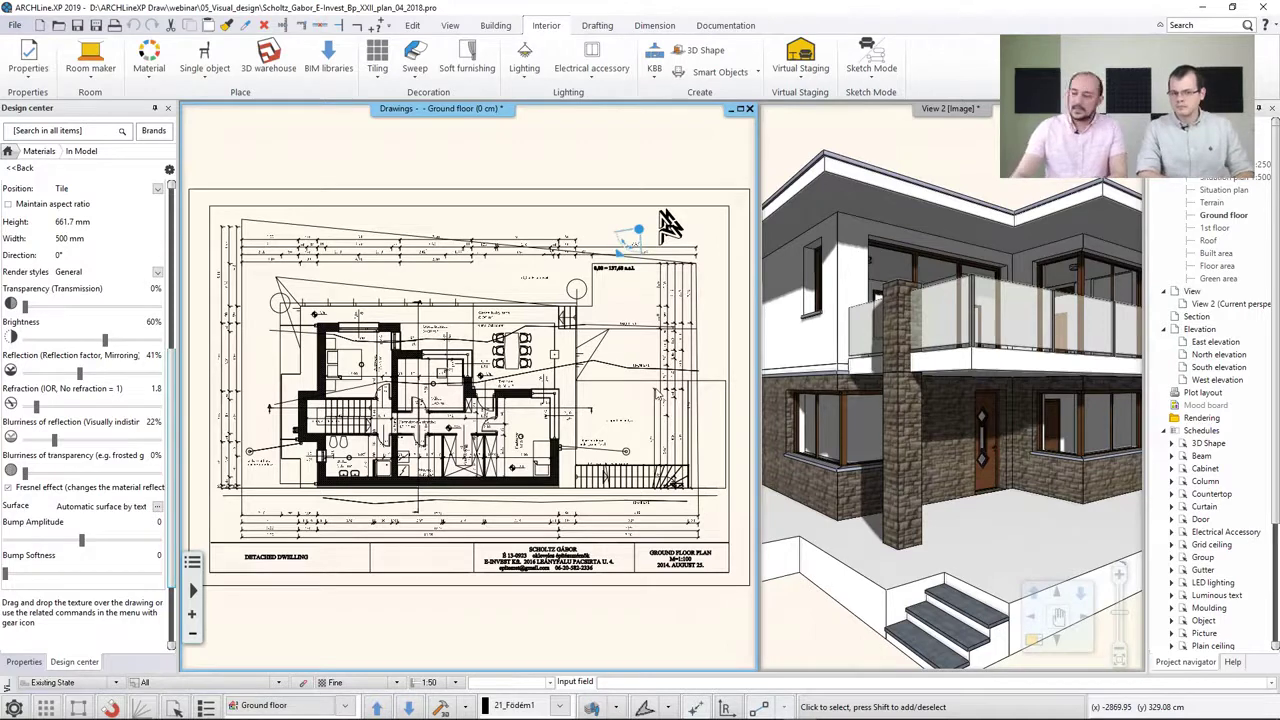
Start a standalone rendering of the house's 3D view with Exterior - Quick render quality
left_click(812, 343)
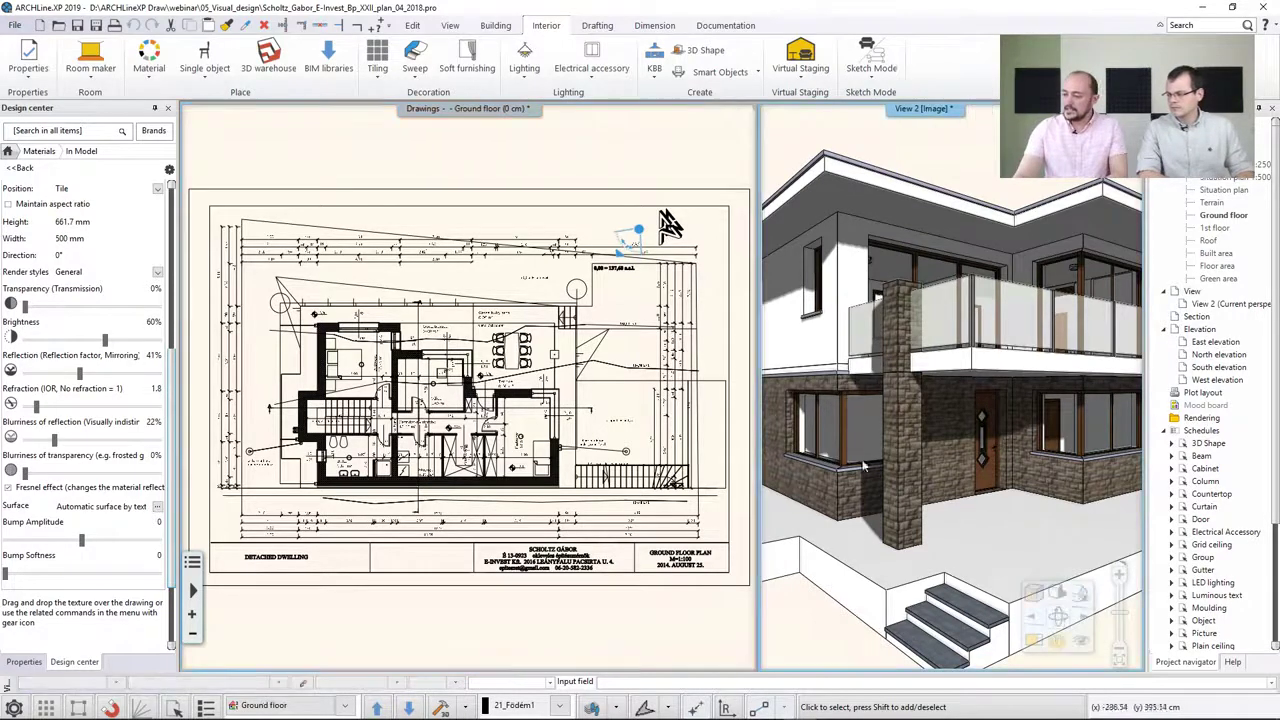
left_click(1033, 640)
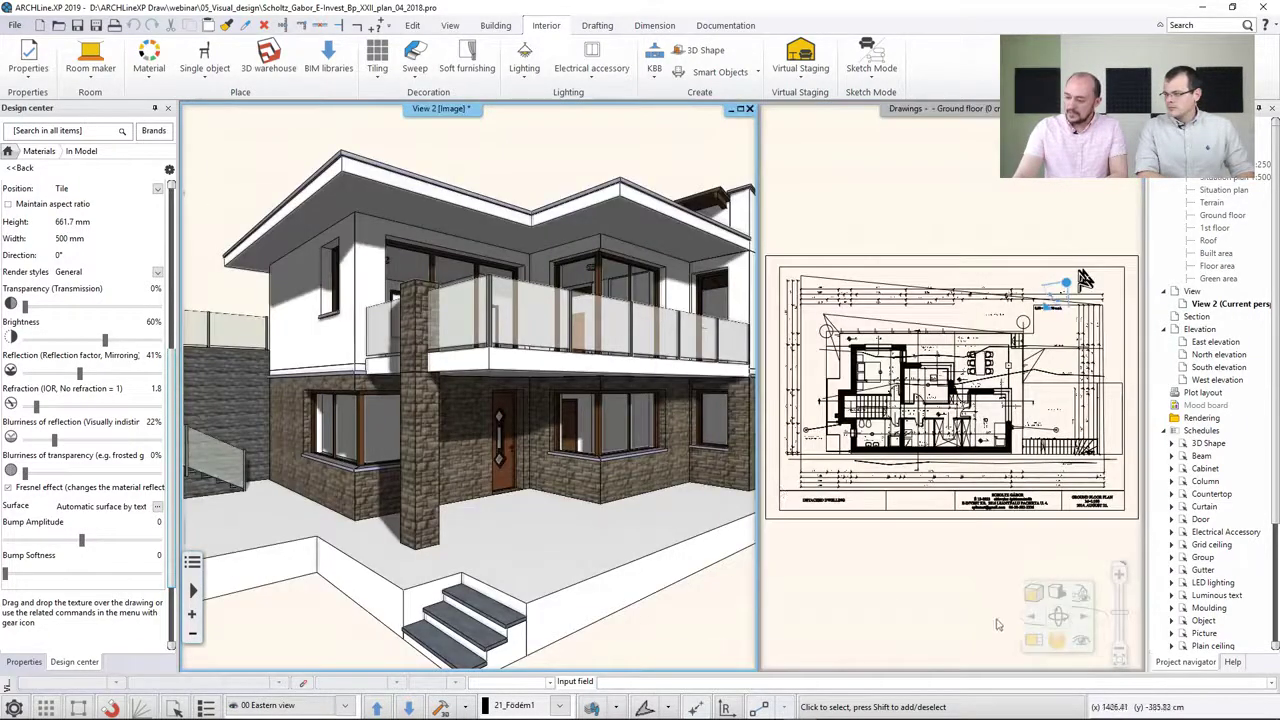
left_click(1057, 640)
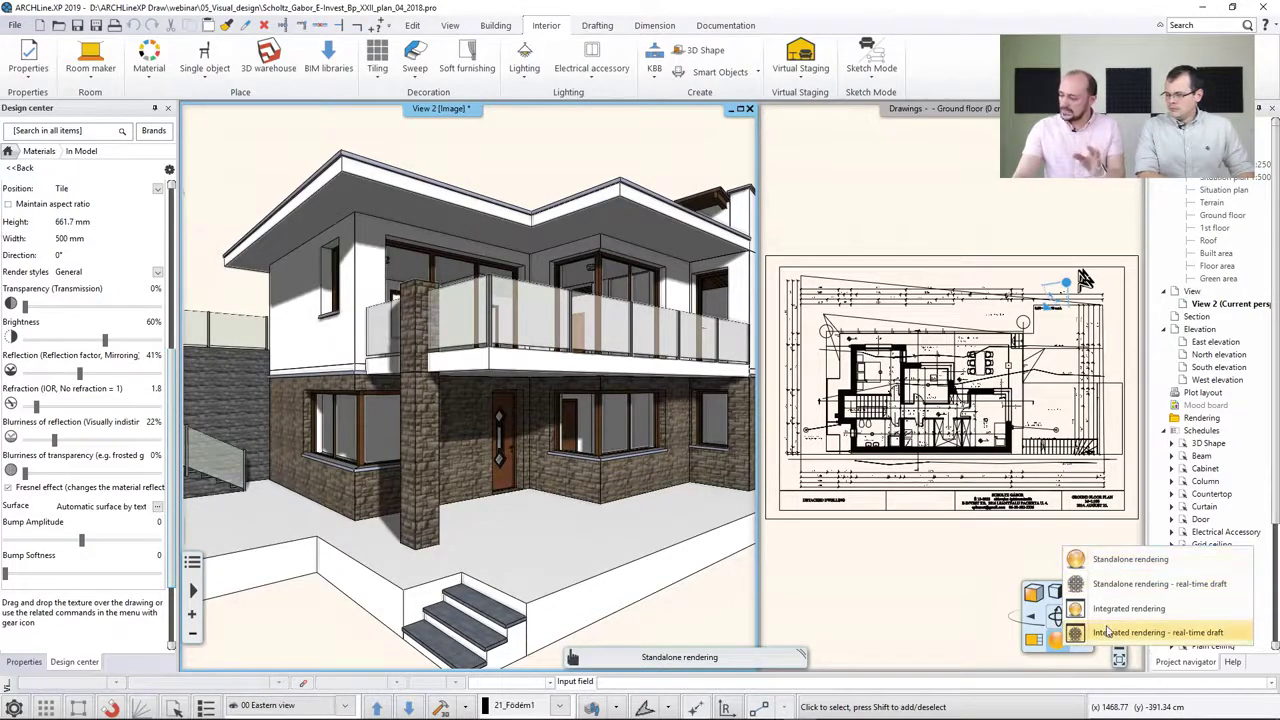
left_click(1125, 561)
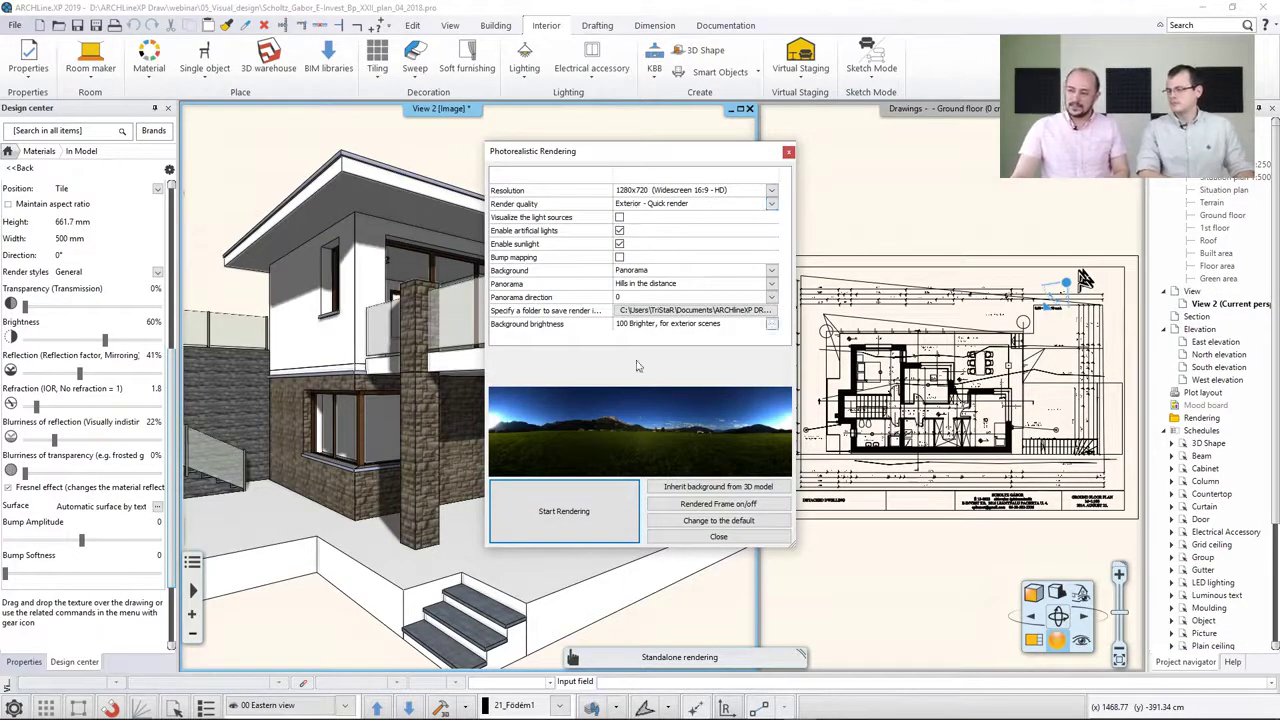
left_click(560, 511)
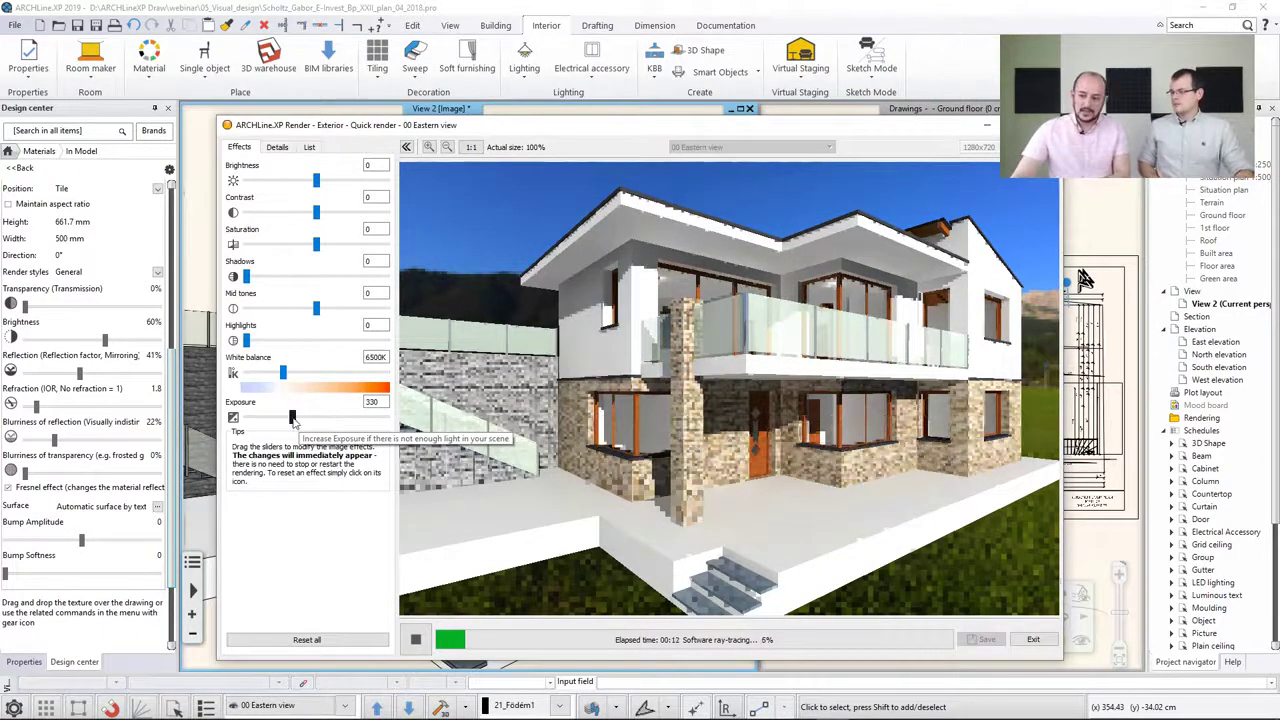
Lower the render exposure to 301 and open the background options in the render details
left_click_drag(293, 421, 291, 421)
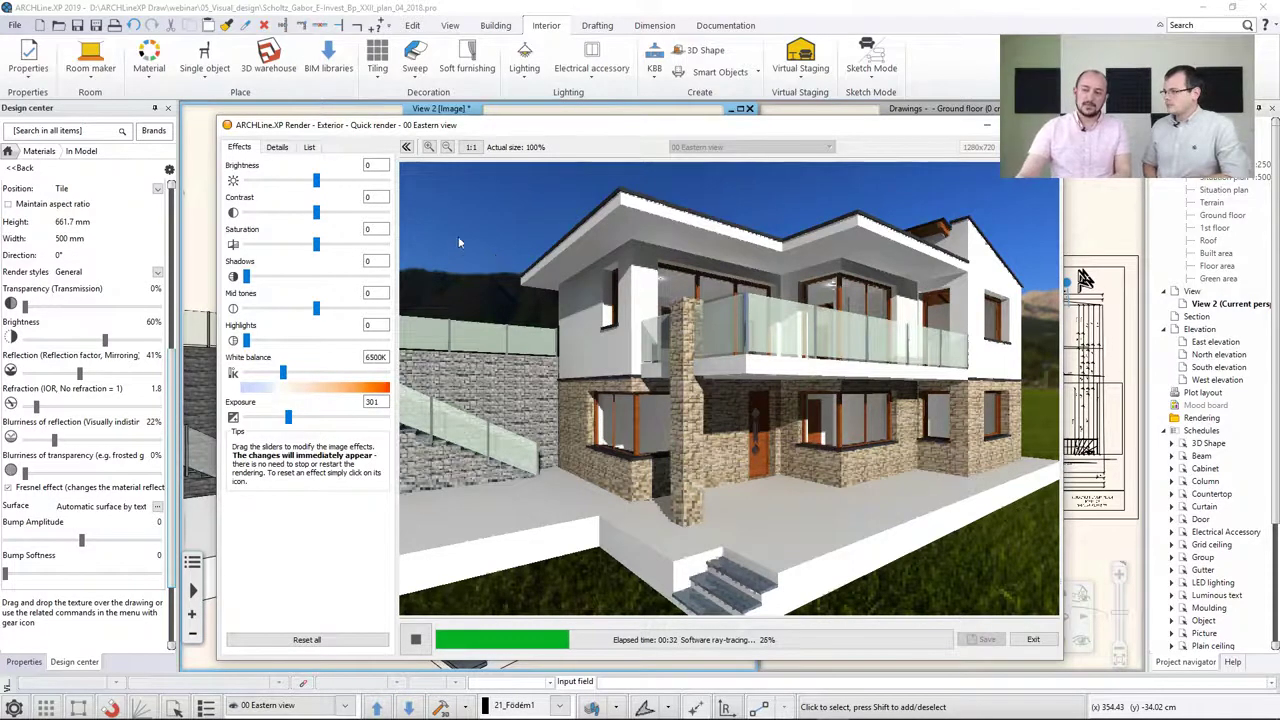
left_click(277, 147)
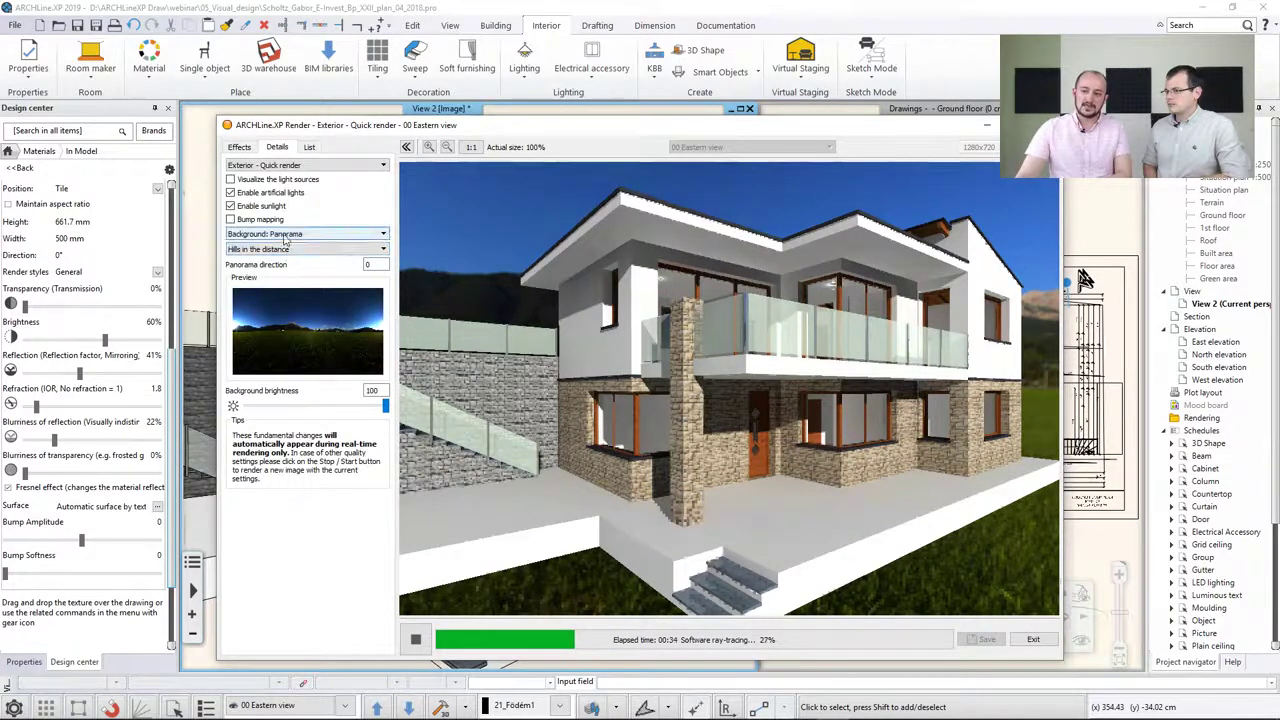
left_click(288, 236)
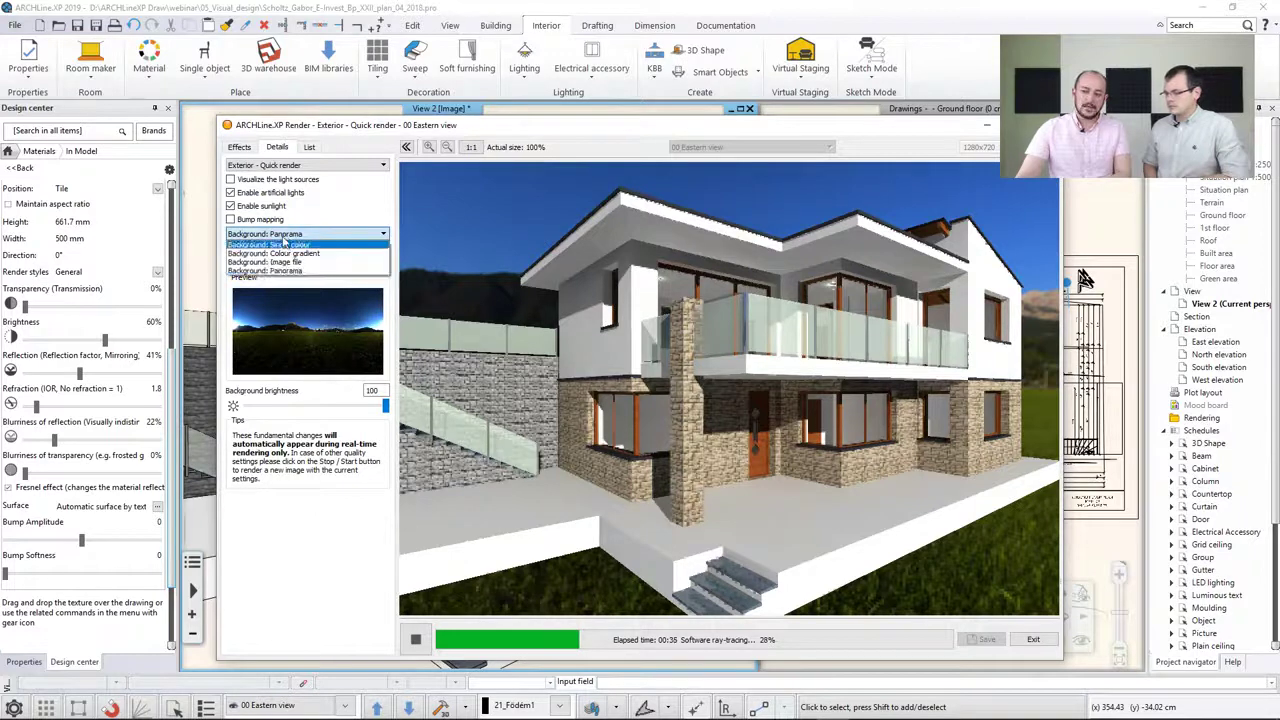
left_click(341, 551)
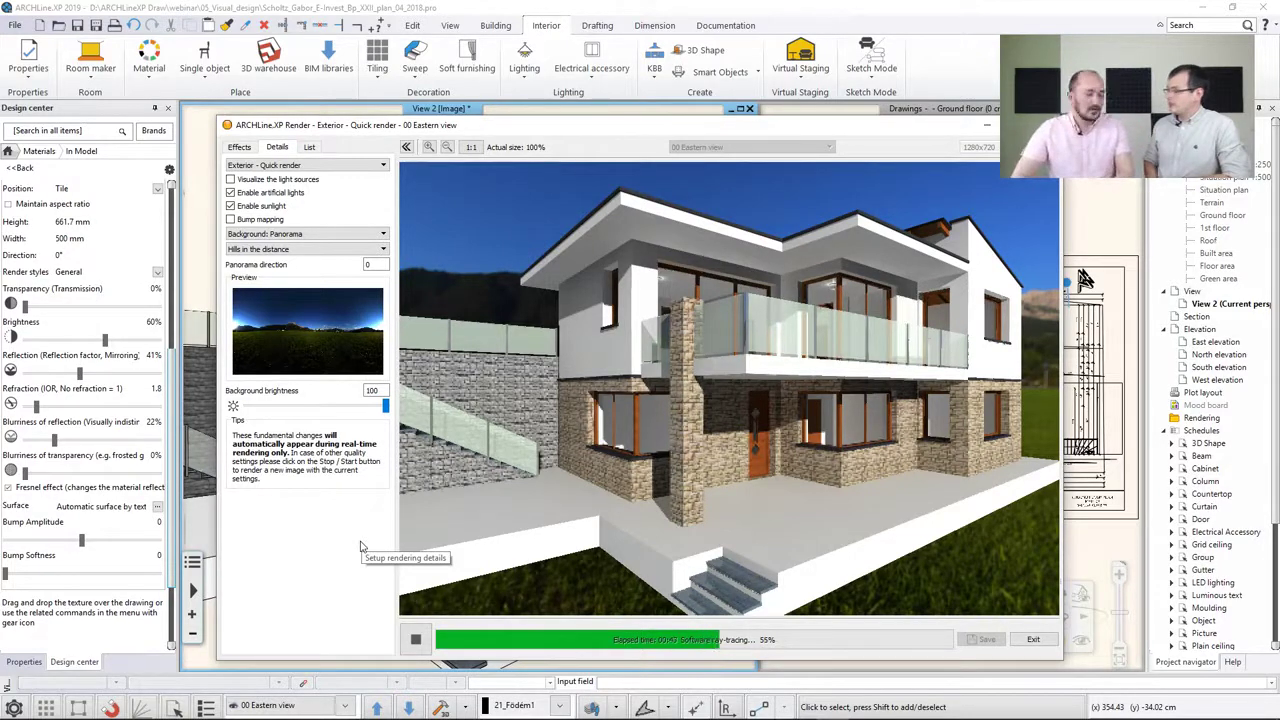
Exit the house render and reopen the recent Chiswick park bedroom project, quitting the house project without saving
left_click(1030, 641)
left_click(614, 382)
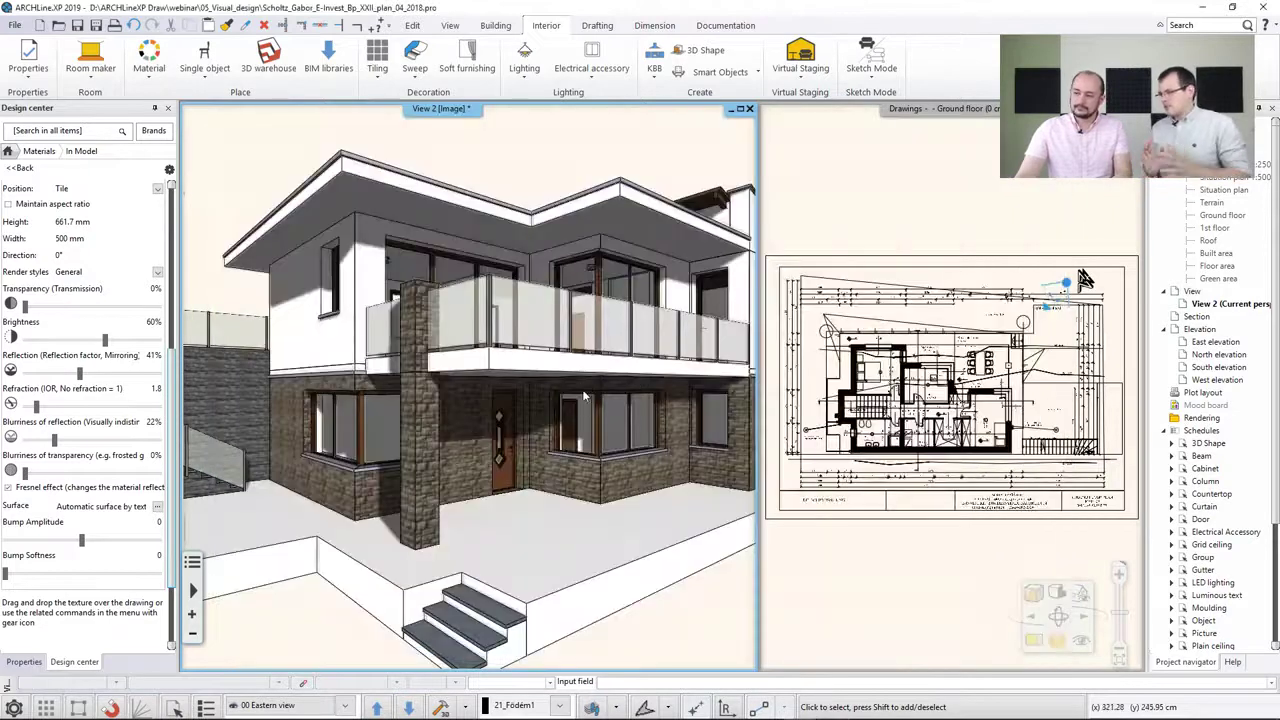
left_click(14, 25)
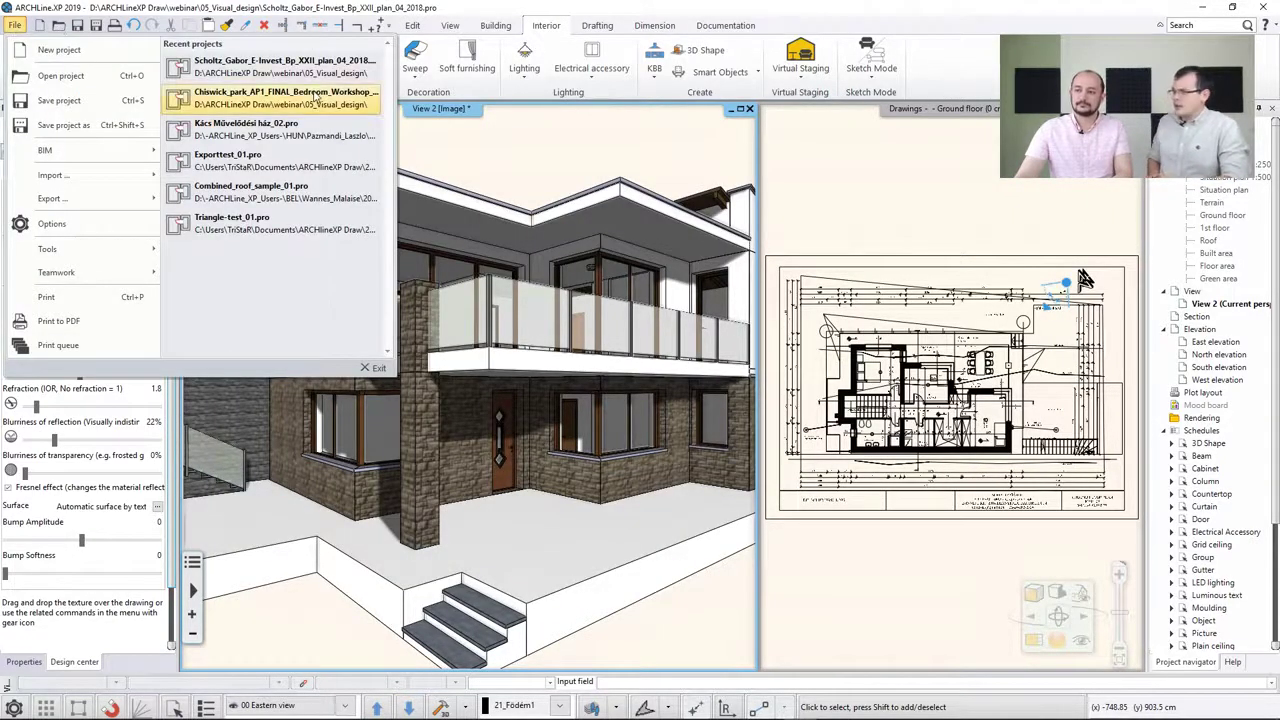
left_click(316, 94)
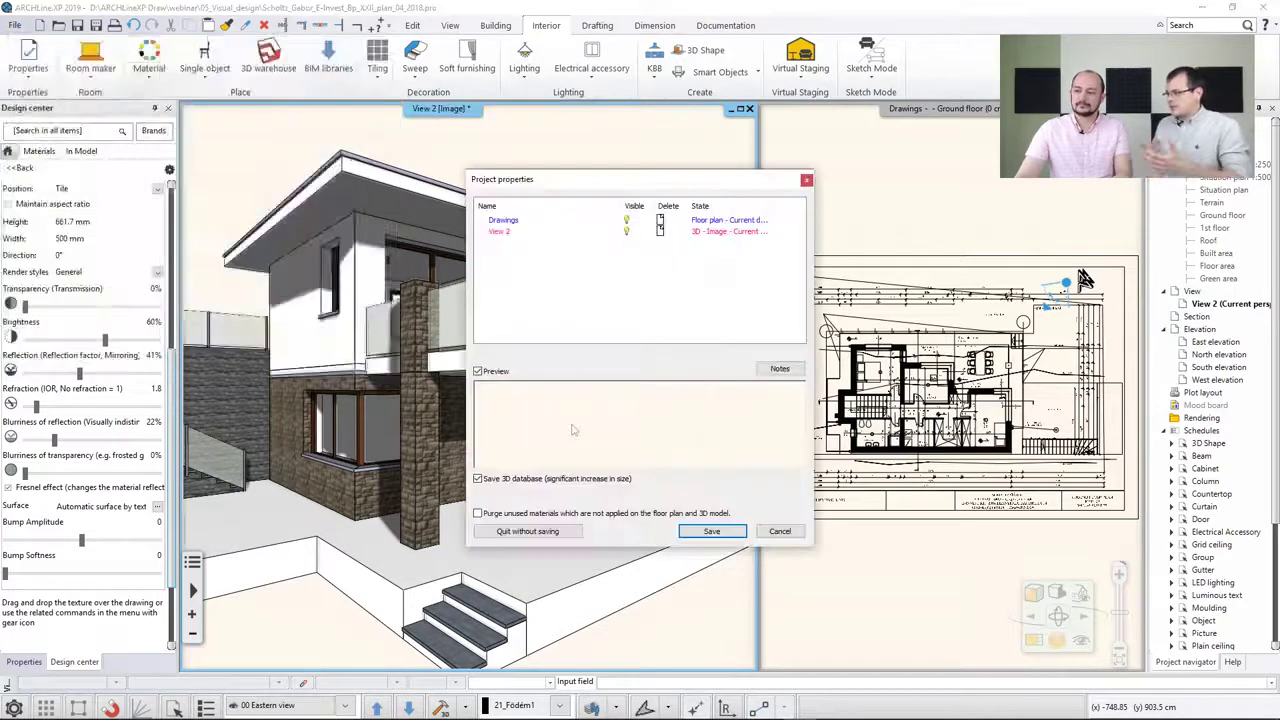
left_click(552, 522)
left_click(662, 394)
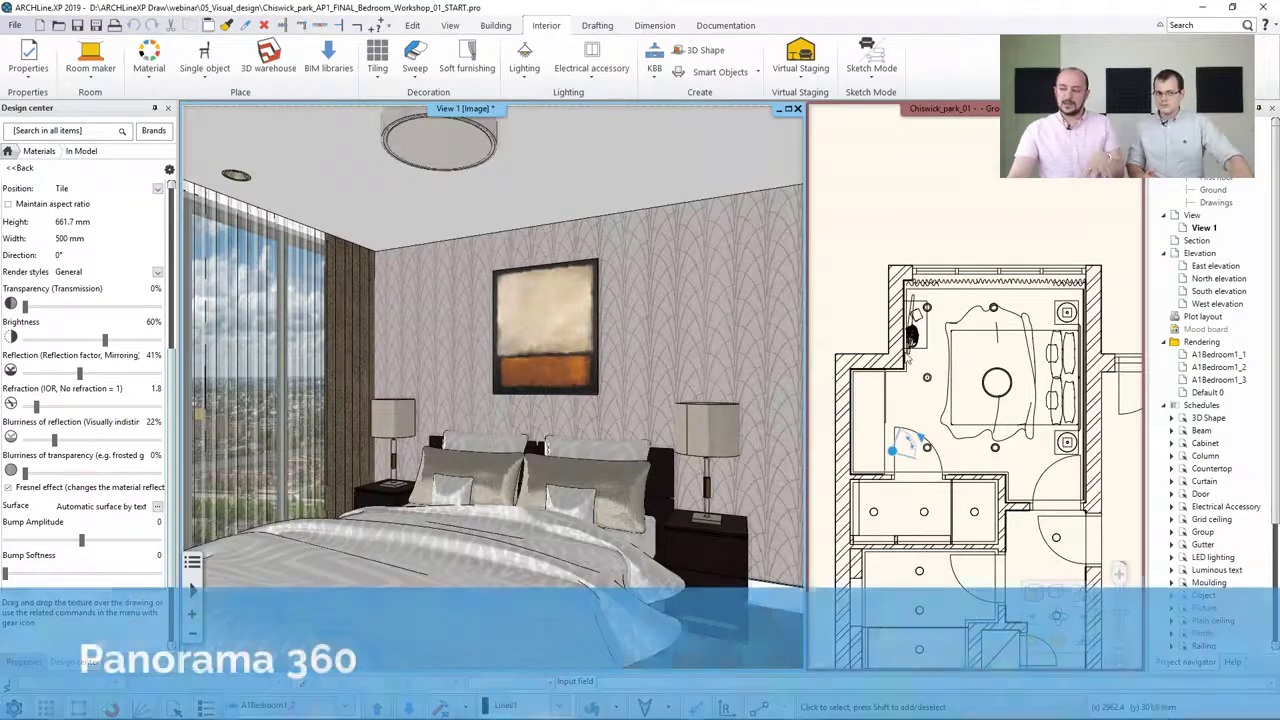
Start placing a Panorama 360 camera, naming it BR with a height of 1300 mm
left_click(912, 362)
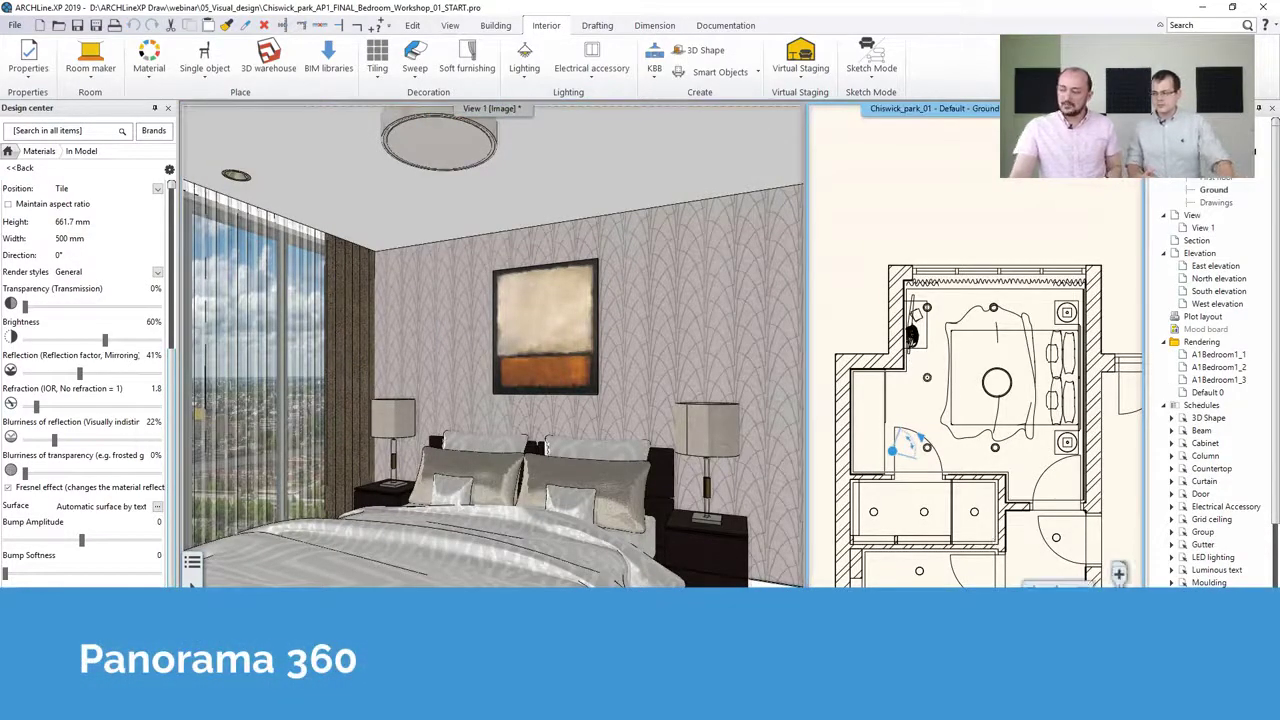
key("F12")
middle_click_drag(418, 229, 440, 405)
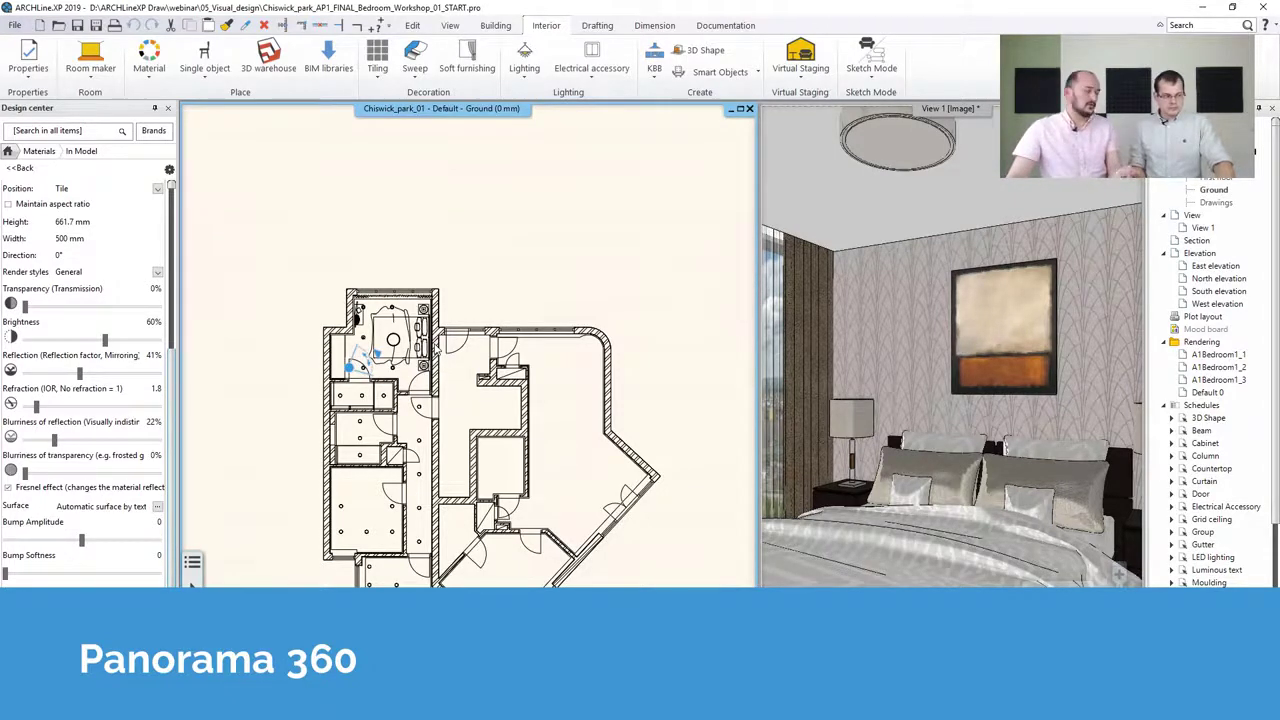
scroll(385, 313, "up", 3)
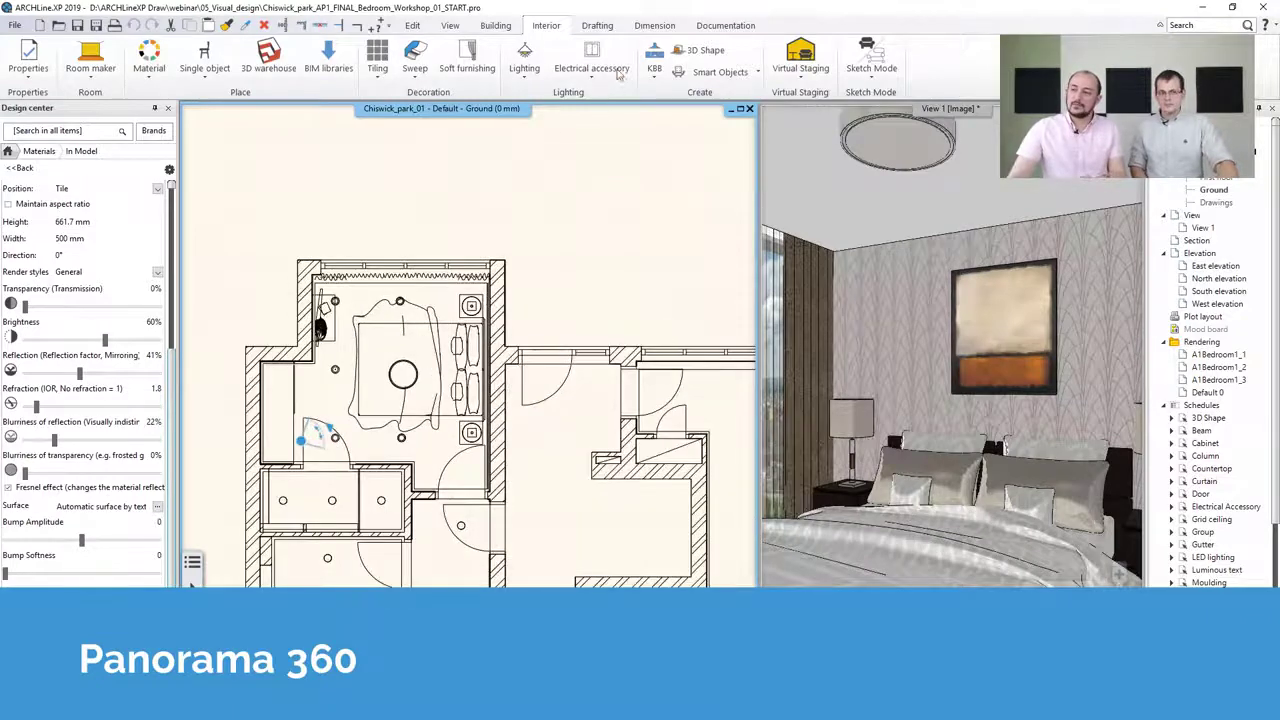
left_click(450, 25)
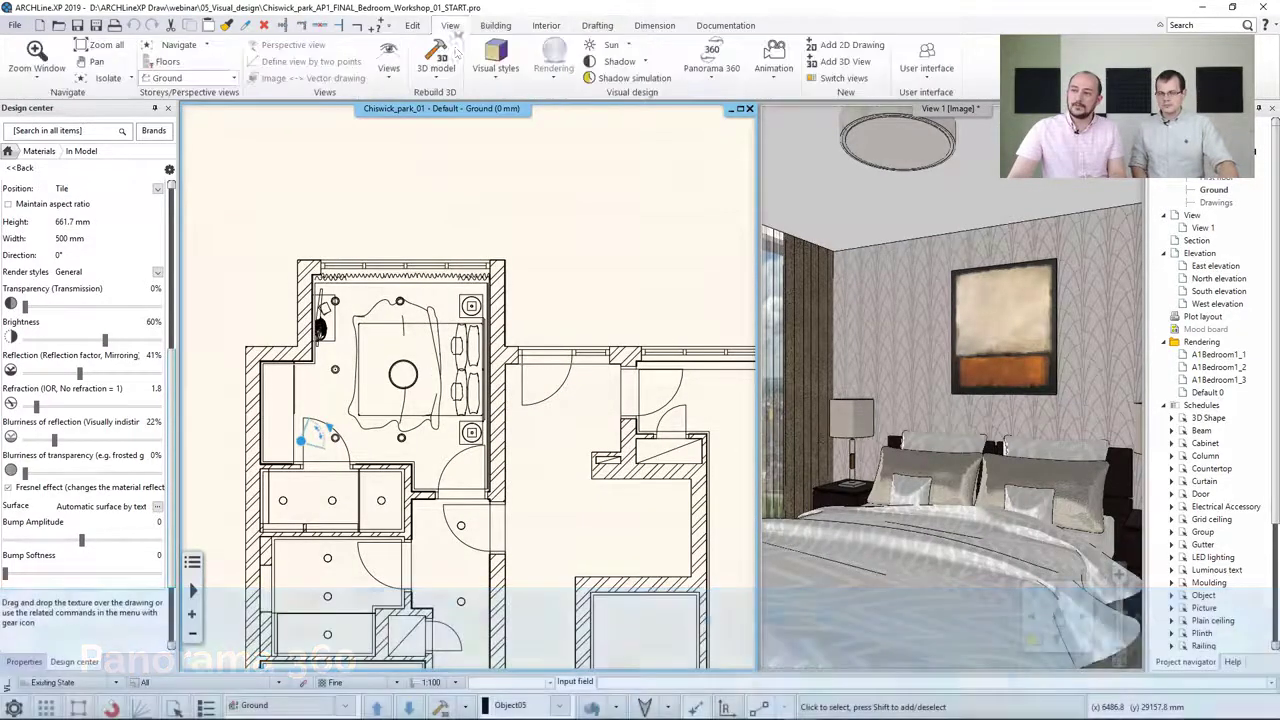
left_click(710, 75)
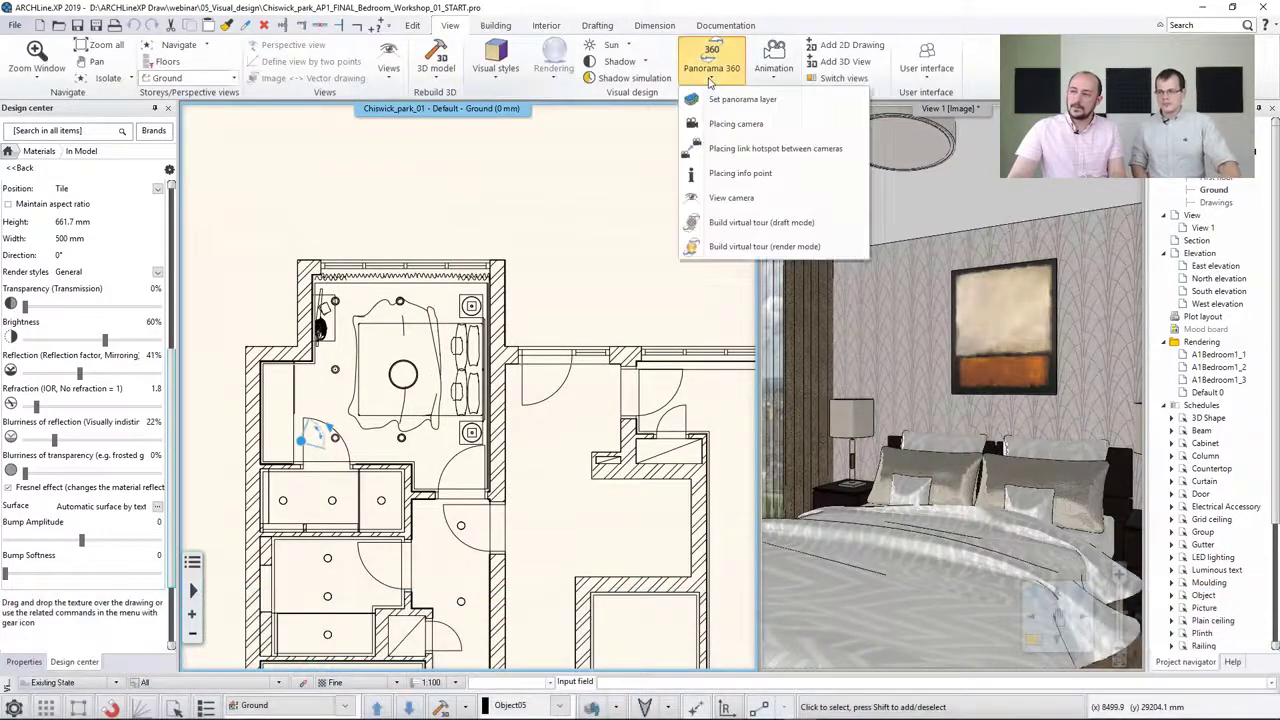
left_click(736, 124)
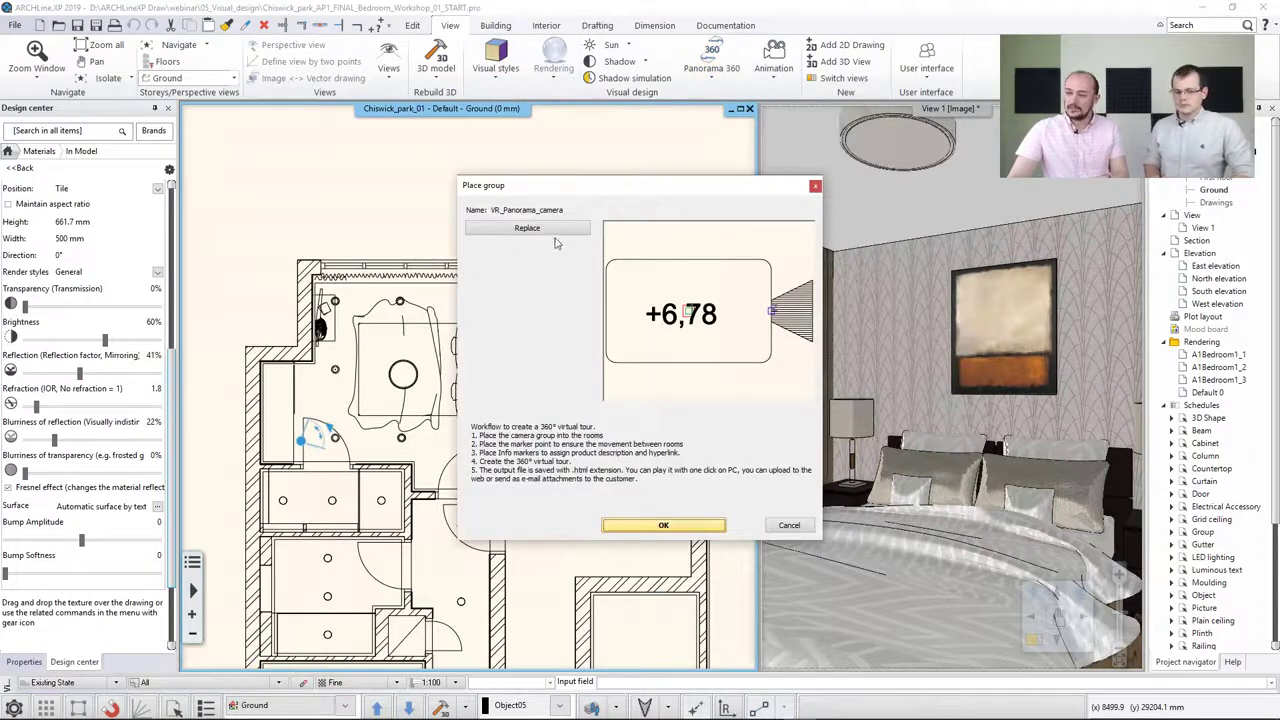
left_click(635, 527)
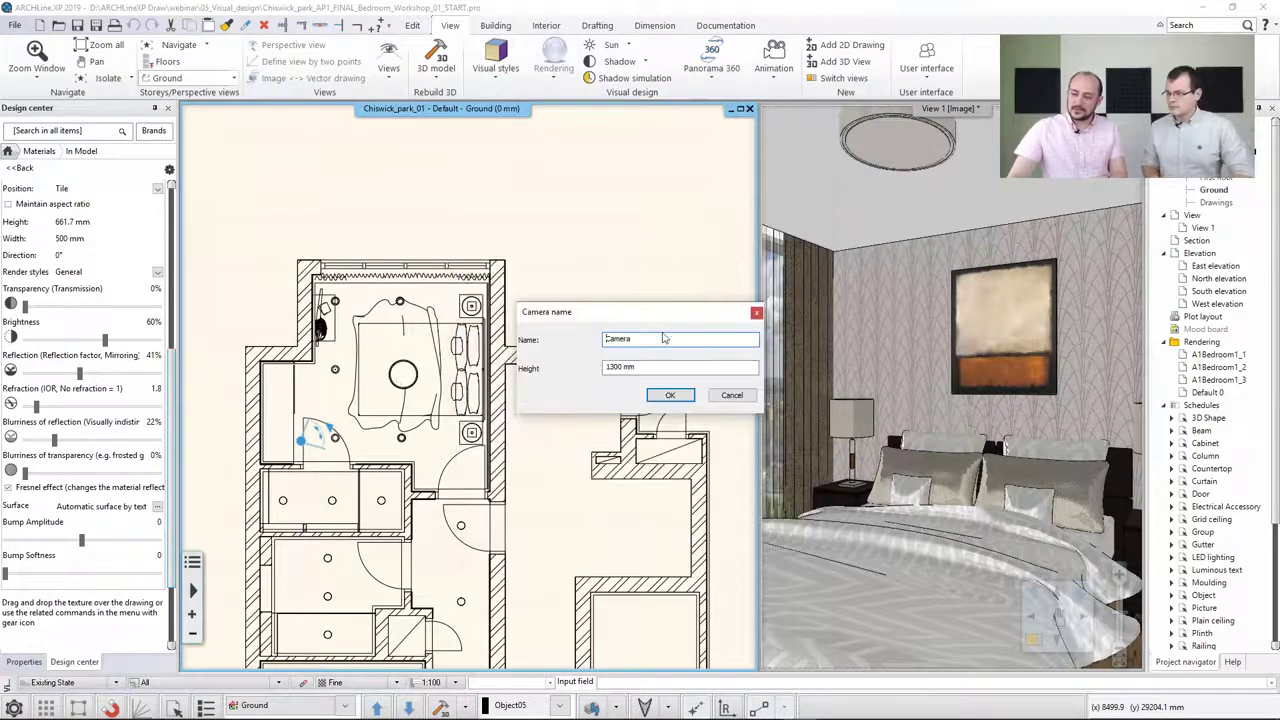
double_click(606, 339)
type("BR")
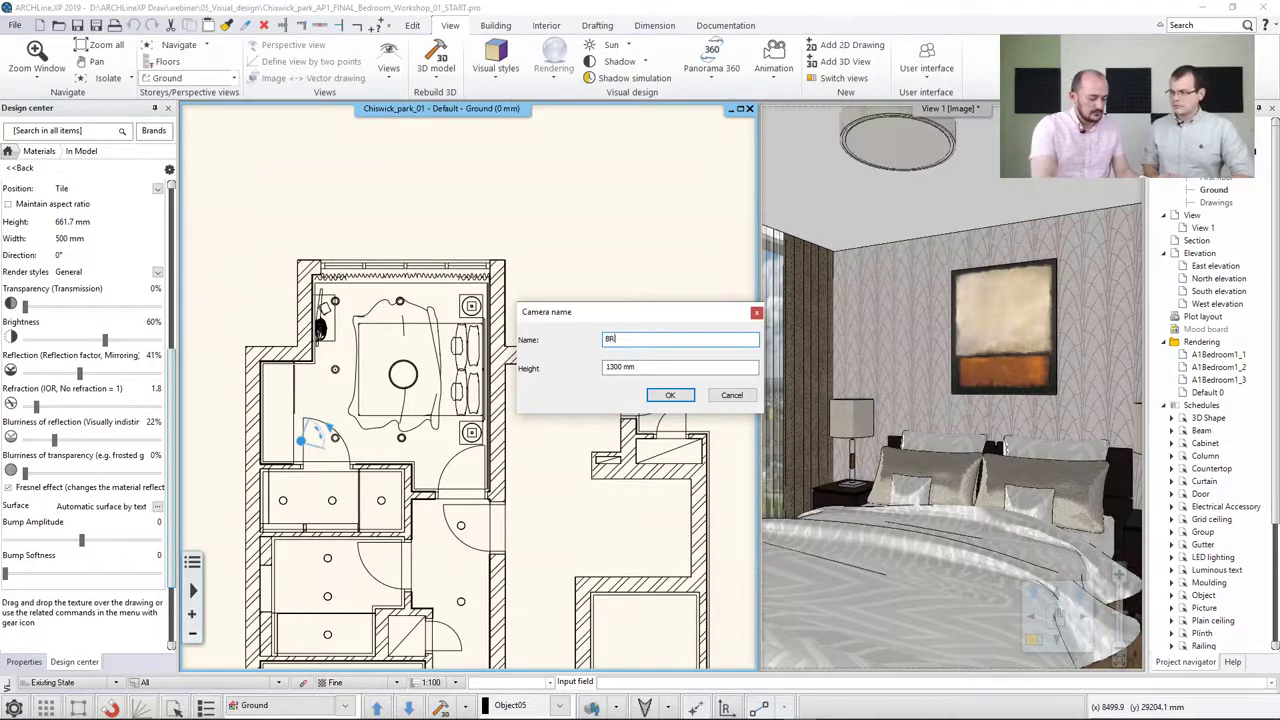
left_click(670, 395)
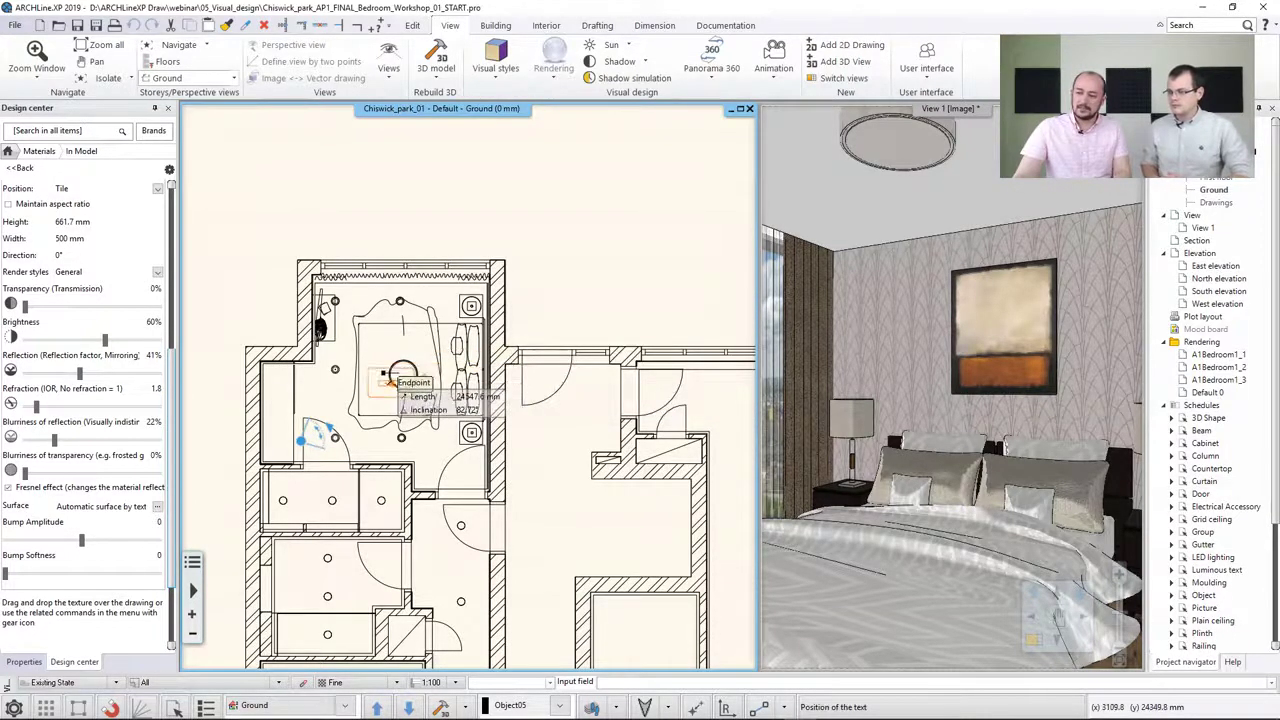
Place the BR camera beside the bed in the bedroom and rotate its viewing direction
left_click(410, 377)
left_click(425, 392)
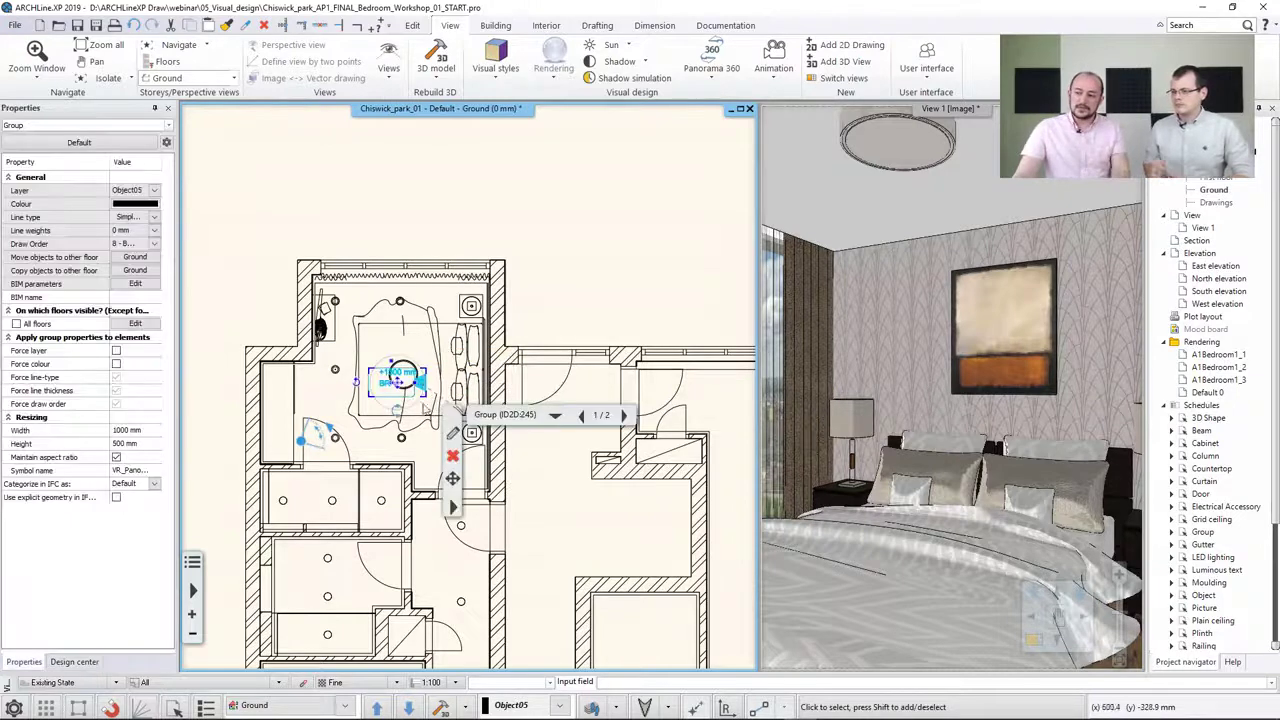
left_click(435, 424)
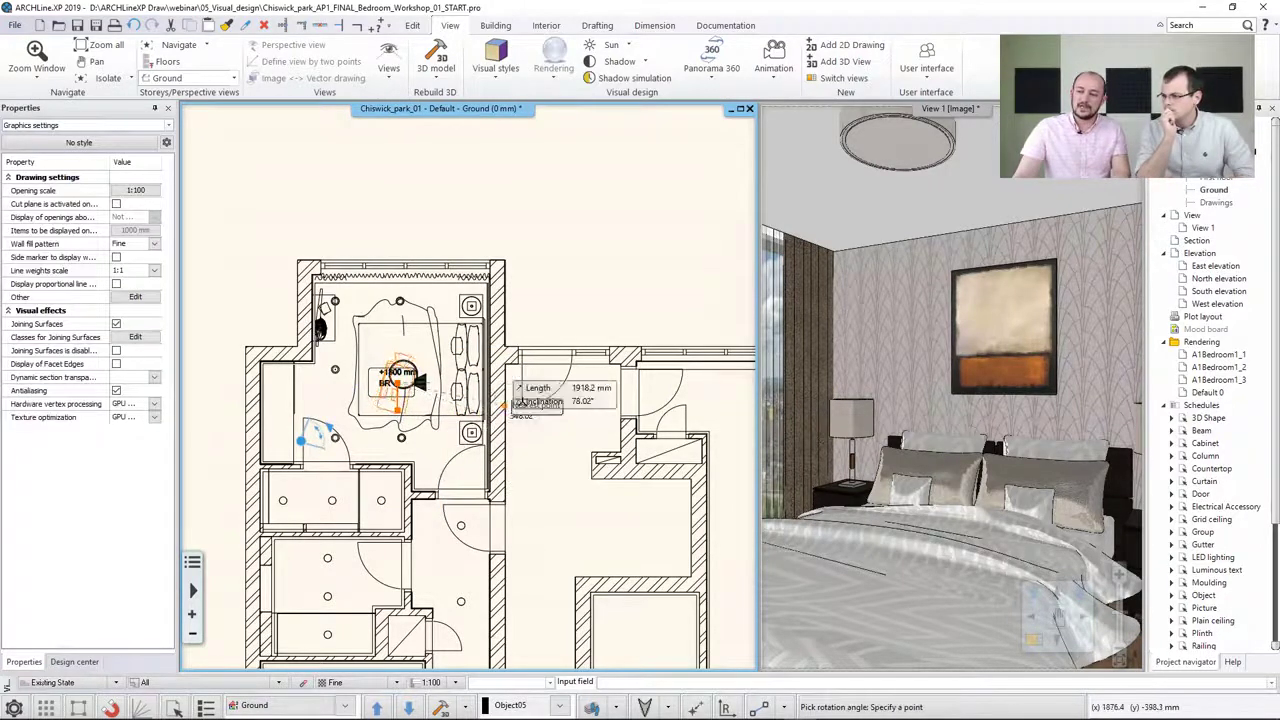
left_click(521, 401)
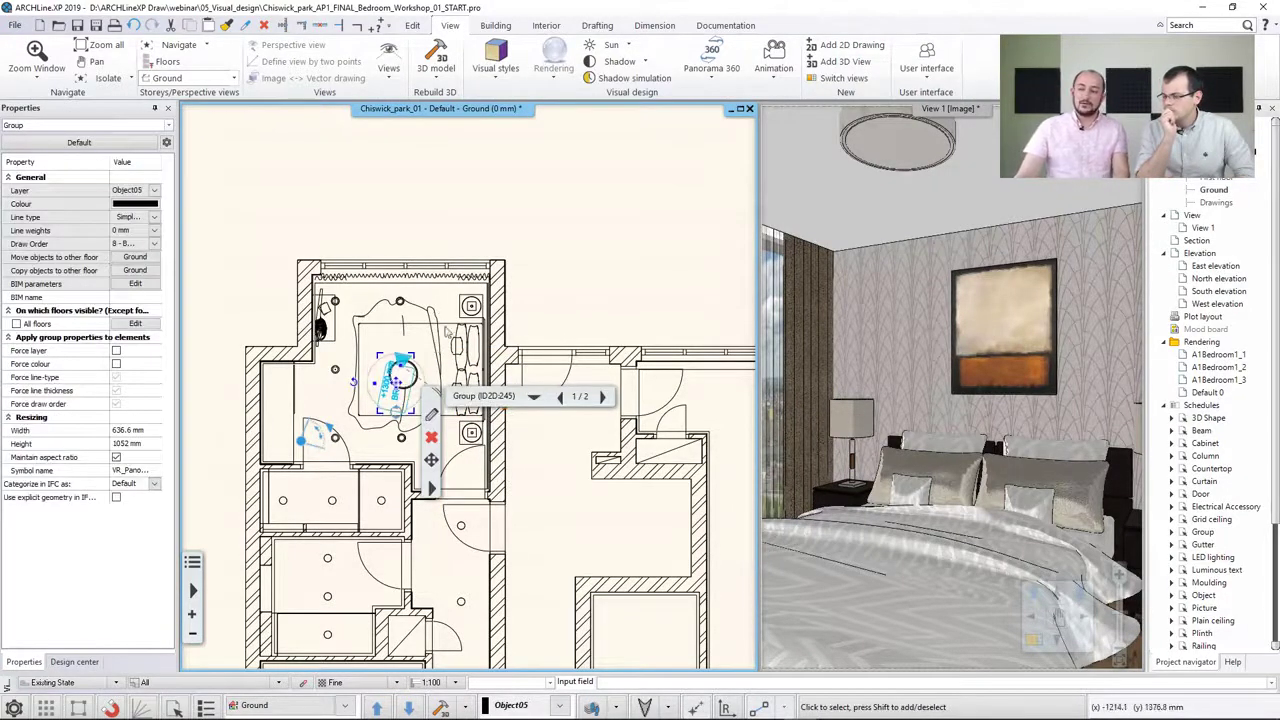
left_click(601, 263)
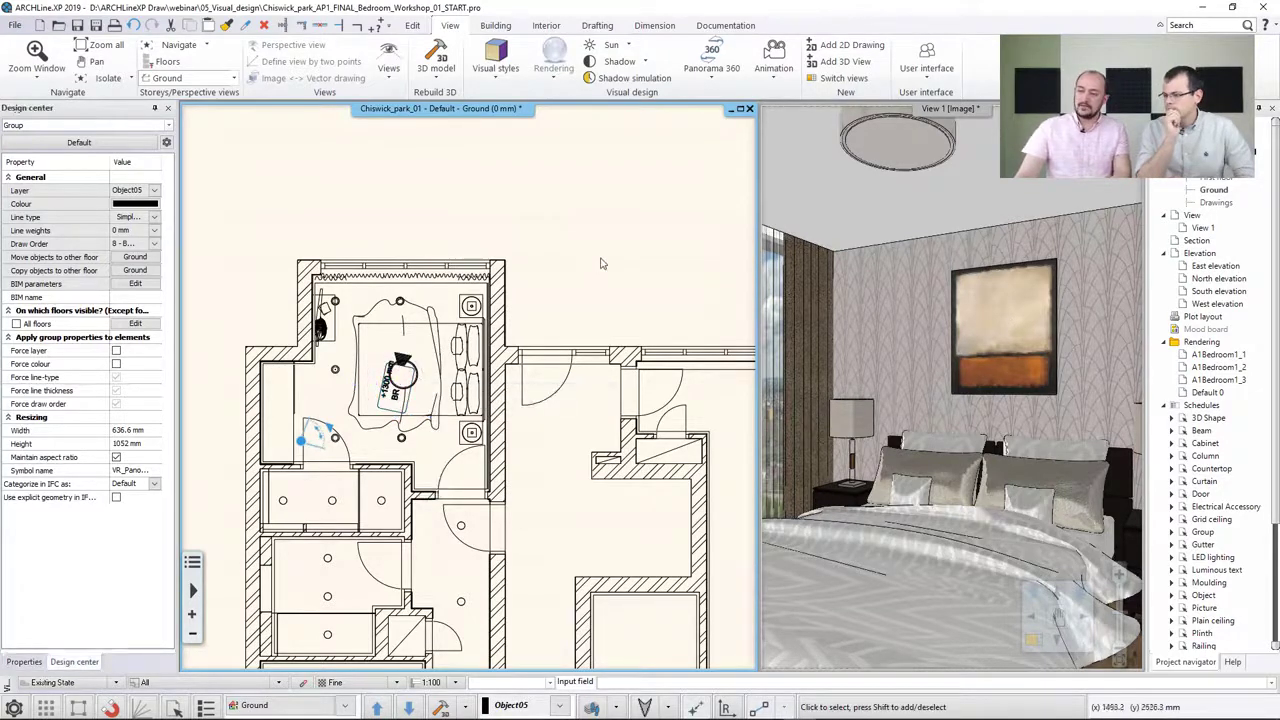
Place a second Panorama 360 camera named Corridor in the corridor outside the bedroom door
left_click(708, 78)
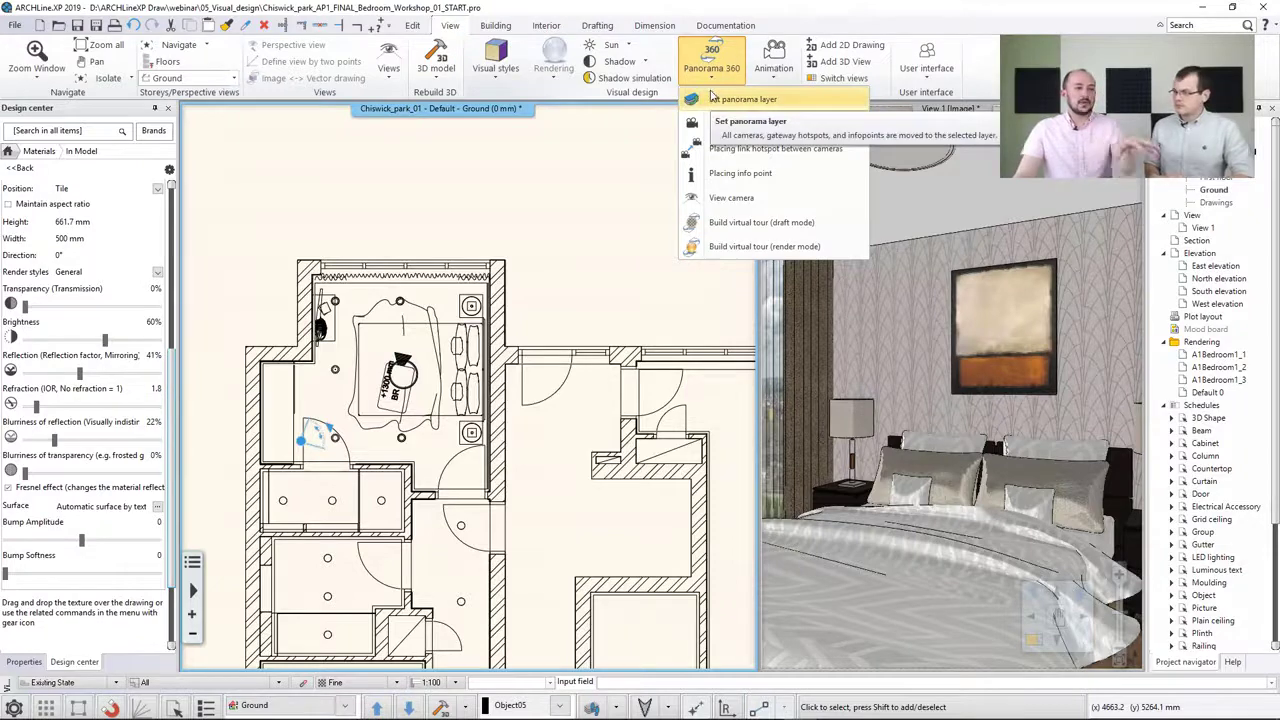
left_click(735, 124)
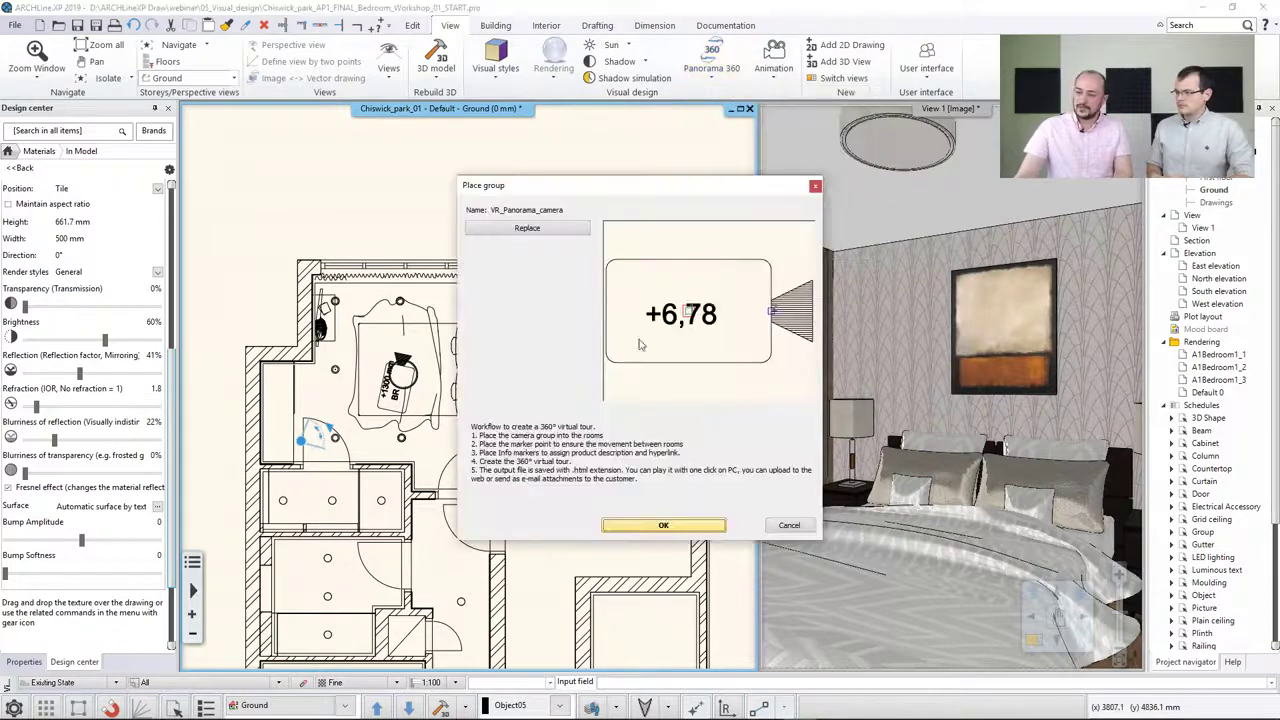
left_click(662, 525)
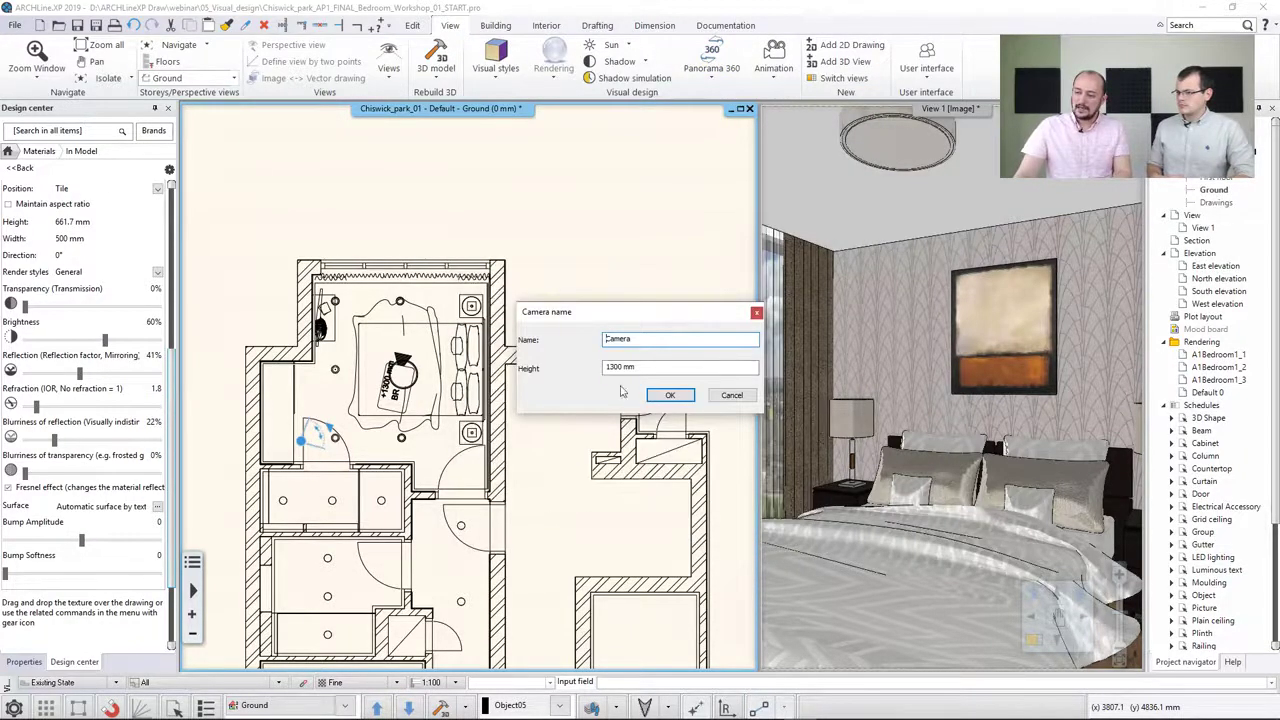
type("C")
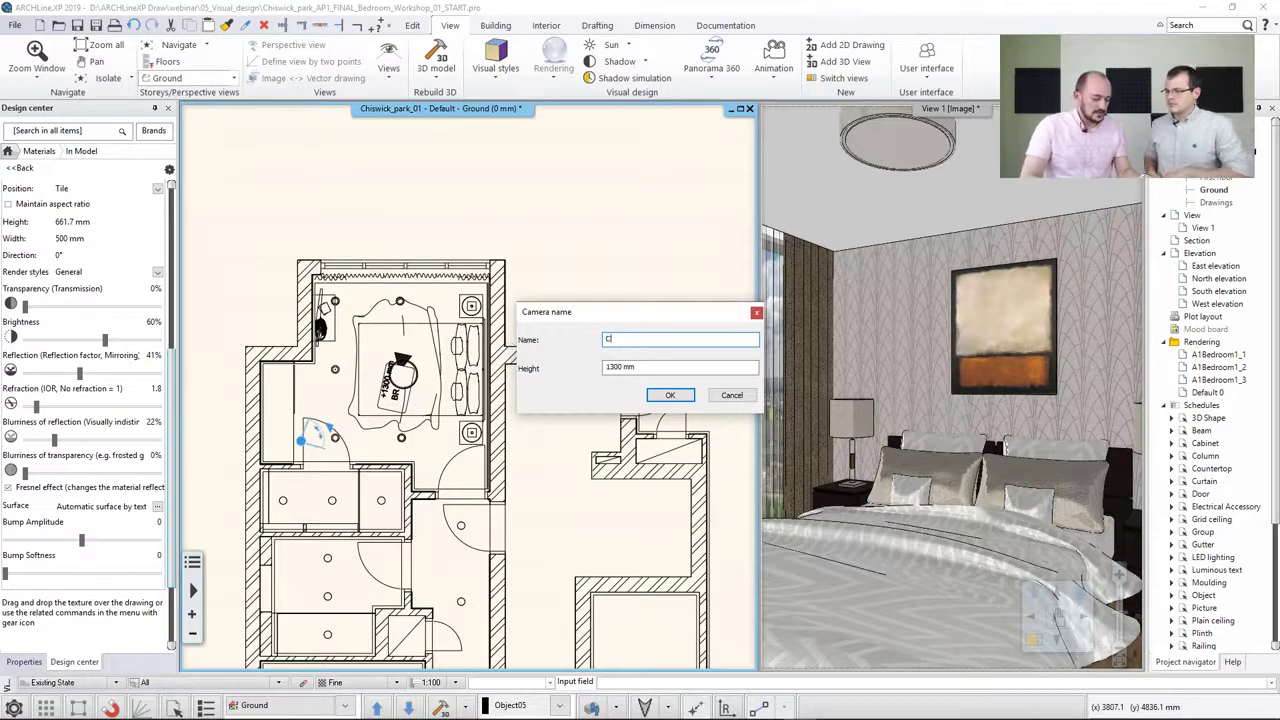
type("orrido")
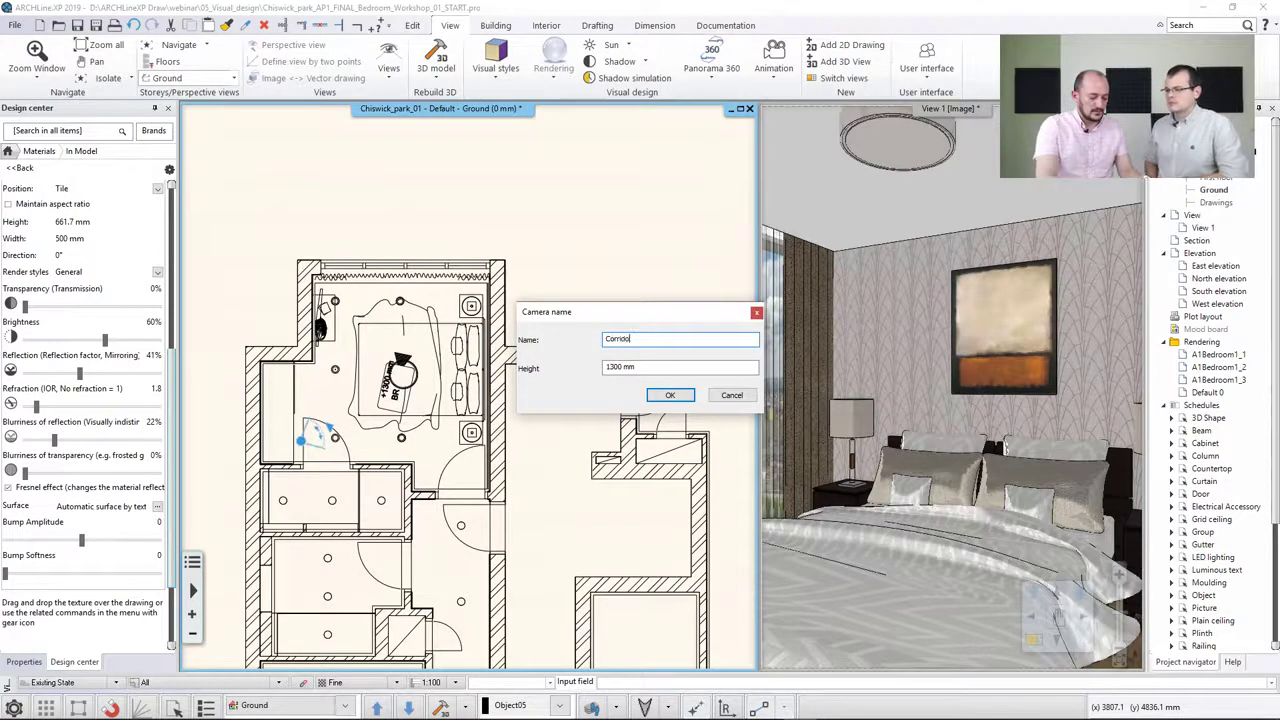
type("r")
left_click(670, 395)
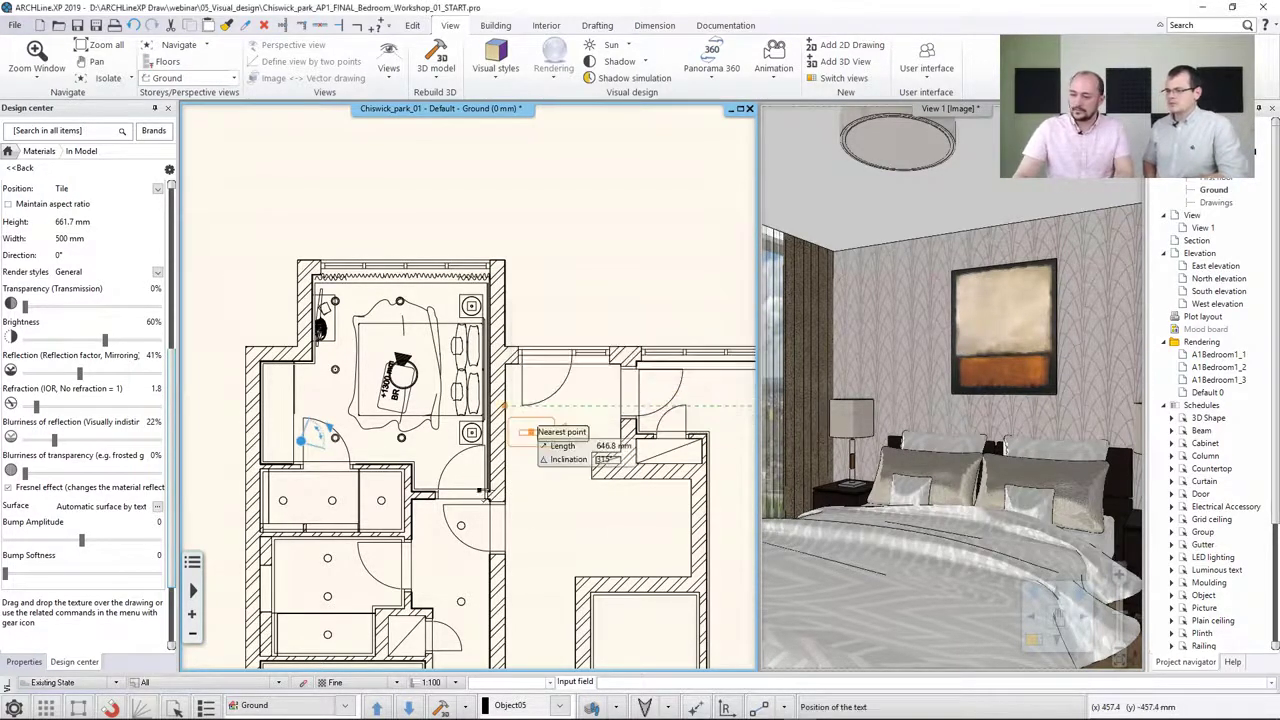
scroll(520, 450, "up", 3)
left_click(473, 466)
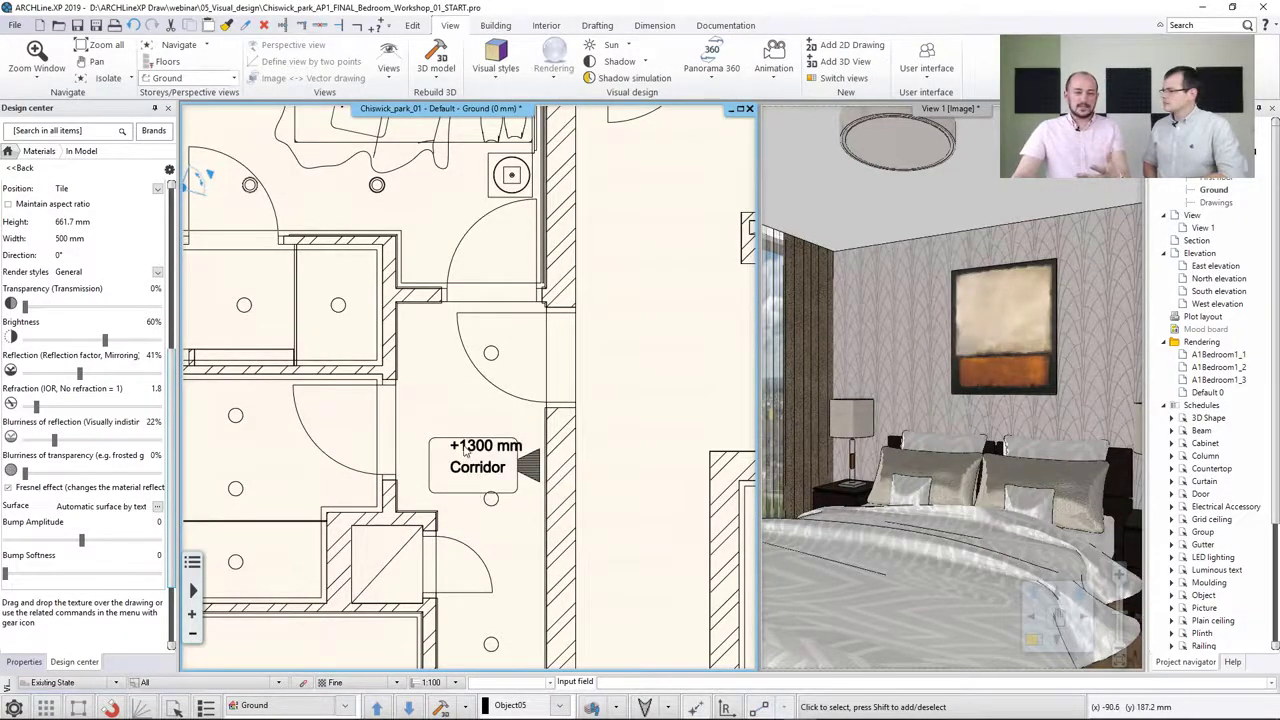
Rotate the Corridor camera to face the bedroom door and set up the perspective view from it
right_click(465, 452)
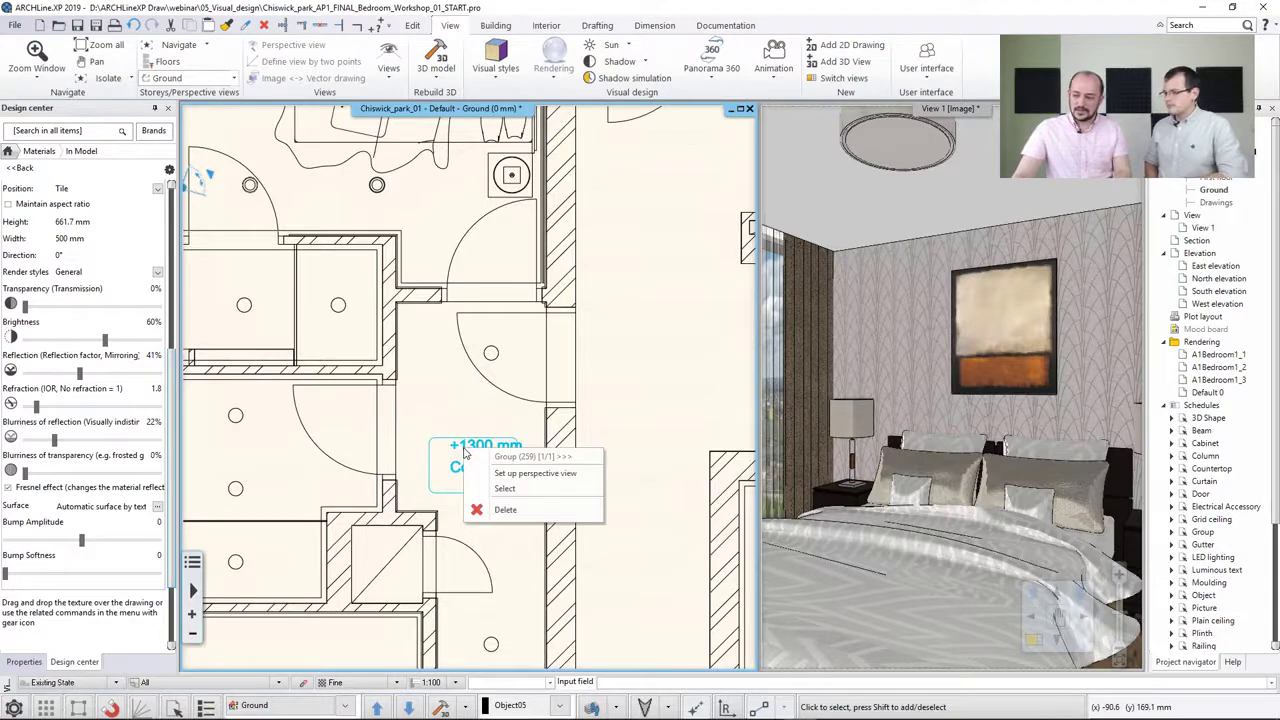
left_click(510, 476)
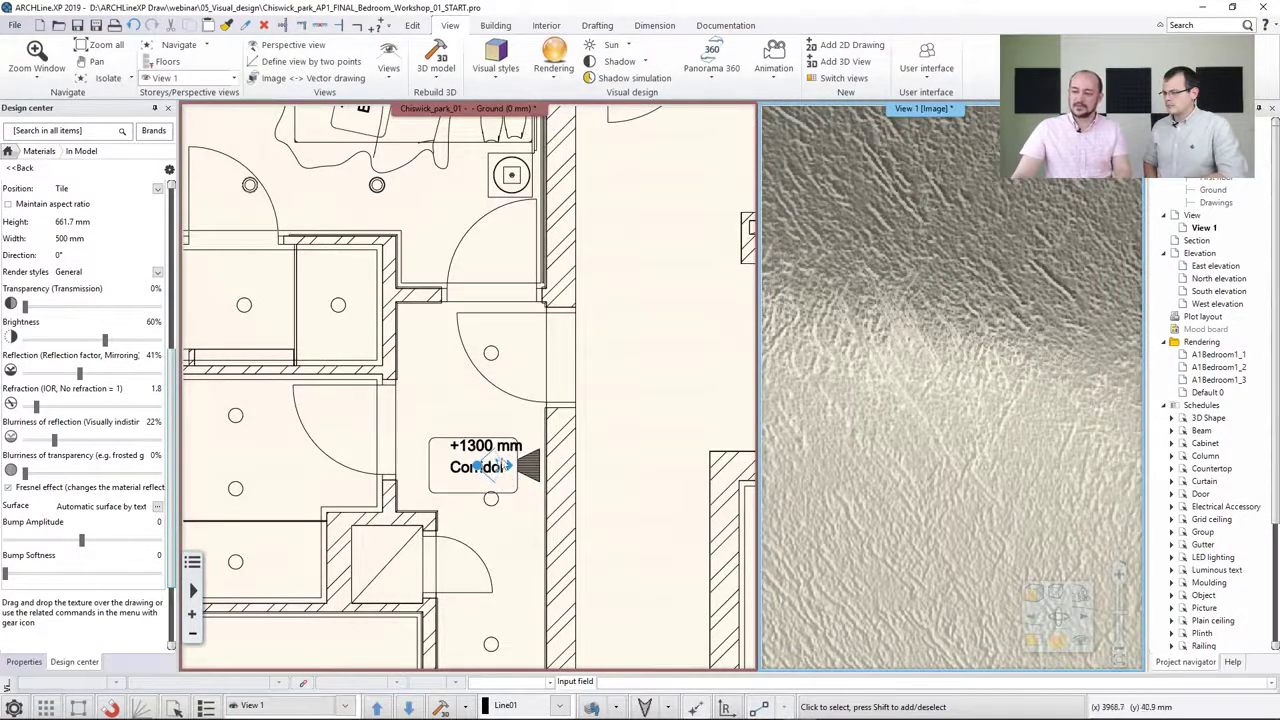
left_click(508, 452)
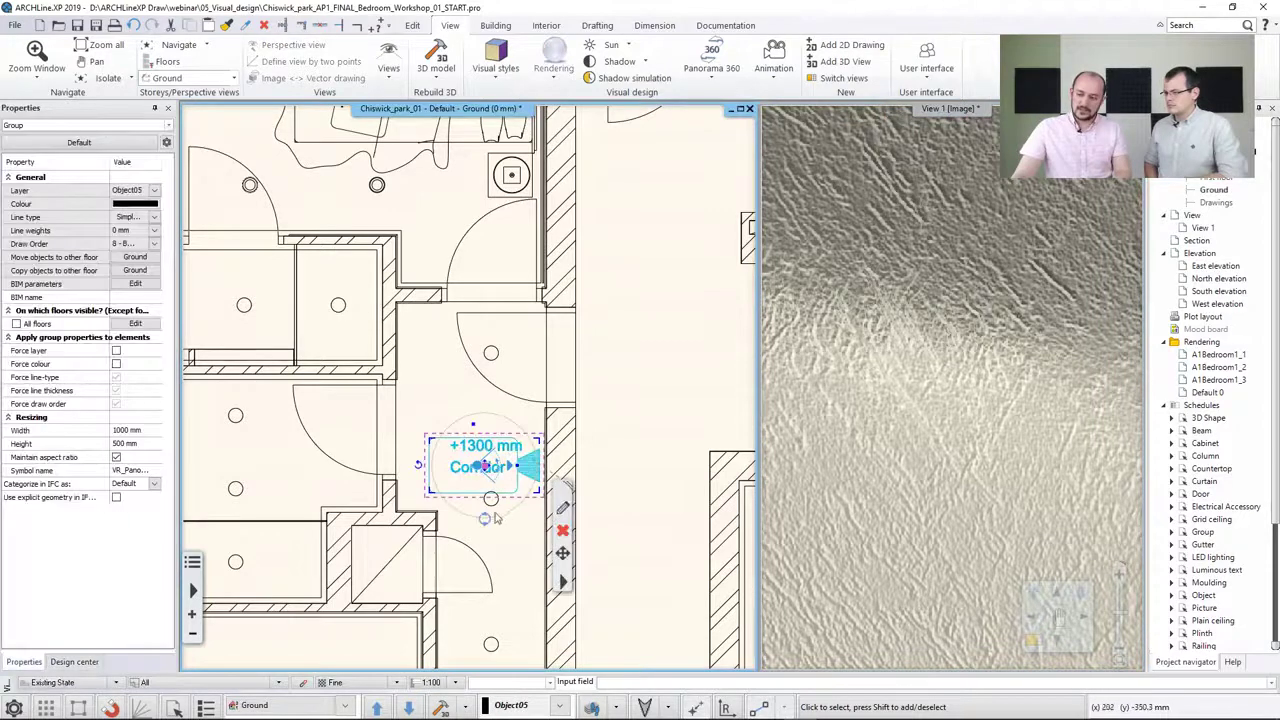
left_click(485, 520)
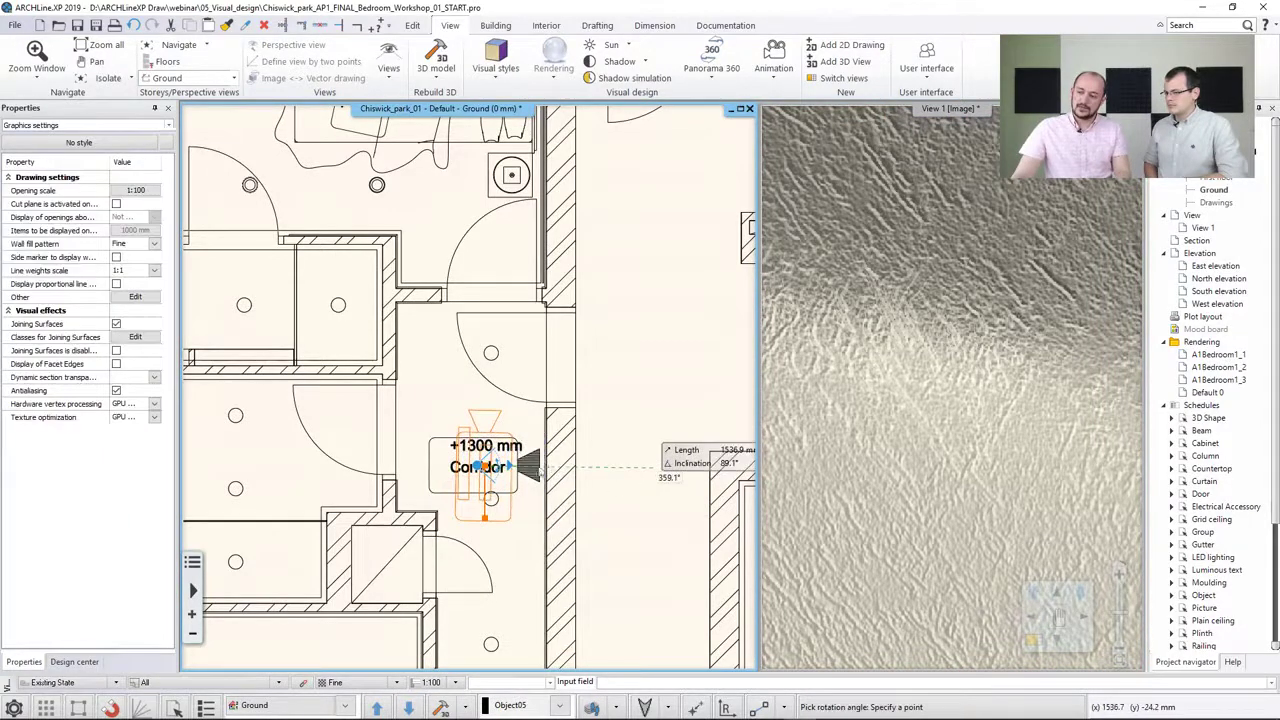
left_click(656, 466)
right_click(492, 430)
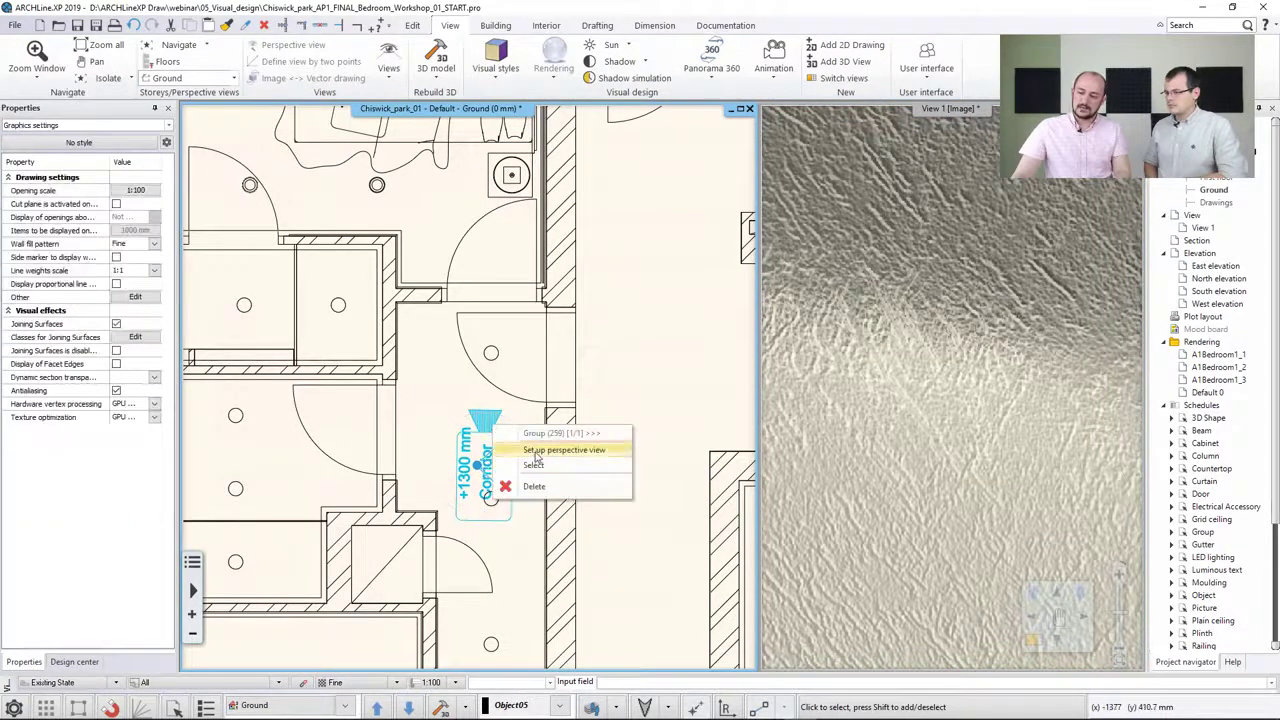
left_click(557, 452)
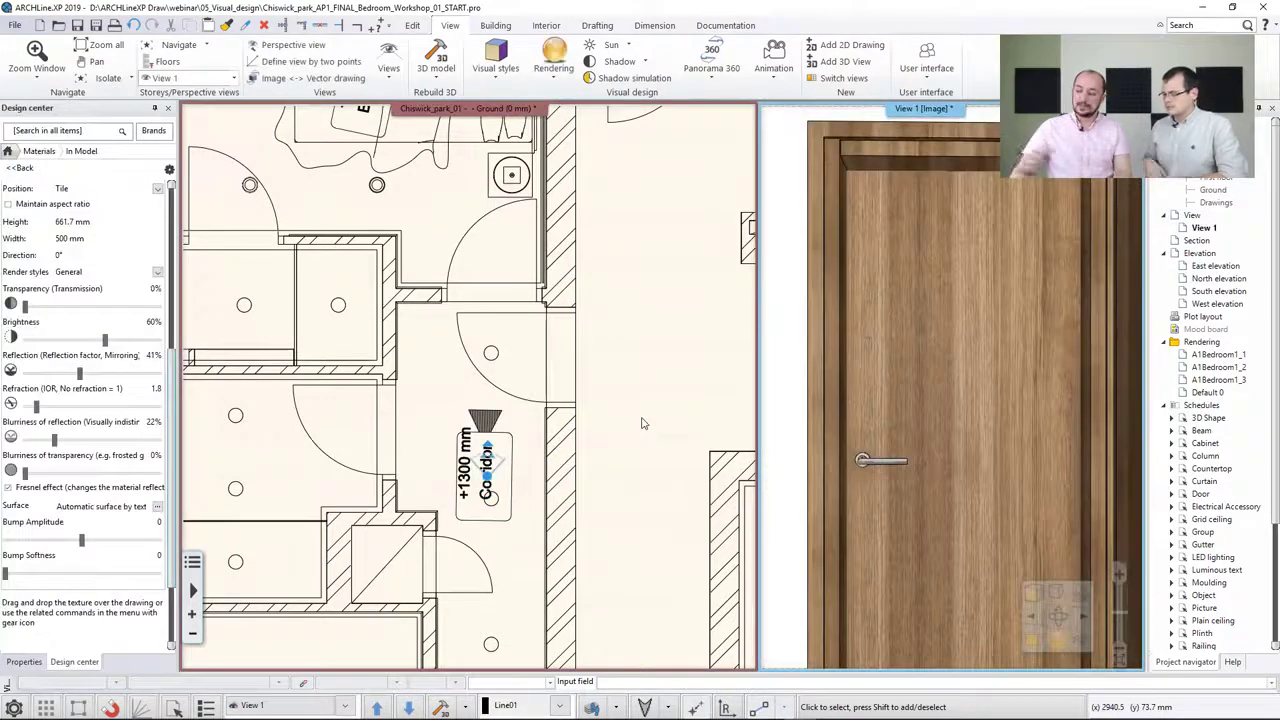
Select the bedroom door and set its opening angle to 85°
left_click(463, 245)
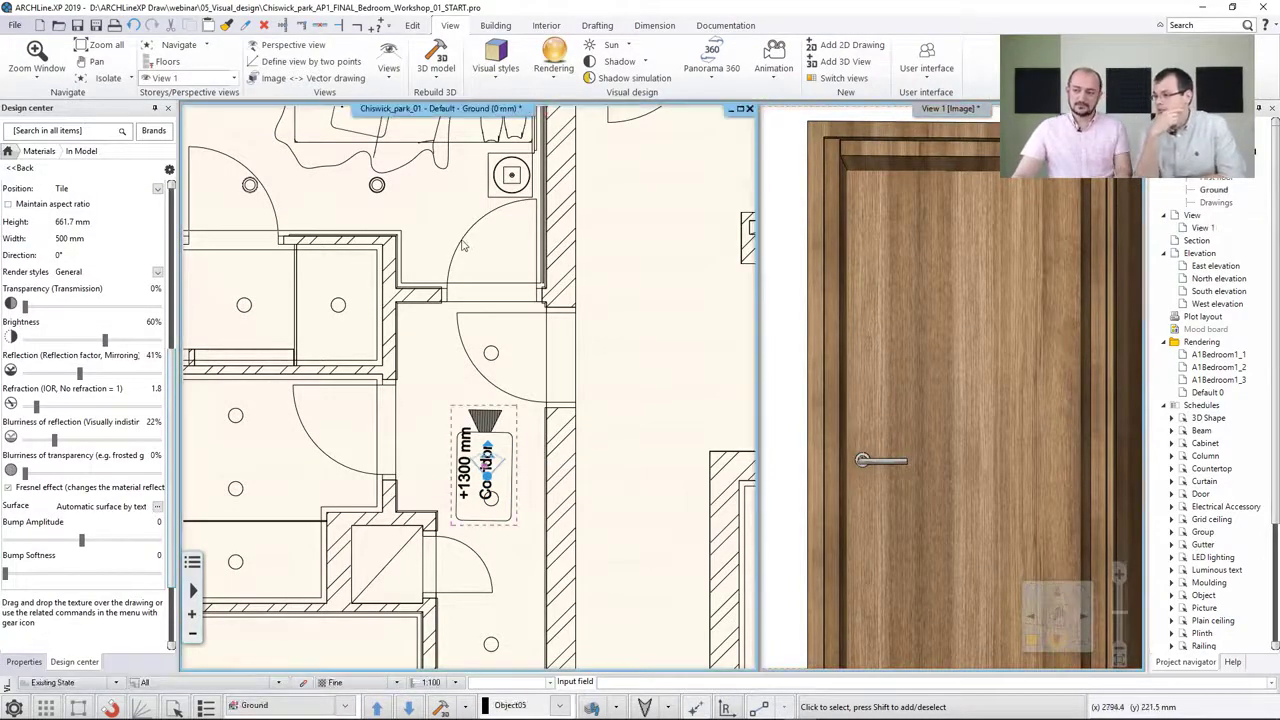
left_click(463, 245)
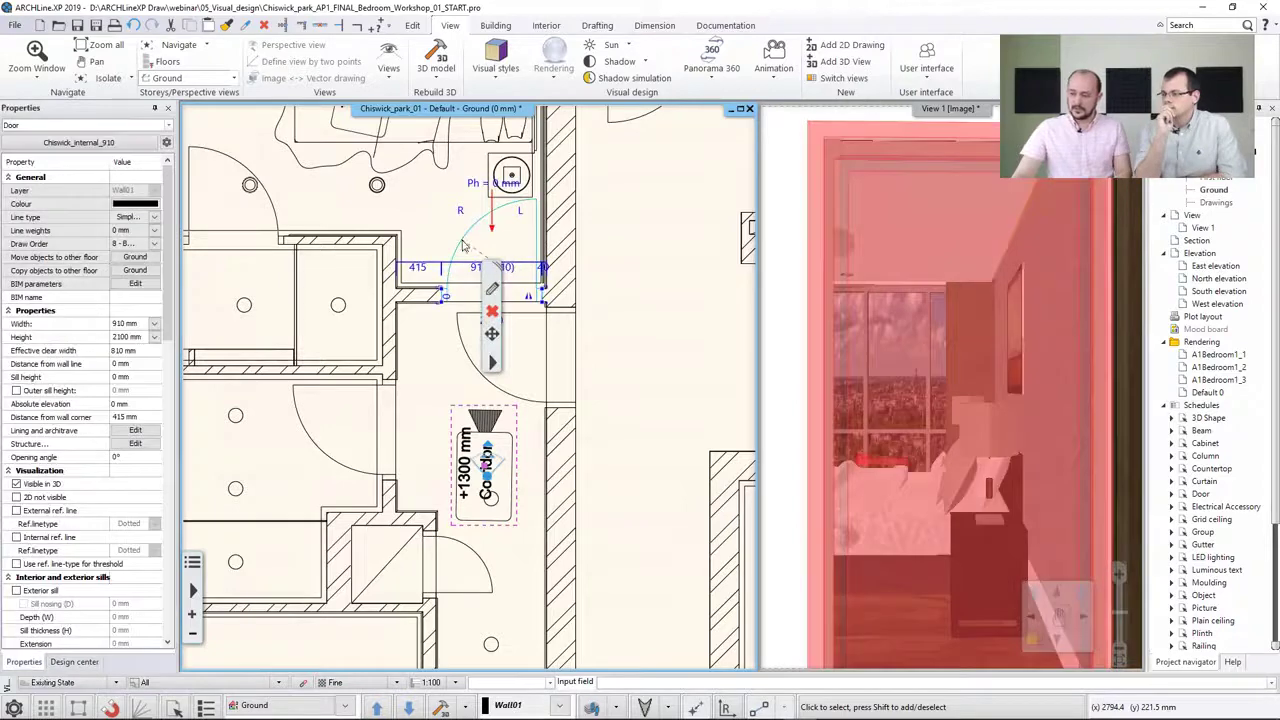
left_click(493, 362)
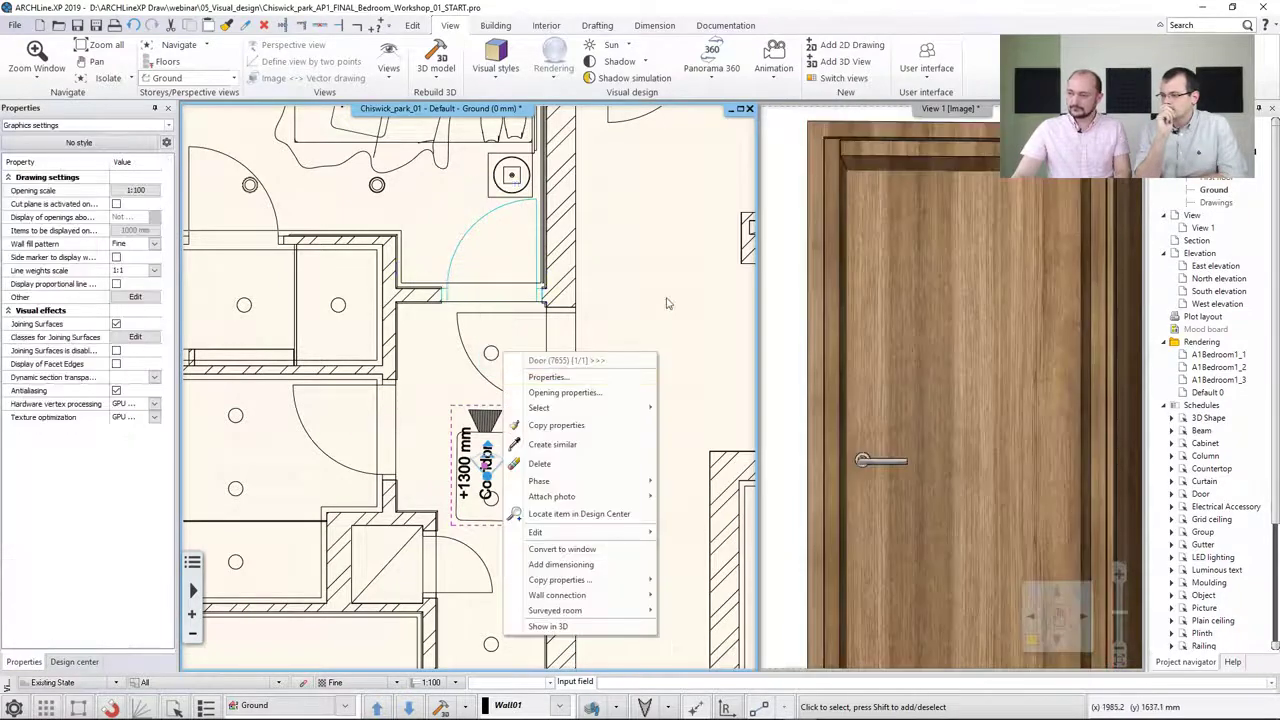
left_click(468, 232)
left_click(468, 234)
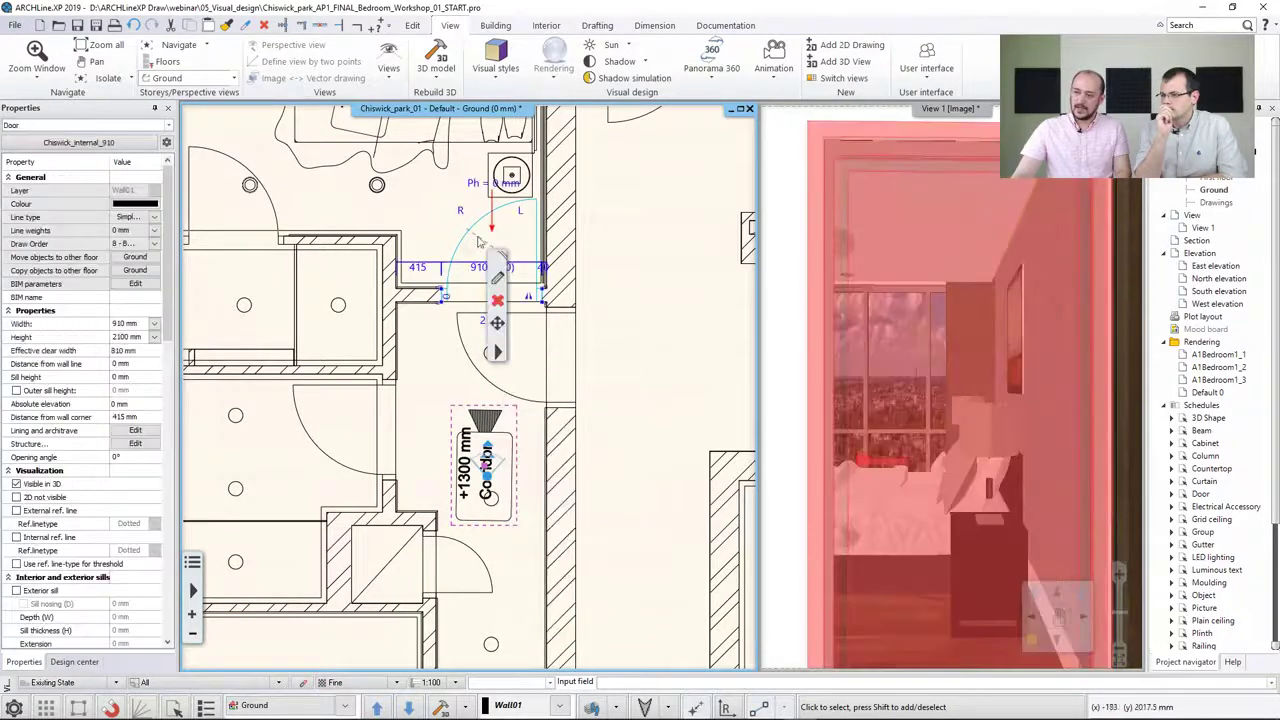
left_click(132, 457)
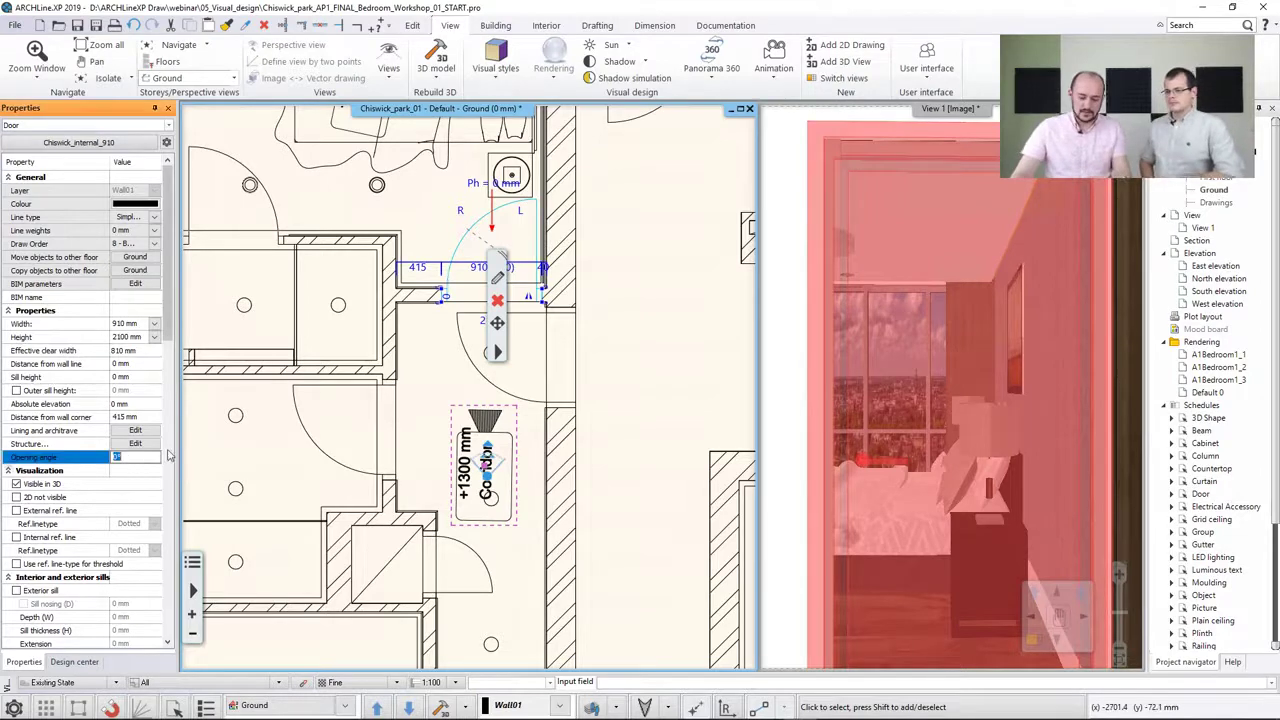
type("85")
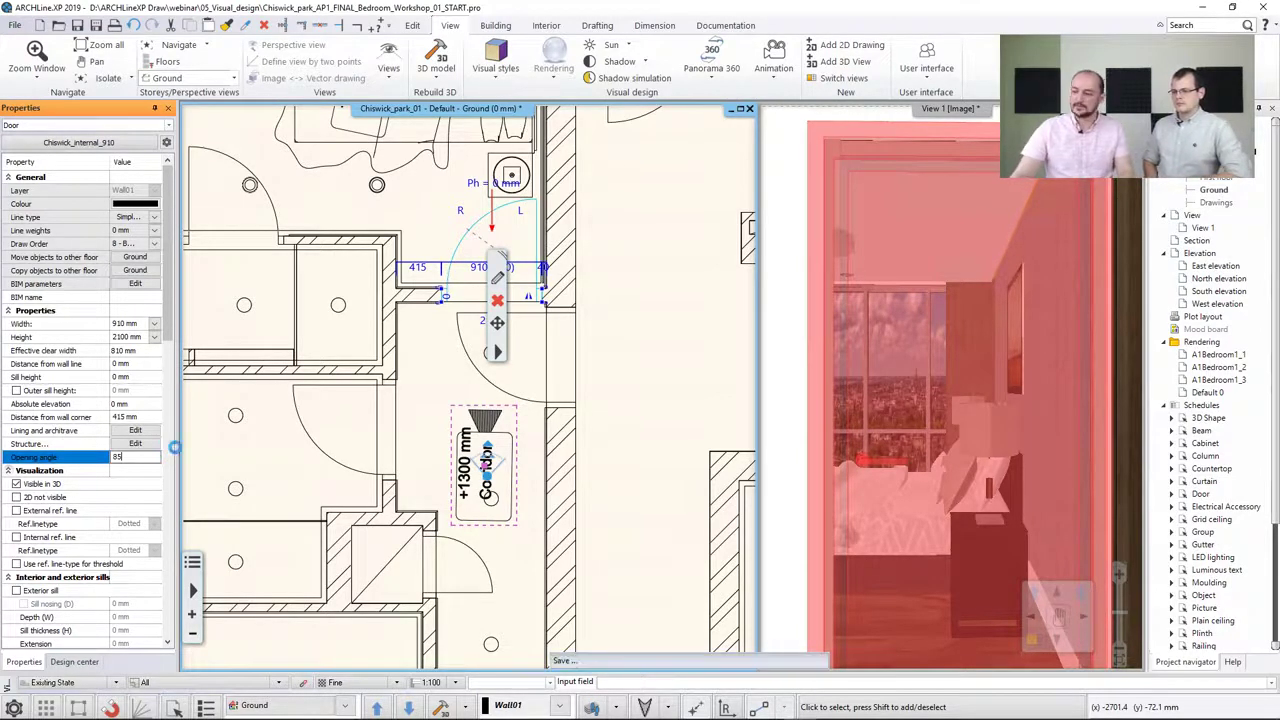
key("Return")
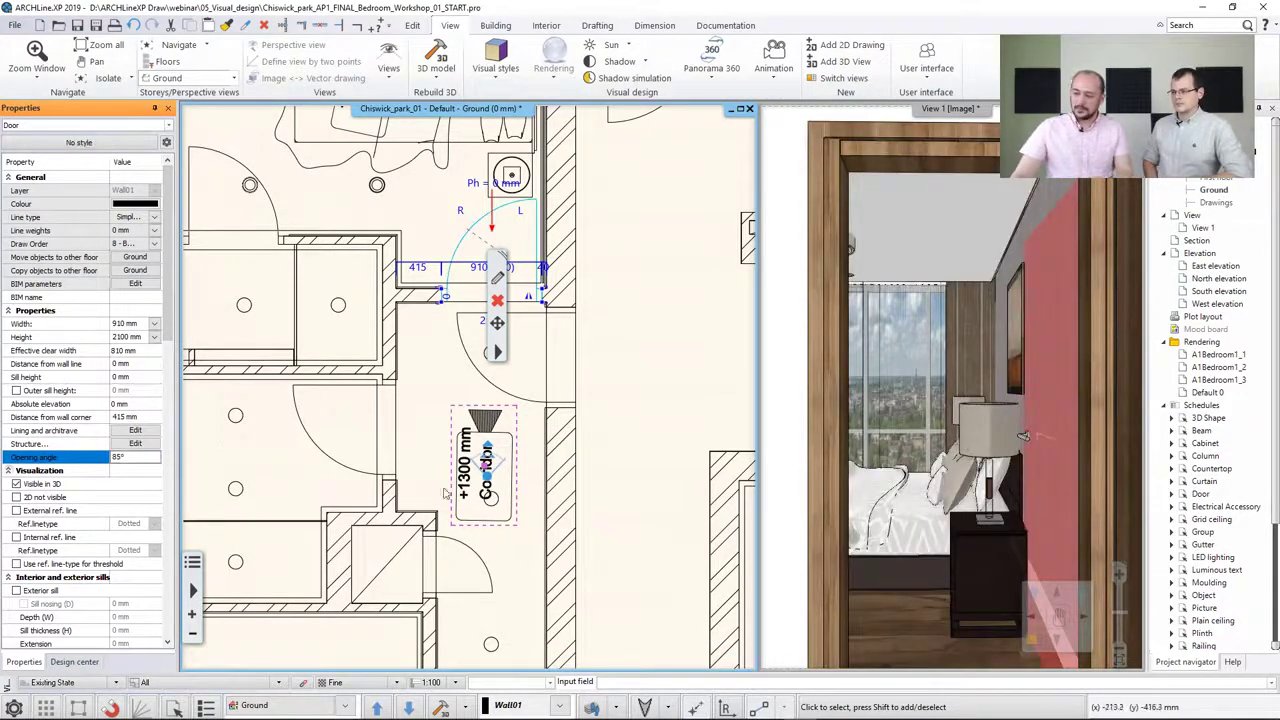
Place a link hotspot at the midpoint of the bedroom doorway, linking the BR camera to the Corridor camera
left_click(278, 469)
middle_click_drag(338, 385, 390, 455)
scroll(390, 455, "down", 2)
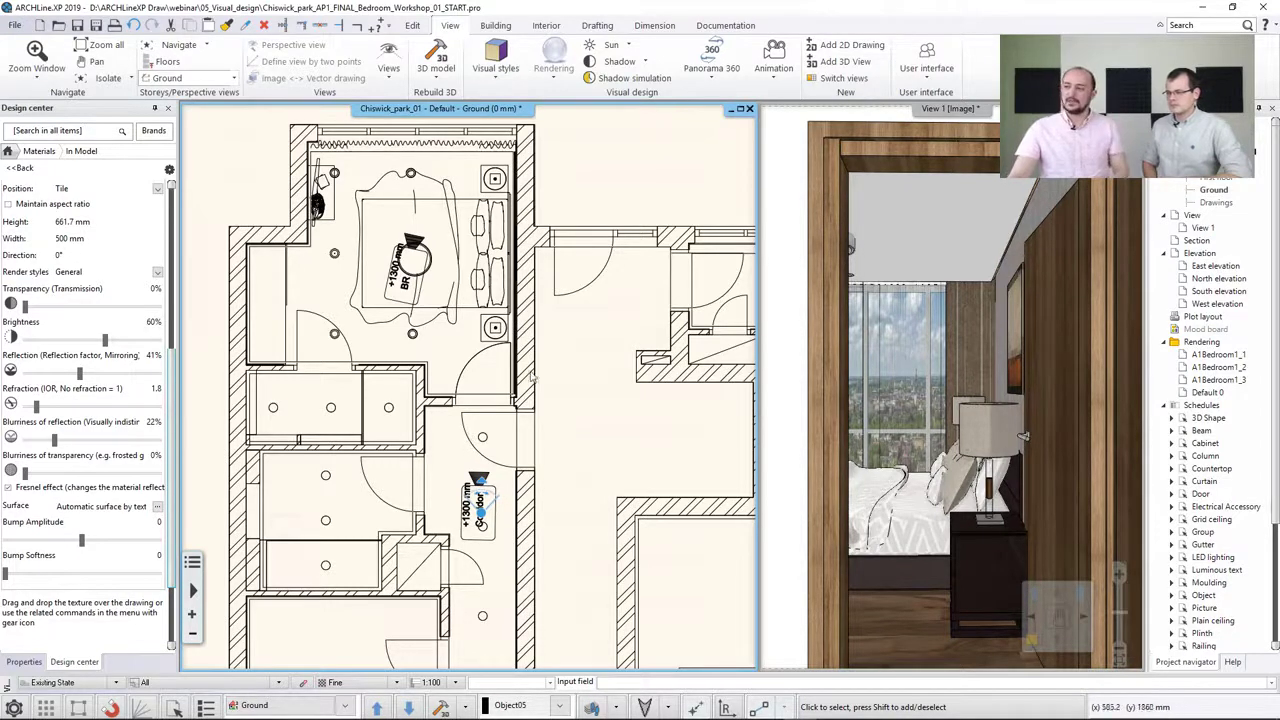
left_click(711, 70)
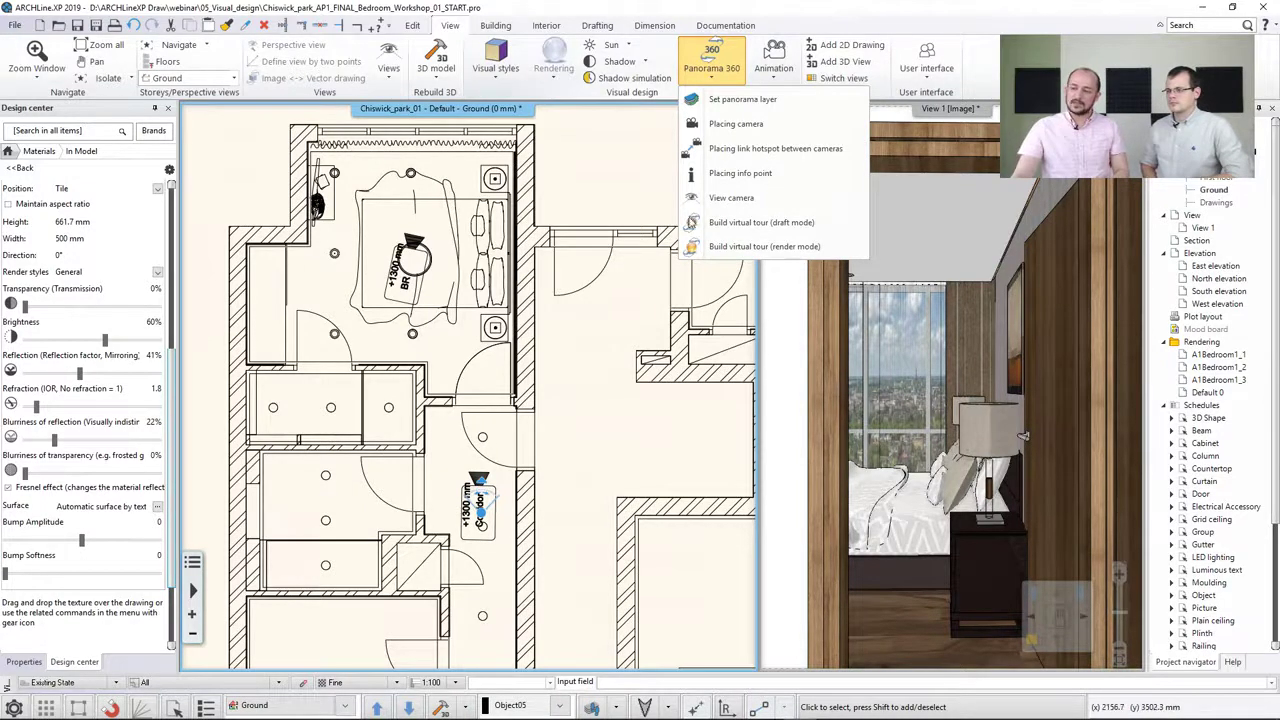
left_click(740, 150)
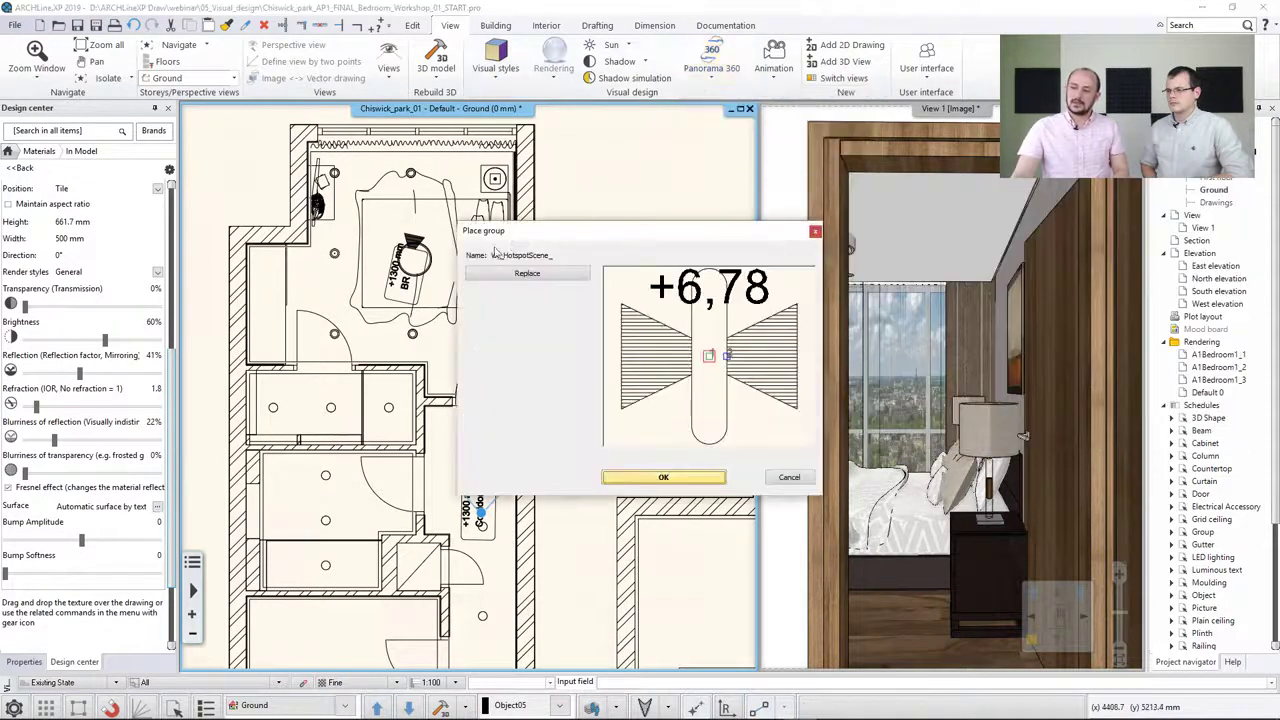
left_click(643, 478)
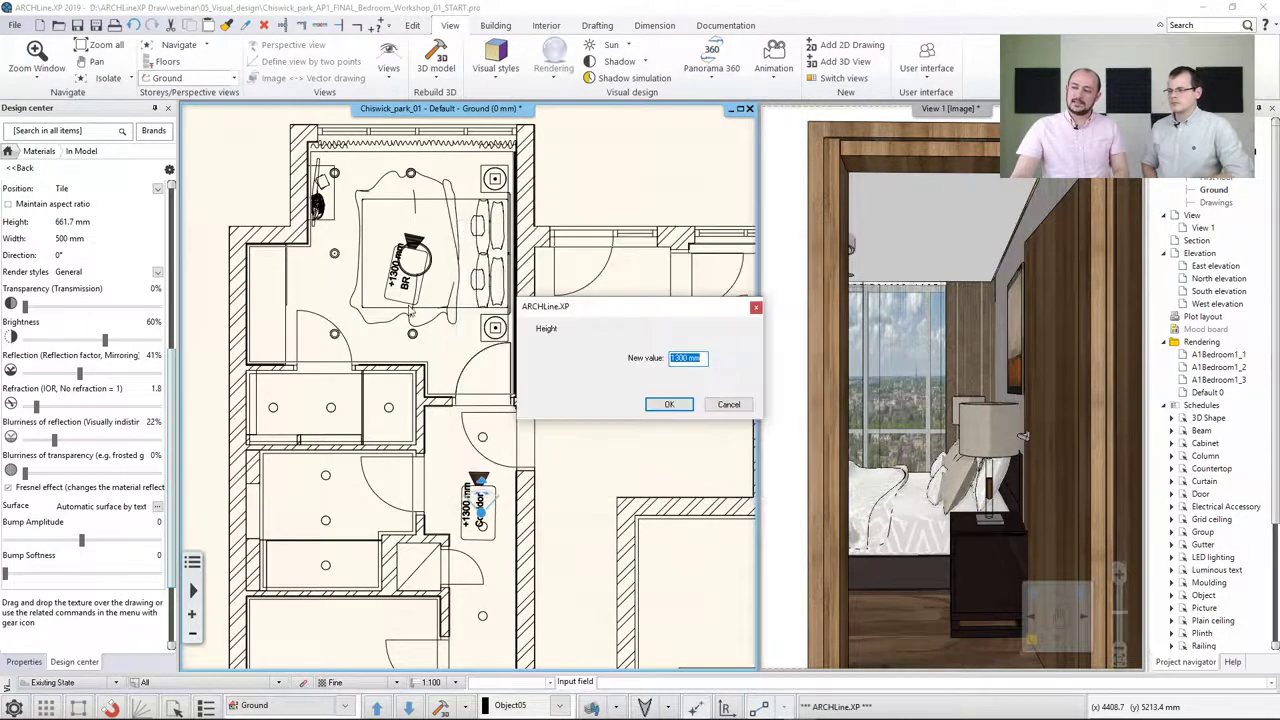
left_click(666, 404)
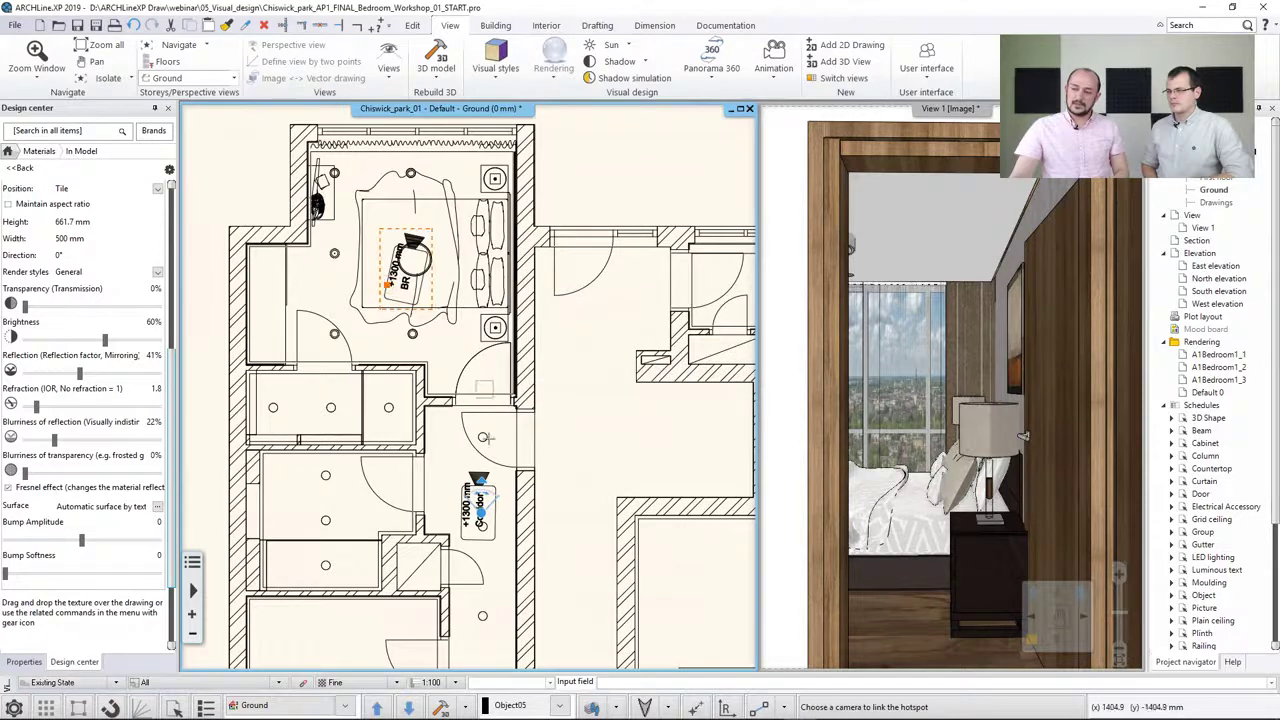
left_click(478, 485)
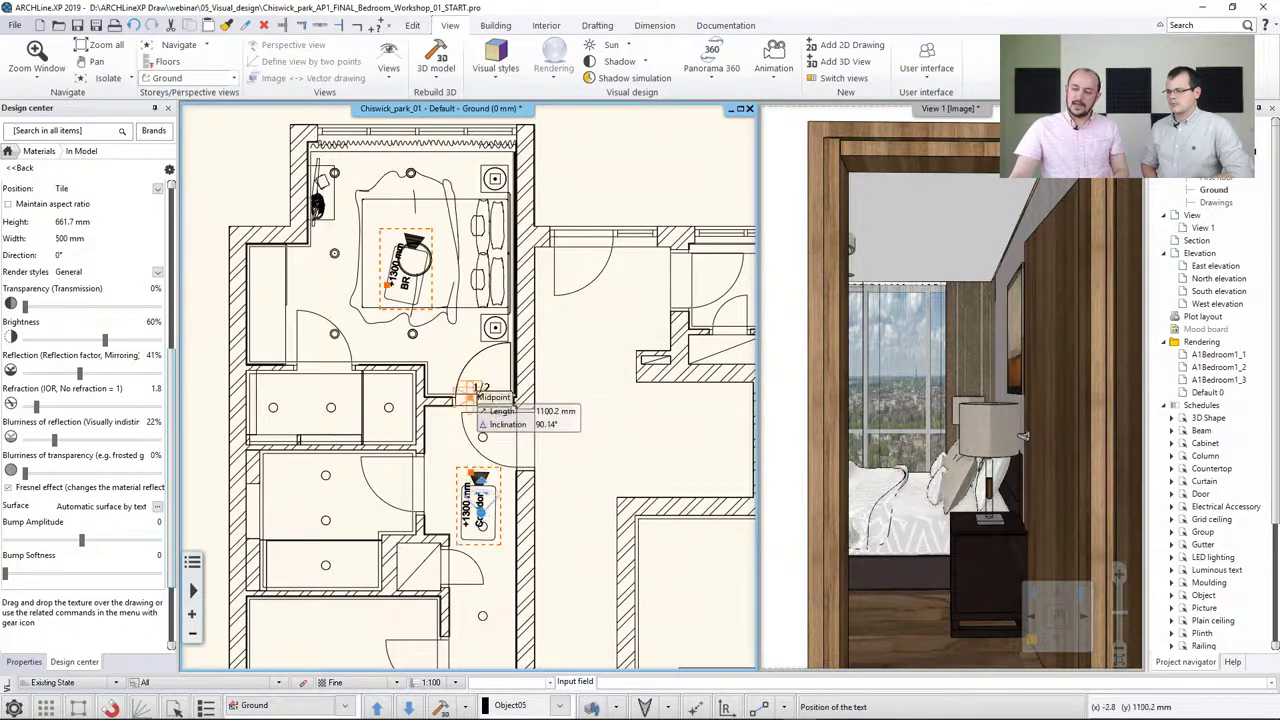
left_click(470, 397)
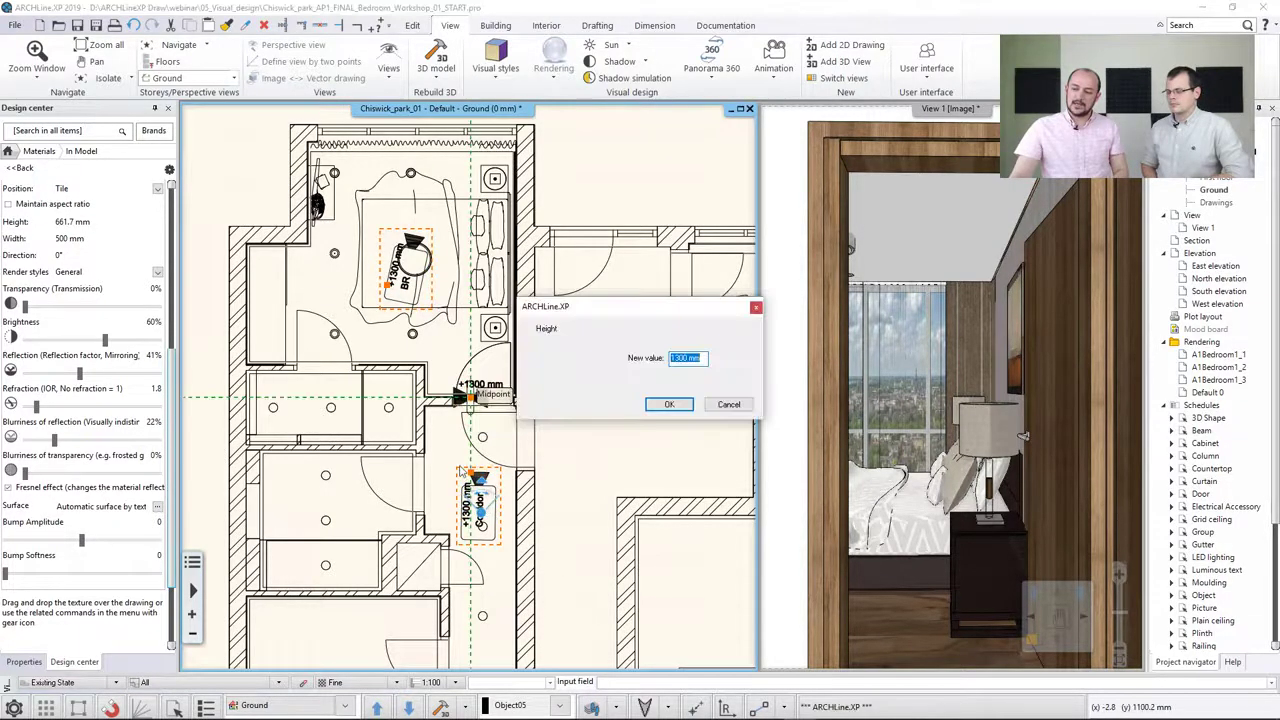
left_click(730, 404)
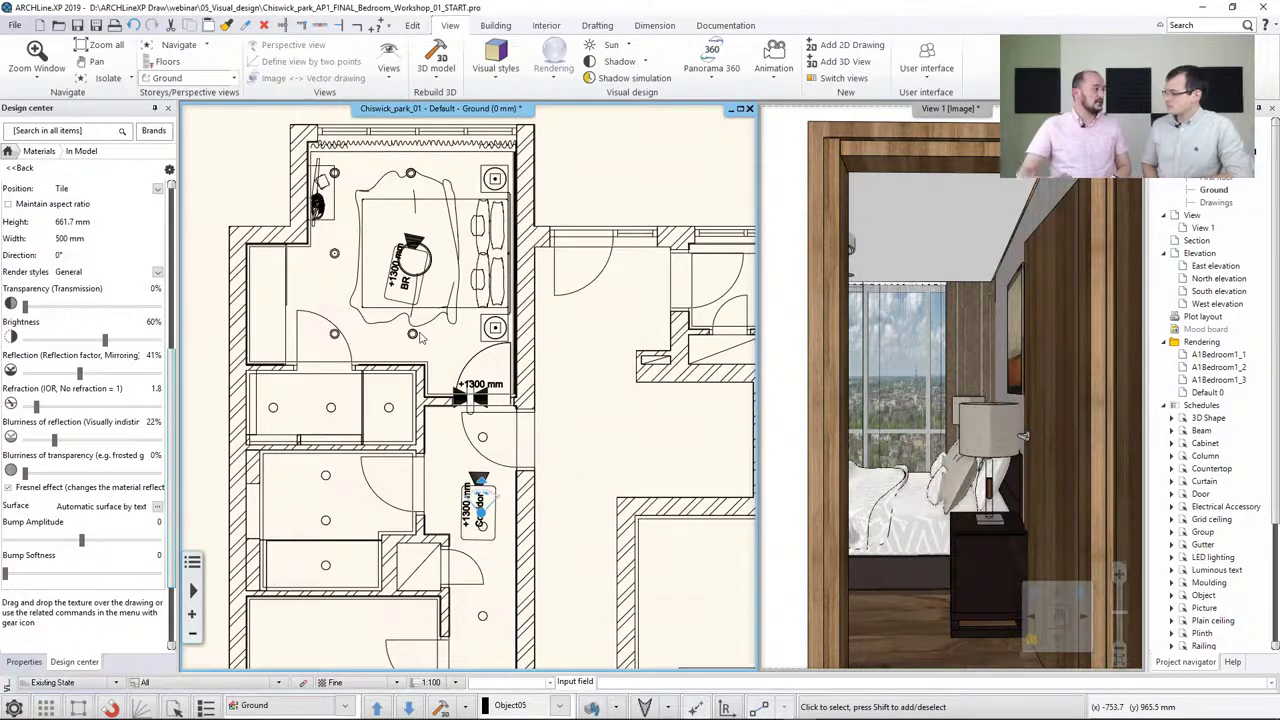
Build the virtual tour in draft mode, saving it as Chiswick_park_AP1_FINAL_Bedroom_Workshop_01_START_Draft03.html
left_click(722, 80)
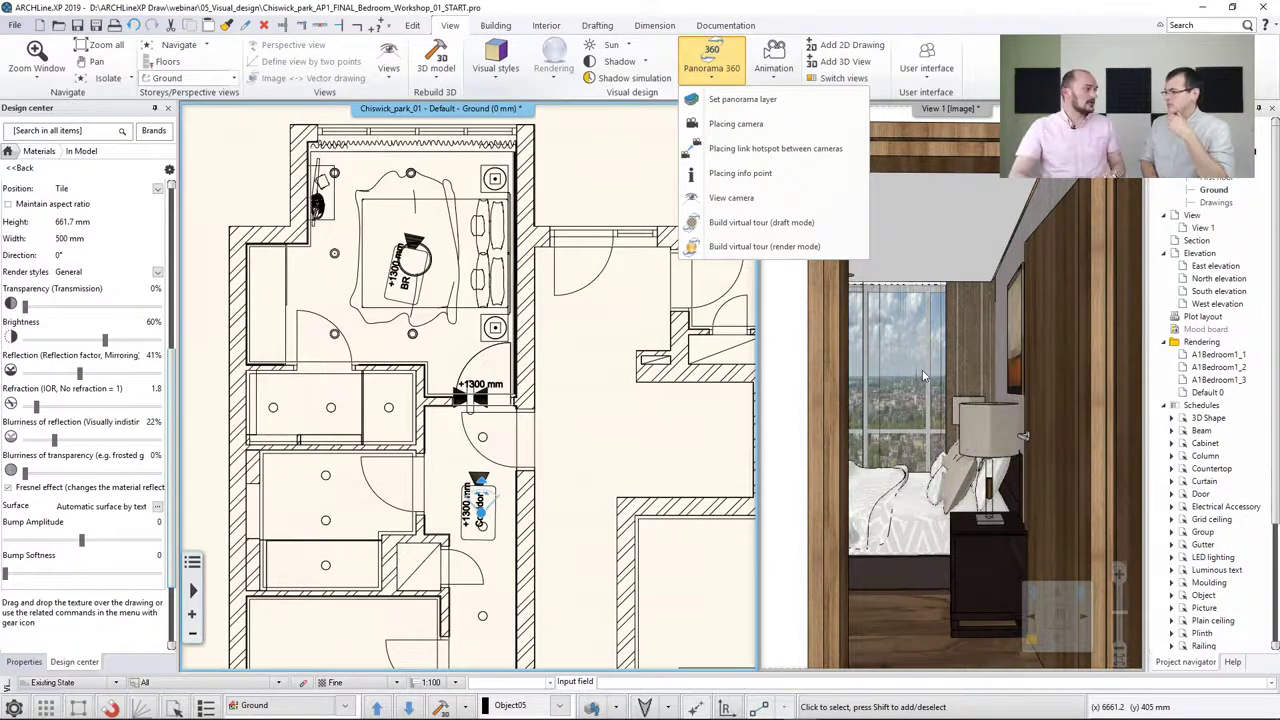
left_click(753, 223)
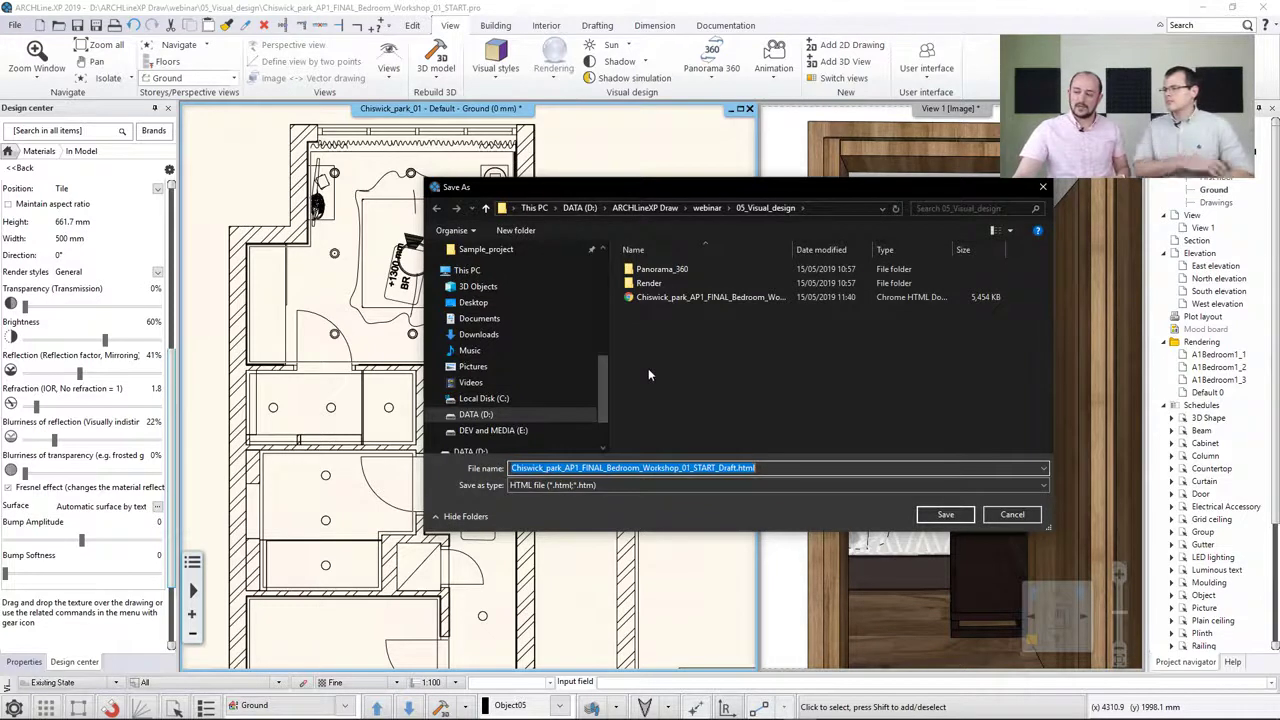
left_click(704, 298)
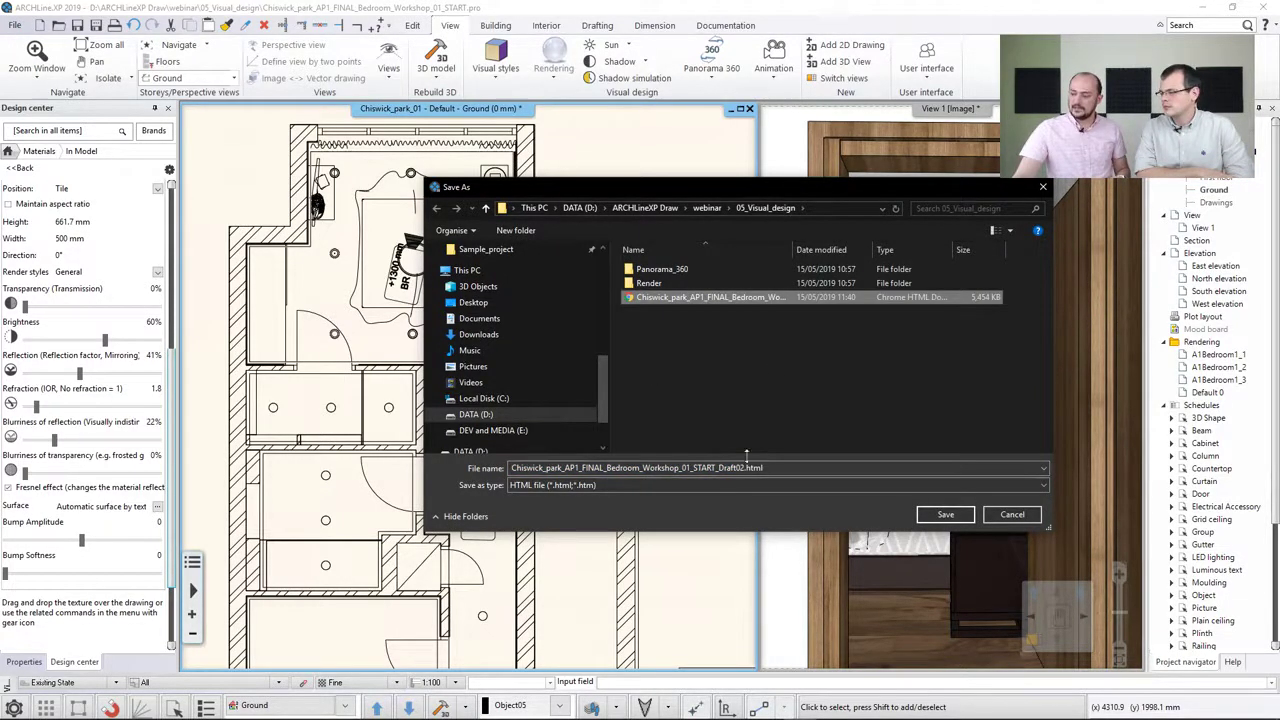
left_click(944, 514)
left_click_drag(739, 467, 838, 463)
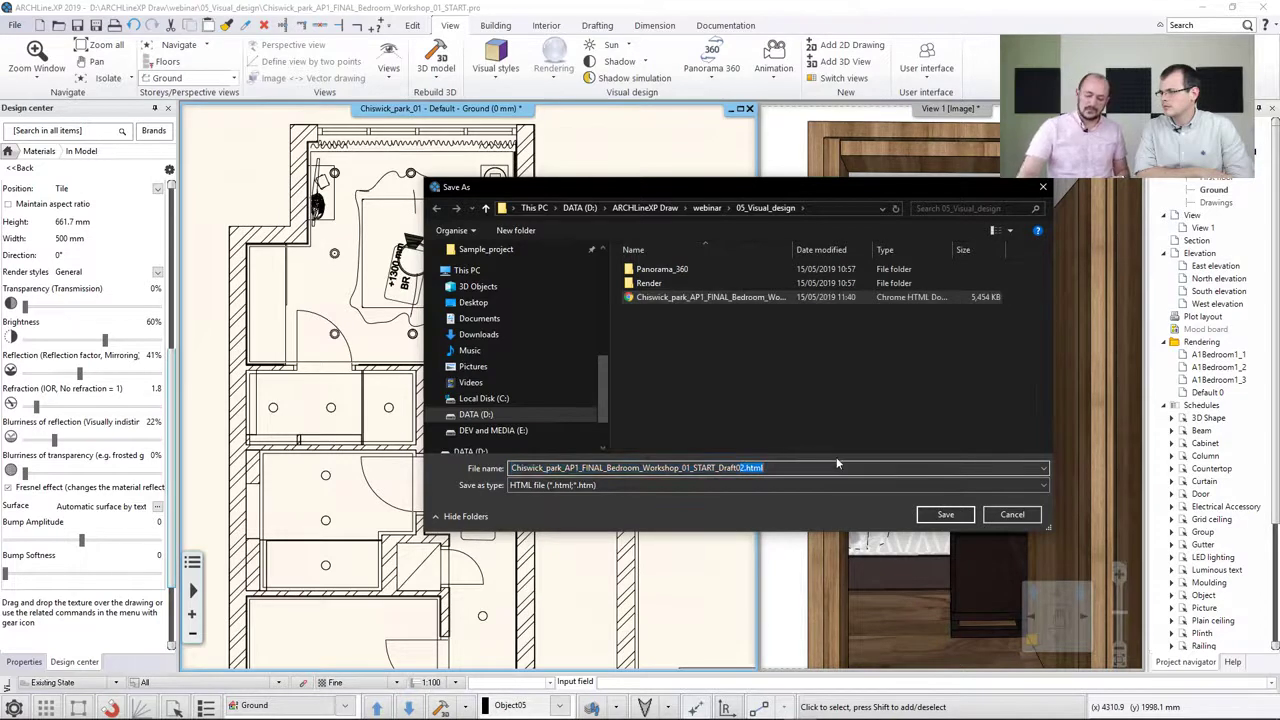
type("3")
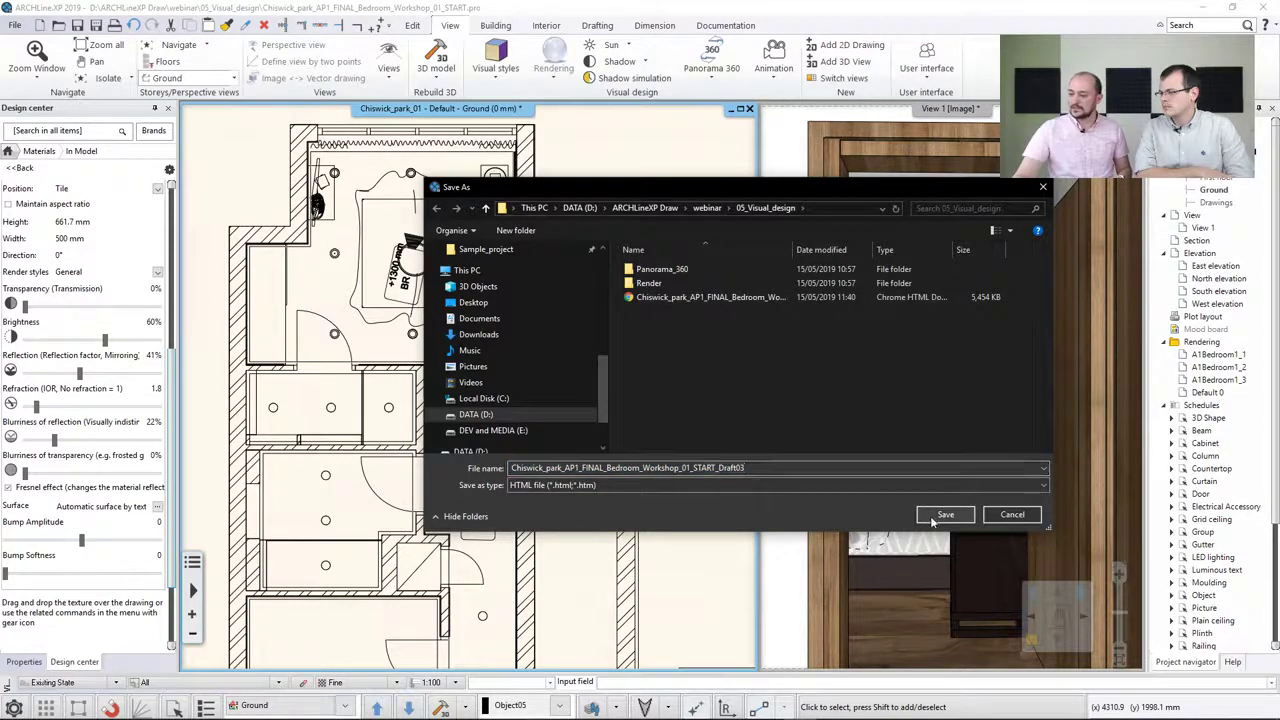
left_click(965, 515)
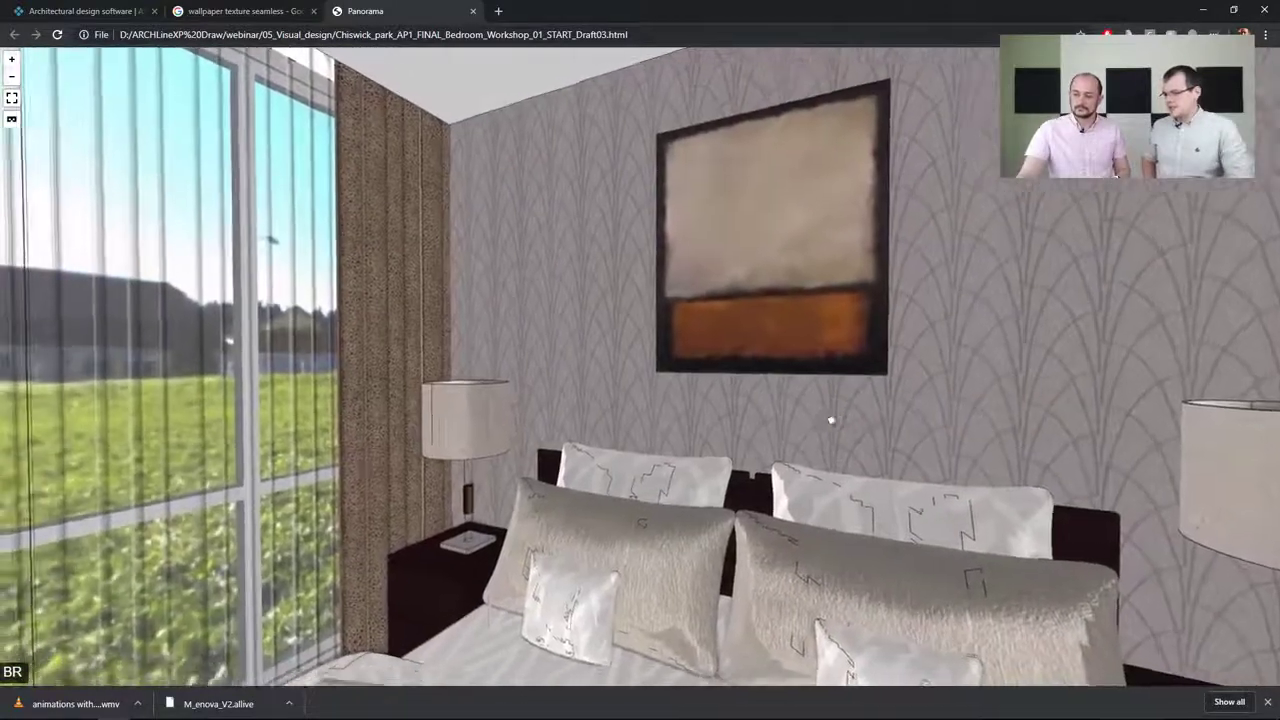
Explore the virtual tour in the browser, jumping between the BR and Corridor viewpoints through the hotspots
left_click_drag(831, 420, 833, 428)
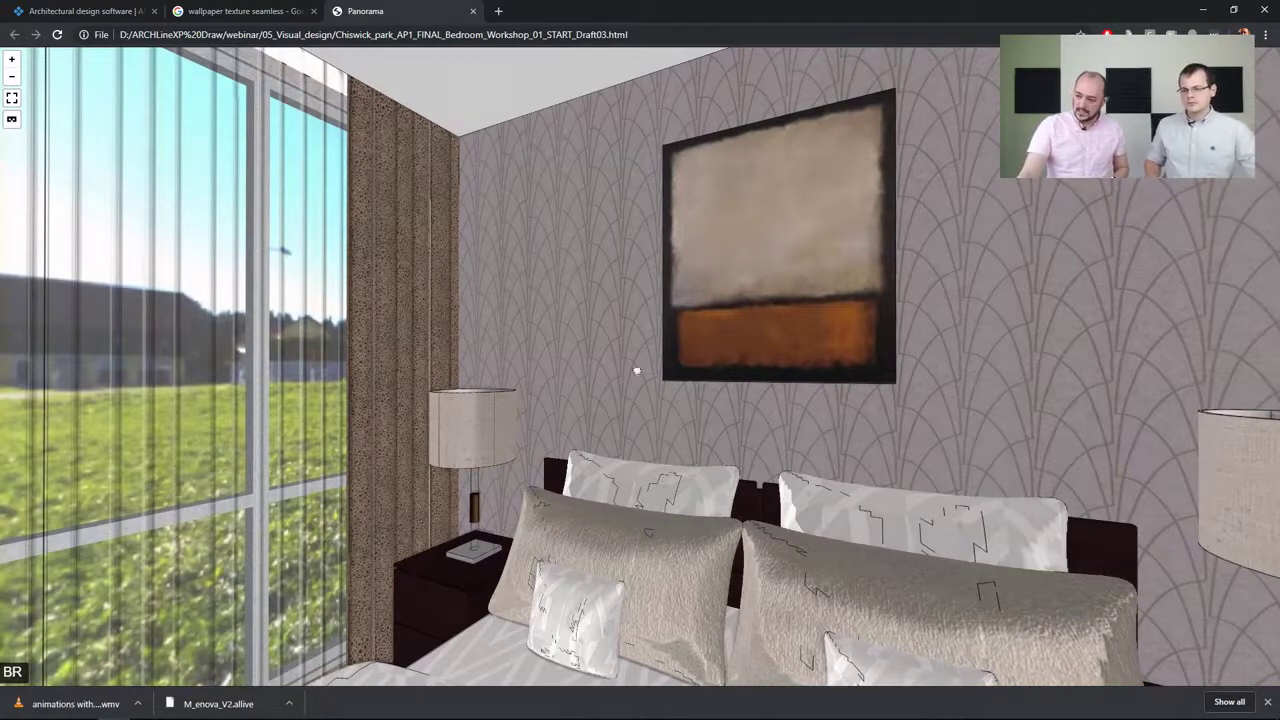
left_click_drag(636, 371, 335, 368)
mouse_move(640, 337)
left_mouse_down()
mouse_move(486, 269)
mouse_move(475, 347)
left_mouse_up()
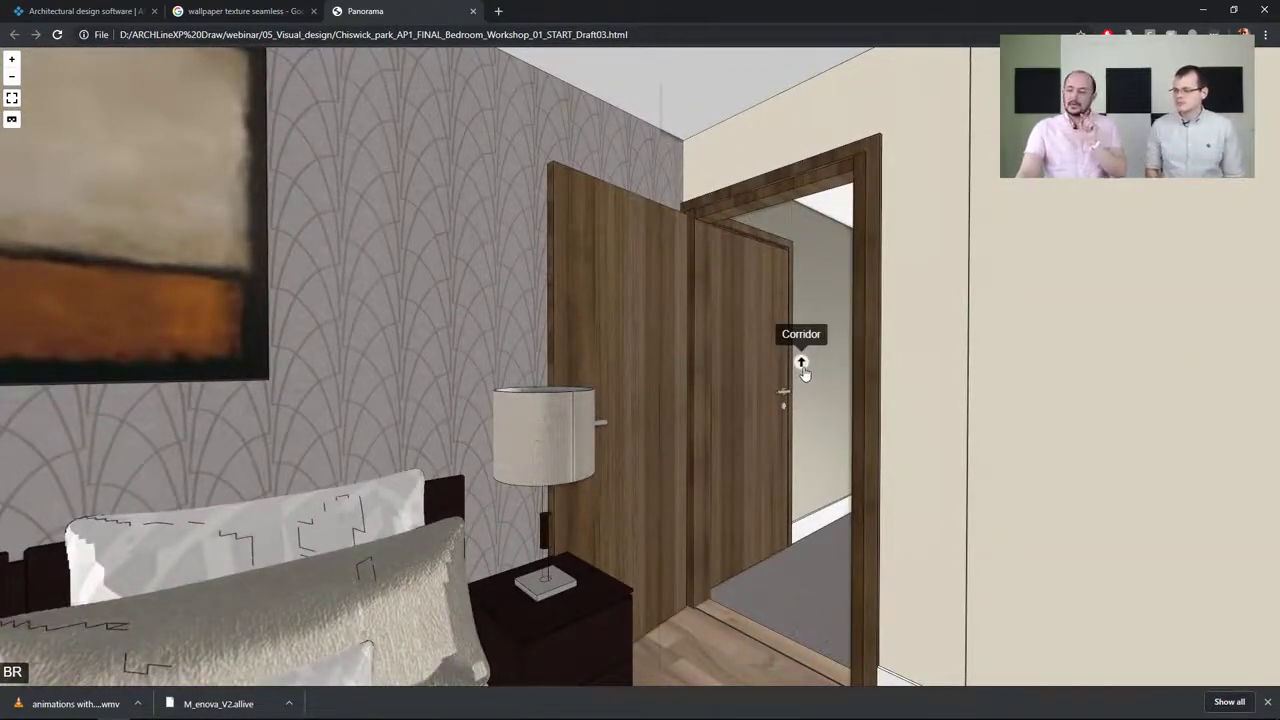
left_click(801, 364)
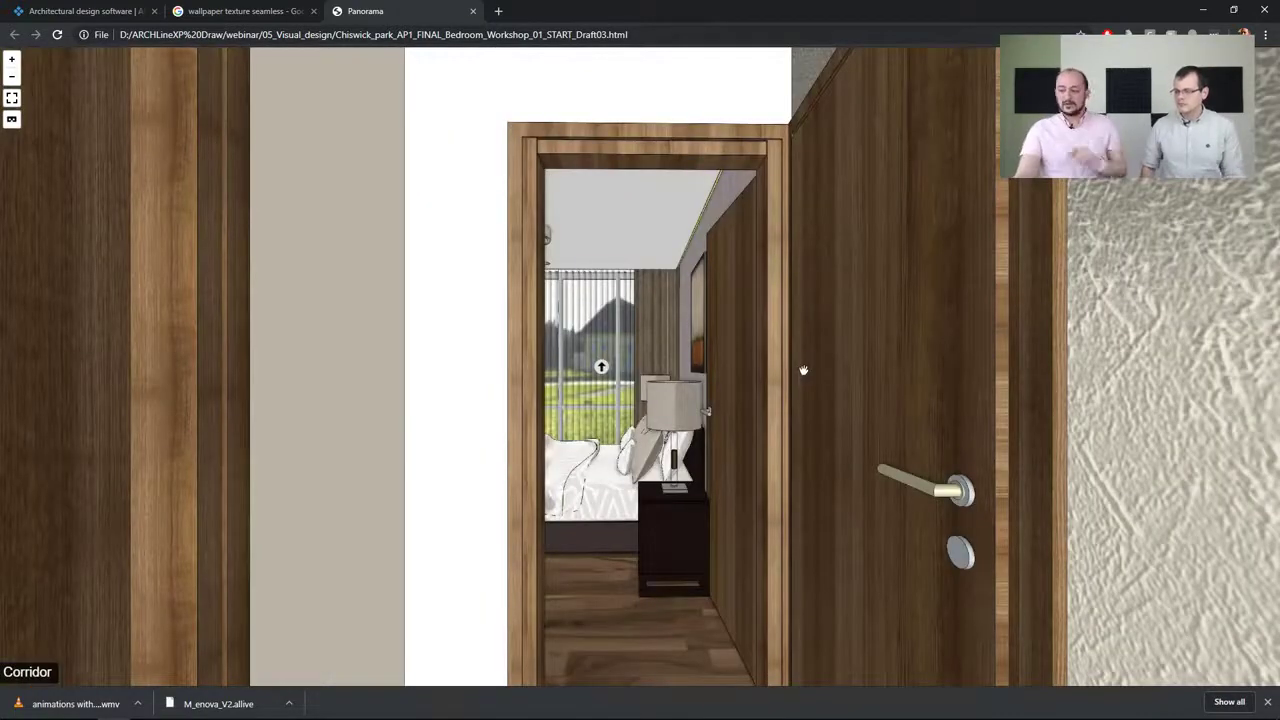
left_click_drag(831, 349, 1150, 430)
left_click_drag(535, 312, 640, 289)
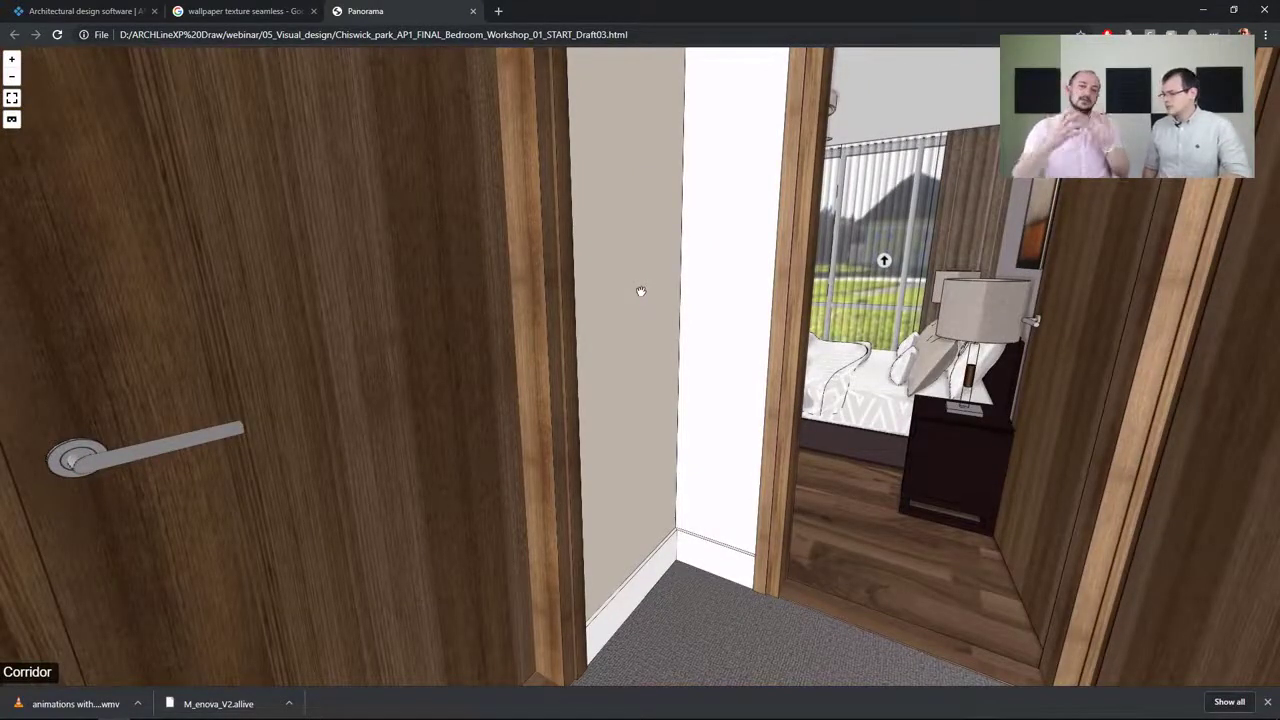
left_click(883, 262)
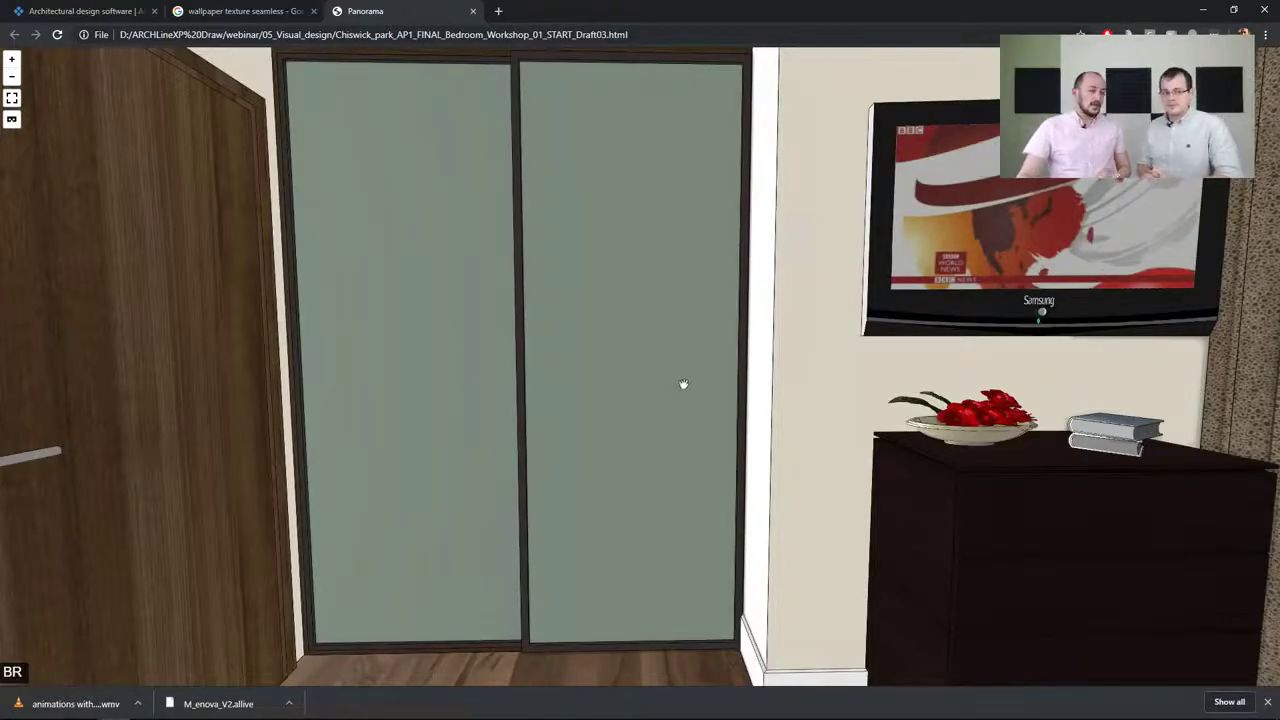
left_click(1202, 13)
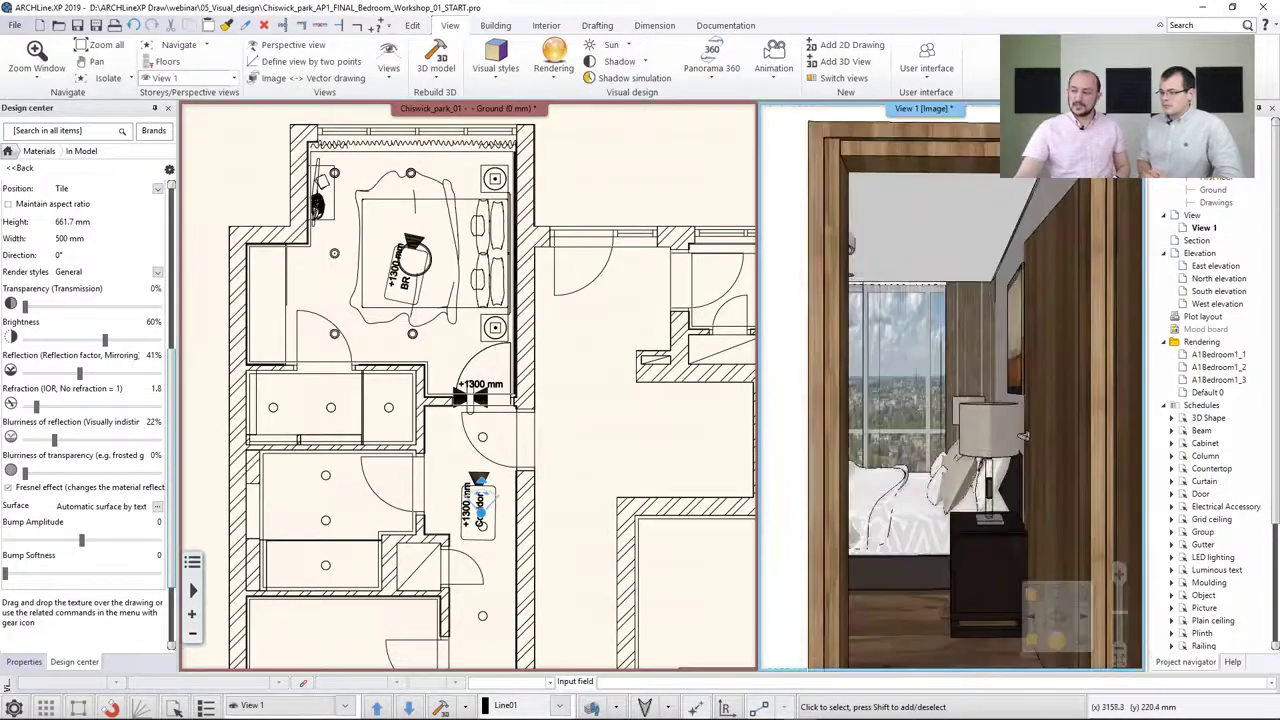
left_click(528, 189)
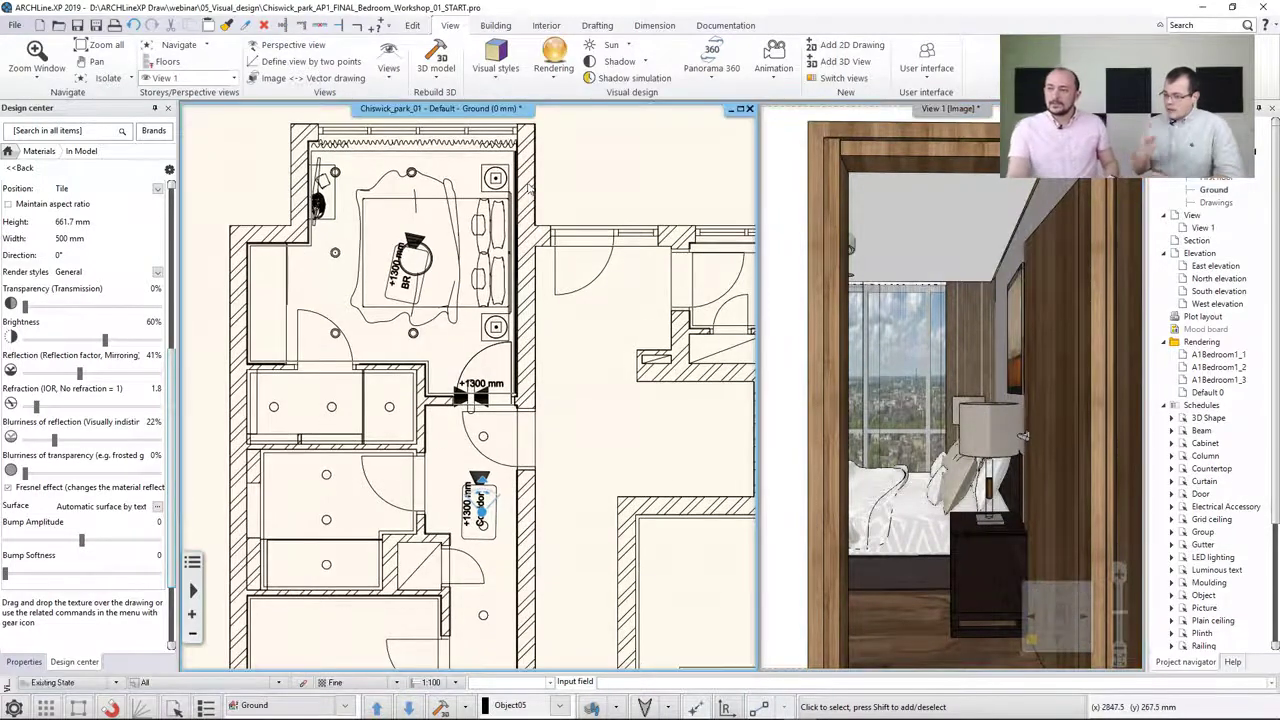
left_click(771, 72)
mouse_move(792, 125)
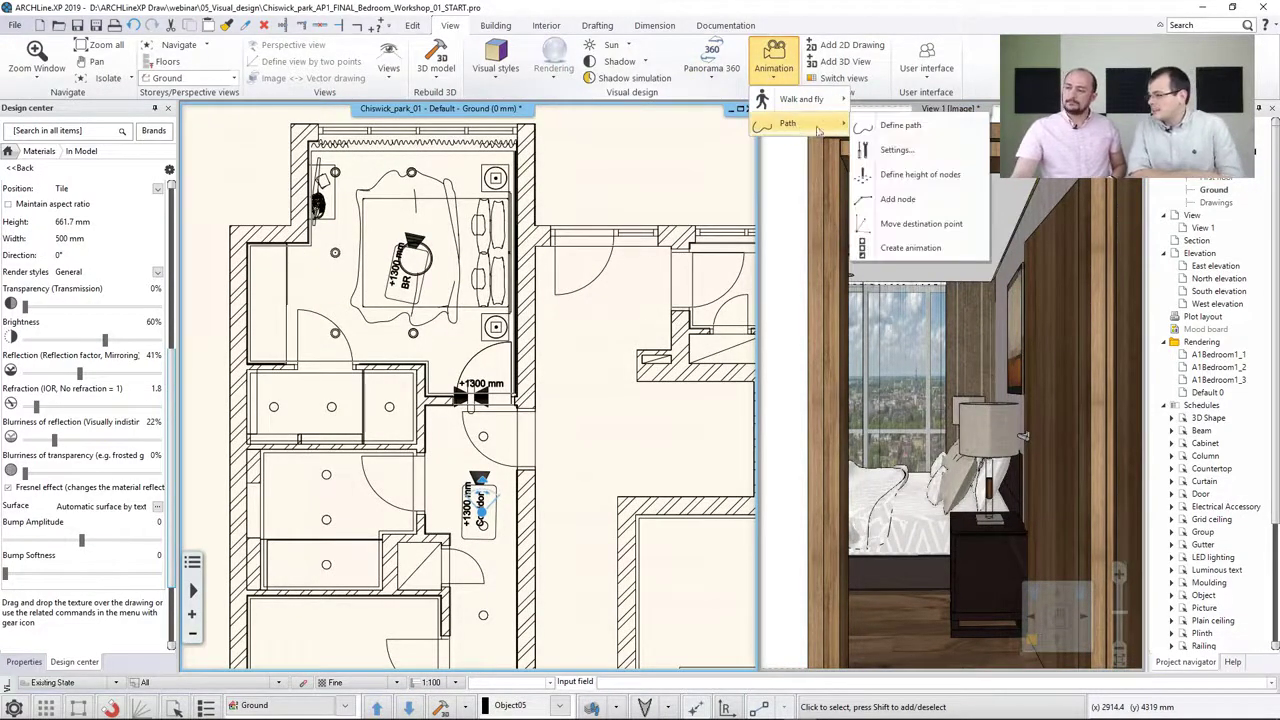
left_click(898, 126)
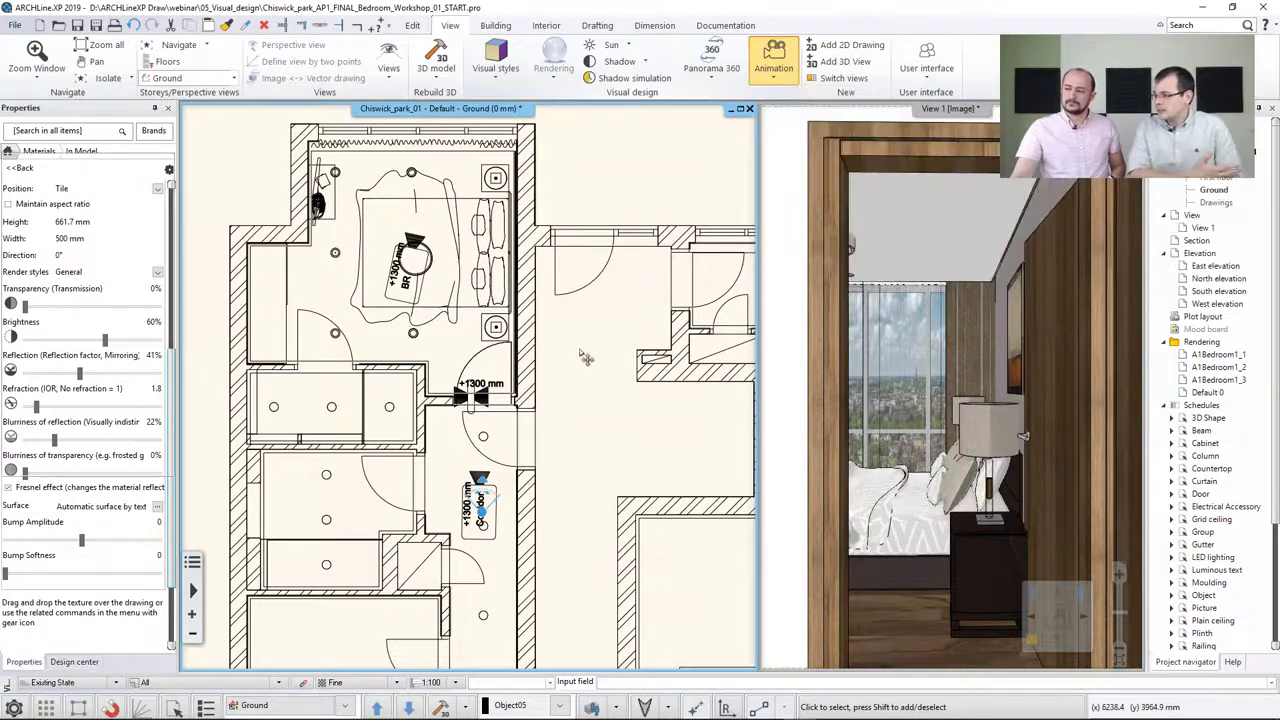
scroll(557, 295, "down", 3)
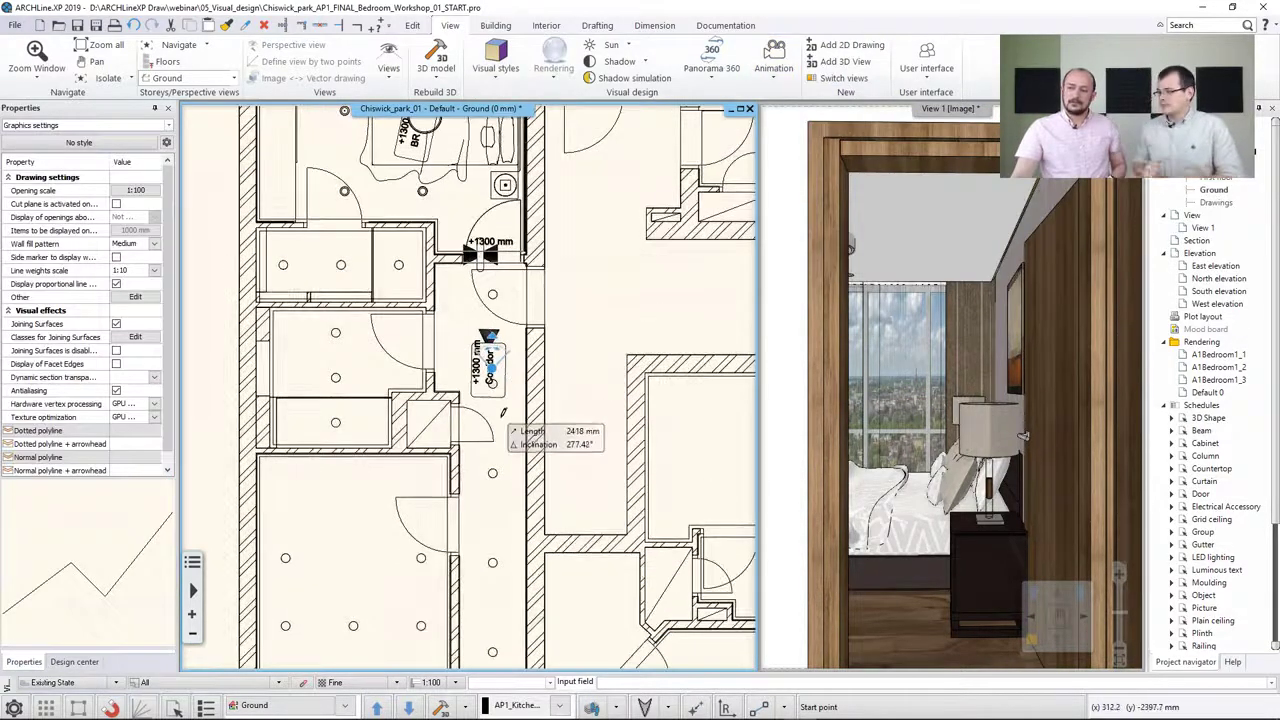
key("Escape")
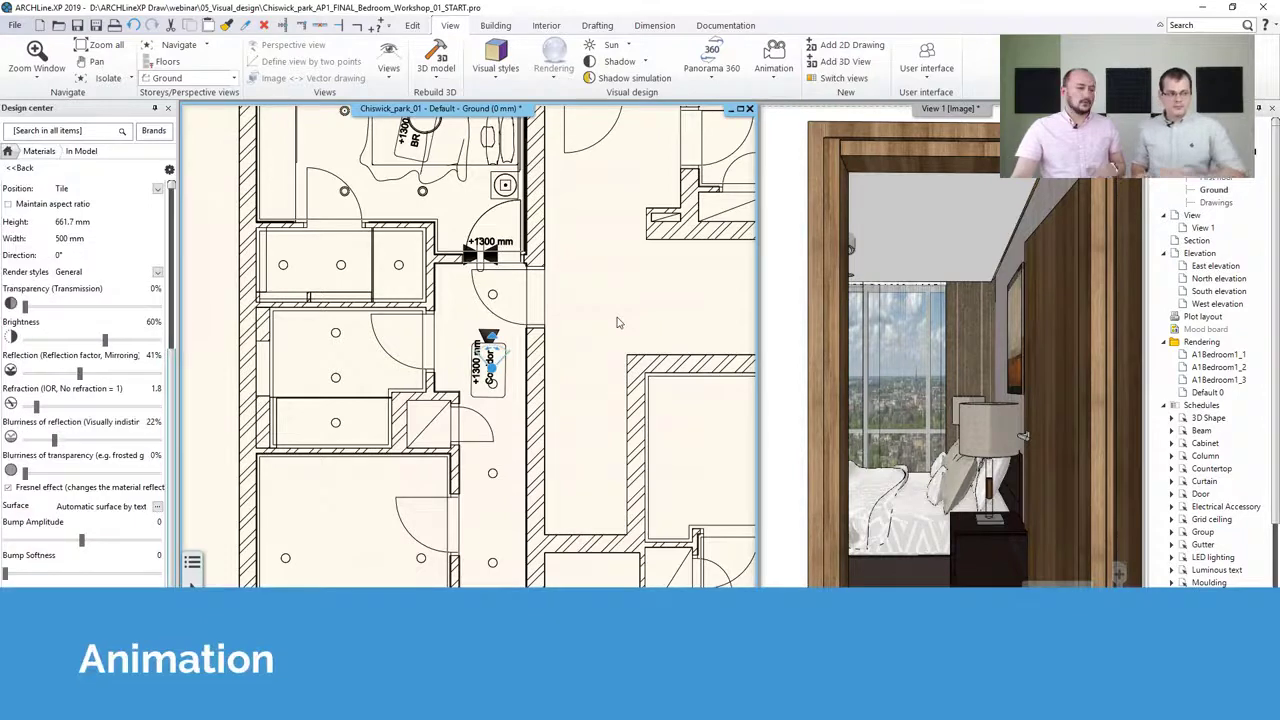
Define an animation path running from the corridor through the bedroom doorway to the foot of the bed
left_click(773, 60)
mouse_move(787, 128)
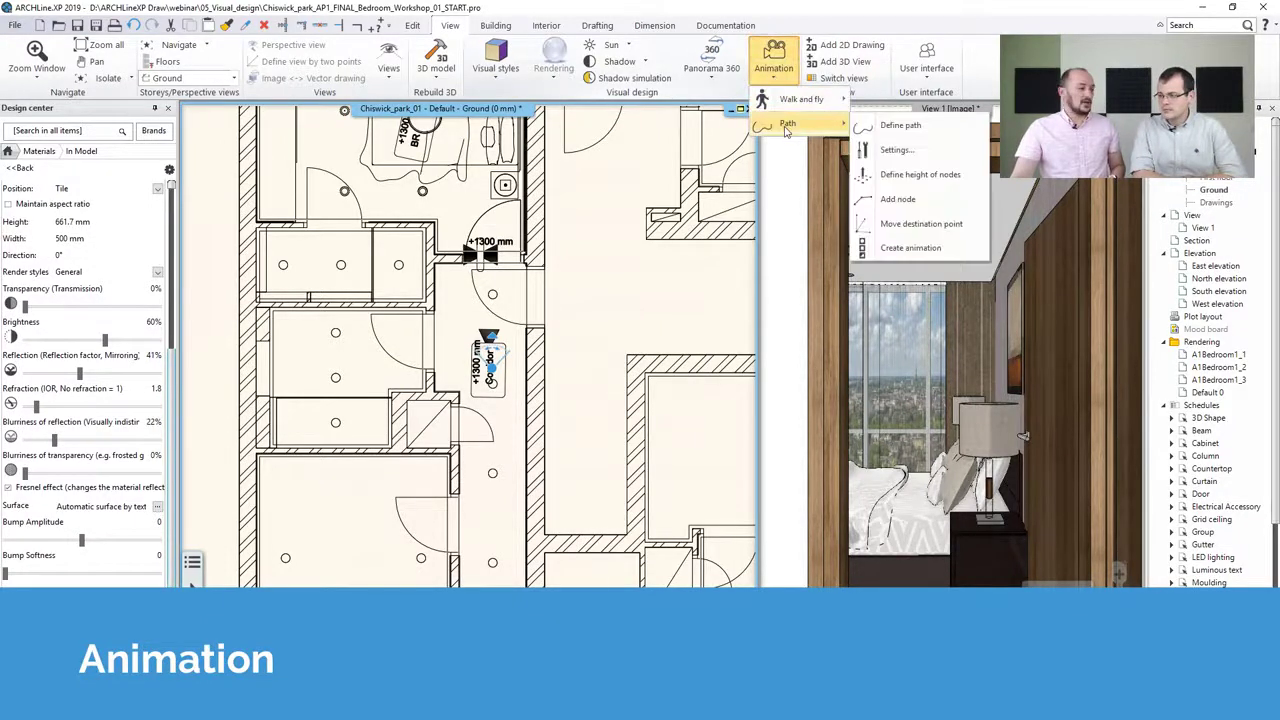
left_click(890, 125)
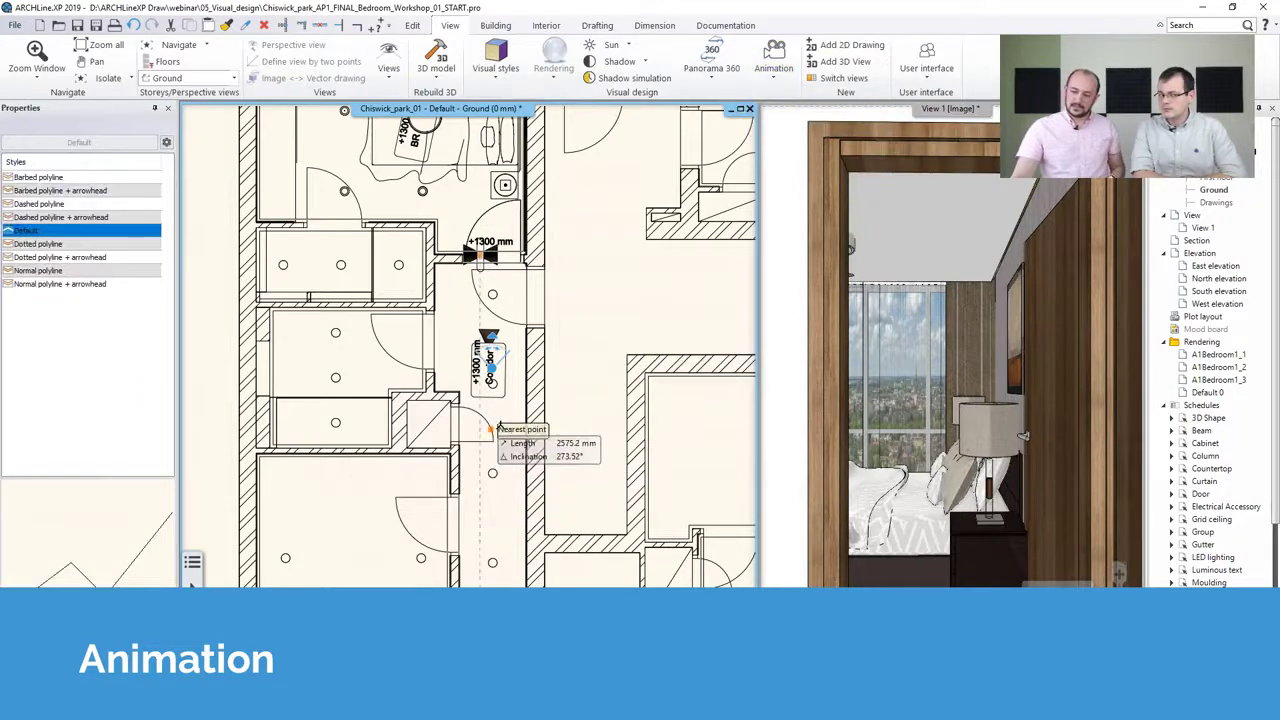
left_click(490, 426)
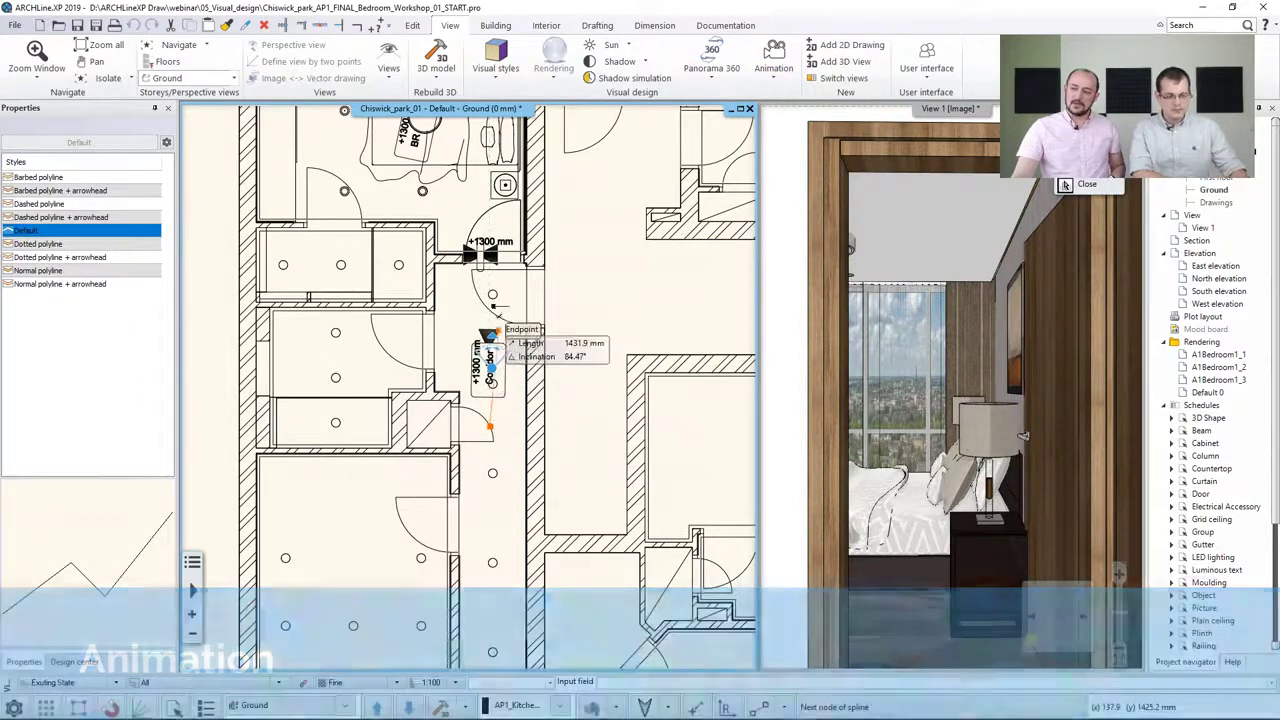
left_click(488, 252)
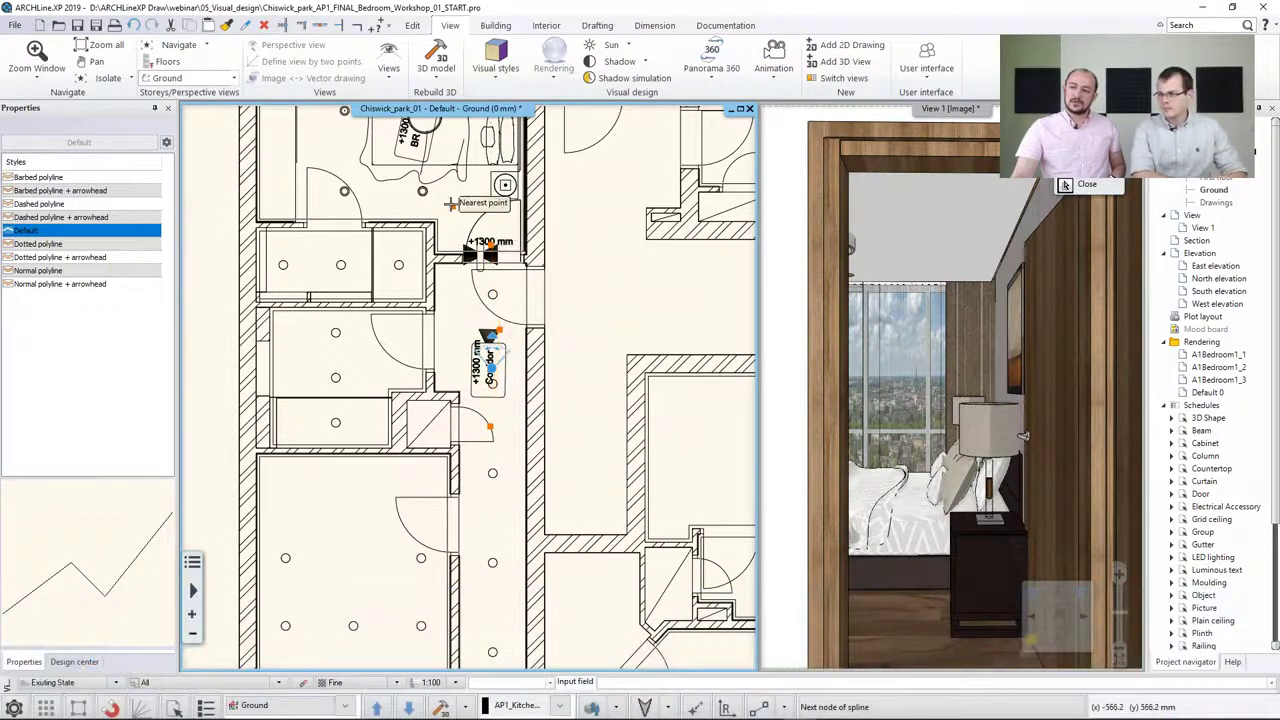
left_click(344, 190)
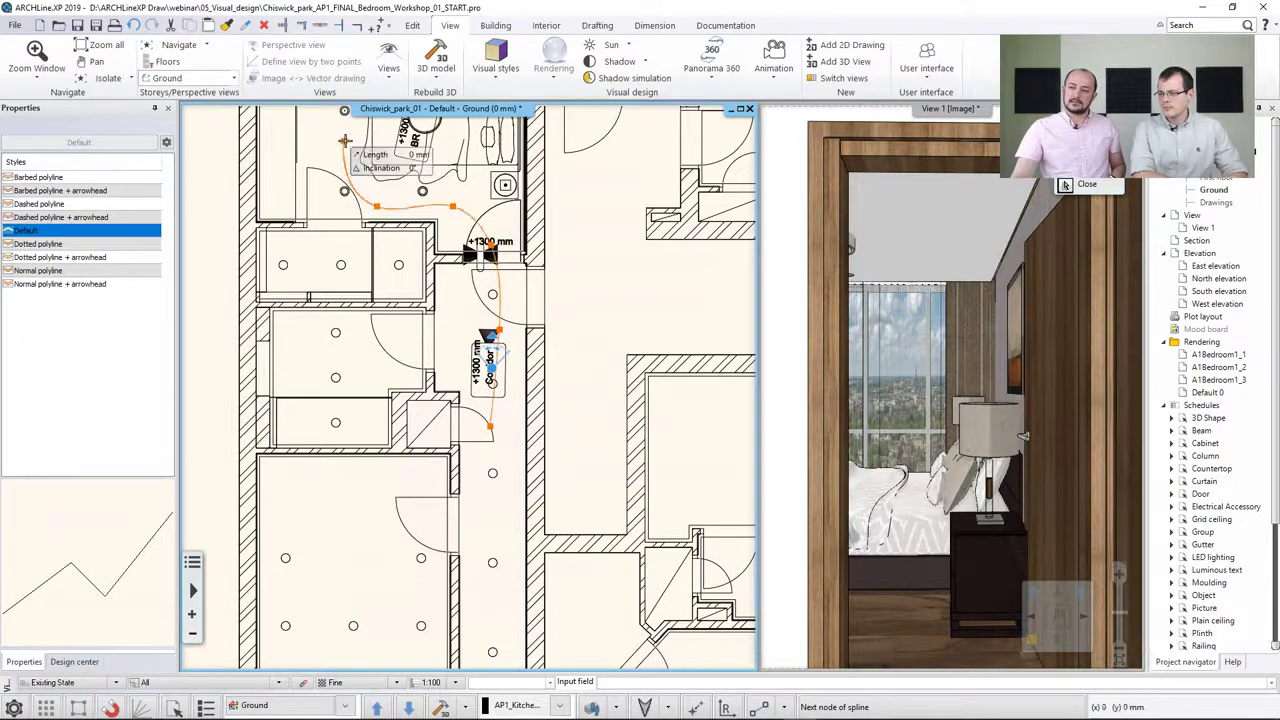
double_click(344, 138)
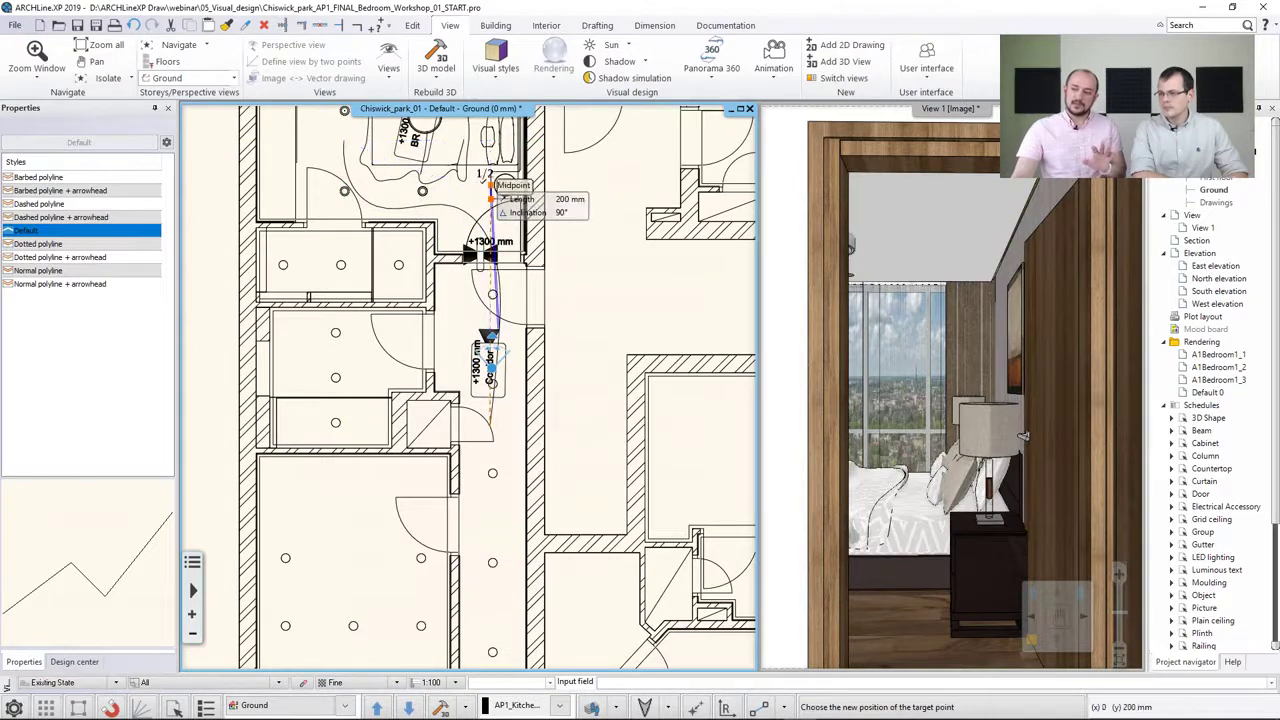
Move a path node's target point toward the bed and confirm observer and target heights of 1500 mm for all nodes
middle_click_drag(486, 174, 474, 234)
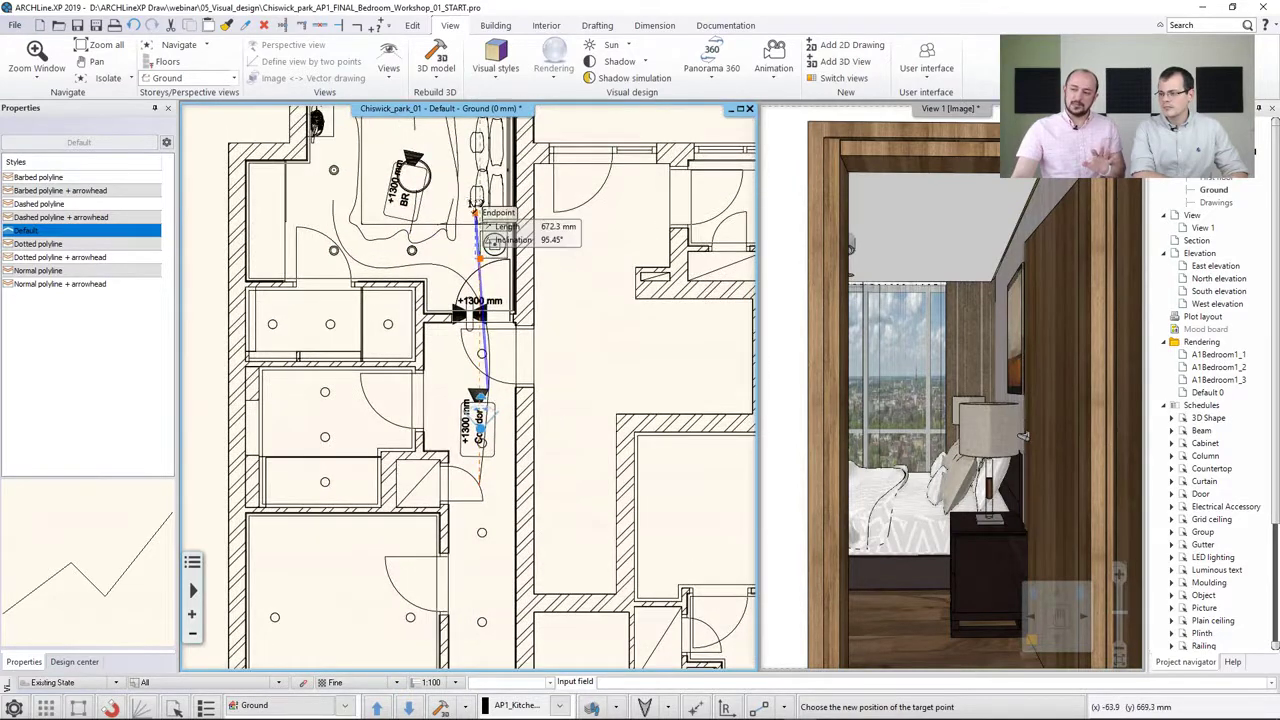
left_click(453, 153)
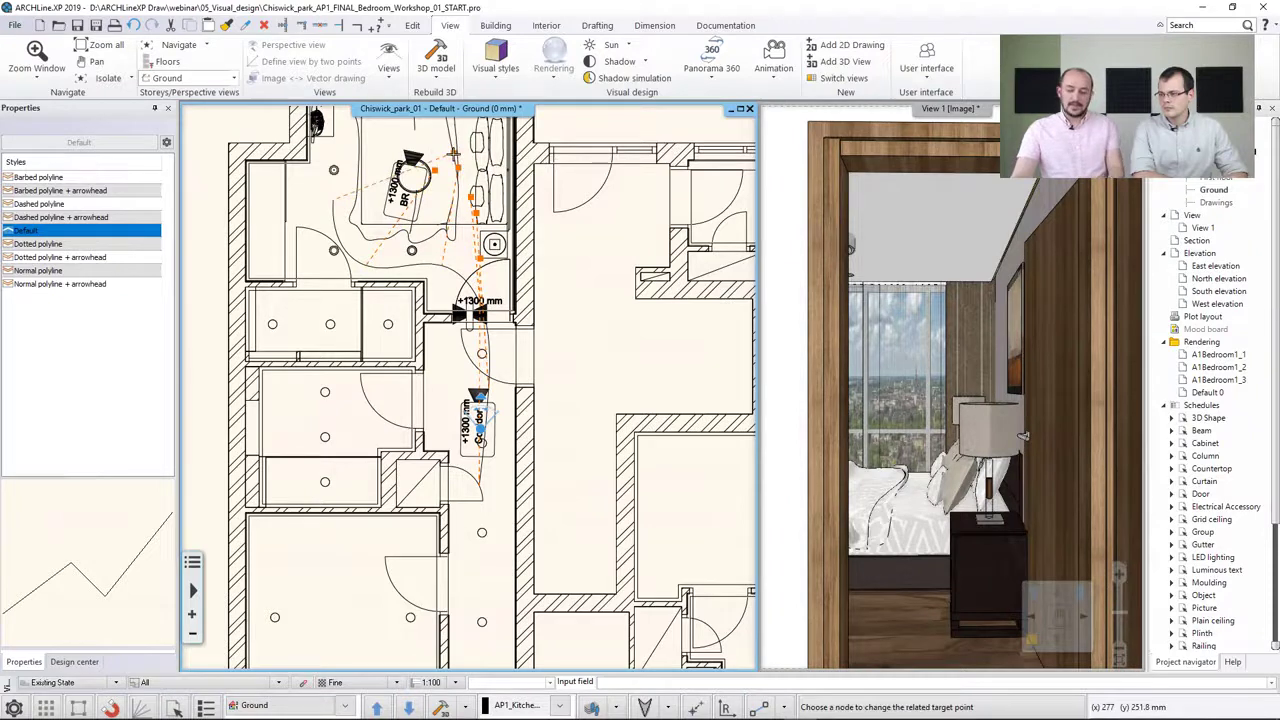
right_click(454, 156)
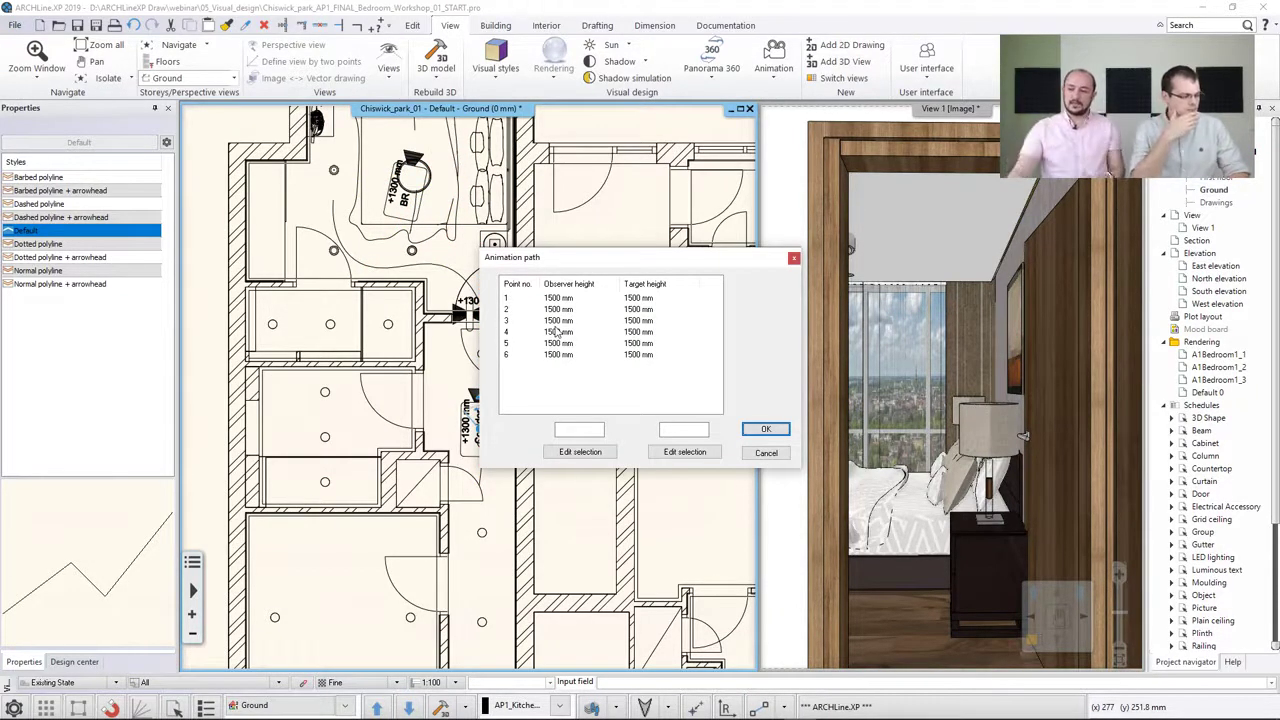
left_click(763, 431)
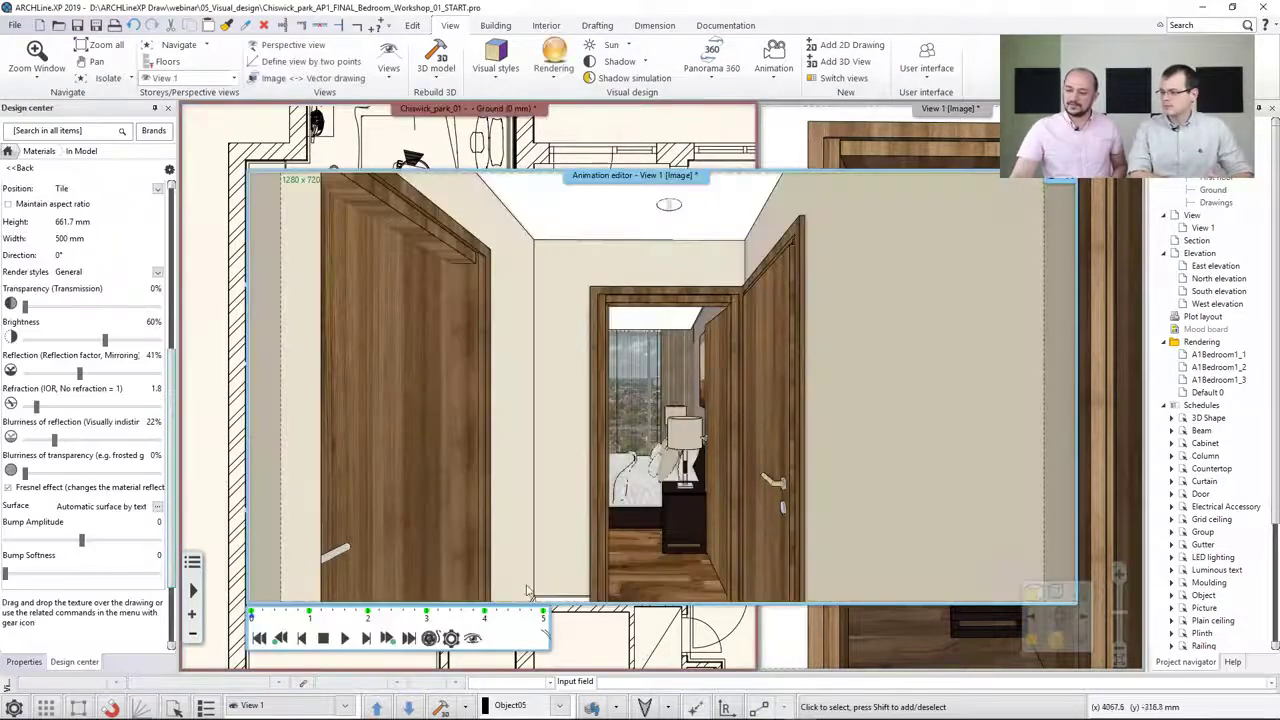
Play the walkthrough animation, review its animation settings, and scrub through the timeline
left_click(345, 640)
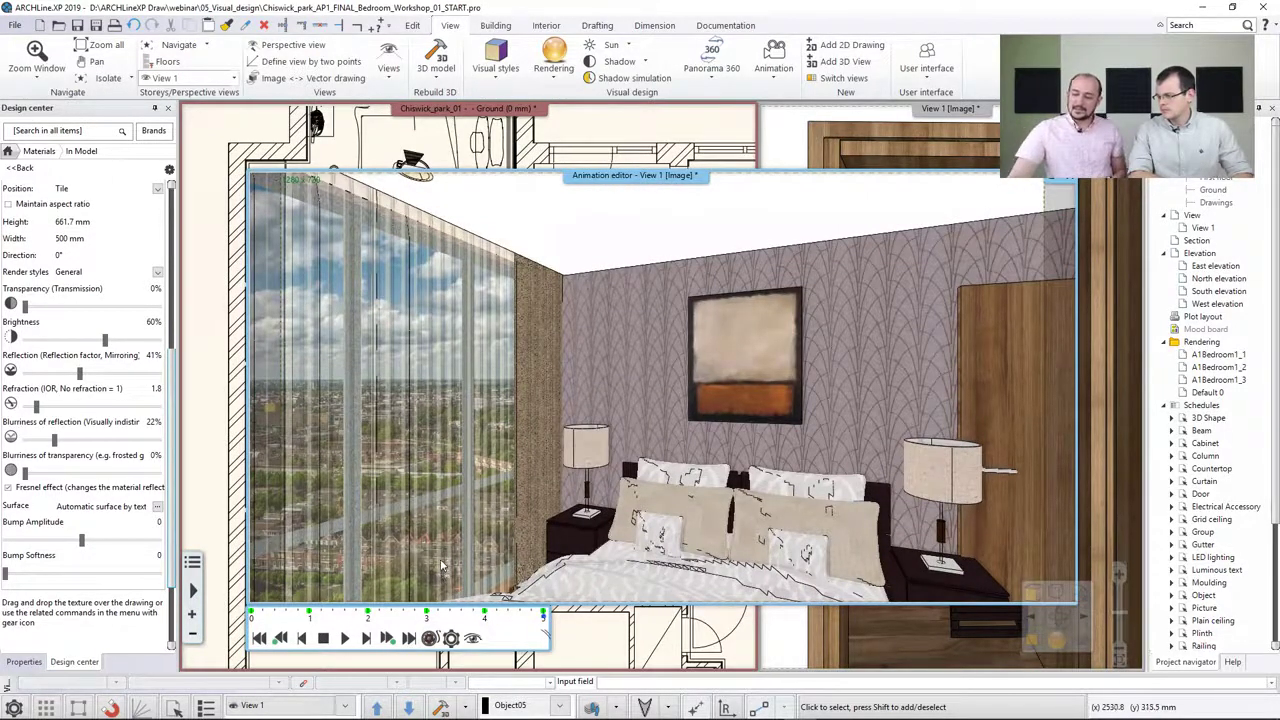
left_click(451, 639)
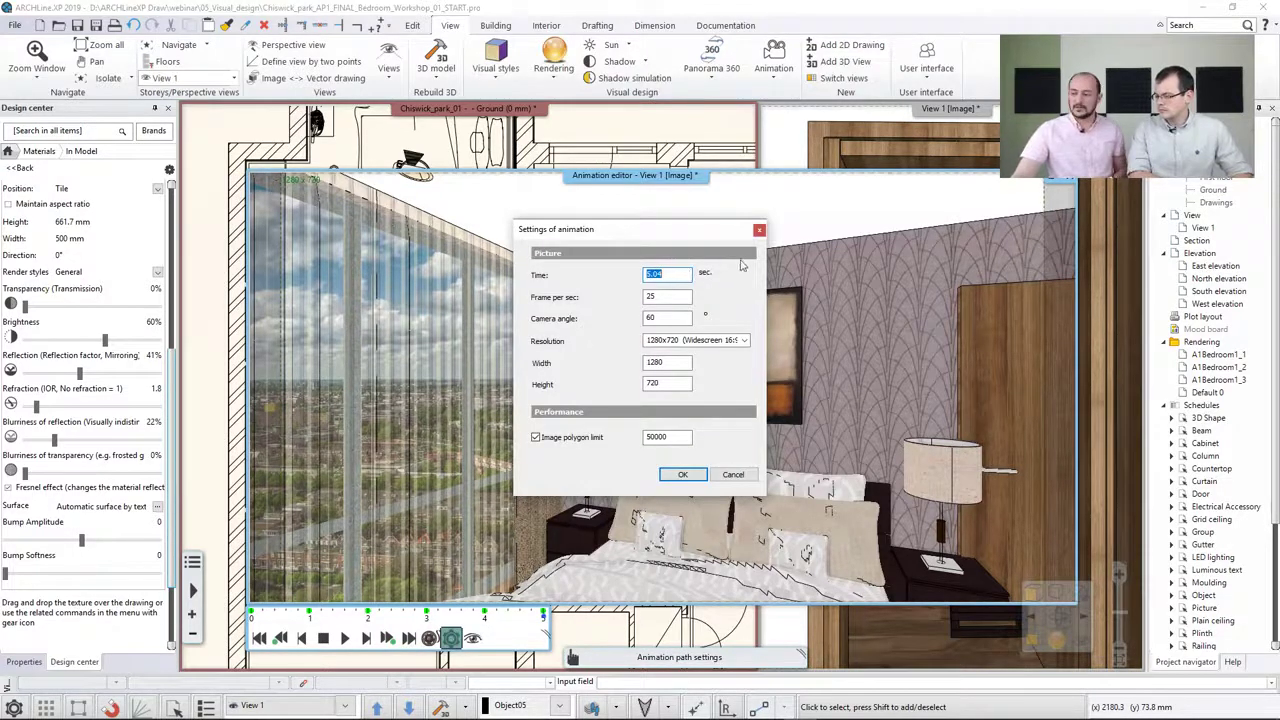
left_click(759, 230)
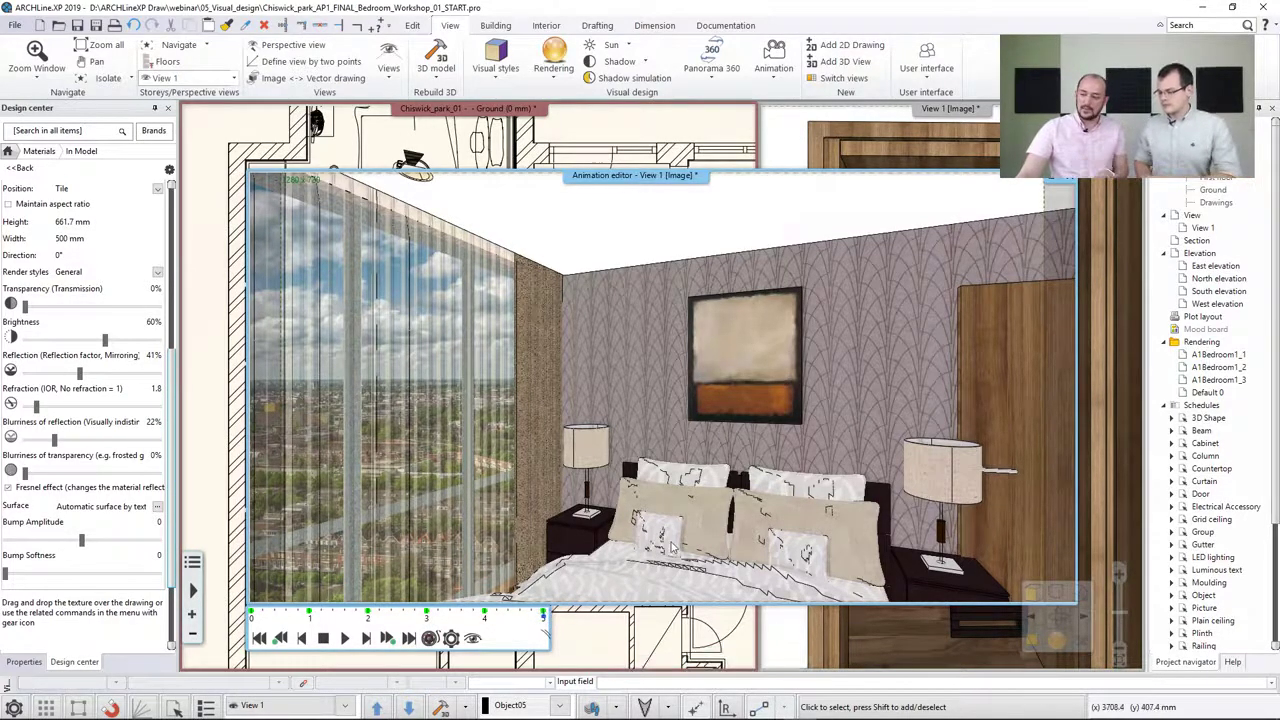
middle_click_drag(675, 548, 677, 514)
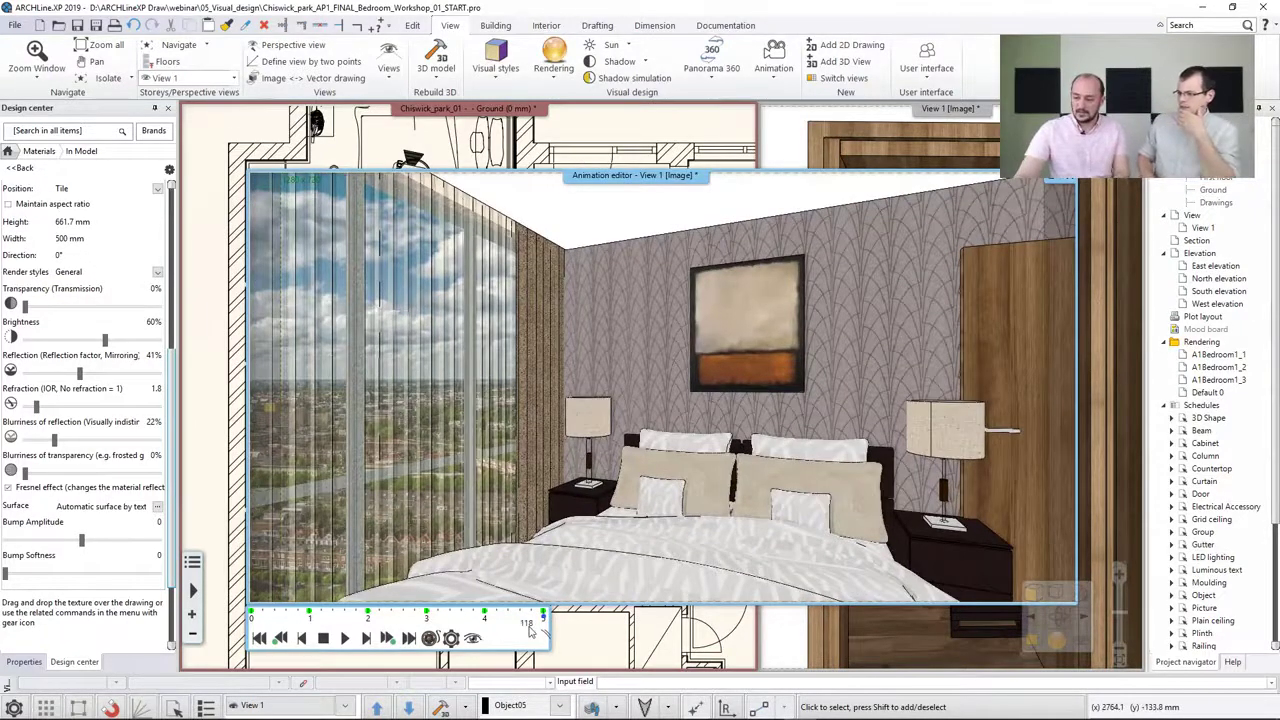
mouse_move(545, 619)
left_mouse_down()
mouse_move(484, 620)
mouse_move(537, 622)
mouse_move(489, 621)
mouse_move(524, 622)
left_mouse_up()
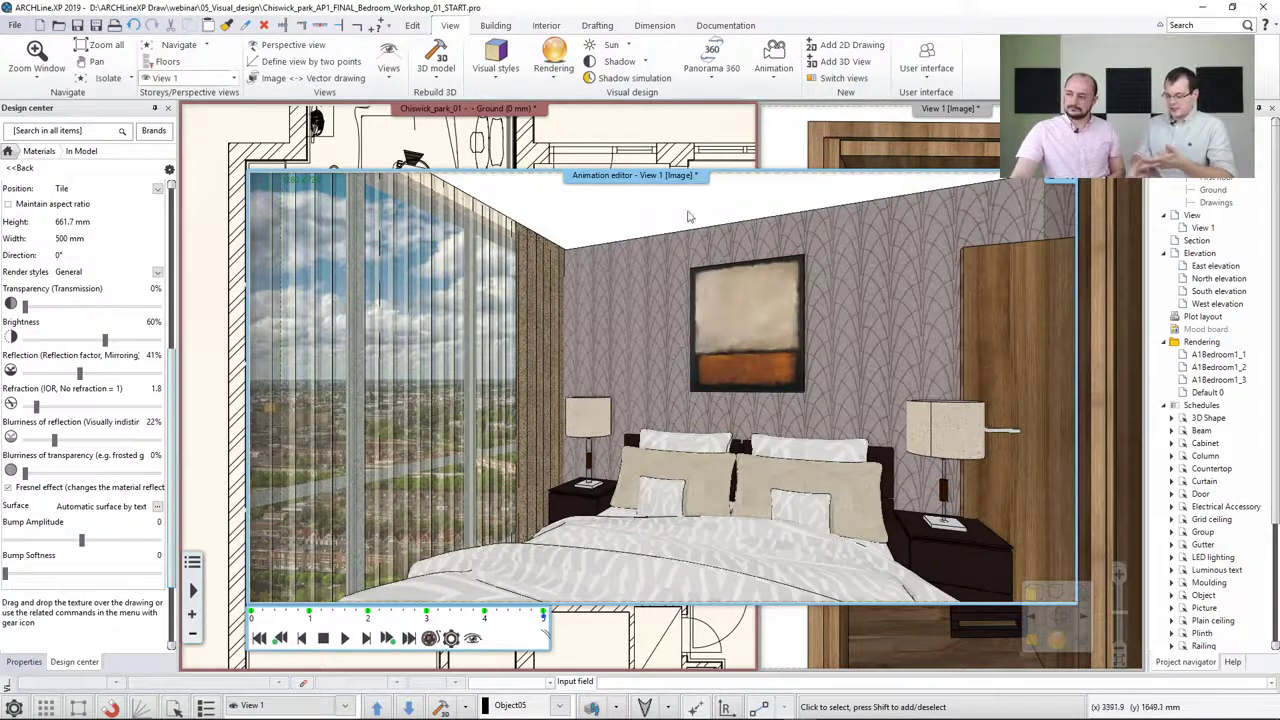
Minimize the program, switch to ARCHLine.XP Live and open the recent project 01_latvanytervezes
left_click(1258, 7)
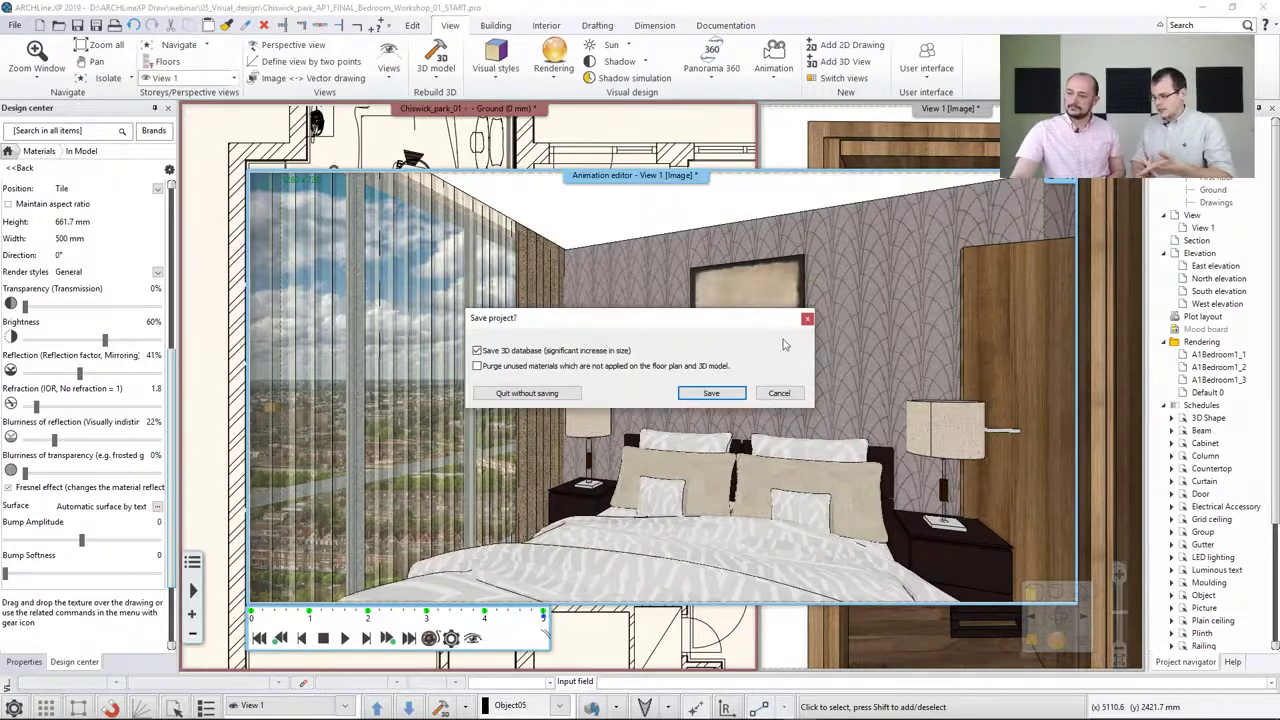
left_click(779, 393)
left_click(1194, 8)
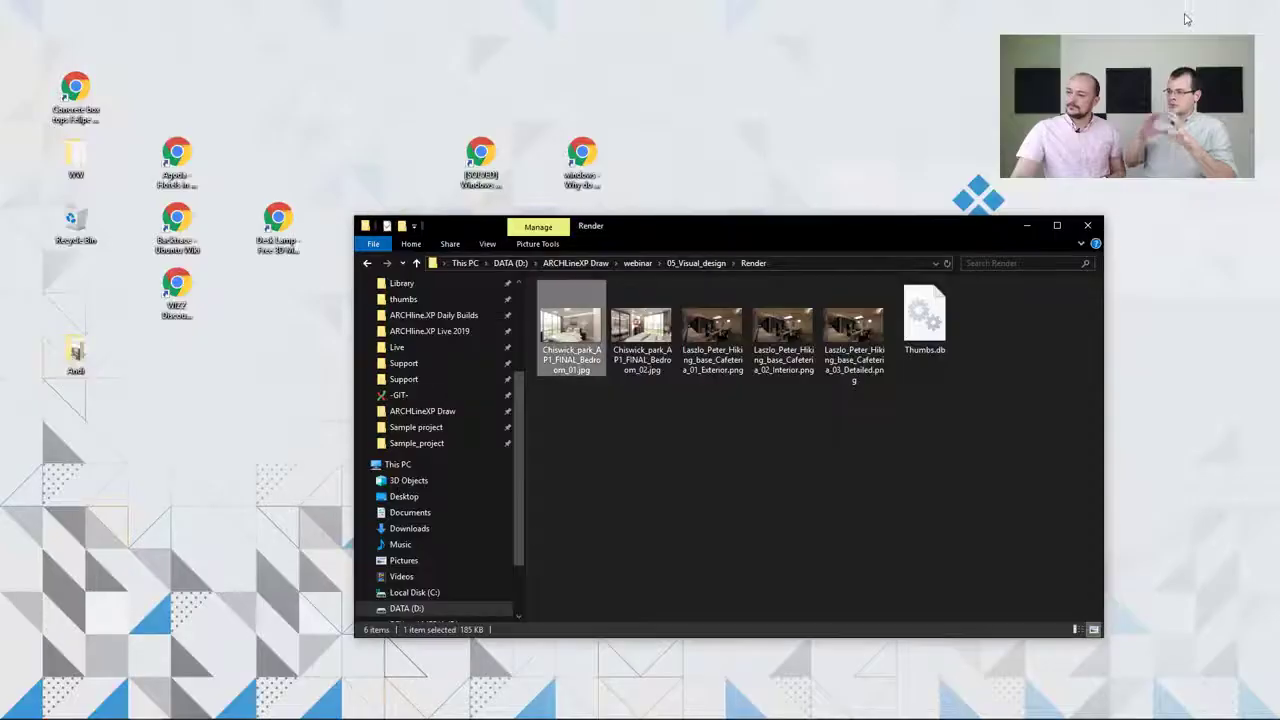
mouse_move(473, 712)
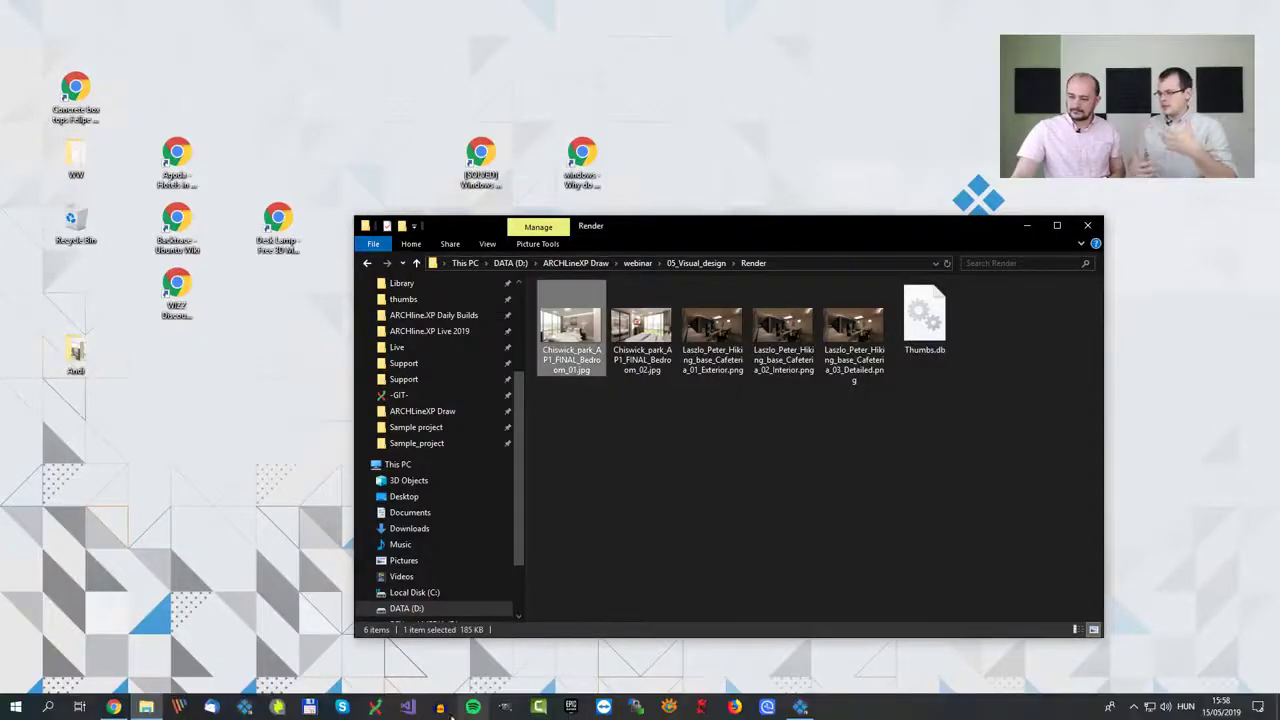
left_click(281, 708)
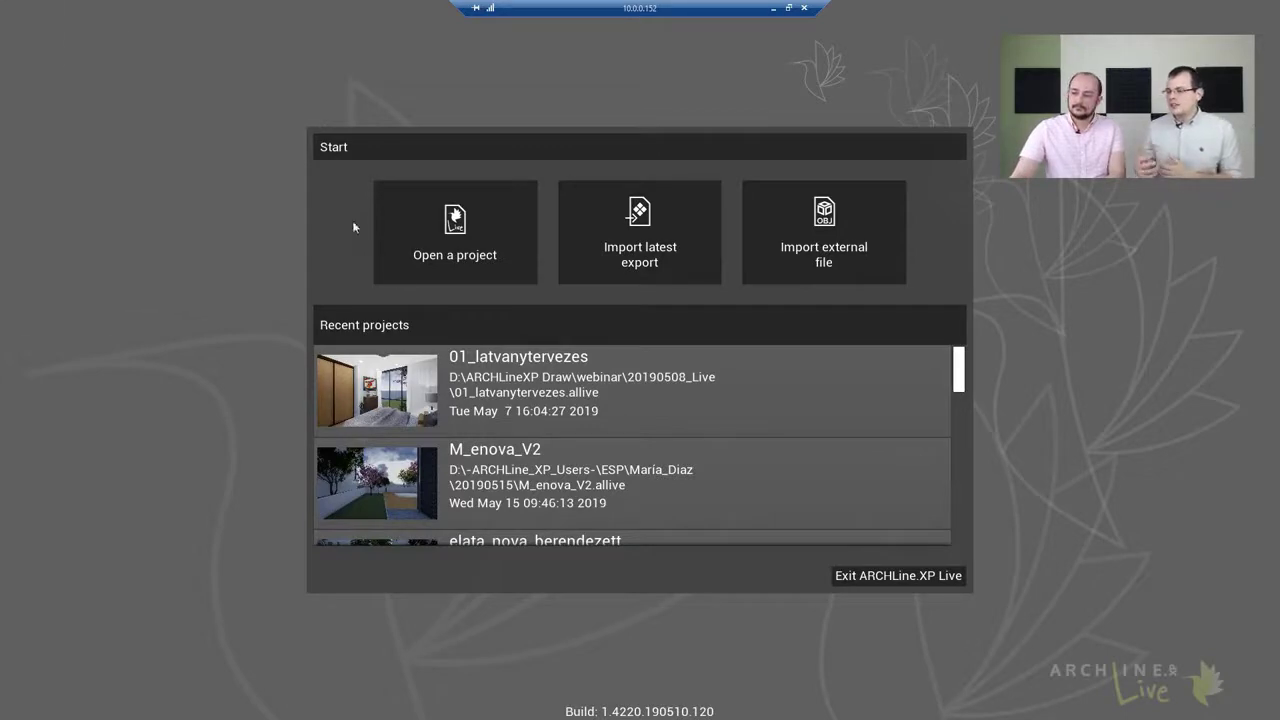
left_click(504, 387)
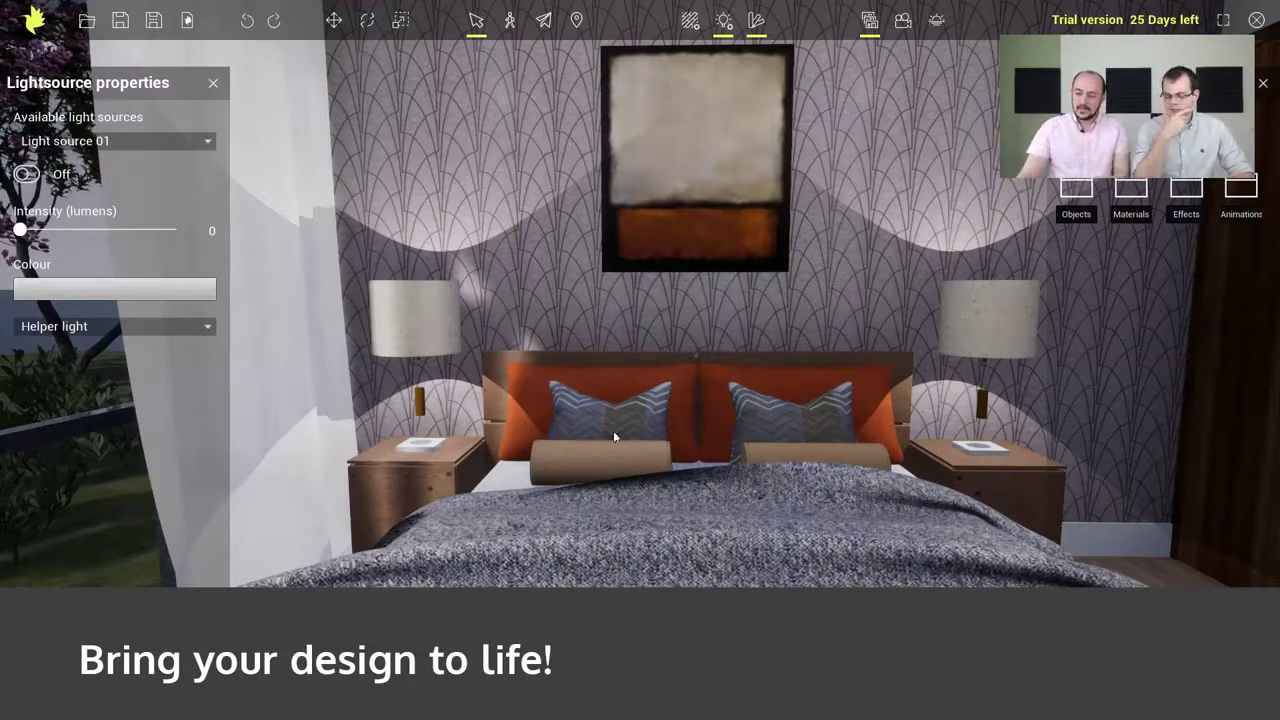
Edit materials and lower the bedroom wallpaper's brightness to about 0.55
scroll(613, 430, "up", 5)
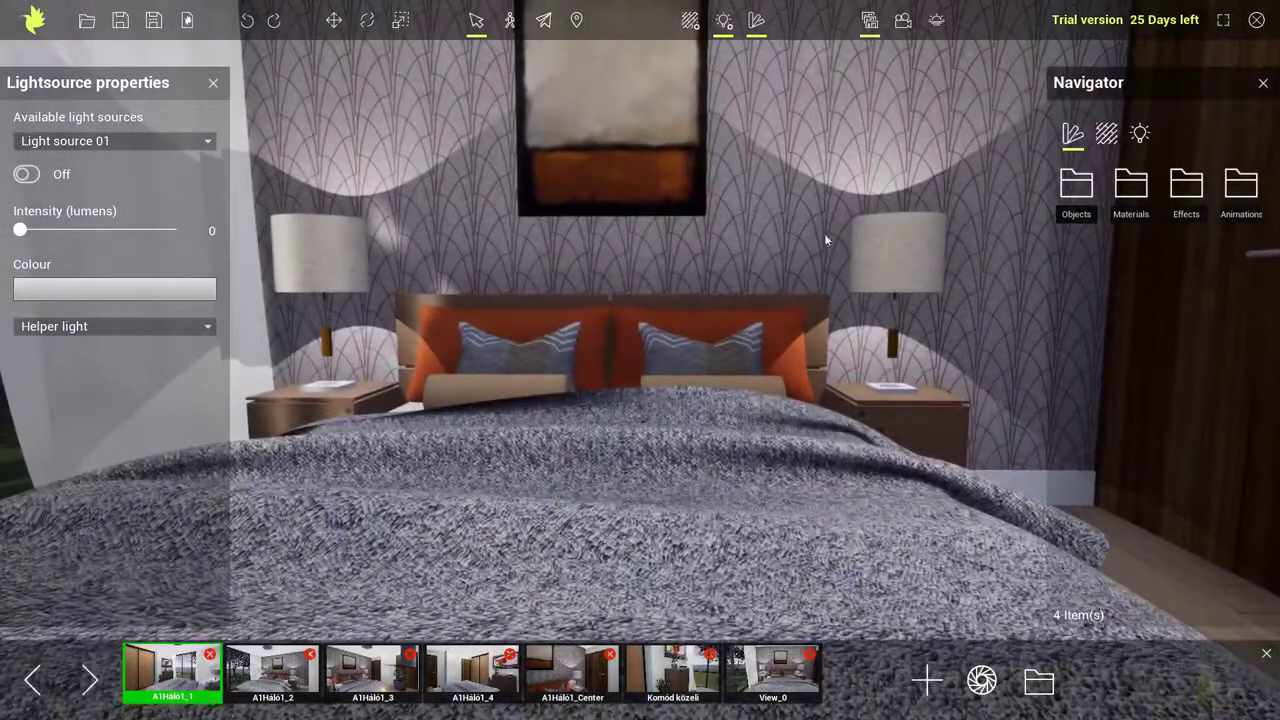
left_click(691, 21)
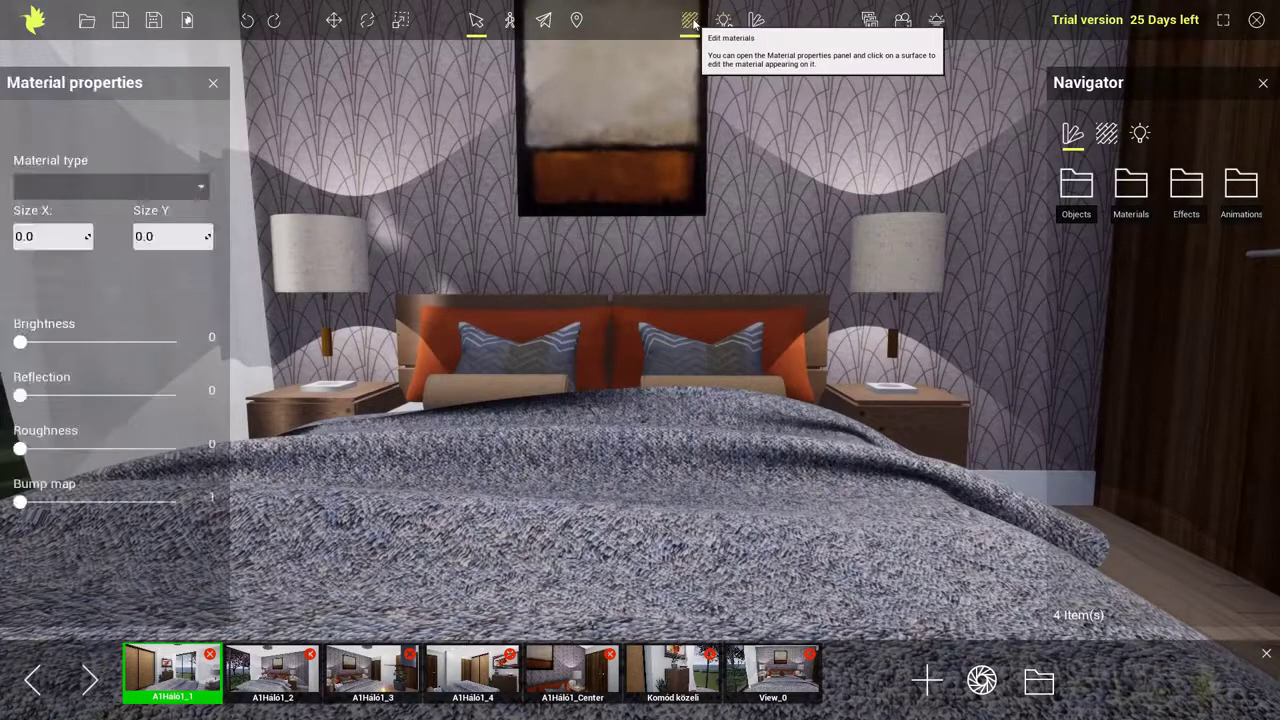
left_click_drag(20, 341, 28, 341)
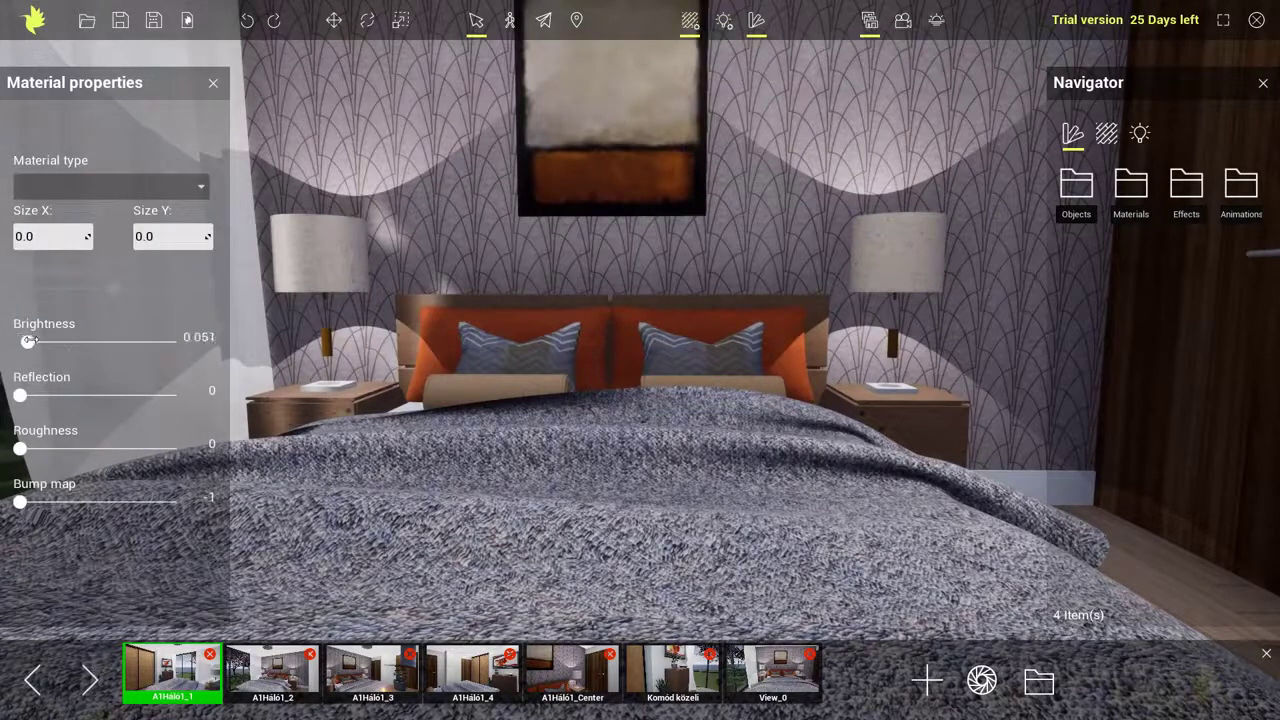
left_click(740, 178)
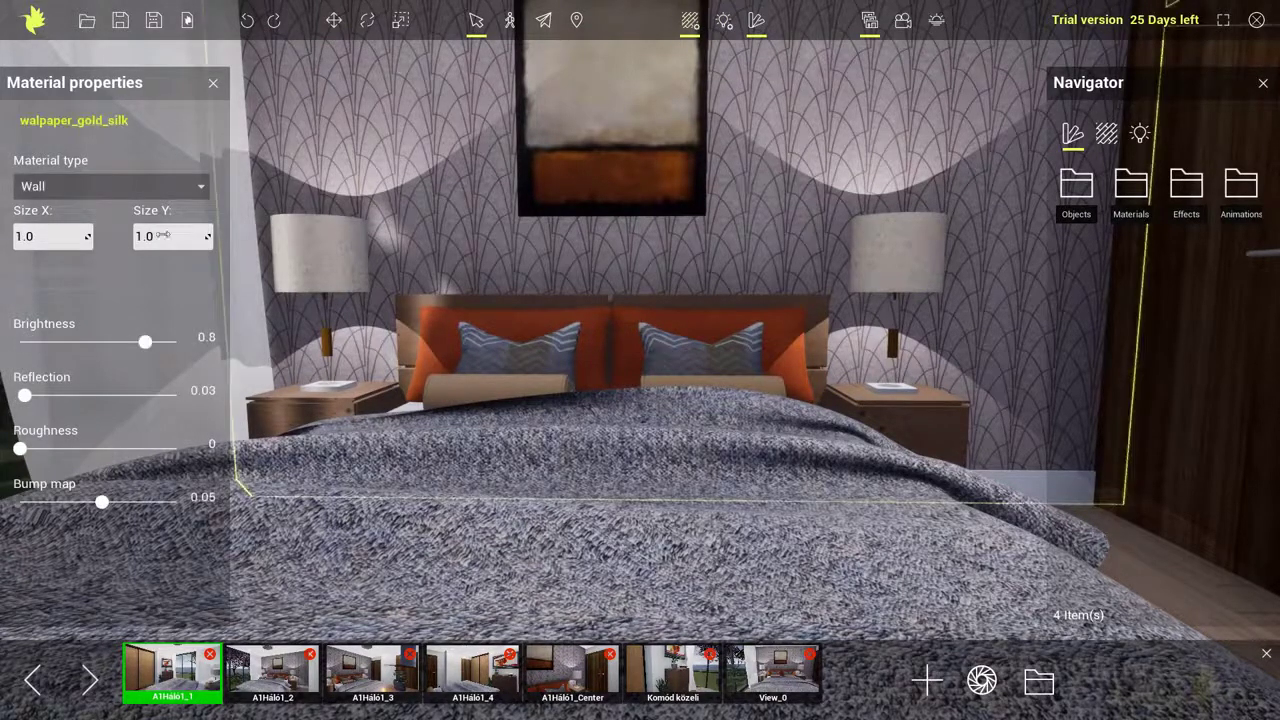
mouse_move(145, 341)
left_mouse_down()
mouse_move(67, 341)
mouse_move(126, 340)
left_mouse_up()
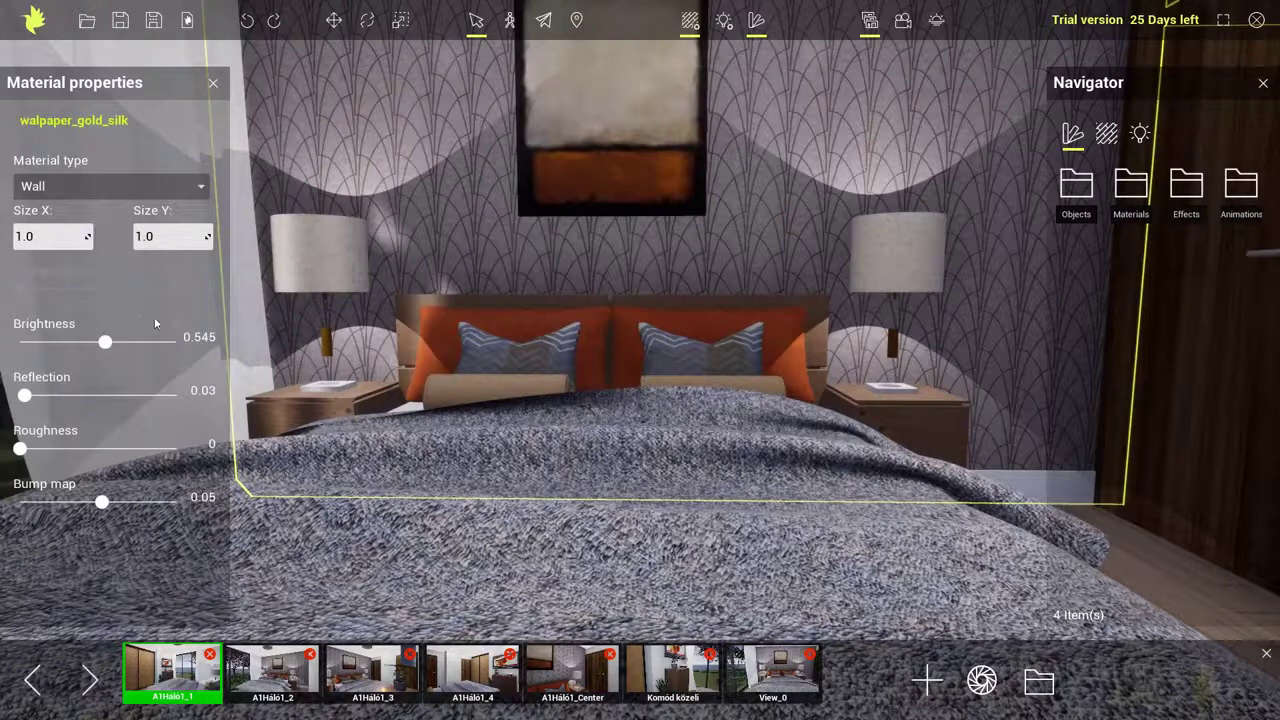
Select the right bedside lamp and raise its light intensity to about 3,000 lumens, toggling the light off and on
left_click(872, 248)
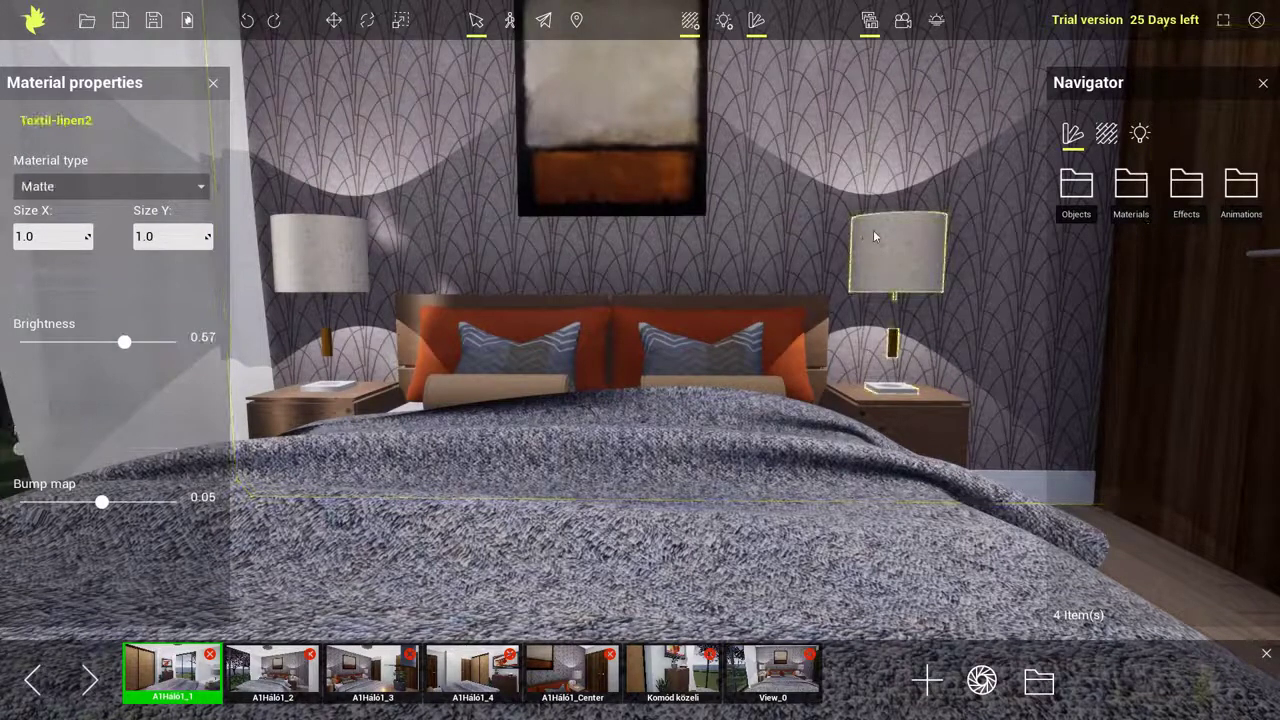
left_click(724, 21)
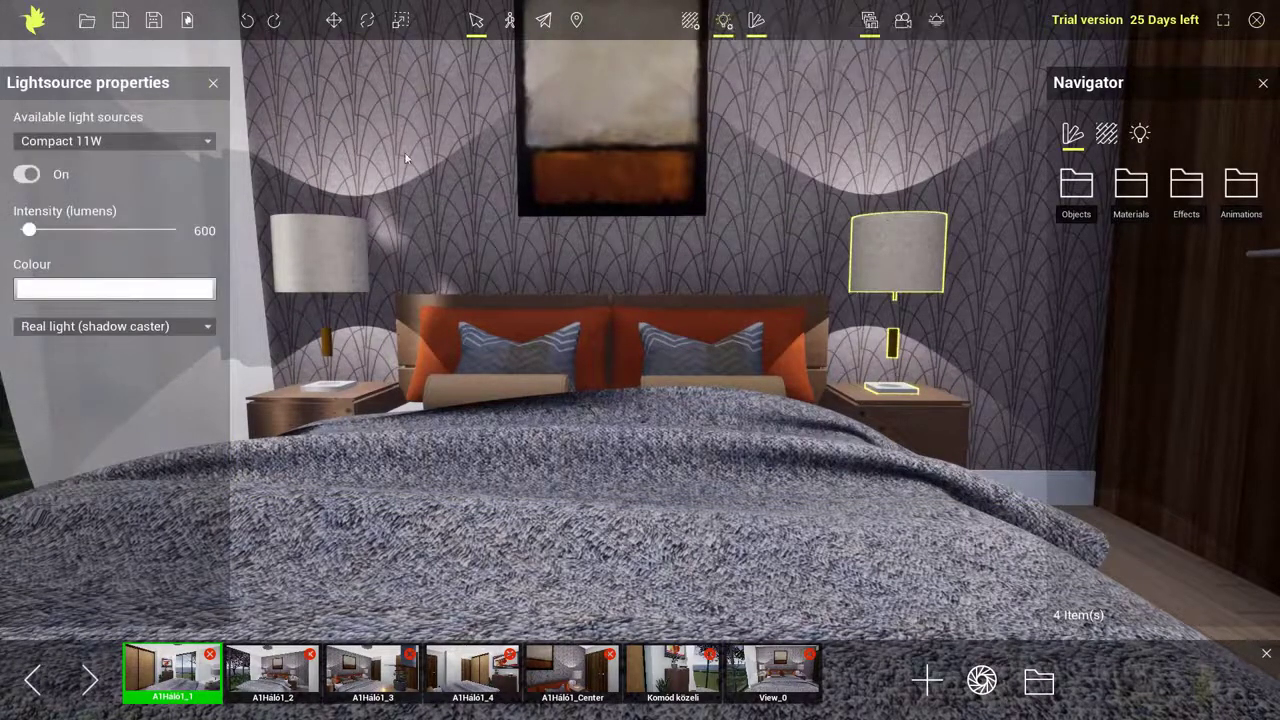
left_click_drag(29, 233, 66, 231)
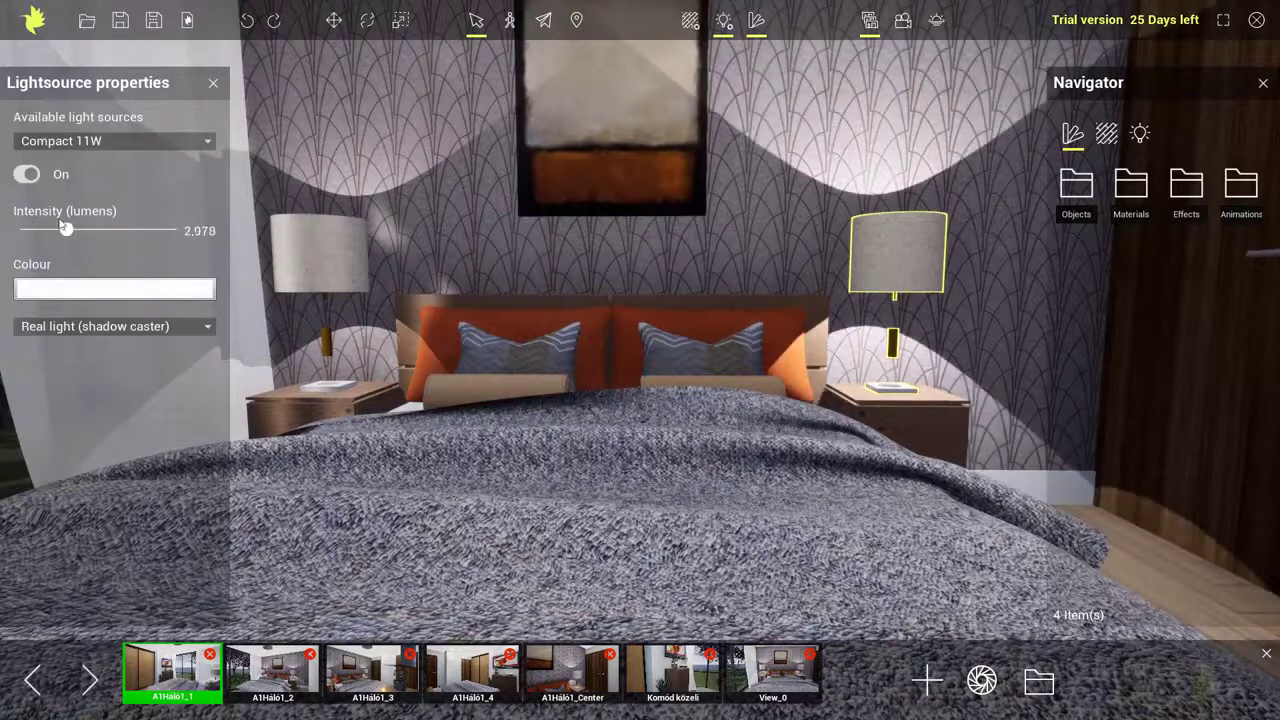
left_click(26, 175)
left_click(26, 175)
Place the Dennis walking human figure on the floor near the bedroom doorway
middle_click_drag(803, 550, 577, 496)
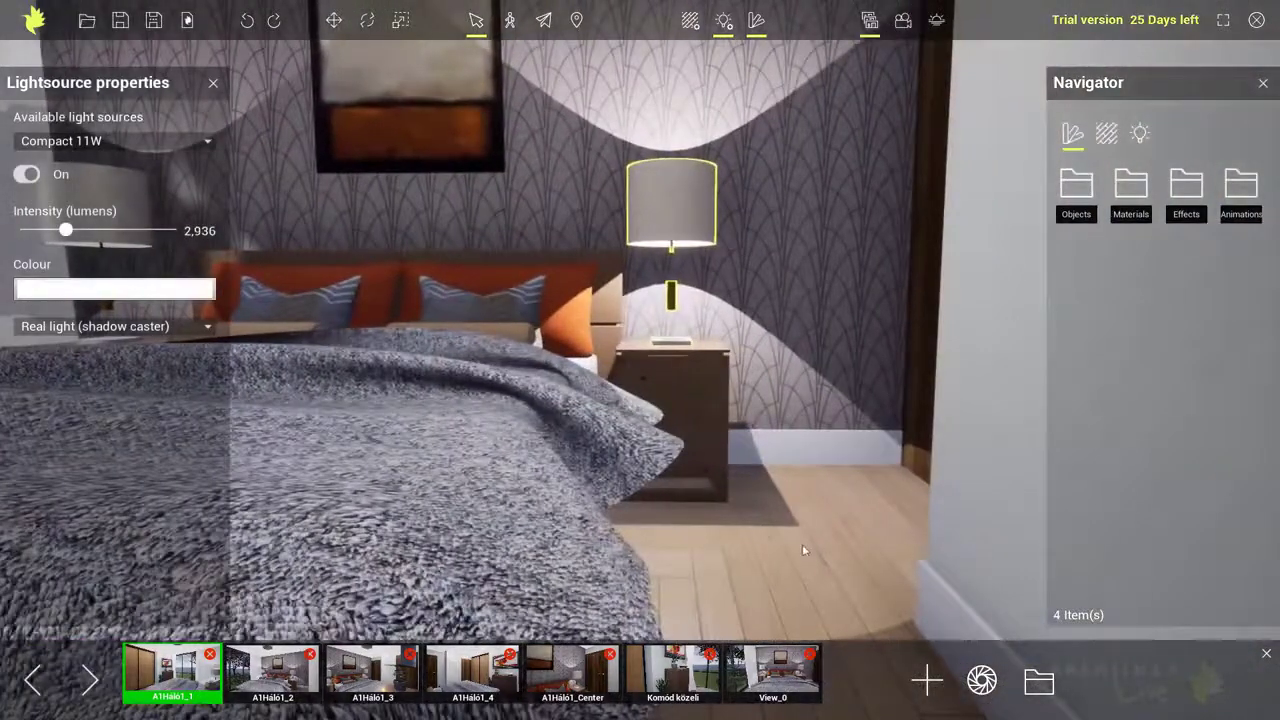
left_click(1078, 192)
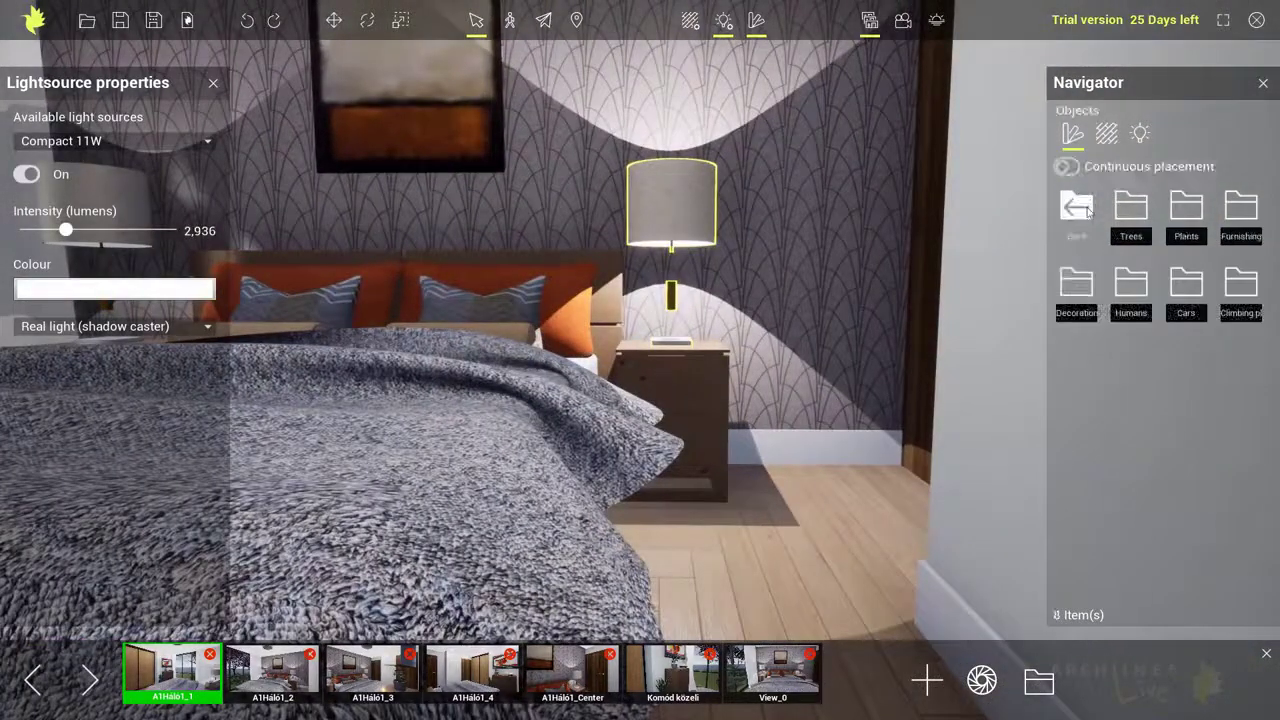
left_click(1131, 290)
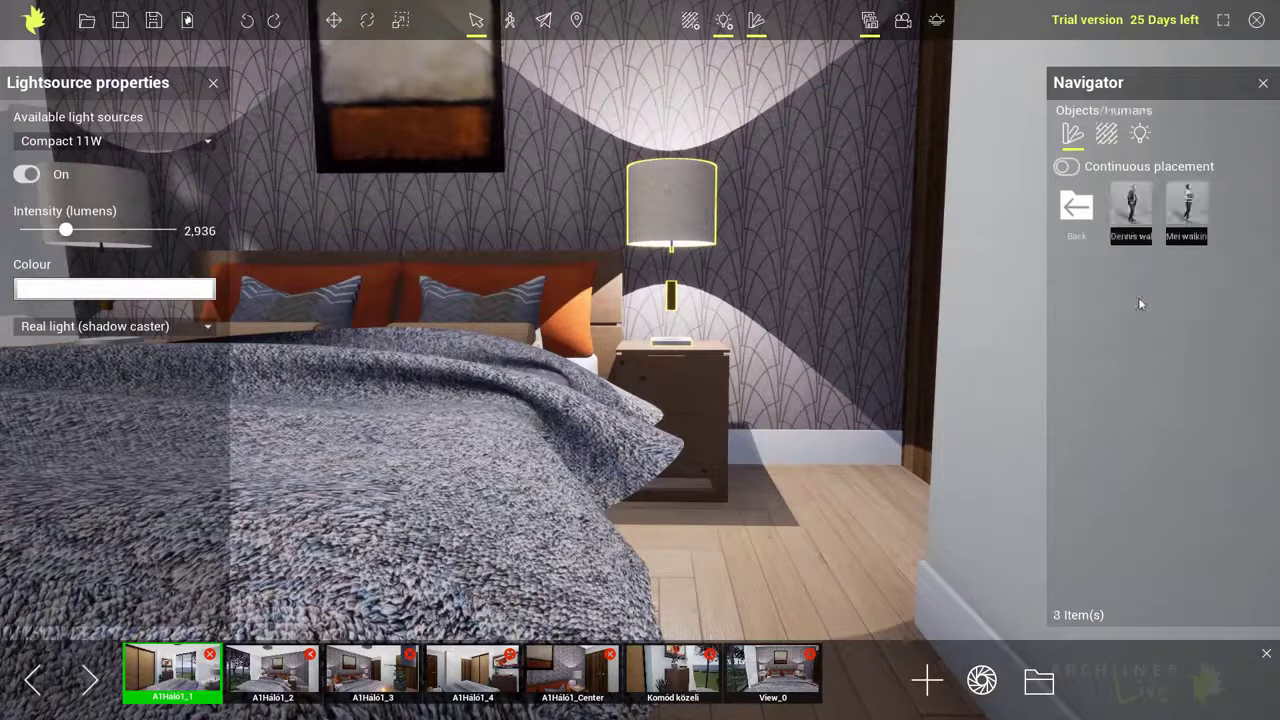
left_click_drag(1131, 212, 846, 490)
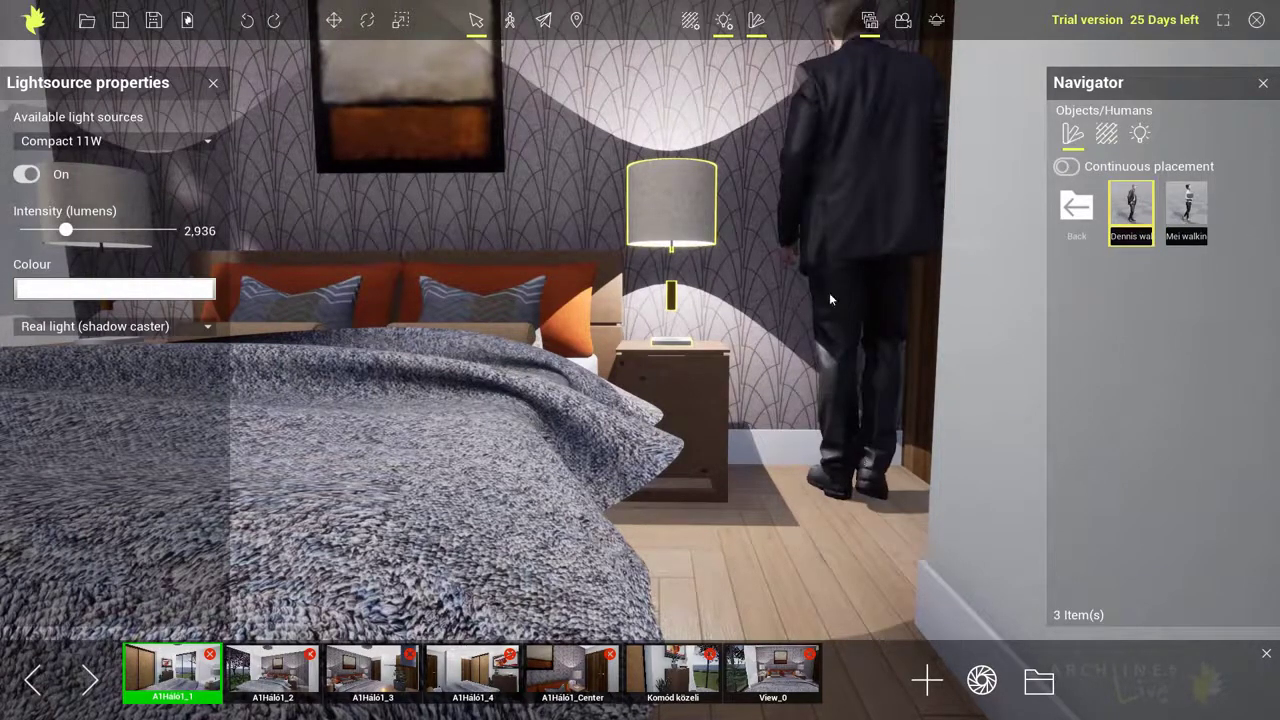
Select the Dennis human figure and rotate it to face into the bedroom
left_click(695, 21)
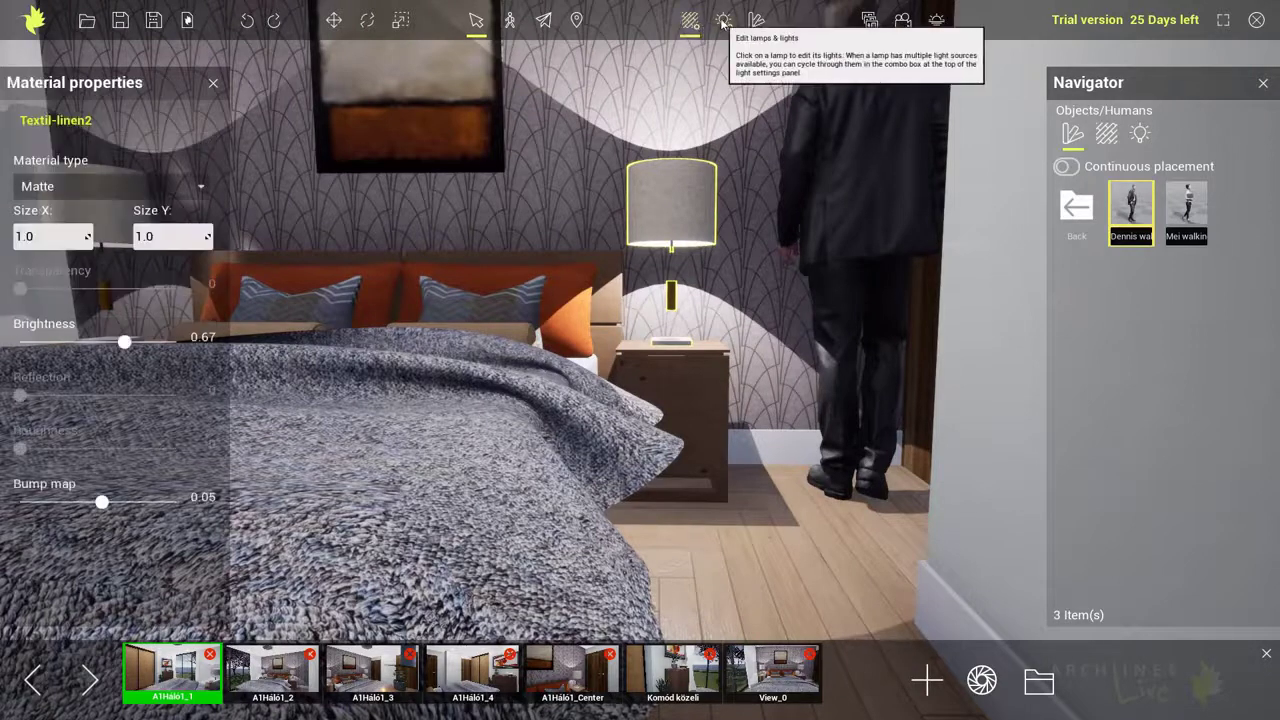
left_click(723, 20)
left_click(756, 20)
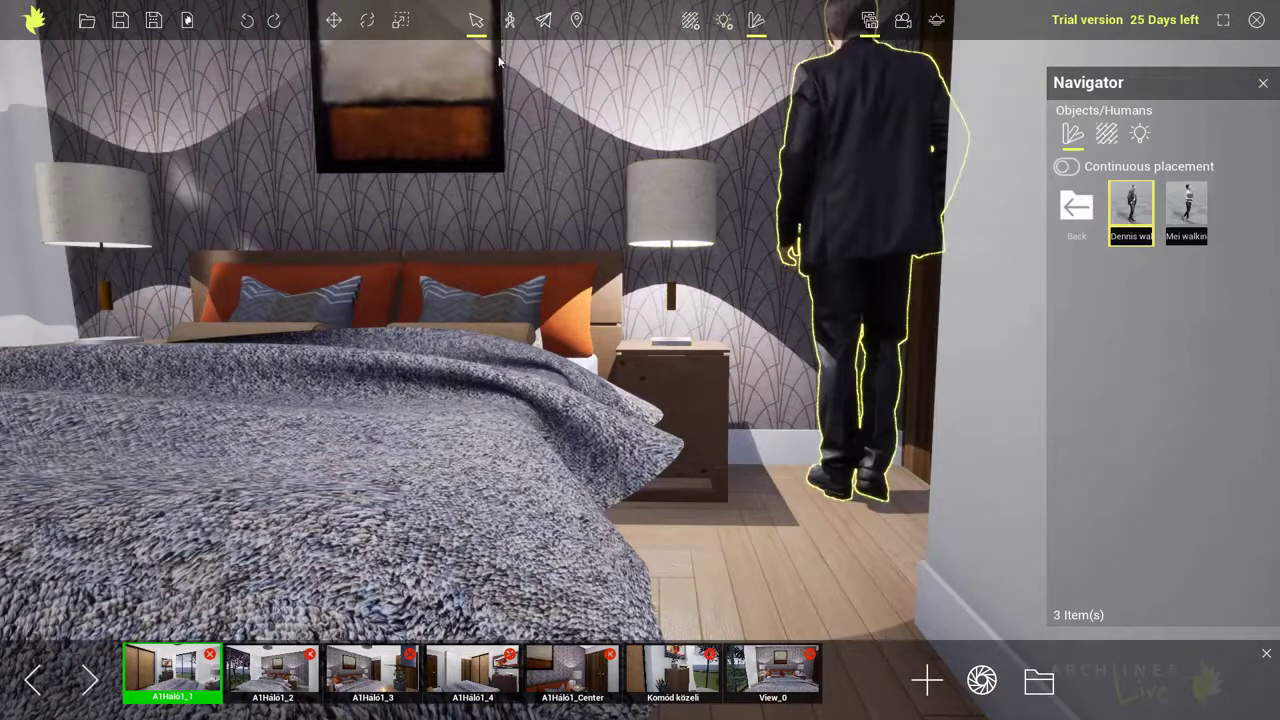
left_click(369, 22)
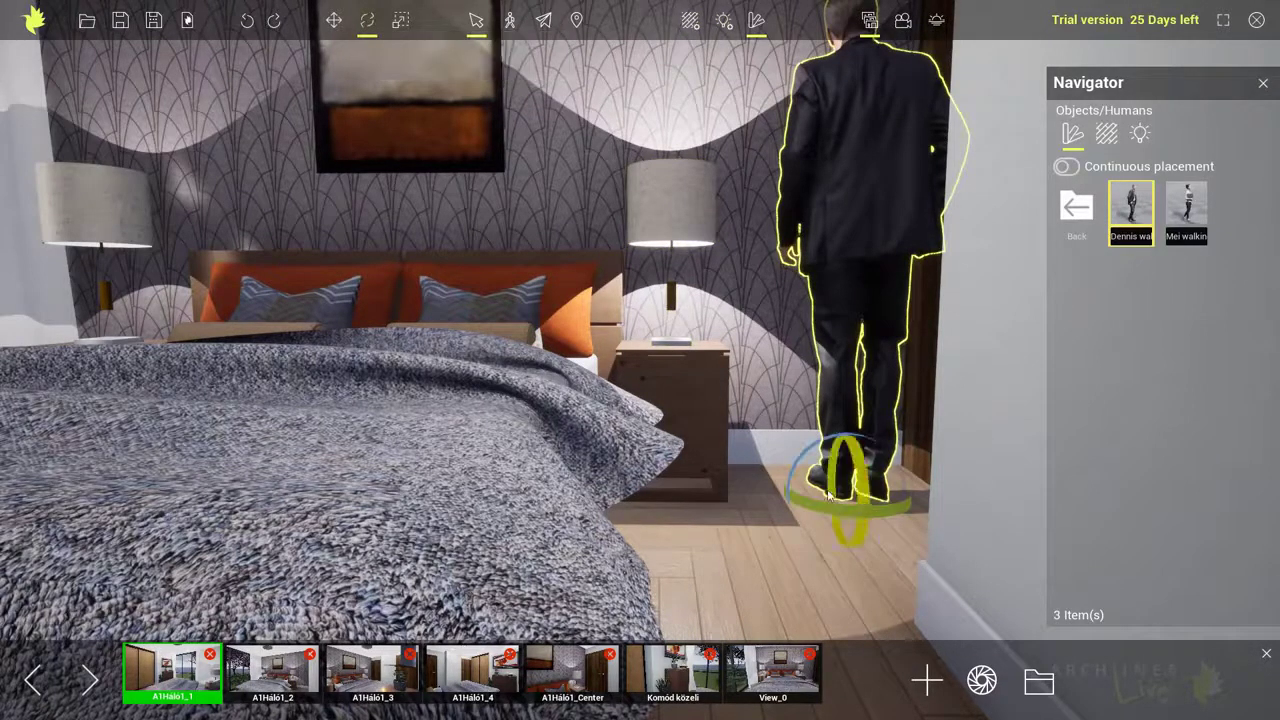
left_click_drag(820, 510, 905, 500)
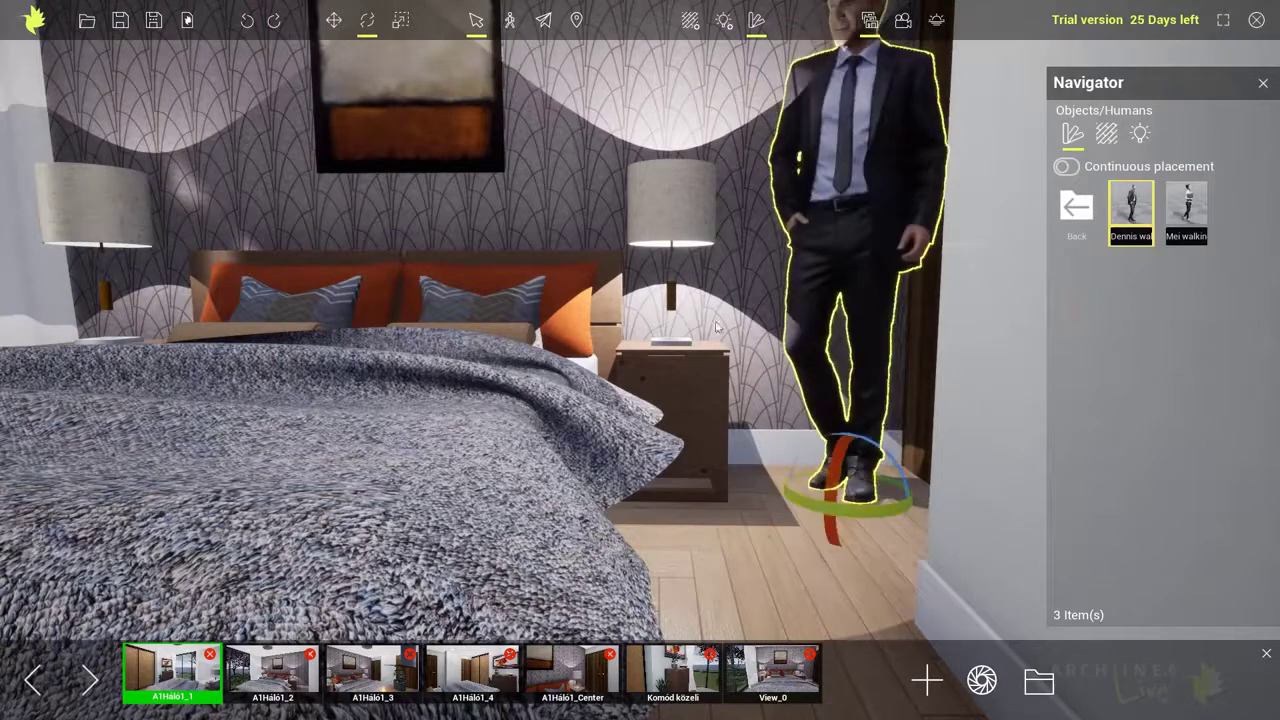
Switch to the A1Háló1_3 view, zoom in, and update the saved view with the current changes
middle_click_drag(729, 341, 783, 452)
left_click(734, 347)
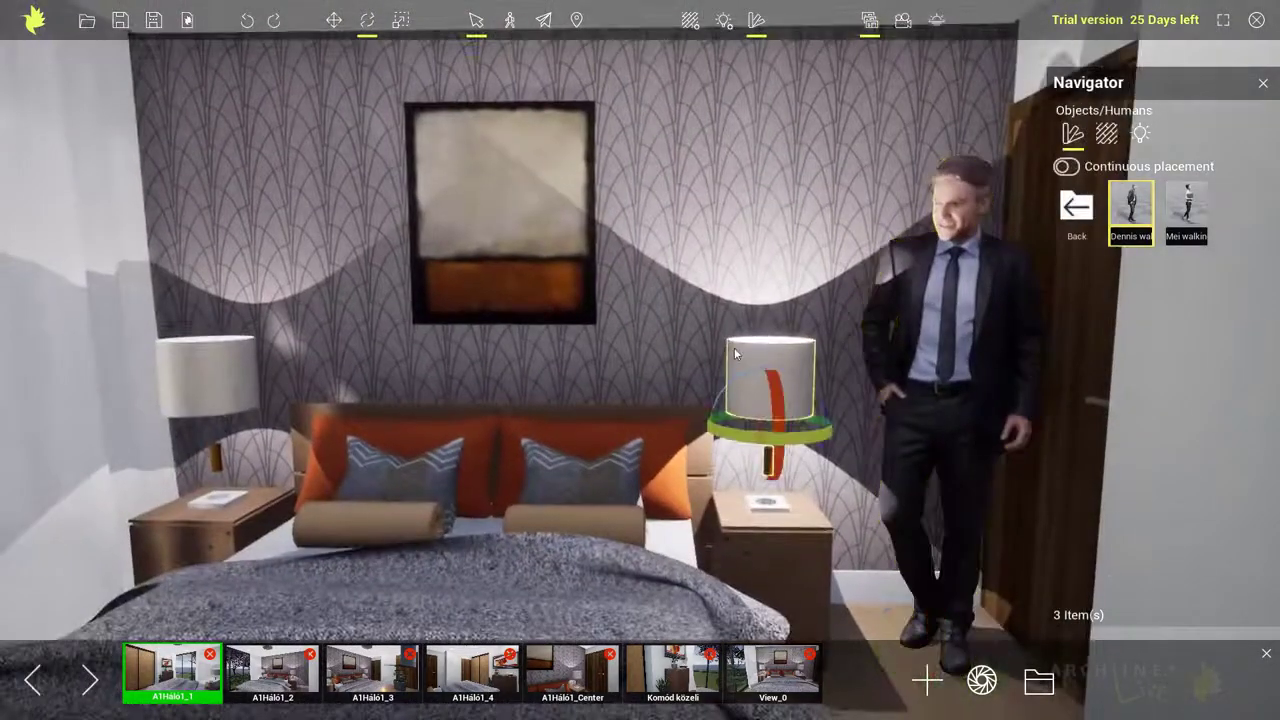
key("Escape")
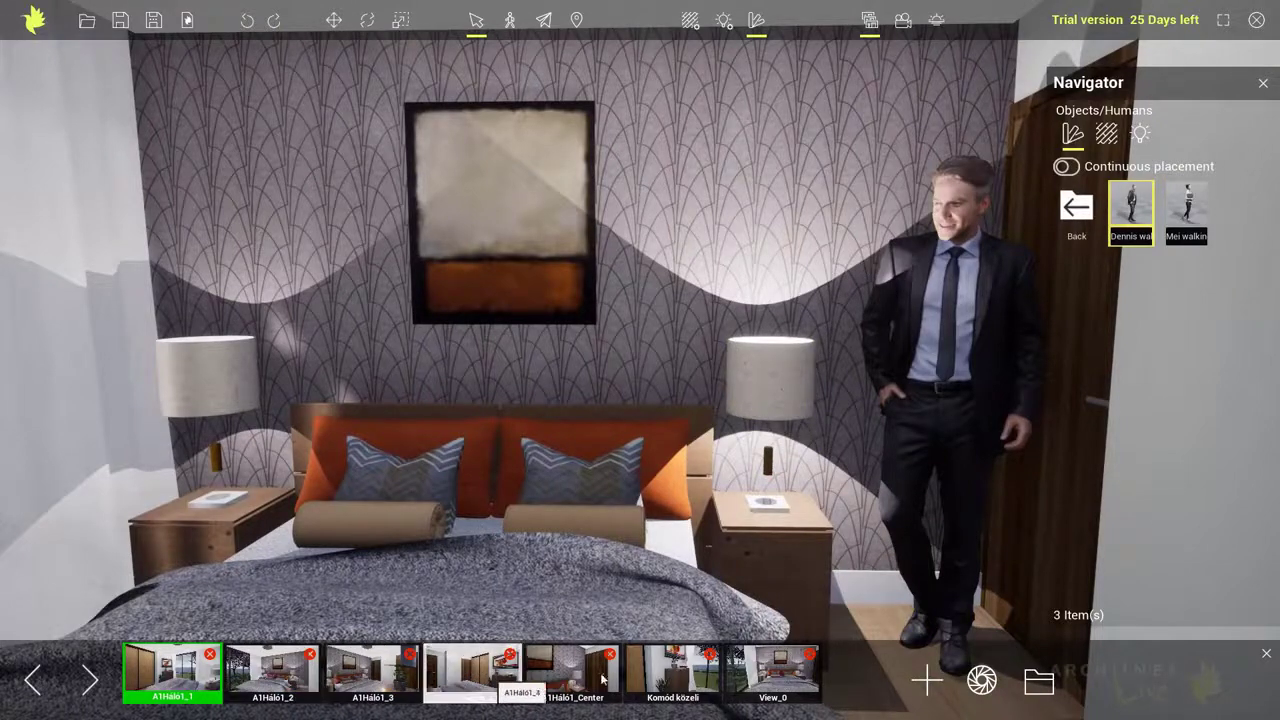
left_click(680, 687)
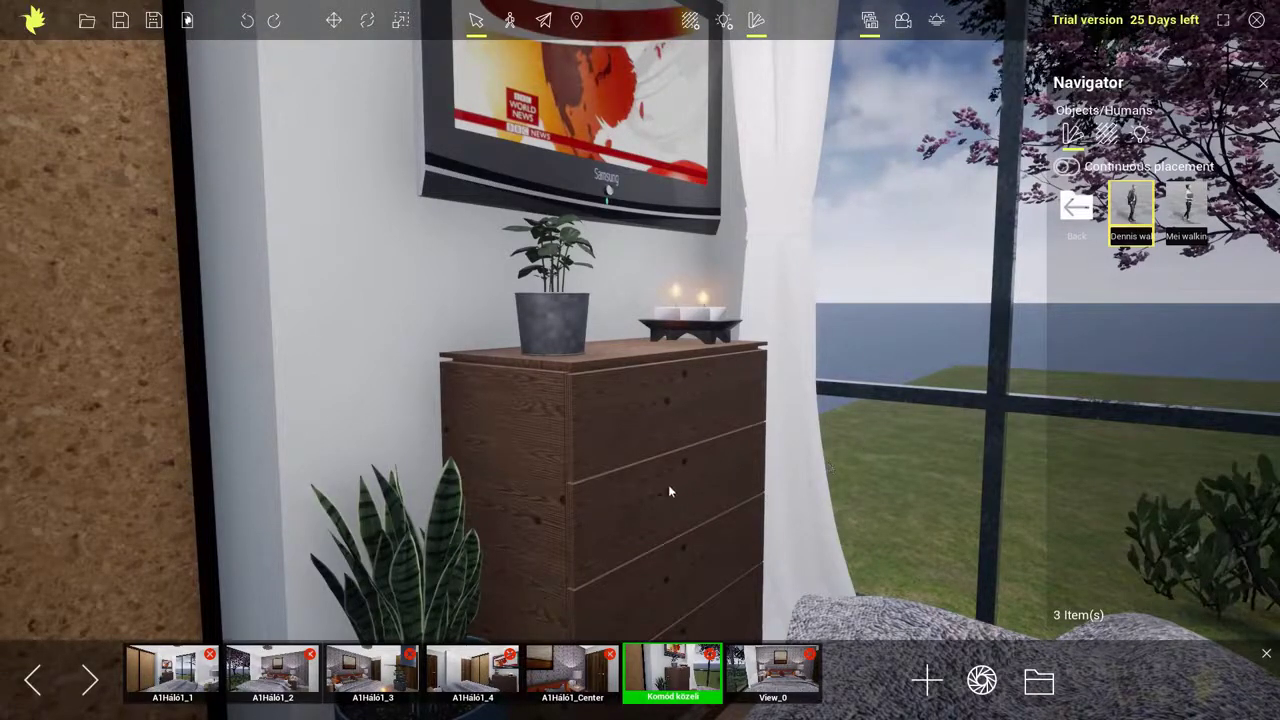
left_click(376, 678)
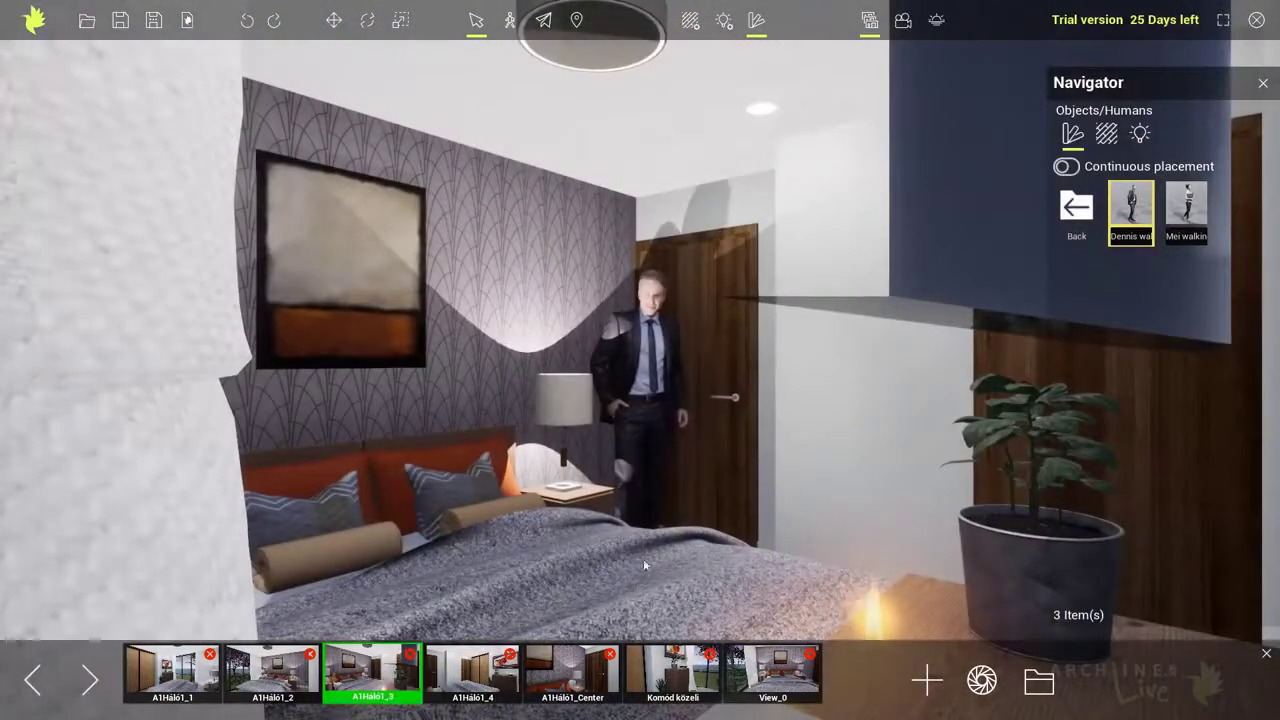
scroll(645, 561, "up", 1)
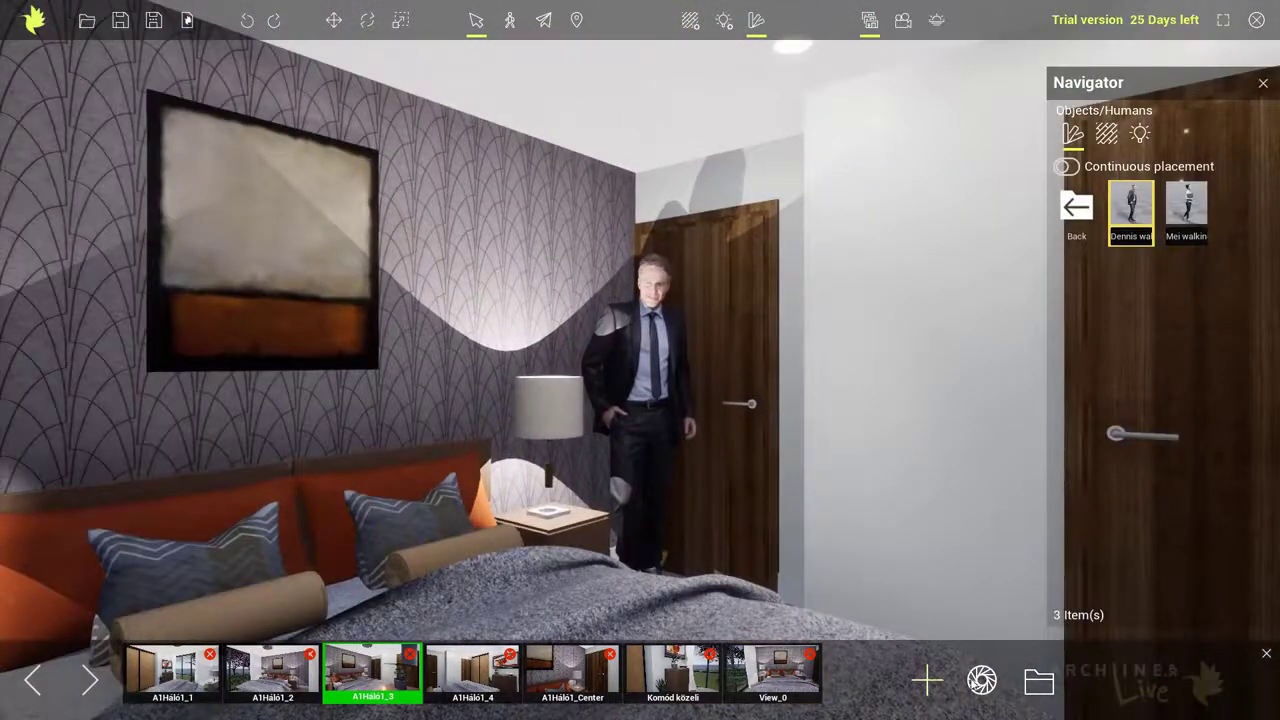
left_click(982, 680)
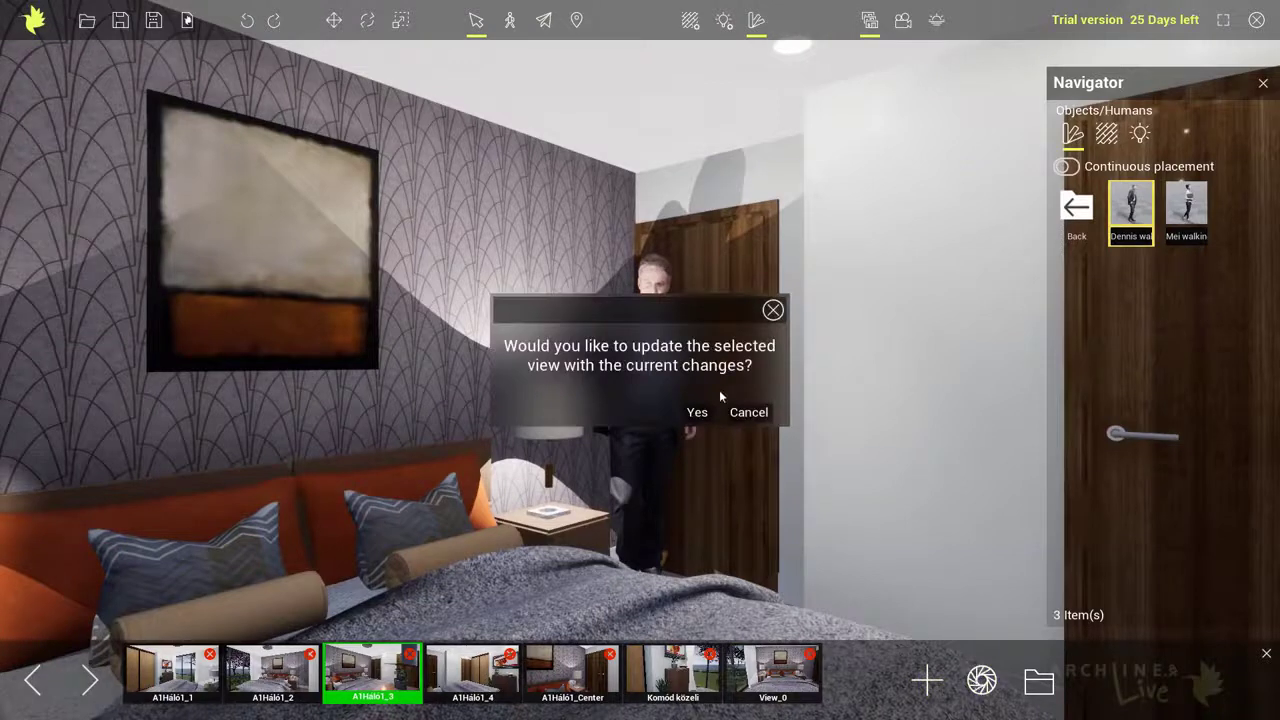
left_click(697, 413)
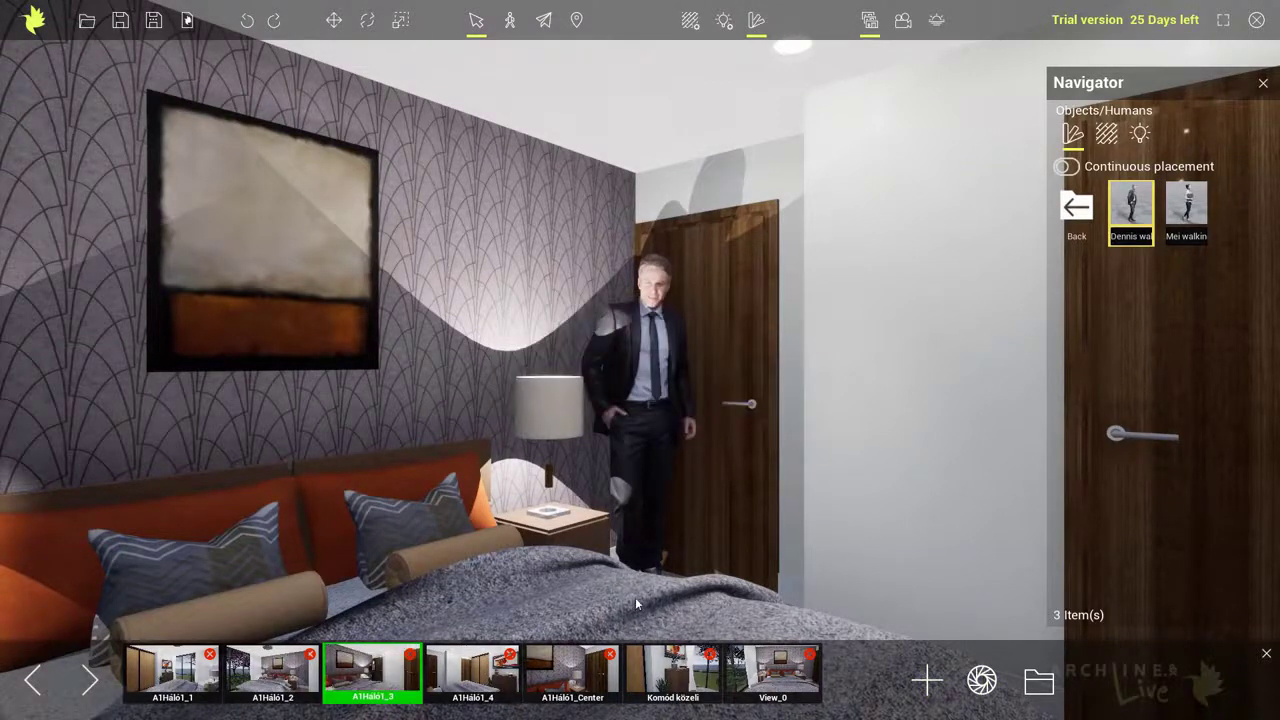
Open the A1Háló1_3.png render from the project folder to review it
left_click(1034, 680)
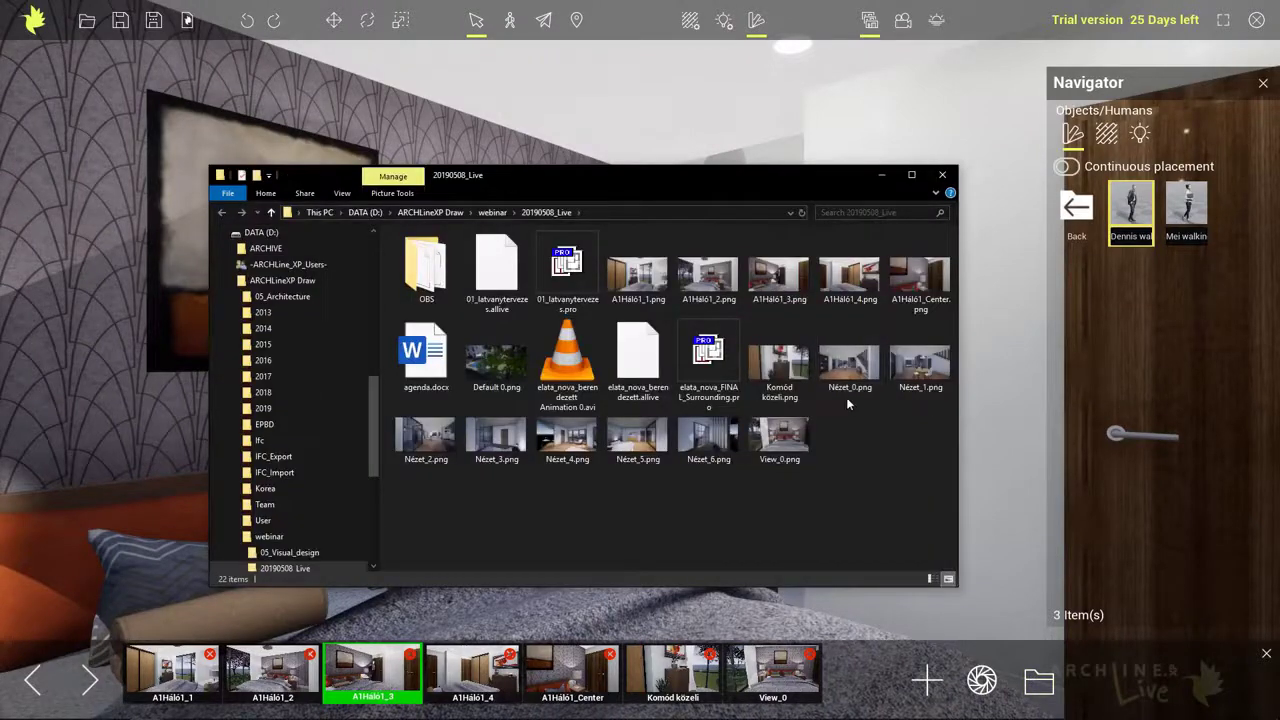
left_click(783, 288)
double_click(783, 288)
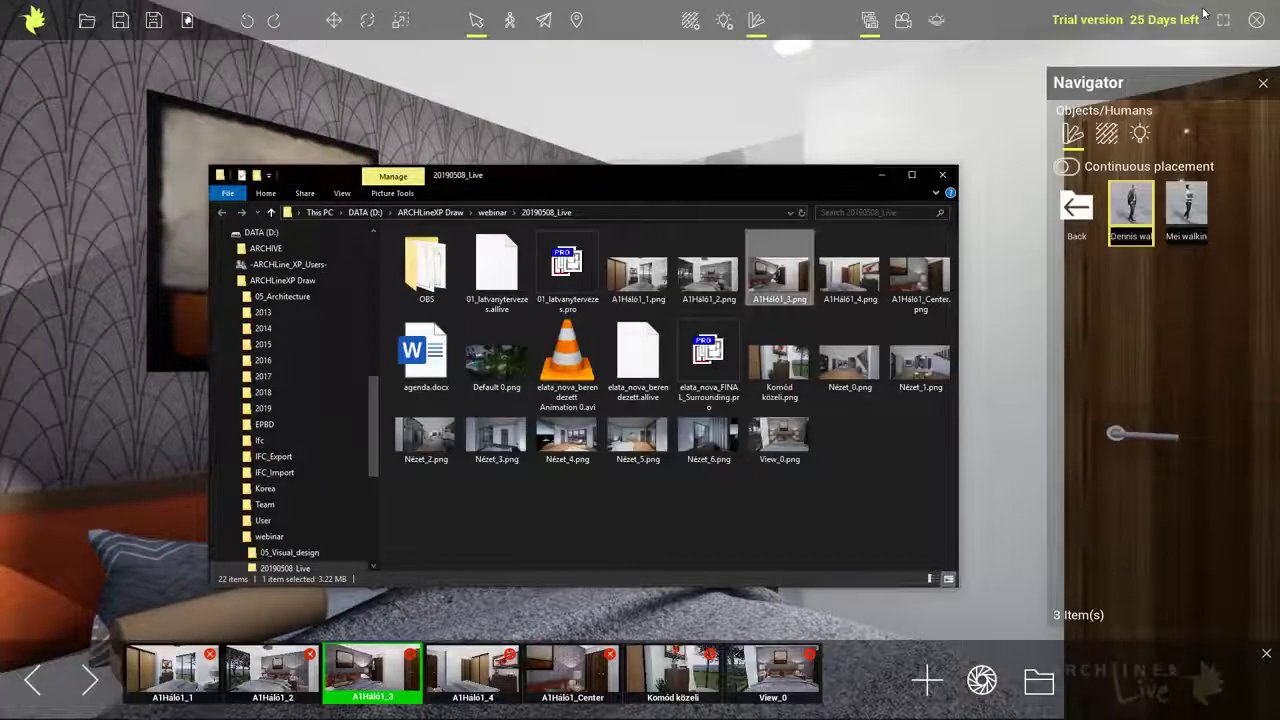
left_click(1202, 8)
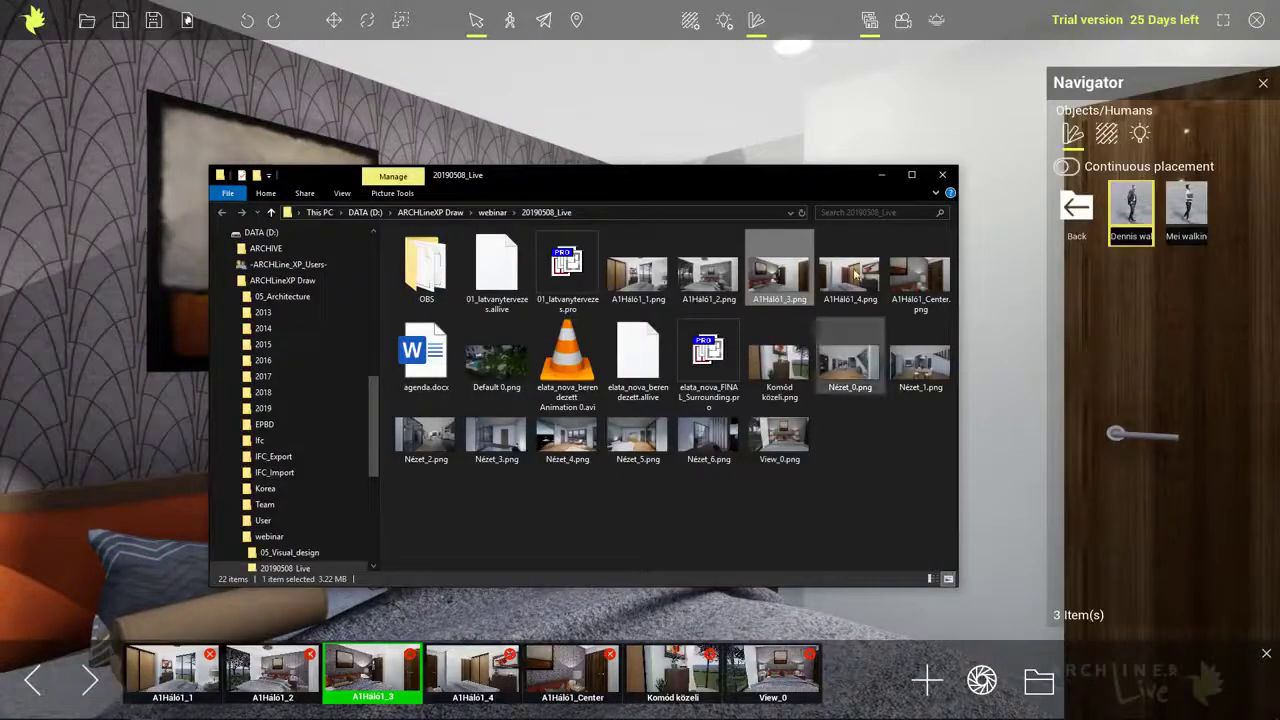
left_click(997, 31)
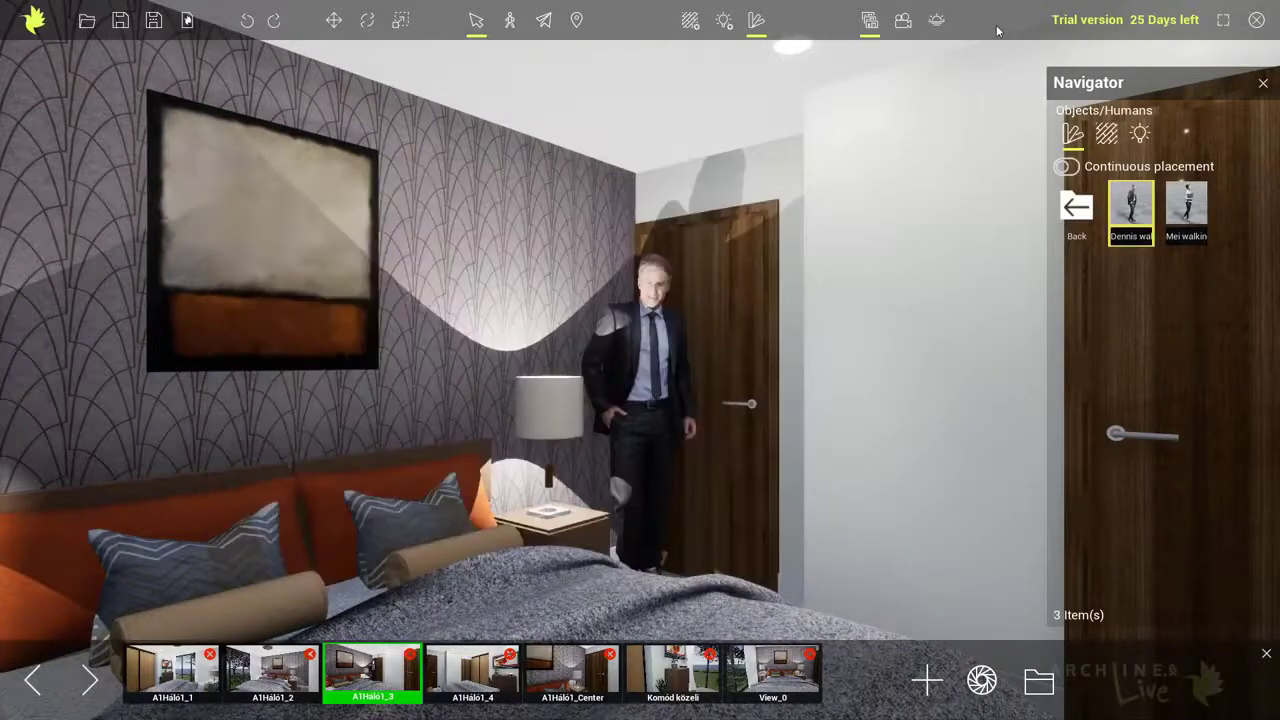
Select the bedside lamp near the door and lower its light intensity to about 425 lumens
left_click(566, 396)
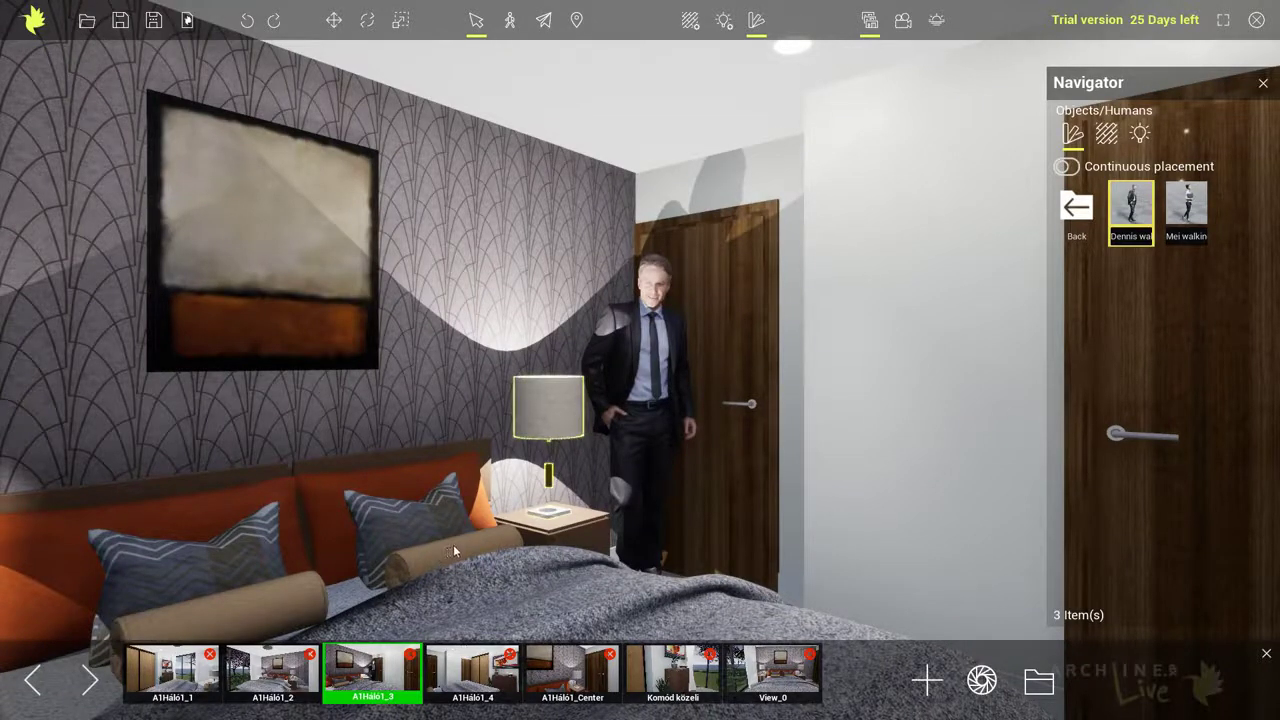
left_click(724, 20)
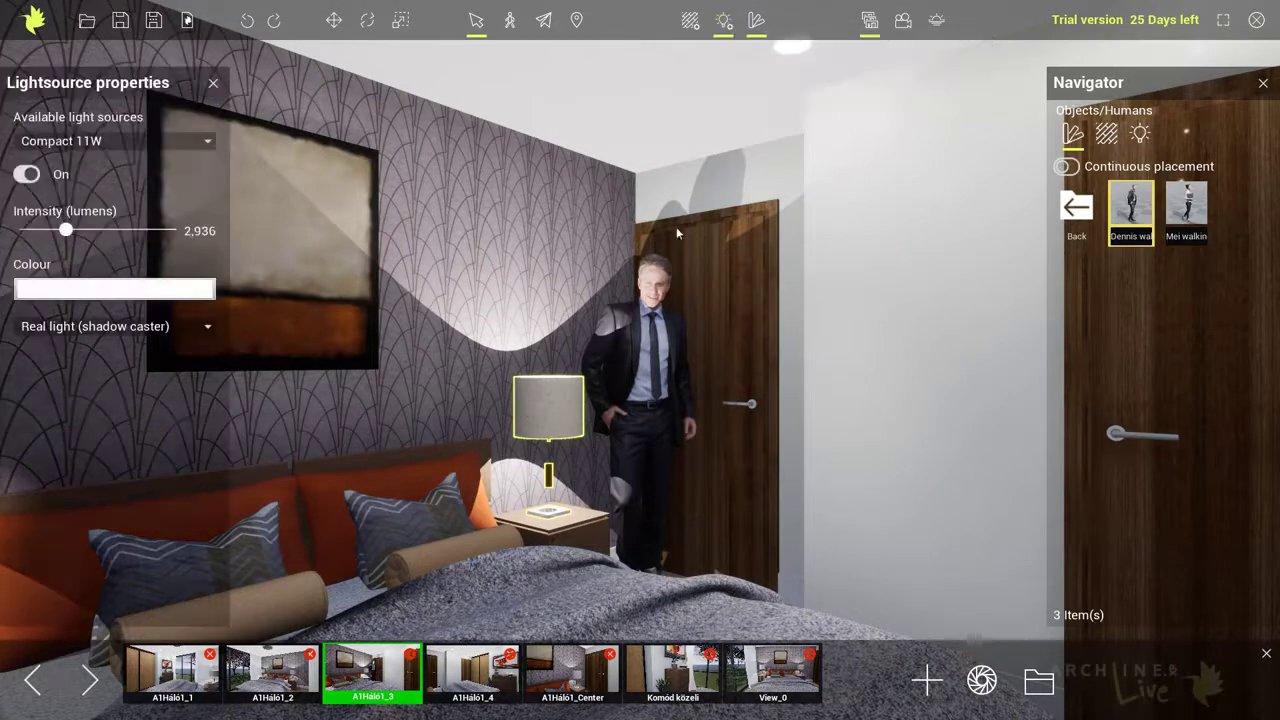
left_click_drag(68, 232, 27, 231)
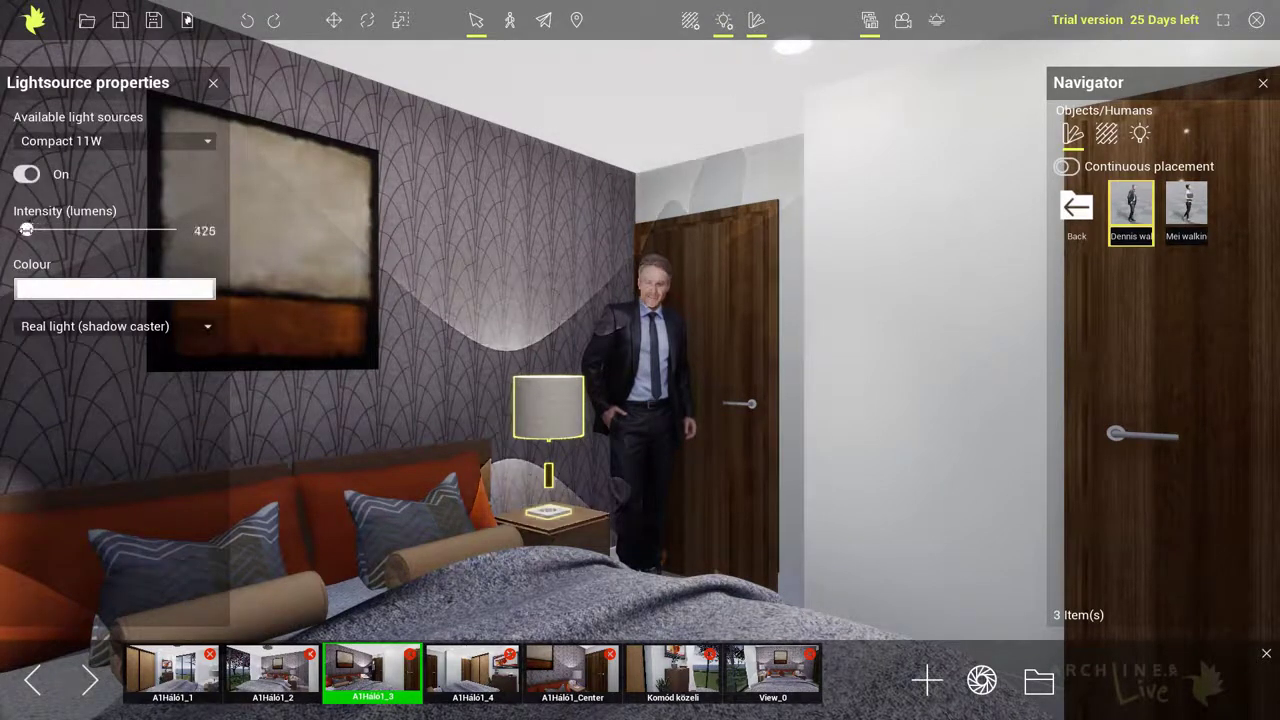
Set the lamp's light colour to orange (red 255, green 128, blue 64)
left_click(80, 294)
left_click(37, 72)
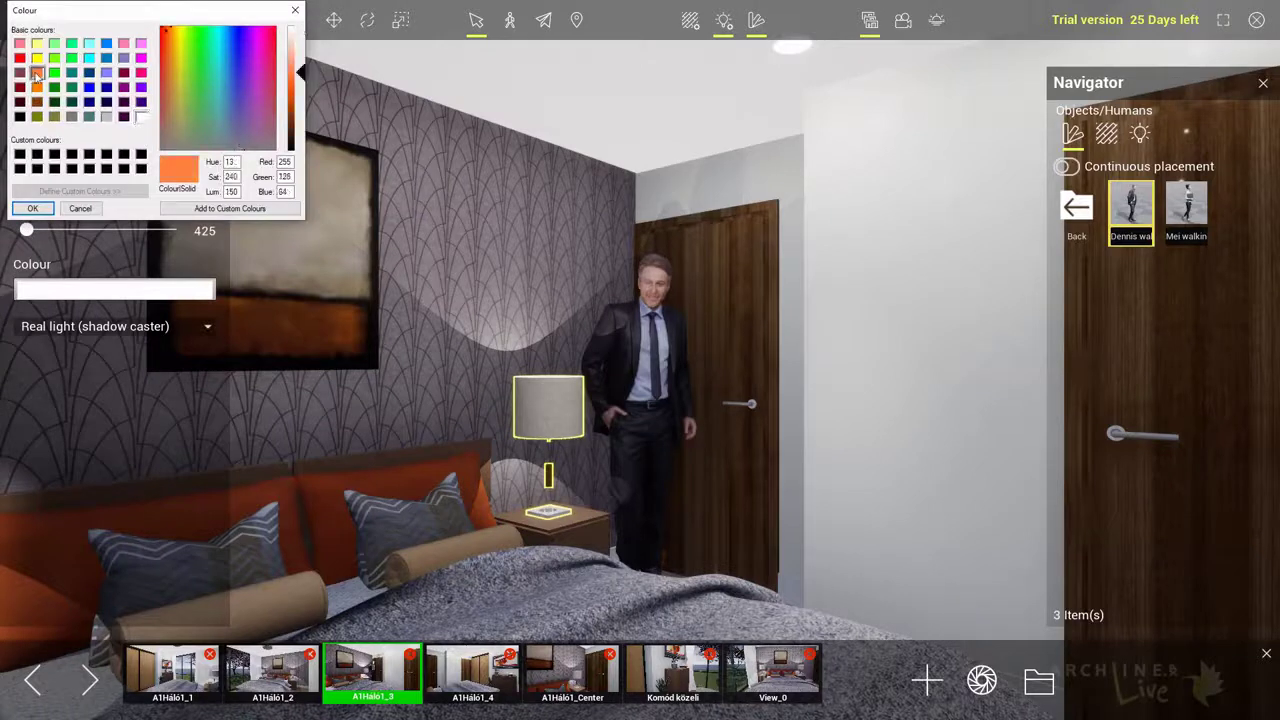
left_click(34, 209)
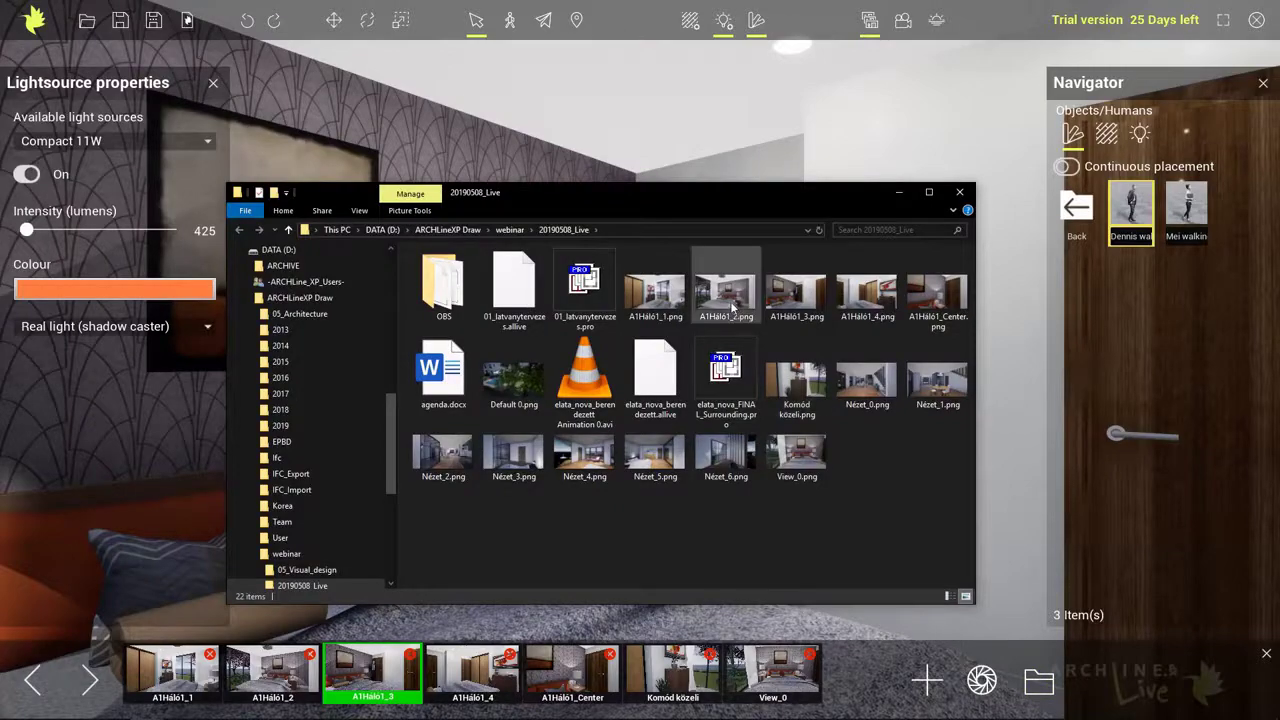
Open the A1Háló1_3.png render again to review the warmer lighting, then close the light properties
double_click(796, 294)
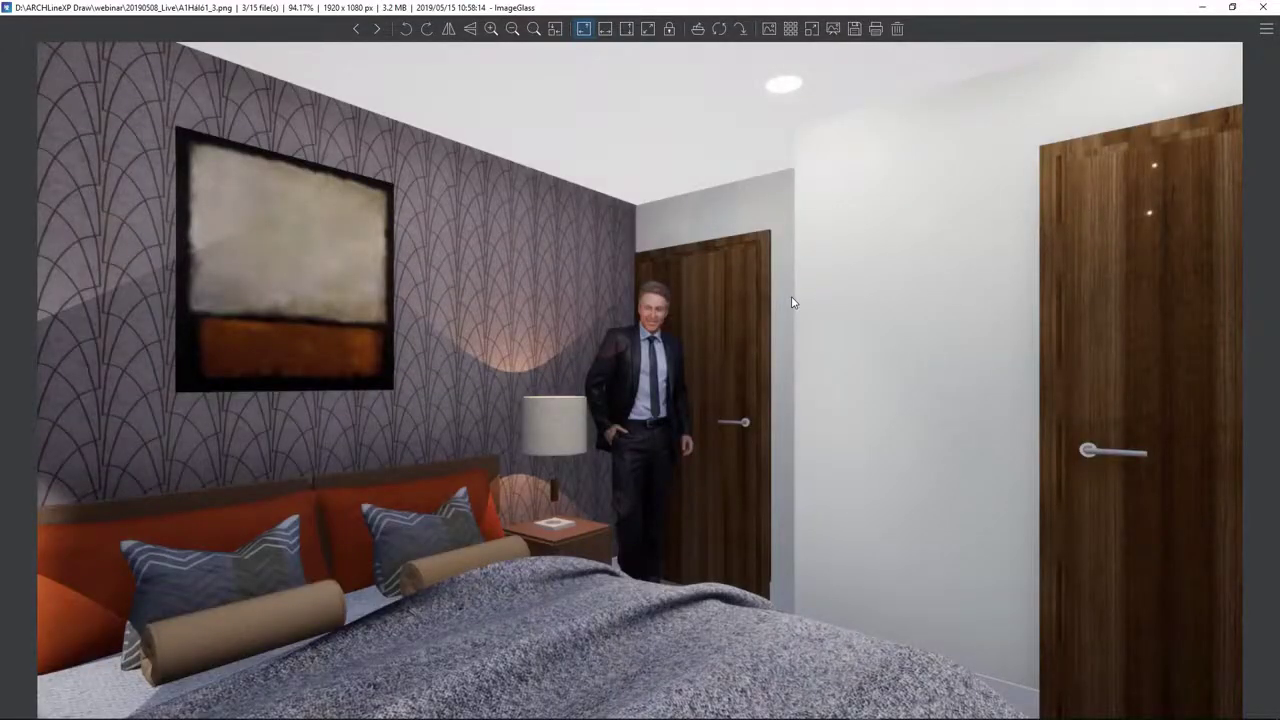
left_click(1263, 7)
left_click(866, 117)
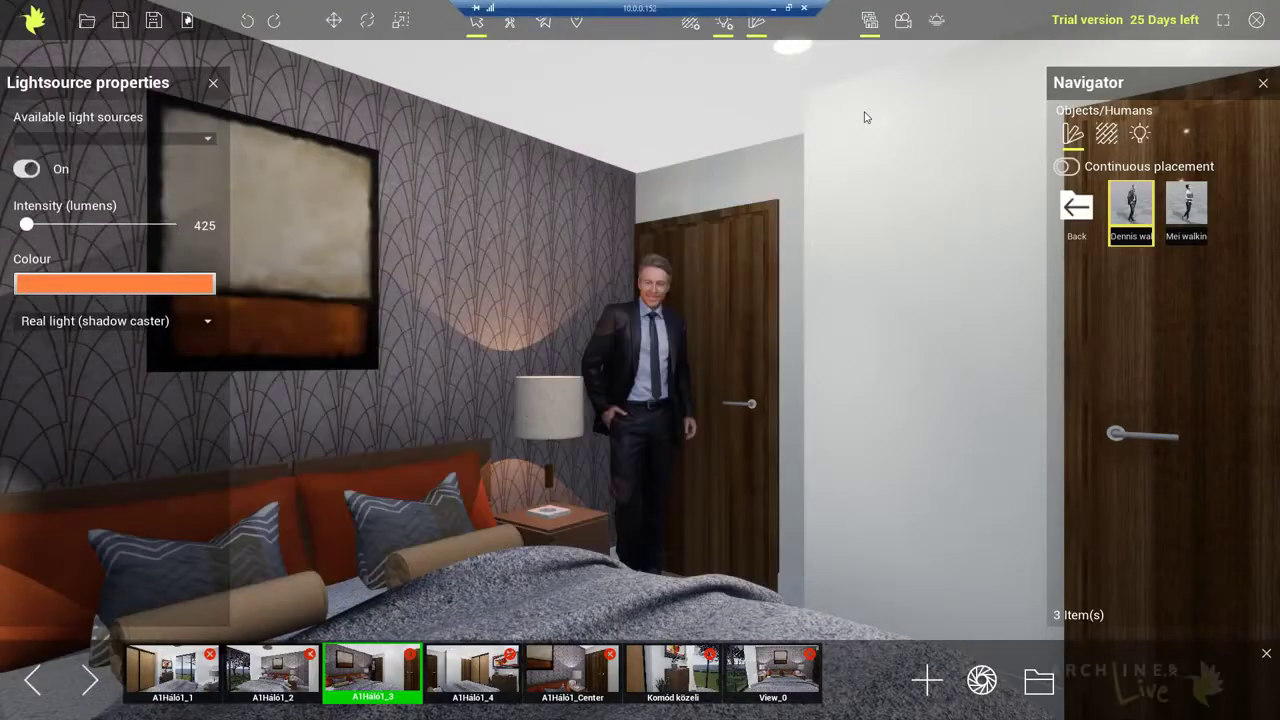
left_click(213, 83)
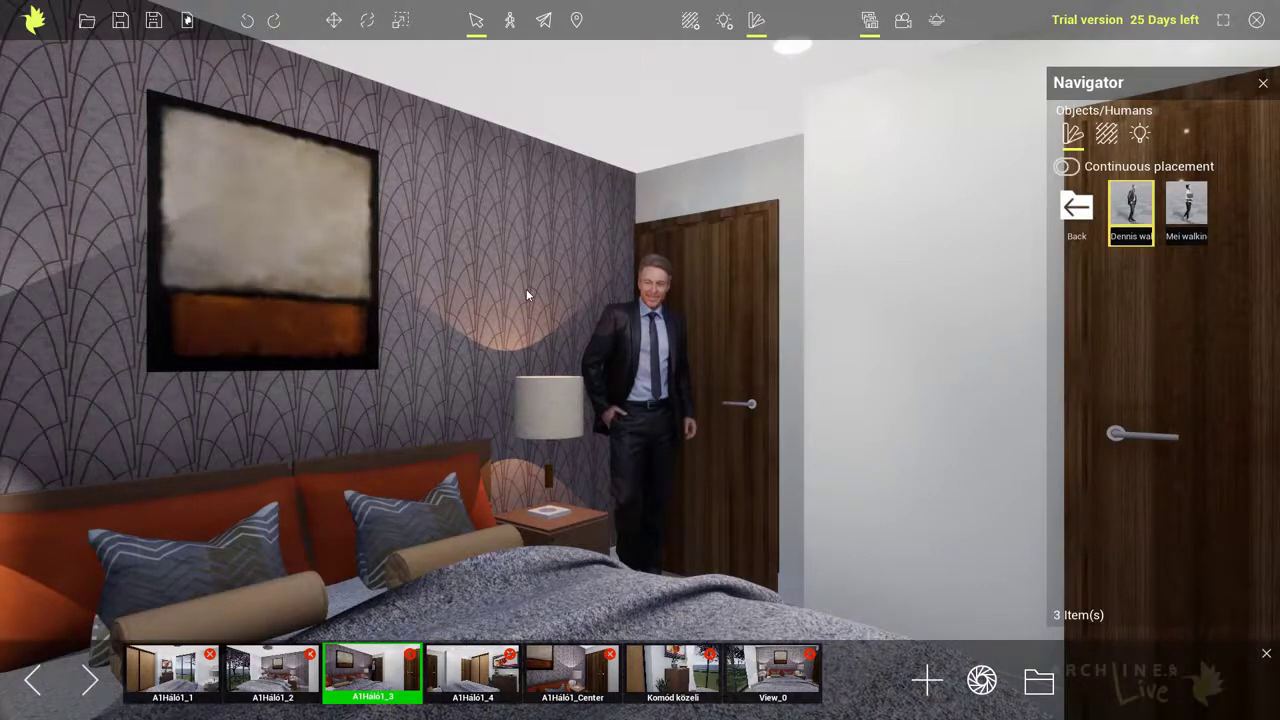
Open the sunlight settings and set the time of day to about 9:34
left_click(935, 22)
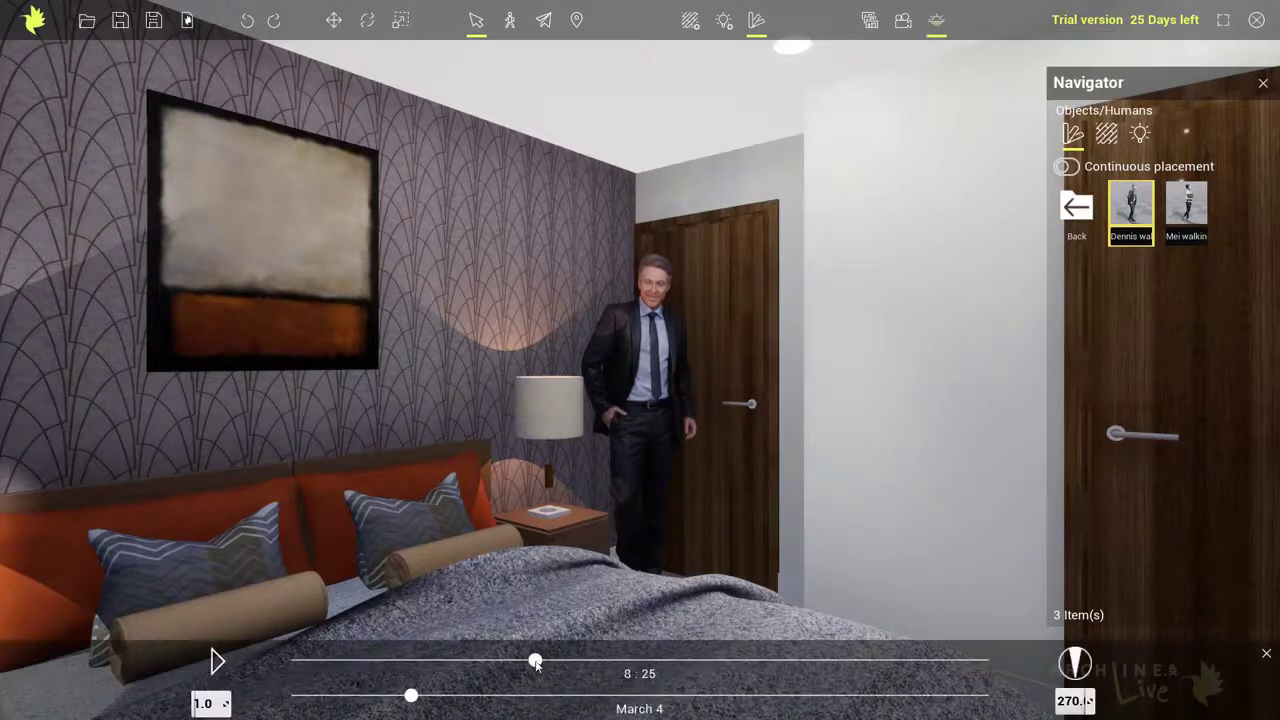
left_click_drag(535, 662, 569, 661)
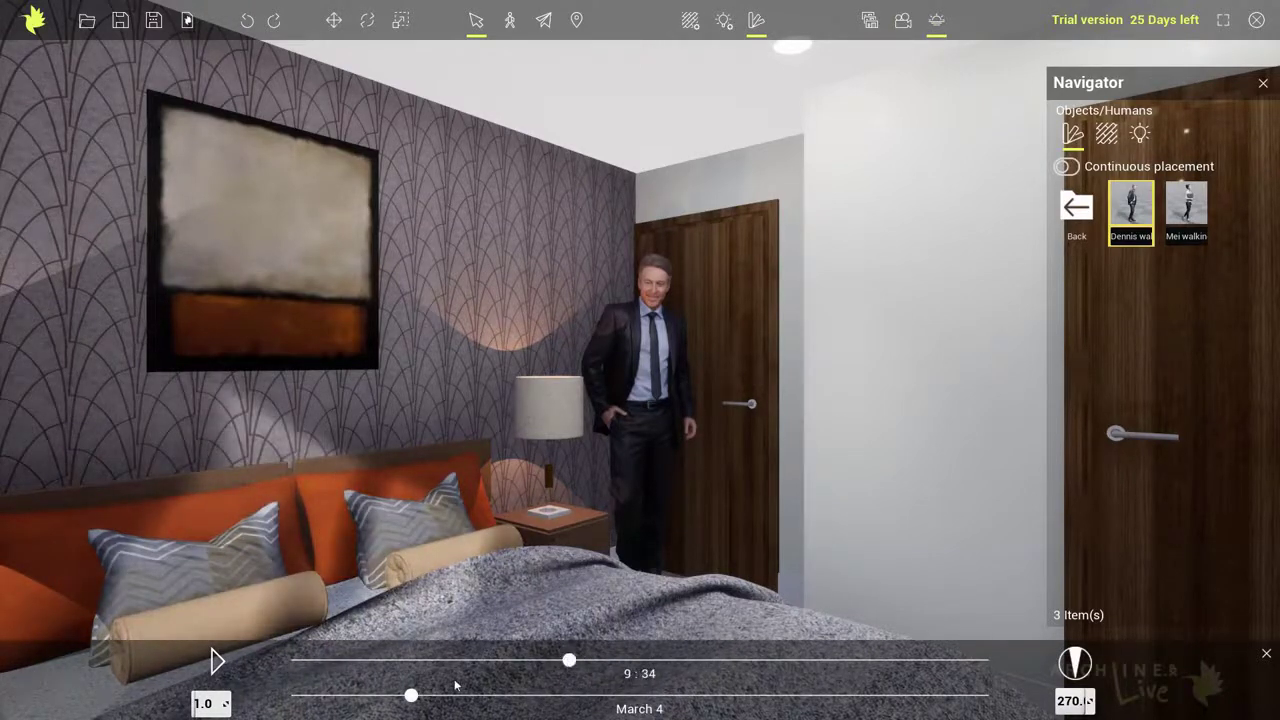